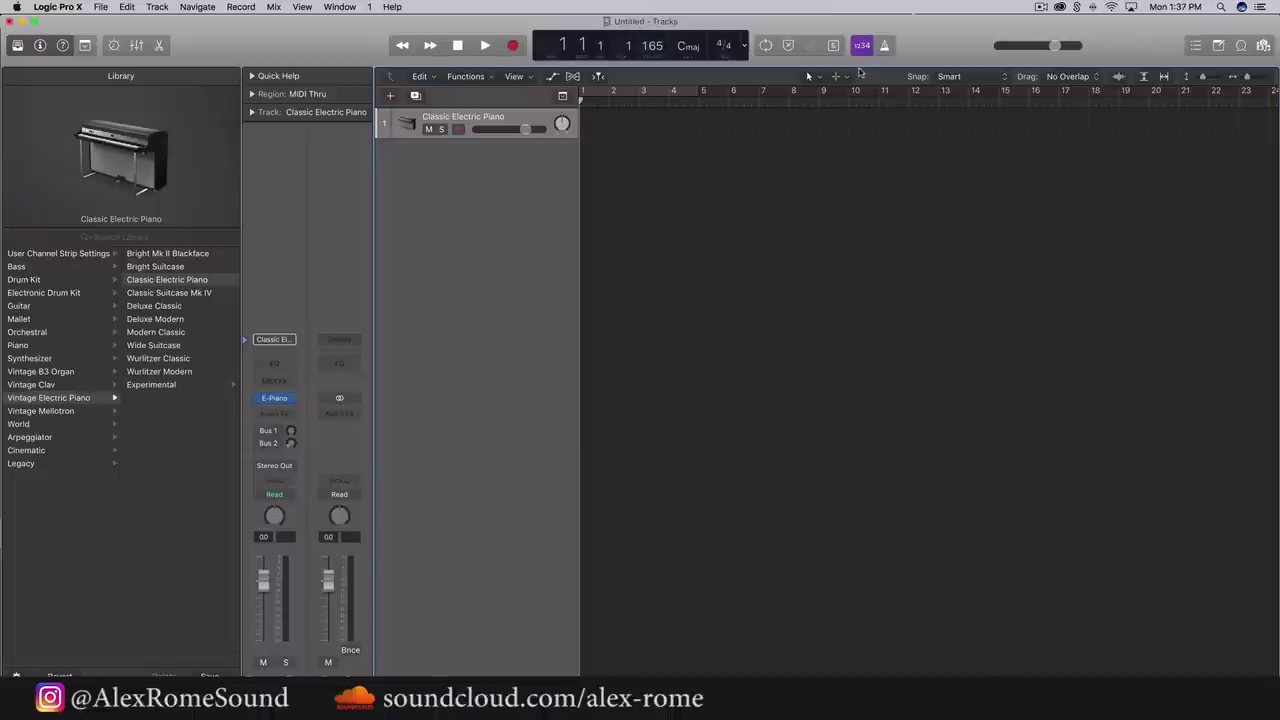
Set the secondary tool to Pencil and create a four-bar MIDI region at bar 1 on the Classic Electric Piano track
{"action": "left_click", "coordinate": [842, 76]}
{"action": "left_click", "coordinate": [848, 110]}
{"action": "left_click", "coordinate": [594, 130]}
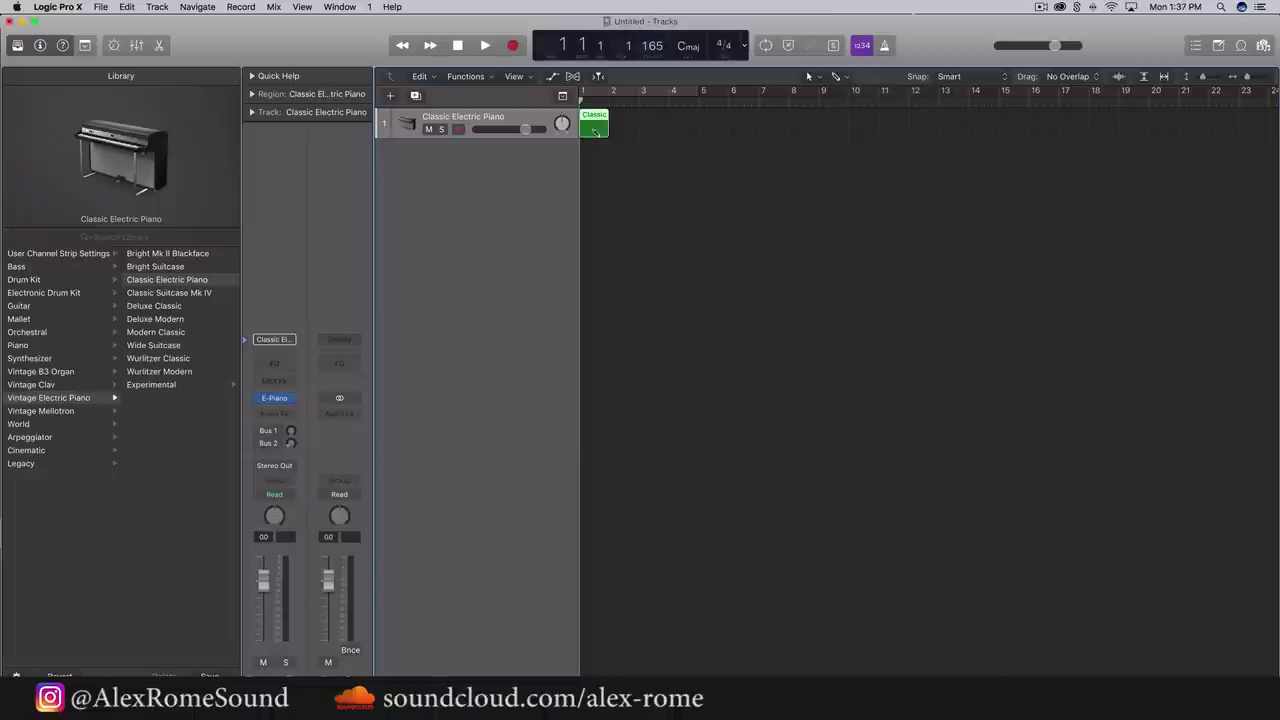
{"action": "left_click_drag", "start_coordinate": [598, 128], "coordinate": [688, 128]}
Turn on cycle playback for bars 1–4 and lower the track volume to -5.9 dB
{"action": "left_click", "coordinate": [657, 91]}
{"action": "left_click_drag", "start_coordinate": [525, 129], "coordinate": [490, 127]}
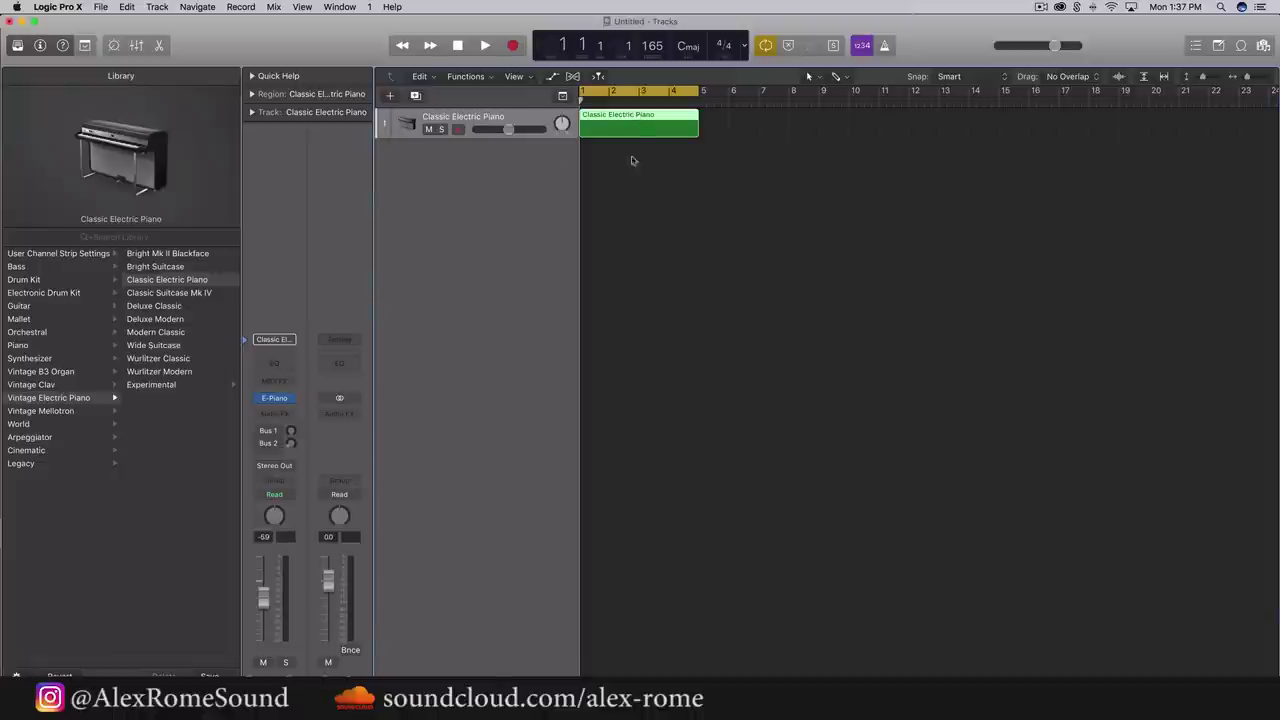
Open the region in the Piano Roll, showing all four bars, and resize the editor to about half the window height
{"action": "key", "text": "e"}
{"action": "left_click_drag", "start_coordinate": [569, 480], "coordinate": [566, 117]}
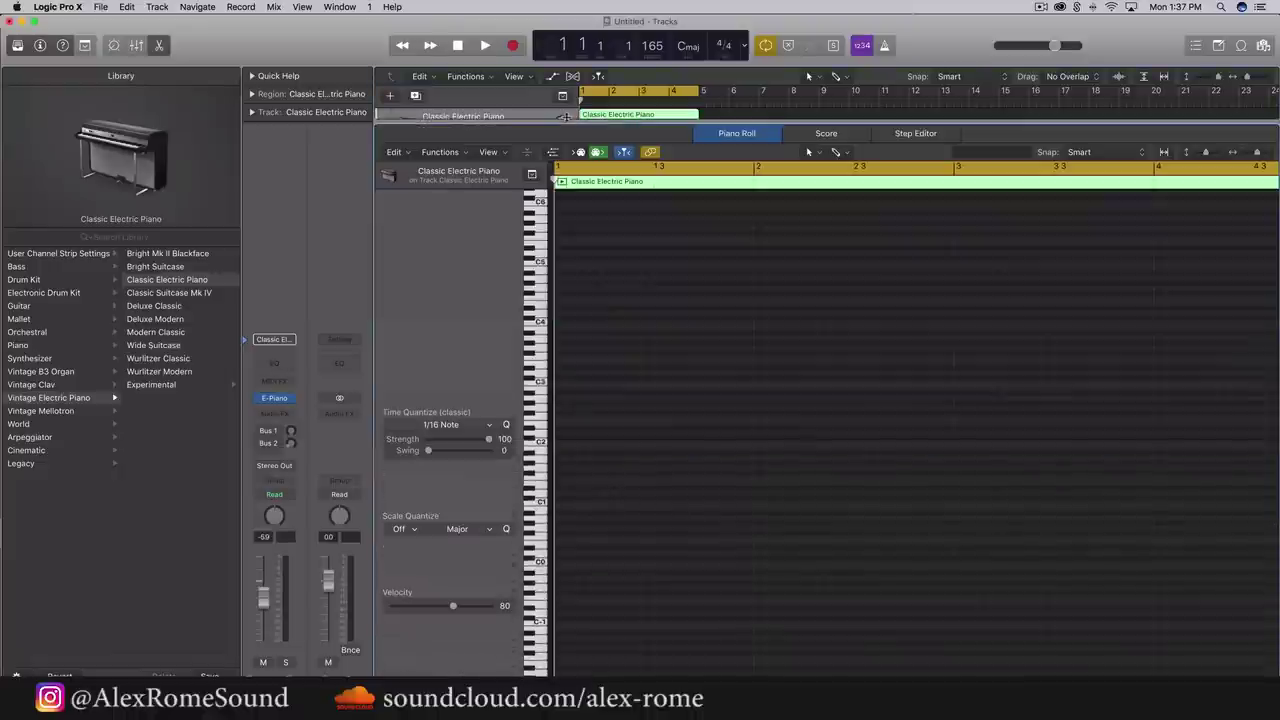
{"action": "scroll", "coordinate": [583, 291], "scroll_direction": "up", "scroll_amount": 1}
{"action": "key", "text": "super+Left"}
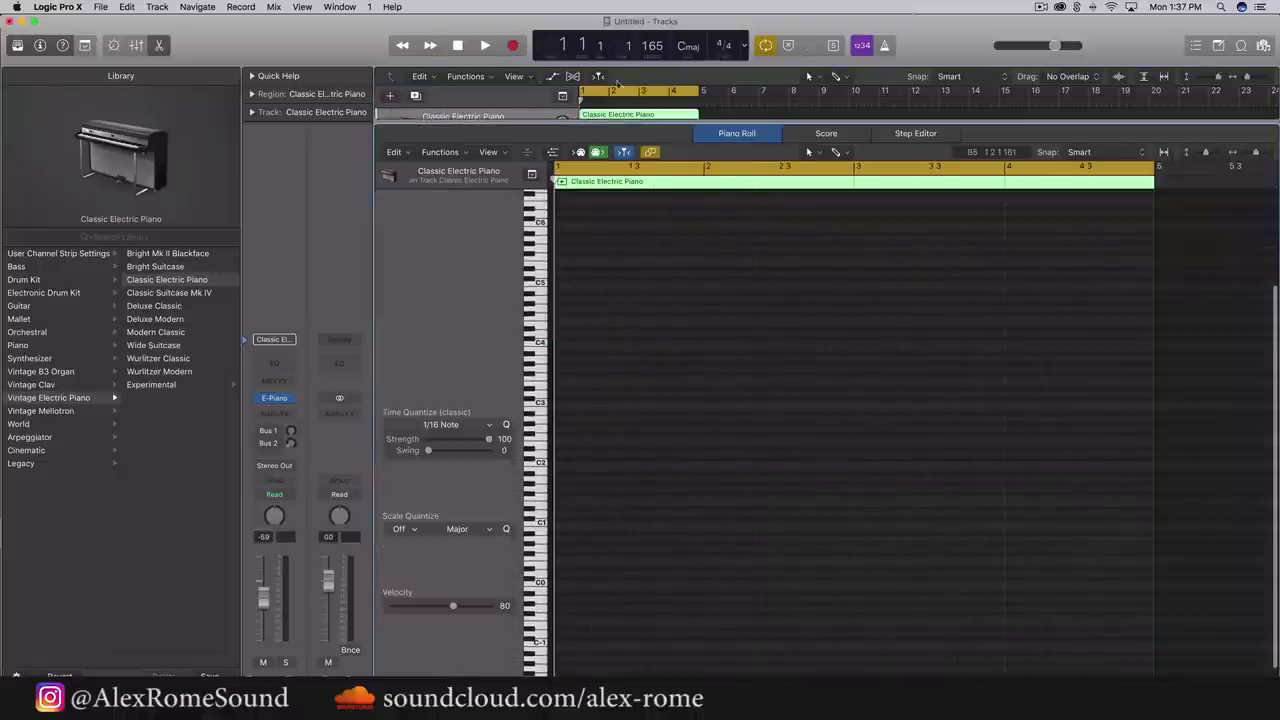
{"action": "left_click_drag", "start_coordinate": [605, 122], "coordinate": [577, 323]}
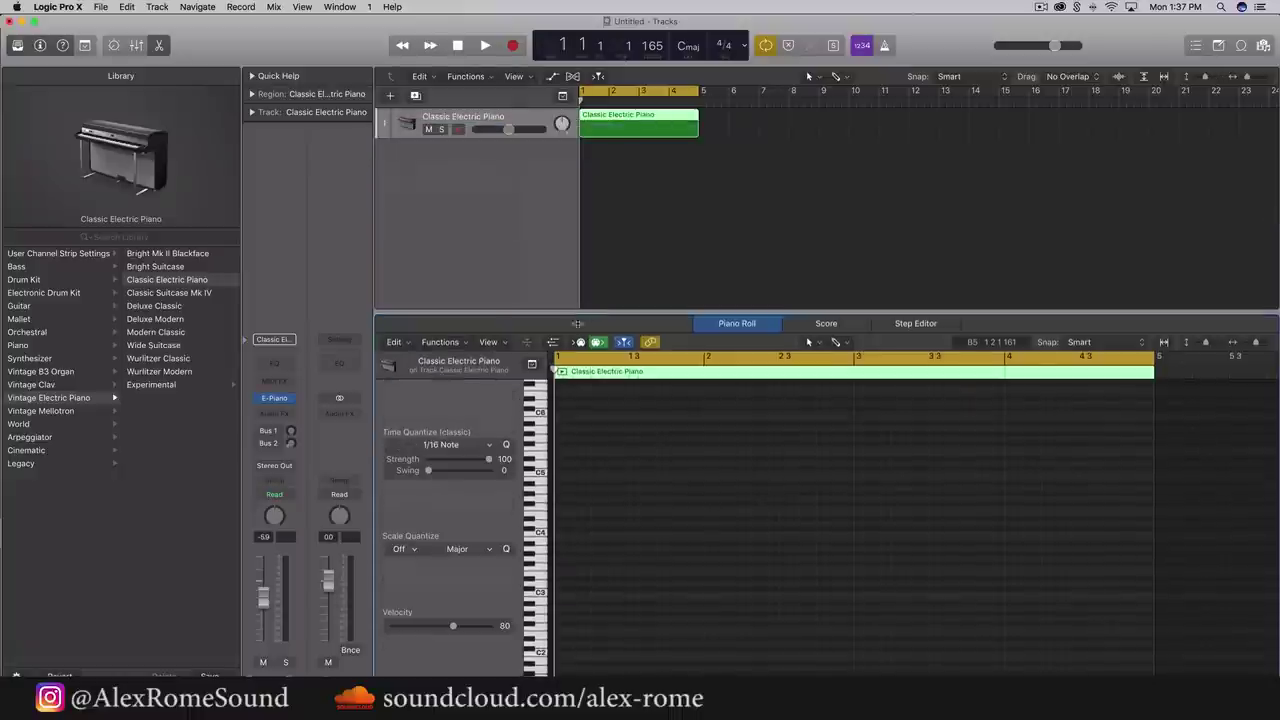
Load Serum in stereo as the track's instrument and try raising oscillator A's unison voices
{"action": "left_click", "coordinate": [289, 339]}
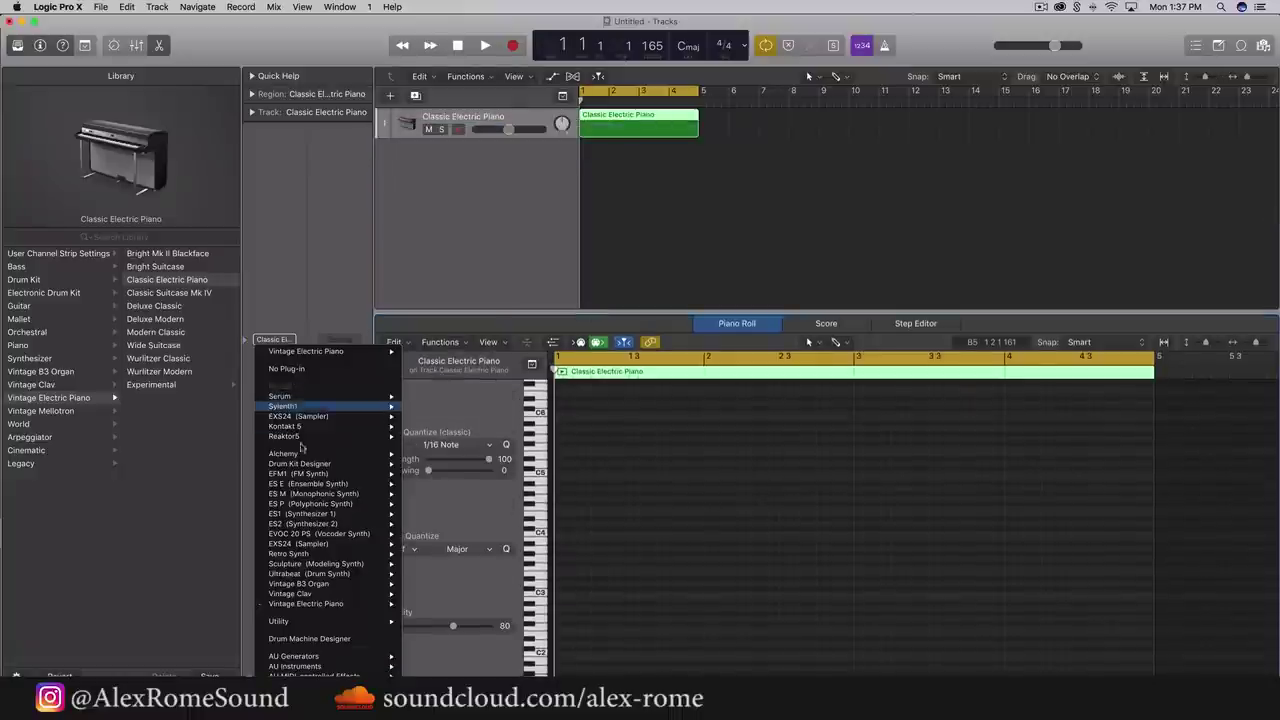
{"action": "mouse_move", "coordinate": [319, 402]}
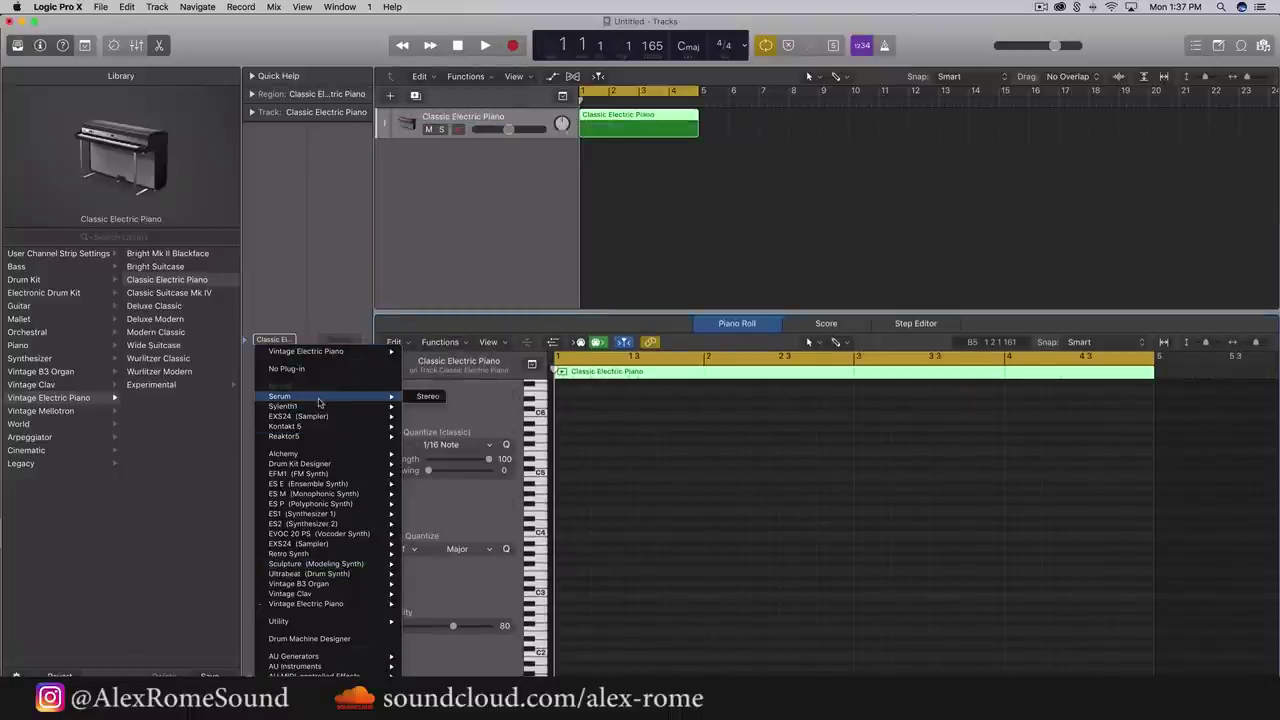
{"action": "left_click", "coordinate": [428, 396]}
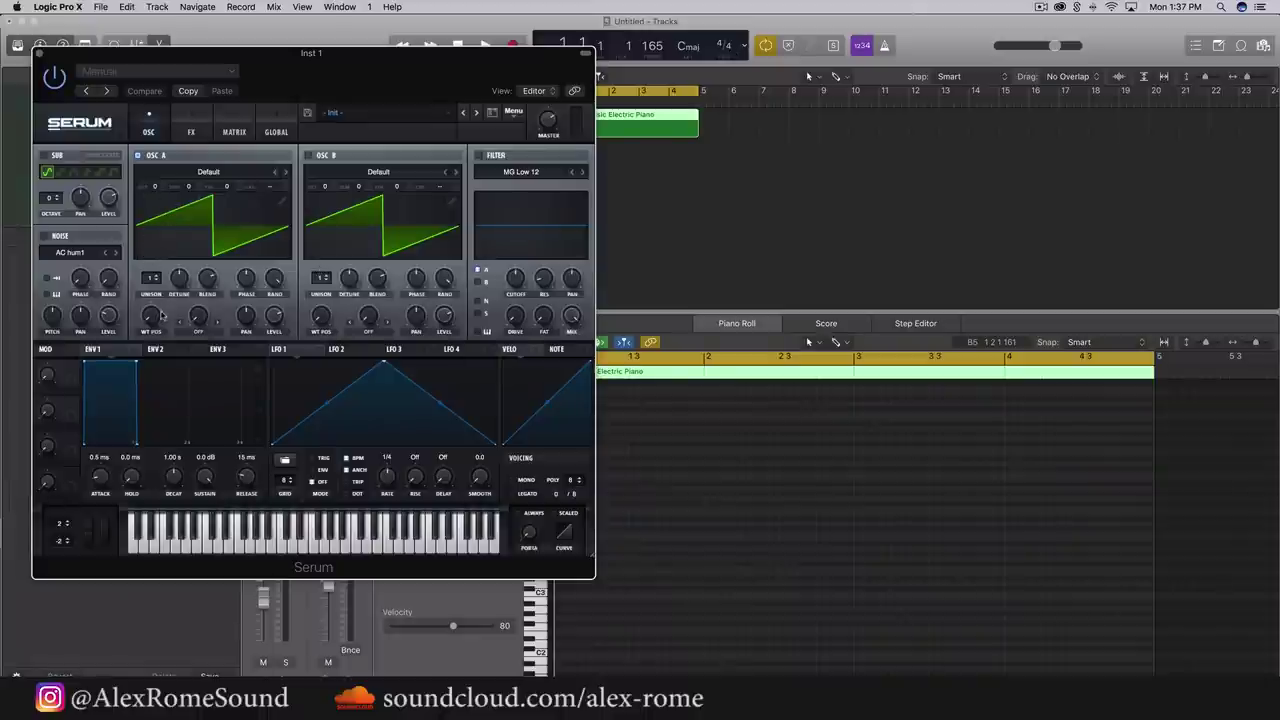
{"action": "left_click_drag", "start_coordinate": [147, 279], "coordinate": [147, 138]}
{"action": "left_click", "coordinate": [39, 53]}
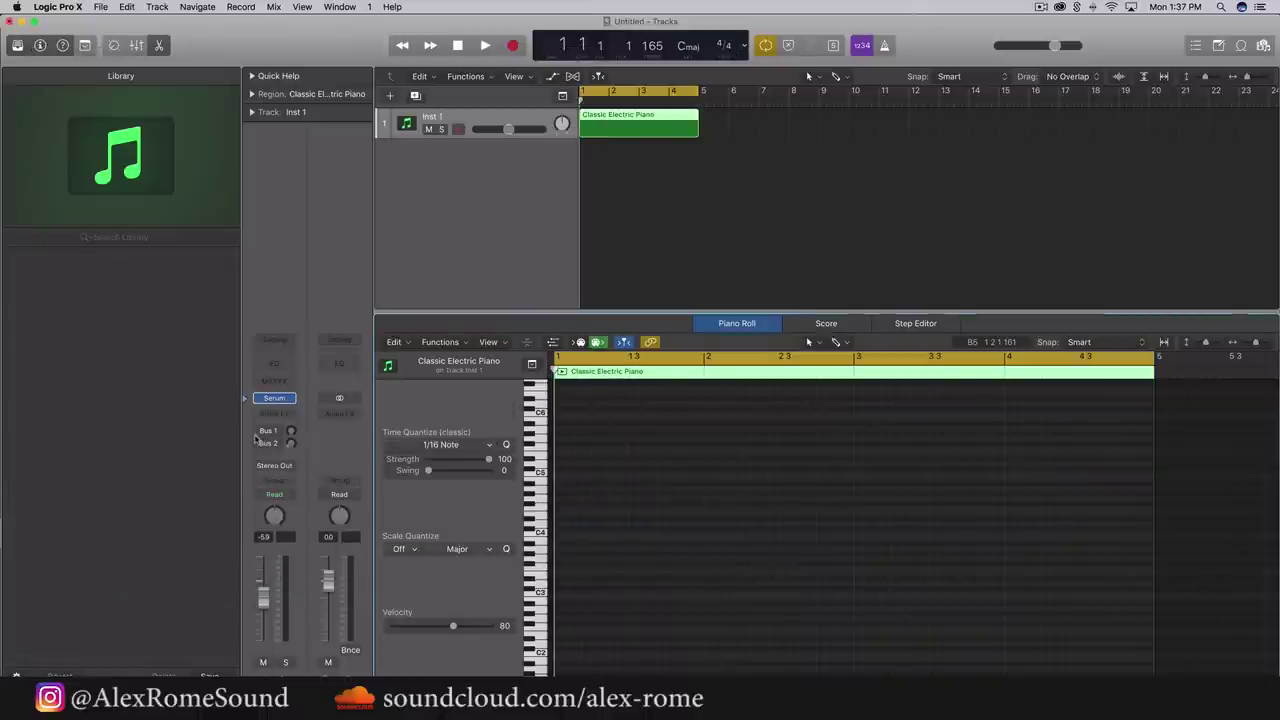
Replace Serum with the Sylenth1 instrument on the track
{"action": "left_click", "coordinate": [272, 398]}
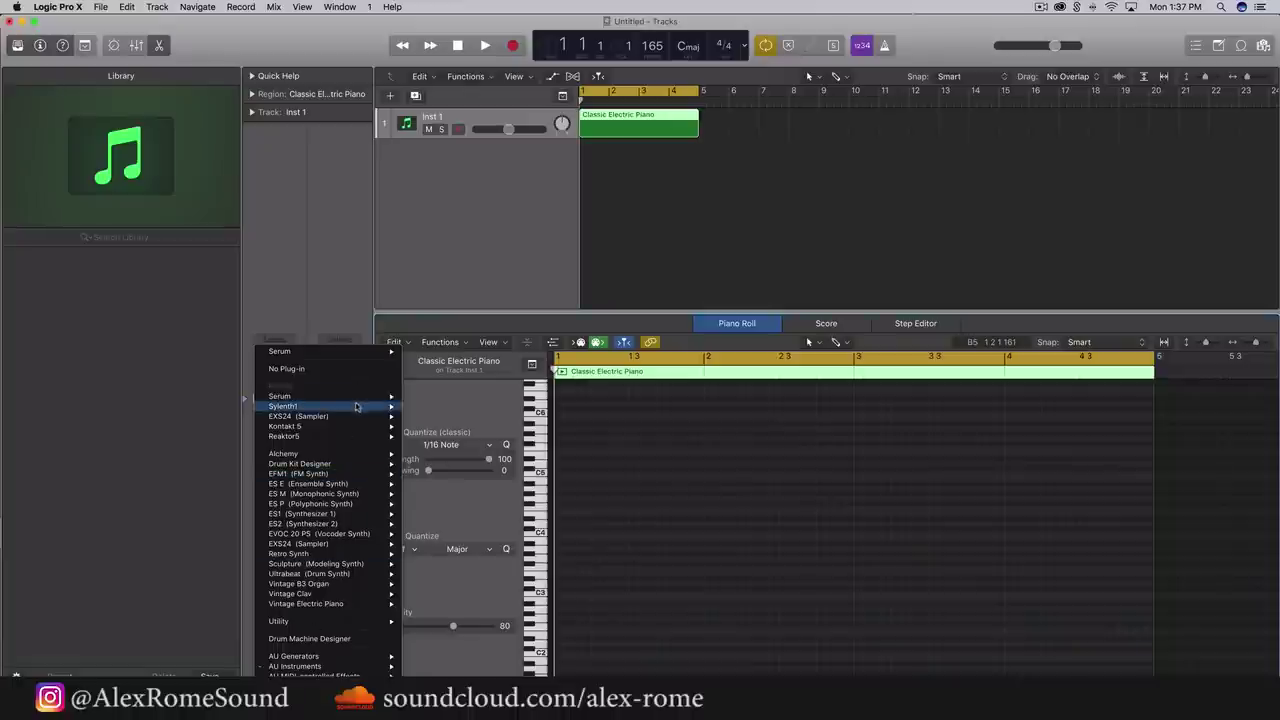
{"action": "mouse_move", "coordinate": [356, 407]}
{"action": "left_click", "coordinate": [428, 407]}
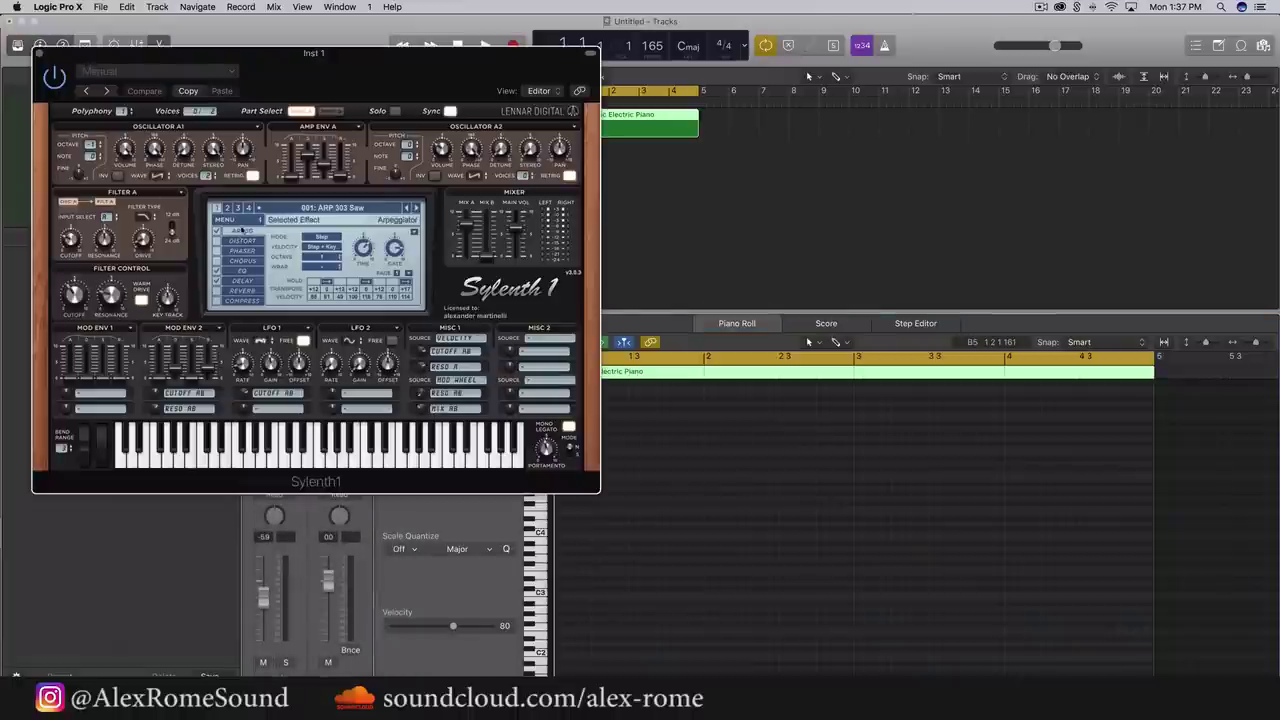
Reset the Sylenth1 preset to Init, audition a low note, and close the plug-in window
{"action": "left_click", "coordinate": [226, 220]}
{"action": "mouse_move", "coordinate": [258, 232]}
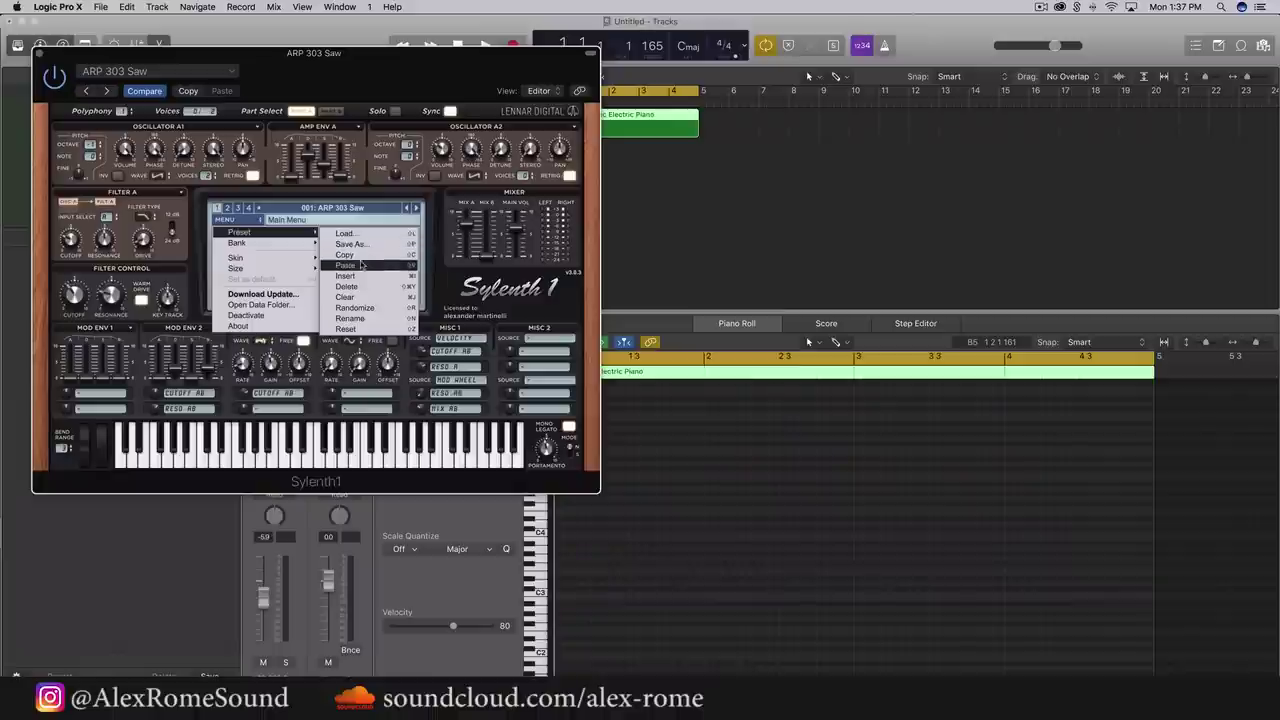
{"action": "left_click", "coordinate": [362, 265]}
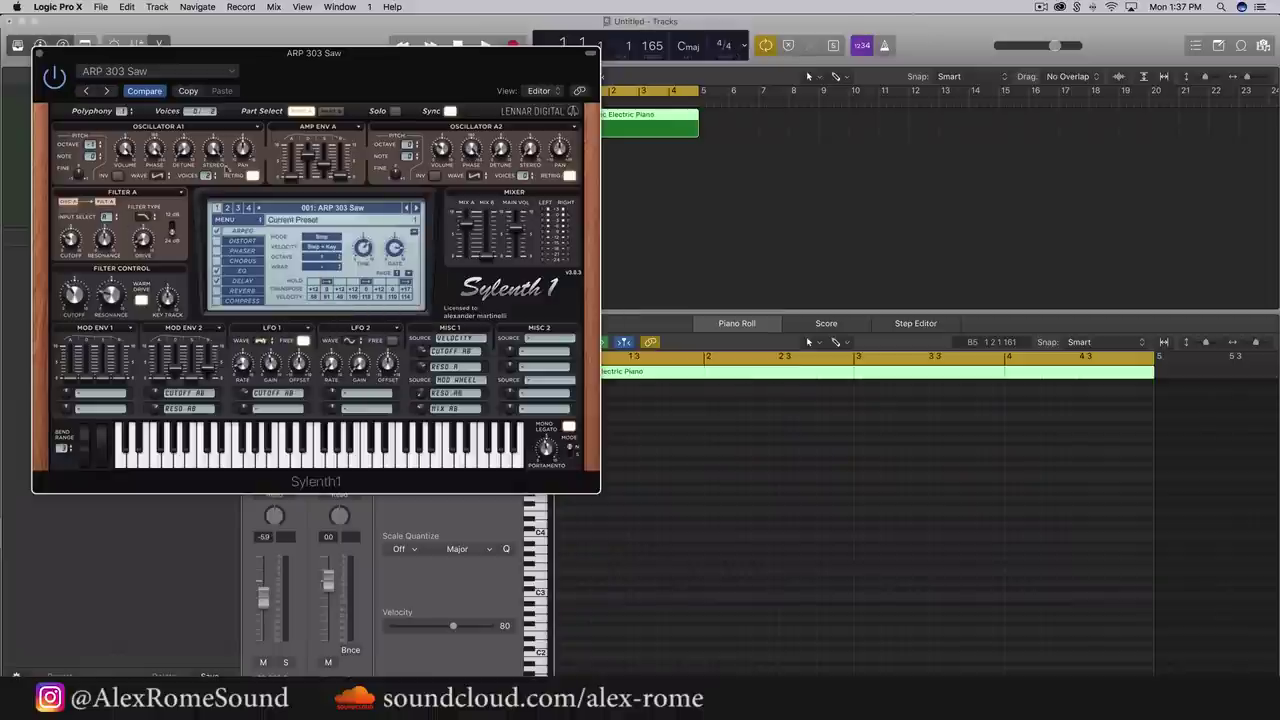
{"action": "left_click", "coordinate": [226, 220]}
{"action": "mouse_move", "coordinate": [258, 232]}
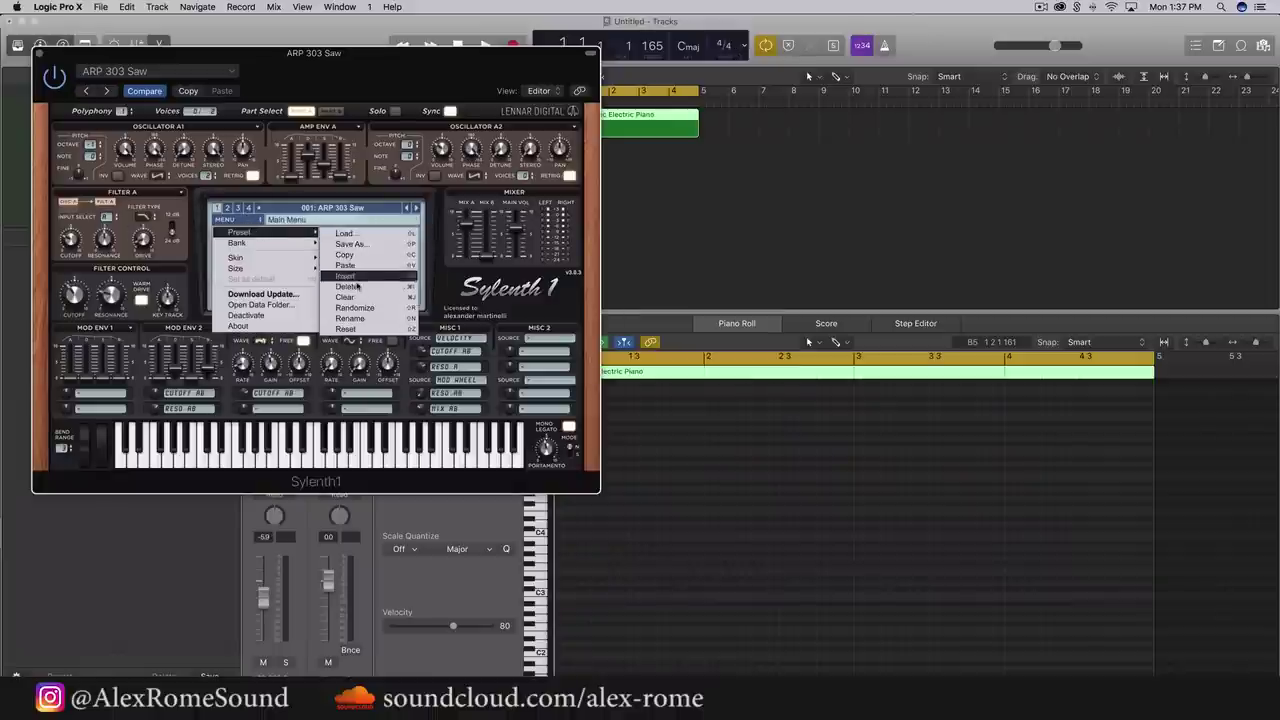
{"action": "left_click", "coordinate": [345, 237]}
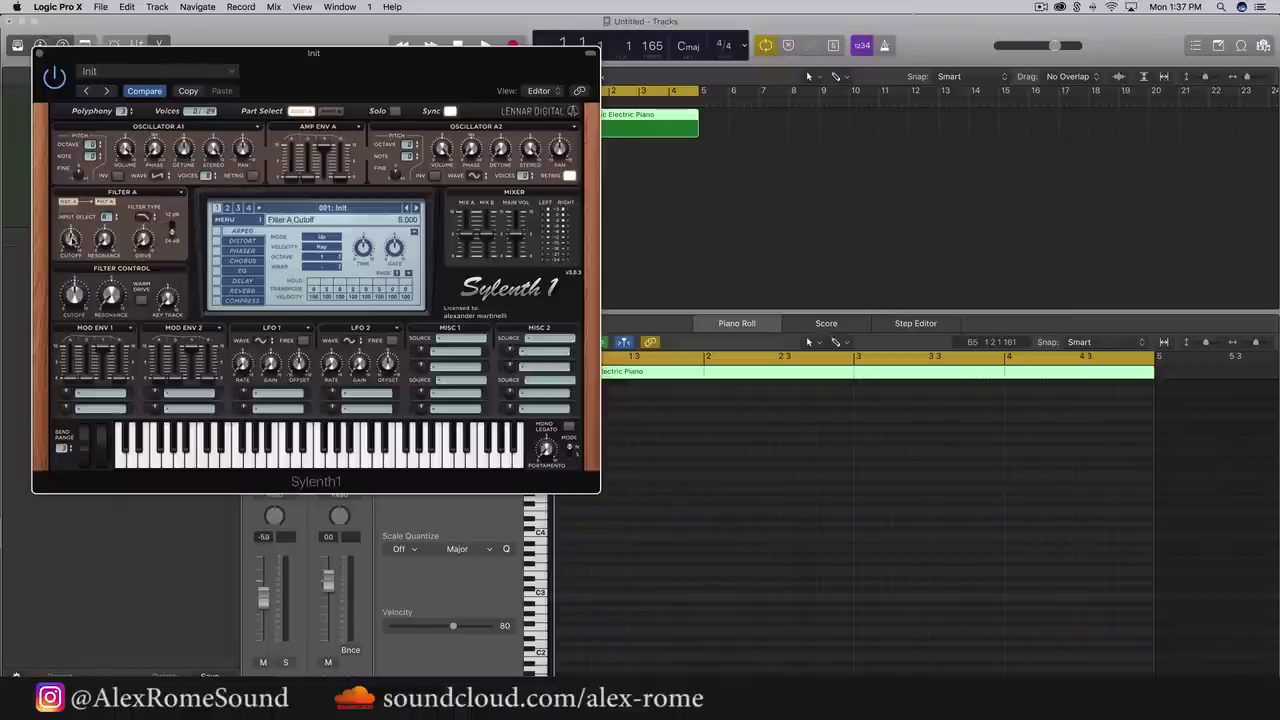
{"action": "left_click", "coordinate": [121, 453]}
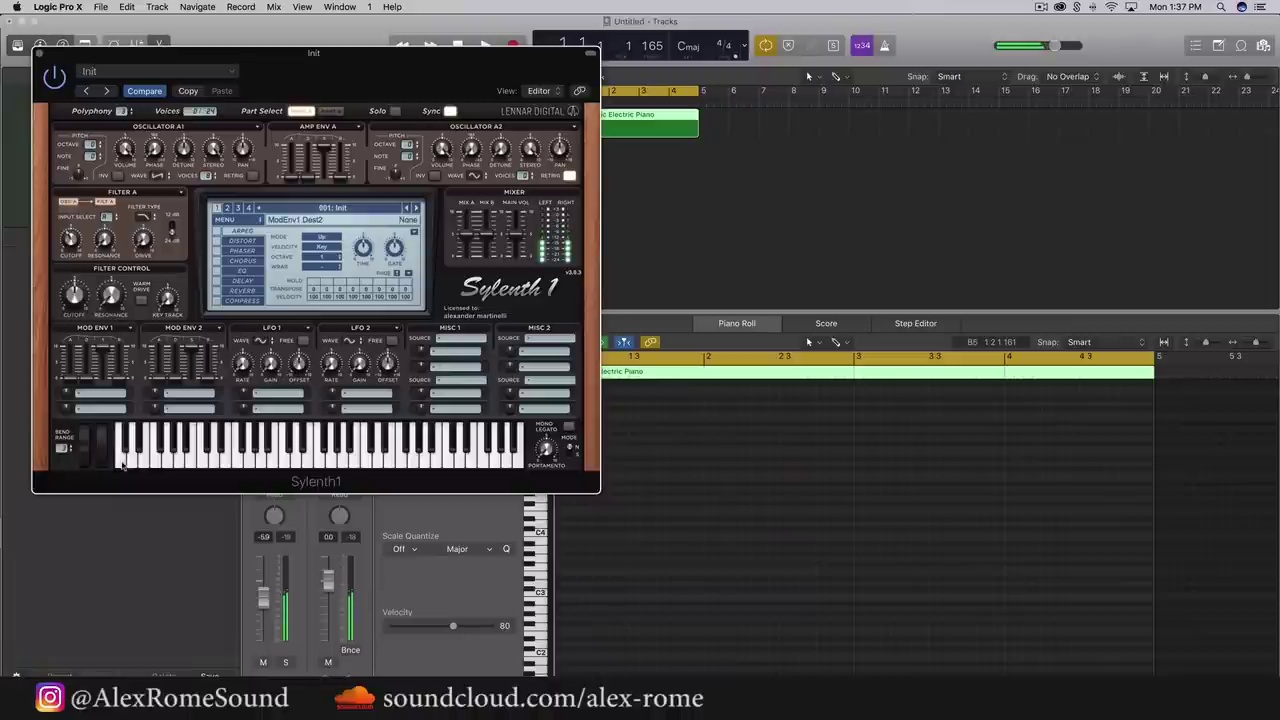
{"action": "left_click", "coordinate": [38, 54]}
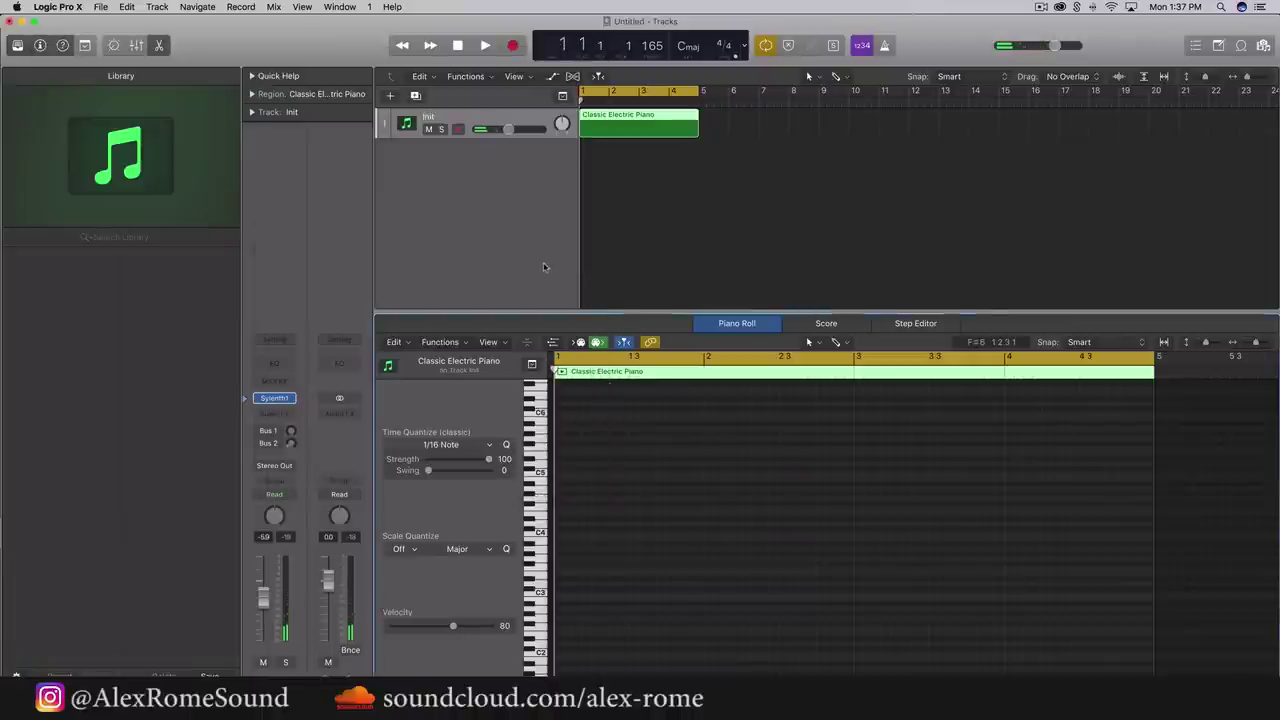
Draw a note in the Piano Roll, move it to C1 at the start of bar 1, and trim it to one bar
{"action": "scroll", "coordinate": [591, 523], "scroll_direction": "down", "scroll_amount": 2}
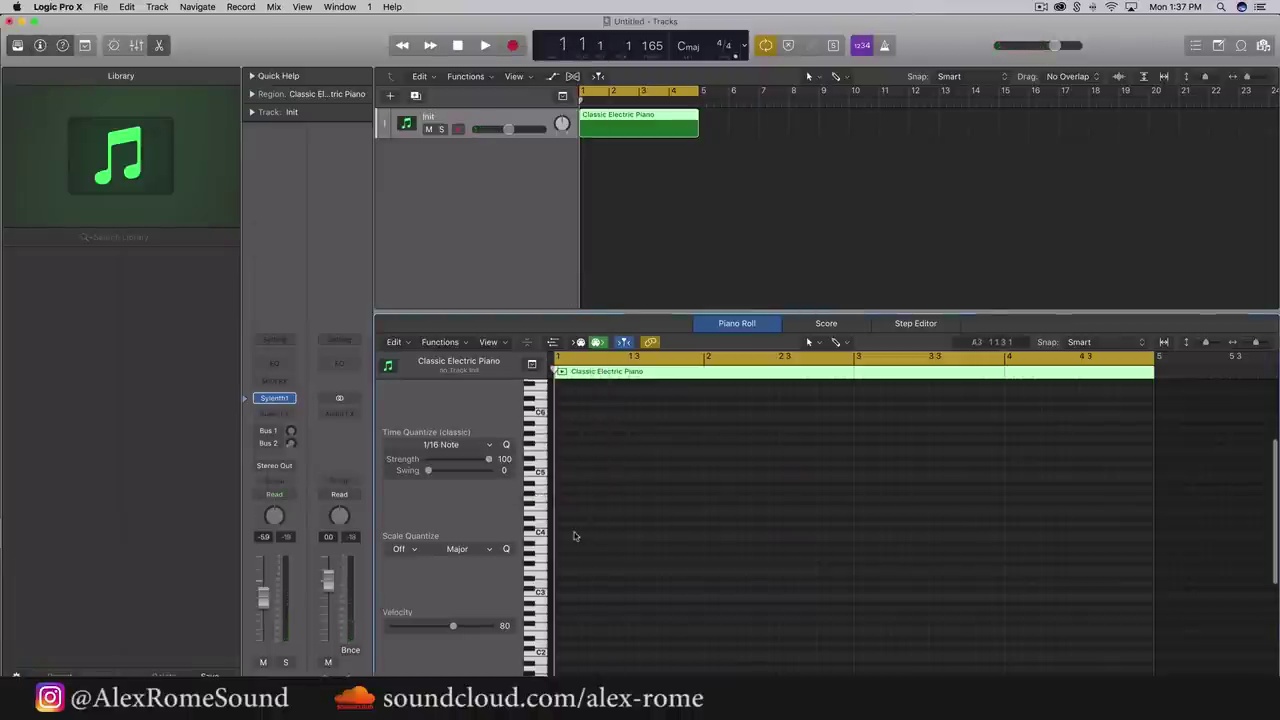
{"action": "left_click_drag", "start_coordinate": [564, 537], "coordinate": [729, 532]}
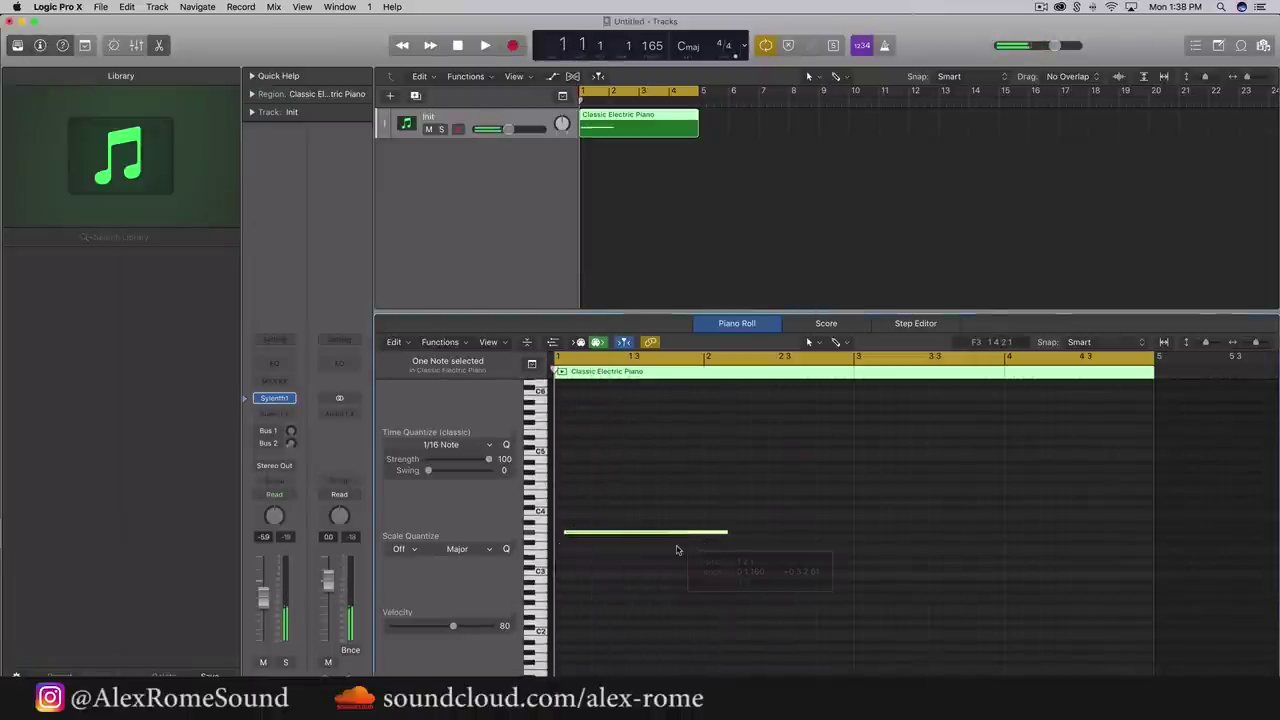
{"action": "scroll", "coordinate": [660, 530], "scroll_direction": "down", "scroll_amount": 5}
{"action": "left_click_drag", "start_coordinate": [607, 464], "coordinate": [601, 628]}
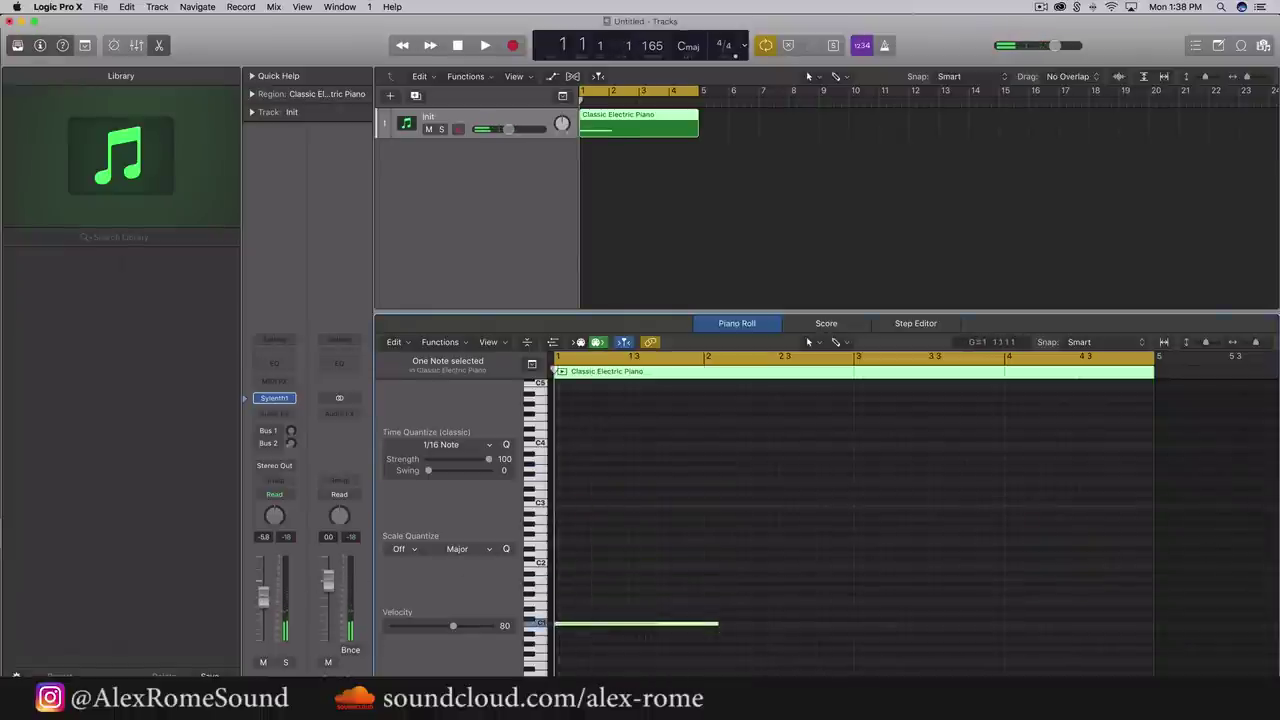
{"action": "left_click_drag", "start_coordinate": [716, 624], "coordinate": [702, 624]}
Add one-bar notes on D#1 in bar 2, G#1 in bar 3, and A#0 in bar 4
{"action": "left_click", "coordinate": [706, 610], "text": "super"}
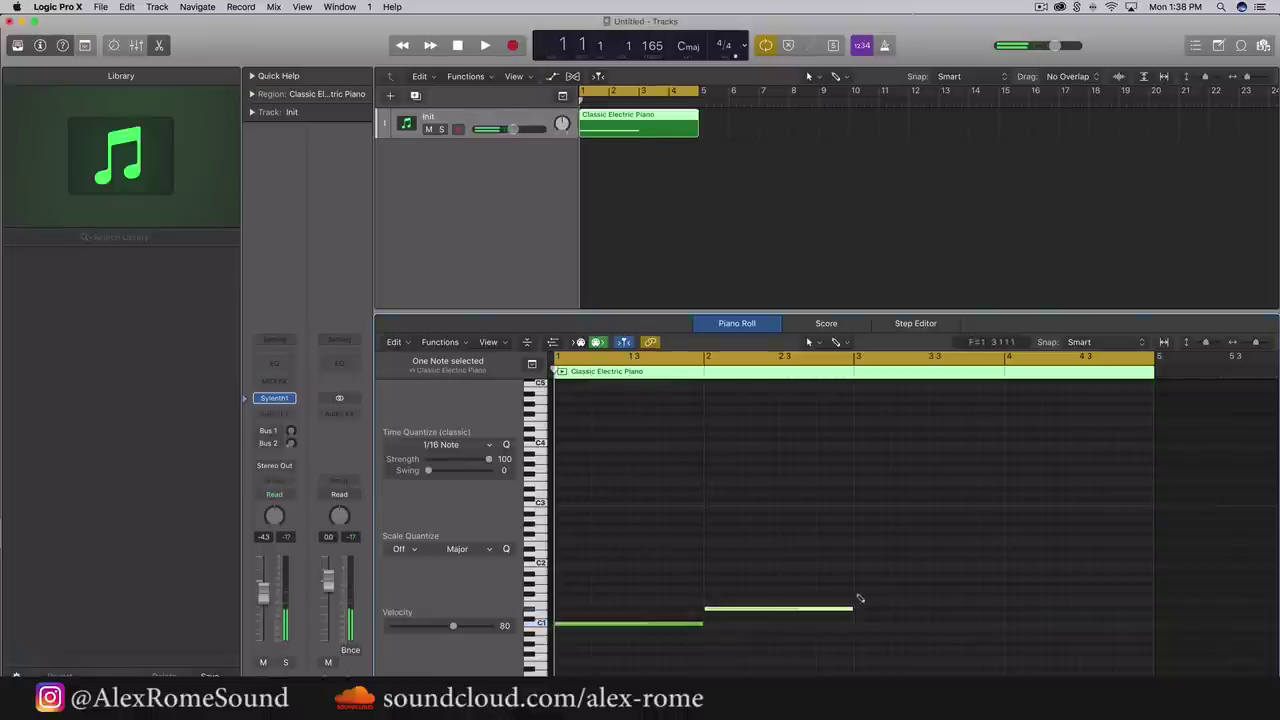
{"action": "left_click_drag", "start_coordinate": [857, 597], "coordinate": [862, 593]}
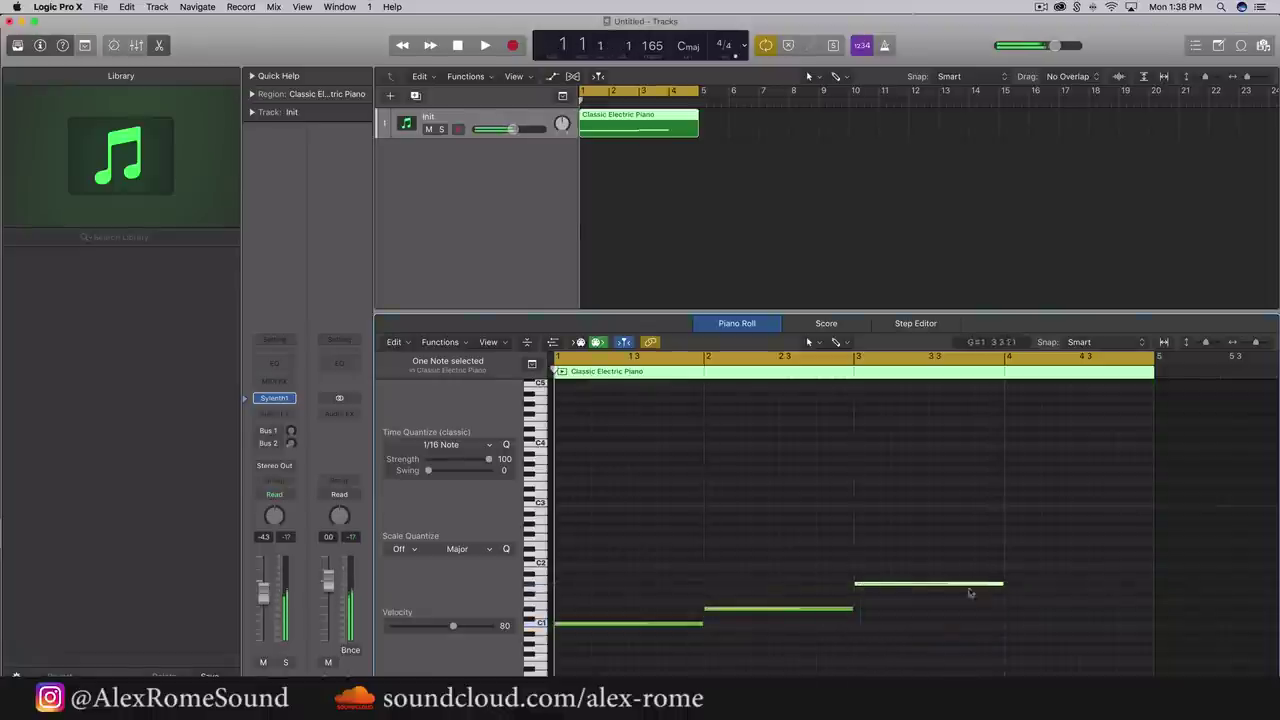
{"action": "left_click", "coordinate": [1008, 629], "text": "super"}
{"action": "left_click_drag", "start_coordinate": [1041, 631], "coordinate": [1041, 636]}
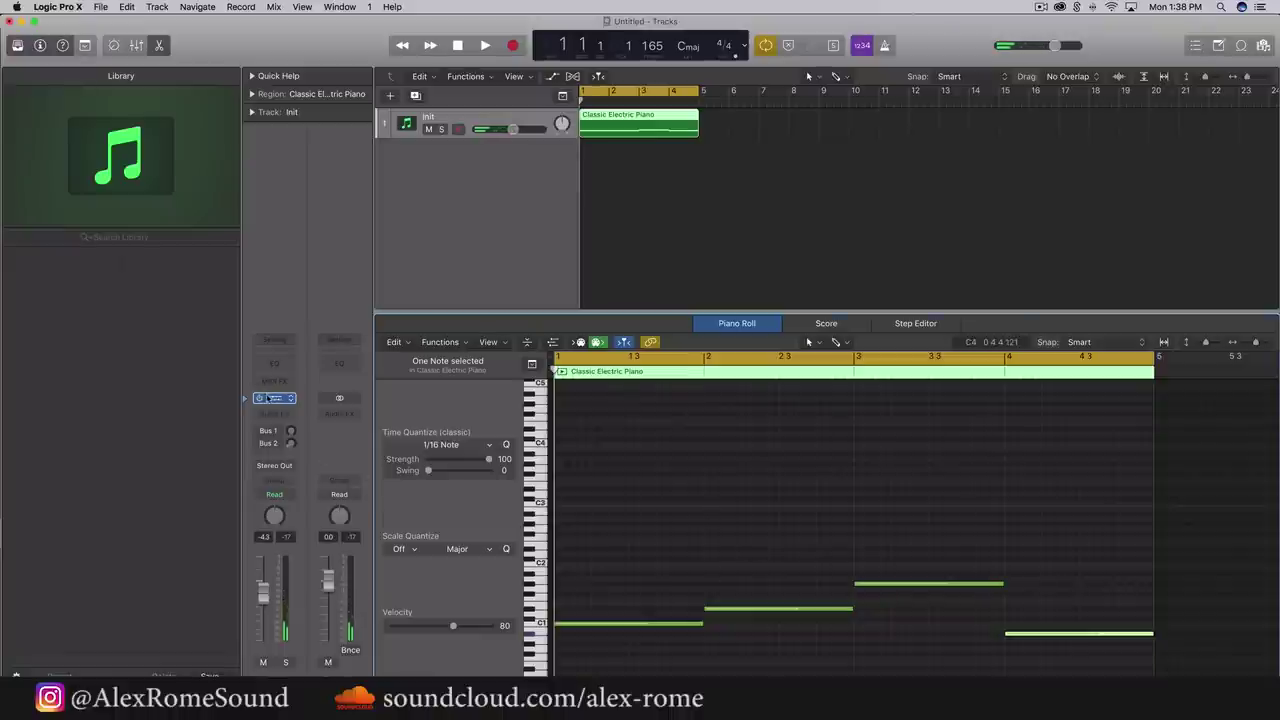
Raise the attack and release of Sylenth1's amp envelope A slightly, close the plug-in, and play the bass progression
{"action": "key", "text": "v"}
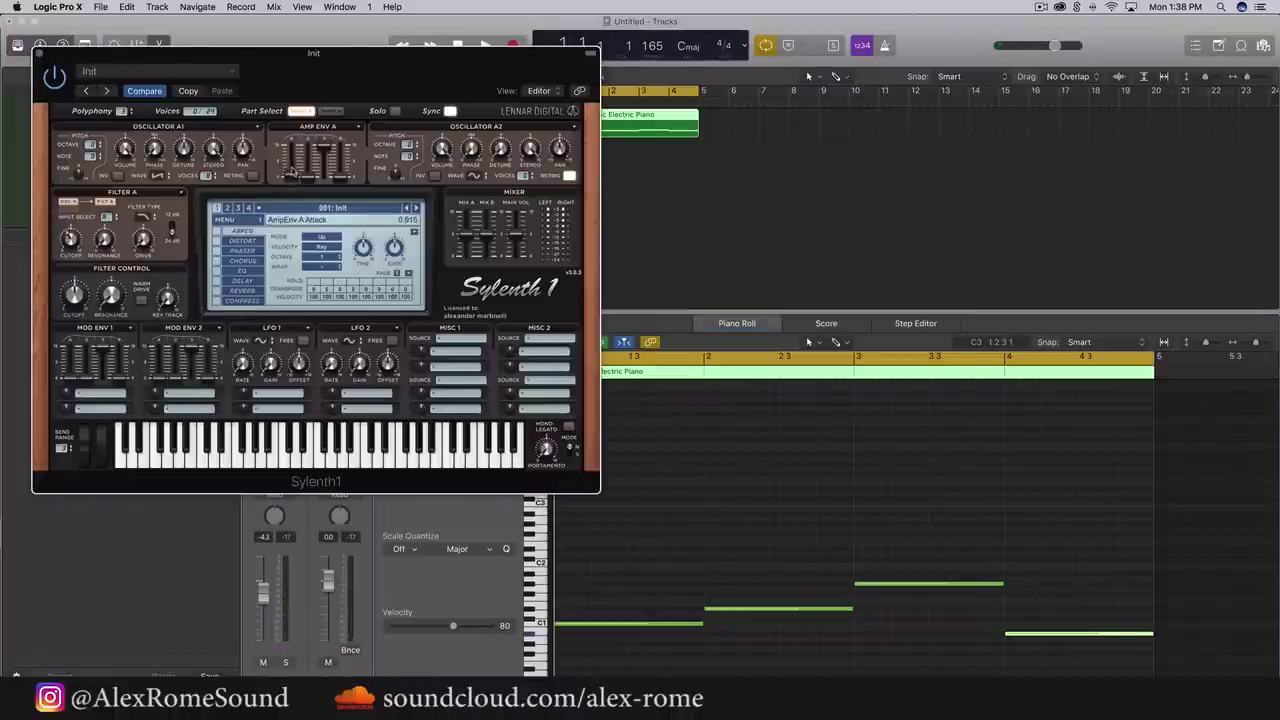
{"action": "left_click_drag", "start_coordinate": [347, 177], "coordinate": [349, 170]}
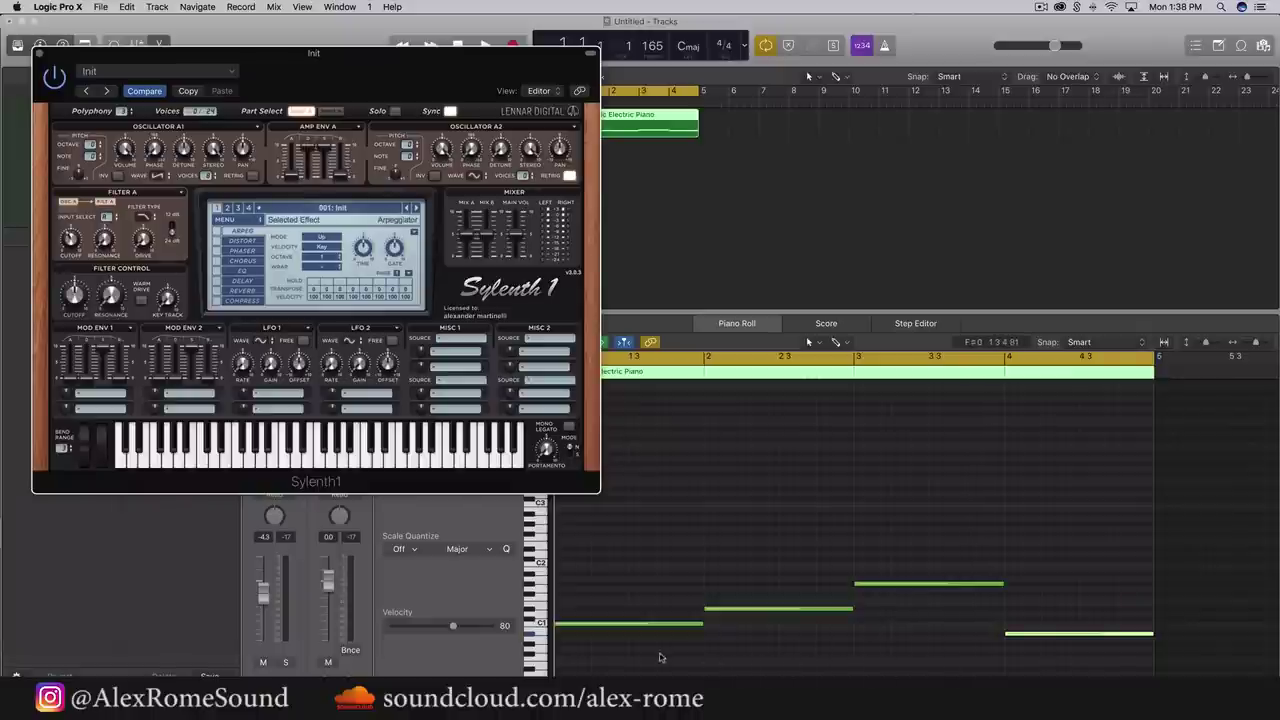
{"action": "left_click_drag", "start_coordinate": [660, 655], "coordinate": [1062, 574]}
{"action": "left_click_drag", "start_coordinate": [1005, 676], "coordinate": [950, 660]}
{"action": "key", "text": "space"}
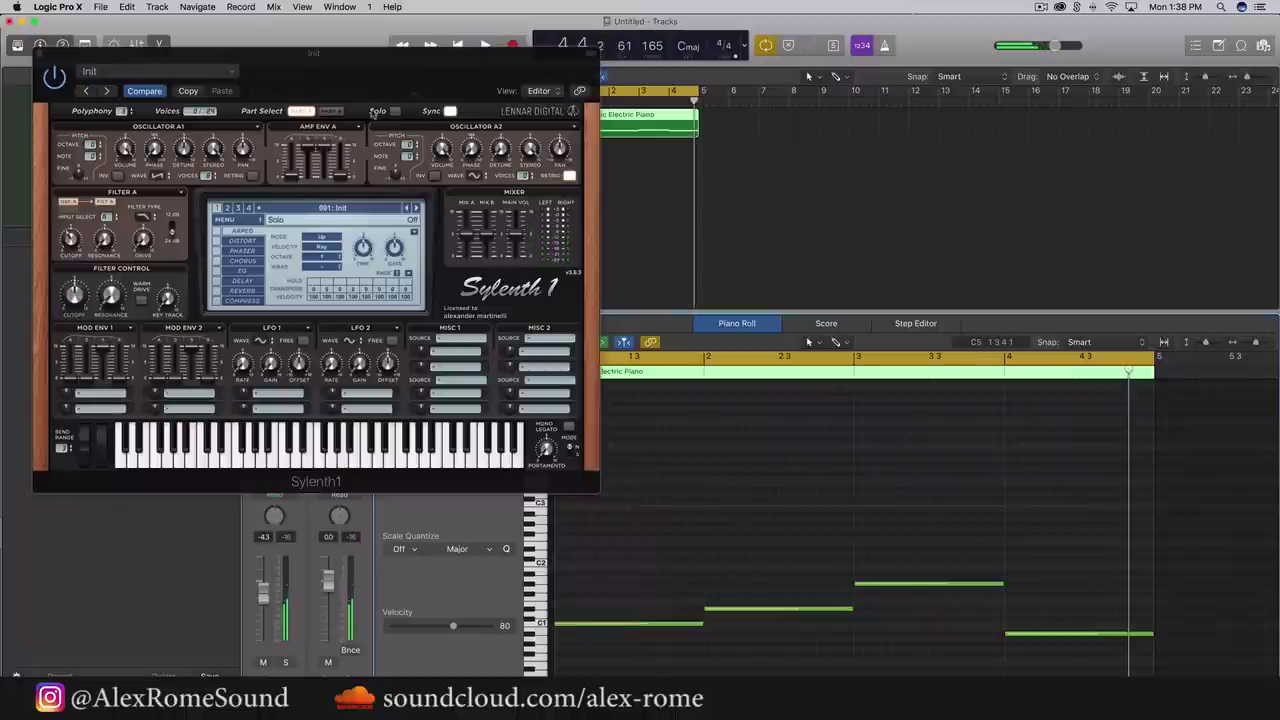
{"action": "left_click", "coordinate": [41, 54]}
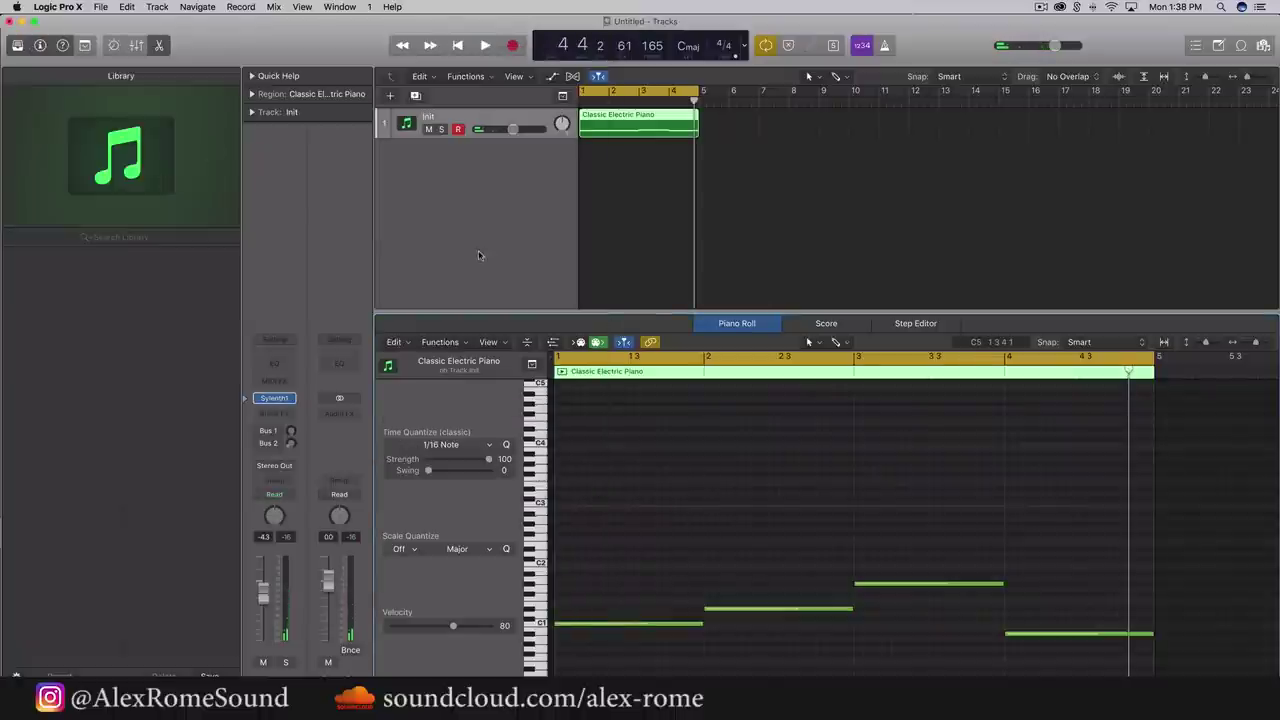
{"action": "left_click", "coordinate": [640, 188]}
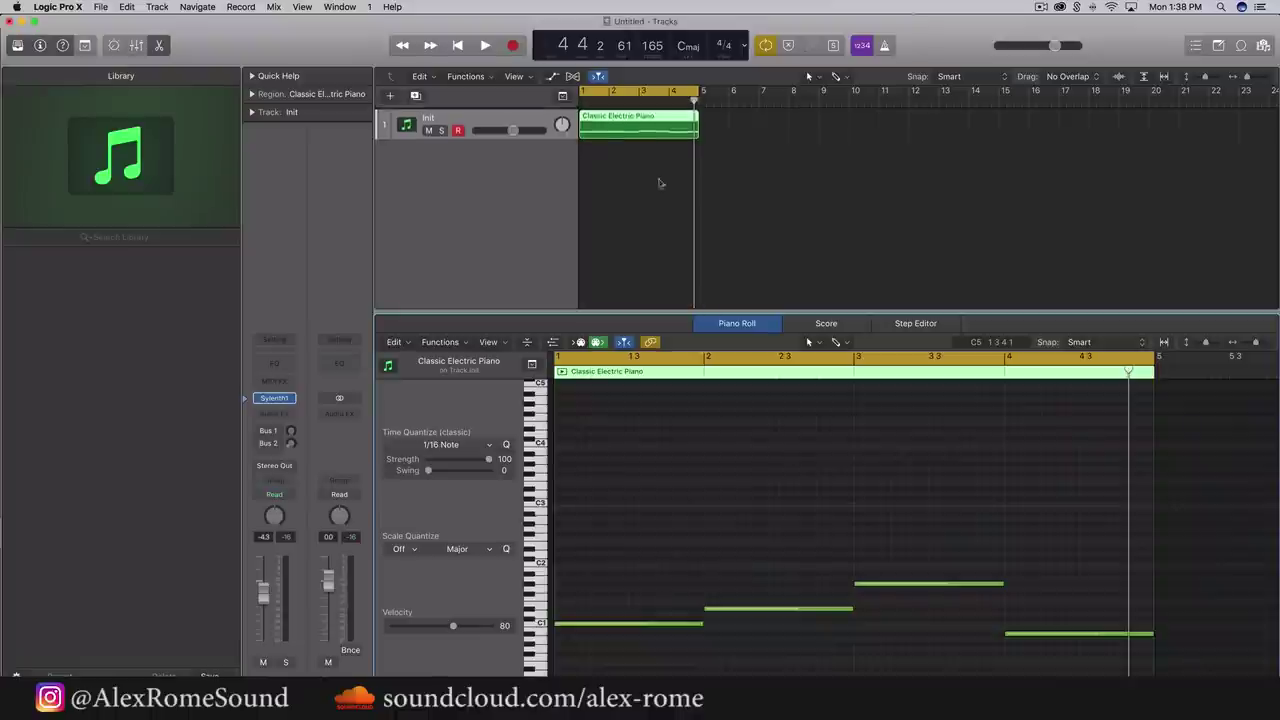
{"action": "left_click", "coordinate": [720, 557]}
{"action": "scroll", "coordinate": [684, 586], "scroll_direction": "down", "scroll_amount": 1}
{"action": "key", "text": "space"}
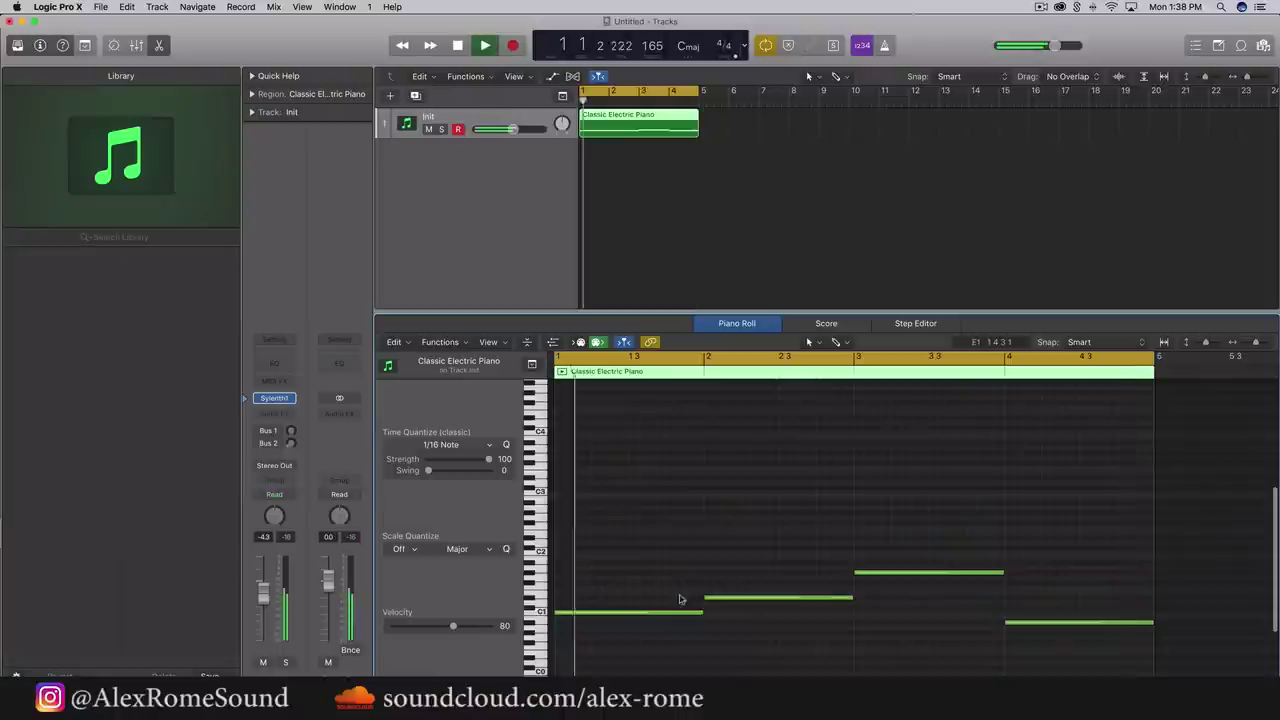
{"action": "scroll", "coordinate": [690, 590], "scroll_direction": "down", "scroll_amount": 1}
Lower the bar 3 note to G#0 and play back the revised progression
{"action": "left_click", "coordinate": [741, 572]}
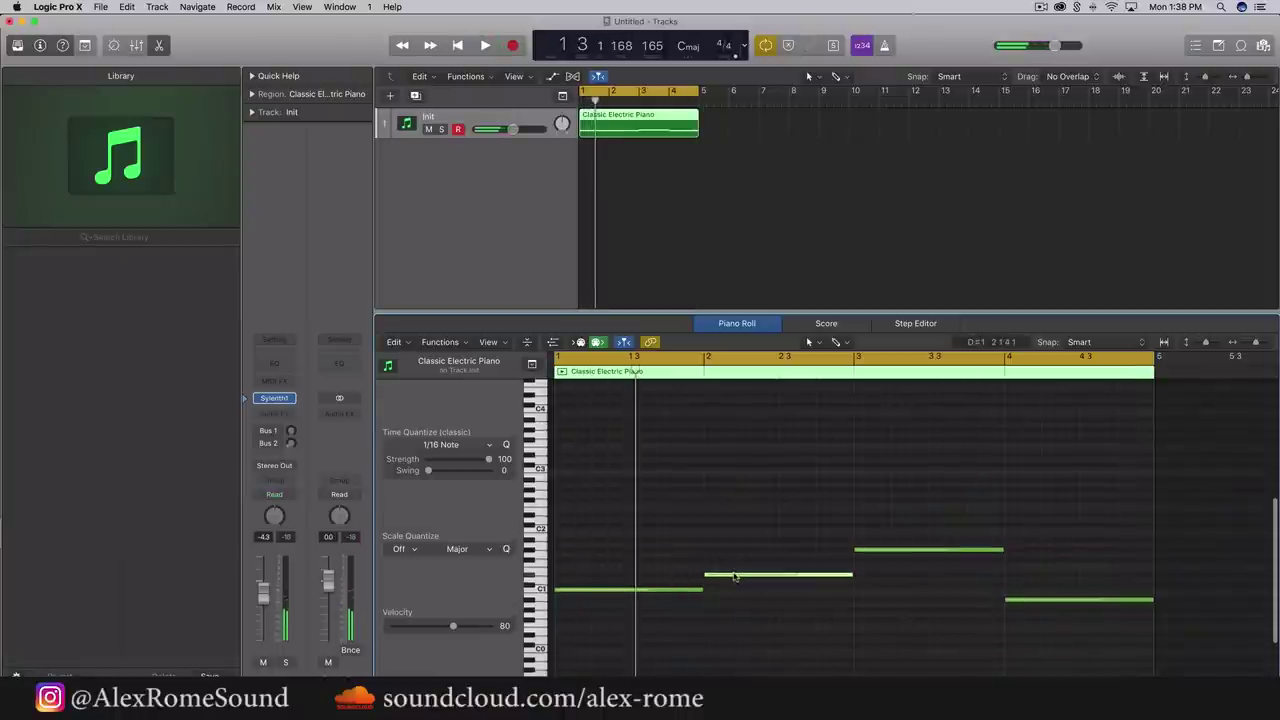
{"action": "left_click_drag", "start_coordinate": [904, 546], "coordinate": [897, 614]}
{"action": "scroll", "coordinate": [900, 610], "scroll_direction": "down", "scroll_amount": 1}
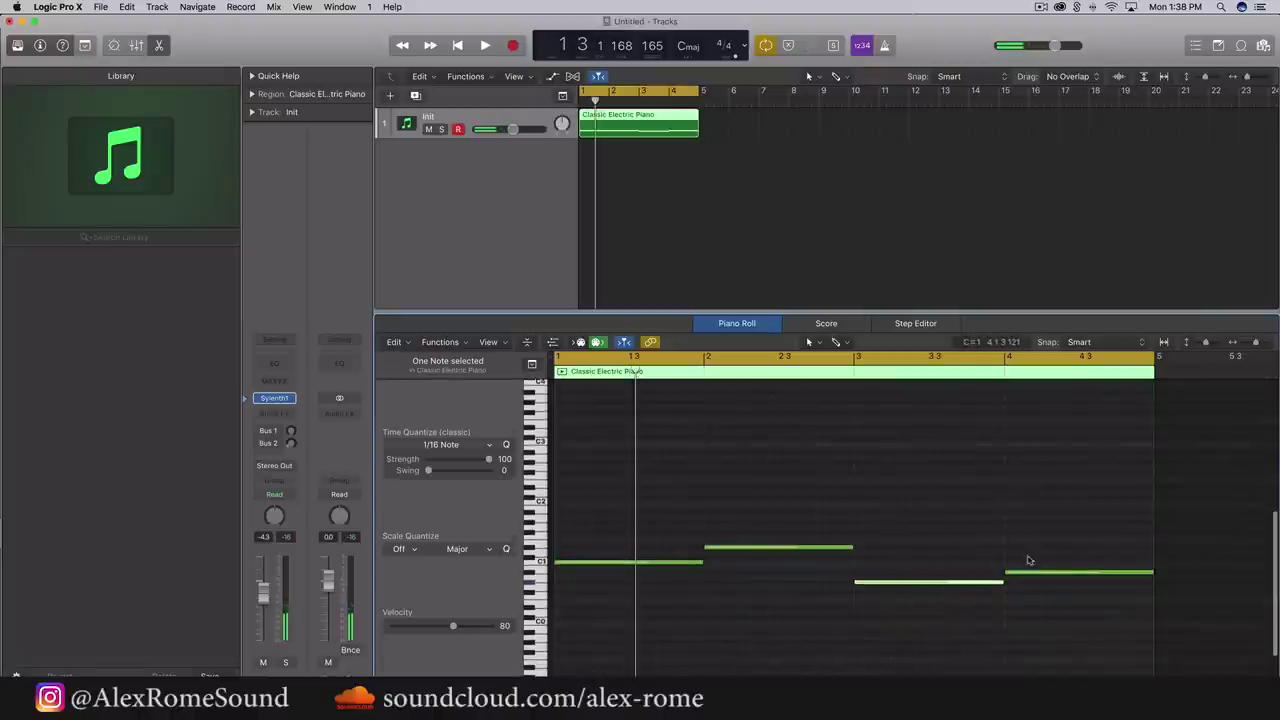
{"action": "left_click", "coordinate": [1027, 574]}
{"action": "key", "text": "space"}
{"action": "left_click", "coordinate": [797, 492]}
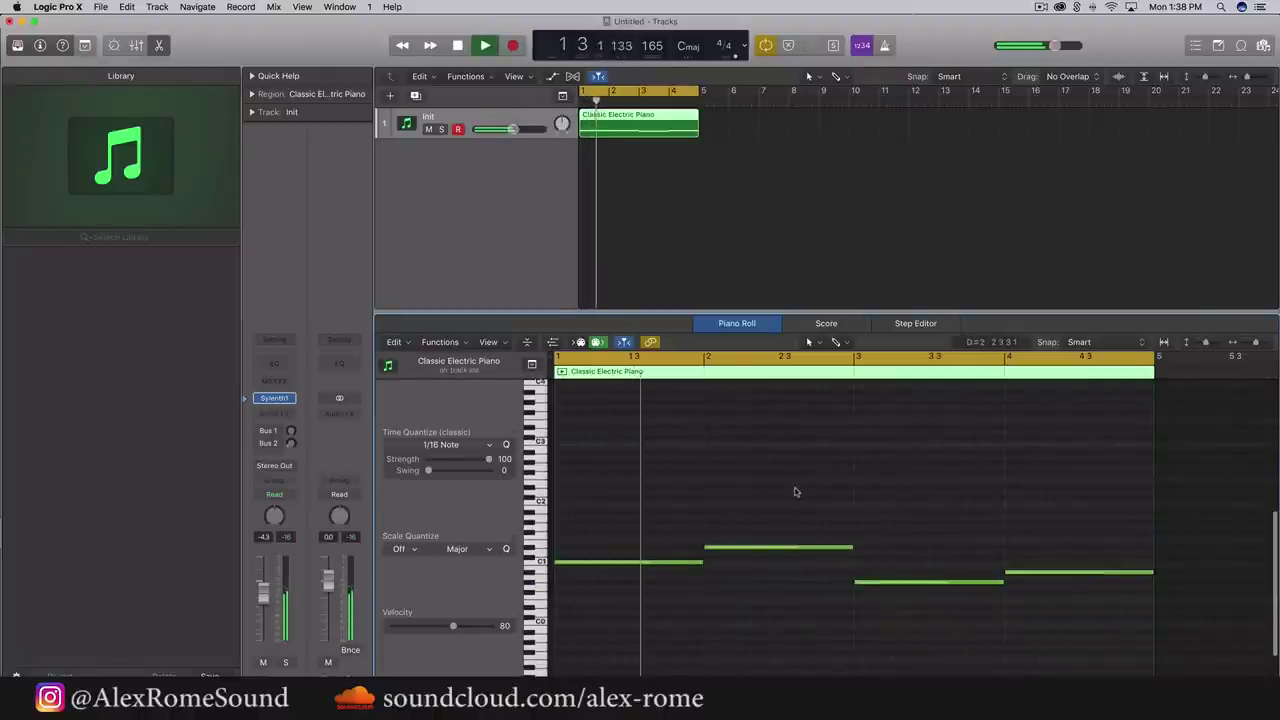
{"action": "scroll", "coordinate": [797, 492], "scroll_direction": "down", "scroll_amount": 3}
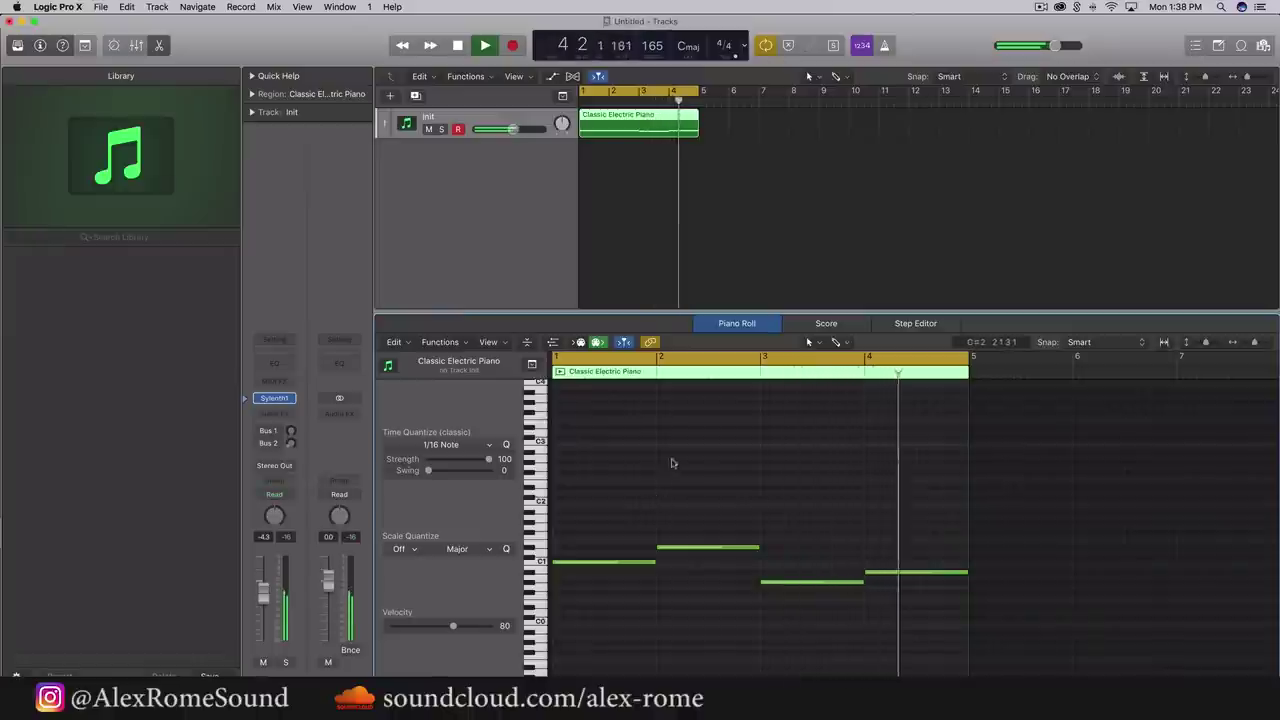
{"action": "key", "text": "space"}
Duplicate the region into bars 5–8 and change the copy's notes to G#0, A#0, C1, and C1
{"action": "left_click_drag", "start_coordinate": [751, 130], "coordinate": [814, 100]}
{"action": "key", "text": "super+r"}
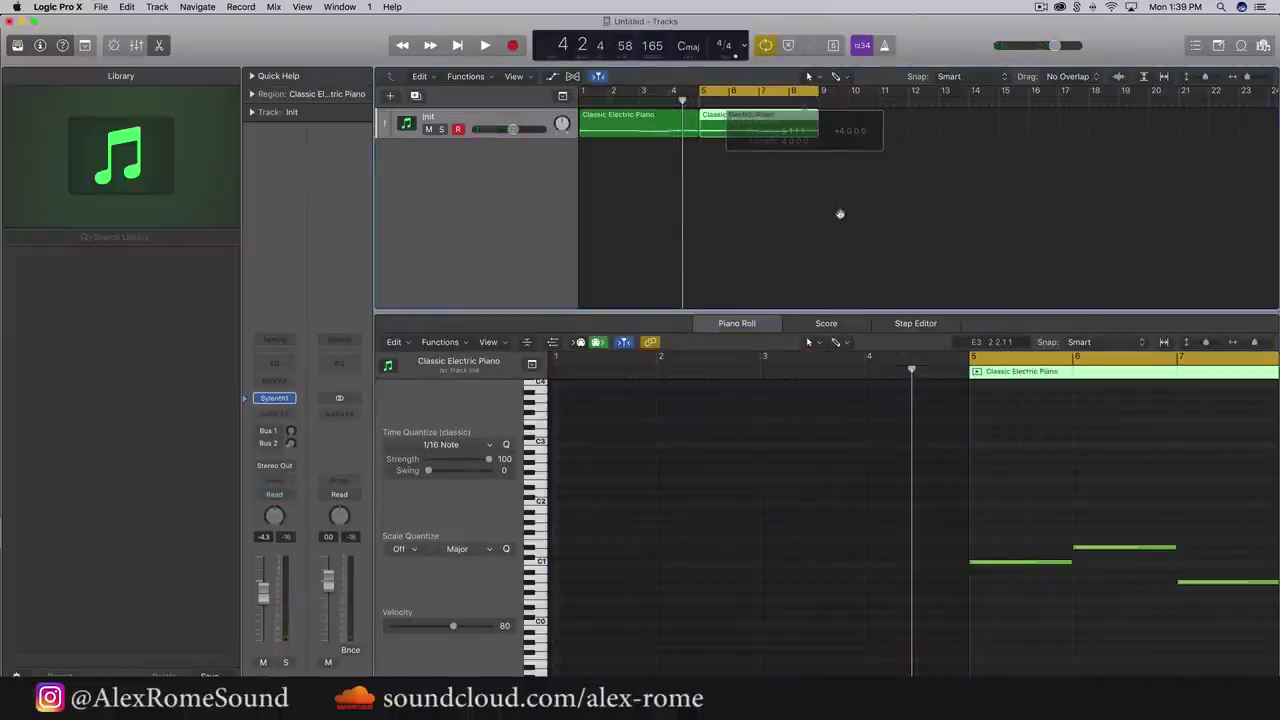
{"action": "scroll", "coordinate": [887, 447], "scroll_direction": "right", "scroll_amount": 5}
{"action": "left_click_drag", "start_coordinate": [580, 562], "coordinate": [580, 582]}
{"action": "left_click_drag", "start_coordinate": [703, 548], "coordinate": [785, 567]}
{"action": "left_click_drag", "start_coordinate": [906, 572], "coordinate": [910, 567]}
Extend the cycle range to bars 1–8, join both Classic Electric Piano regions into one, and play back the full progression
{"action": "left_click_drag", "start_coordinate": [703, 91], "coordinate": [277, 94]}
{"action": "left_click_drag", "start_coordinate": [735, 182], "coordinate": [652, 91]}
{"action": "right_click", "coordinate": [651, 131]}
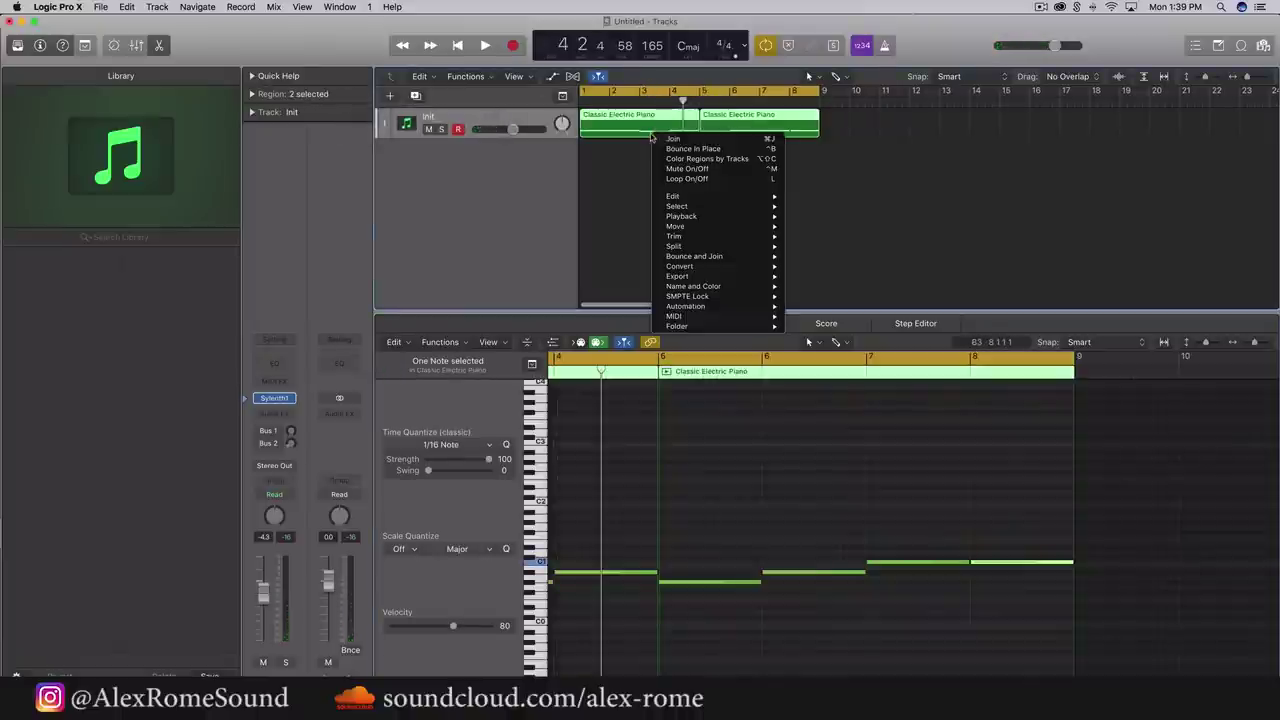
{"action": "left_click", "coordinate": [752, 212]}
{"action": "left_click", "coordinate": [752, 212]}
{"action": "key", "text": "space"}
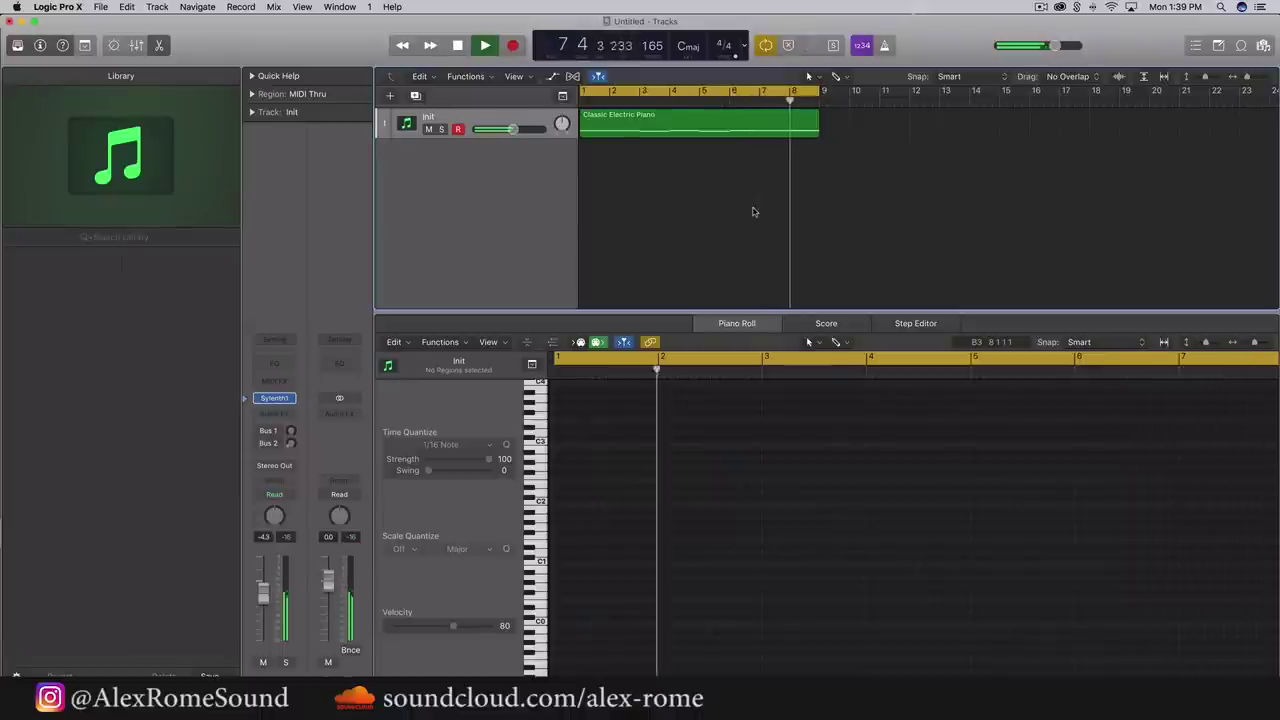
{"action": "key", "text": "space"}
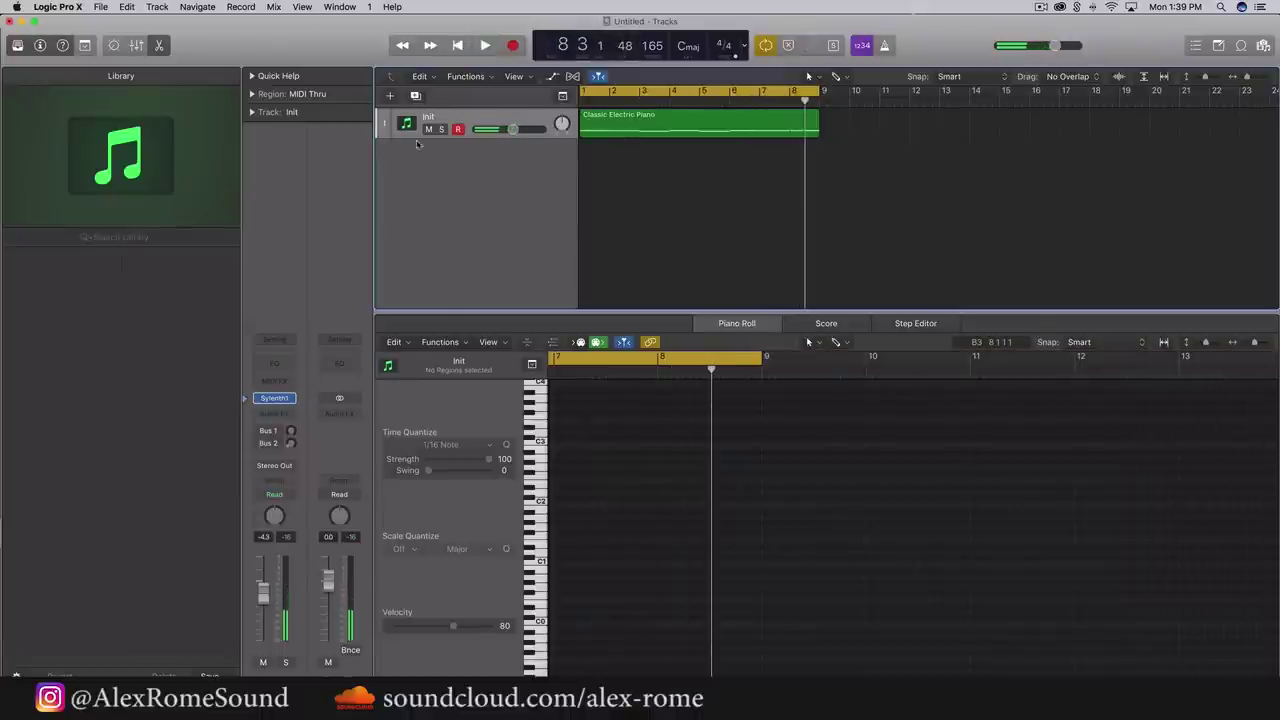
Create a second track with the same settings and replace its Sylenth1 instrument with Serum in stereo
{"action": "key", "text": "super+d"}
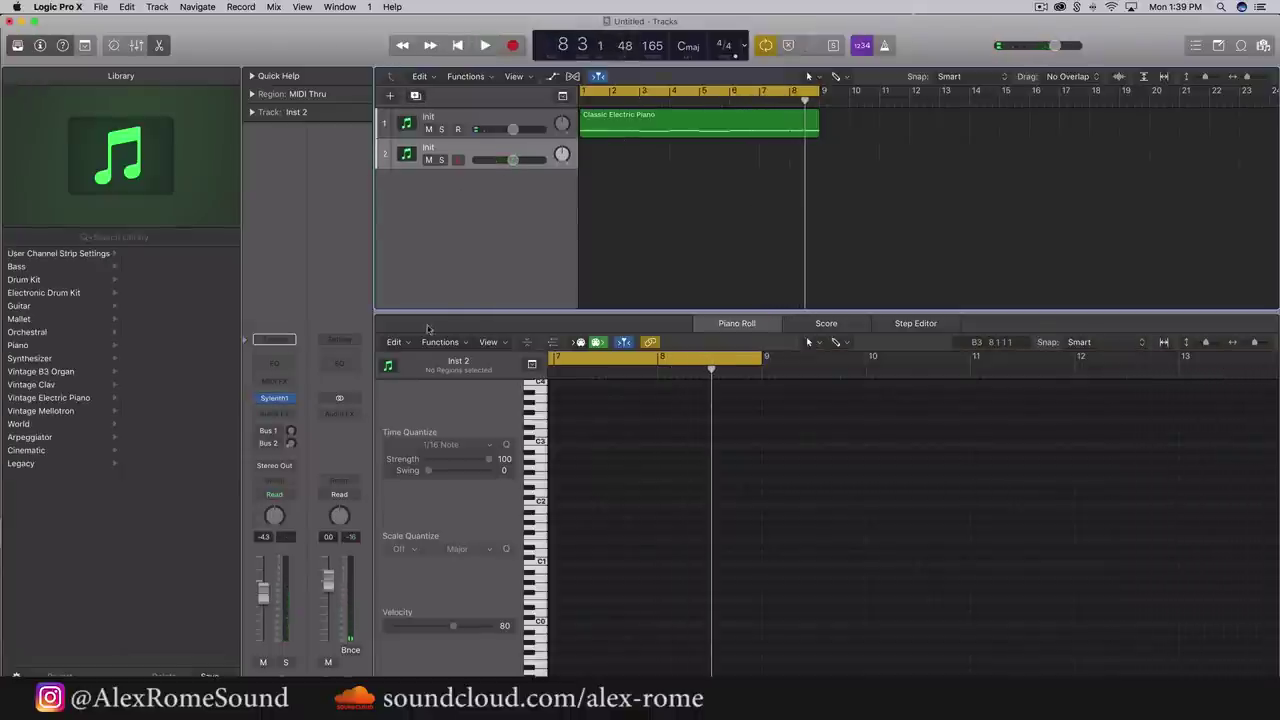
{"action": "left_click", "coordinate": [274, 397]}
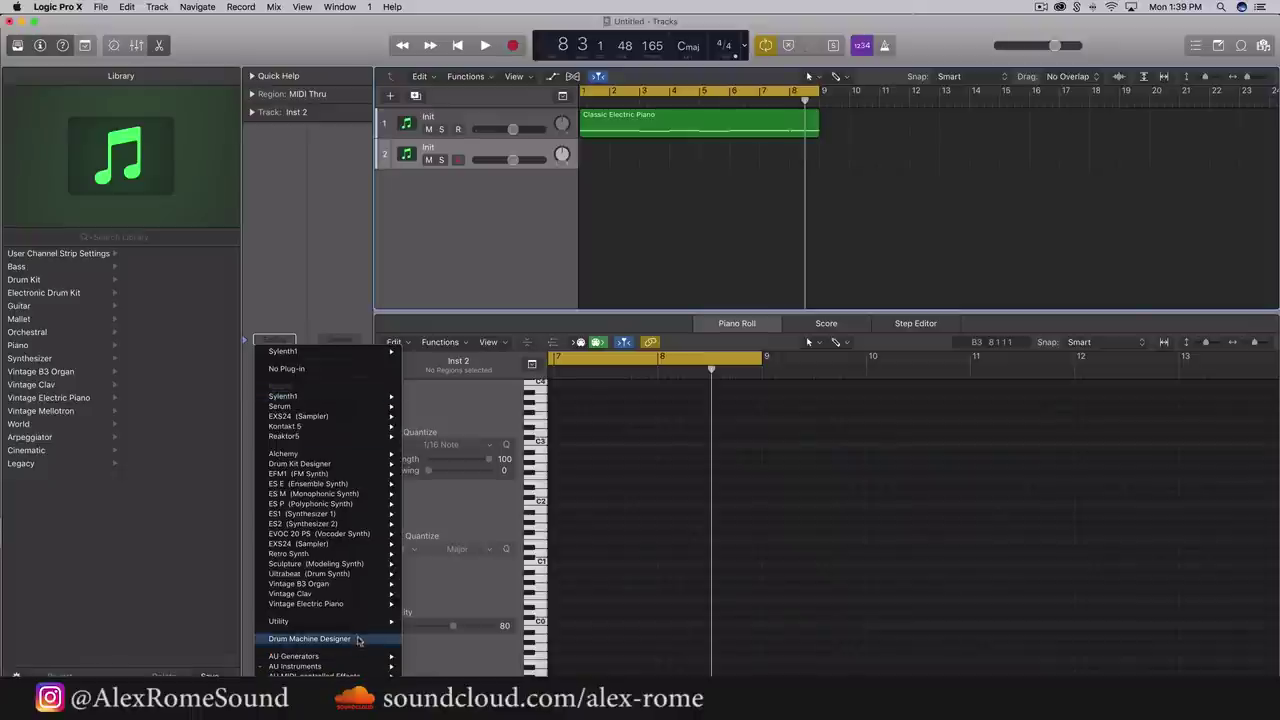
{"action": "mouse_move", "coordinate": [352, 672]}
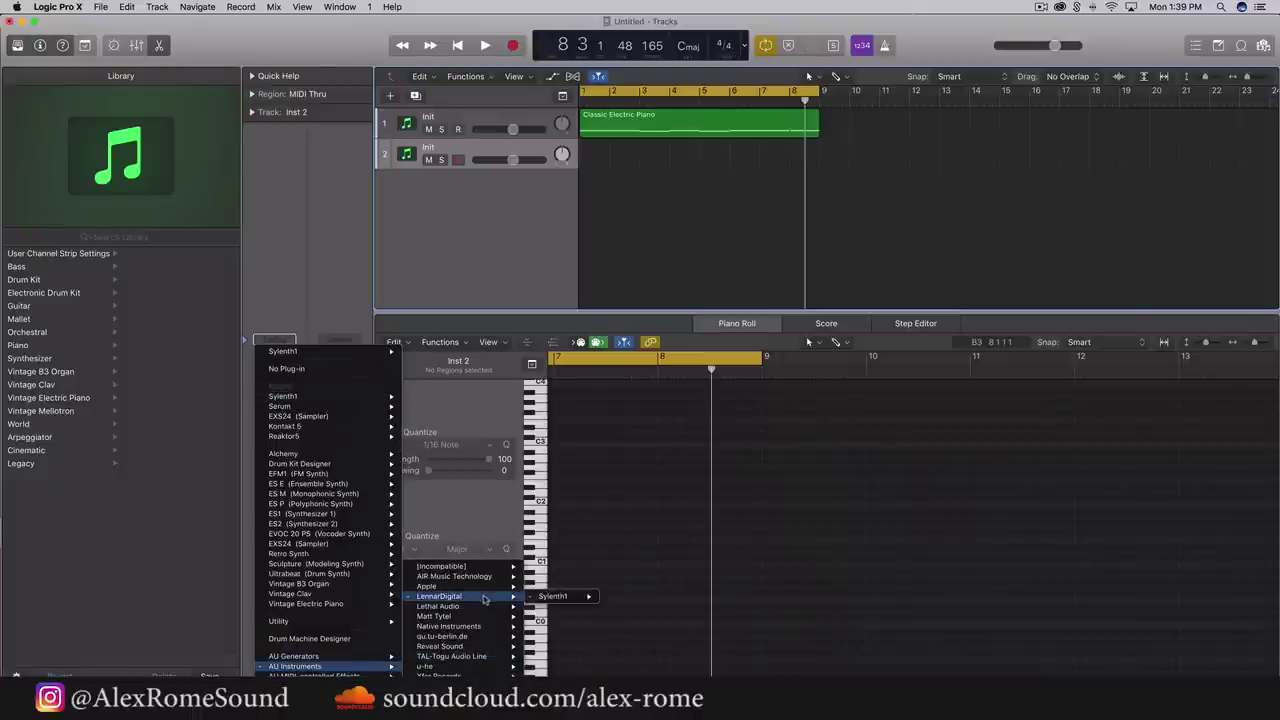
{"action": "mouse_move", "coordinate": [440, 675]}
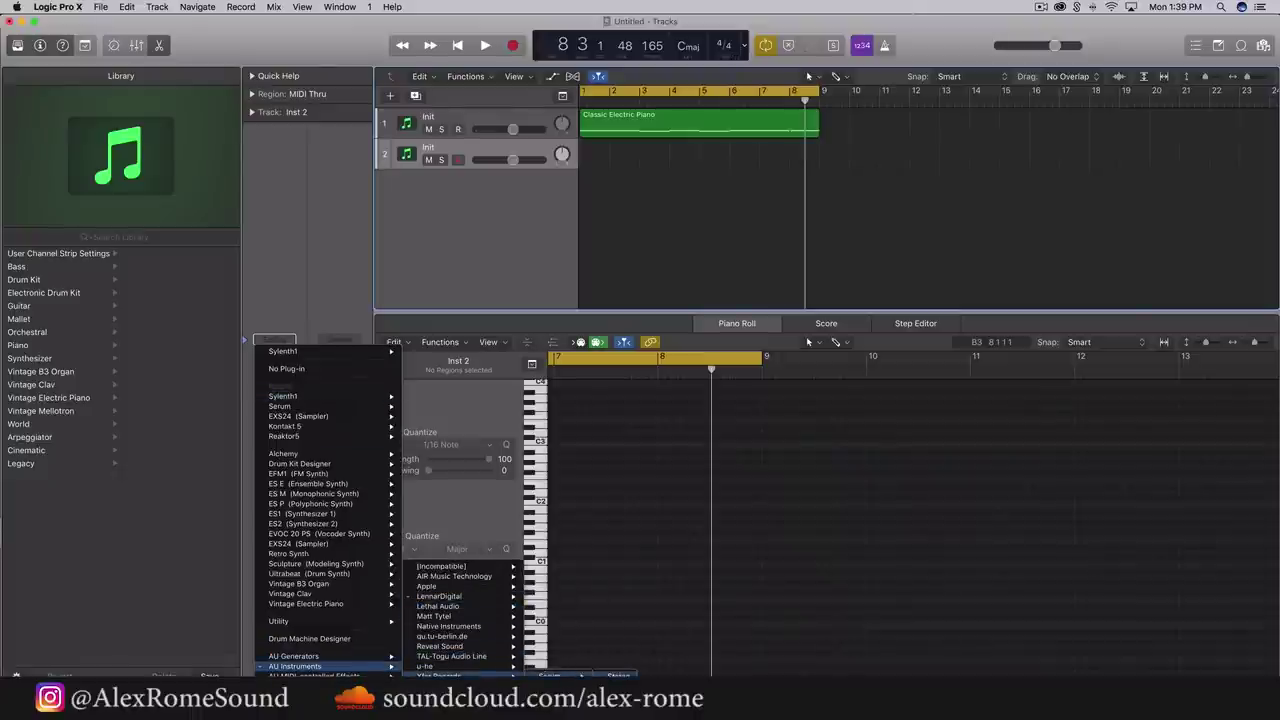
{"action": "left_click", "coordinate": [618, 676]}
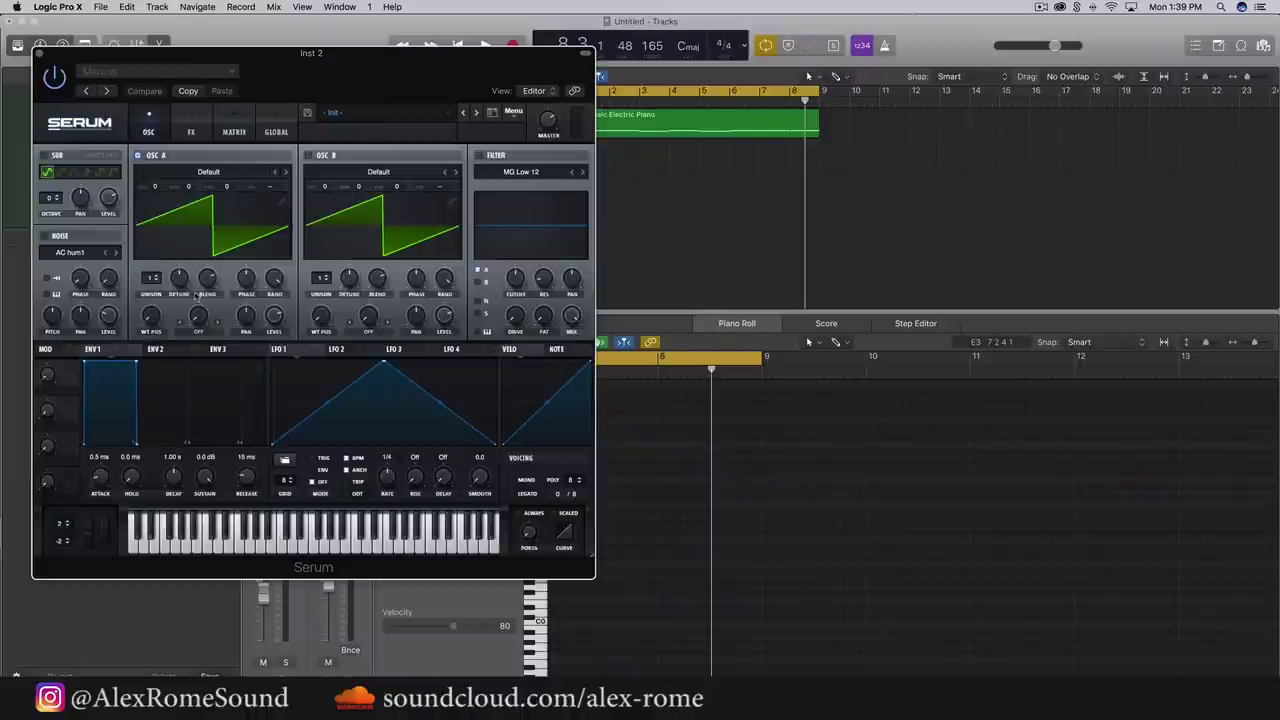
Enable Serum's oscillator B at +1 octave and turn on the filter as MG Low 24, fed by oscillator B
{"action": "left_click", "coordinate": [325, 188]}
{"action": "left_click", "coordinate": [311, 155]}
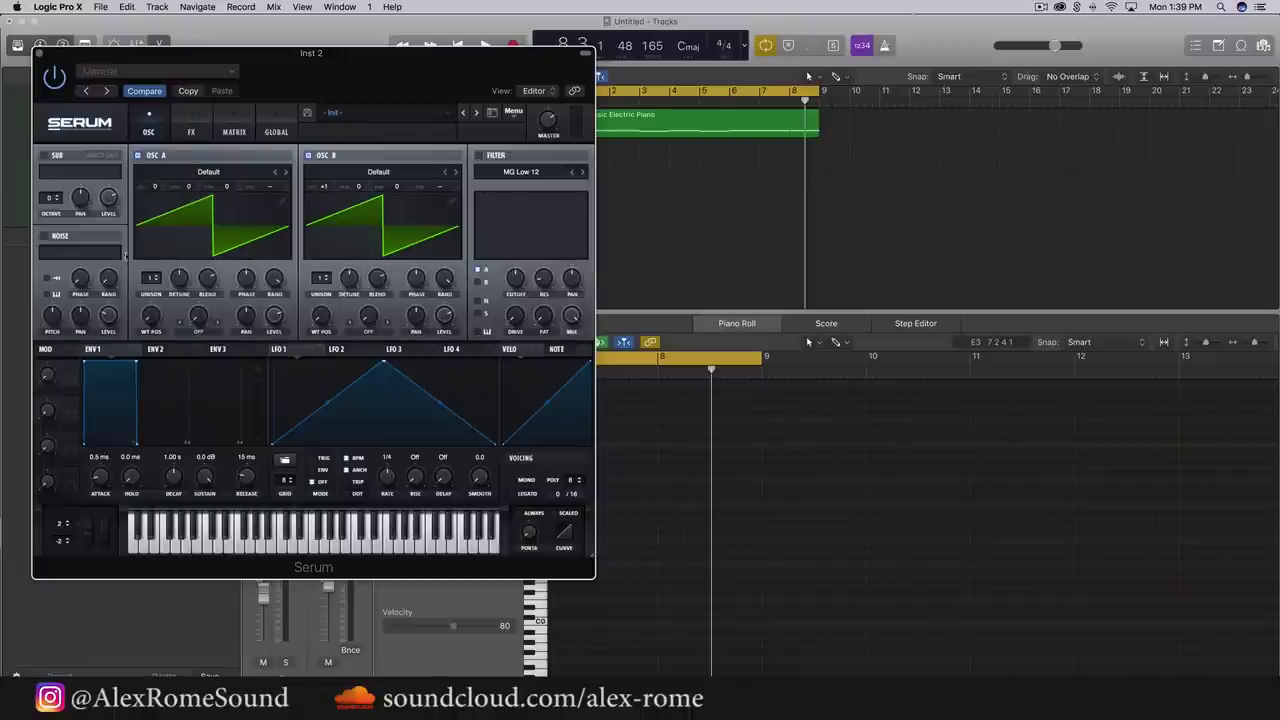
{"action": "left_click", "coordinate": [479, 155]}
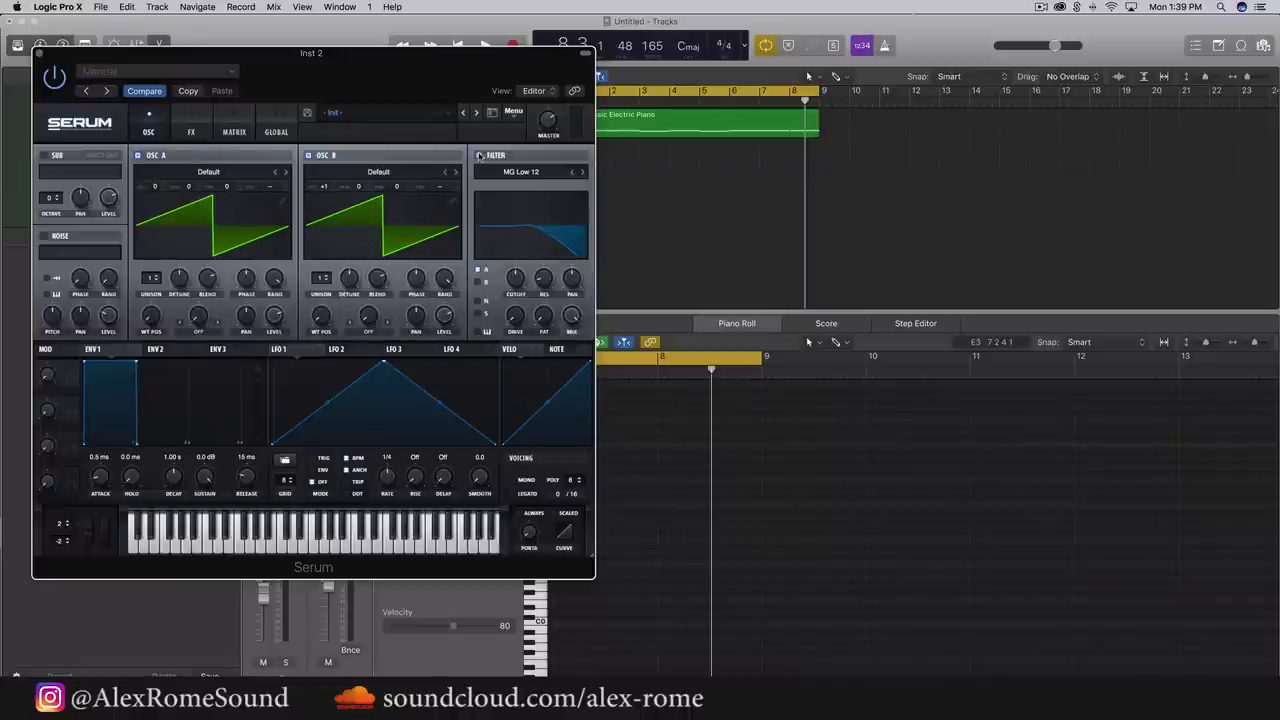
{"action": "left_click", "coordinate": [582, 173]}
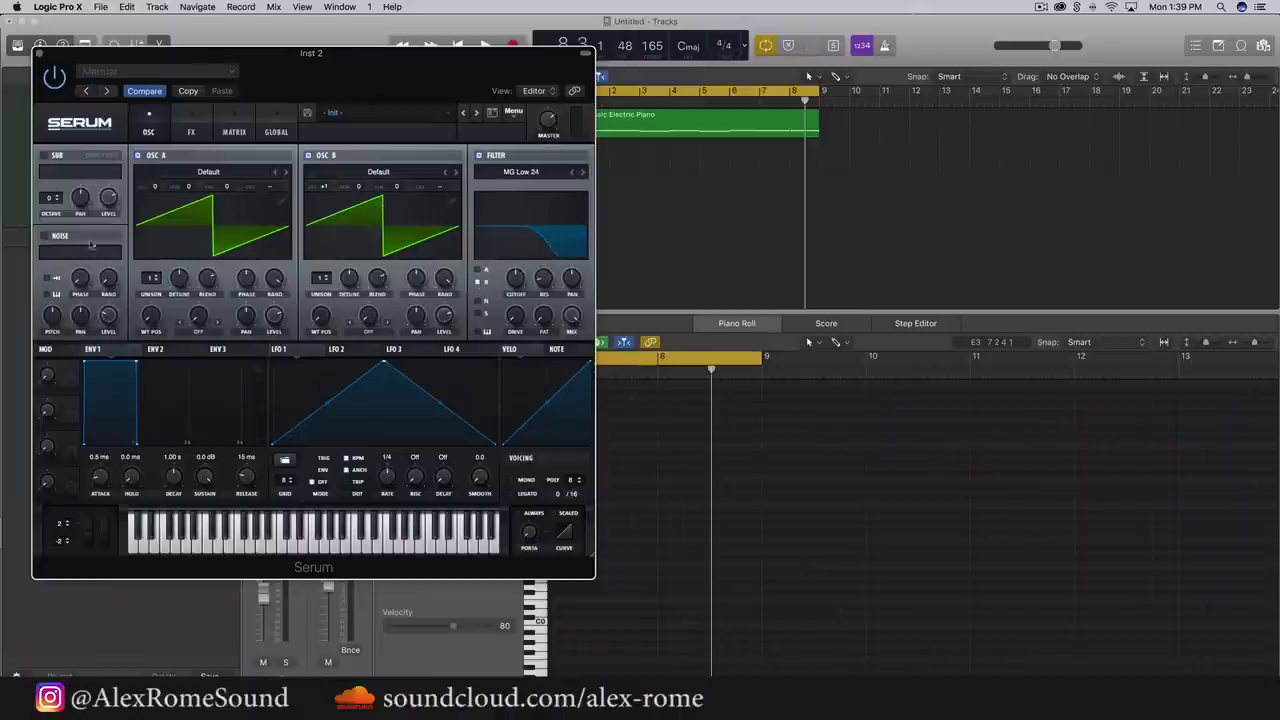
Assign LFO 2 at a 1/64 rate to Serum's filter cutoff, adjusting the modulation depth and raising the cutoff
{"action": "left_click", "coordinate": [162, 350]}
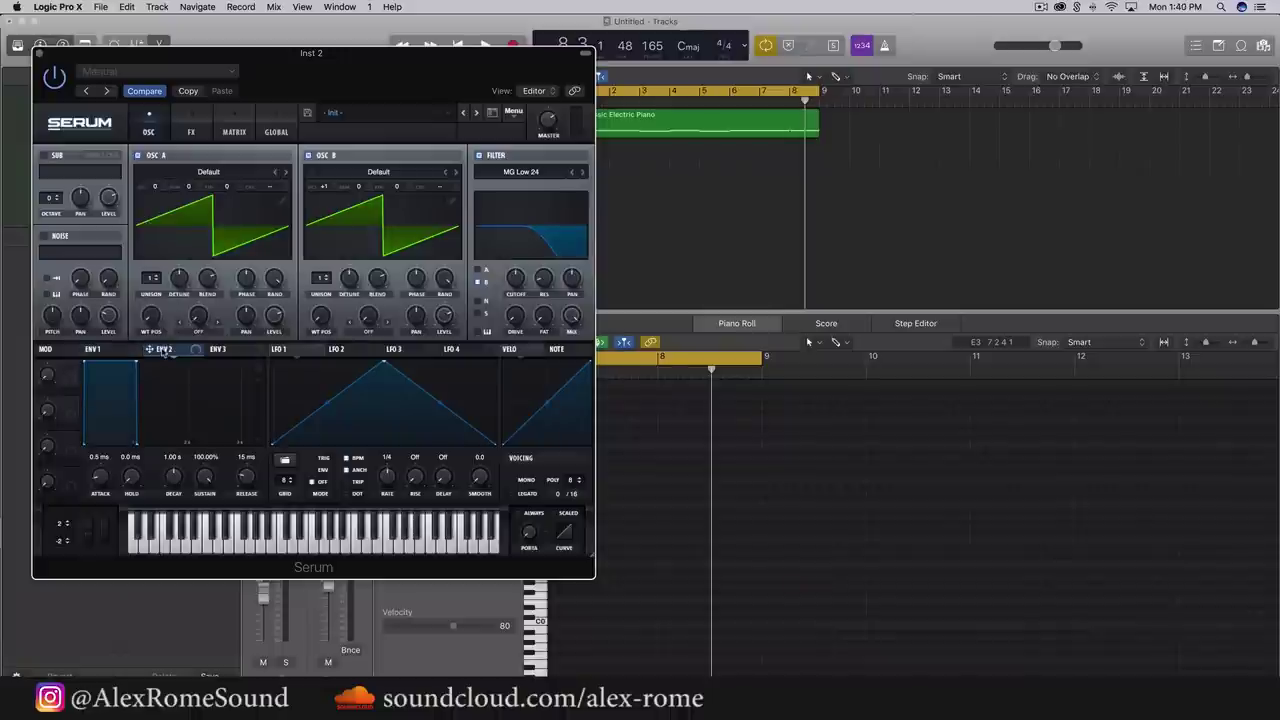
{"action": "left_click", "coordinate": [342, 351]}
{"action": "left_click_drag", "start_coordinate": [511, 284], "coordinate": [512, 282]}
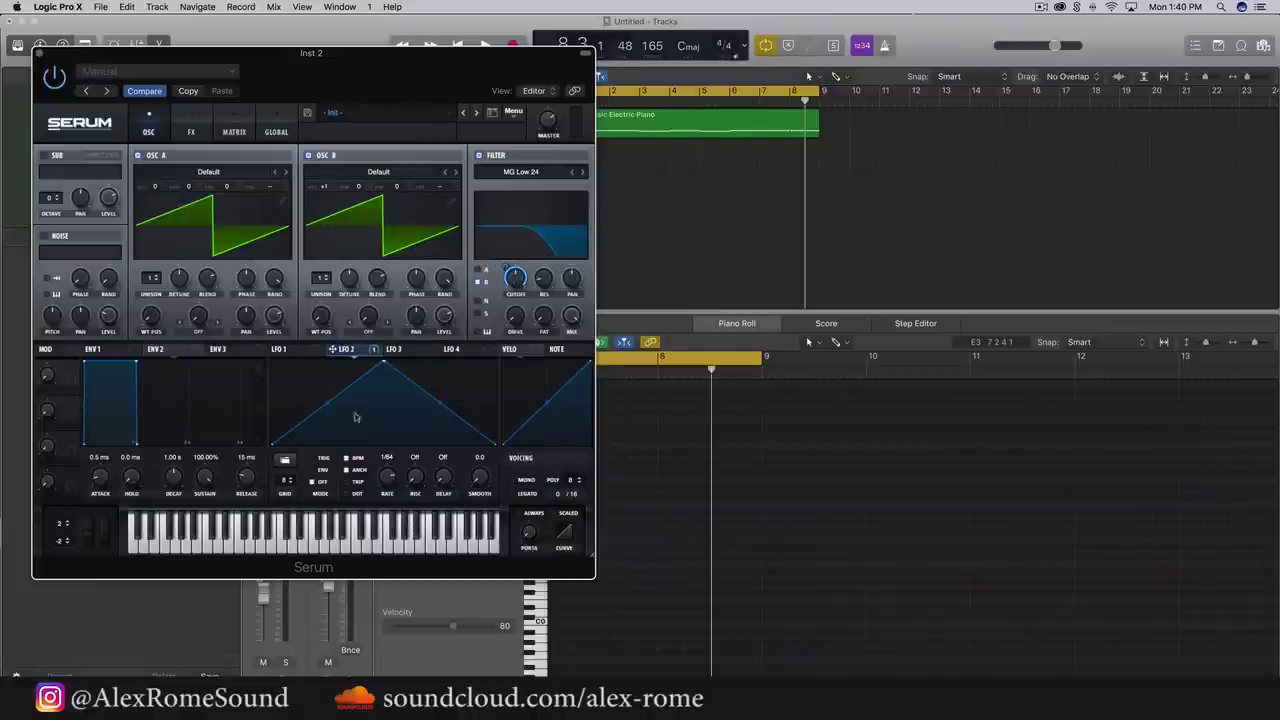
{"action": "mouse_move", "coordinate": [504, 268]}
{"action": "left_mouse_down"}
{"action": "mouse_move", "coordinate": [502, 287]}
{"action": "mouse_move", "coordinate": [524, 259]}
{"action": "left_mouse_up"}
Remove all LFO 2 destinations, reassign LFO 2 to the filter cutoff, and audition the sound with playback
{"action": "right_click", "coordinate": [514, 278]}
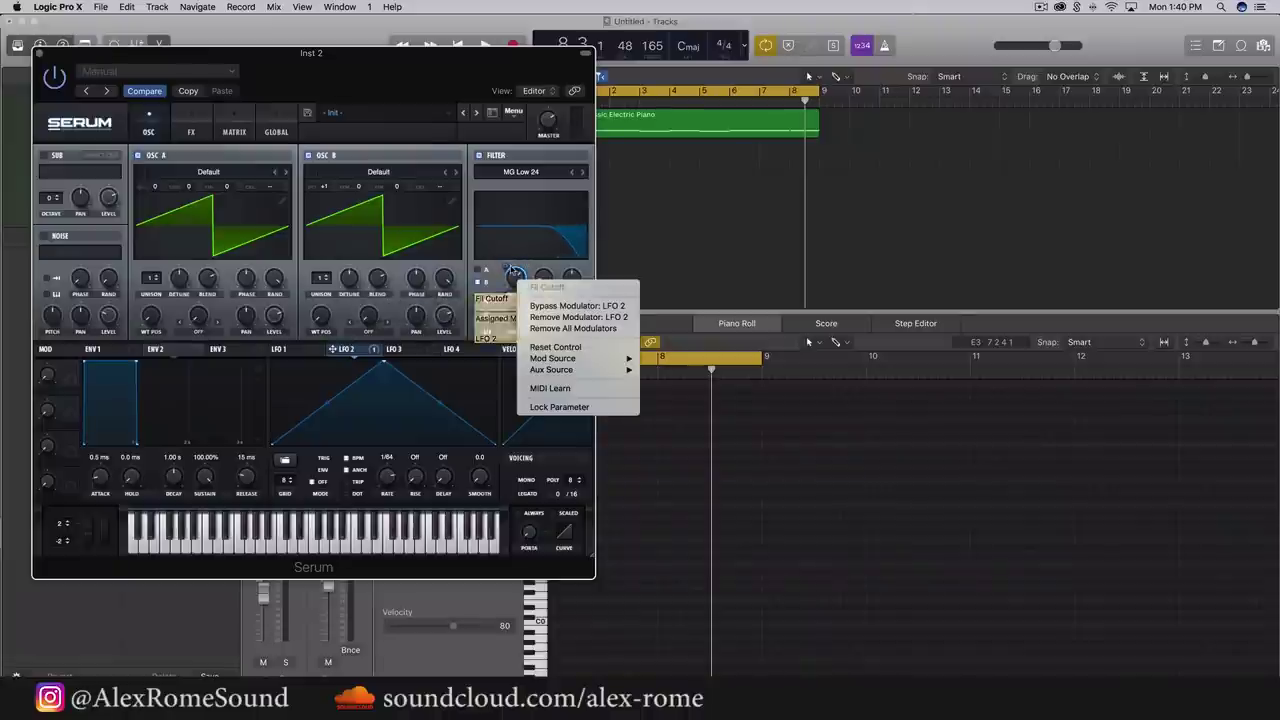
{"action": "left_click", "coordinate": [526, 306]}
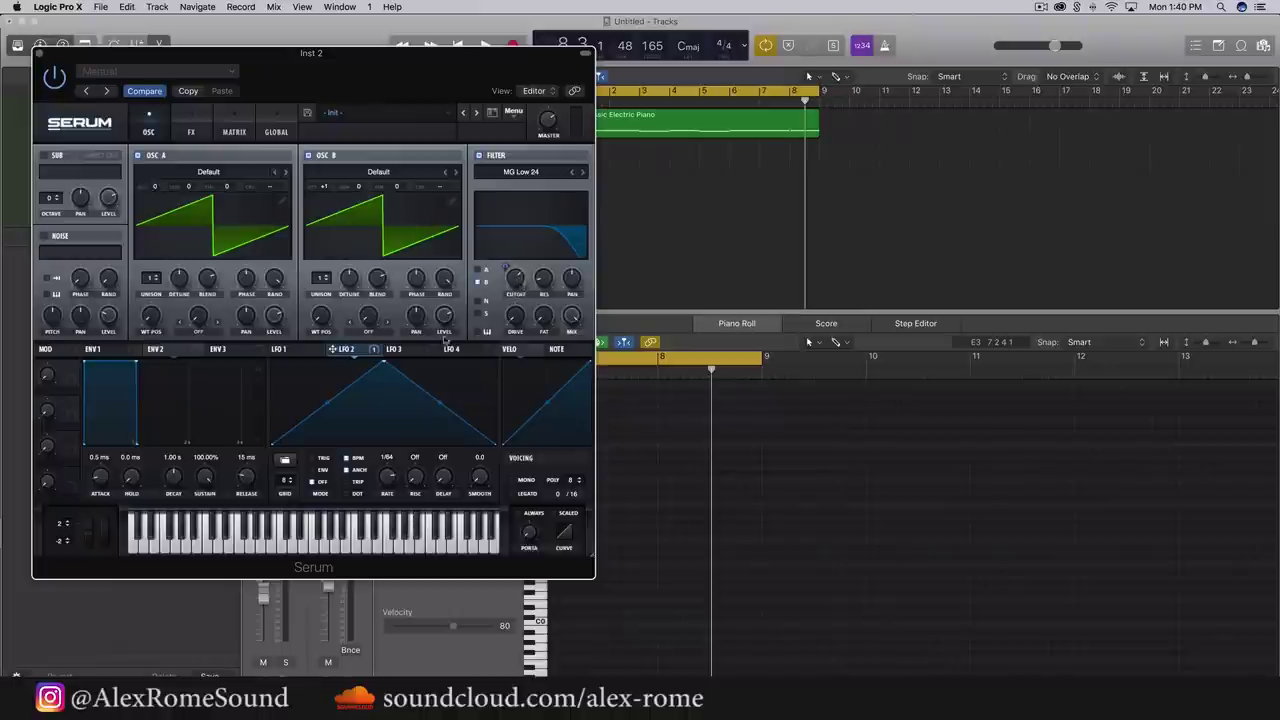
{"action": "right_click", "coordinate": [373, 352]}
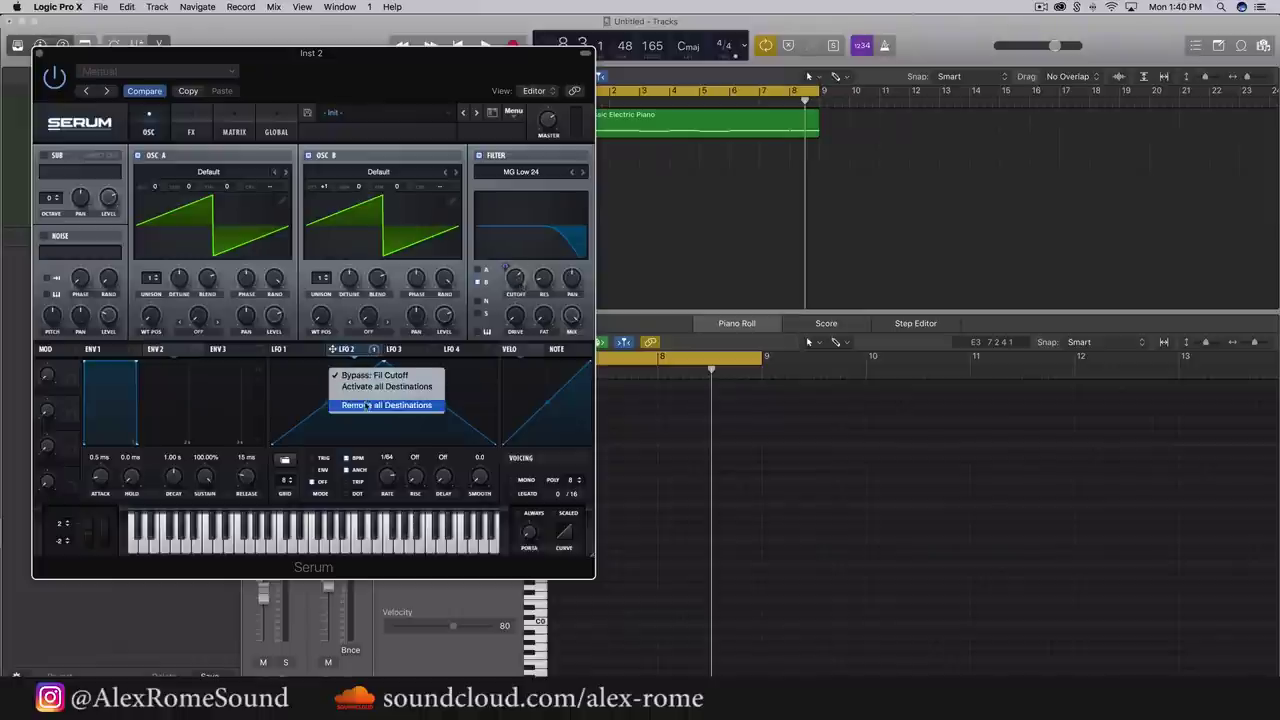
{"action": "left_click", "coordinate": [385, 401]}
{"action": "left_click_drag", "start_coordinate": [366, 354], "coordinate": [516, 297]}
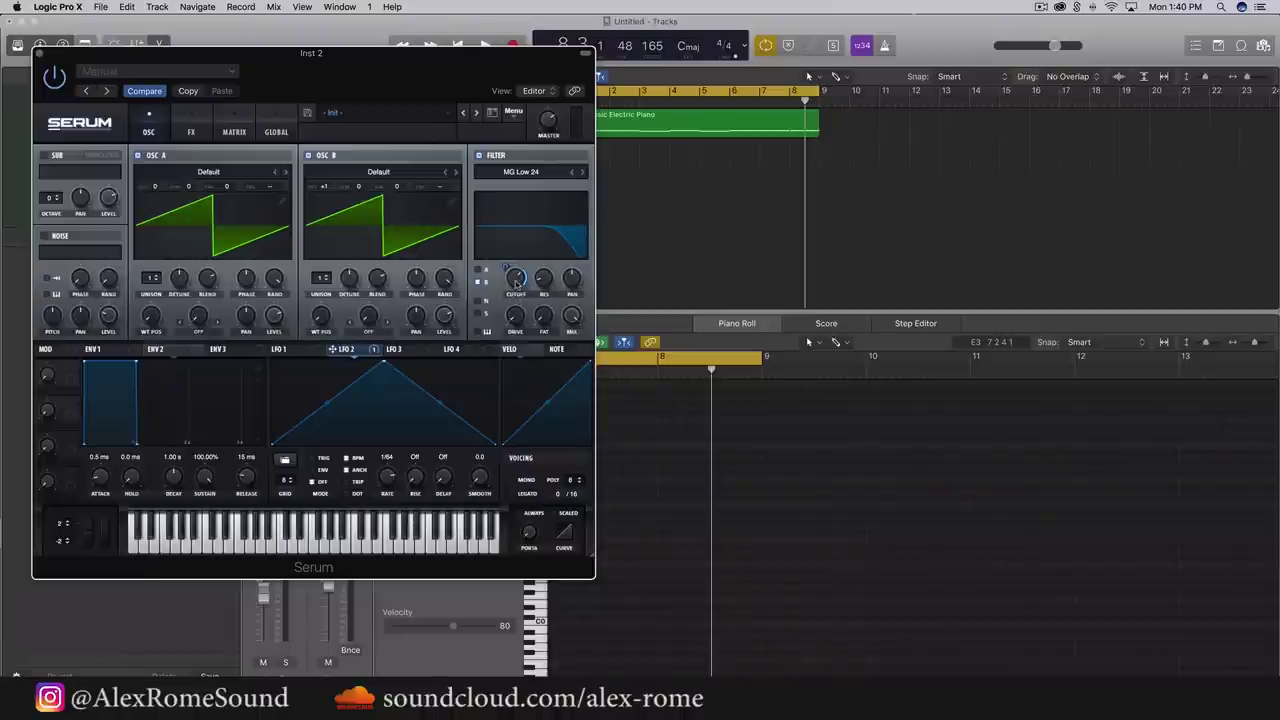
{"action": "key", "text": "space"}
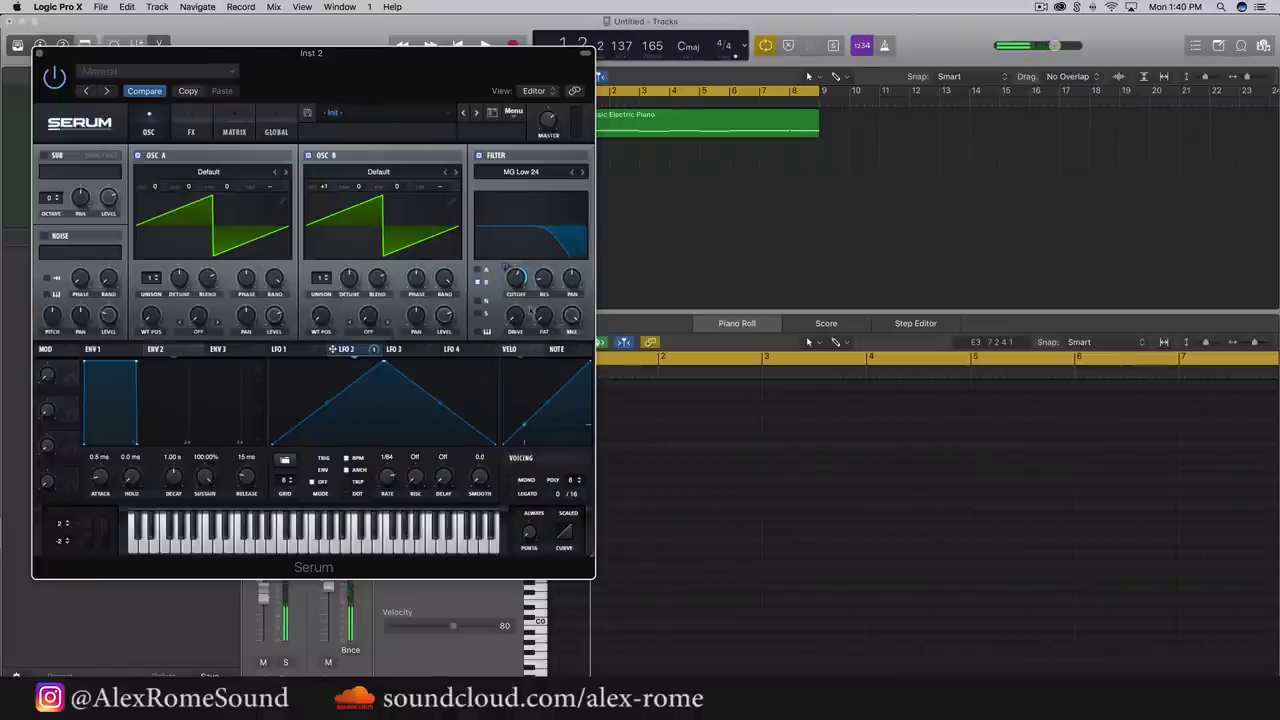
Add a ping-pong delay with a reduced mix and a hall reverb to the Serum patch, and close the plug-in
{"action": "left_click", "coordinate": [192, 132]}
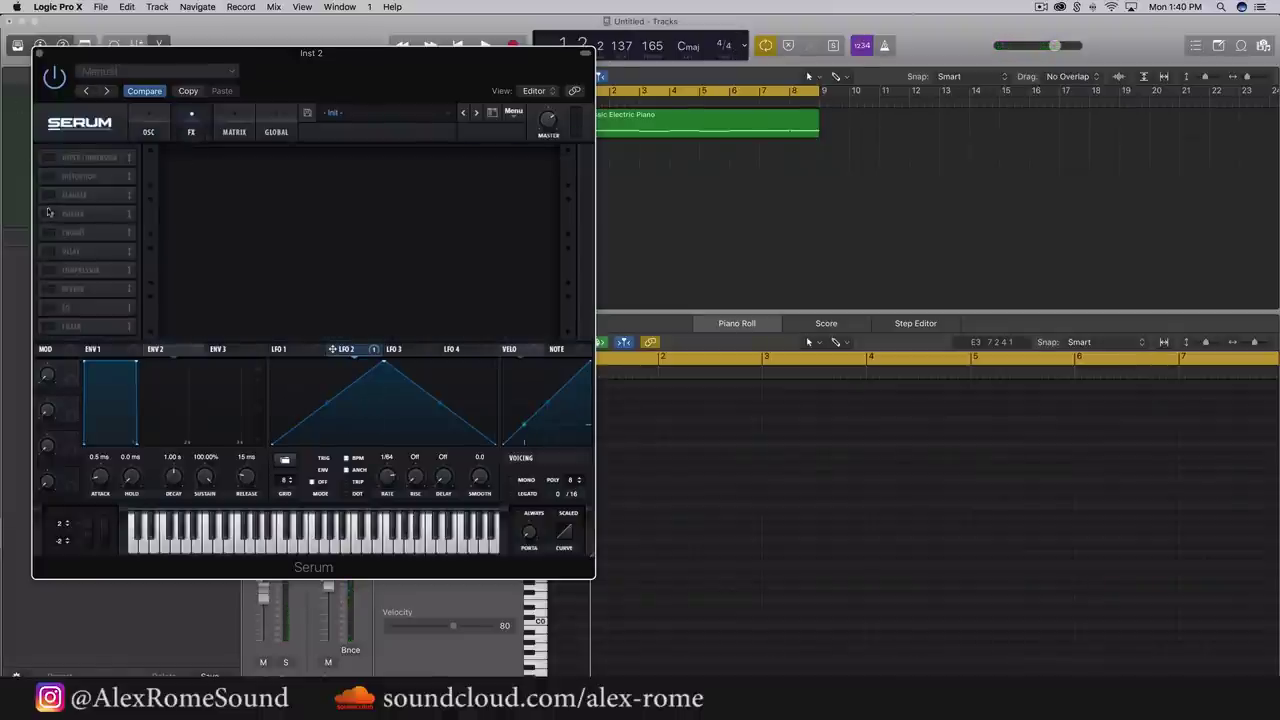
{"action": "left_click", "coordinate": [47, 250]}
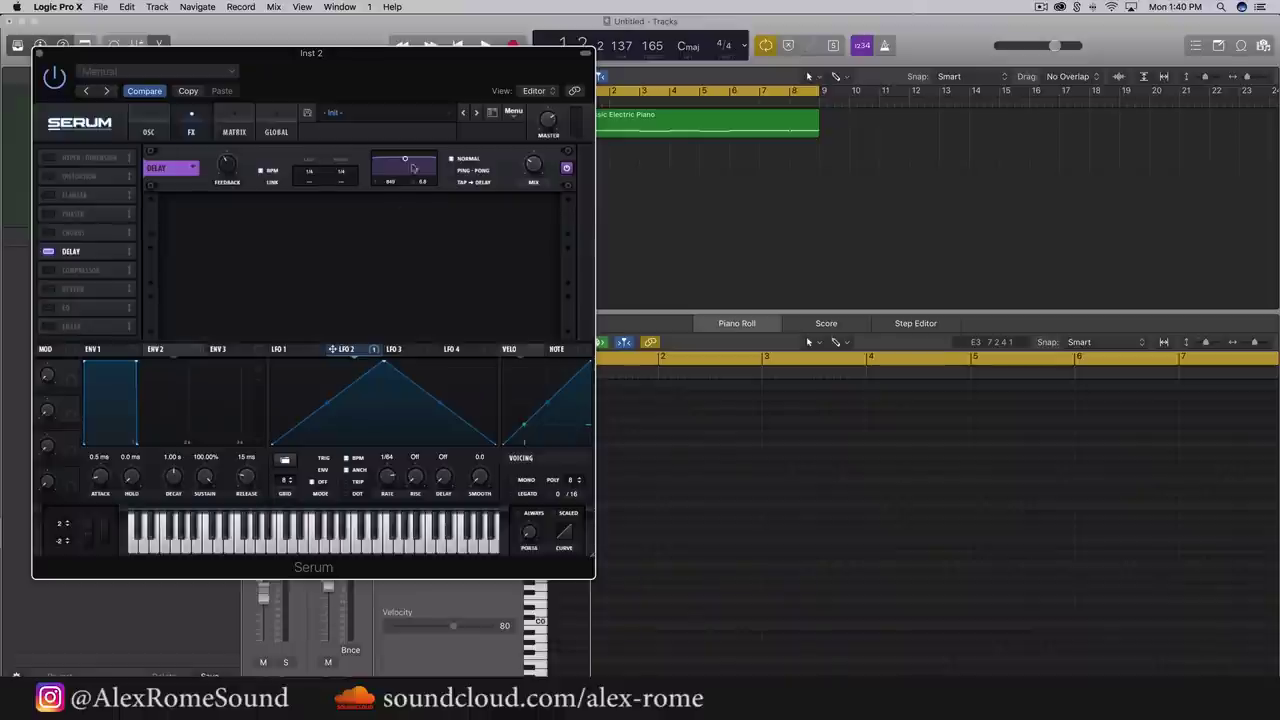
{"action": "left_click", "coordinate": [453, 171]}
{"action": "left_click_drag", "start_coordinate": [533, 170], "coordinate": [528, 199]}
{"action": "left_click", "coordinate": [48, 288]}
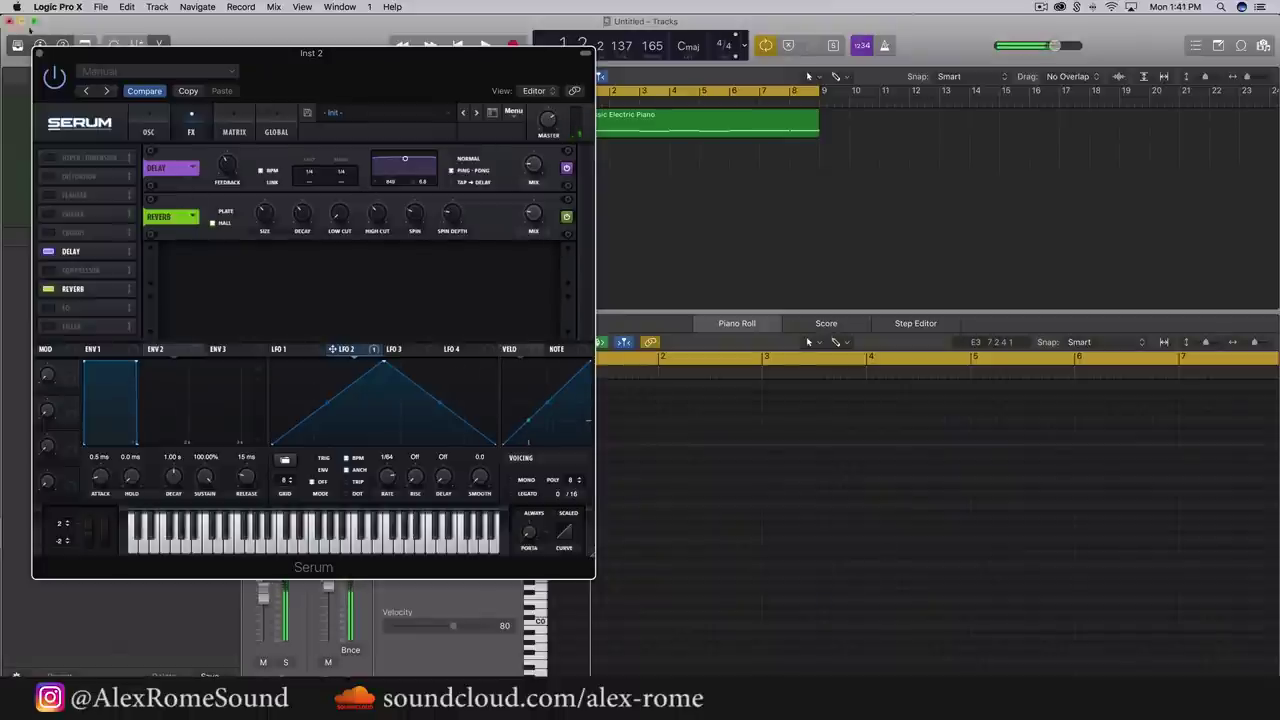
{"action": "left_click", "coordinate": [40, 54]}
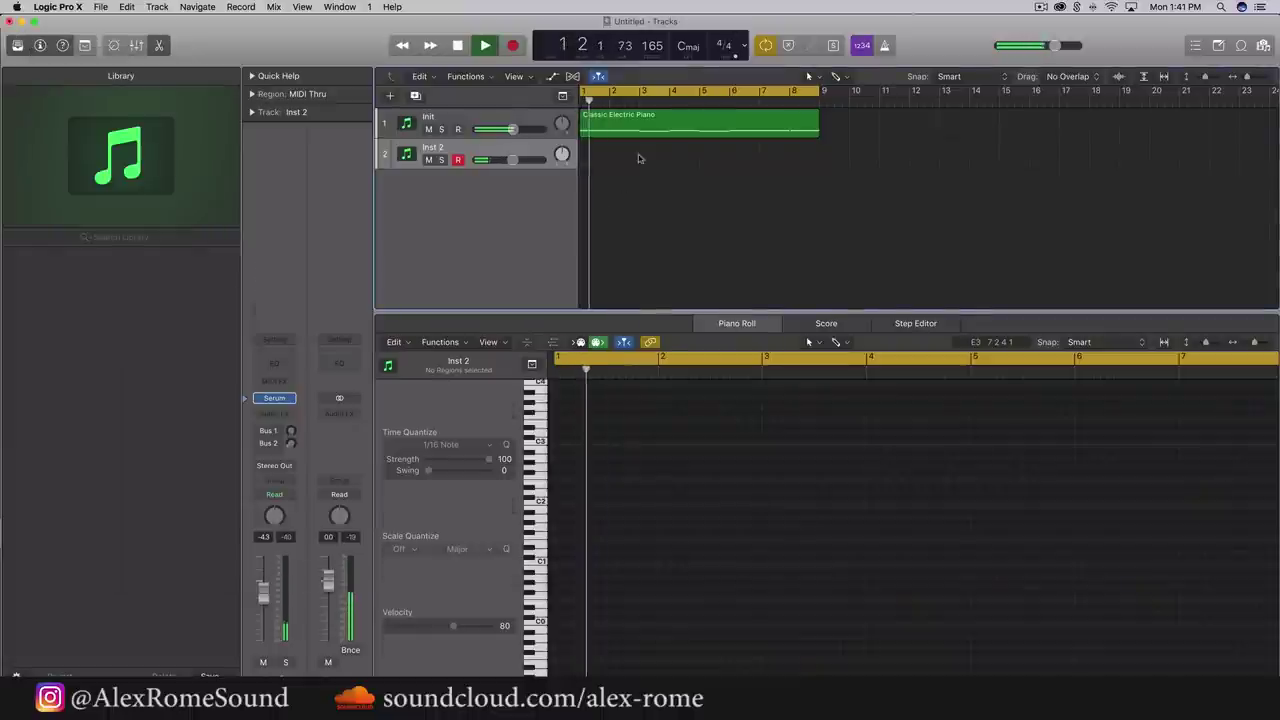
Create an empty region spanning bars 1–8 on the Inst 2 track and lower the track's volume slightly
{"action": "left_click", "coordinate": [601, 158]}
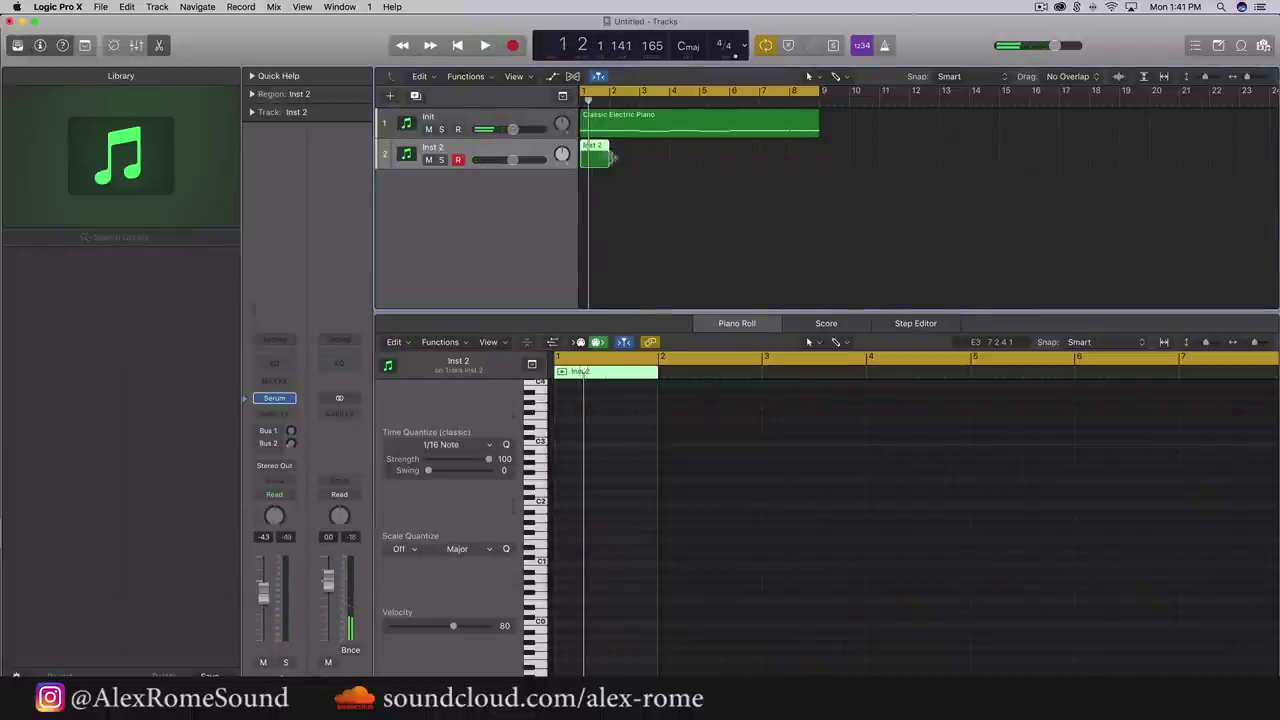
{"action": "left_click_drag", "start_coordinate": [612, 158], "coordinate": [820, 158]}
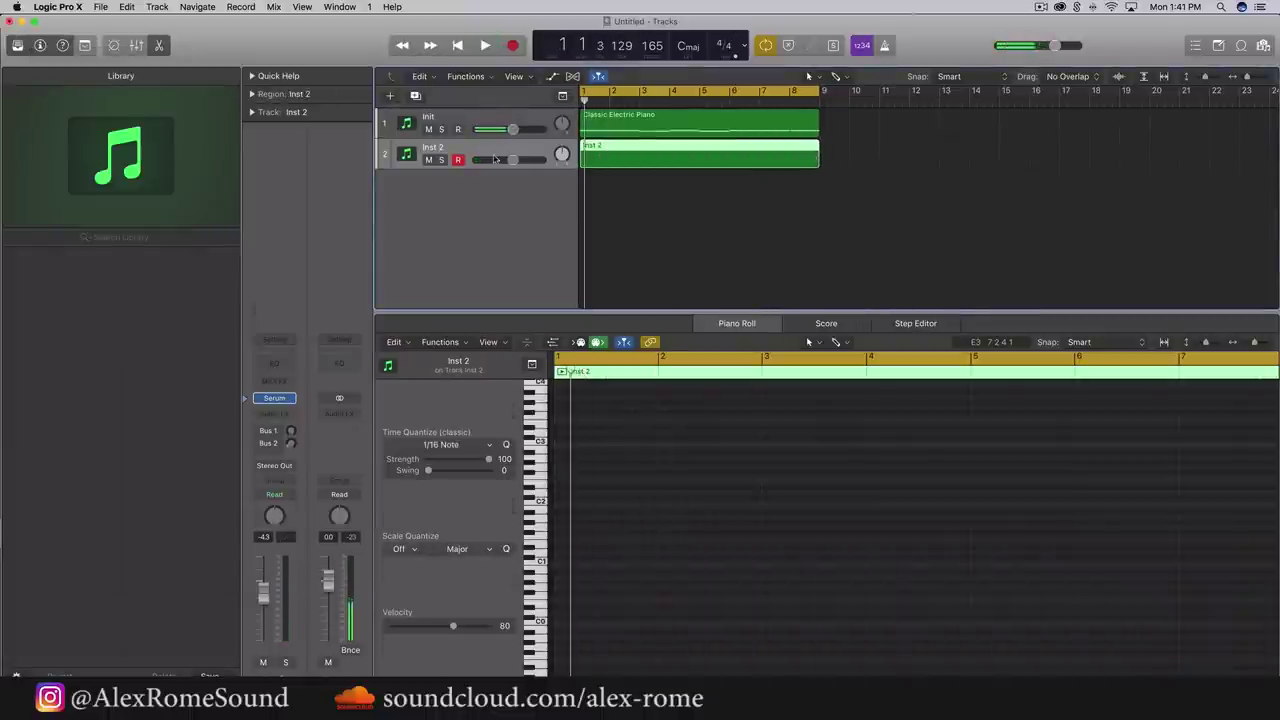
{"action": "left_click_drag", "start_coordinate": [494, 159], "coordinate": [489, 159]}
Insert a Channel EQ on the Inst 2 track, enable its high-cut band, and pull the cutoff down
{"action": "mouse_move", "coordinate": [277, 399]}
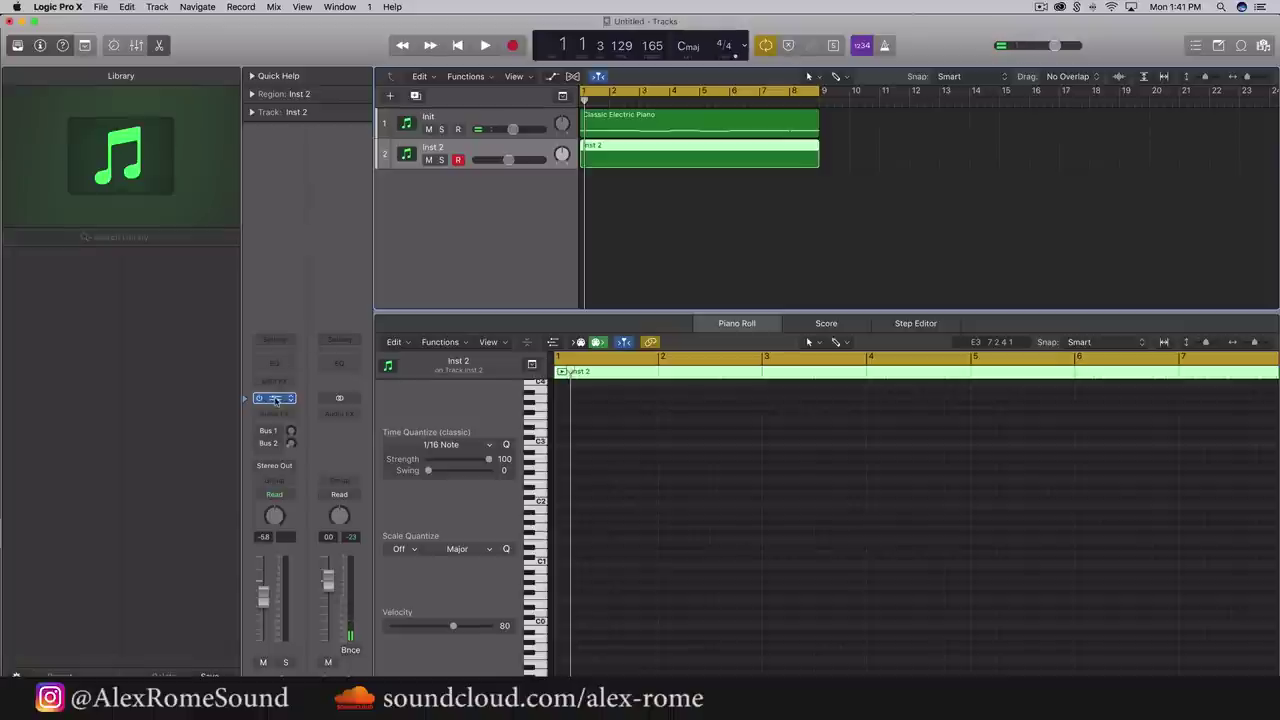
{"action": "left_click", "coordinate": [277, 399]}
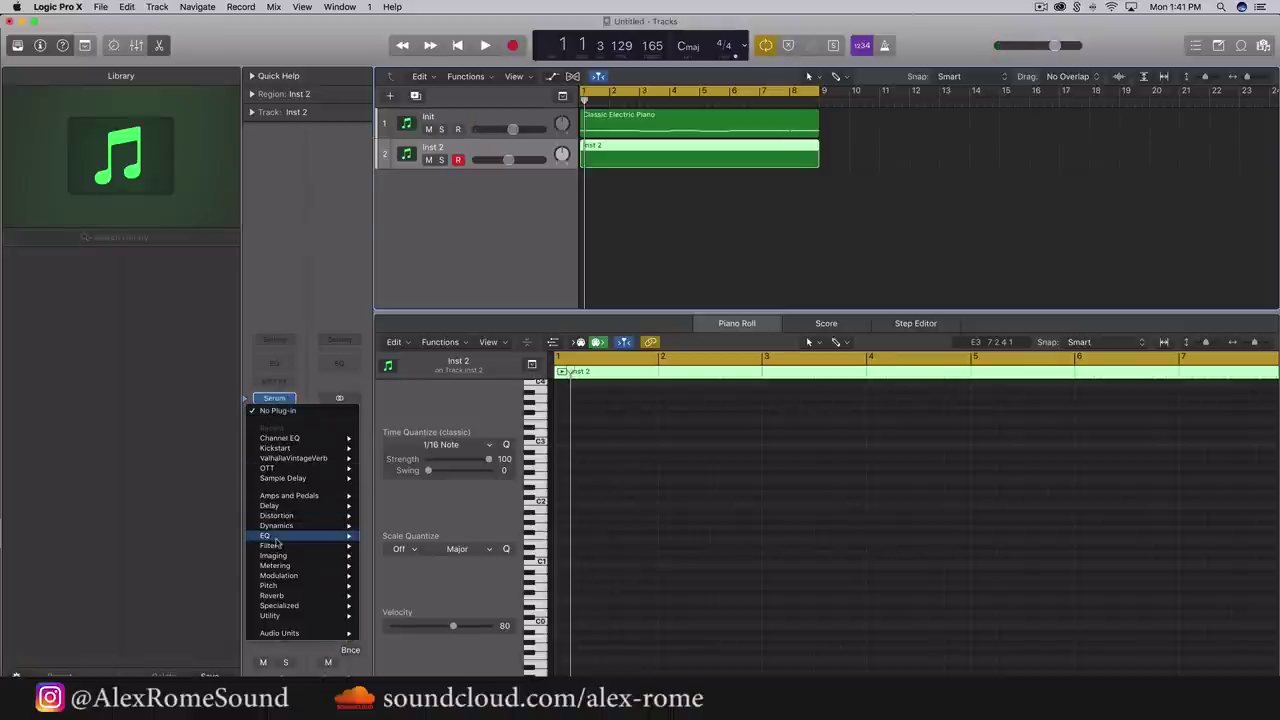
{"action": "mouse_move", "coordinate": [300, 536]}
{"action": "mouse_move", "coordinate": [428, 537]}
{"action": "left_click", "coordinate": [486, 538]}
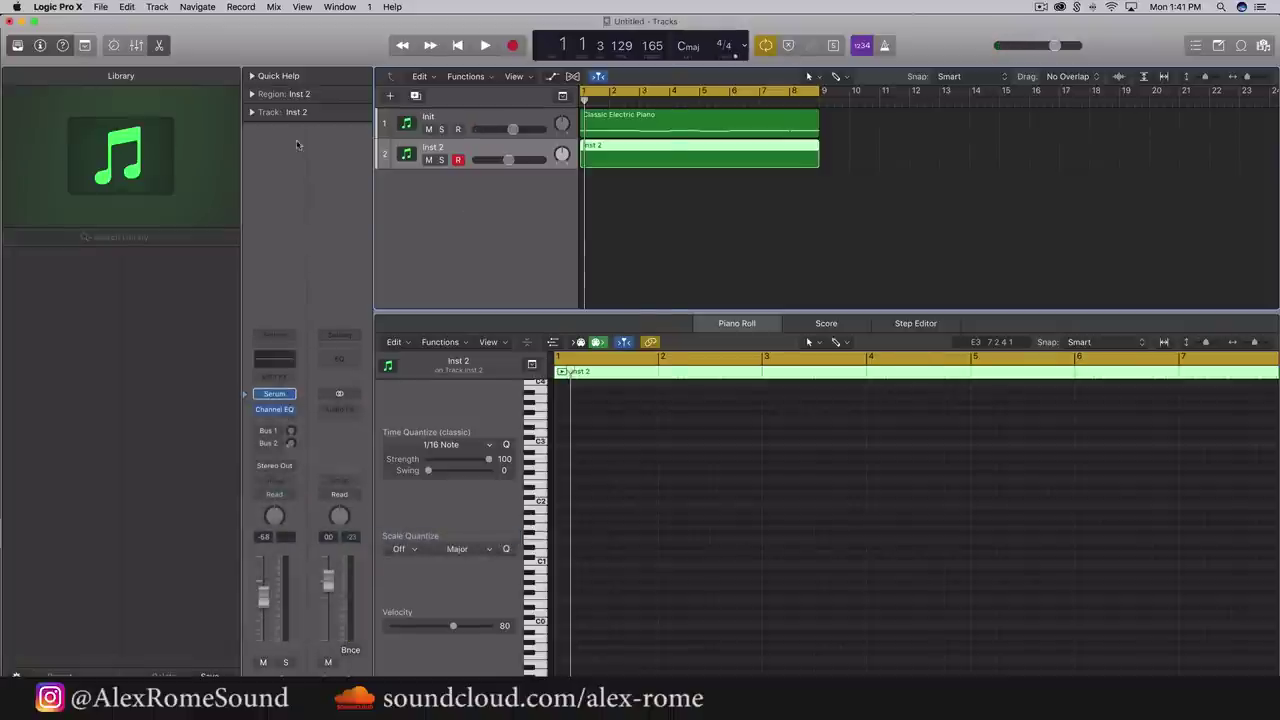
{"action": "left_click", "coordinate": [595, 115]}
{"action": "left_click_drag", "start_coordinate": [590, 212], "coordinate": [501, 222]}
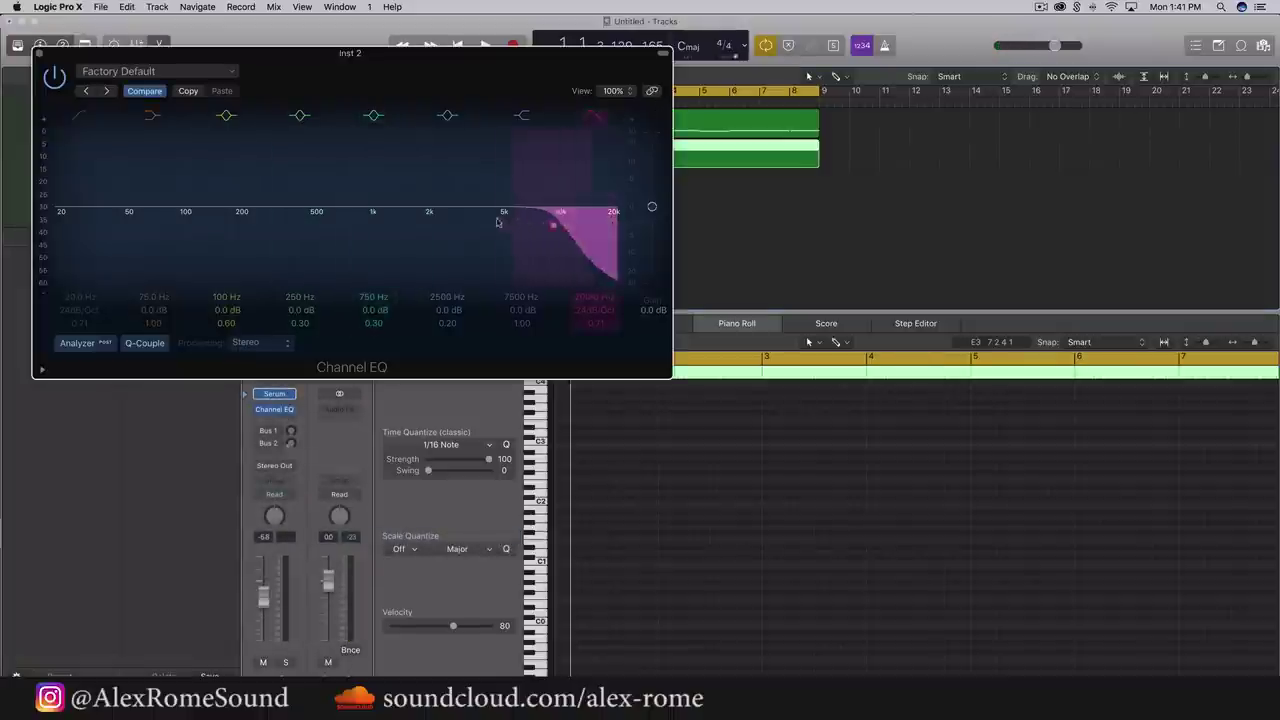
Enable the Channel EQ's low-cut band and set it to 48 dB/Oct at about 156 Hz
{"action": "left_click", "coordinate": [78, 115]}
{"action": "left_click_drag", "start_coordinate": [72, 240], "coordinate": [191, 257]}
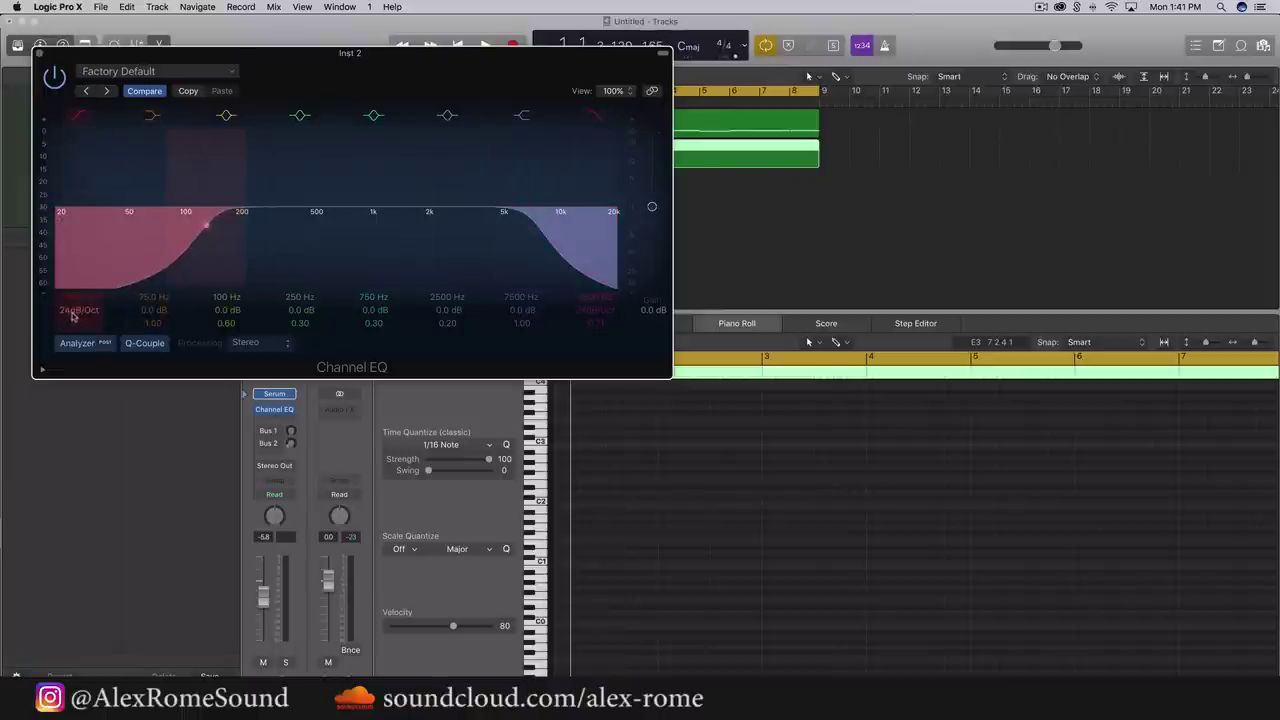
{"action": "left_click_drag", "start_coordinate": [81, 315], "coordinate": [84, 310]}
{"action": "left_click_drag", "start_coordinate": [174, 262], "coordinate": [189, 262]}
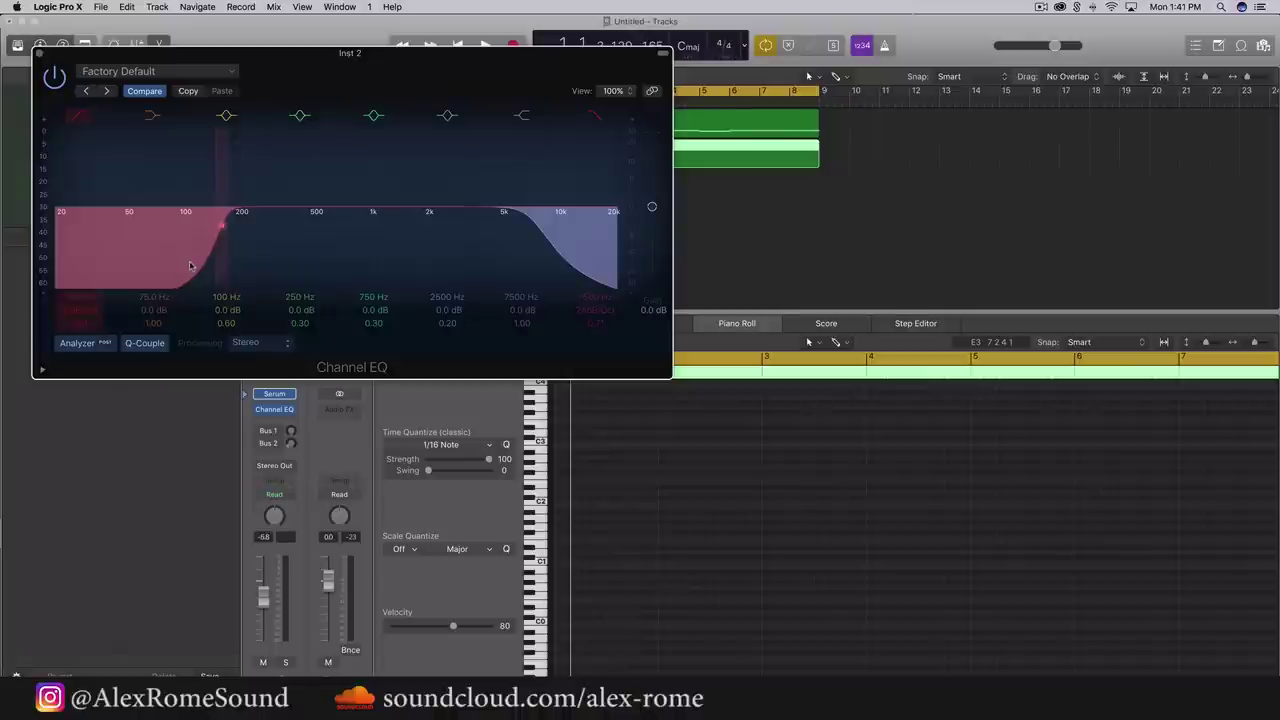
Cut the 250 Hz band by 1.5 dB and lower the high cut to below 7700 Hz
{"action": "left_click_drag", "start_coordinate": [285, 215], "coordinate": [286, 220]}
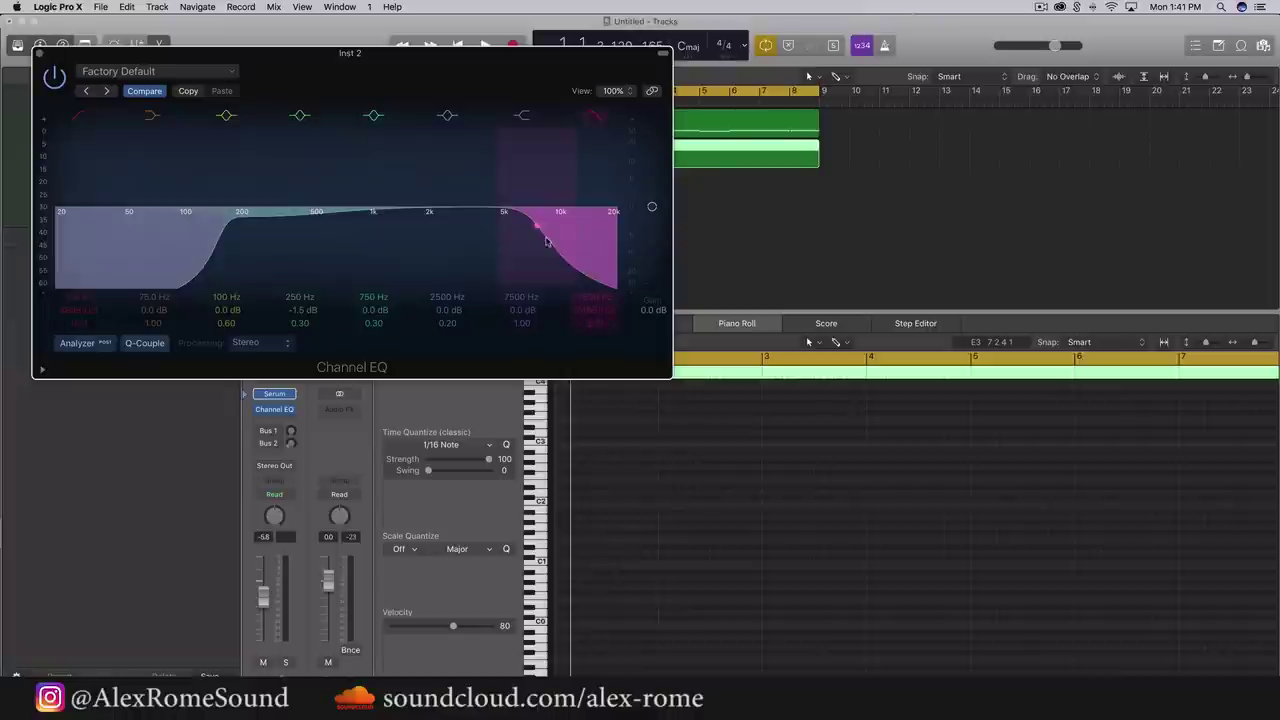
{"action": "left_click_drag", "start_coordinate": [580, 245], "coordinate": [550, 246]}
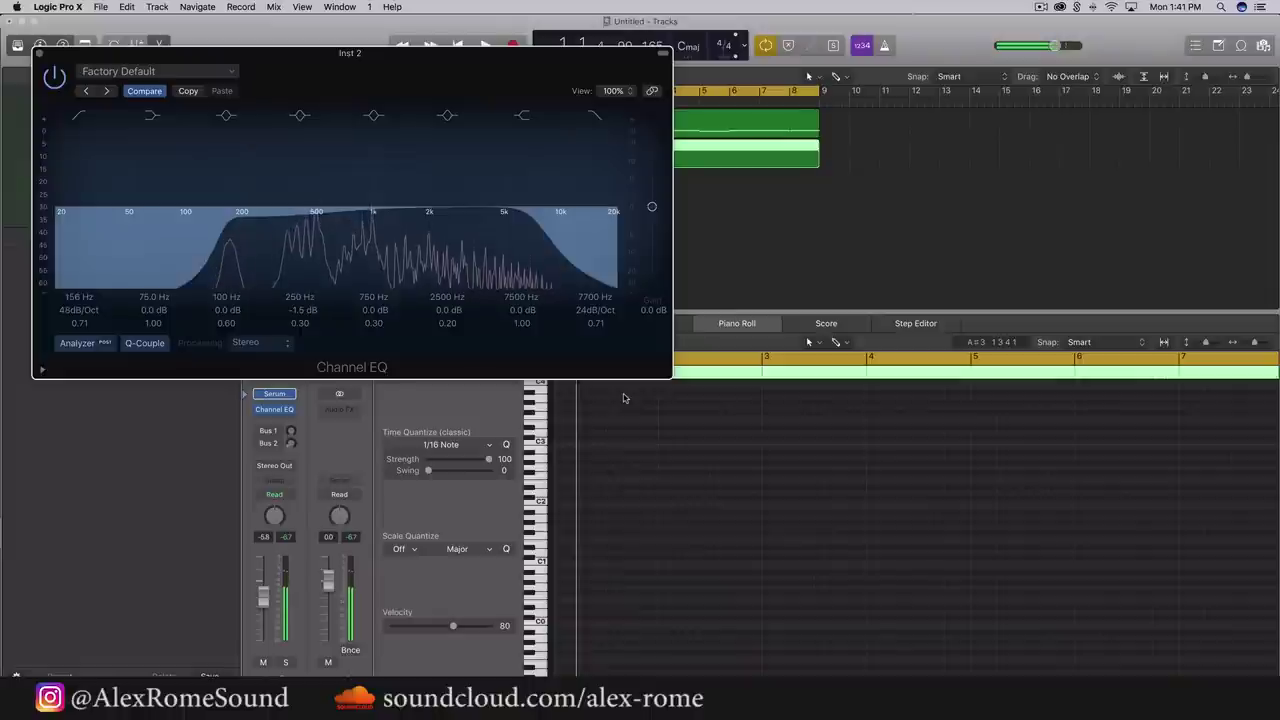
{"action": "left_click_drag", "start_coordinate": [571, 277], "coordinate": [549, 277]}
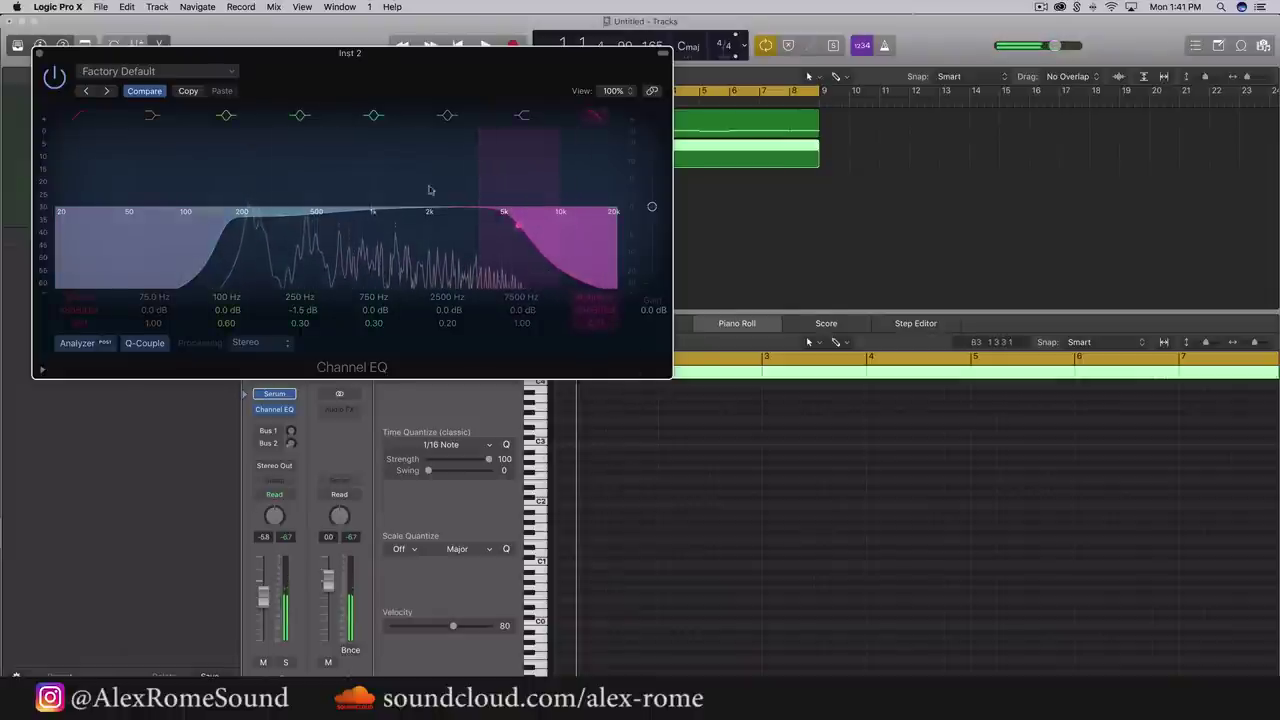
Close the Channel EQ, deselect the region, and lower the Inst 2 track's volume to about -11.0 dB
{"action": "left_click", "coordinate": [40, 47]}
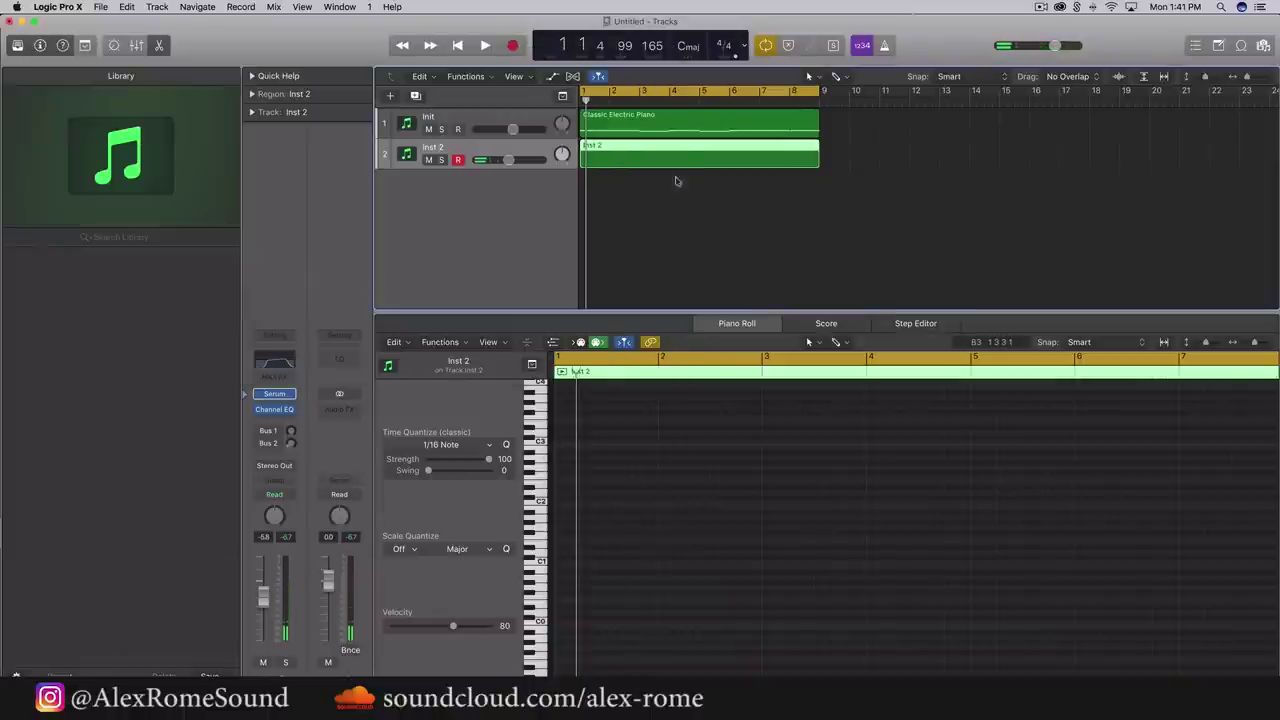
{"action": "left_click", "coordinate": [677, 180]}
{"action": "left_click_drag", "start_coordinate": [507, 160], "coordinate": [503, 163]}
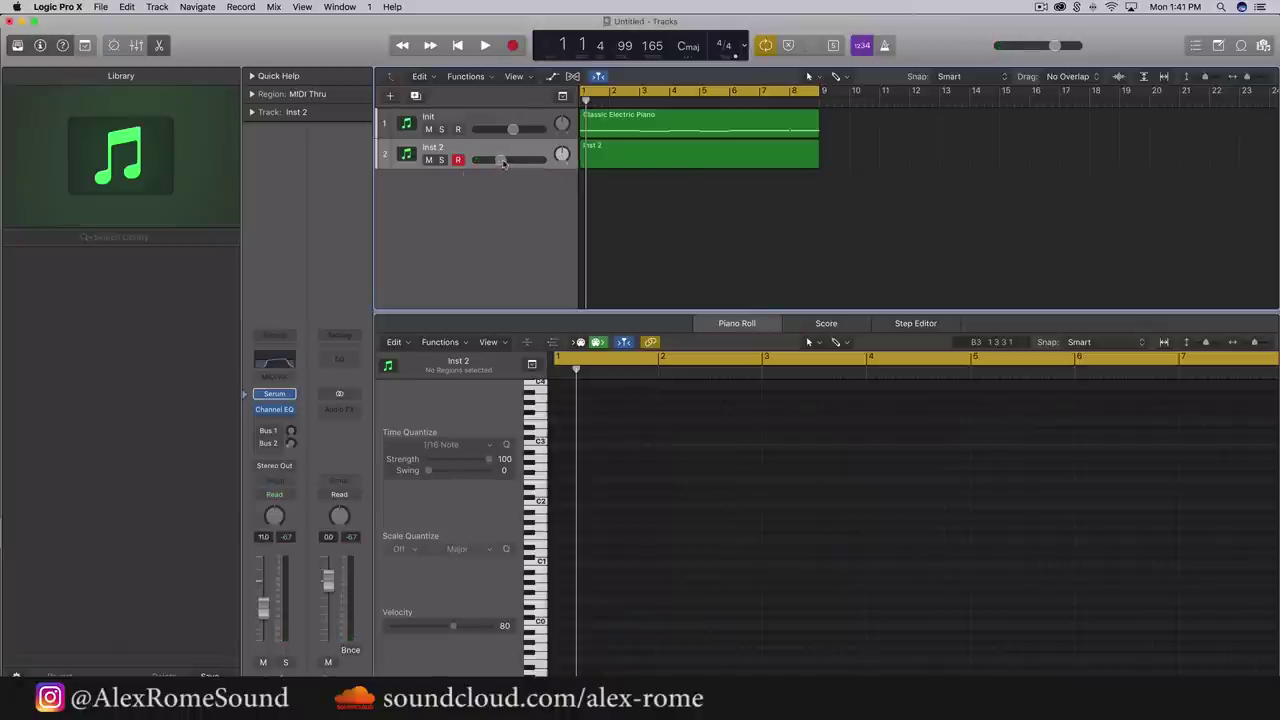
Inspect the Sylenth1 patch on the Init track, then close the plug-in window
{"action": "left_click", "coordinate": [642, 151]}
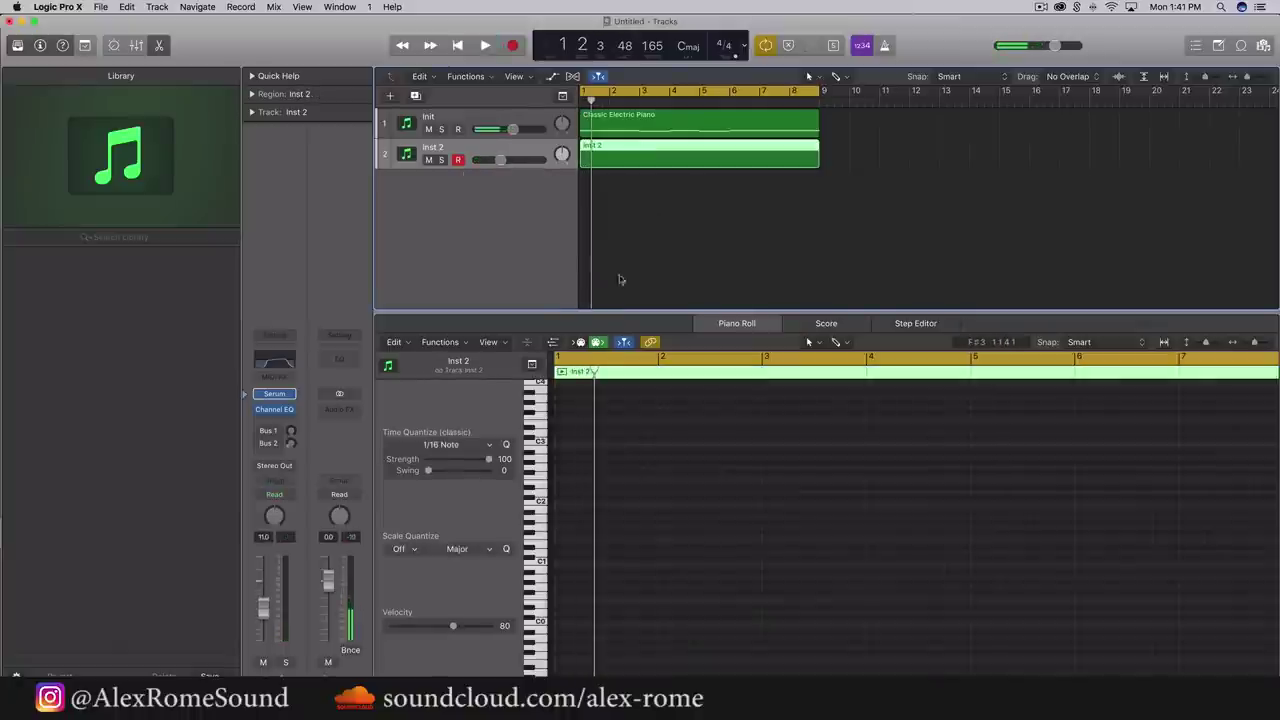
{"action": "left_click", "coordinate": [621, 113]}
{"action": "left_click", "coordinate": [490, 117]}
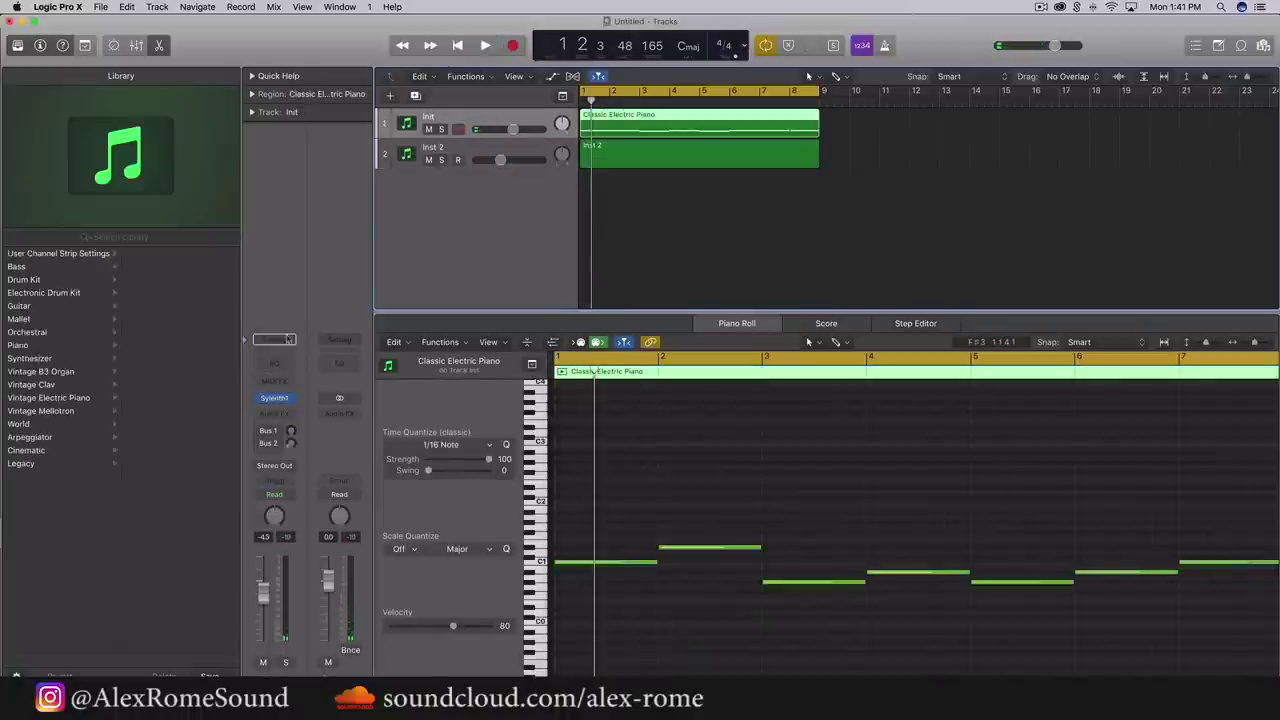
{"action": "left_click", "coordinate": [272, 399]}
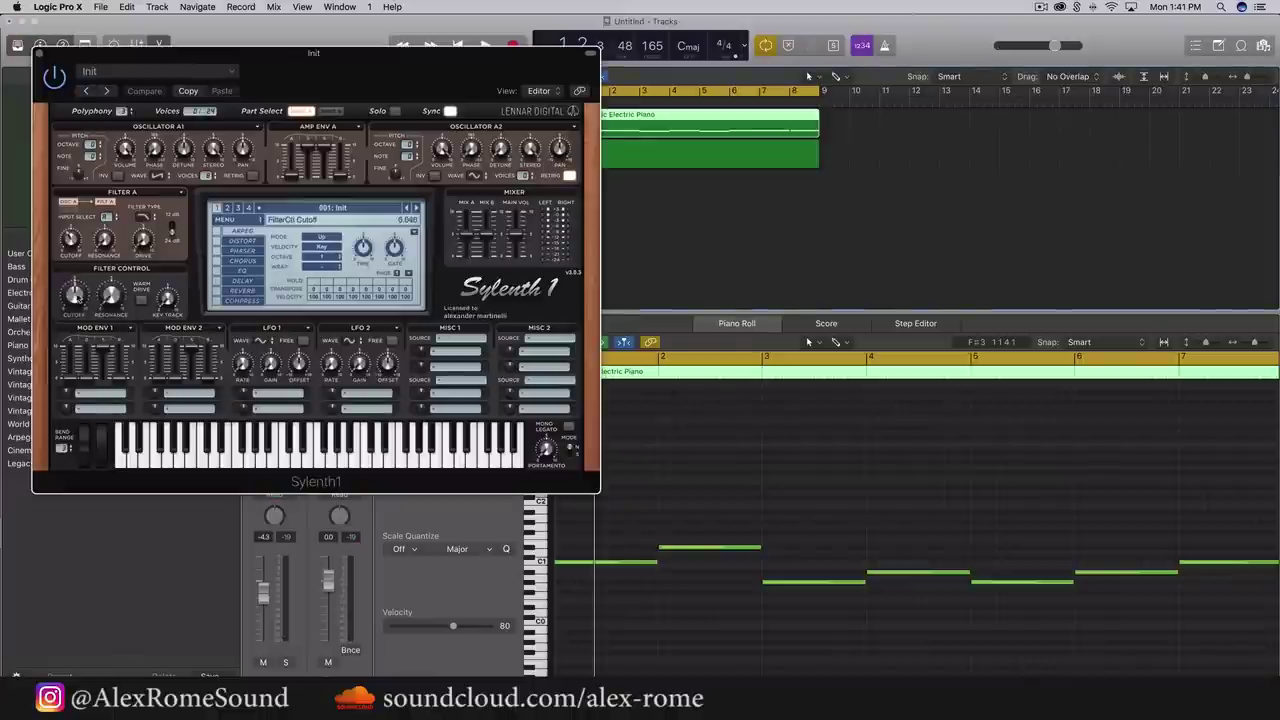
{"action": "left_click", "coordinate": [40, 53]}
Select the Inst 2 track and its region, and audition C2 with the Serum sound in the Piano Roll
{"action": "left_click", "coordinate": [646, 151]}
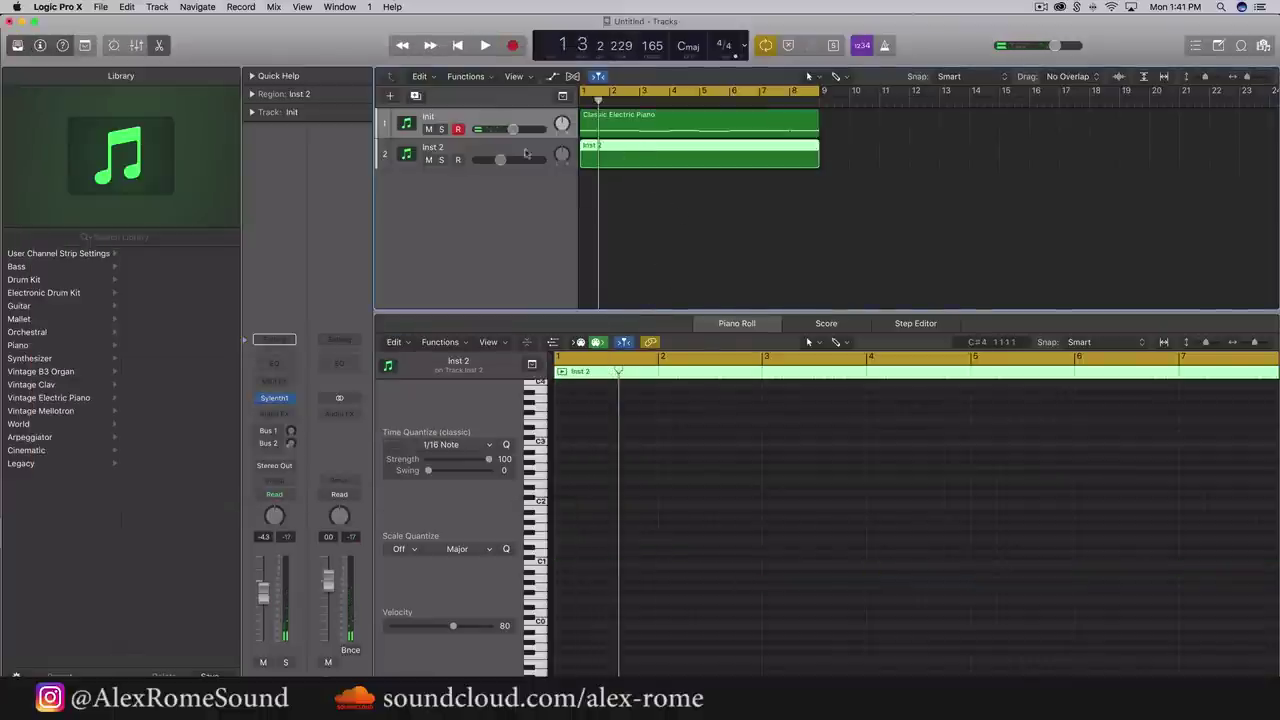
{"action": "left_click", "coordinate": [477, 147]}
{"action": "scroll", "coordinate": [602, 550], "scroll_direction": "up", "scroll_amount": 2}
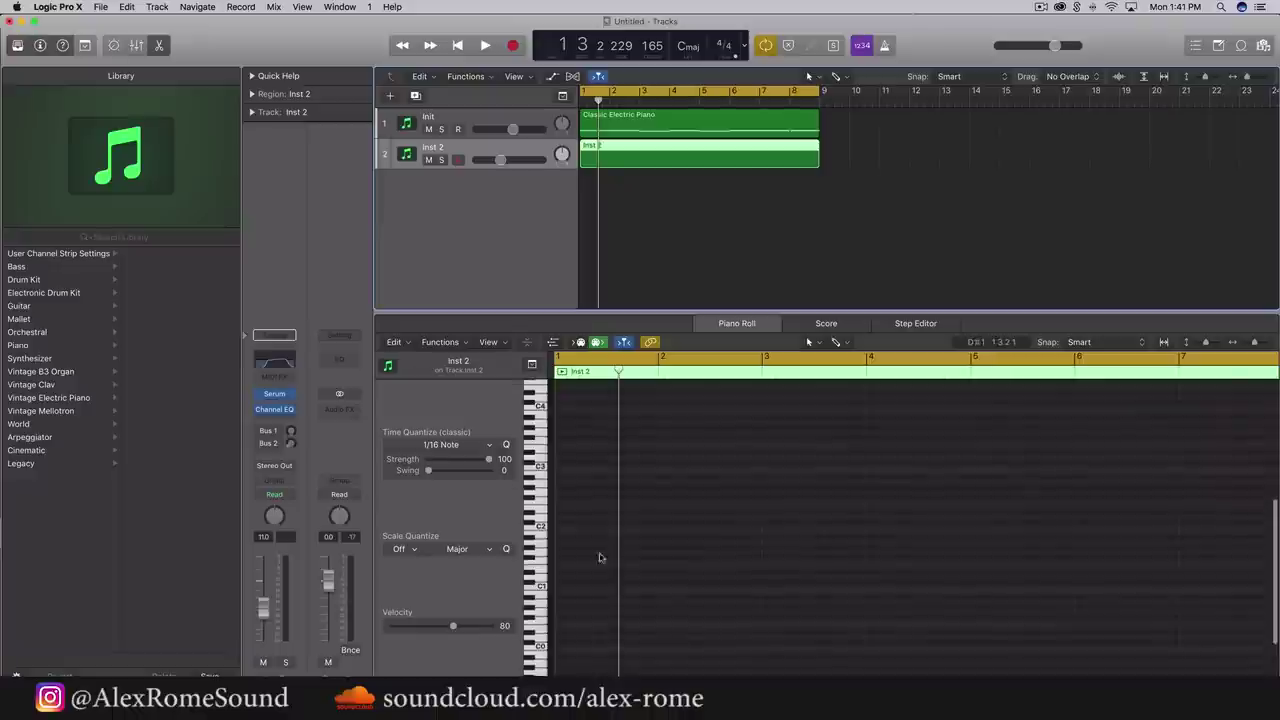
{"action": "left_click", "coordinate": [540, 528]}
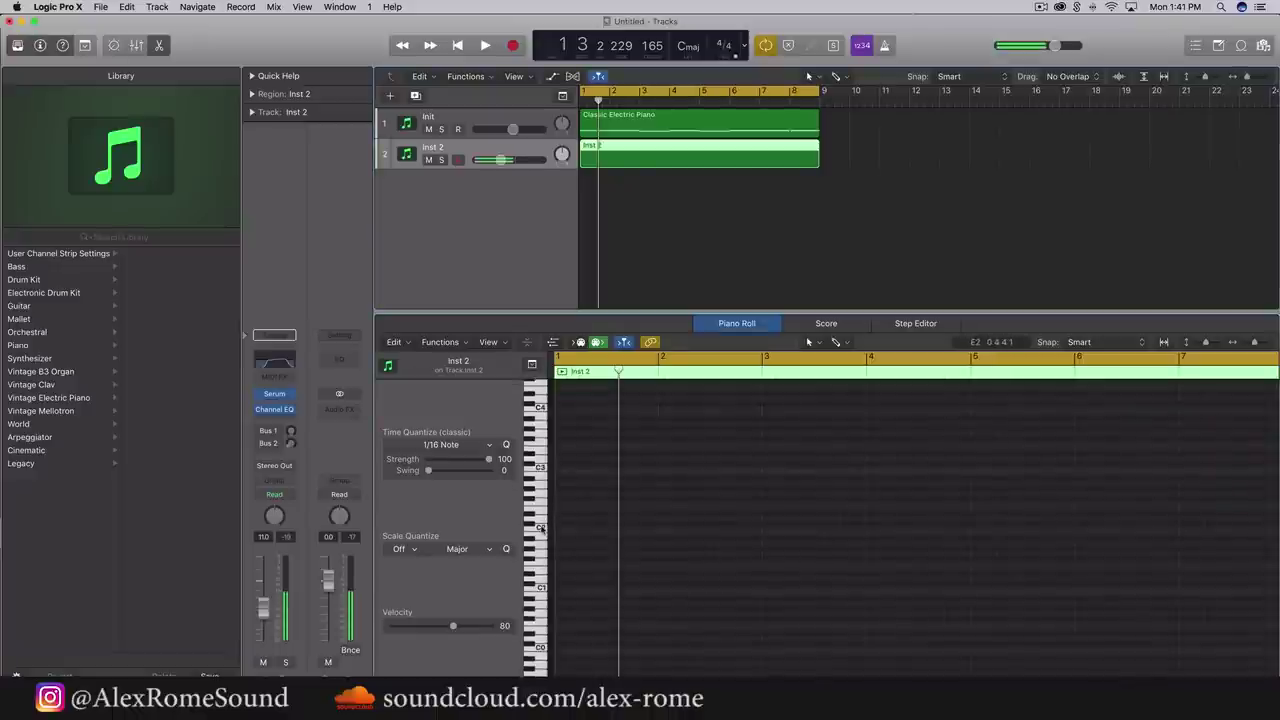
{"action": "key", "text": "space"}
{"action": "key", "text": "space"}
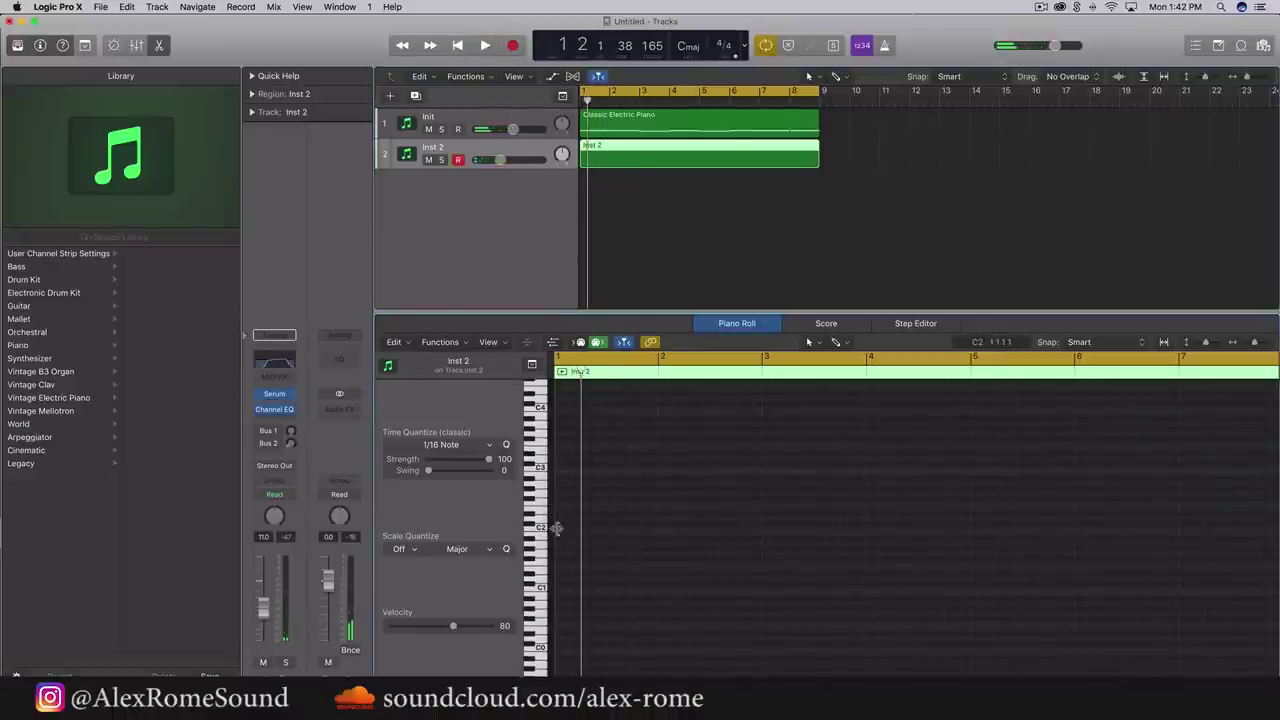
{"action": "left_click", "coordinate": [557, 528]}
{"action": "left_click_drag", "start_coordinate": [560, 527], "coordinate": [563, 473]}
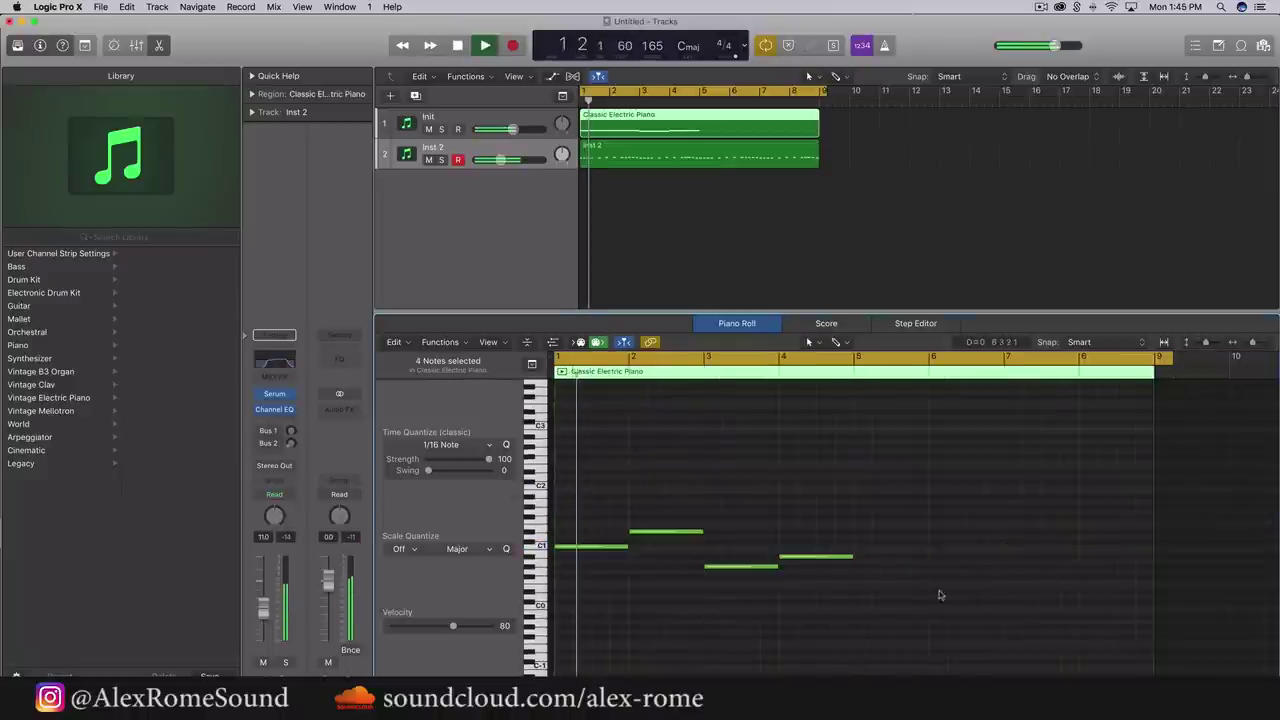
Repeat the four-note bass pattern in bars 5–8, removing the bar 8 note and extending the bar 7 note to bar 9
{"action": "left_click_drag", "start_coordinate": [937, 591], "coordinate": [556, 510]}
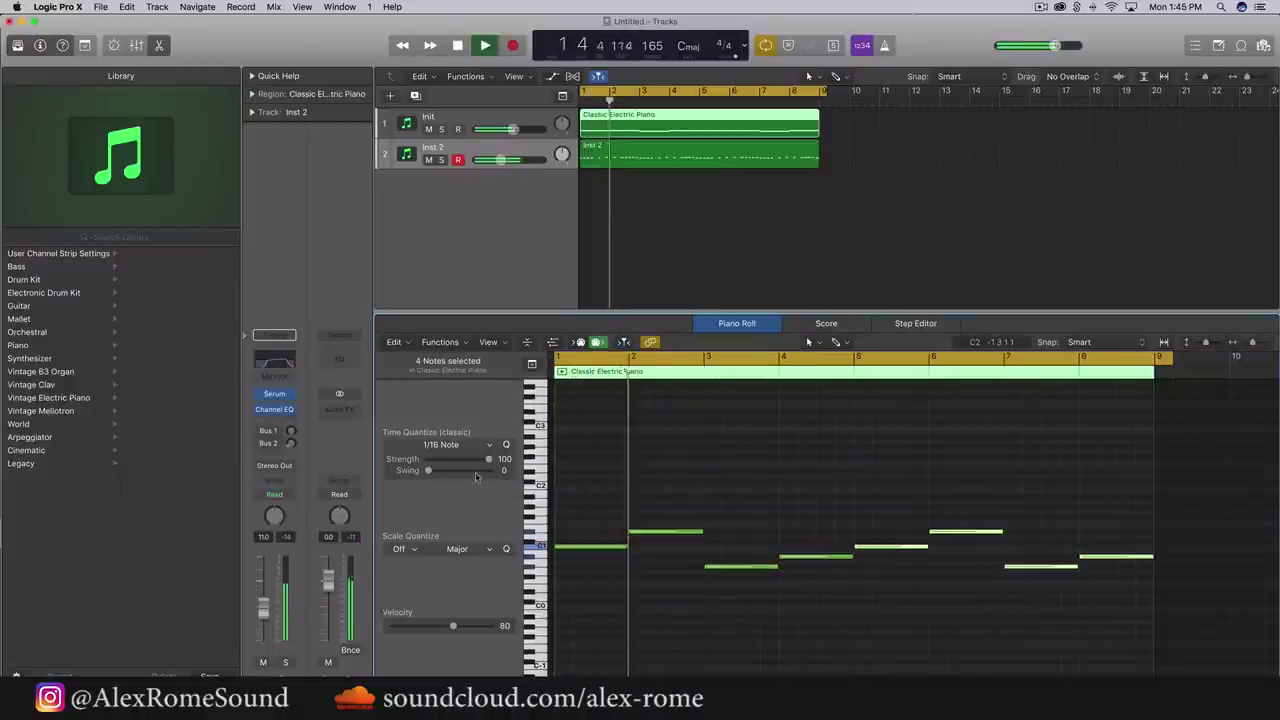
{"action": "left_click", "coordinate": [1096, 557]}
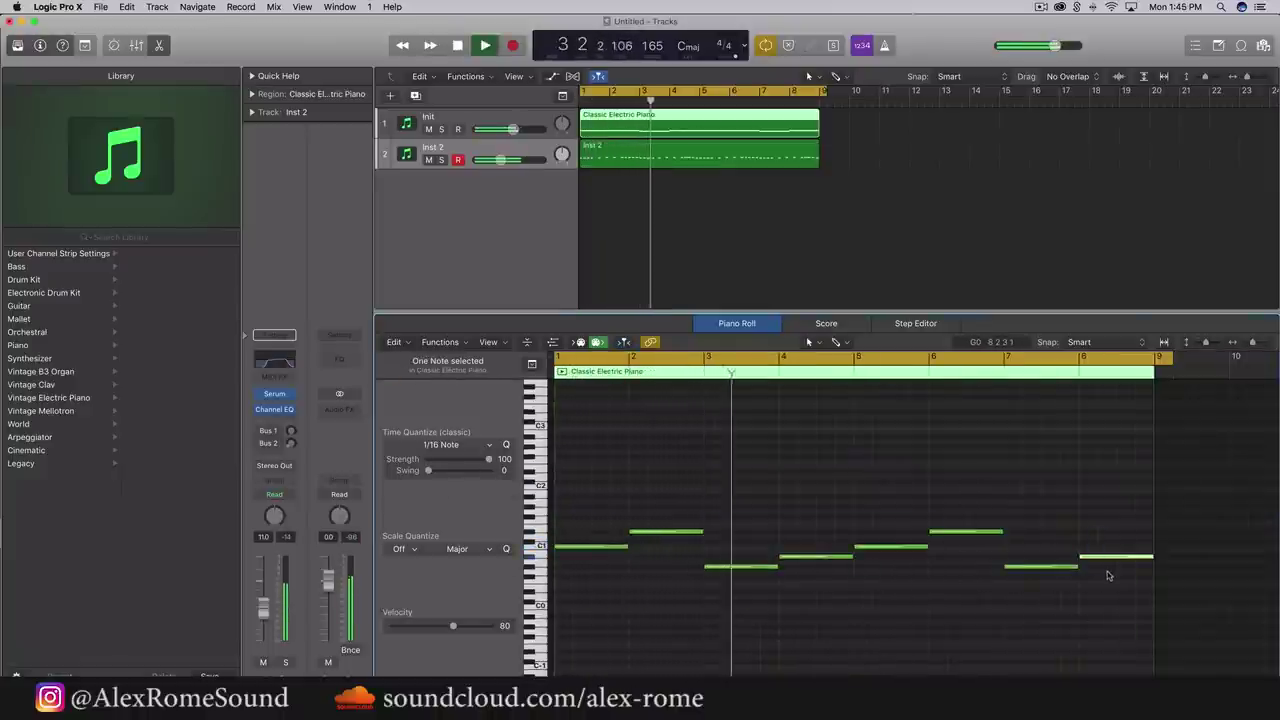
{"action": "key", "text": "Delete"}
{"action": "left_click_drag", "start_coordinate": [1075, 567], "coordinate": [1148, 569]}
{"action": "left_click", "coordinate": [1086, 594]}
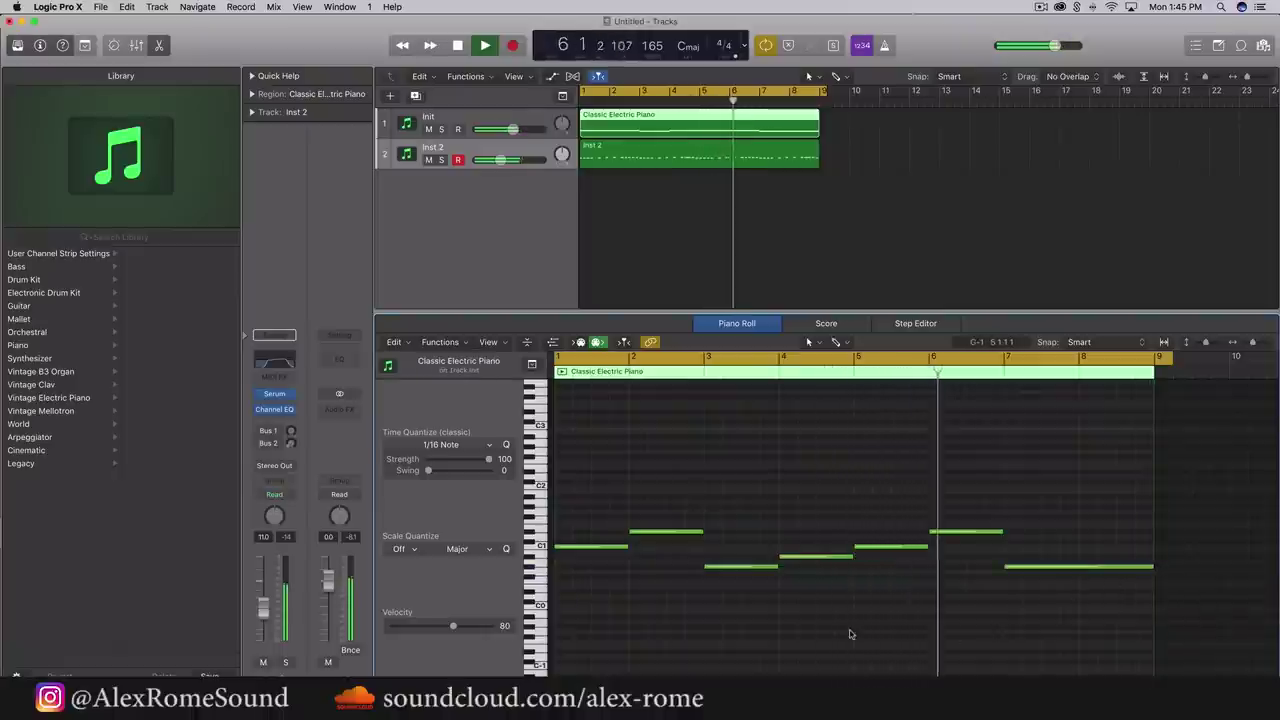
{"action": "scroll", "coordinate": [808, 636], "scroll_direction": "down", "scroll_amount": 3}
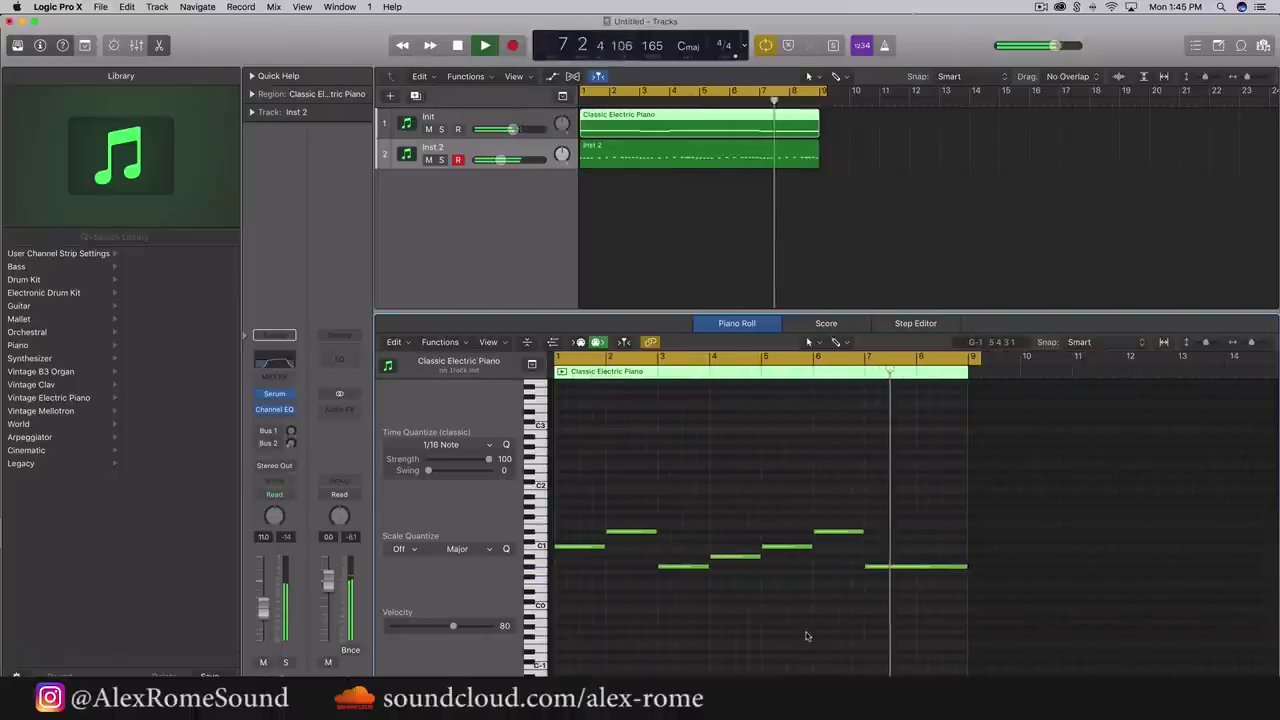
Play back the progression with the Inst 2 pitch bend automation, stop, and trim the cycle range to end at bar 9
{"action": "left_click", "coordinate": [765, 155]}
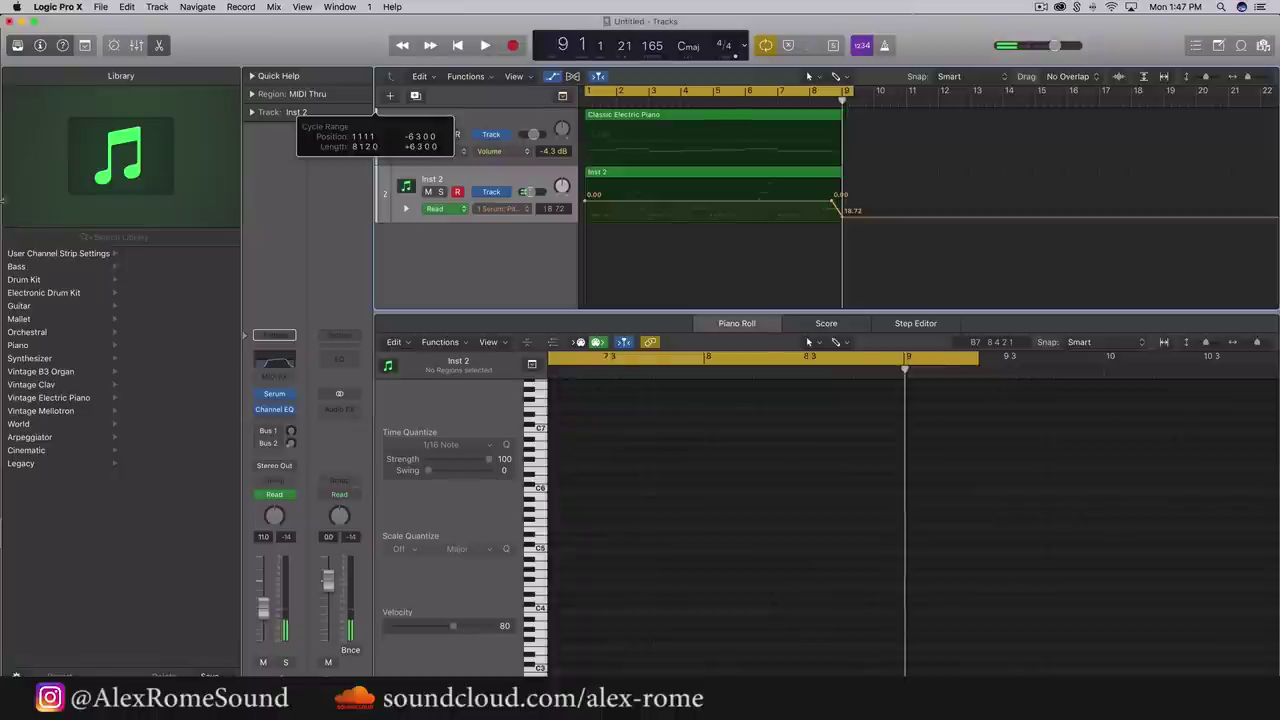
{"action": "left_click", "coordinate": [691, 234]}
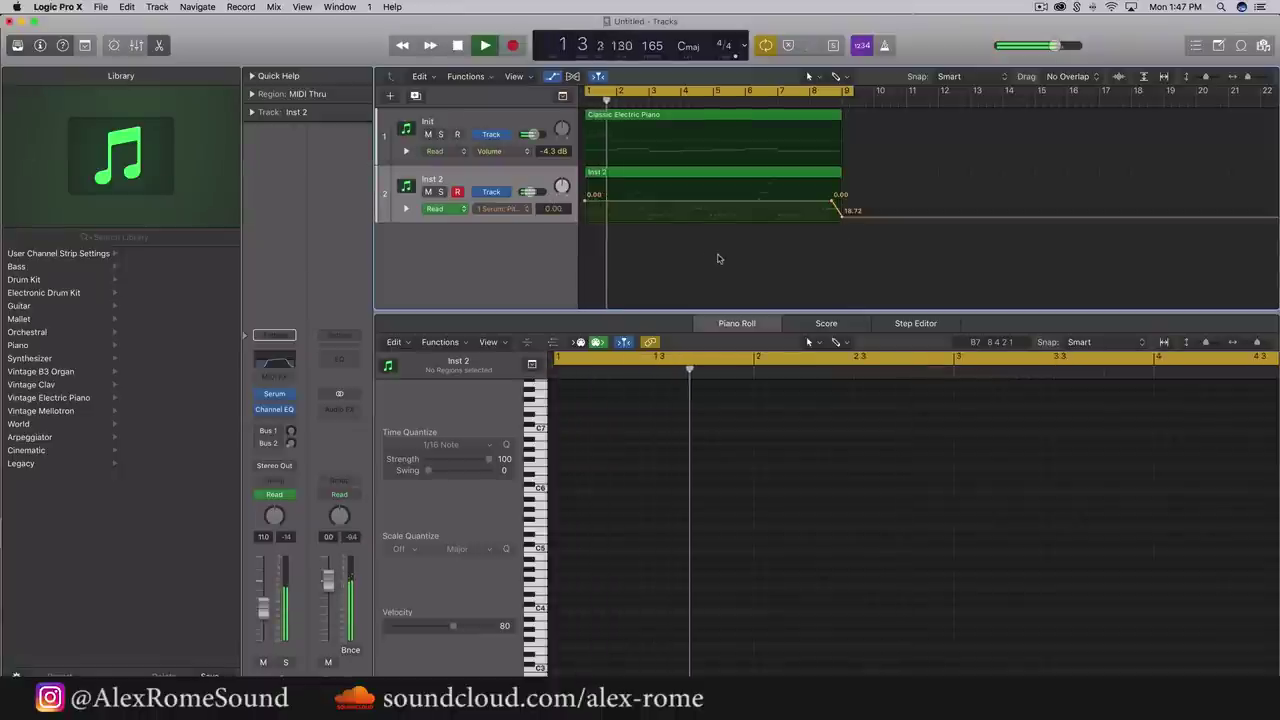
{"action": "left_click", "coordinate": [504, 209]}
{"action": "left_click", "coordinate": [506, 230]}
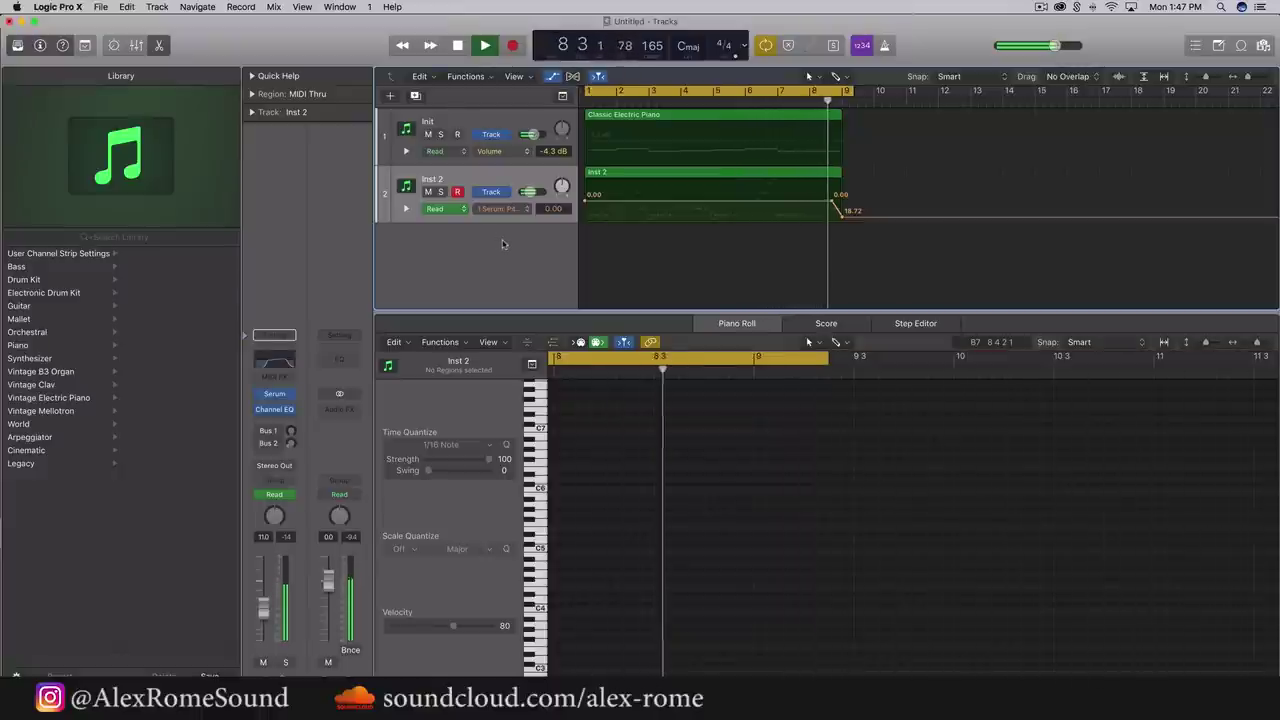
{"action": "key", "text": "space"}
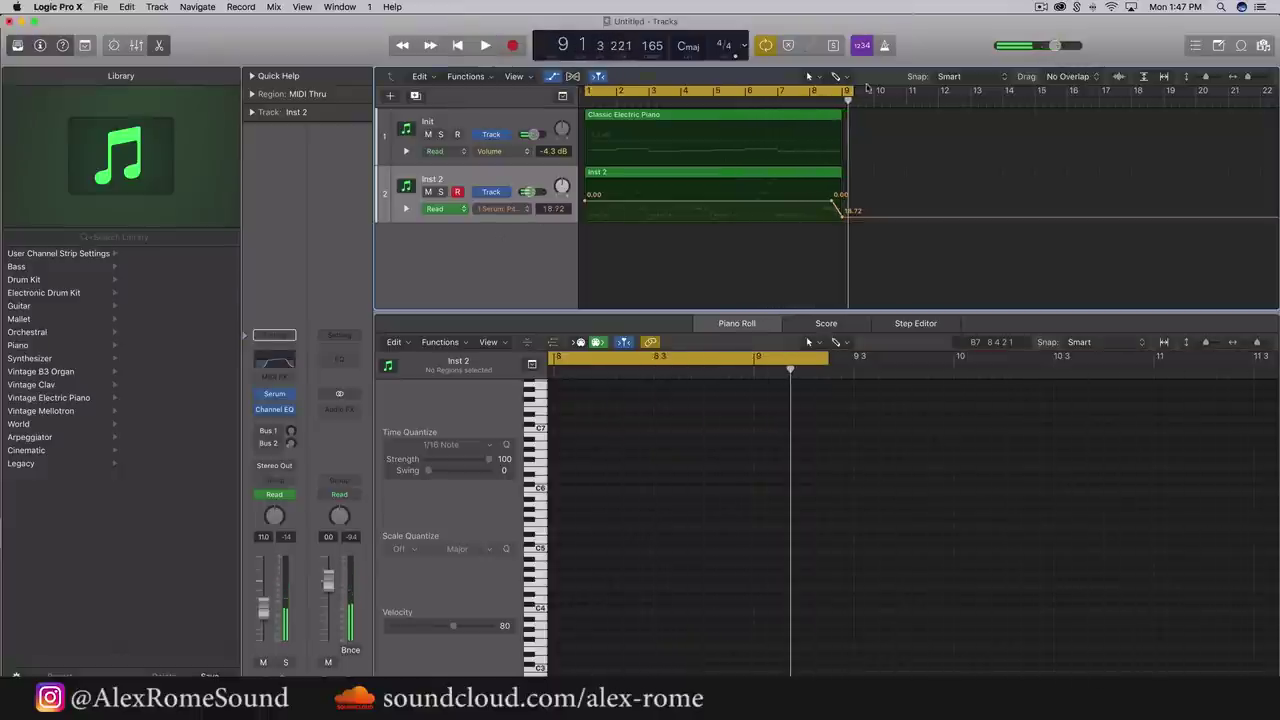
{"action": "left_click_drag", "start_coordinate": [851, 91], "coordinate": [842, 92]}
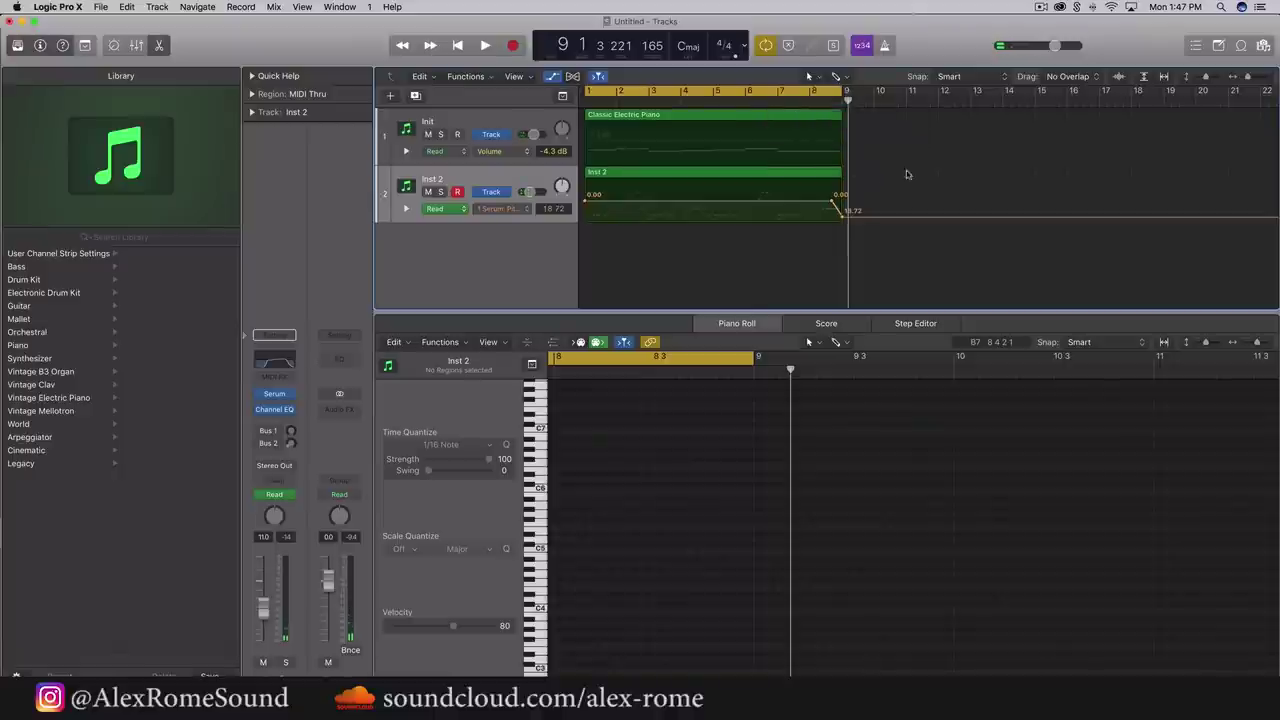
Inspect Serum's delay and reverb effects on the Inst 2 track, then close the plug-in and deselect the region
{"action": "left_click", "coordinate": [420, 176]}
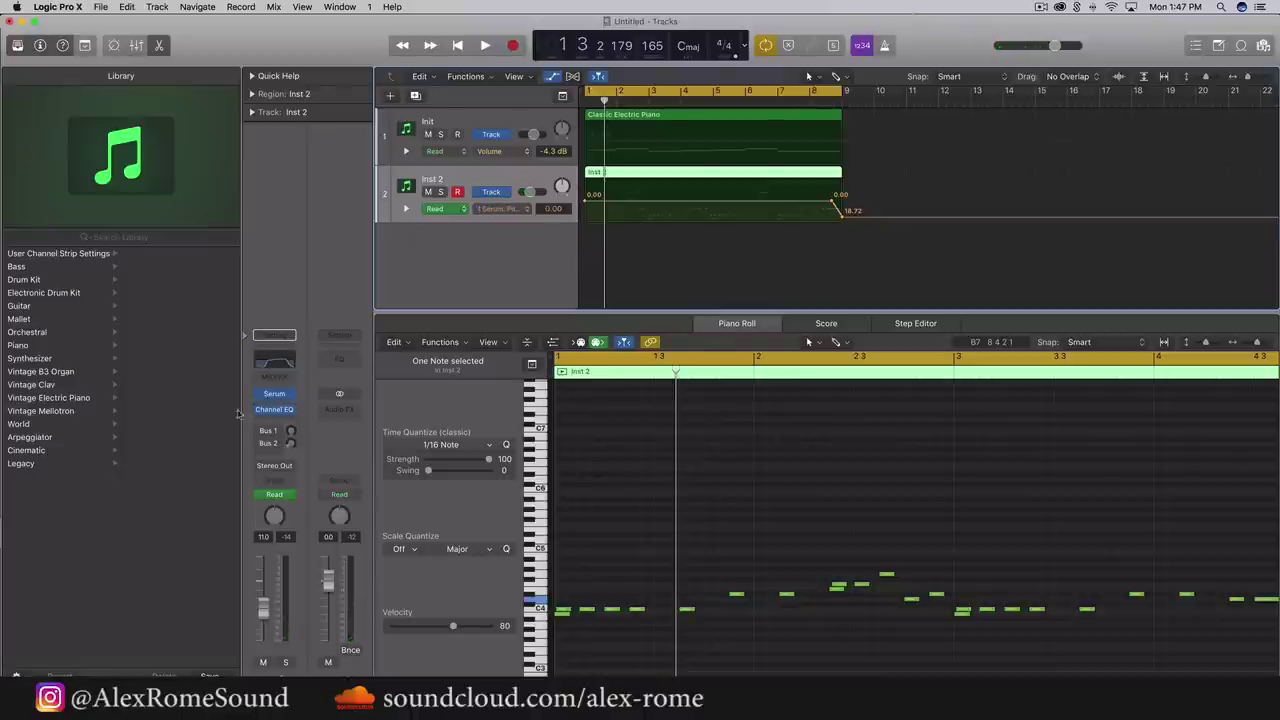
{"action": "key", "text": "v"}
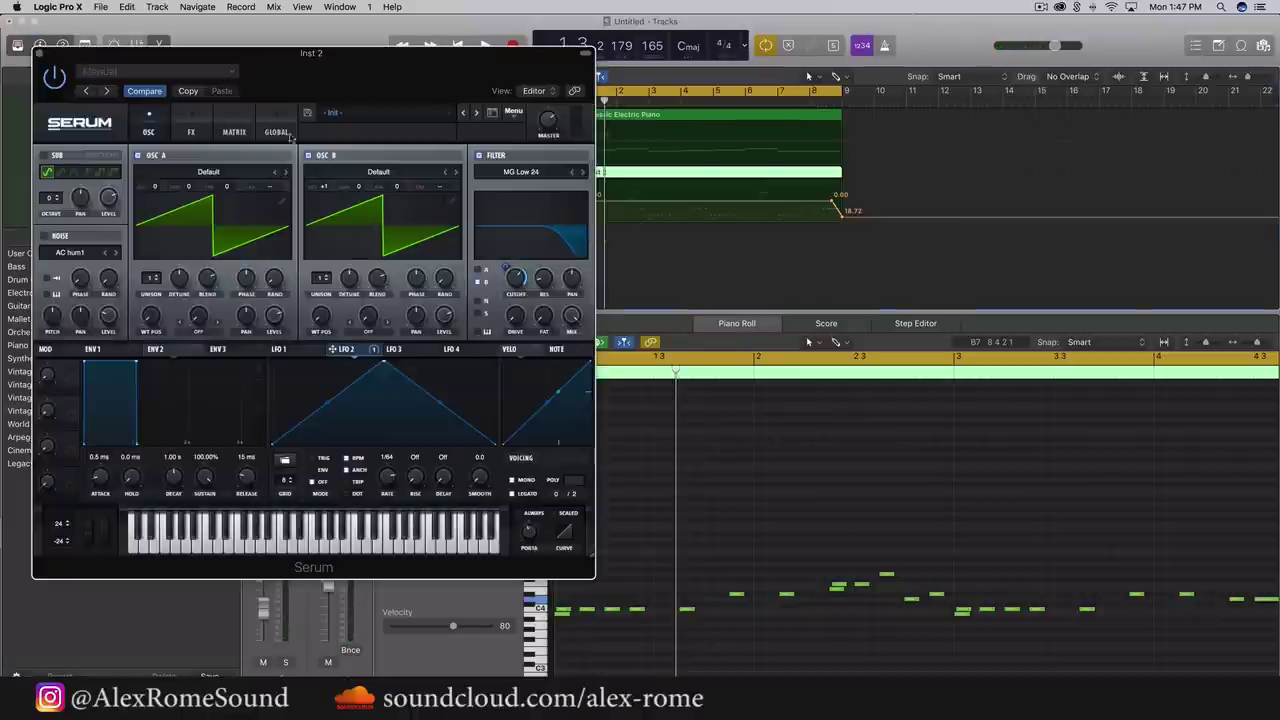
{"action": "left_click", "coordinate": [189, 134]}
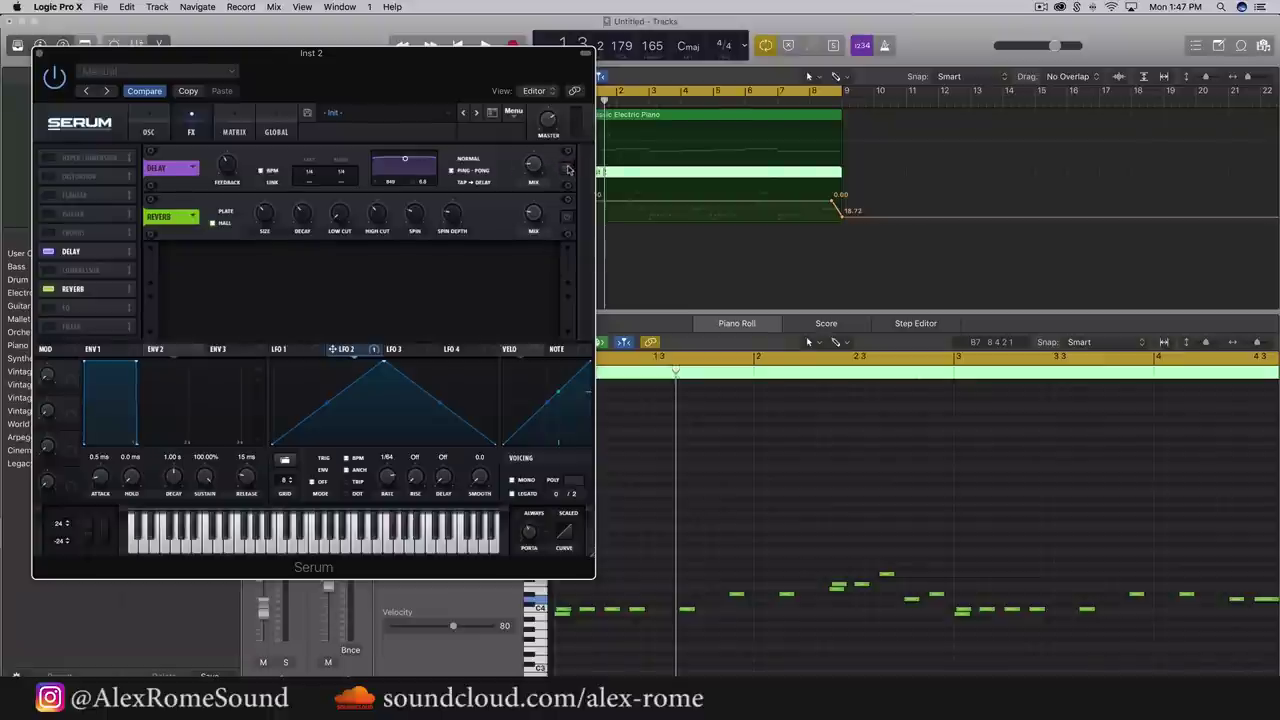
{"action": "left_click", "coordinate": [38, 54]}
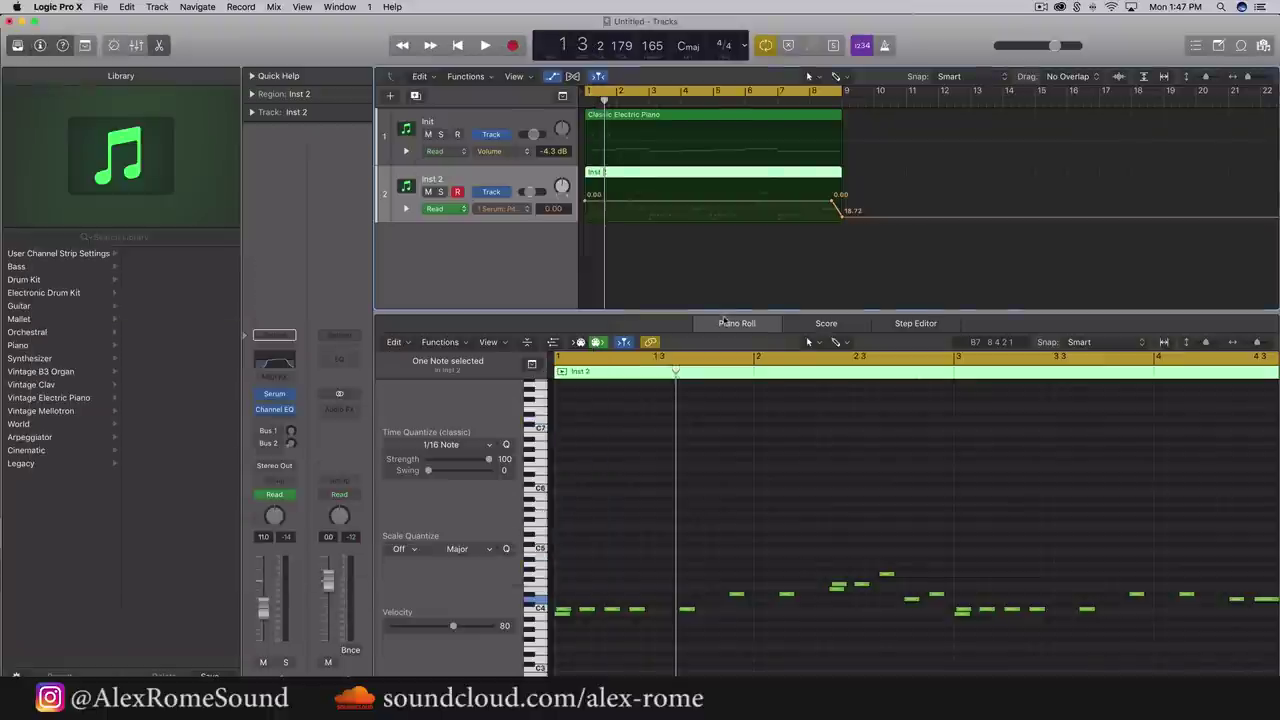
{"action": "left_click", "coordinate": [760, 271]}
Switch Inst 2's automation to Serum's Fil Cutoff, create a rise from 1391 Hz to about 4924 Hz at bar 9, and play it
{"action": "left_click", "coordinate": [515, 208]}
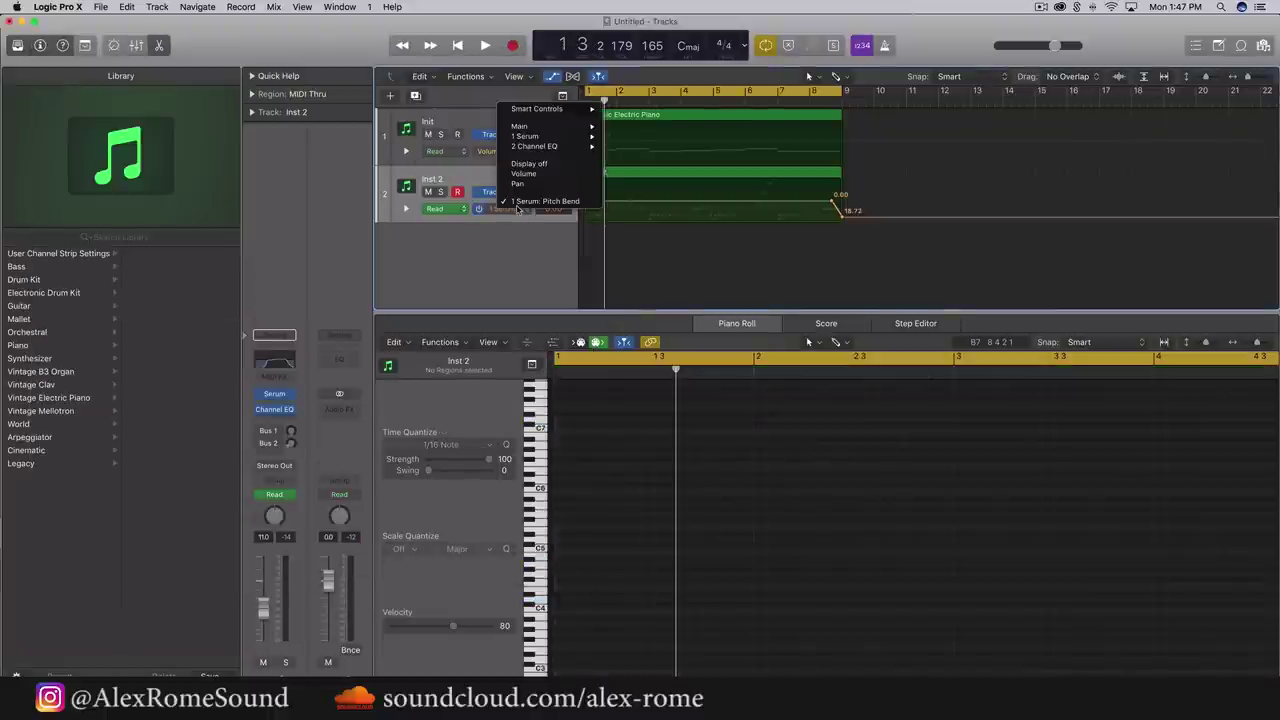
{"action": "mouse_move", "coordinate": [540, 136]}
{"action": "scroll", "coordinate": [651, 284], "scroll_direction": "down", "scroll_amount": 3}
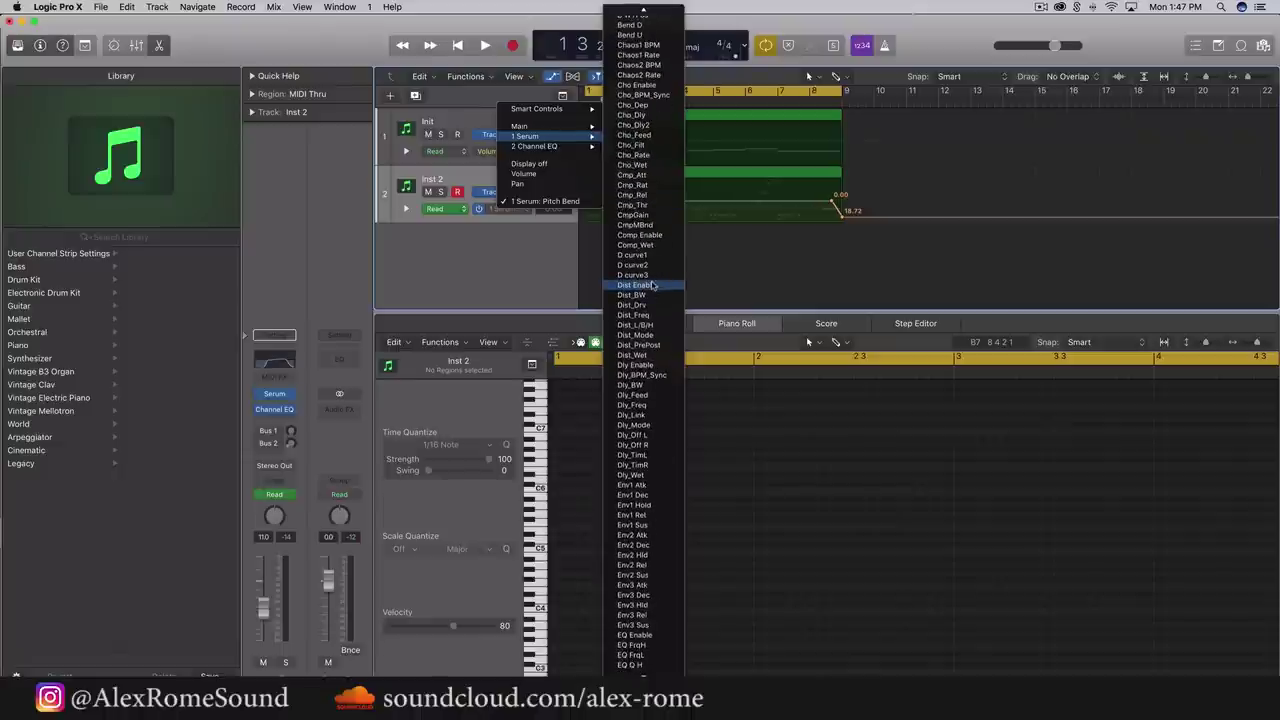
{"action": "scroll", "coordinate": [652, 430], "scroll_direction": "down", "scroll_amount": 10}
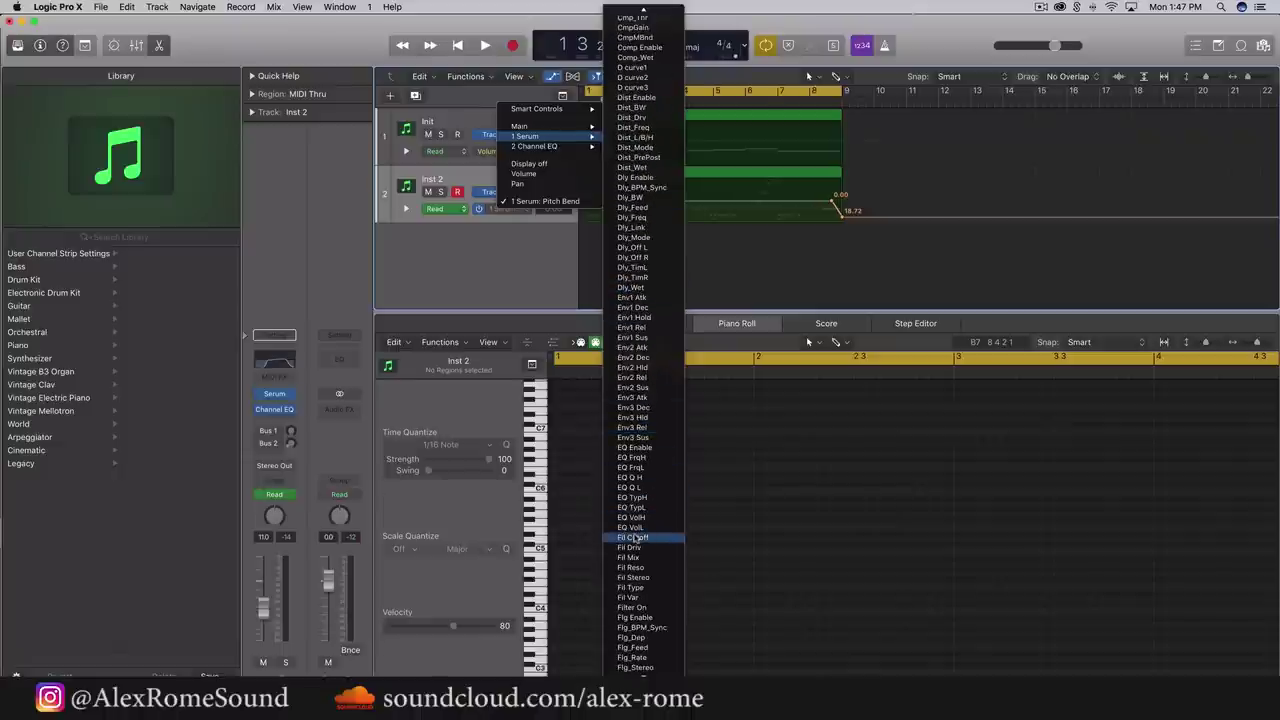
{"action": "left_click", "coordinate": [647, 527]}
{"action": "left_click", "coordinate": [834, 196]}
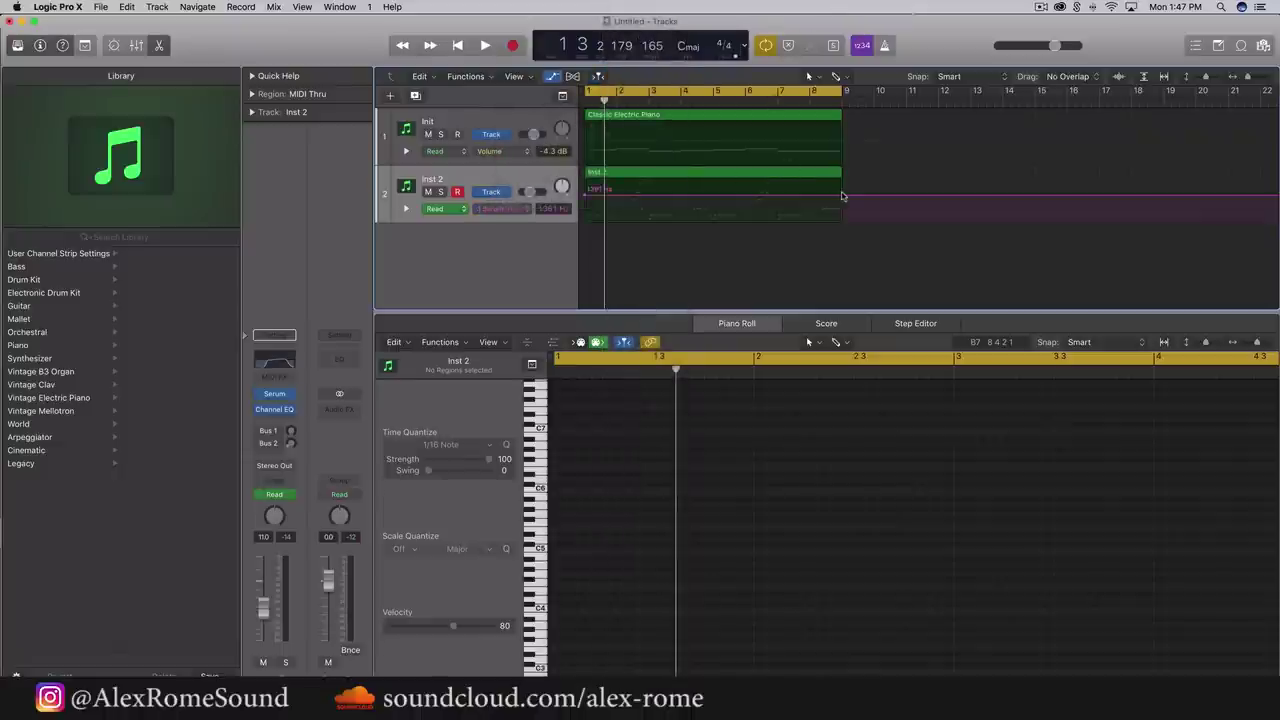
{"action": "left_click_drag", "start_coordinate": [842, 196], "coordinate": [842, 188]}
{"action": "key", "text": "space"}
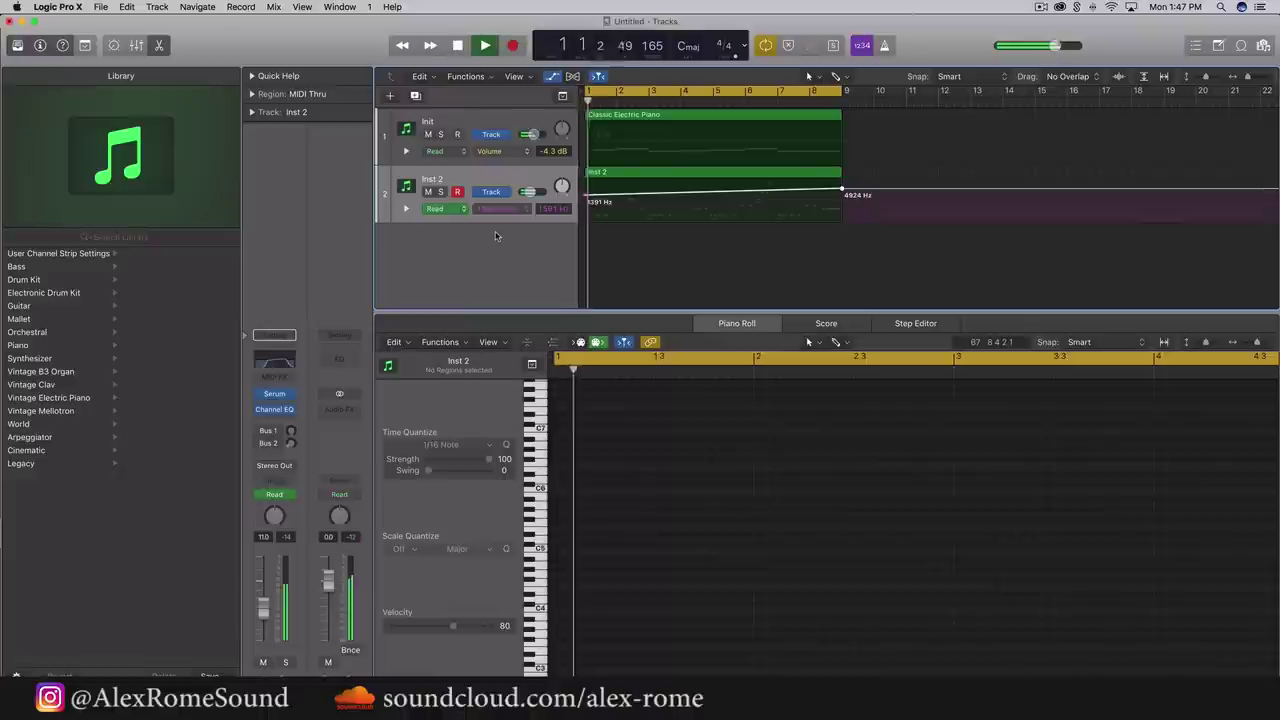
Lower the cutoff ramp's starting point to about 630 Hz, raise its end at bar 9 to about 12 kHz, and replay from the start
{"action": "left_click_drag", "start_coordinate": [588, 193], "coordinate": [585, 197]}
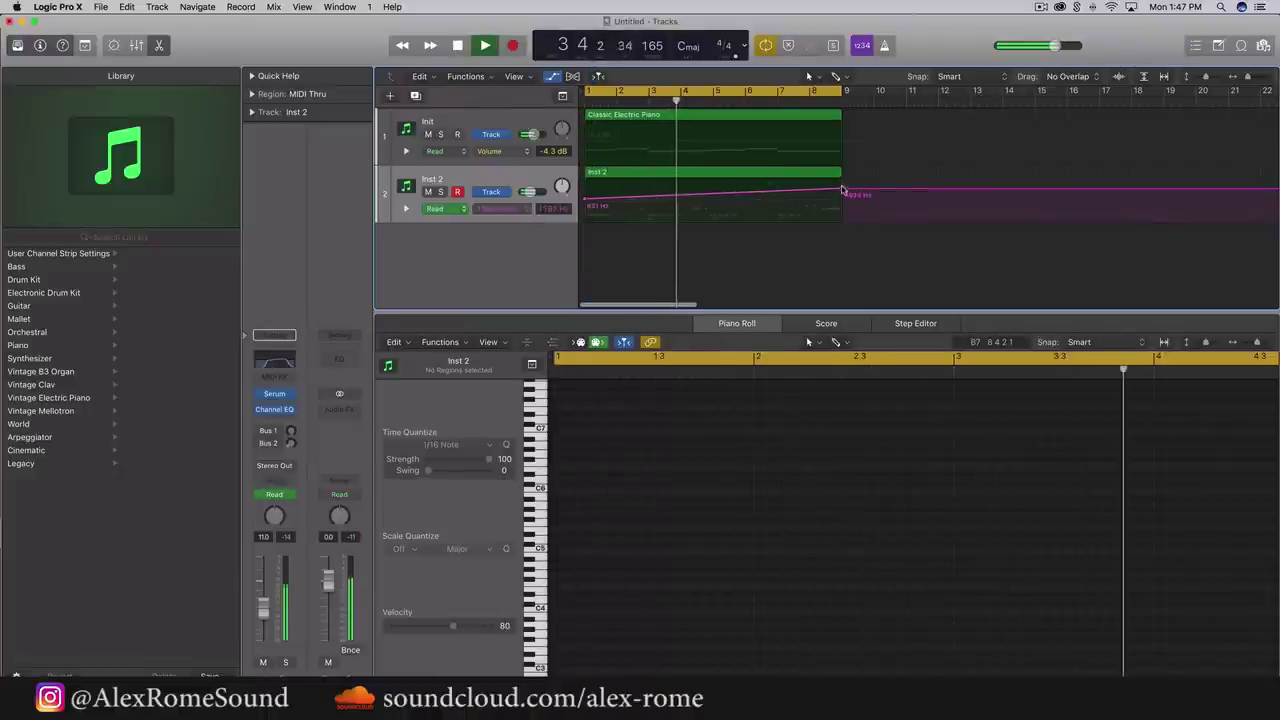
{"action": "left_click_drag", "start_coordinate": [842, 190], "coordinate": [842, 183]}
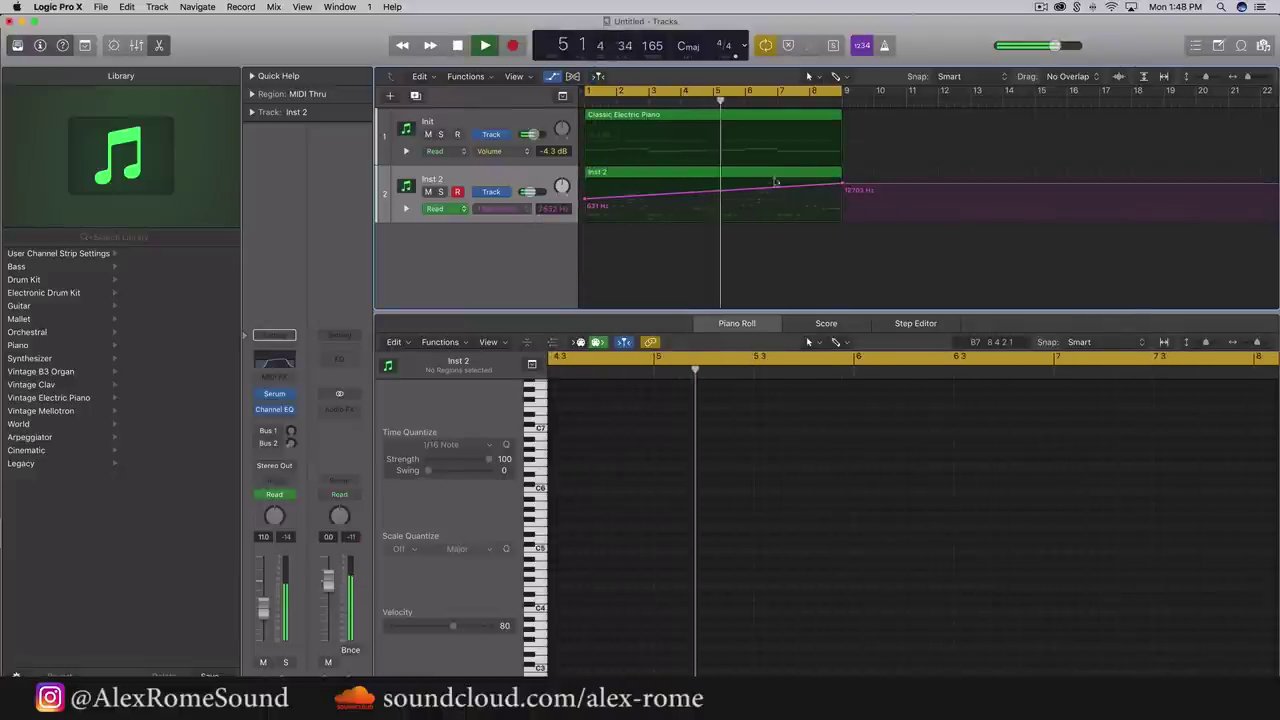
{"action": "key", "text": "Return"}
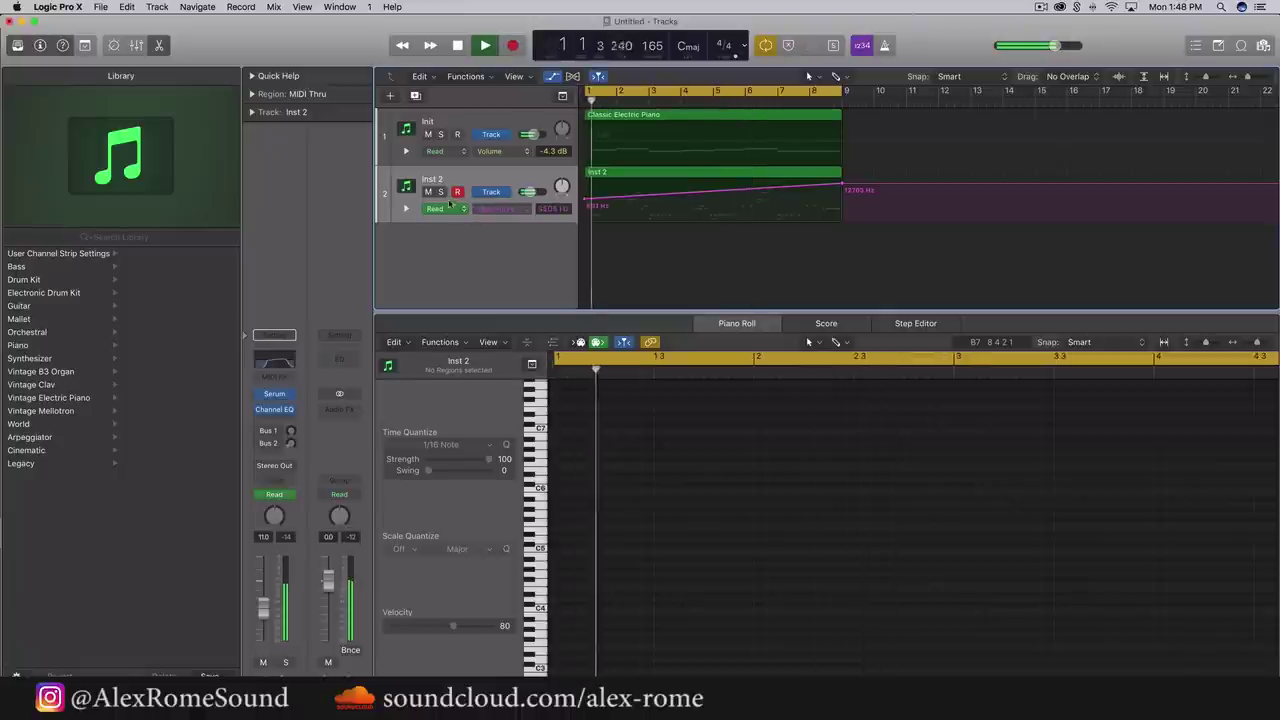
Solo the Inst 2 track and raise the filter cutoff automation's starting point to about 12,950 Hz
{"action": "left_click", "coordinate": [440, 191]}
{"action": "left_click_drag", "start_coordinate": [586, 203], "coordinate": [586, 183]}
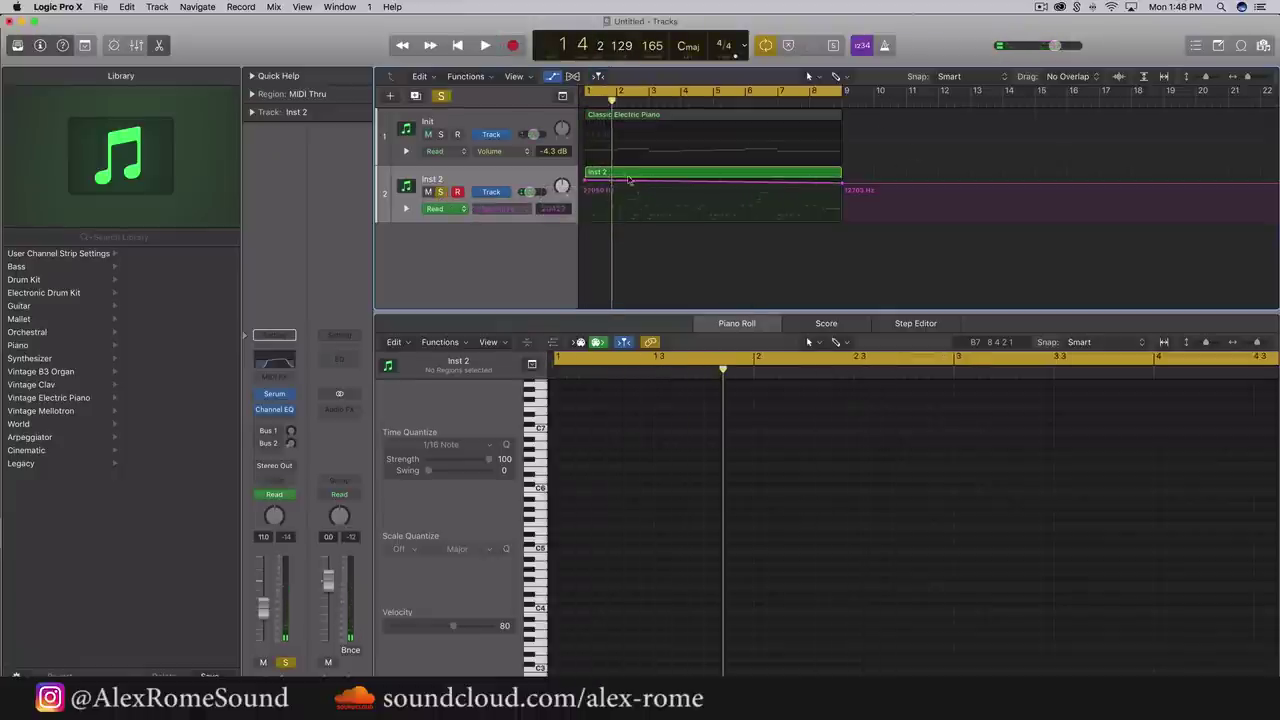
Undo the filter cutoff automation edits on the Inst 2 track one after another
{"action": "left_click", "coordinate": [126, 7]}
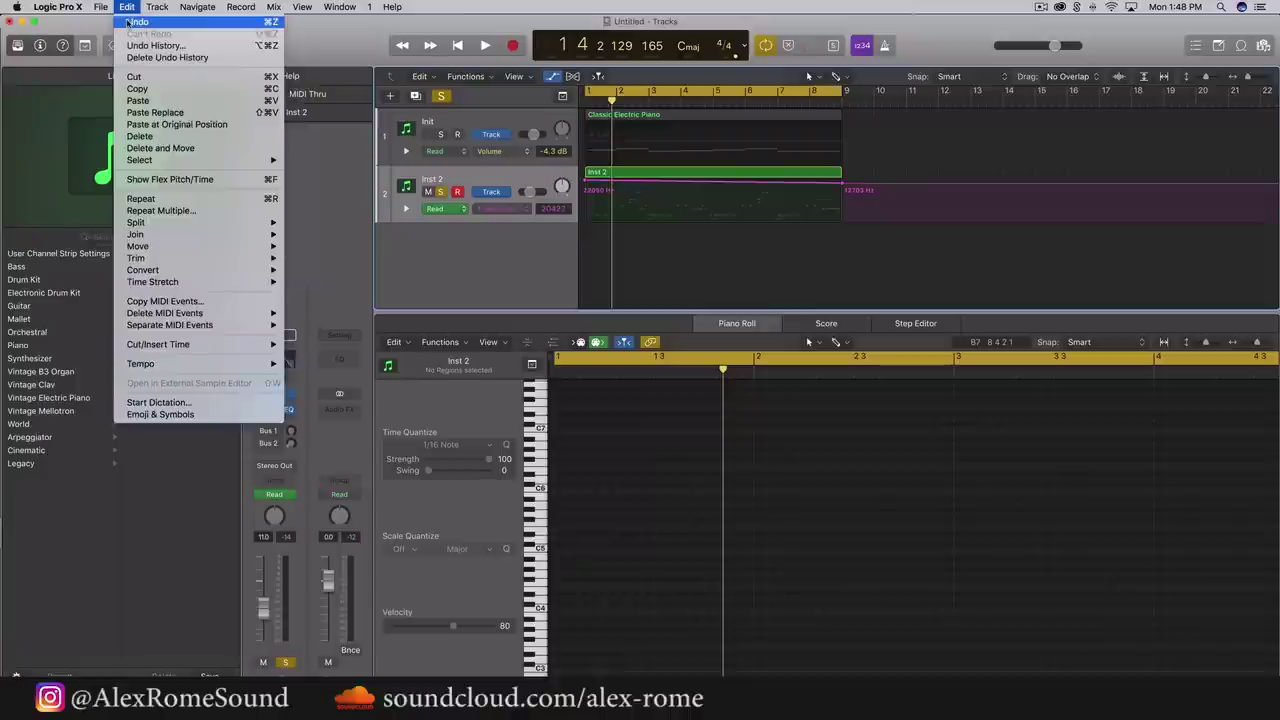
{"action": "left_click", "coordinate": [136, 21]}
{"action": "left_click", "coordinate": [127, 7]}
{"action": "left_click", "coordinate": [136, 21]}
{"action": "left_click", "coordinate": [127, 7]}
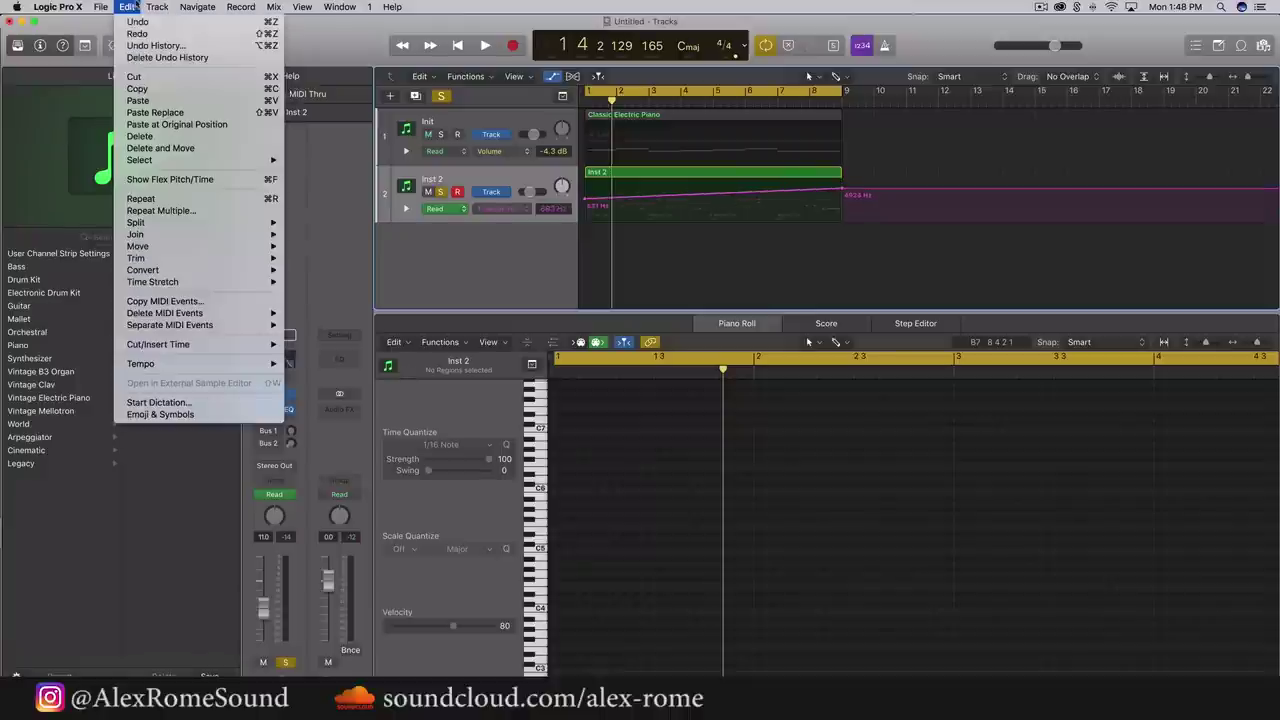
{"action": "left_click", "coordinate": [136, 21]}
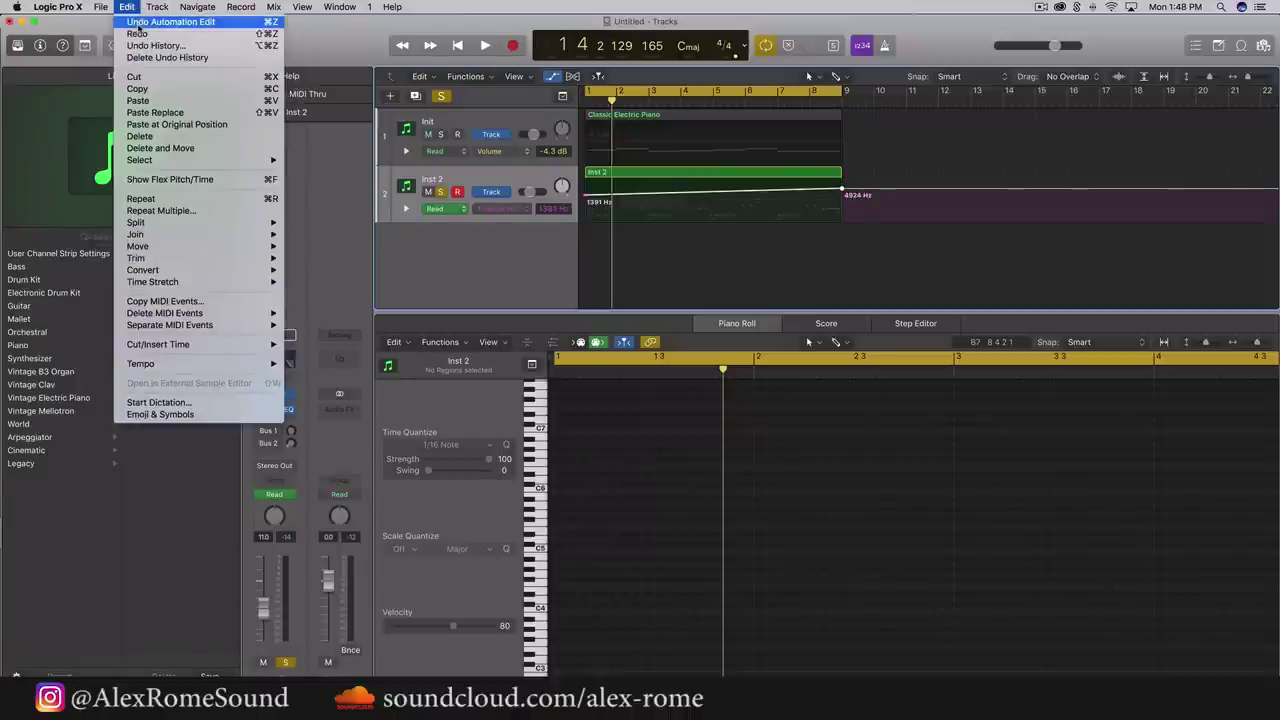
{"action": "left_click", "coordinate": [143, 22]}
{"action": "left_click", "coordinate": [128, 6]}
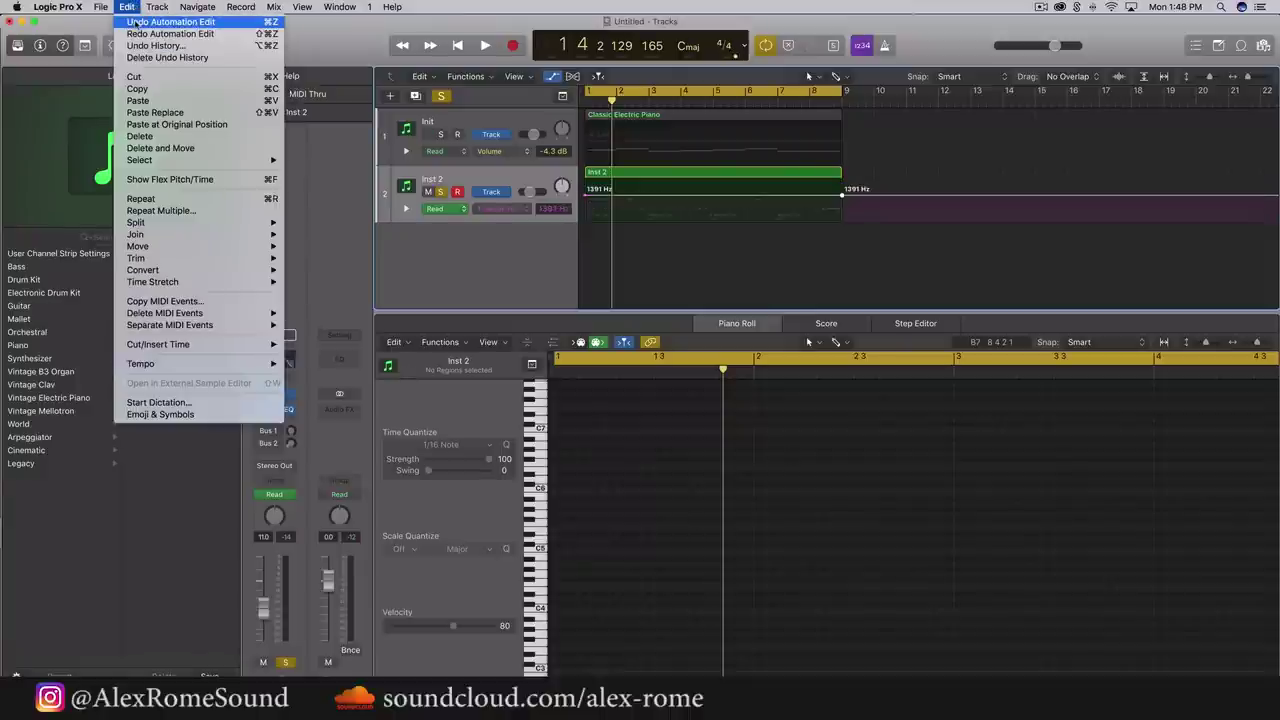
{"action": "left_click", "coordinate": [143, 22]}
Switch Inst 2's automation to the Channel EQ High Cut Frequency, shape a rise from 1000 Hz at bar 1 to 20000 Hz at bar 9, and play it
{"action": "left_click", "coordinate": [541, 208]}
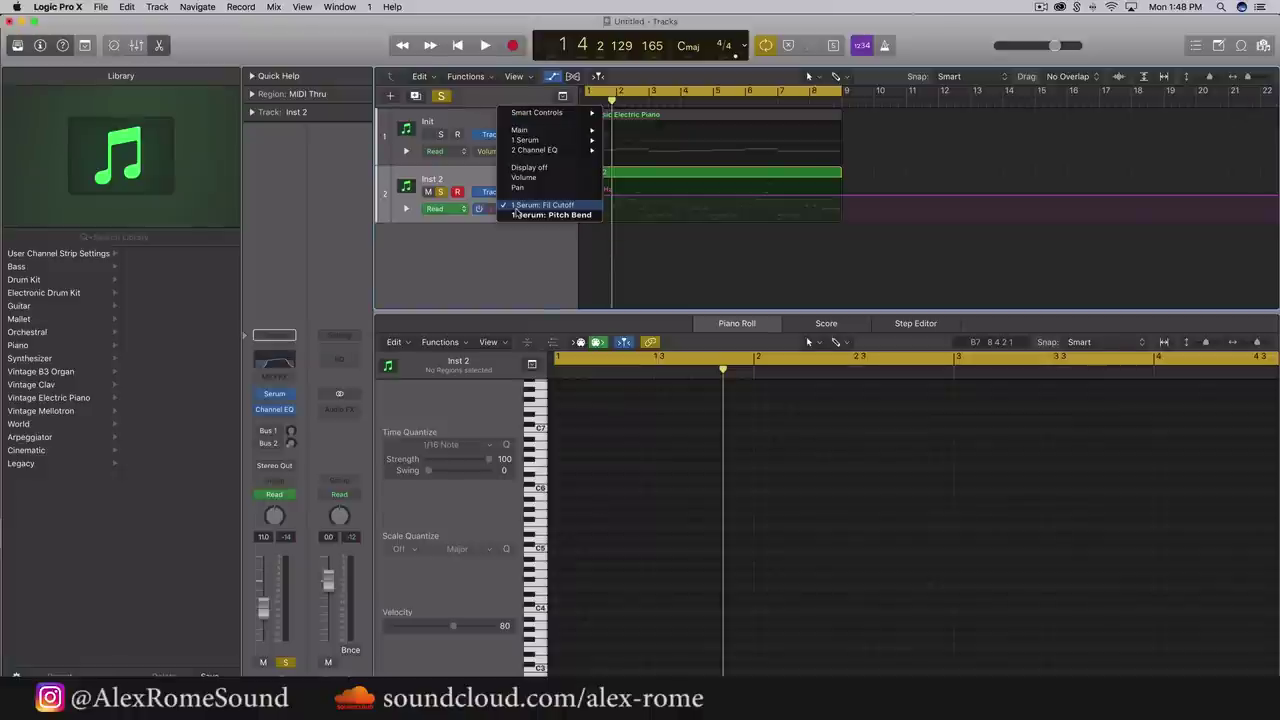
{"action": "mouse_move", "coordinate": [549, 151]}
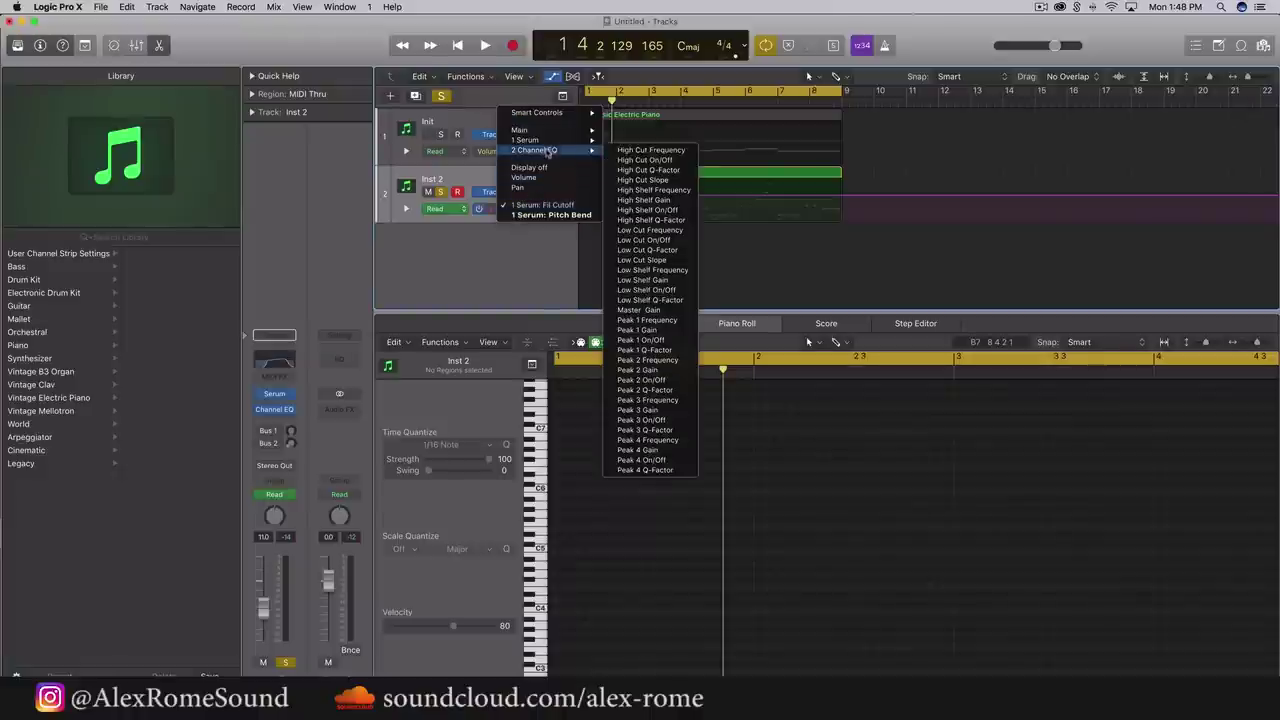
{"action": "left_click", "coordinate": [681, 151]}
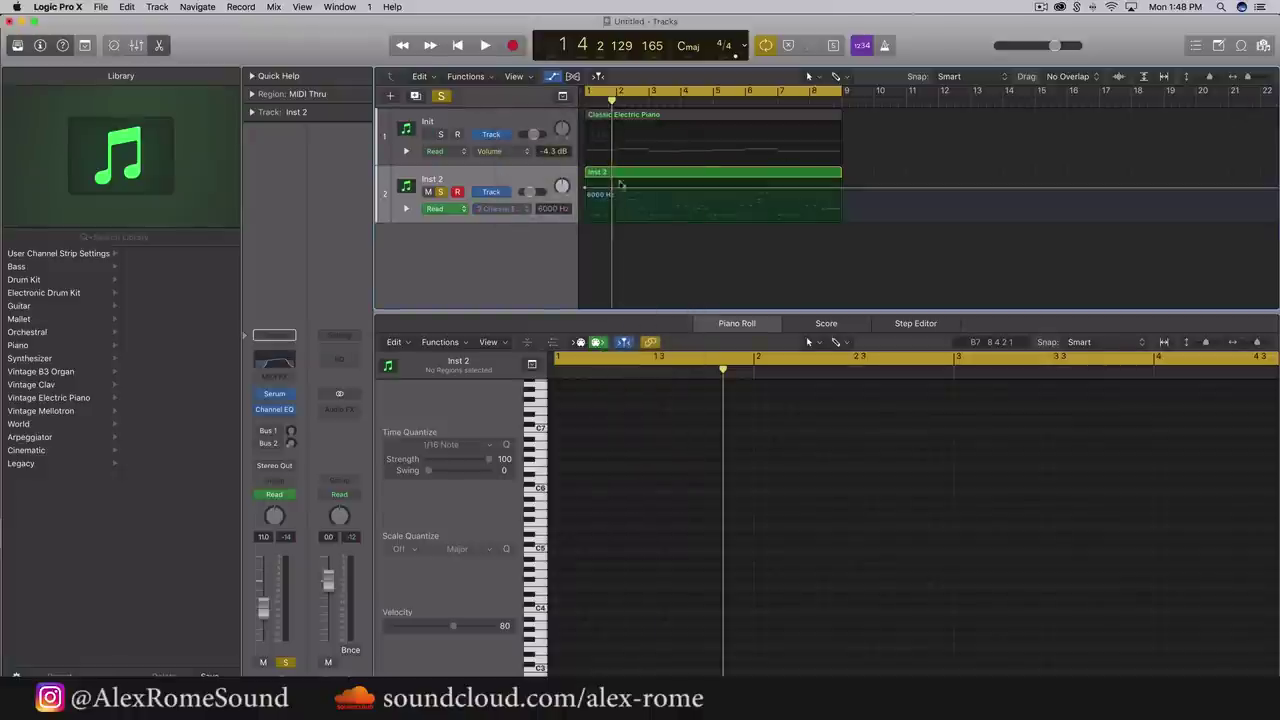
{"action": "left_click", "coordinate": [842, 187]}
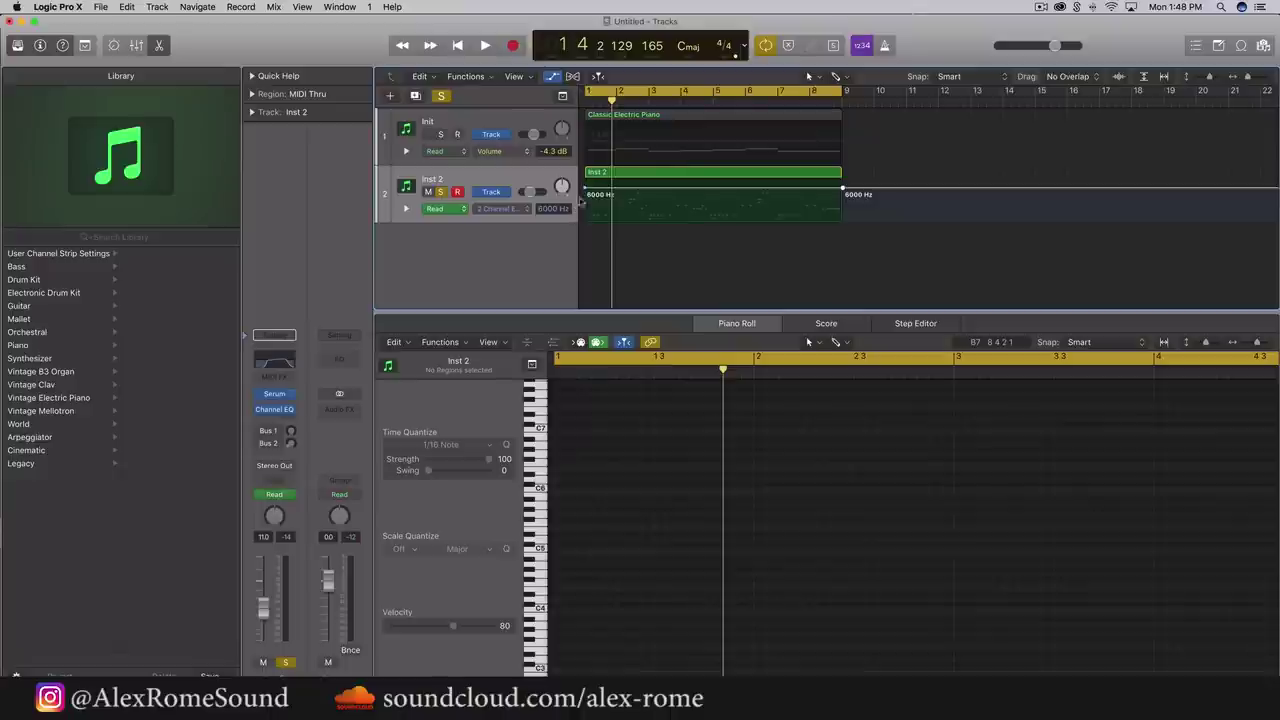
{"action": "left_click_drag", "start_coordinate": [585, 191], "coordinate": [585, 201]}
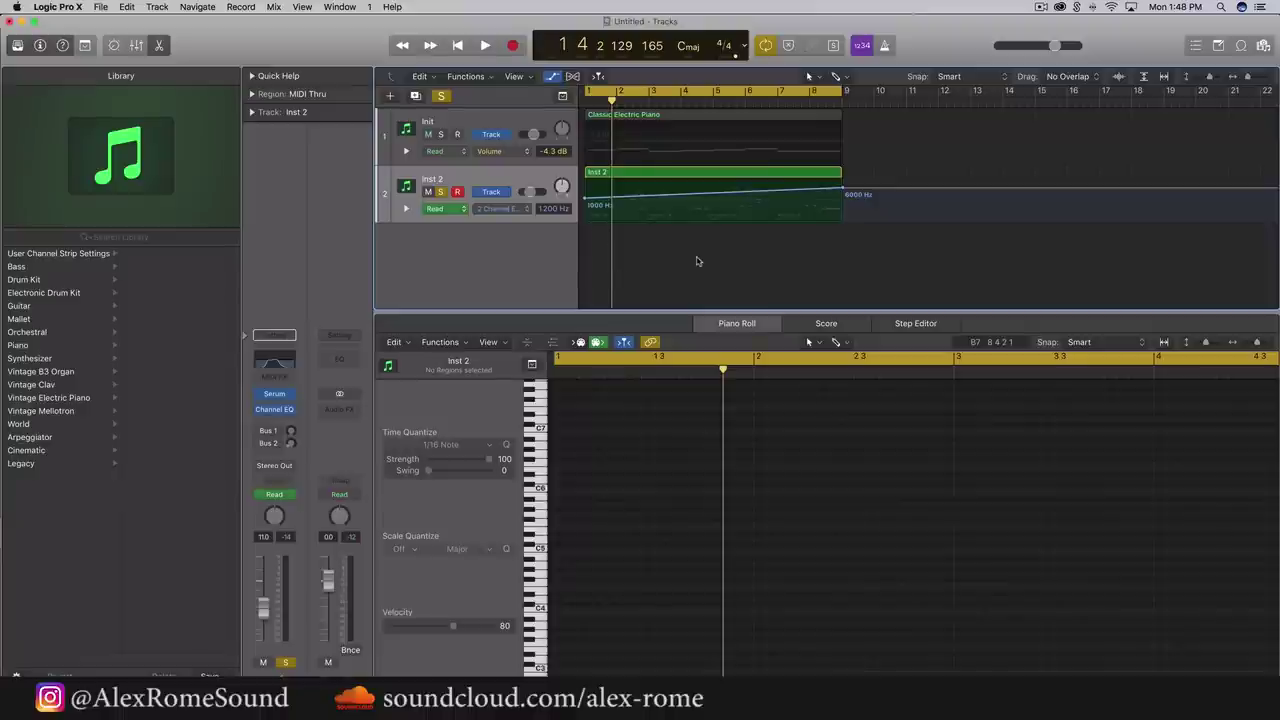
{"action": "key", "text": "space"}
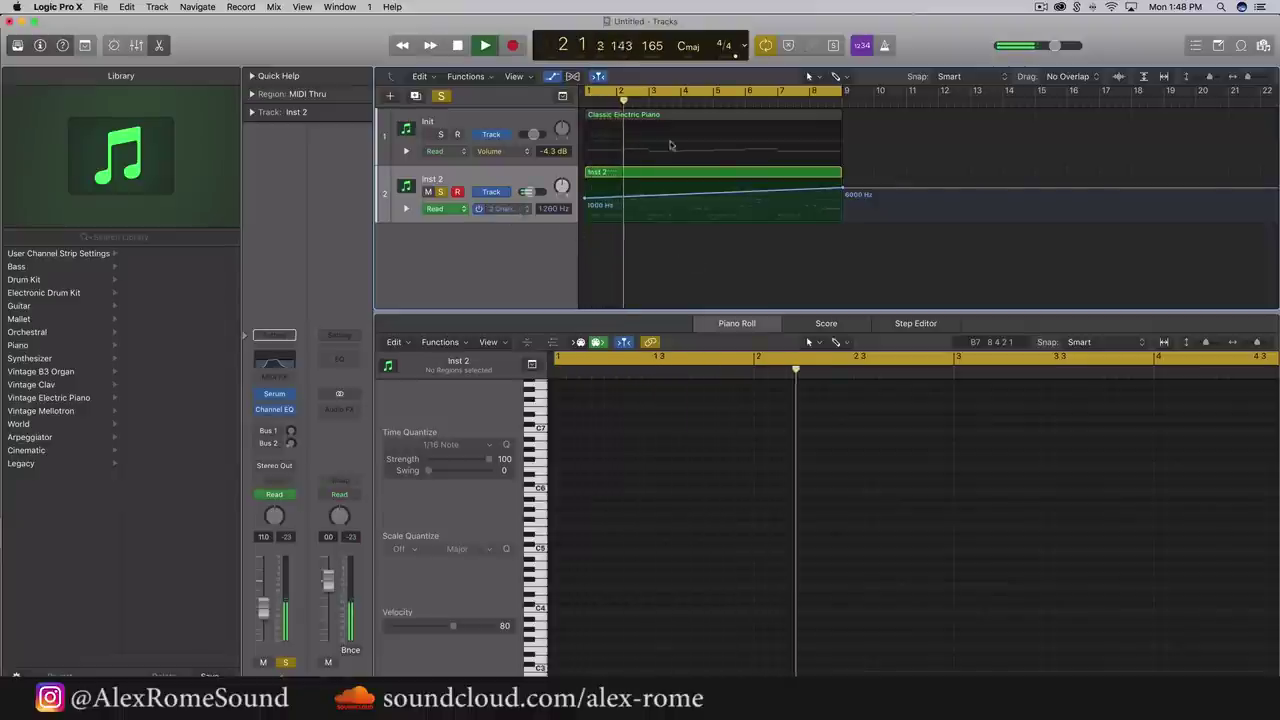
{"action": "left_click_drag", "start_coordinate": [842, 188], "coordinate": [848, 174]}
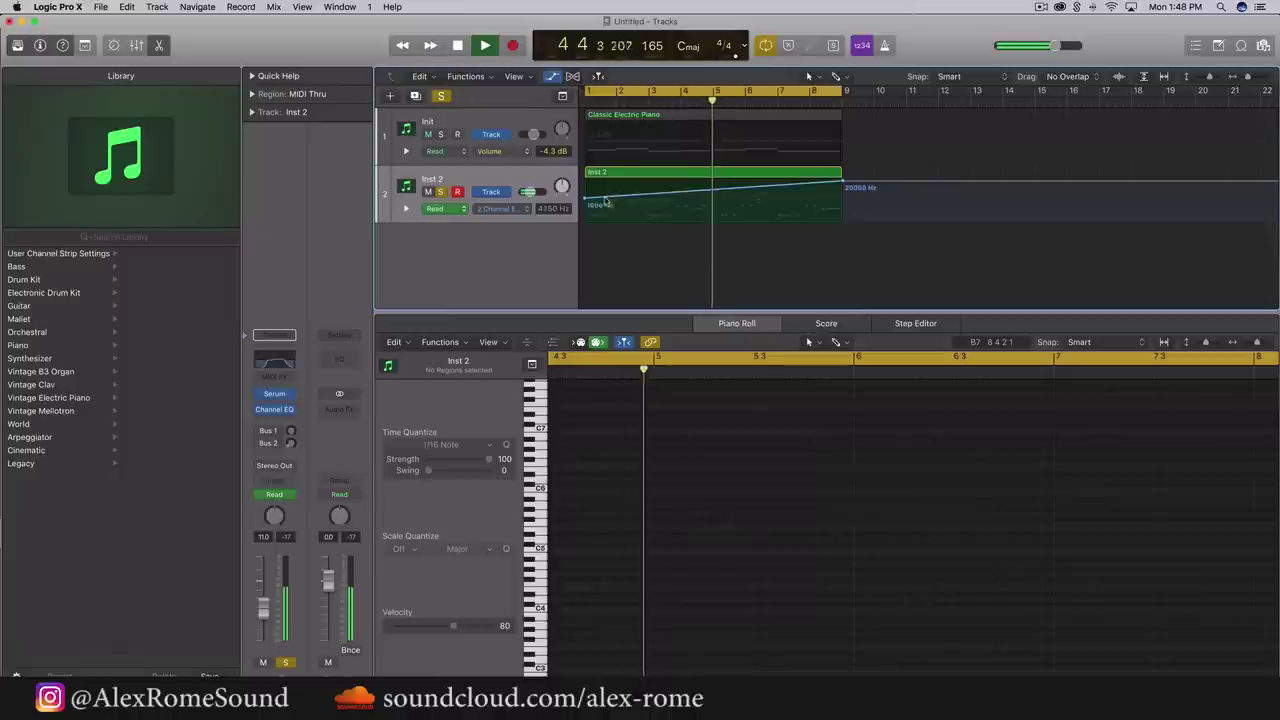
{"action": "key", "text": "space"}
Reassign Inst 2's Bus 1 send to Bus 22 and insert a stereo ValhallaVintageVerb on the new aux channel
{"action": "left_click", "coordinate": [278, 443]}
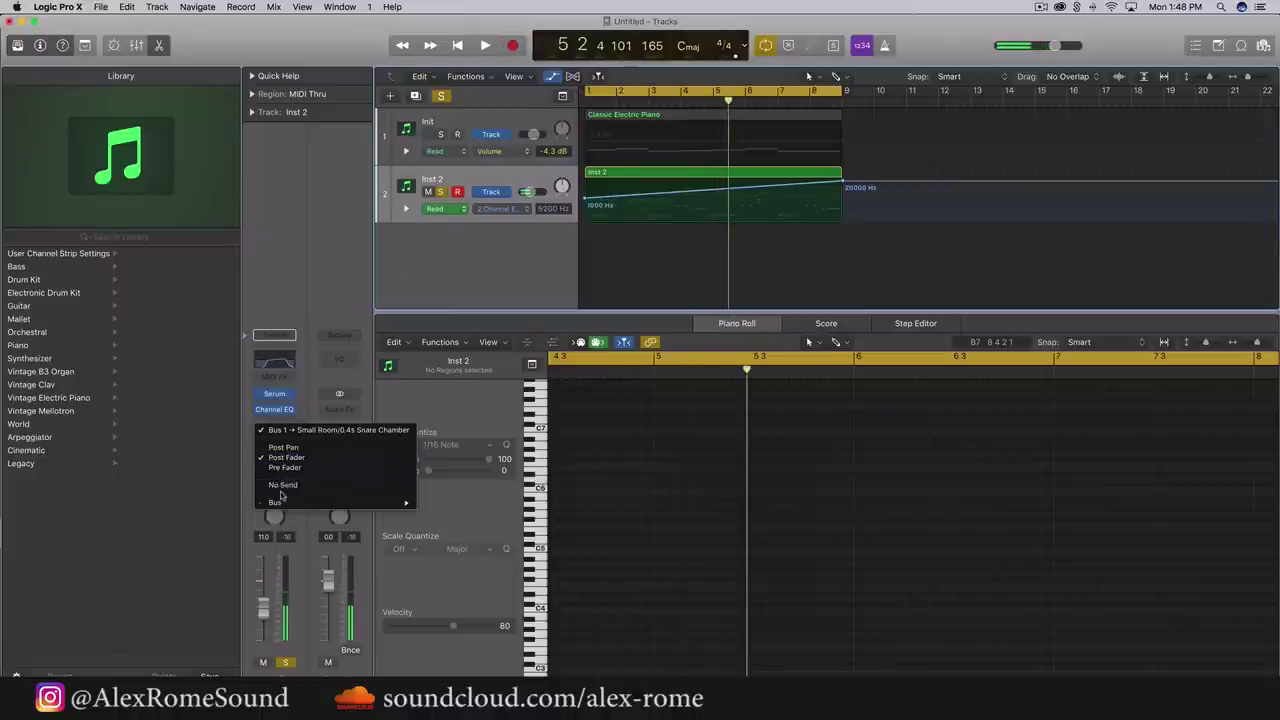
{"action": "mouse_move", "coordinate": [368, 492]}
{"action": "left_click", "coordinate": [445, 502]}
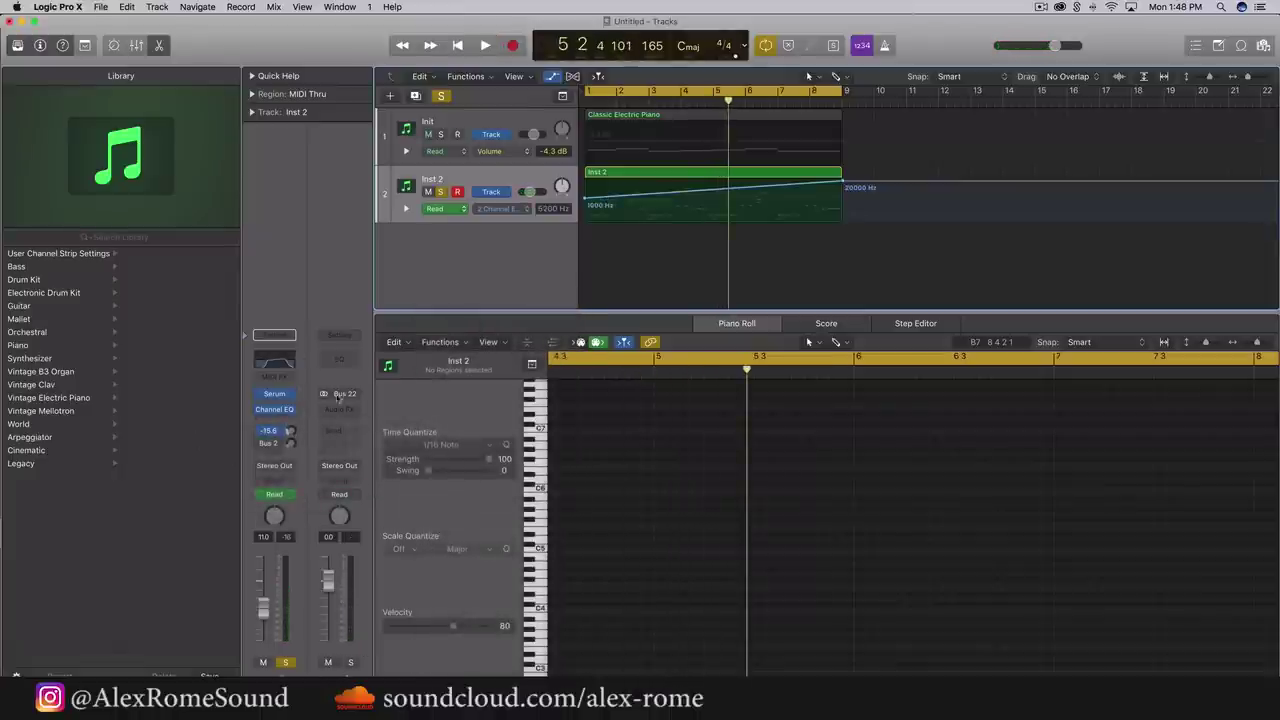
{"action": "left_click", "coordinate": [339, 408]}
{"action": "mouse_move", "coordinate": [345, 628]}
{"action": "mouse_move", "coordinate": [533, 627]}
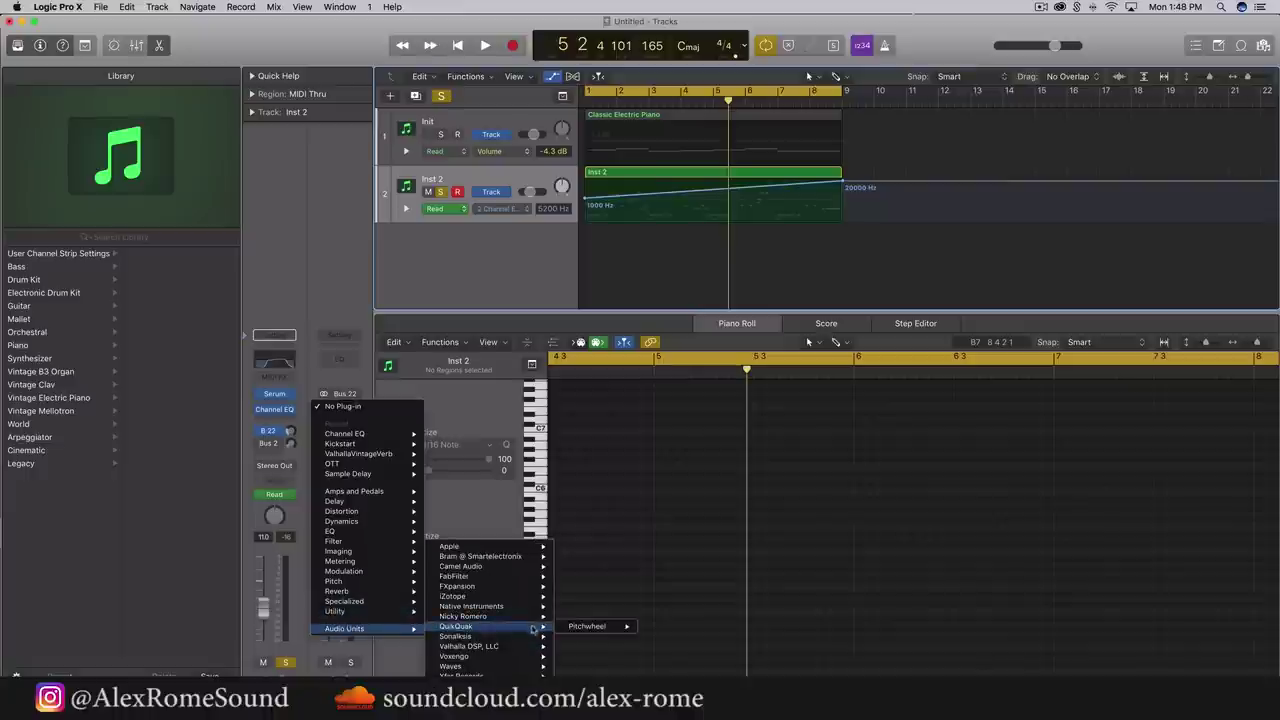
{"action": "mouse_move", "coordinate": [594, 648]}
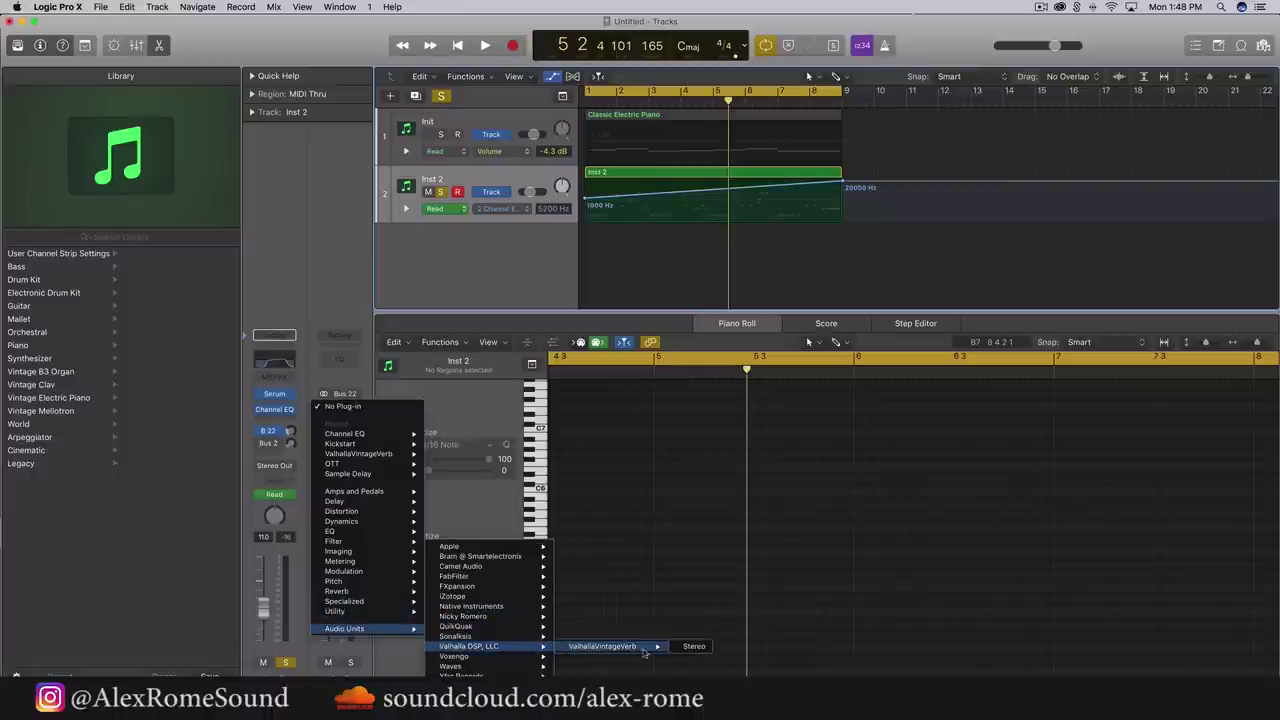
{"action": "left_click", "coordinate": [693, 647]}
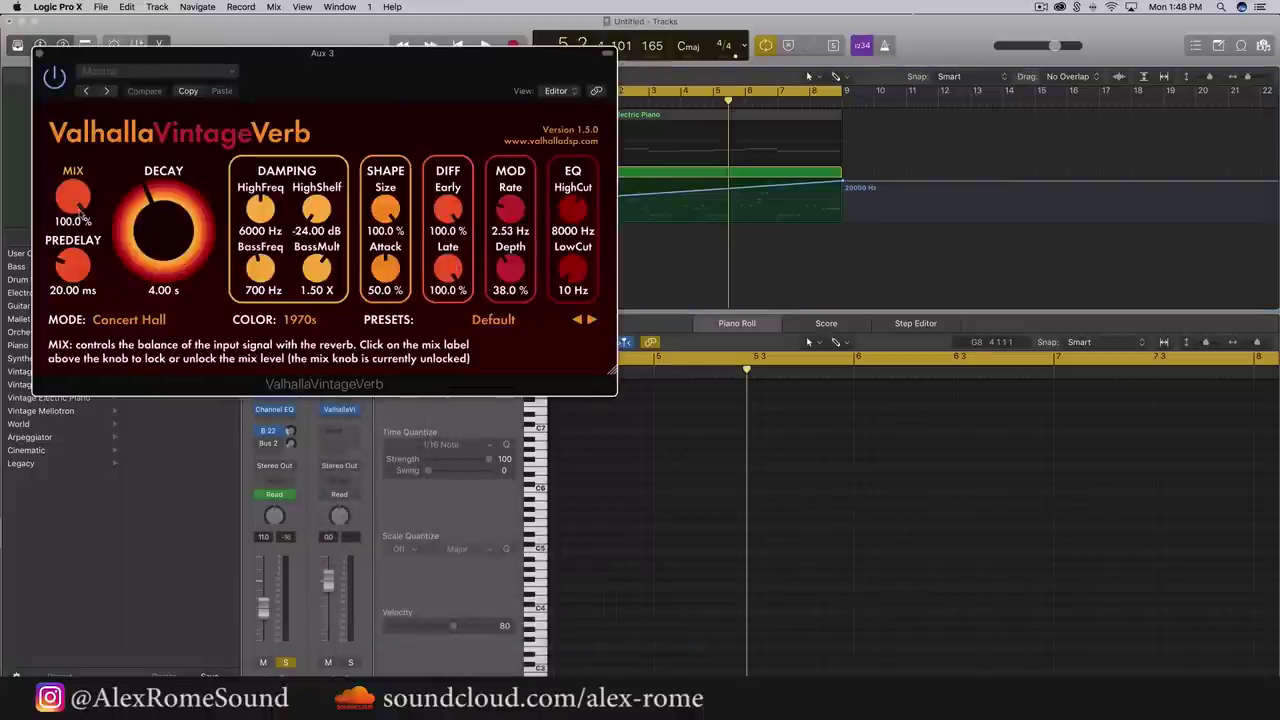
Set the ValhallaVintageVerb decay to about 9.45 s, then audition the Inst 2 track and take it out of solo
{"action": "left_click_drag", "start_coordinate": [168, 228], "coordinate": [171, 222]}
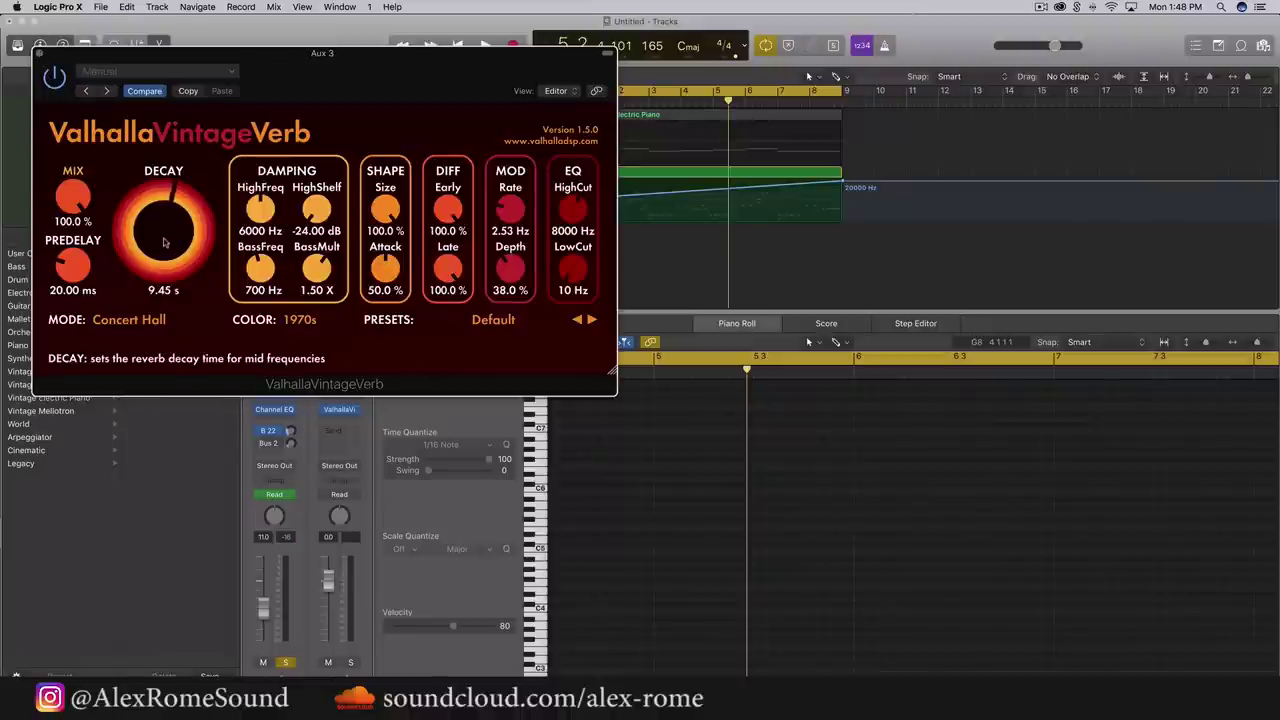
{"action": "left_click", "coordinate": [40, 51]}
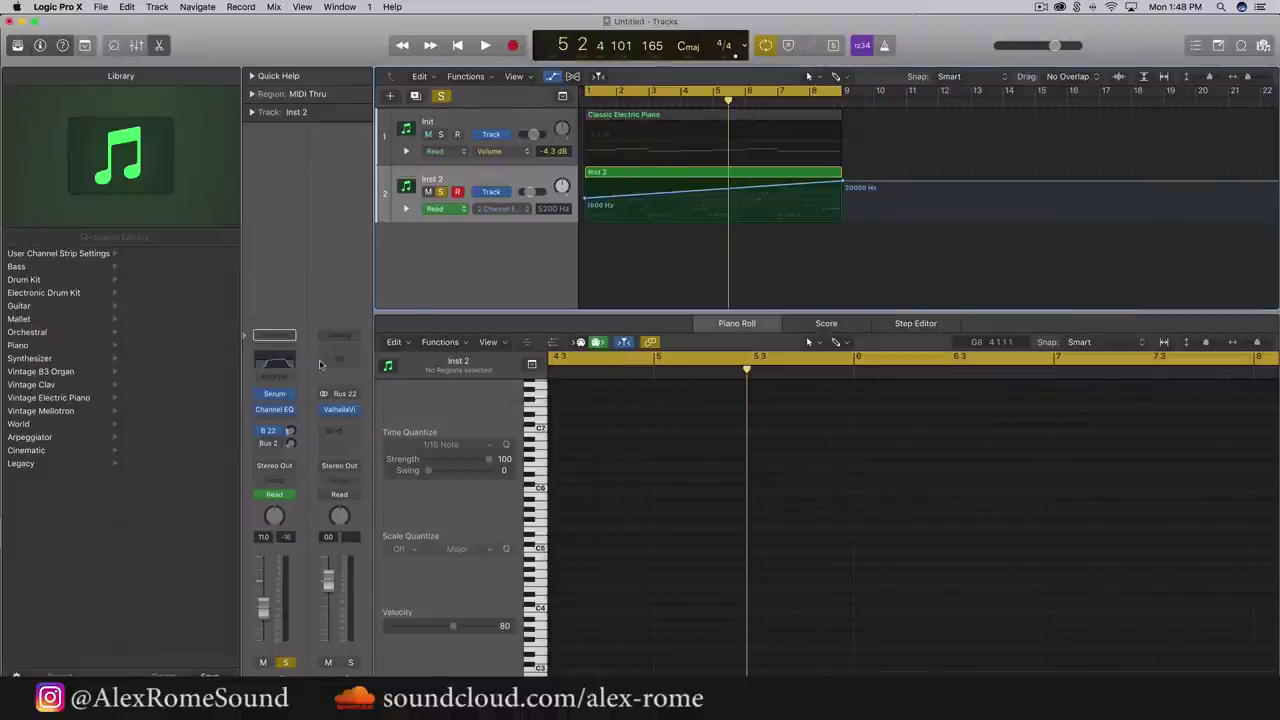
{"action": "key", "text": "space"}
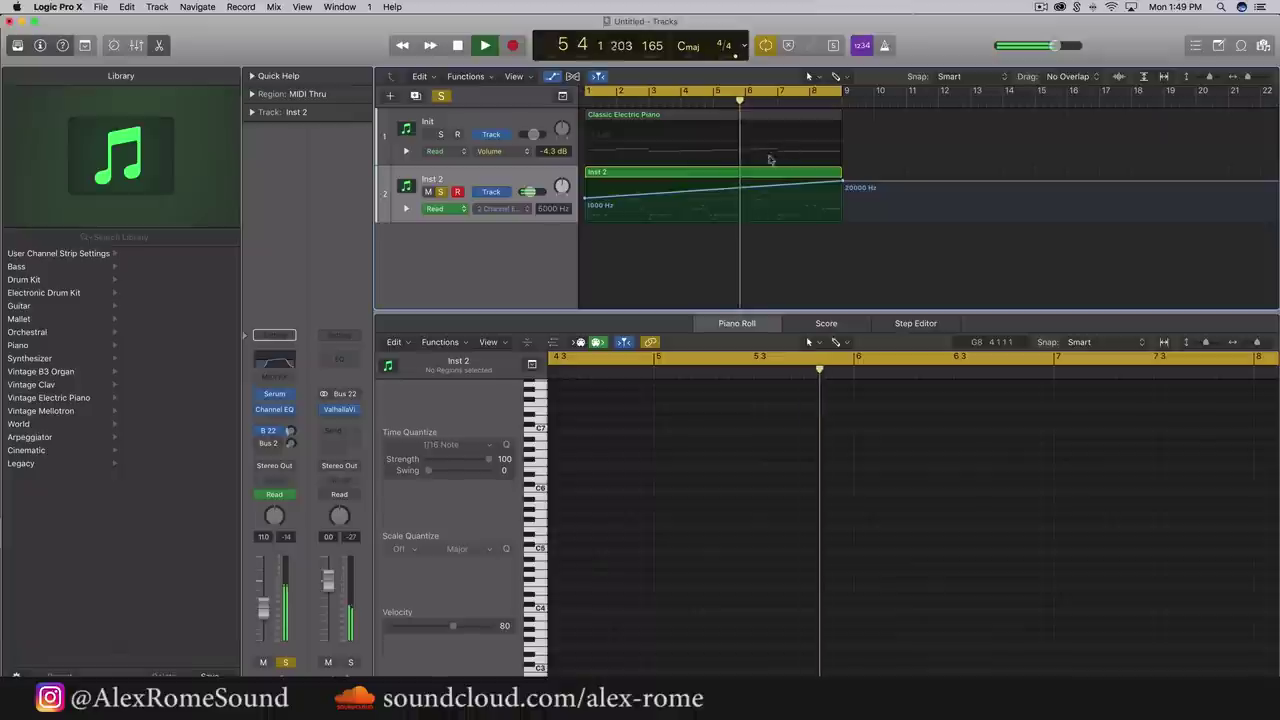
{"action": "key", "text": "space"}
{"action": "left_click", "coordinate": [440, 191]}
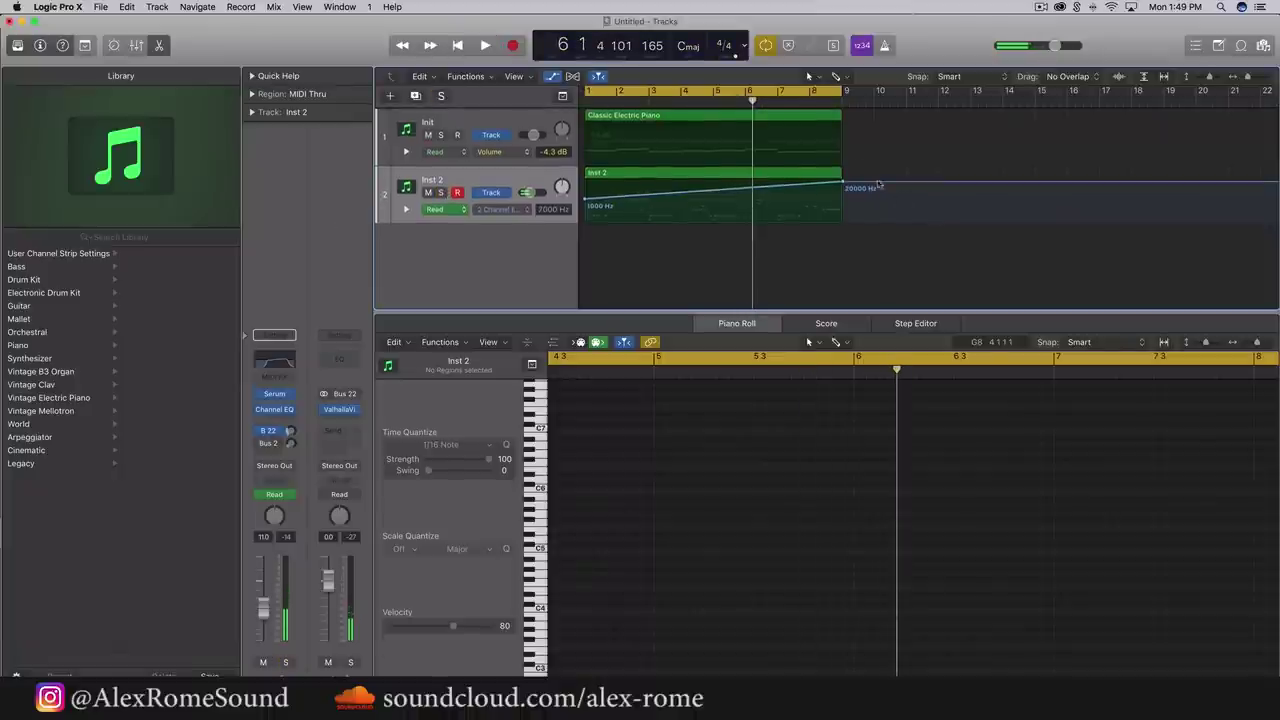
Repeat the Inst 2 and Classic Electric Piano regions once without copying the automation data, and extend the cycle range to bar 17
{"action": "left_click", "coordinate": [761, 173]}
{"action": "key", "text": "super+r"}
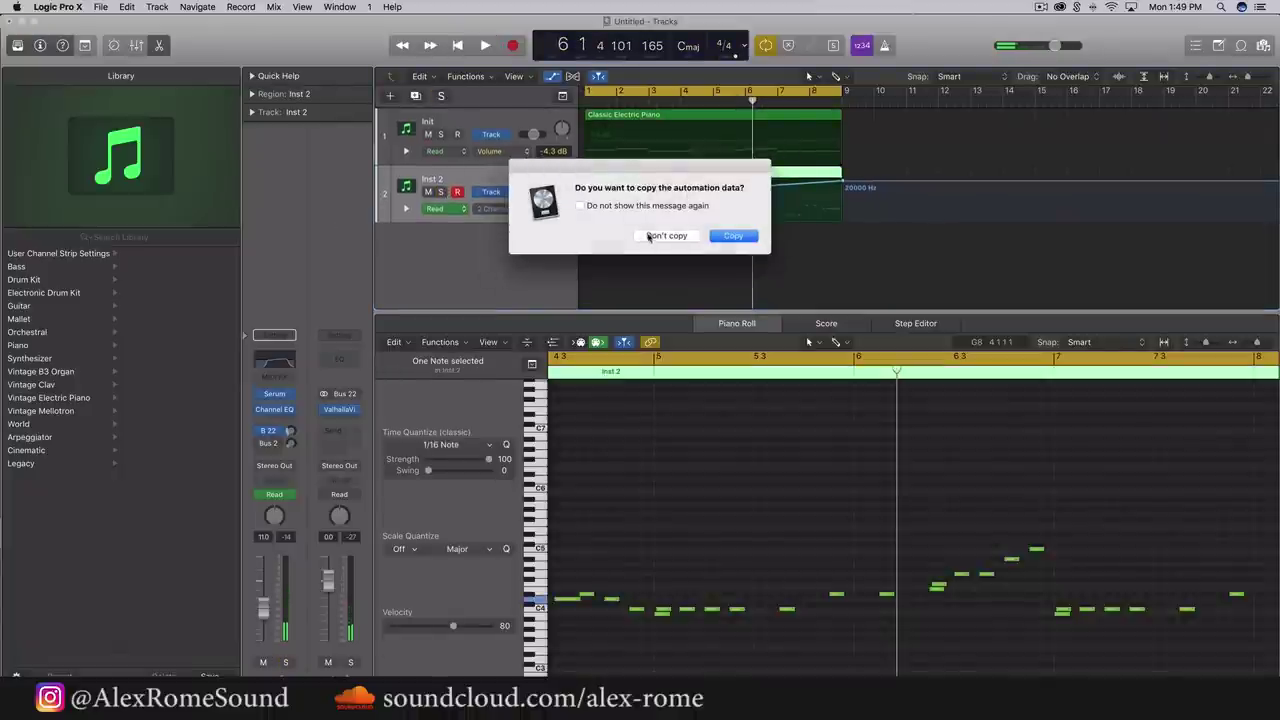
{"action": "left_click", "coordinate": [649, 236]}
{"action": "left_click", "coordinate": [786, 117]}
{"action": "key", "text": "super+r"}
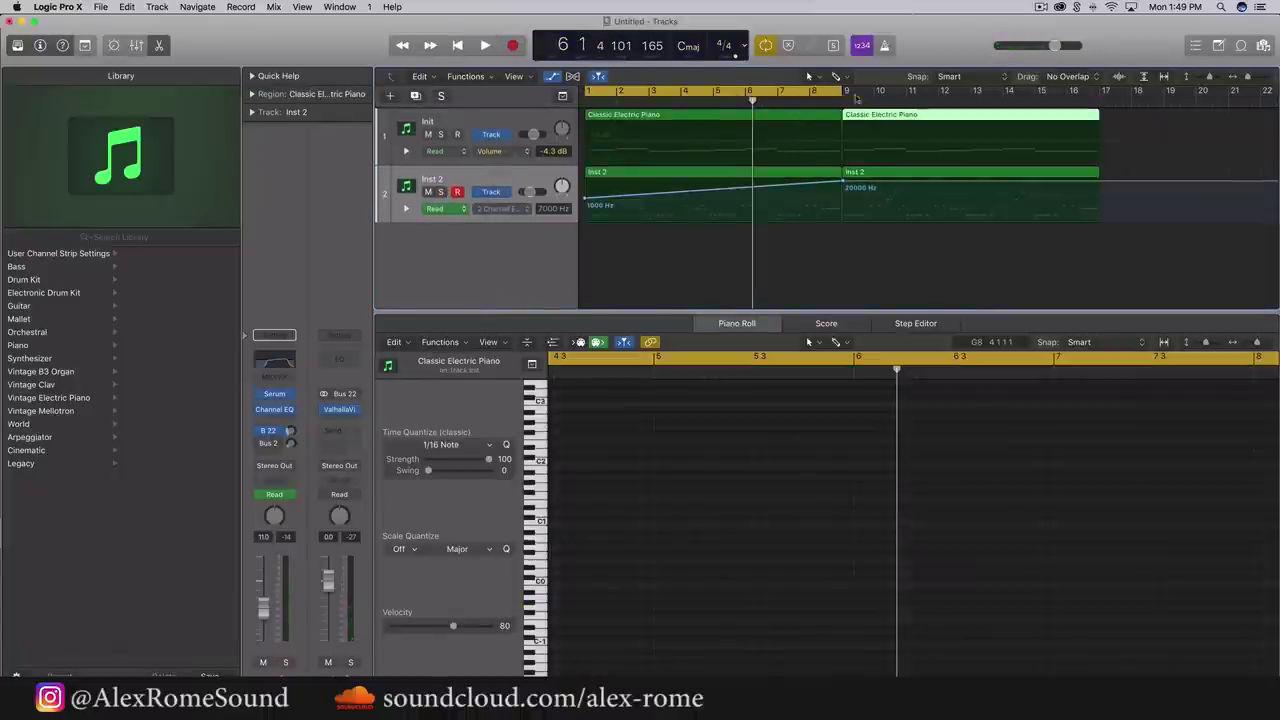
{"action": "left_click_drag", "start_coordinate": [843, 93], "coordinate": [1101, 94]}
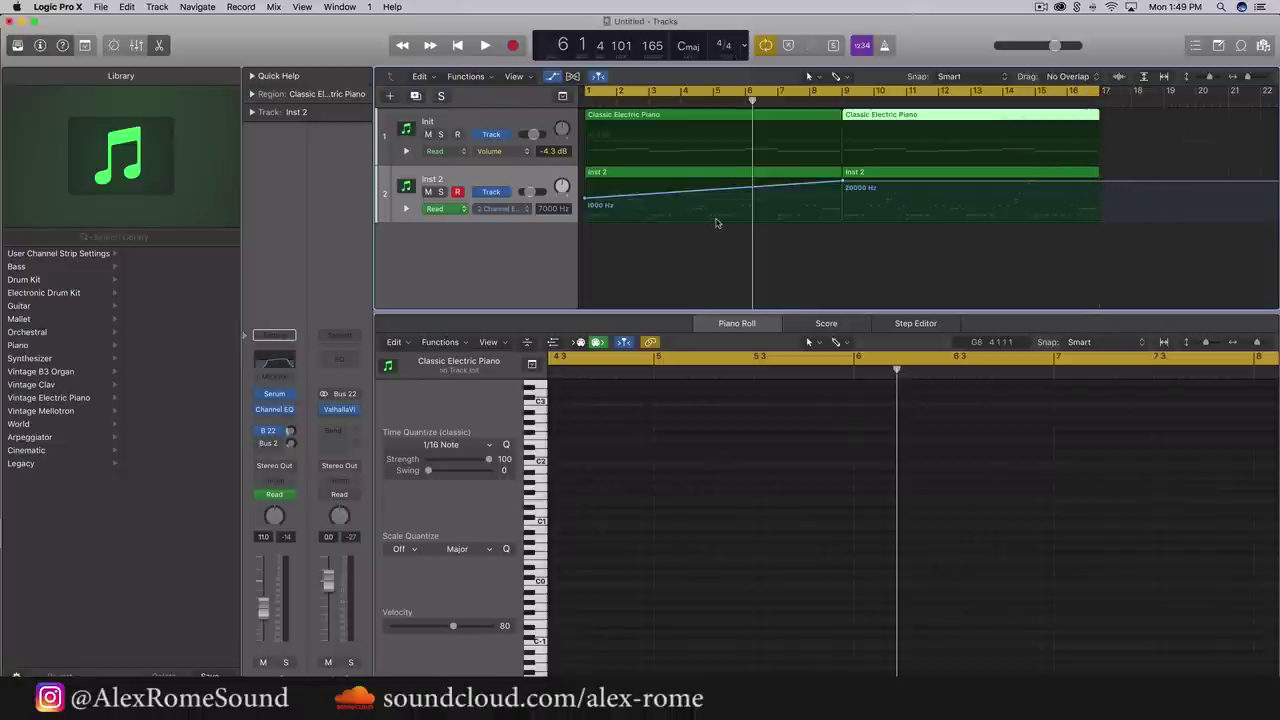
Duplicate the Inst 2 track with its plug-ins as a third track and hide the automation lanes
{"action": "scroll", "coordinate": [716, 223], "scroll_direction": "right", "scroll_amount": 1}
{"action": "scroll", "coordinate": [716, 222], "scroll_direction": "right", "scroll_amount": 2}
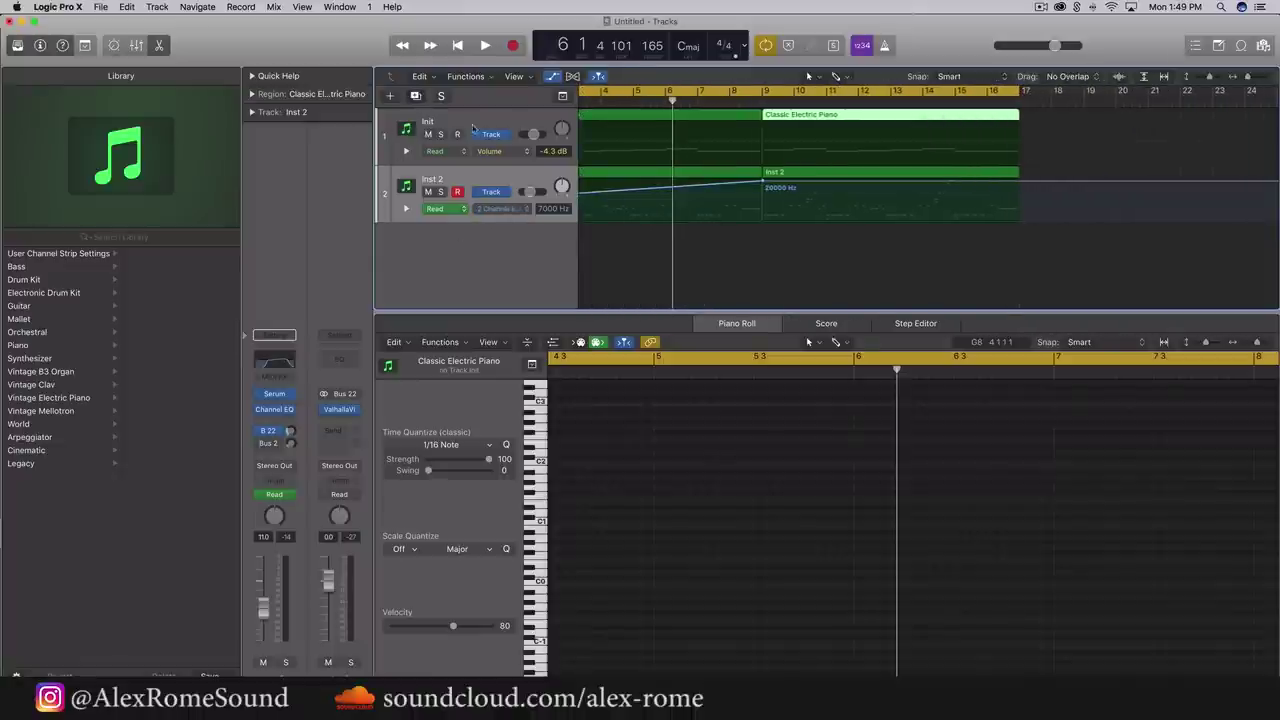
{"action": "key", "text": "super+d"}
{"action": "left_click", "coordinate": [553, 78]}
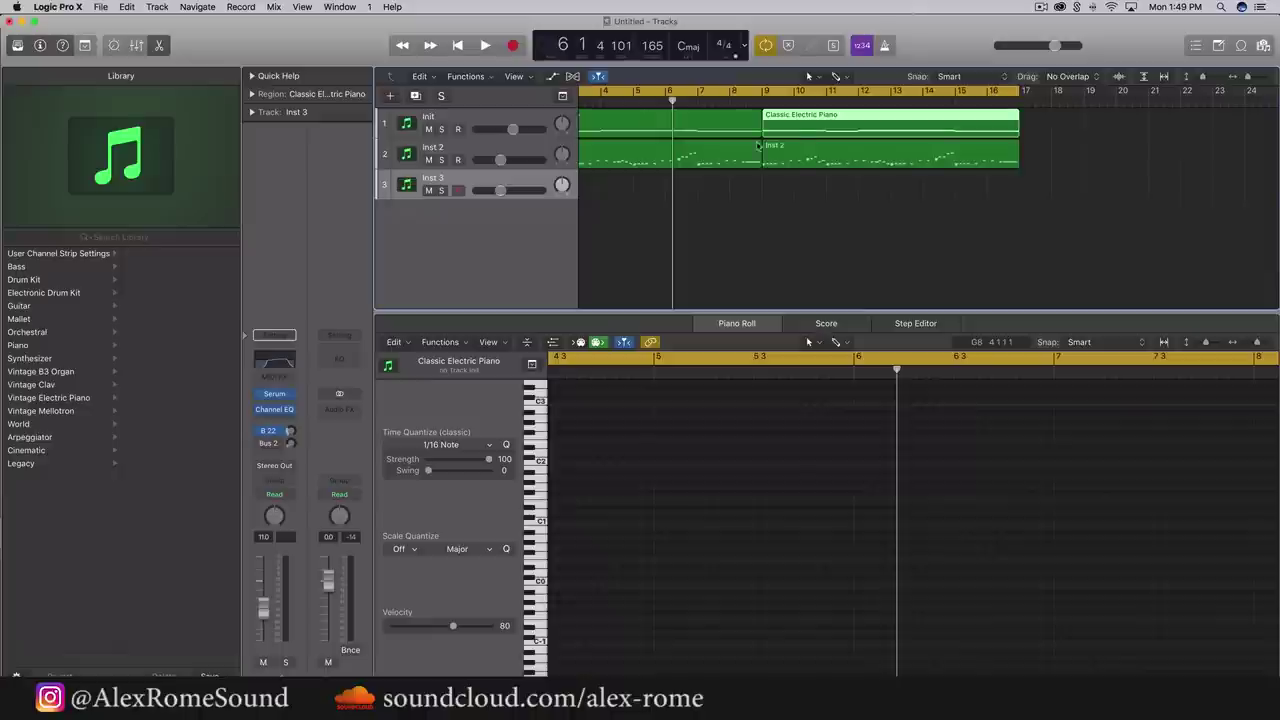
Repeat both Inst 2 regions from bar 17 onward, copying the automation data
{"action": "left_click_drag", "start_coordinate": [822, 187], "coordinate": [697, 168]}
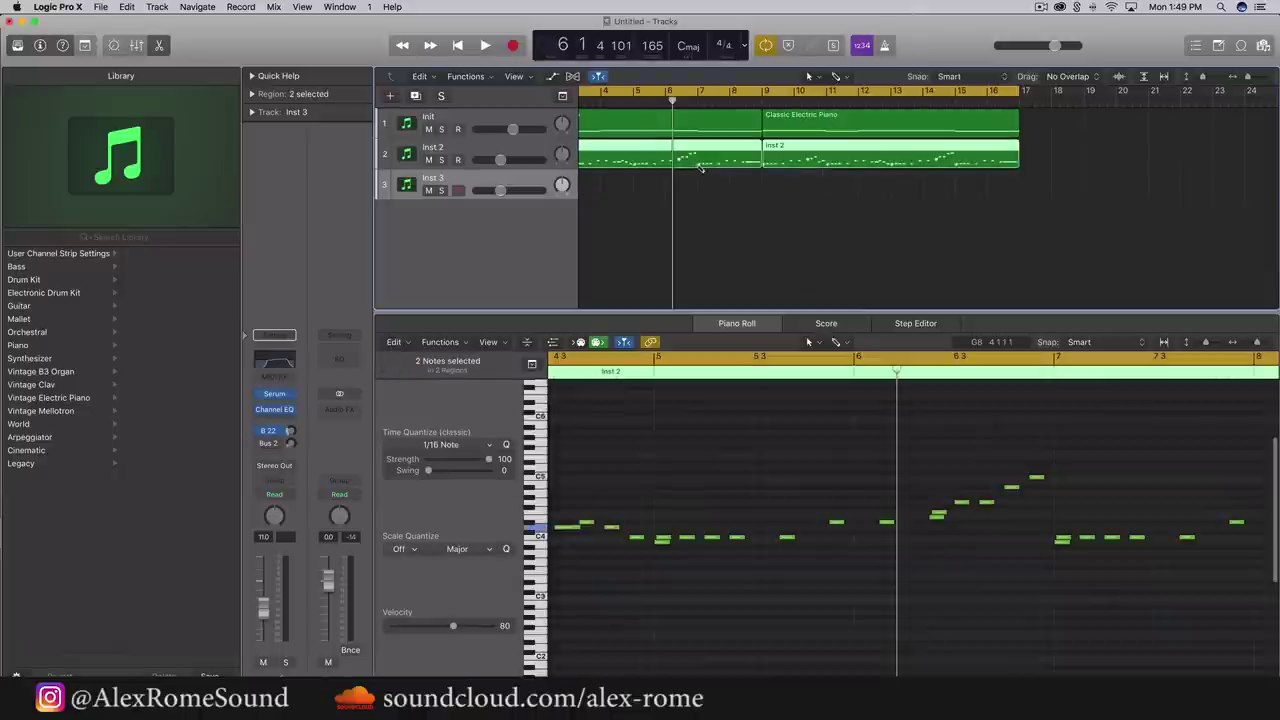
{"action": "key", "text": "super+r"}
{"action": "left_click", "coordinate": [720, 238]}
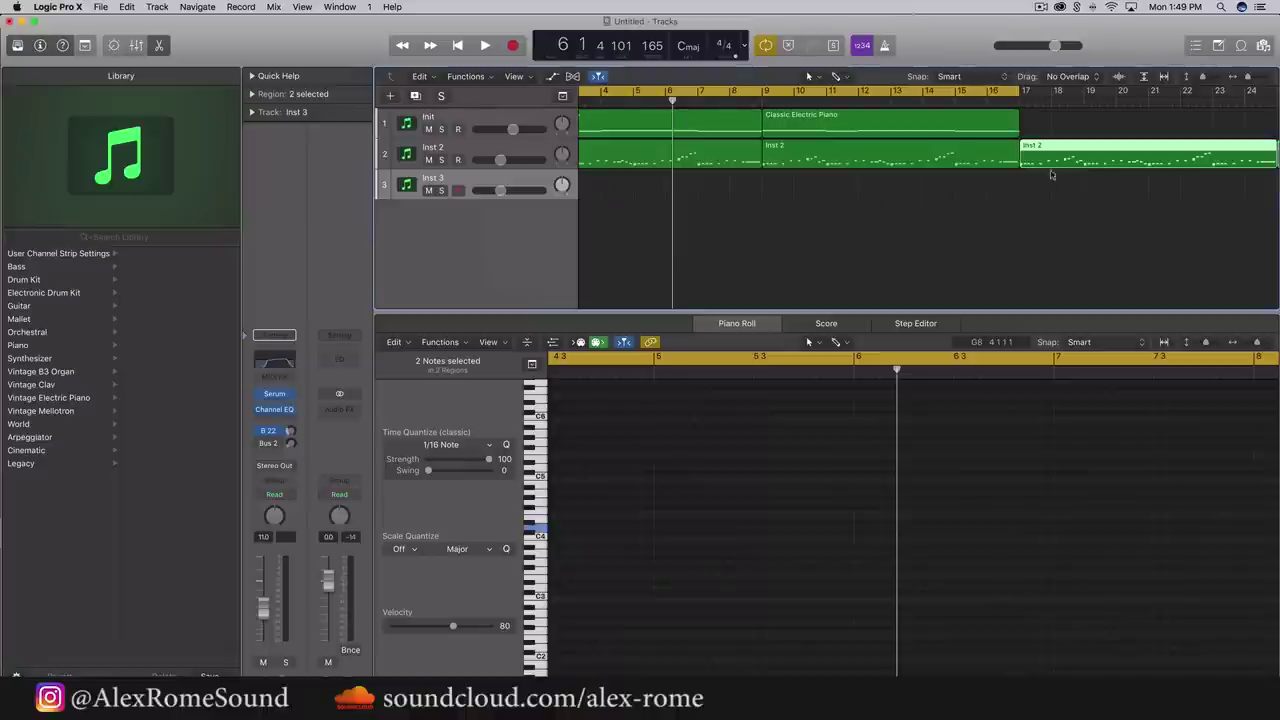
Move the two repeated regions onto the Inst 3 track so they start at bar 1, moving their track automation along
{"action": "left_click_drag", "start_coordinate": [1066, 156], "coordinate": [642, 228]}
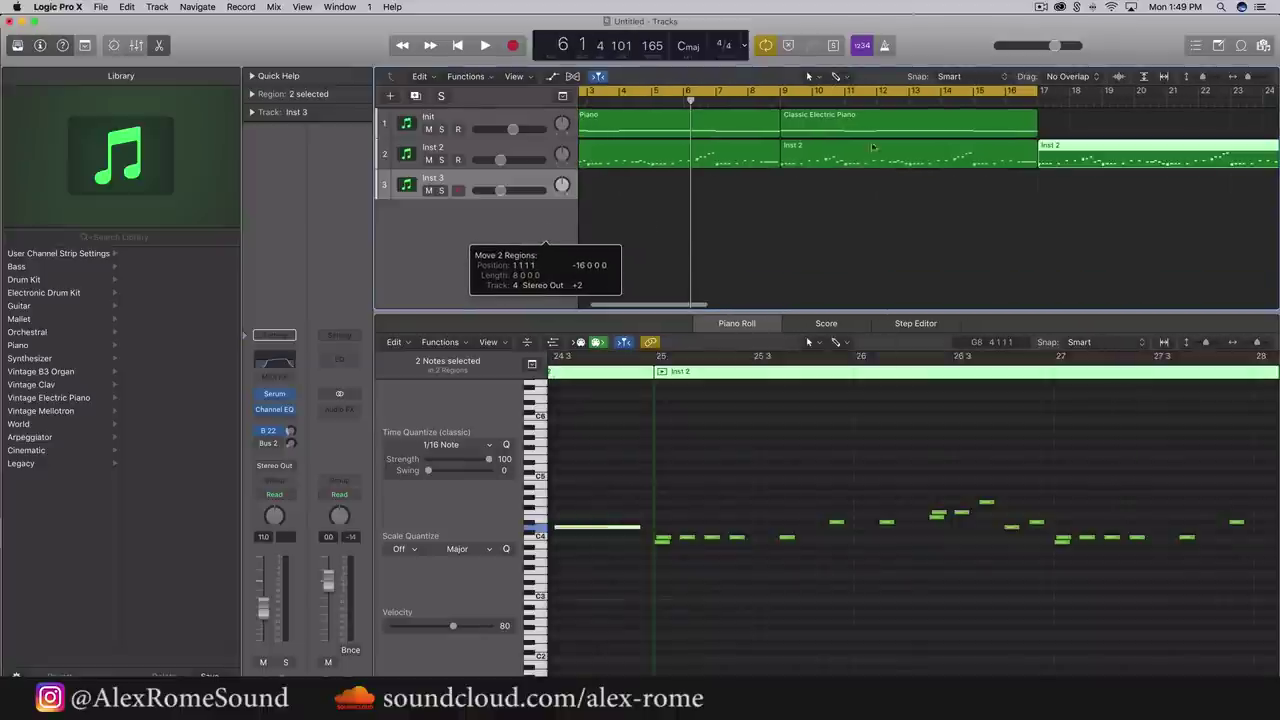
{"action": "left_click_drag", "start_coordinate": [545, 242], "coordinate": [633, 197]}
{"action": "left_click", "coordinate": [733, 239]}
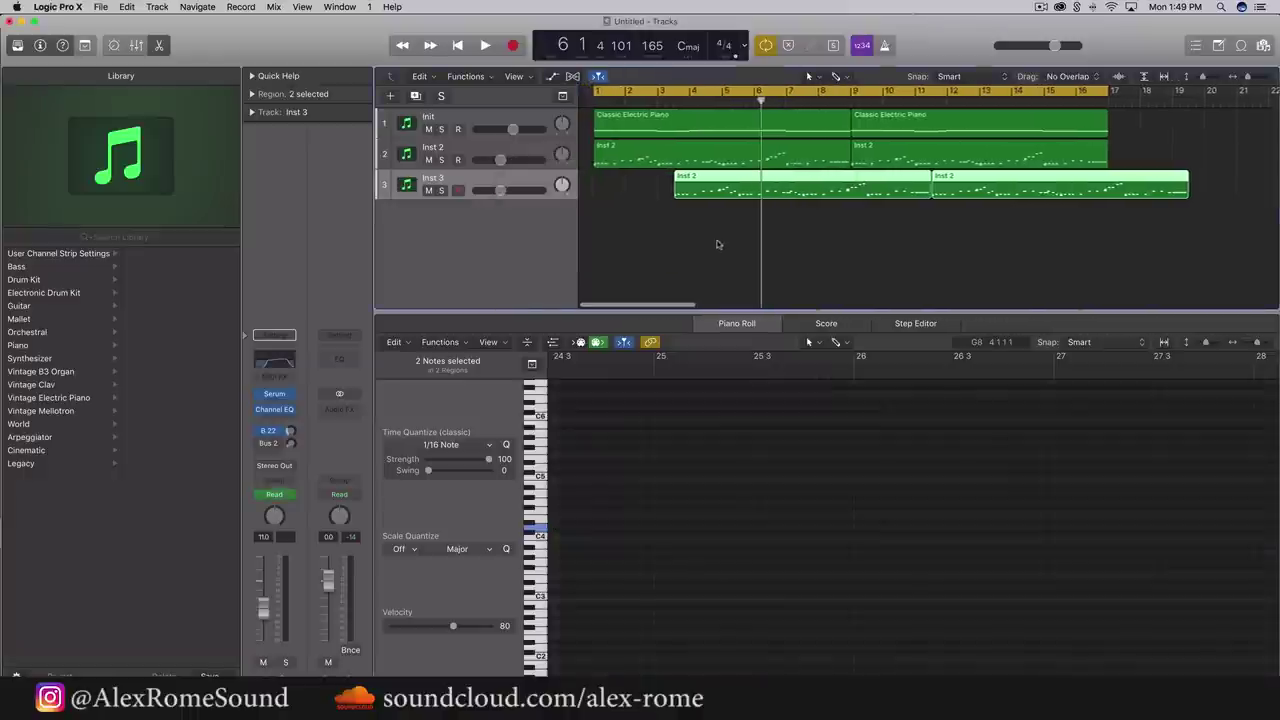
{"action": "left_click_drag", "start_coordinate": [716, 190], "coordinate": [640, 197]}
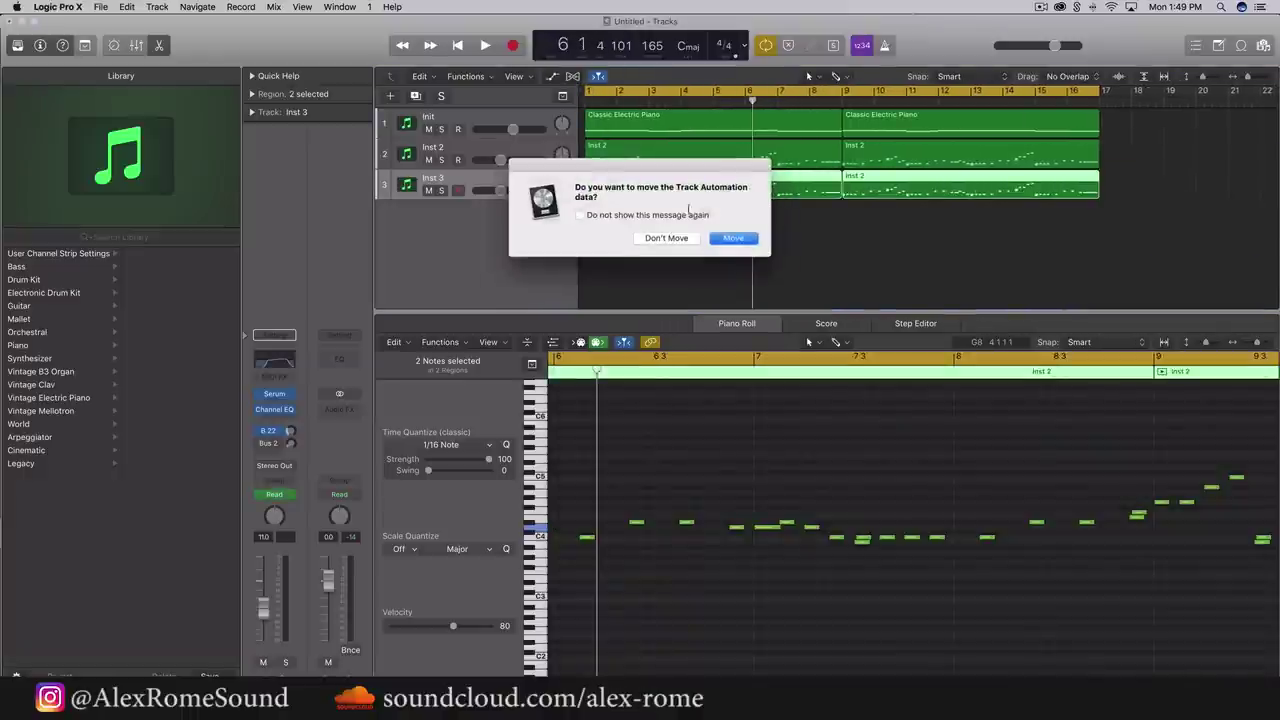
{"action": "left_click", "coordinate": [745, 237]}
{"action": "left_click", "coordinate": [787, 211]}
Delete the Inst 3 region covering bars 1 to 9 and set the cycle range to bars 9 to 17
{"action": "left_click", "coordinate": [757, 190]}
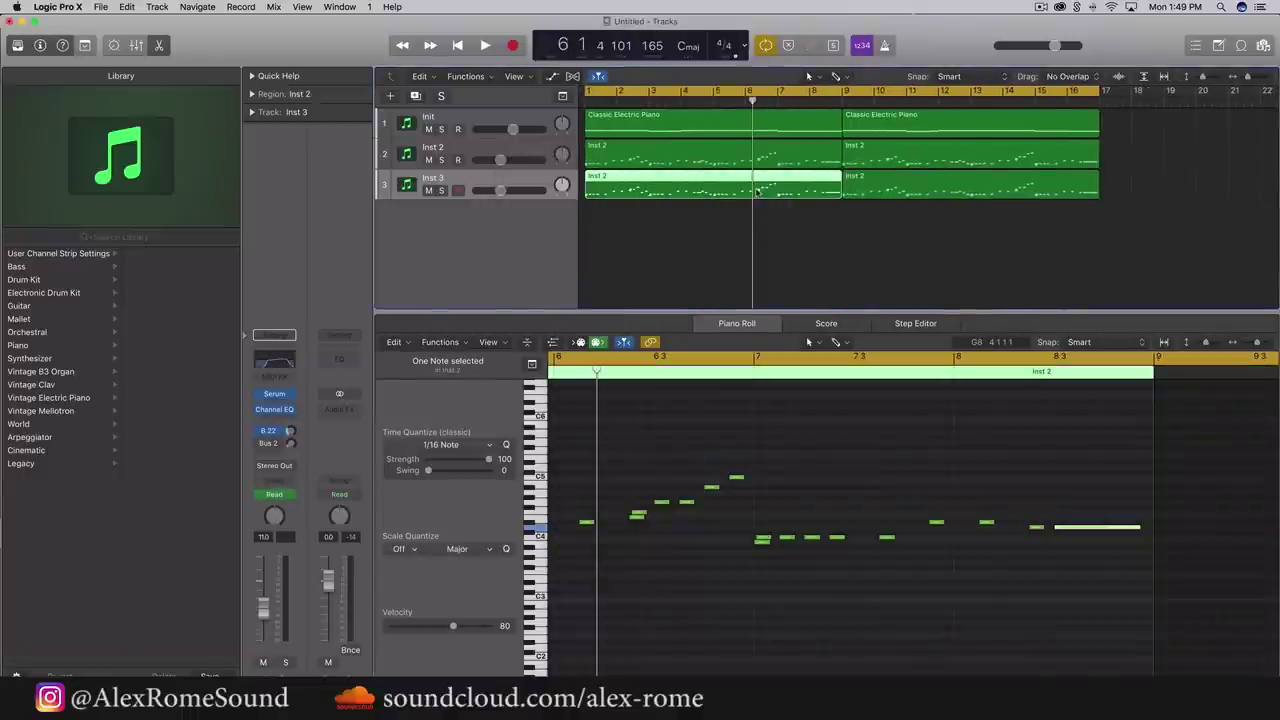
{"action": "key", "text": "Delete"}
{"action": "left_click", "coordinate": [739, 237]}
{"action": "scroll", "coordinate": [789, 239], "scroll_direction": "right", "scroll_amount": 5}
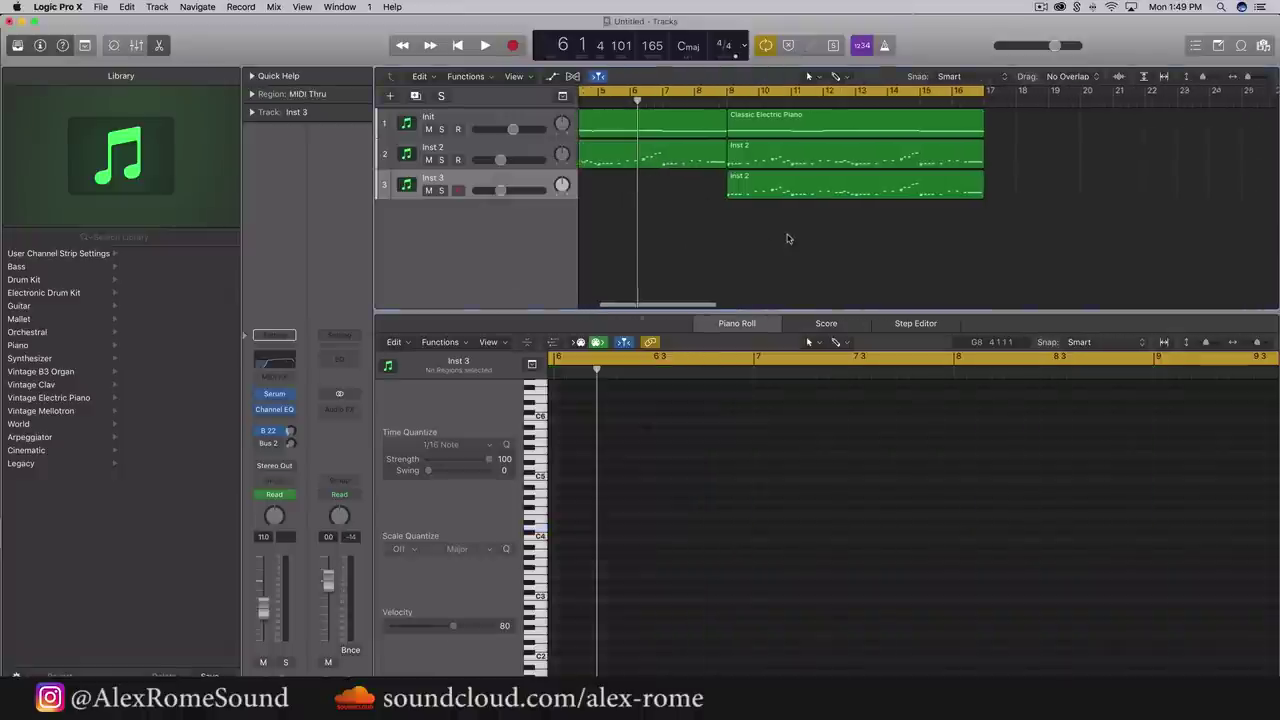
{"action": "left_click_drag", "start_coordinate": [686, 101], "coordinate": [938, 100]}
Audition the Inst 3 track in solo while reviewing its Serum settings, then take it out of solo
{"action": "left_click", "coordinate": [441, 190]}
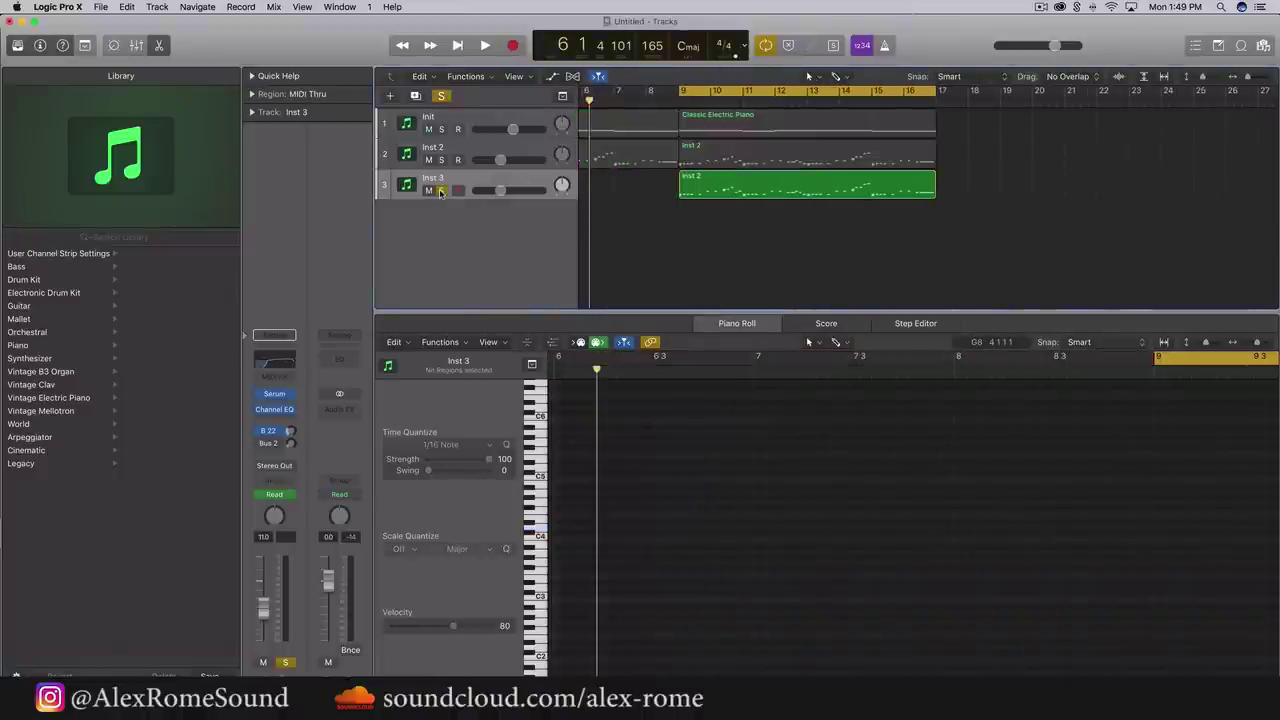
{"action": "key", "text": "space"}
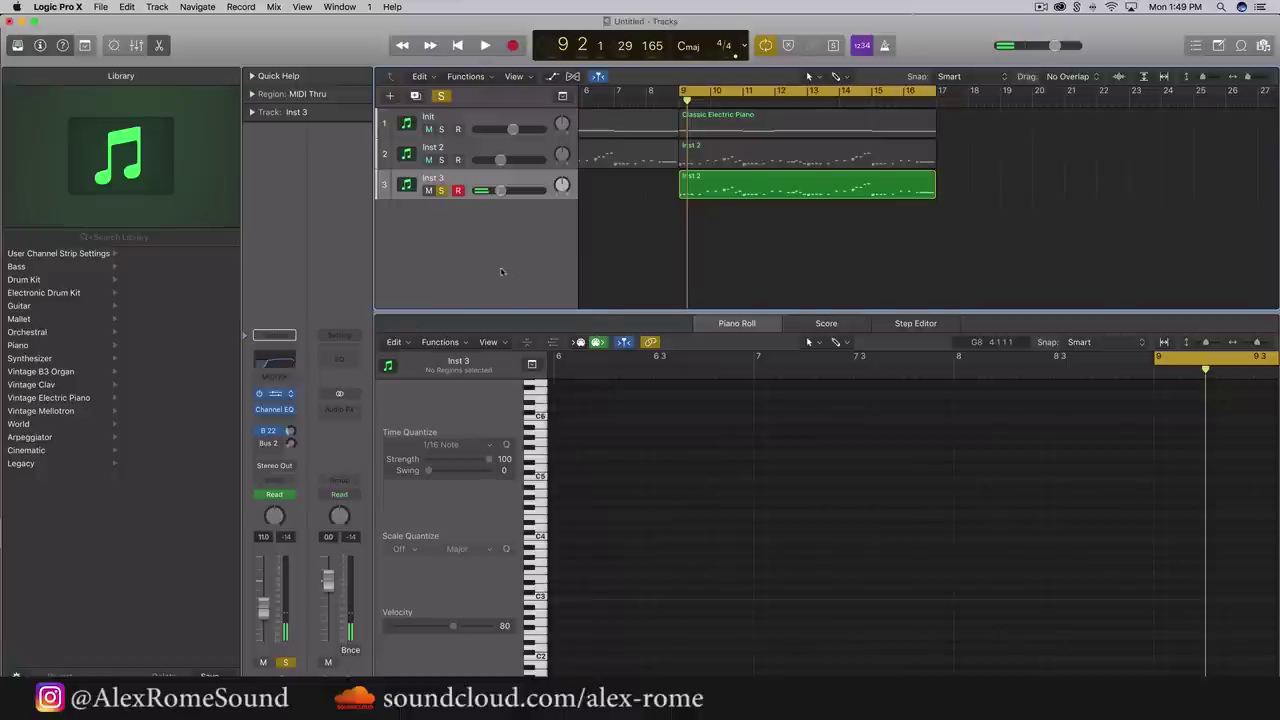
{"action": "left_click", "coordinate": [276, 395]}
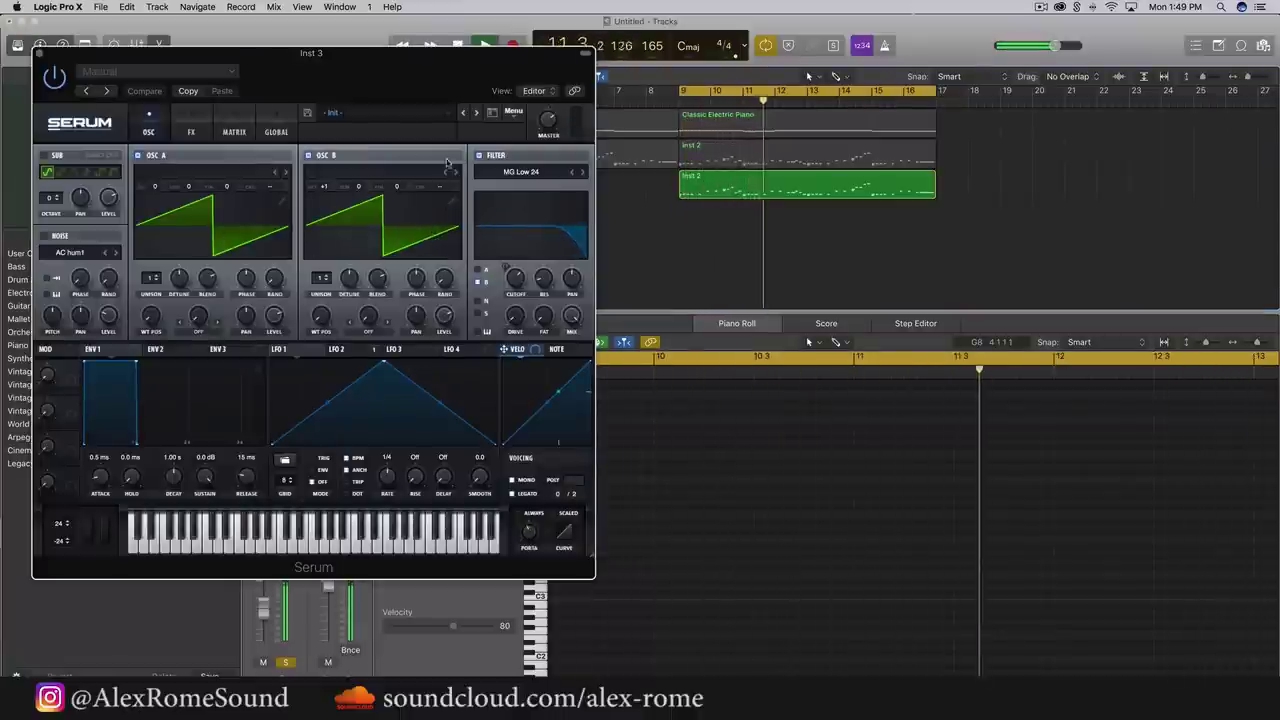
{"action": "left_click", "coordinate": [40, 55]}
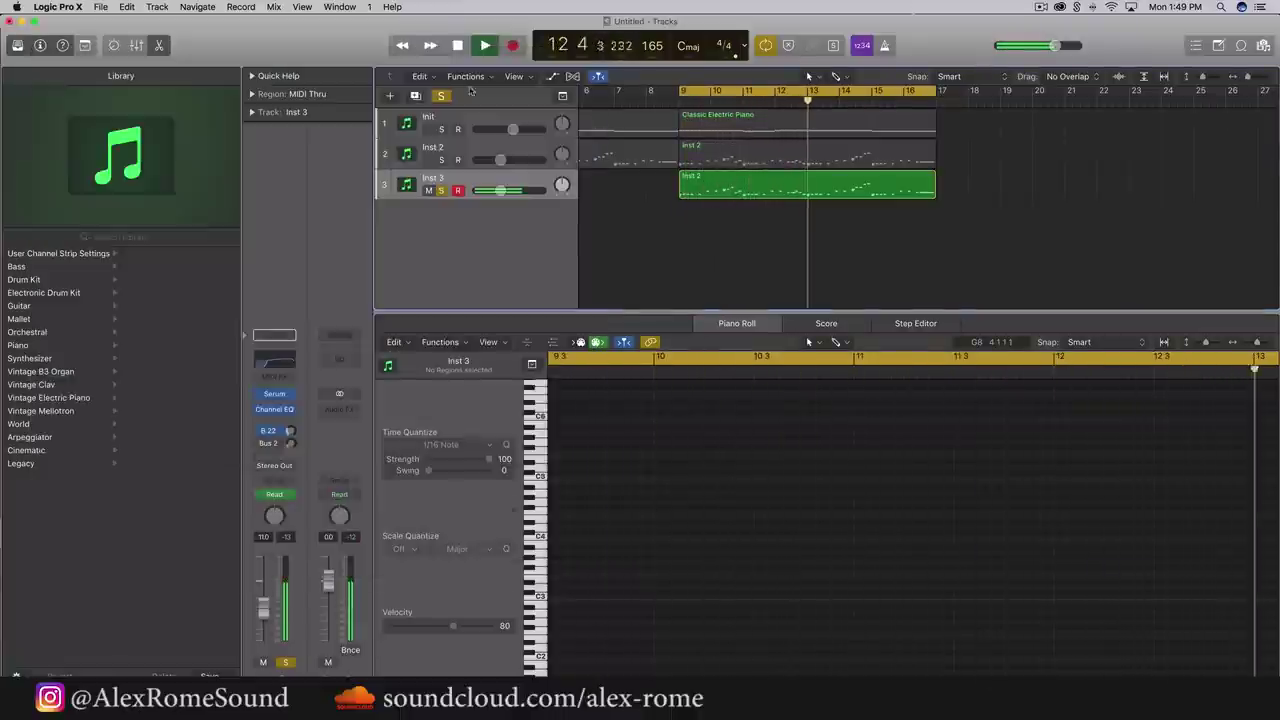
{"action": "left_click", "coordinate": [441, 189]}
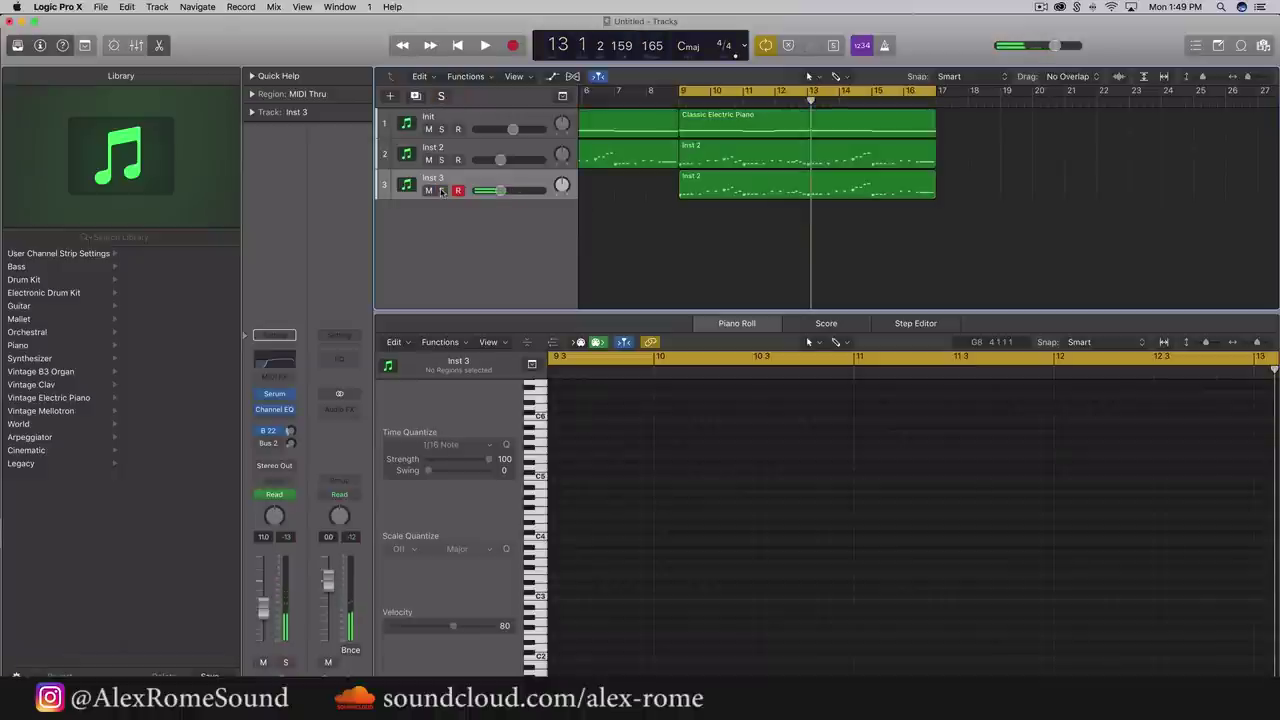
Shift the cycle range to bars 4 to 20 and play all three tracks together from bar 4
{"action": "scroll", "coordinate": [823, 212], "scroll_direction": "left", "scroll_amount": 5}
{"action": "left_click_drag", "start_coordinate": [691, 93], "coordinate": [1197, 125]}
{"action": "key", "text": "space"}
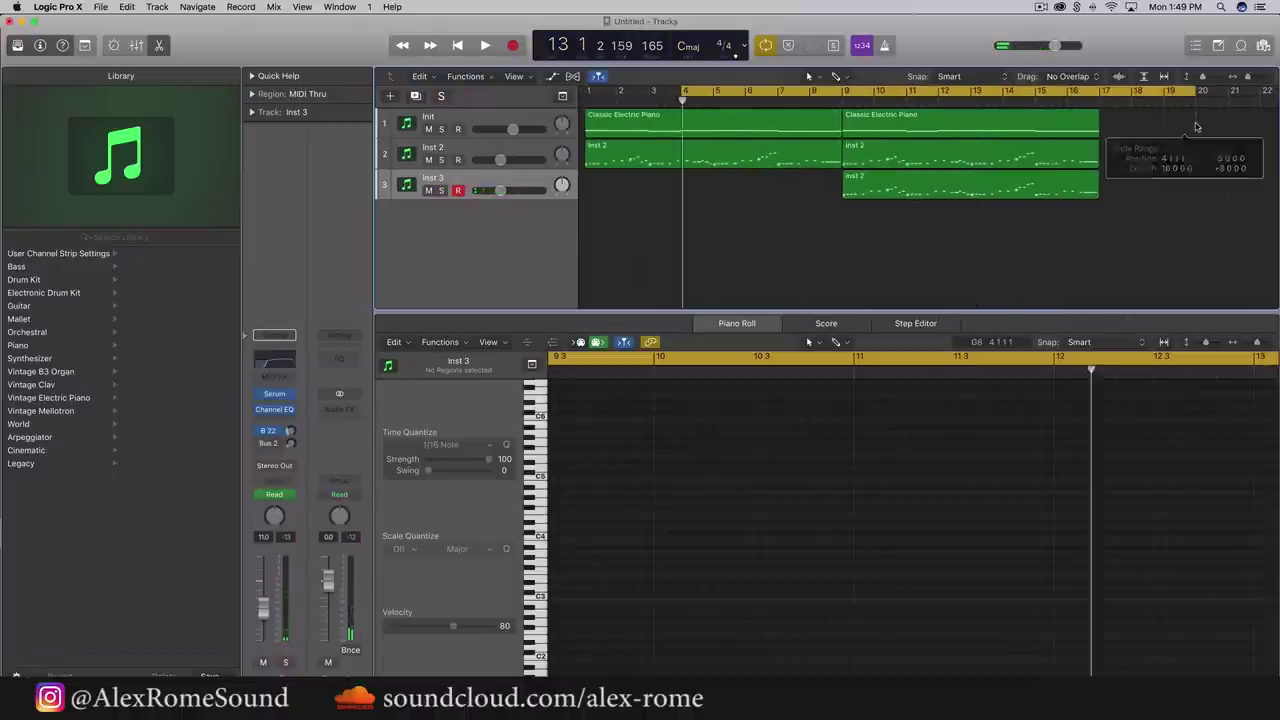
{"action": "scroll", "coordinate": [714, 188], "scroll_direction": "right", "scroll_amount": 2}
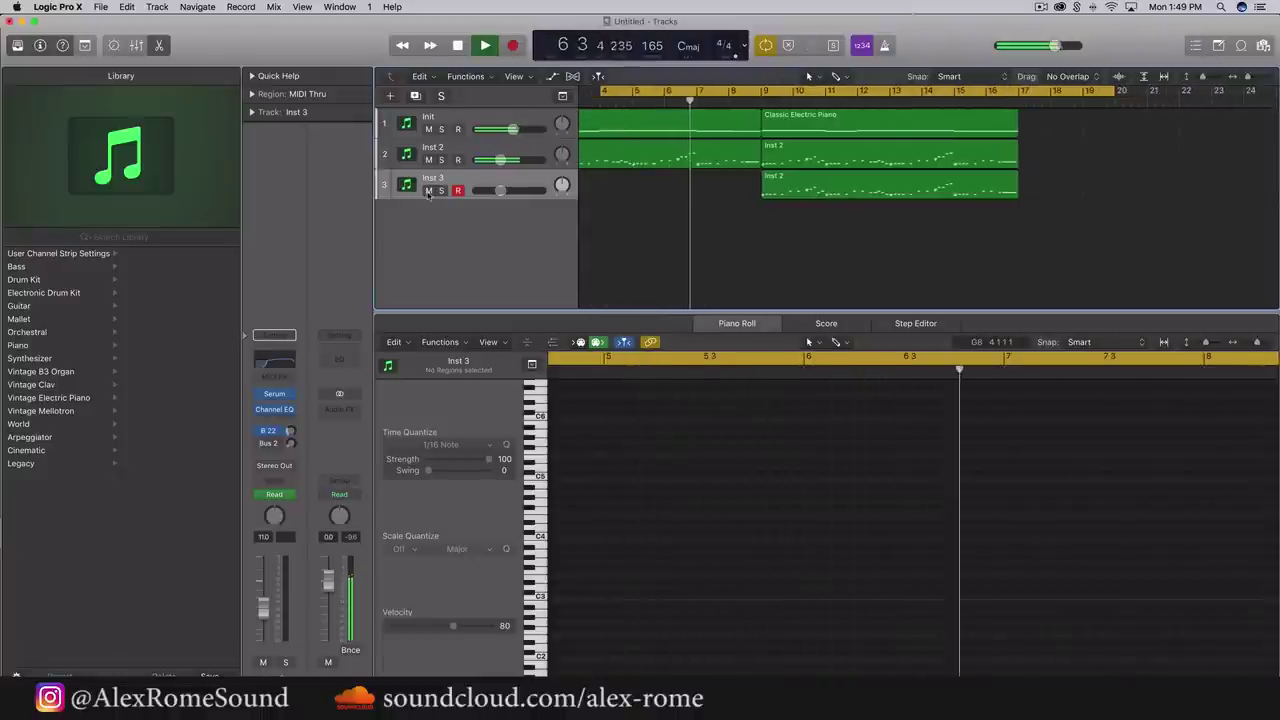
Mute the Inst 3 track to hear the first two tracks alone up to bar 9, then stop playback
{"action": "left_click", "coordinate": [428, 190]}
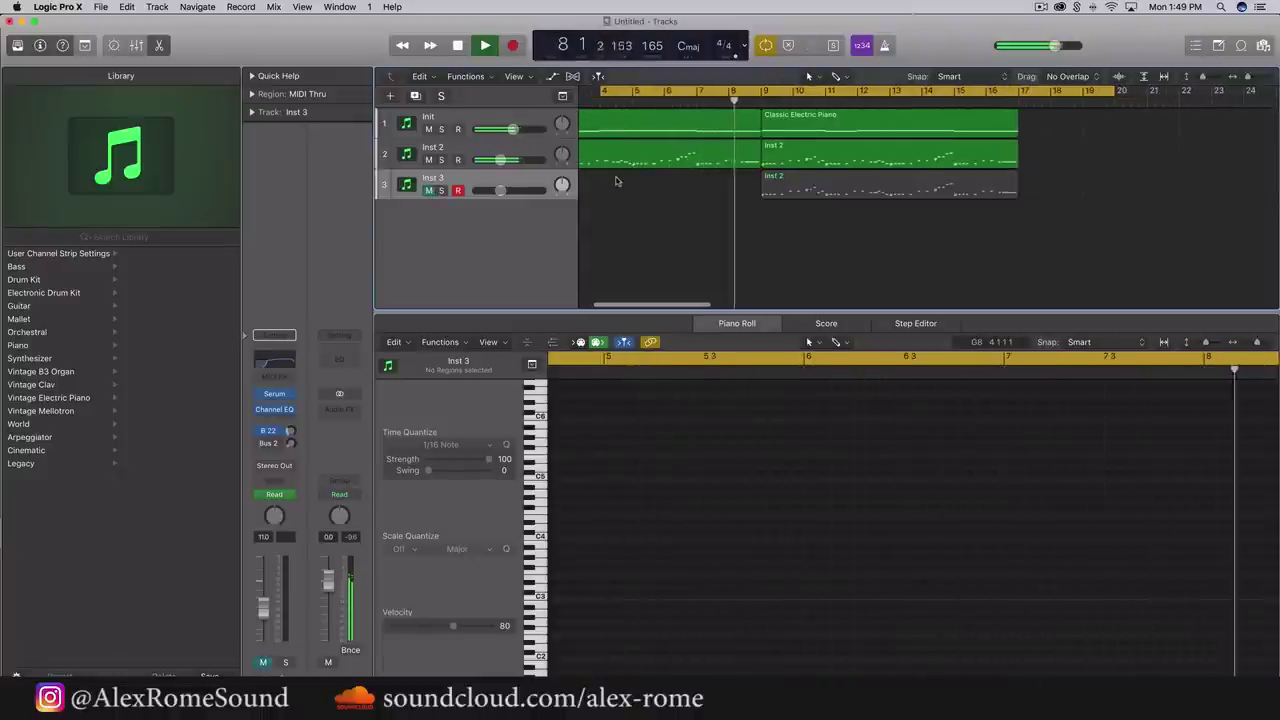
{"action": "scroll", "coordinate": [616, 181], "scroll_direction": "right", "scroll_amount": 1}
{"action": "key", "text": "space"}
Show the track automation, display Inst 2's Serum Pitch Bend, and flatten it to 0.00 across both regions
{"action": "left_click", "coordinate": [552, 76]}
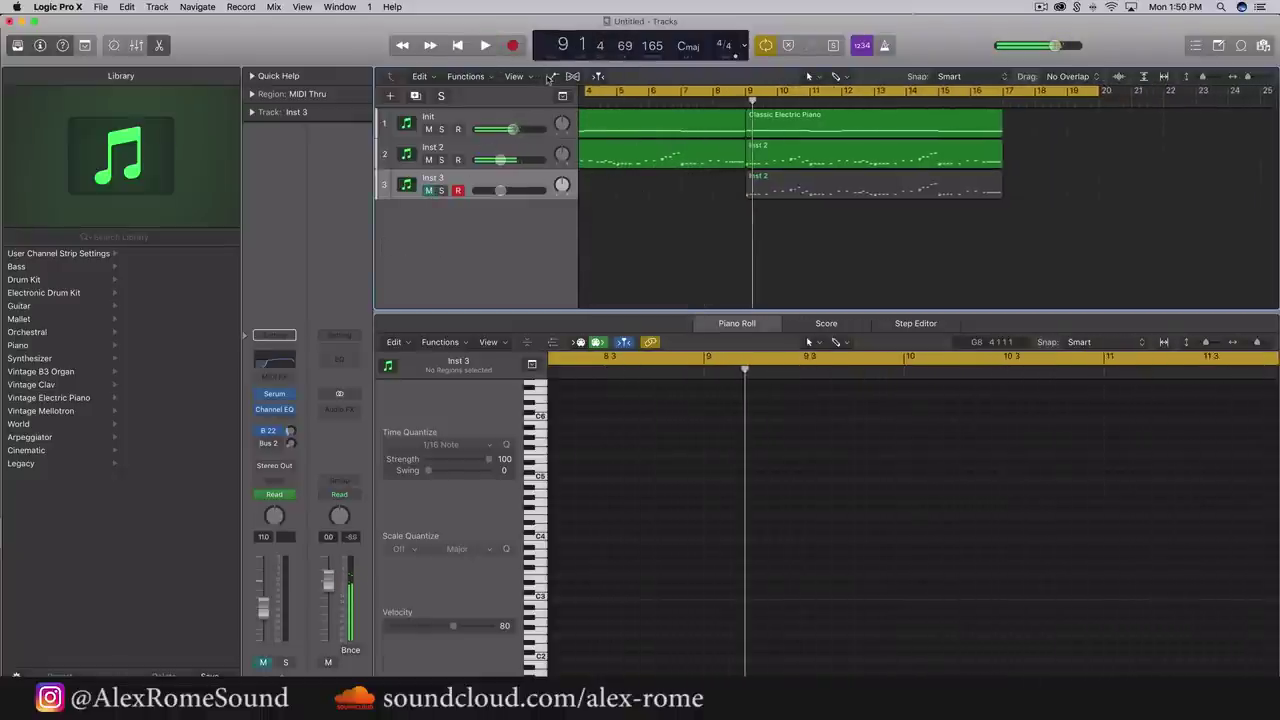
{"action": "left_click", "coordinate": [515, 210]}
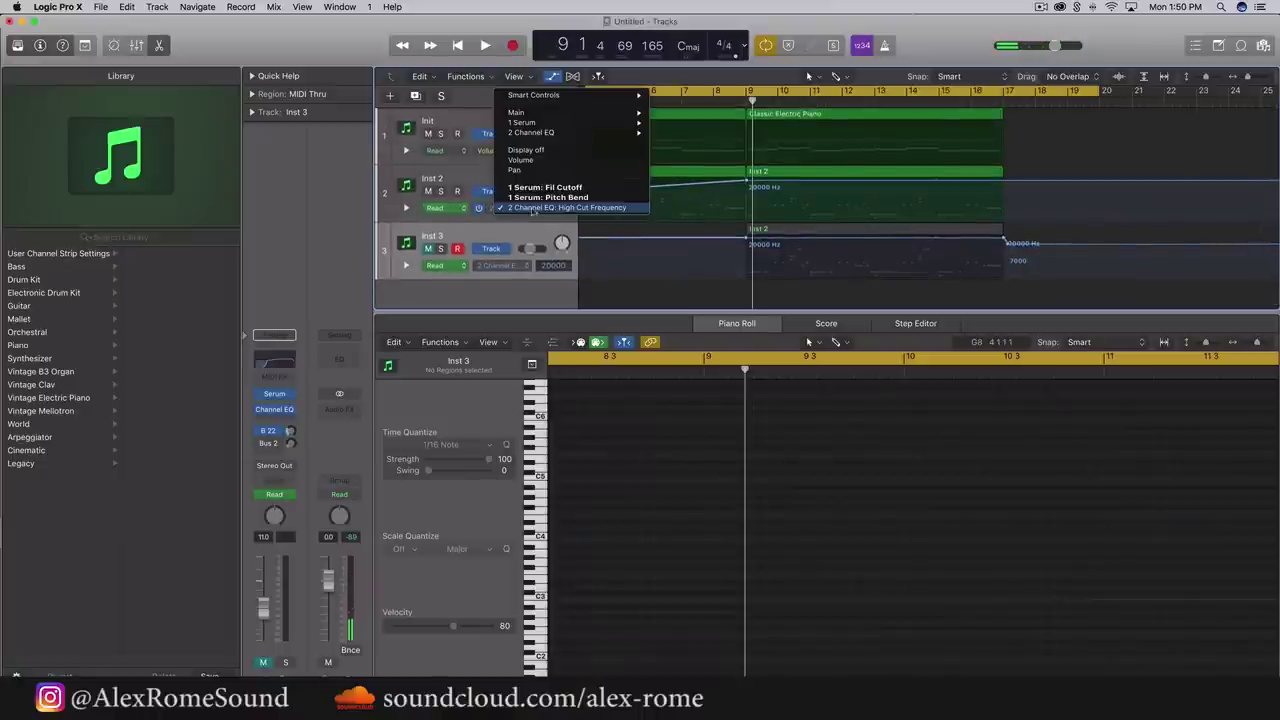
{"action": "left_click", "coordinate": [561, 188]}
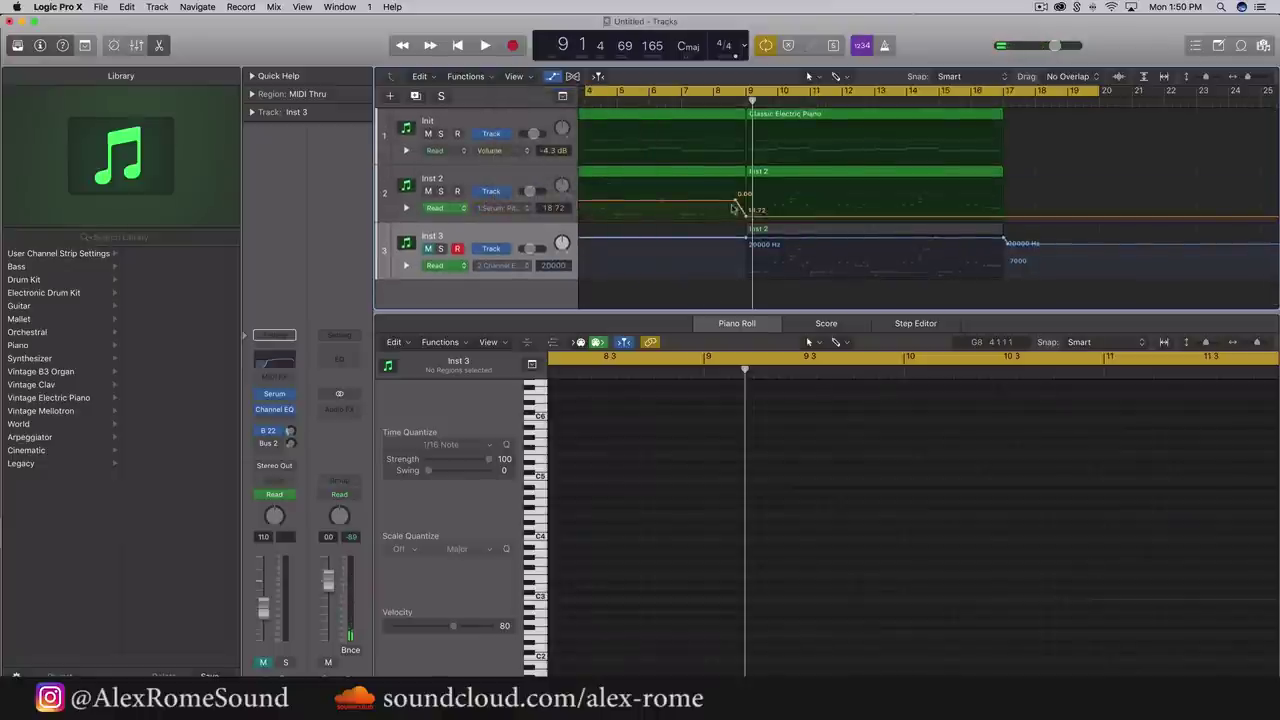
{"action": "left_click_drag", "start_coordinate": [737, 204], "coordinate": [1043, 202]}
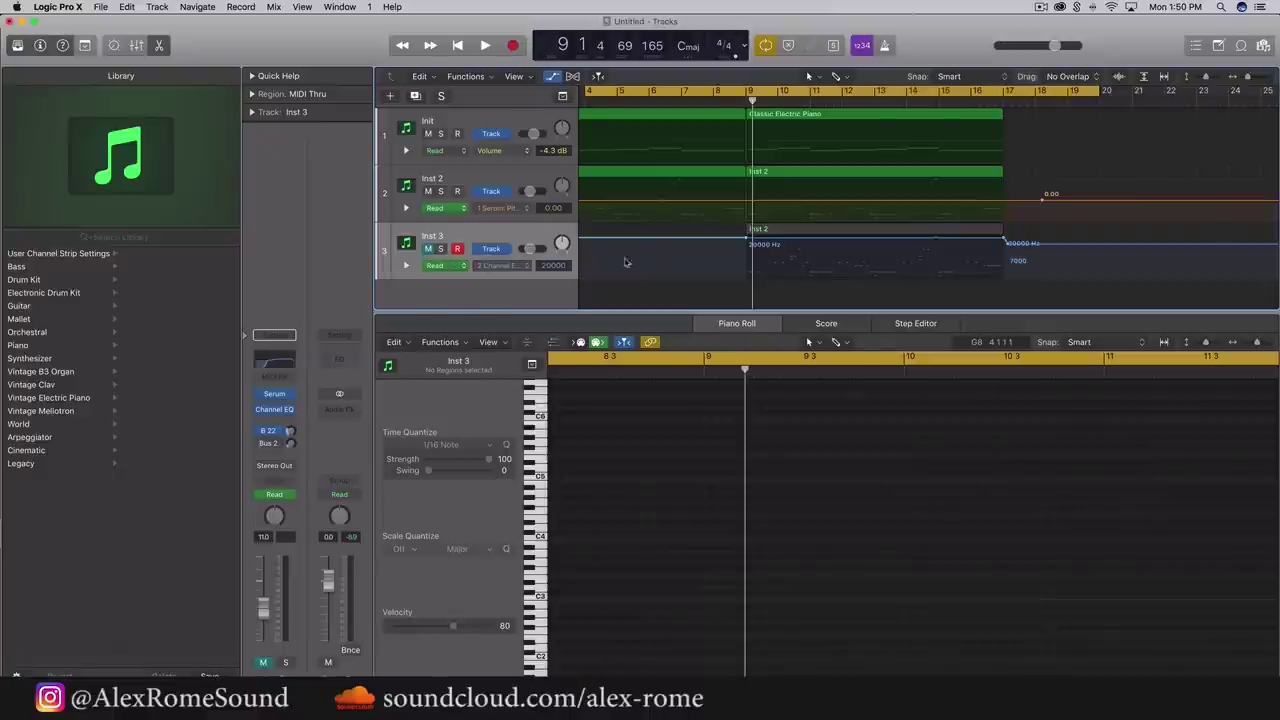
Display Inst 3's Serum Pitch Bend automation and flatten it to 0.00 across its region
{"action": "left_click", "coordinate": [533, 265]}
{"action": "left_click", "coordinate": [715, 252]}
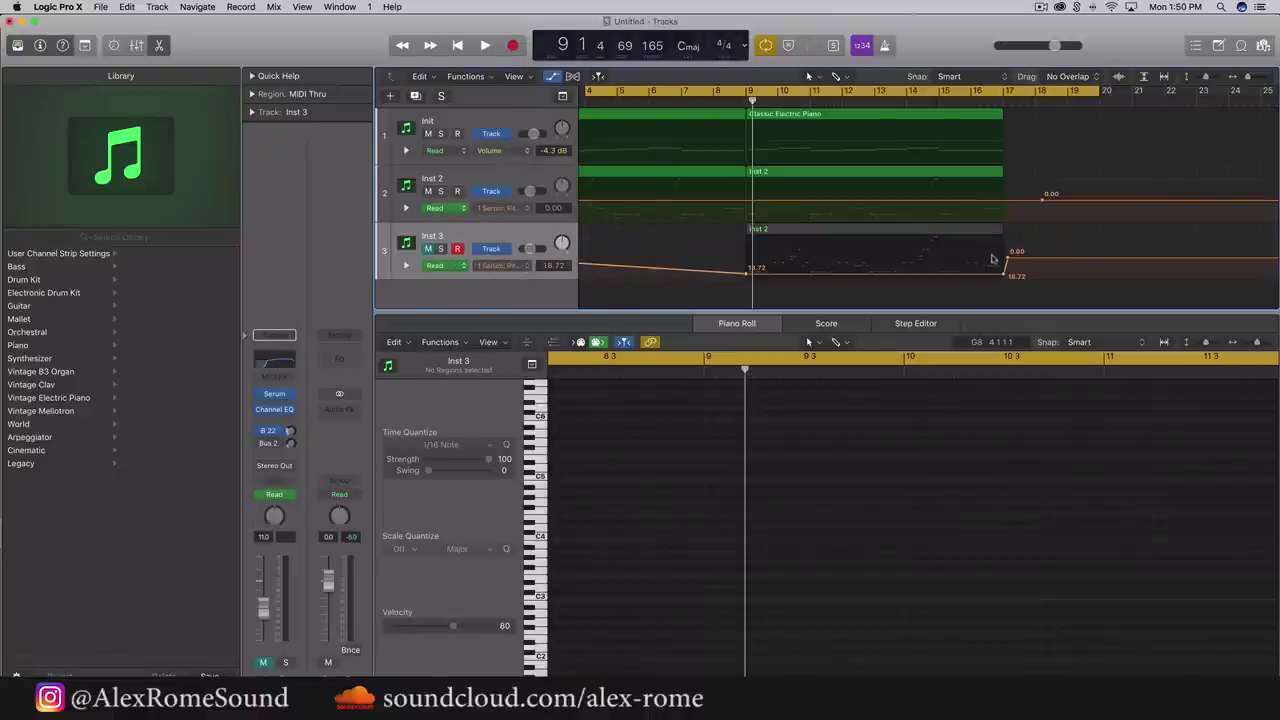
{"action": "left_click_drag", "start_coordinate": [1008, 262], "coordinate": [700, 255]}
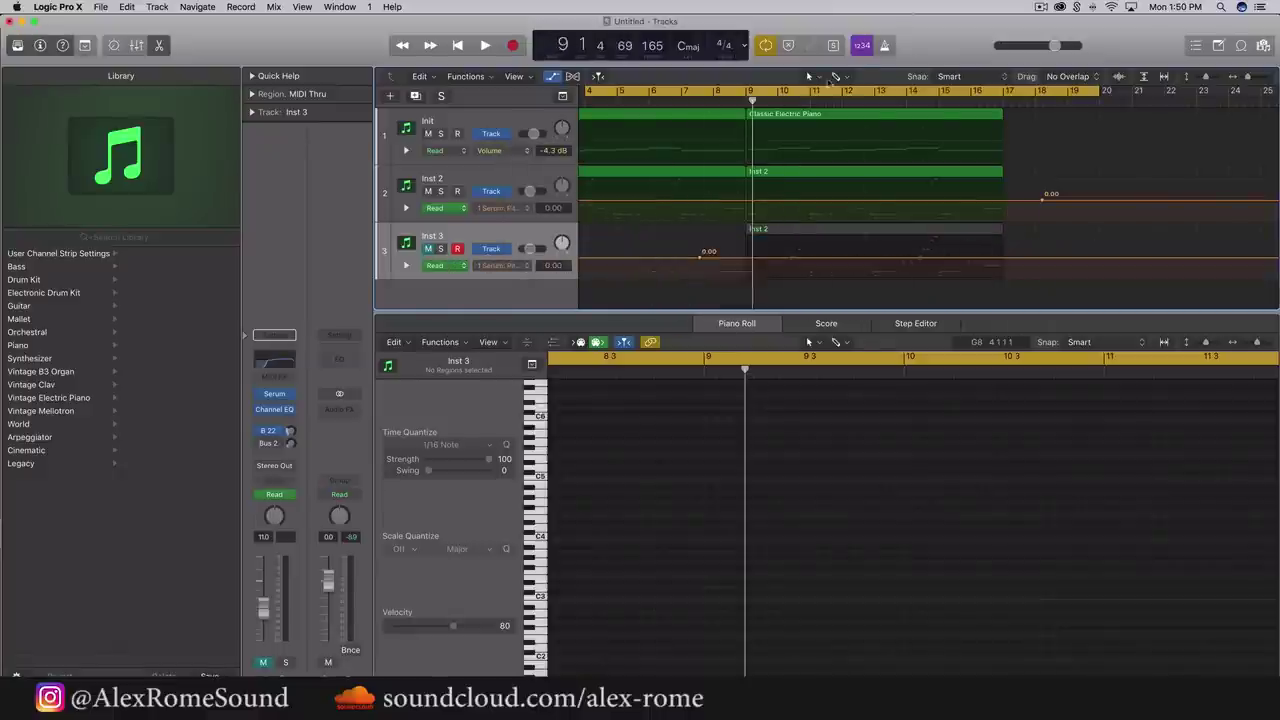
Start the cycle range at bar 9, play Inst 3 in solo, and open its Serum instrument
{"action": "left_click_drag", "start_coordinate": [747, 92], "coordinate": [1130, 94]}
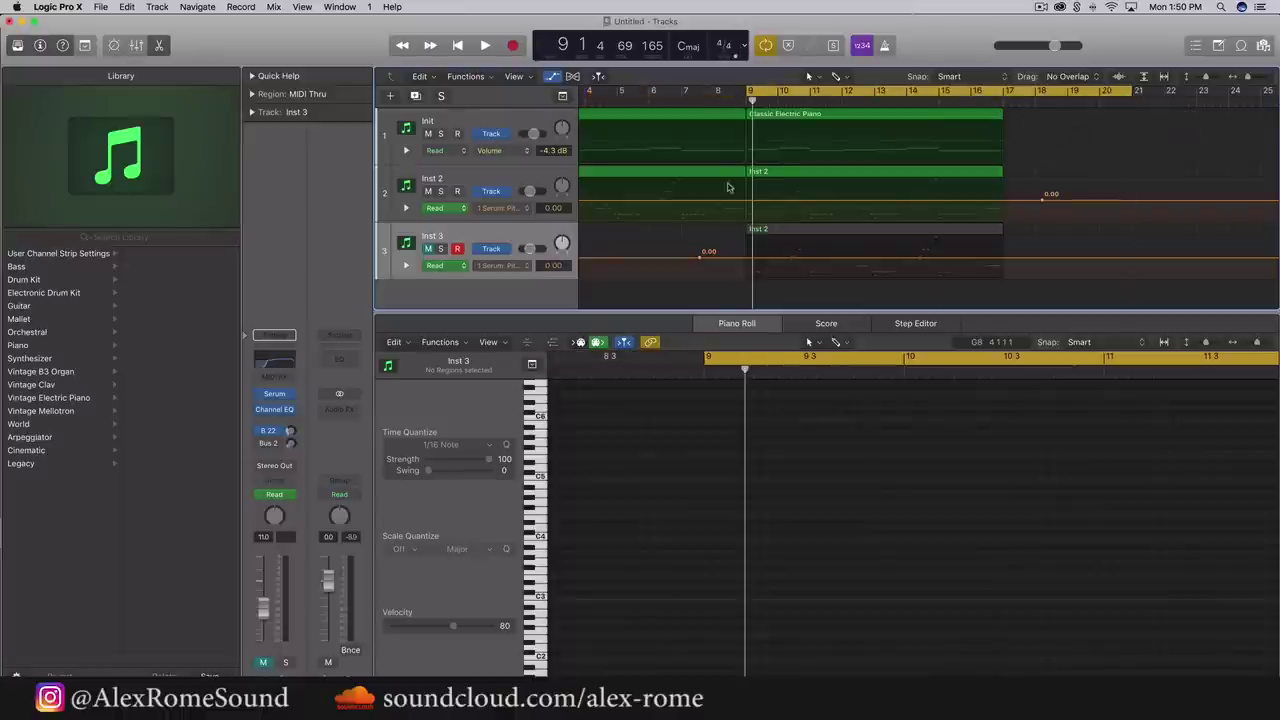
{"action": "left_click", "coordinate": [440, 249]}
{"action": "key", "text": "space"}
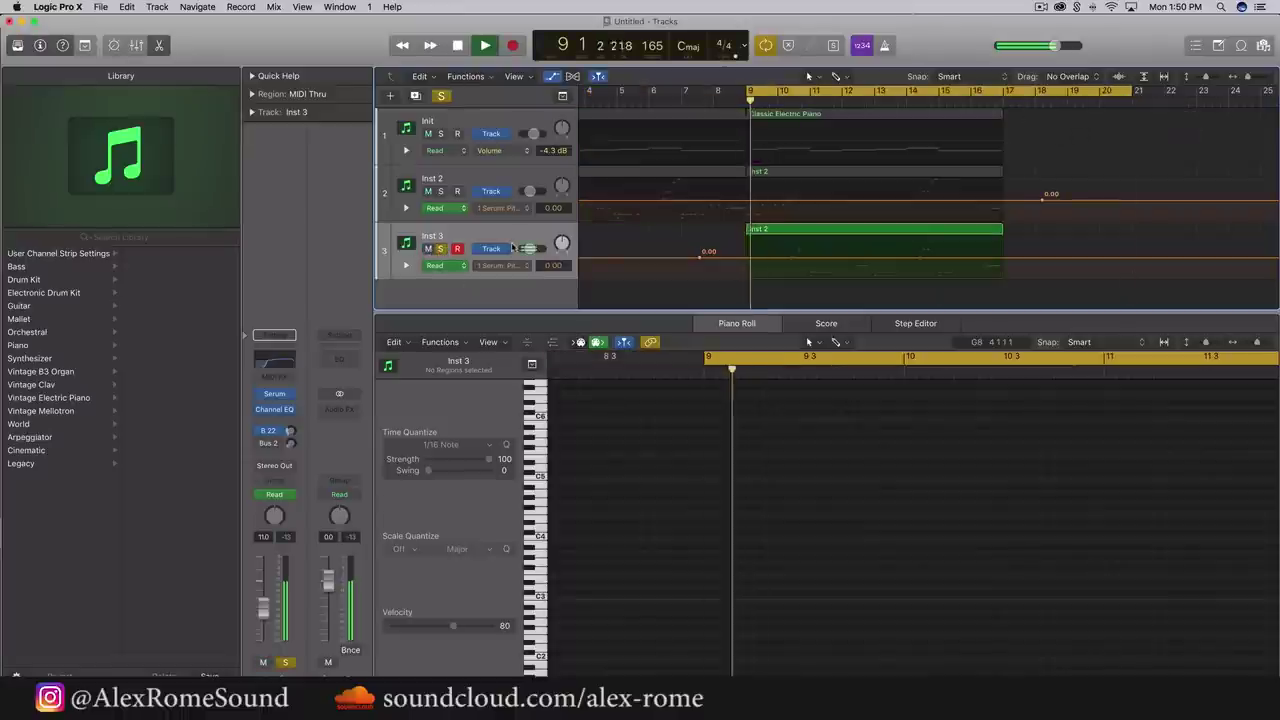
{"action": "left_click", "coordinate": [276, 394]}
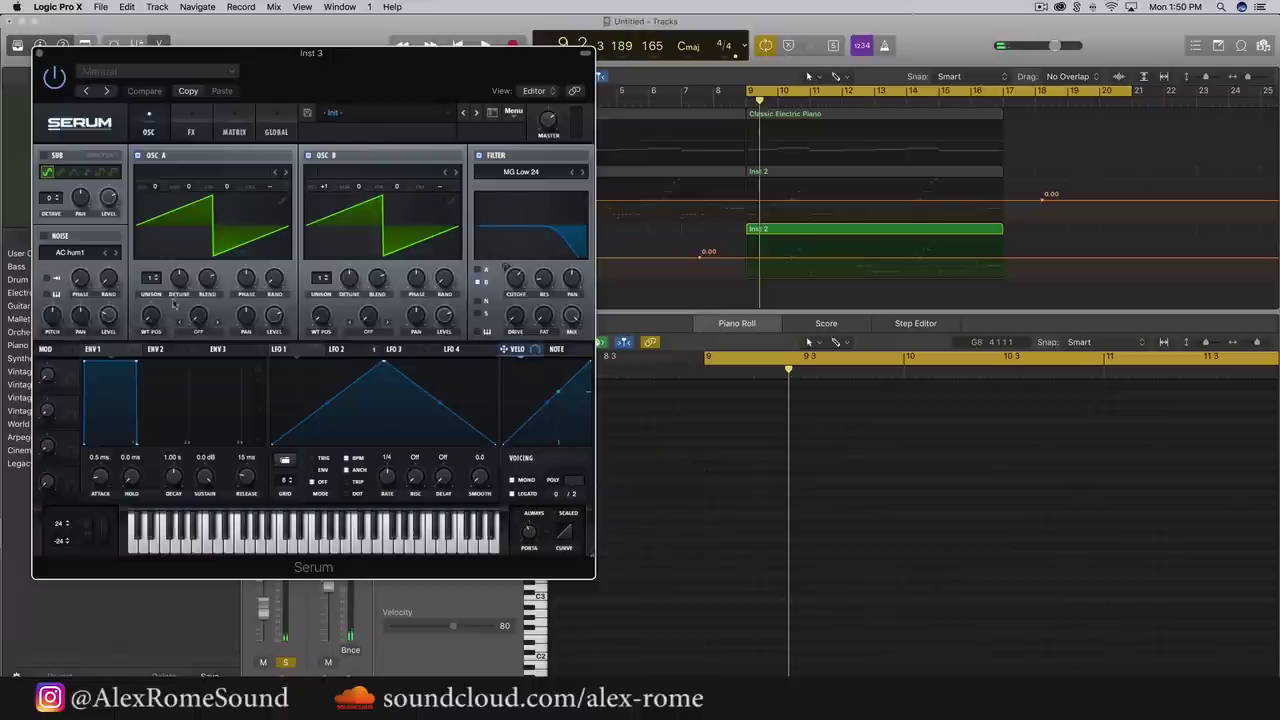
Change the wavetables of both Osc A and Osc B in Inst 3's Serum to Basic Mini
{"action": "left_click", "coordinate": [285, 173]}
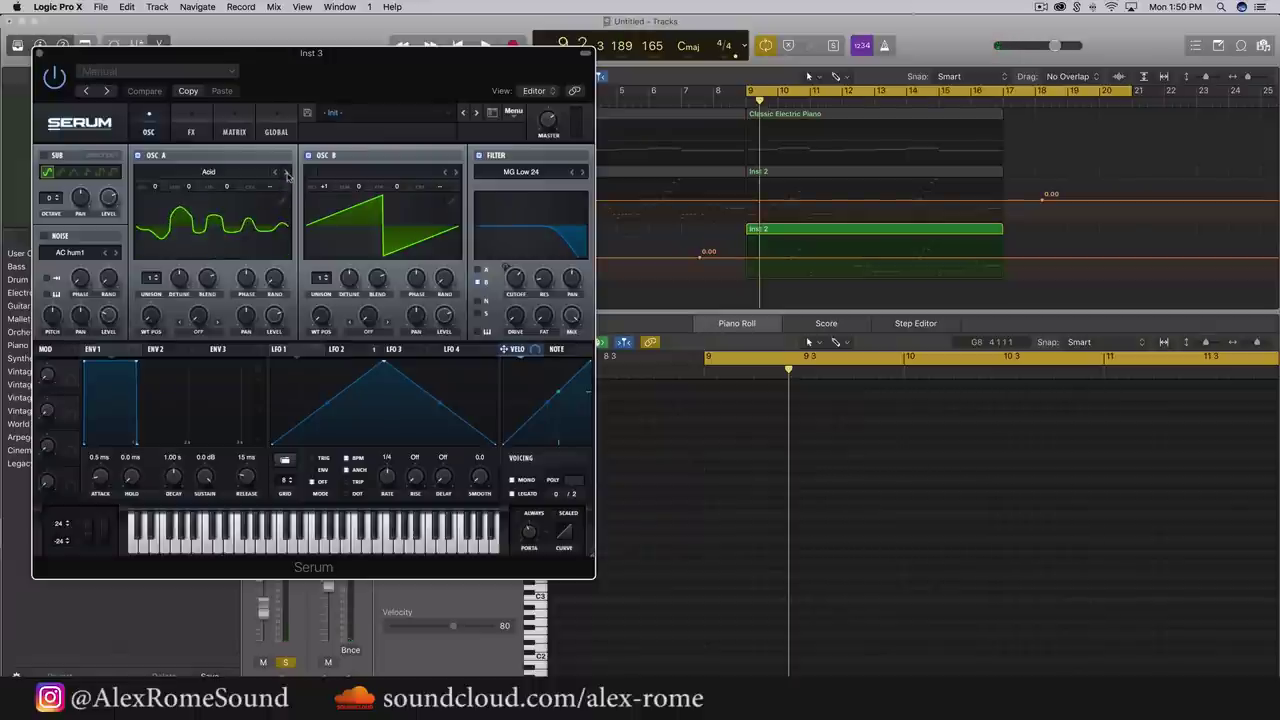
{"action": "left_click", "coordinate": [285, 173]}
{"action": "left_click", "coordinate": [285, 173]}
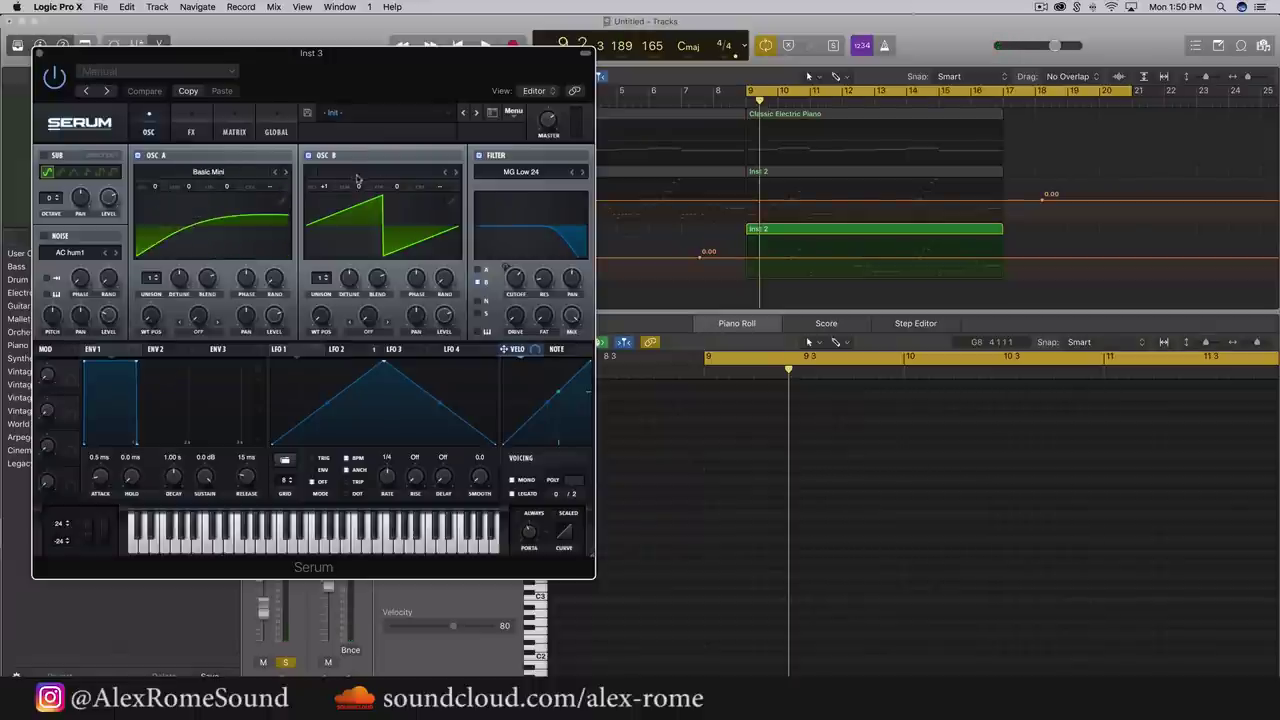
{"action": "left_click", "coordinate": [455, 171]}
{"action": "left_click", "coordinate": [455, 171]}
{"action": "left_click", "coordinate": [455, 171]}
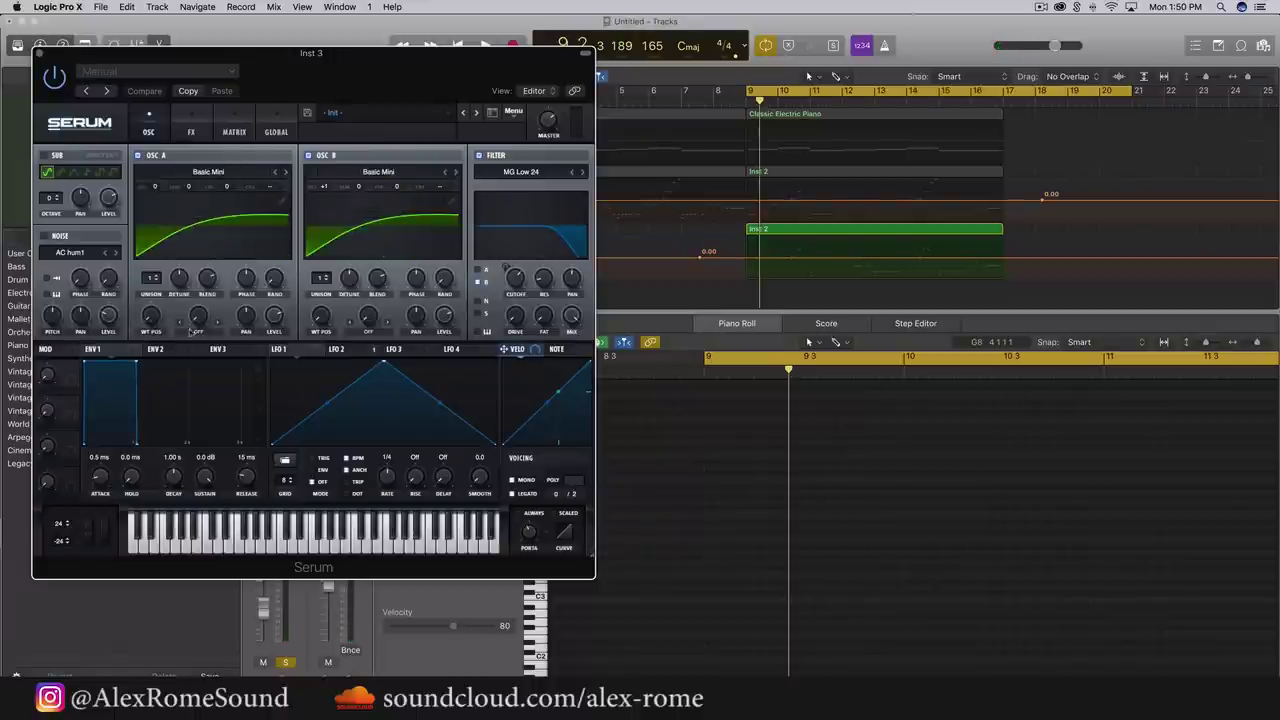
Set the unison of Osc A and Osc B to 16 voices each and adjust the detune of both oscillators
{"action": "left_click_drag", "start_coordinate": [323, 278], "coordinate": [310, 85]}
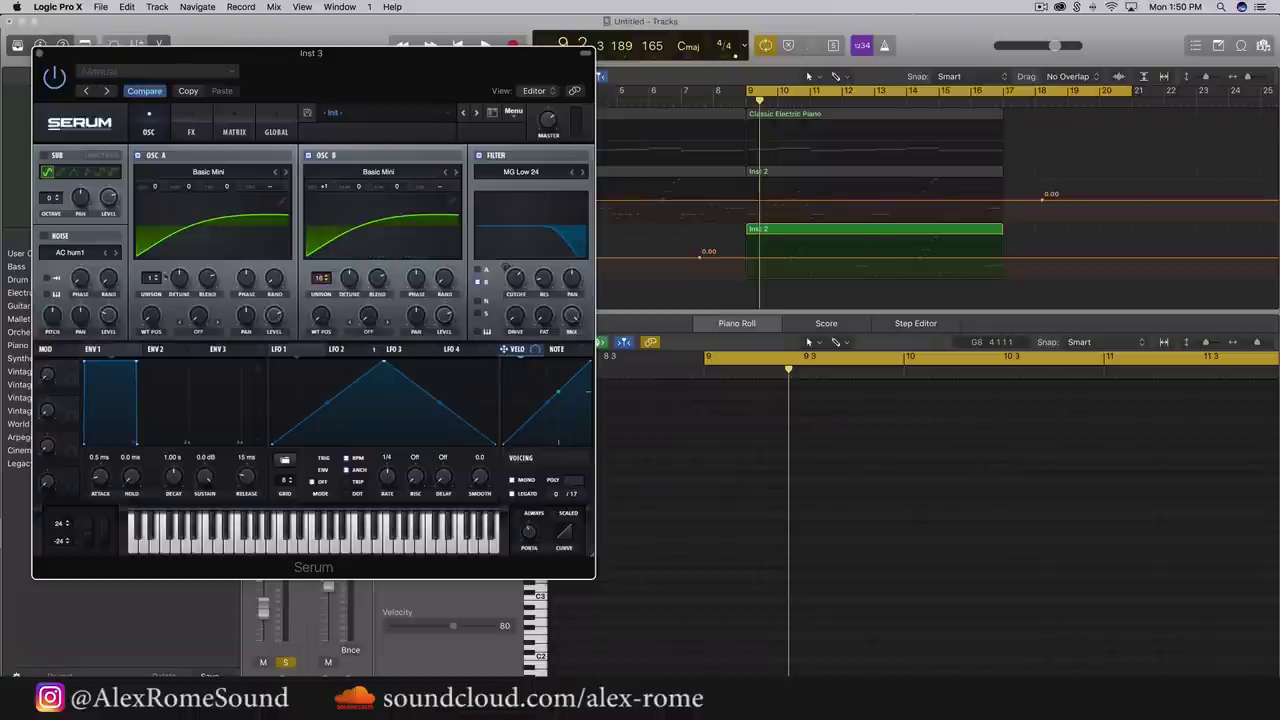
{"action": "left_click_drag", "start_coordinate": [152, 279], "coordinate": [148, 14]}
{"action": "left_click_drag", "start_coordinate": [183, 285], "coordinate": [183, 272]}
{"action": "left_click_drag", "start_coordinate": [350, 279], "coordinate": [352, 258]}
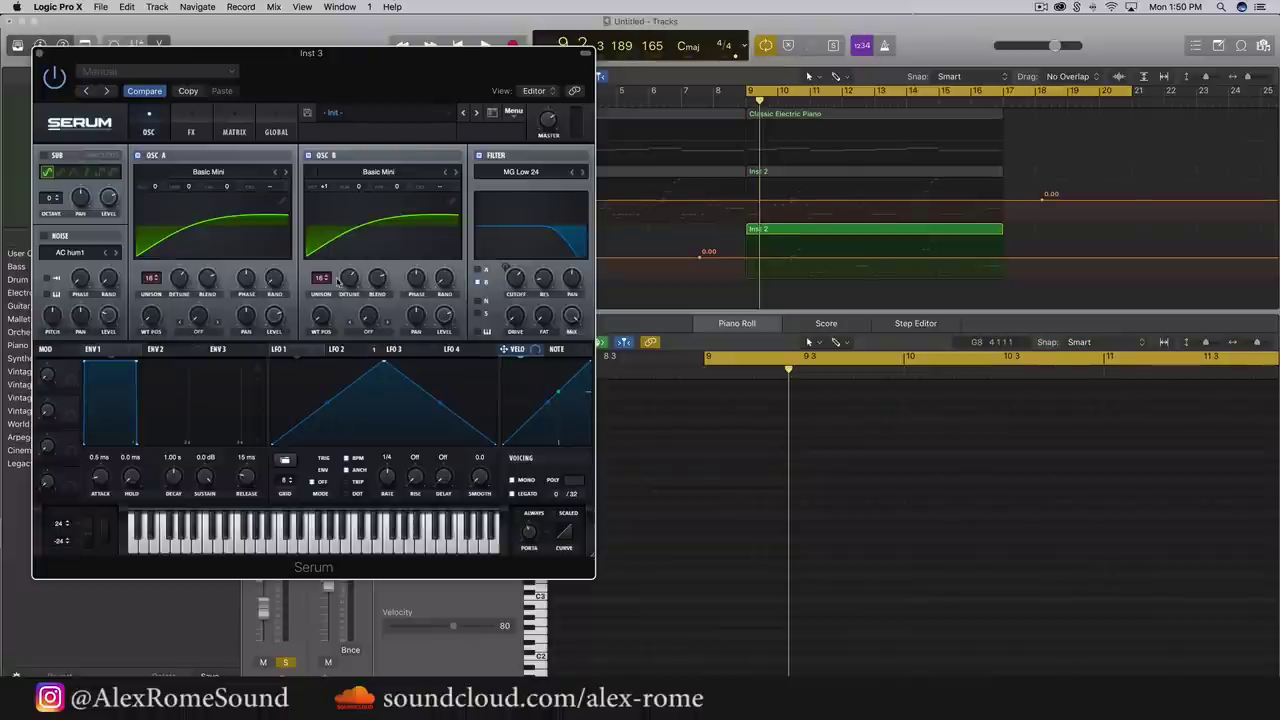
Audition the soloed Inst 3 sound while adjusting Serum's MG Low 24 filter cutoff
{"action": "key", "text": "space"}
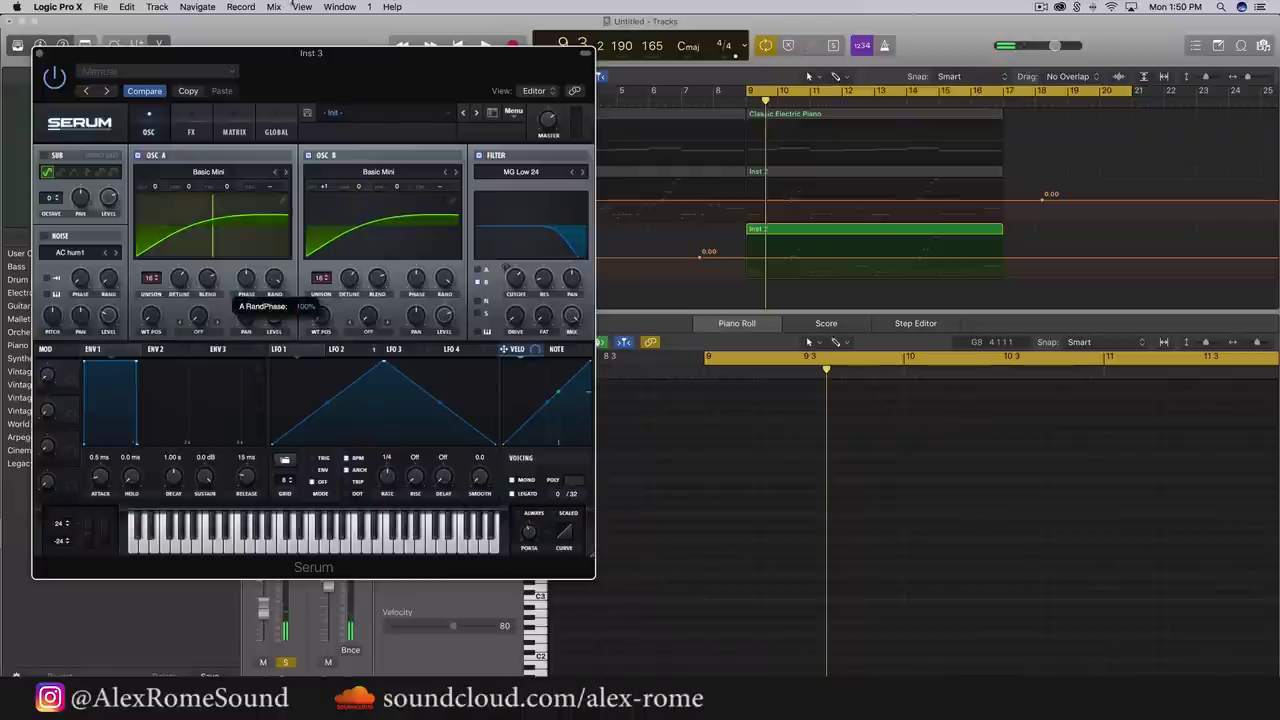
{"action": "key", "text": "space"}
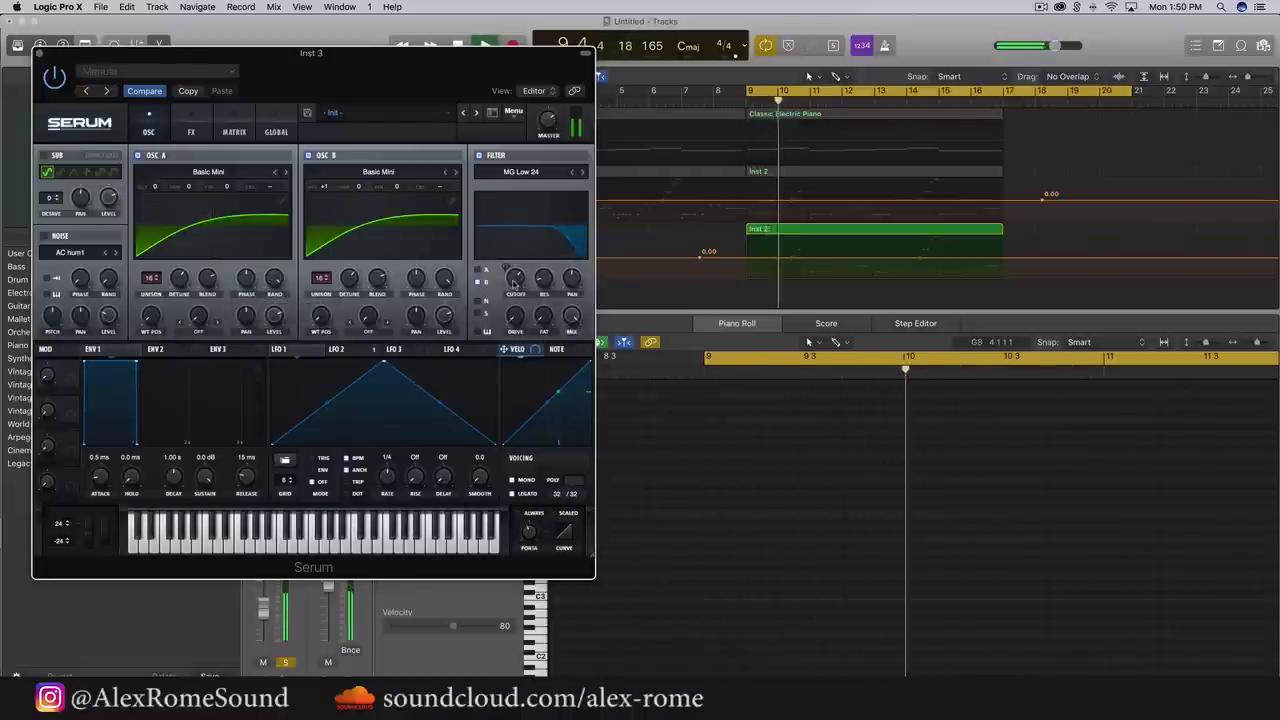
{"action": "left_click_drag", "start_coordinate": [516, 277], "coordinate": [507, 277]}
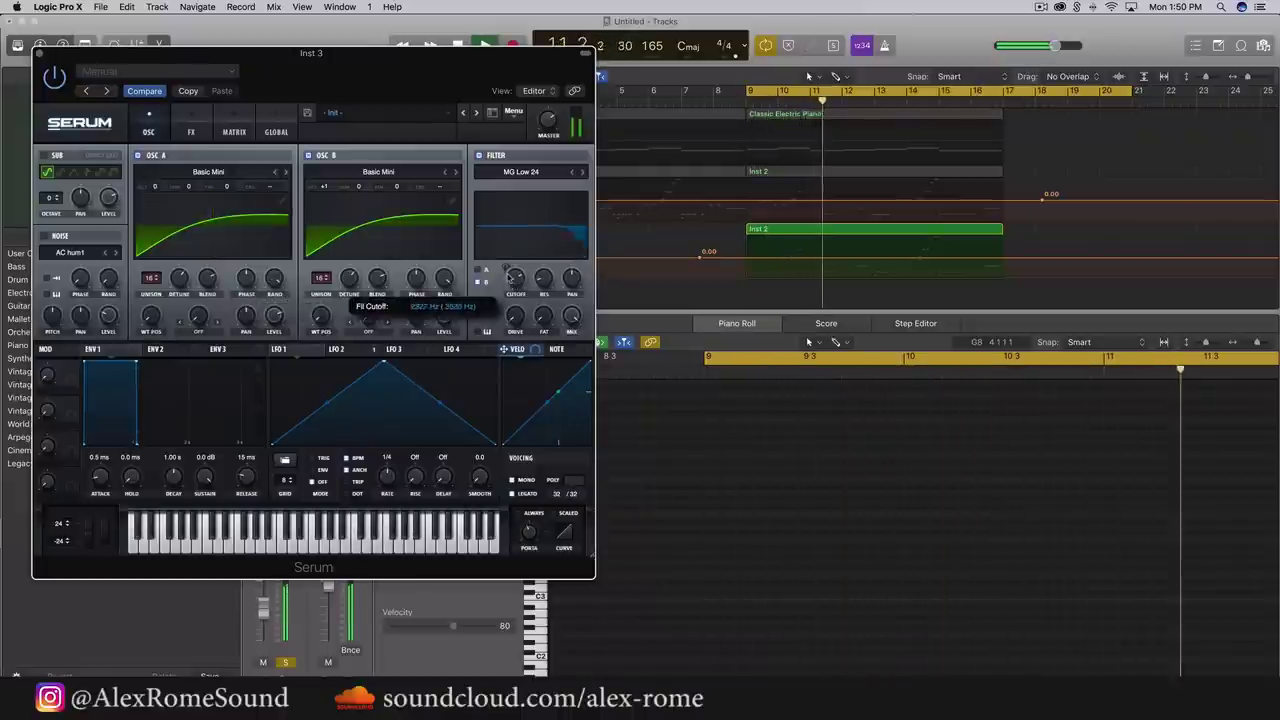
{"action": "key", "text": "space"}
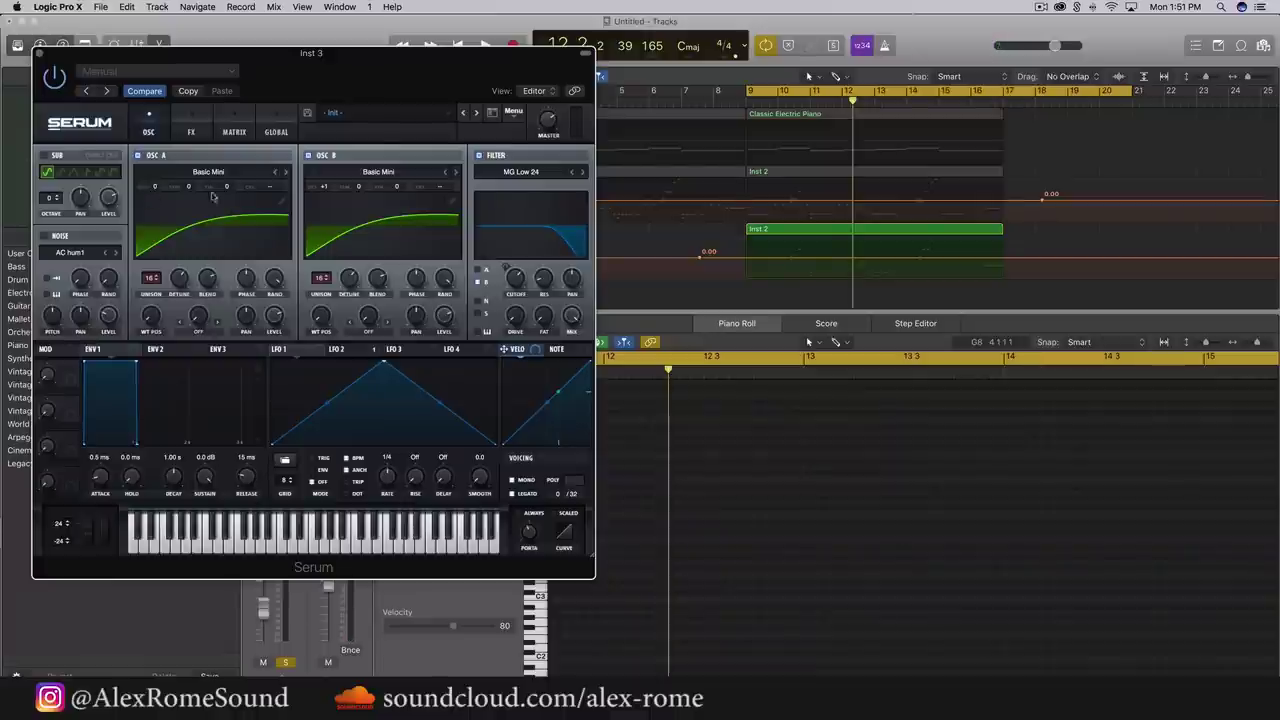
{"action": "key", "text": "space"}
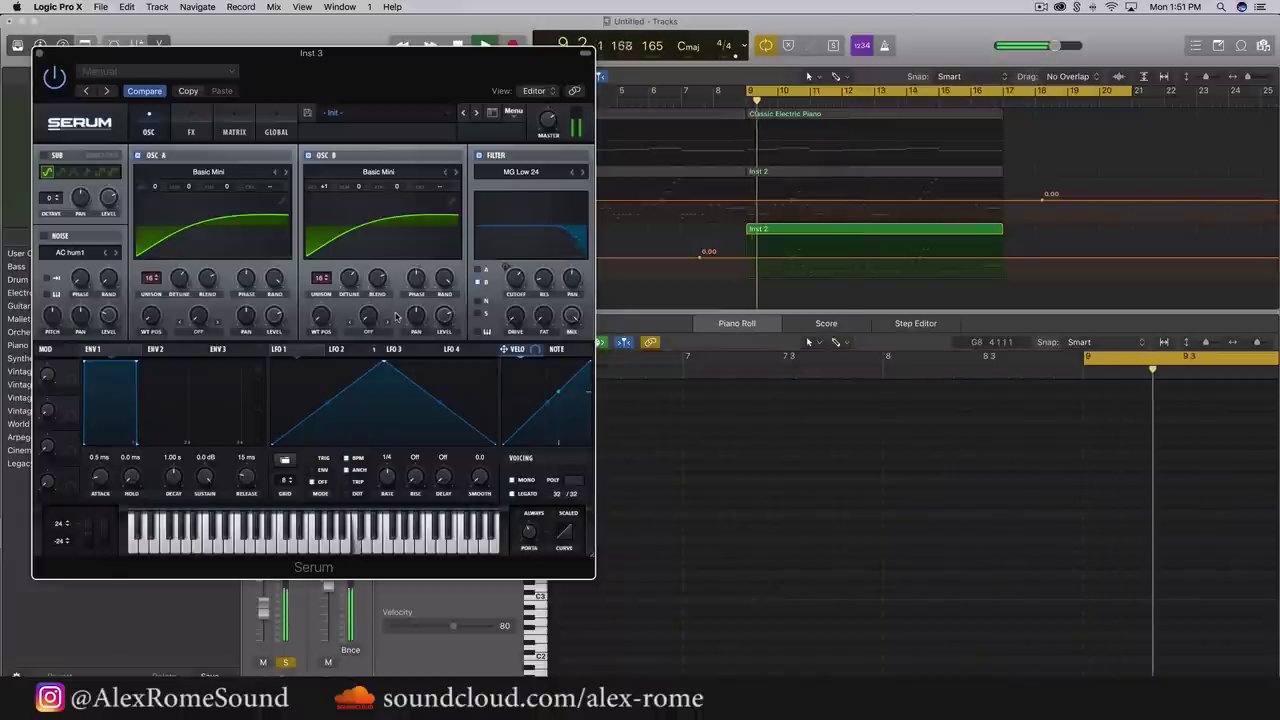
Hide Serum, play all three tracks together out of solo, and raise Inst 3's Bus 22 send slightly
{"action": "key", "text": "v"}
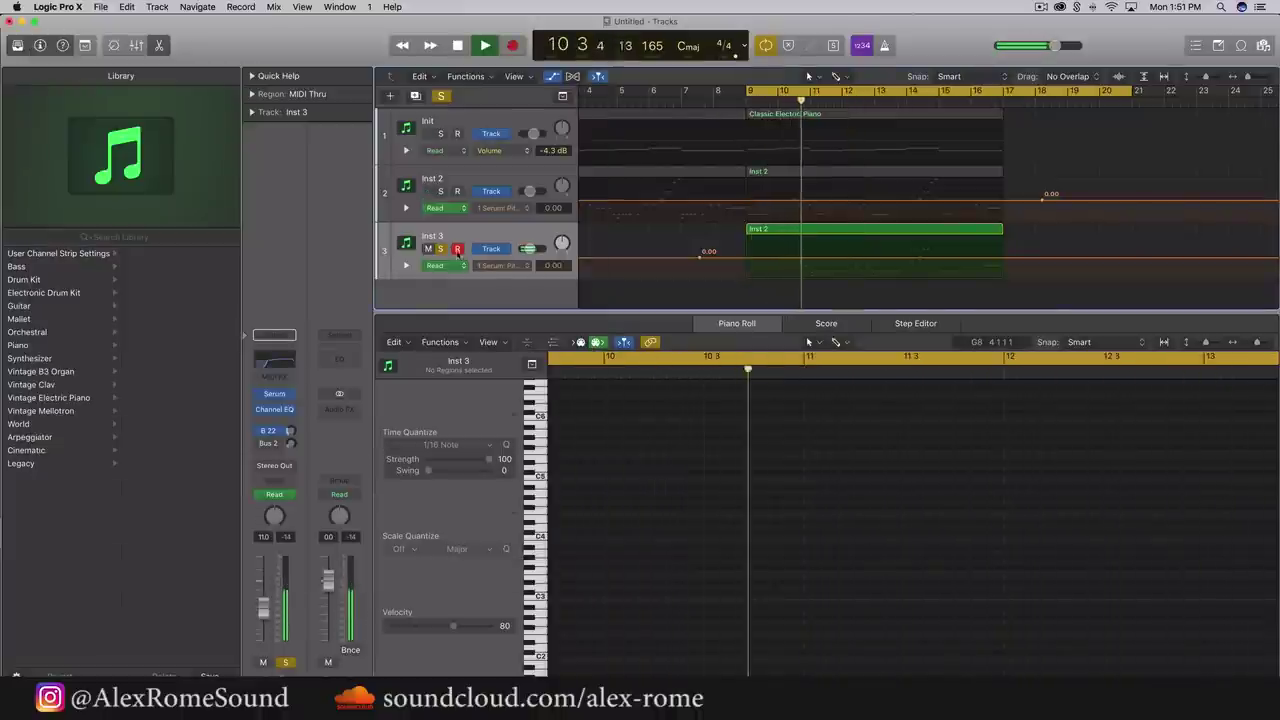
{"action": "key", "text": "ctrl+s"}
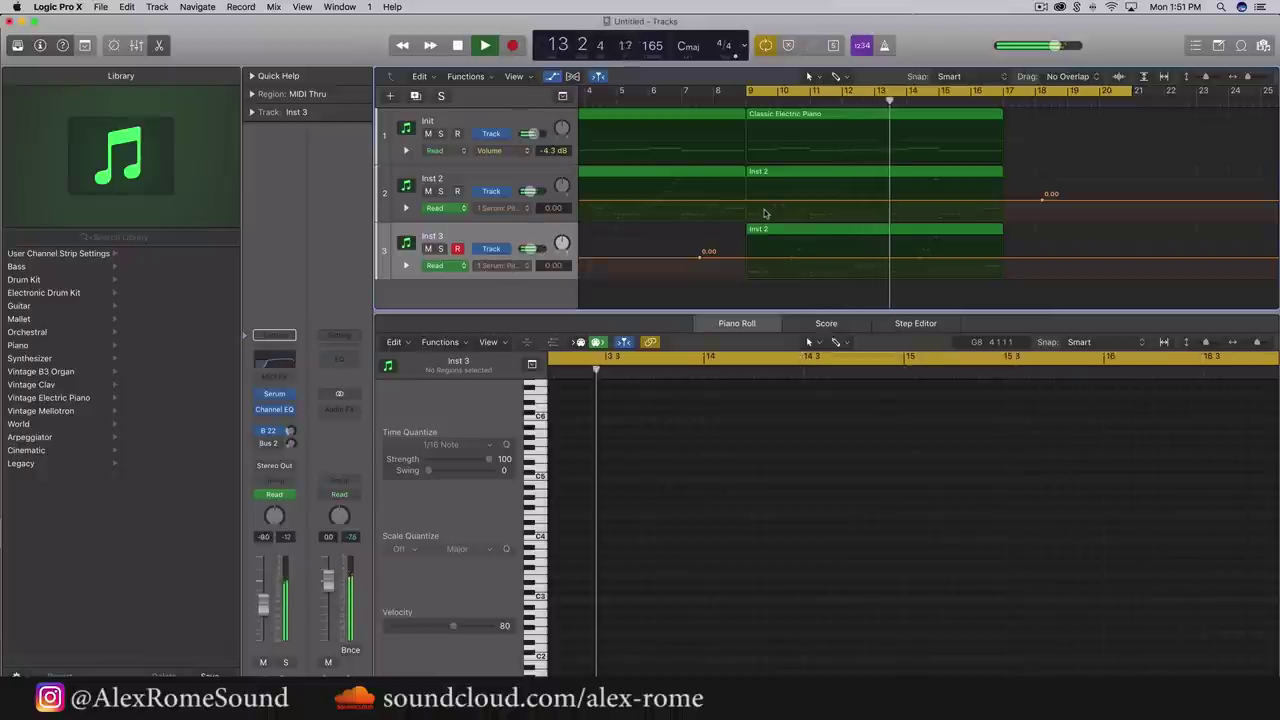
{"action": "scroll", "coordinate": [766, 213], "scroll_direction": "down", "scroll_amount": 5}
{"action": "scroll", "coordinate": [766, 213], "scroll_direction": "left", "scroll_amount": 2}
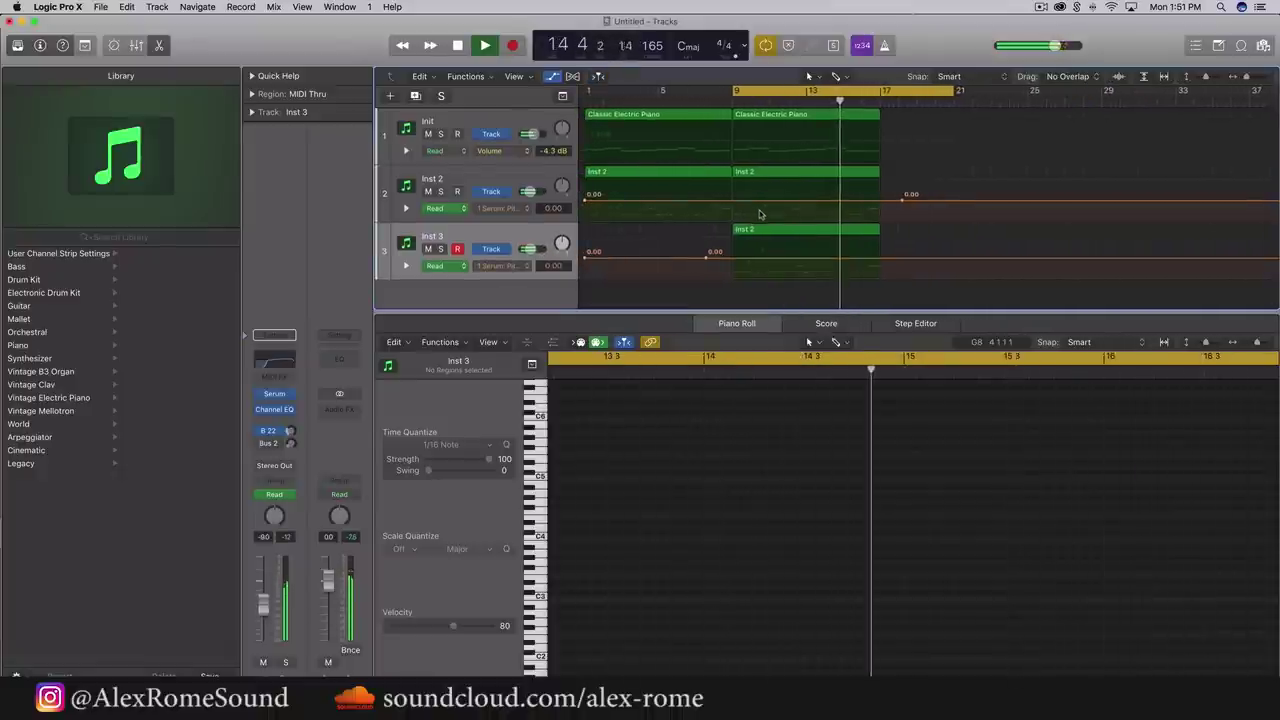
{"action": "key", "text": "space"}
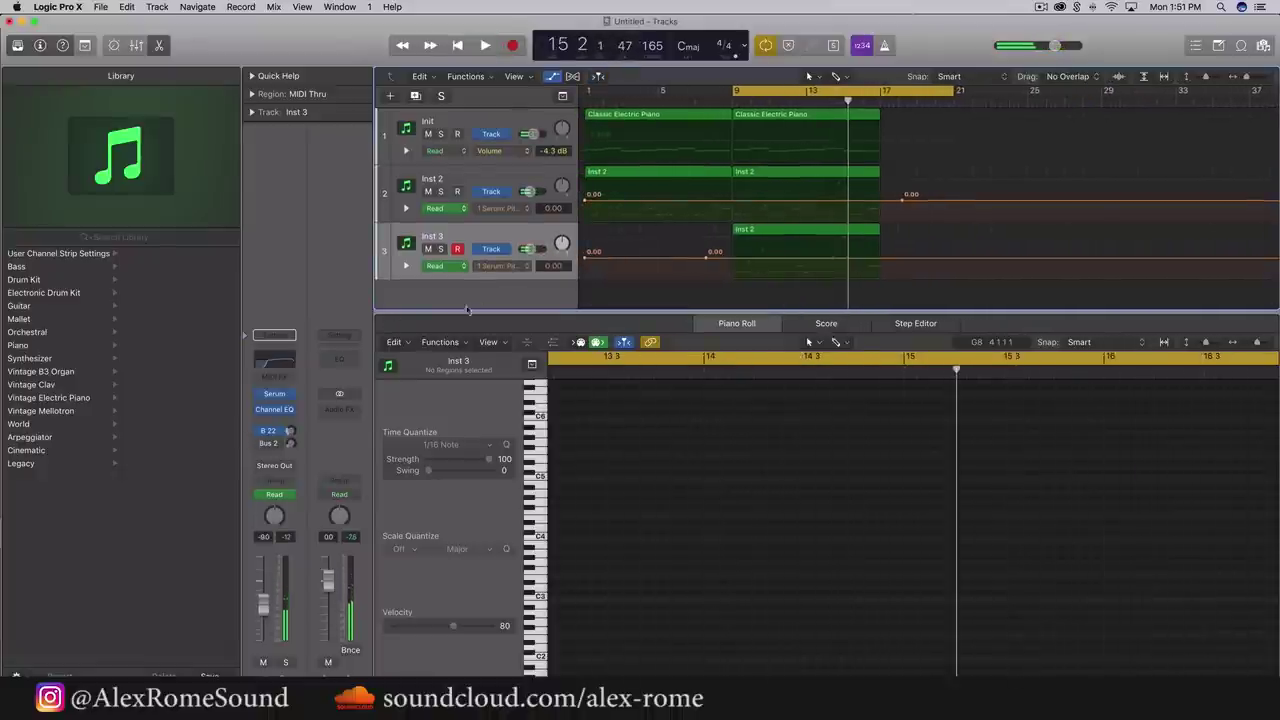
{"action": "left_click_drag", "start_coordinate": [290, 432], "coordinate": [290, 424]}
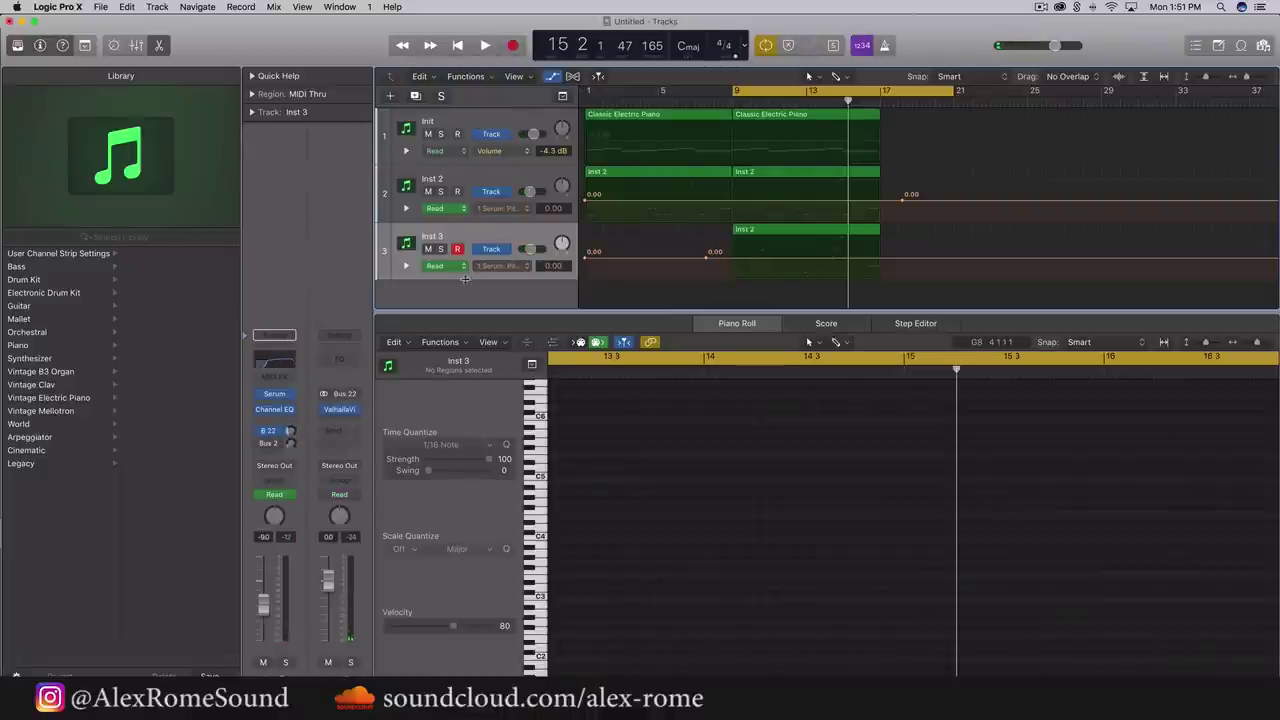
Enlarge the tracks area, duplicate the Inst 3 track with its settings, and copy its bar 9 region onto the new track
{"action": "left_click_drag", "start_coordinate": [461, 328], "coordinate": [461, 436]}
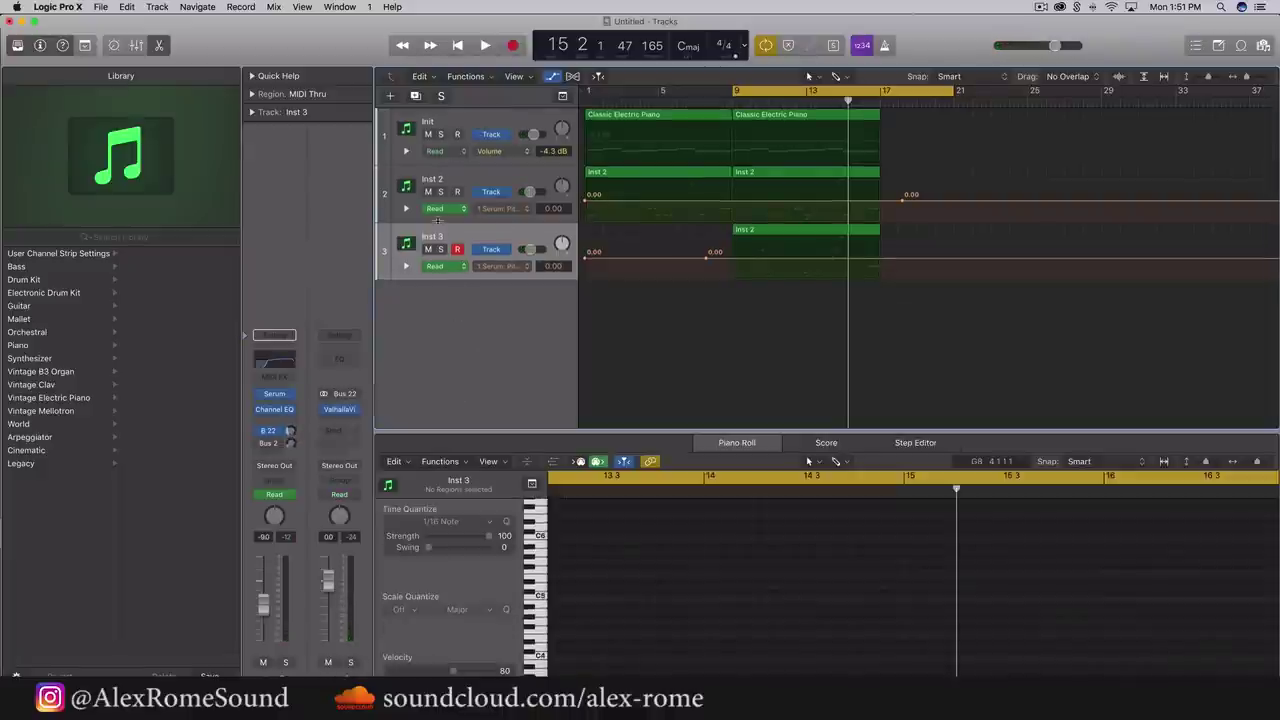
{"action": "left_click", "coordinate": [415, 96]}
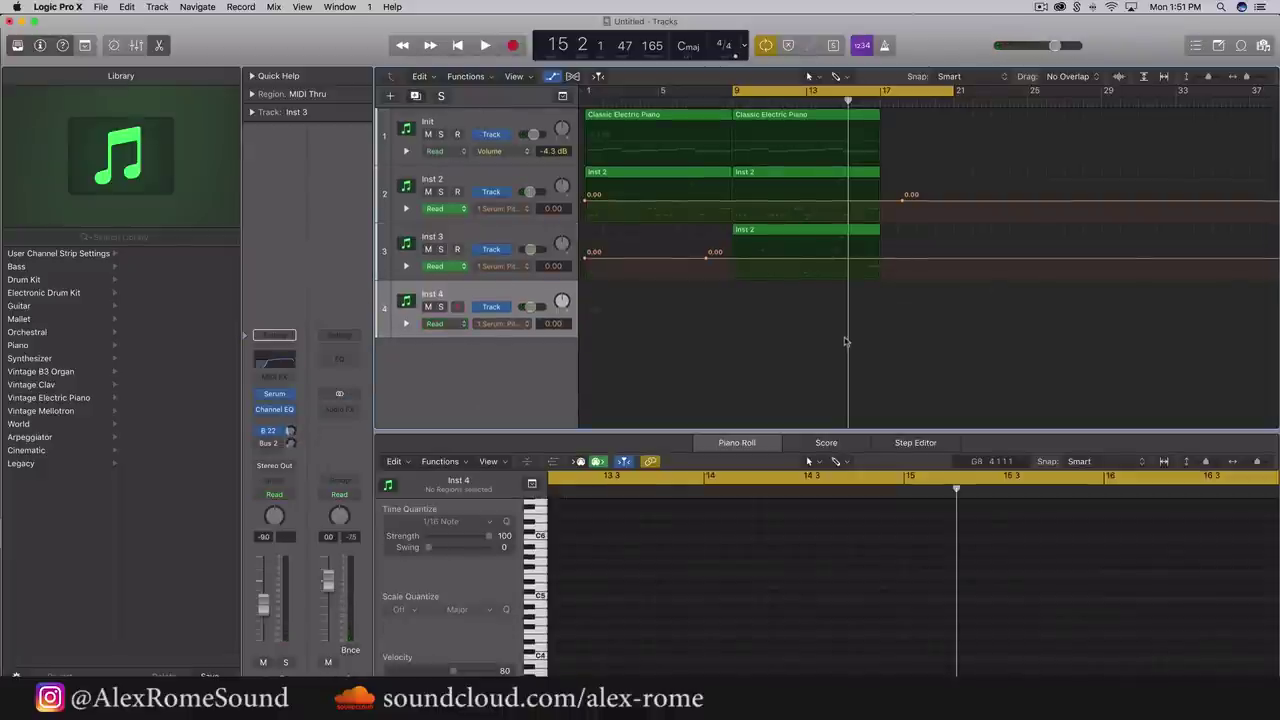
{"action": "left_click_drag", "start_coordinate": [725, 225], "coordinate": [726, 304]}
{"action": "key", "text": "super+c"}
{"action": "key", "text": "Return"}
{"action": "left_click", "coordinate": [736, 238]}
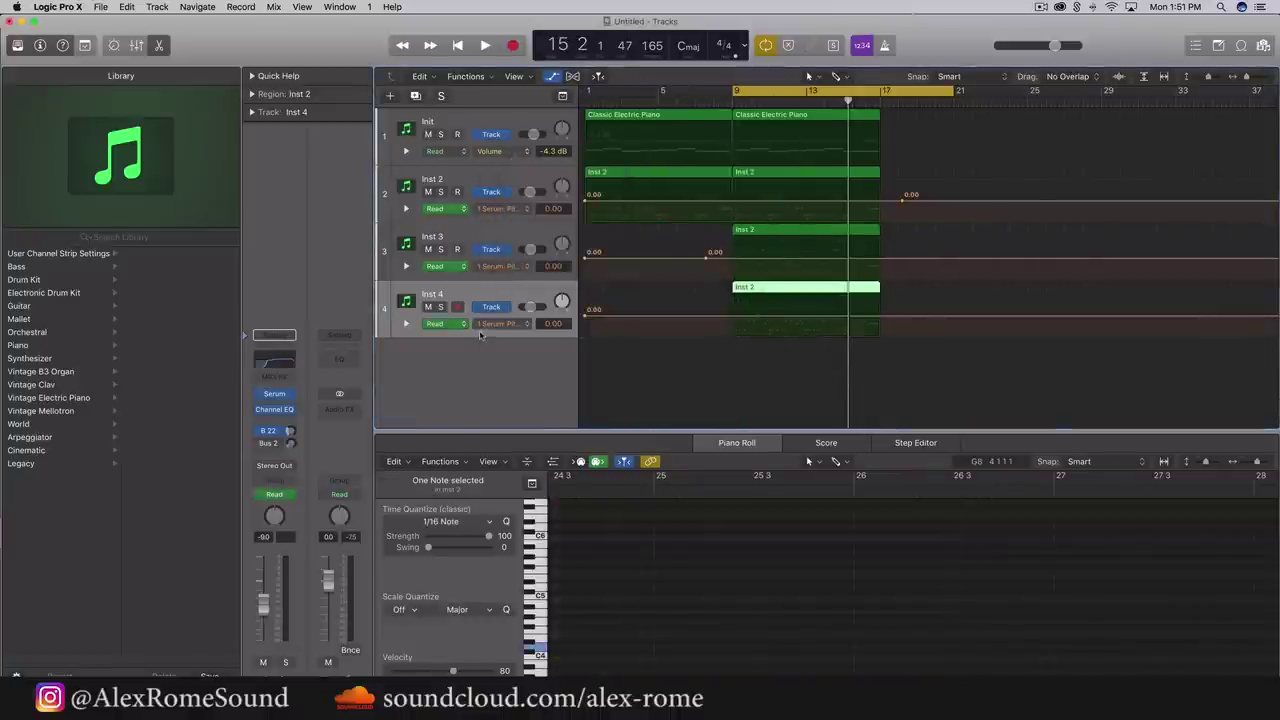
Solo Inst 4 and raise the octave of Osc A to +2 in its Serum instrument
{"action": "left_click", "coordinate": [440, 306]}
{"action": "key", "text": "shift+space"}
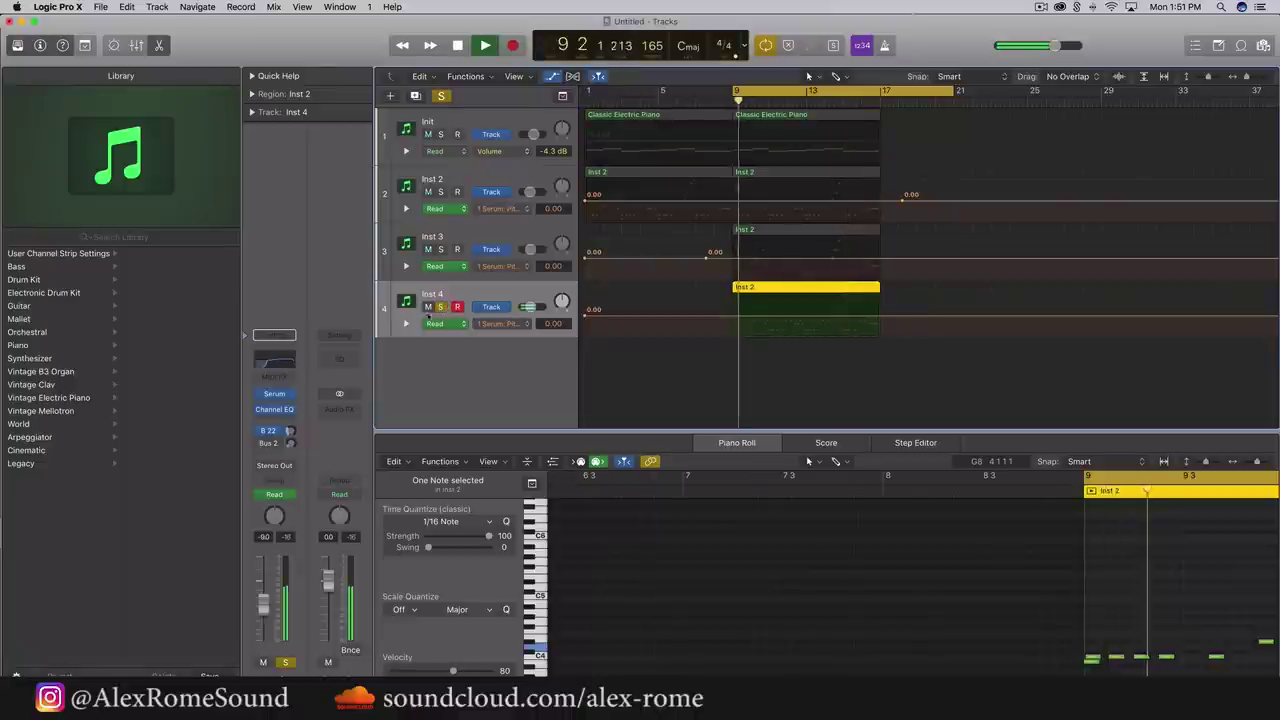
{"action": "key", "text": "v"}
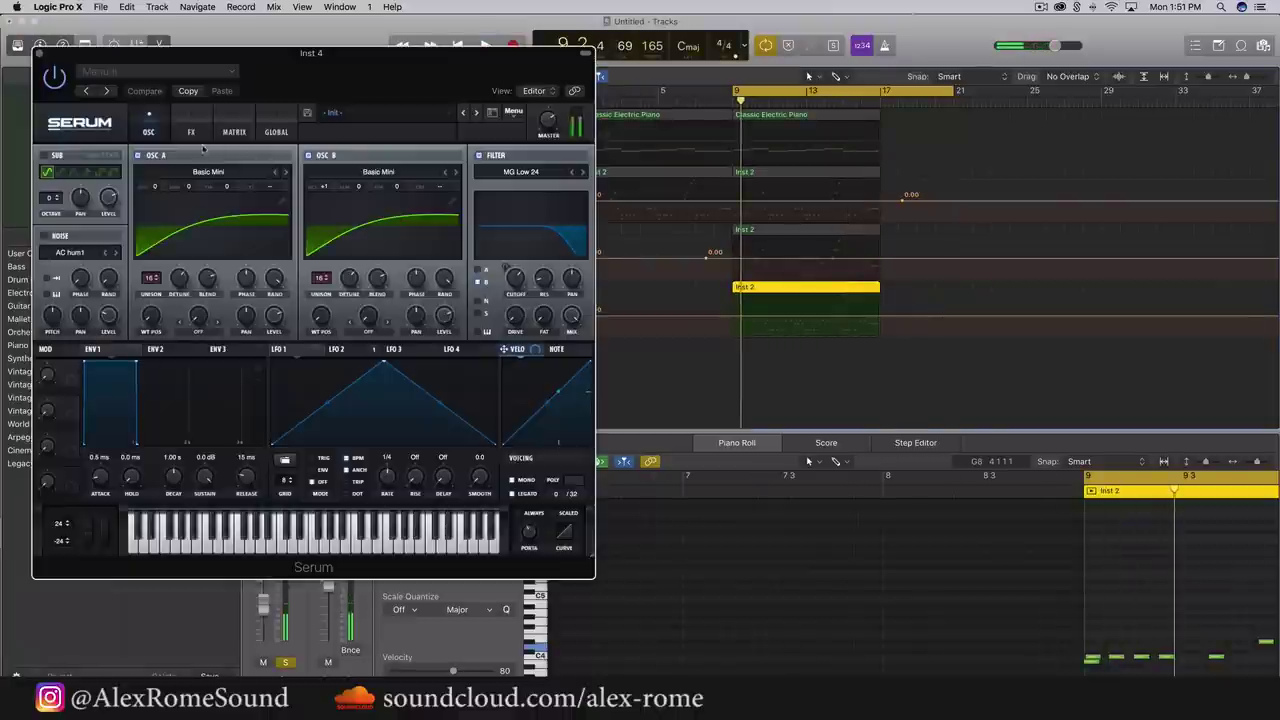
{"action": "left_click_drag", "start_coordinate": [154, 186], "coordinate": [156, 174]}
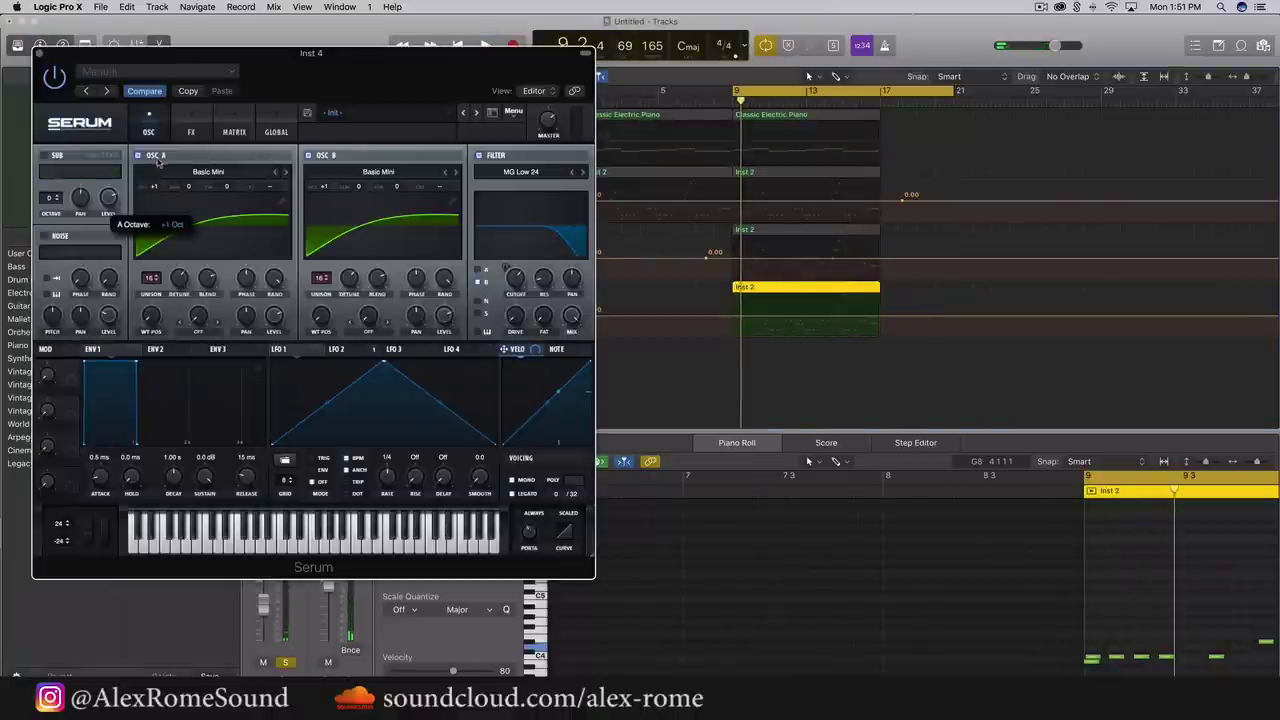
{"action": "key", "text": "space"}
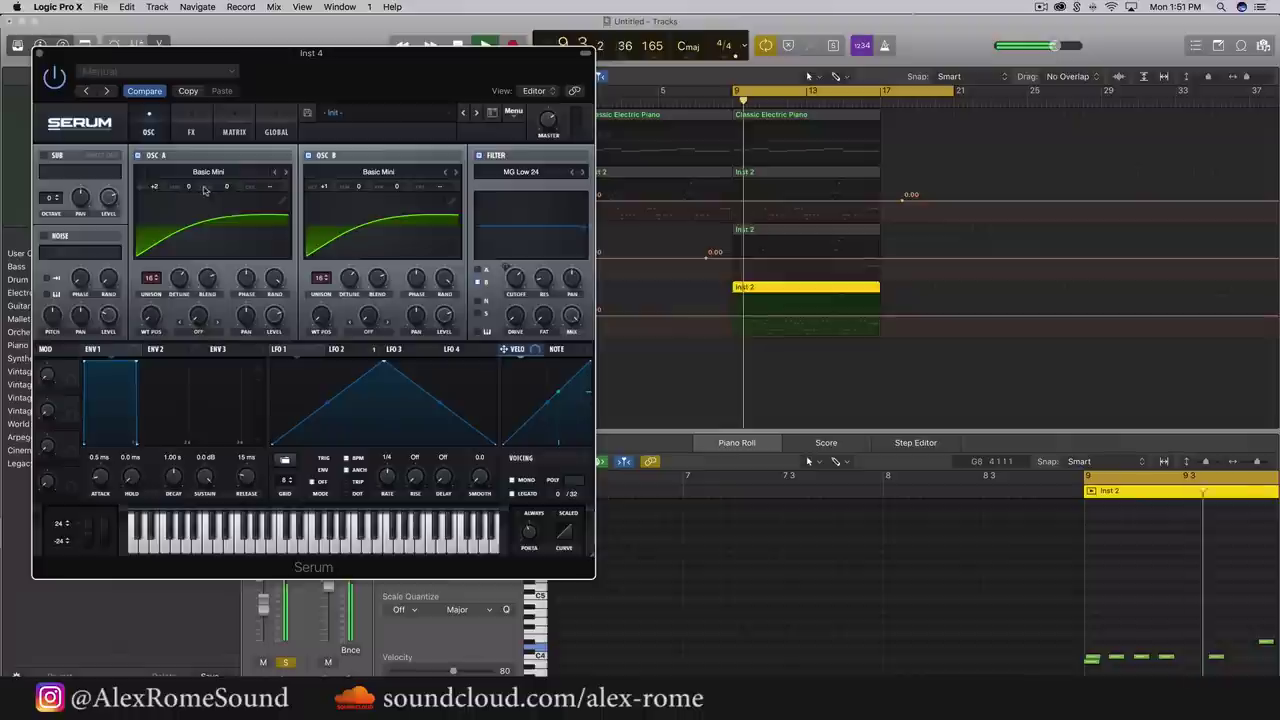
Adjust Osc A's detune in Inst 4's Serum, then remove all LFO 2 destinations and reopen the MG Low 24 filter cutoff fully
{"action": "left_click_drag", "start_coordinate": [180, 280], "coordinate": [180, 274]}
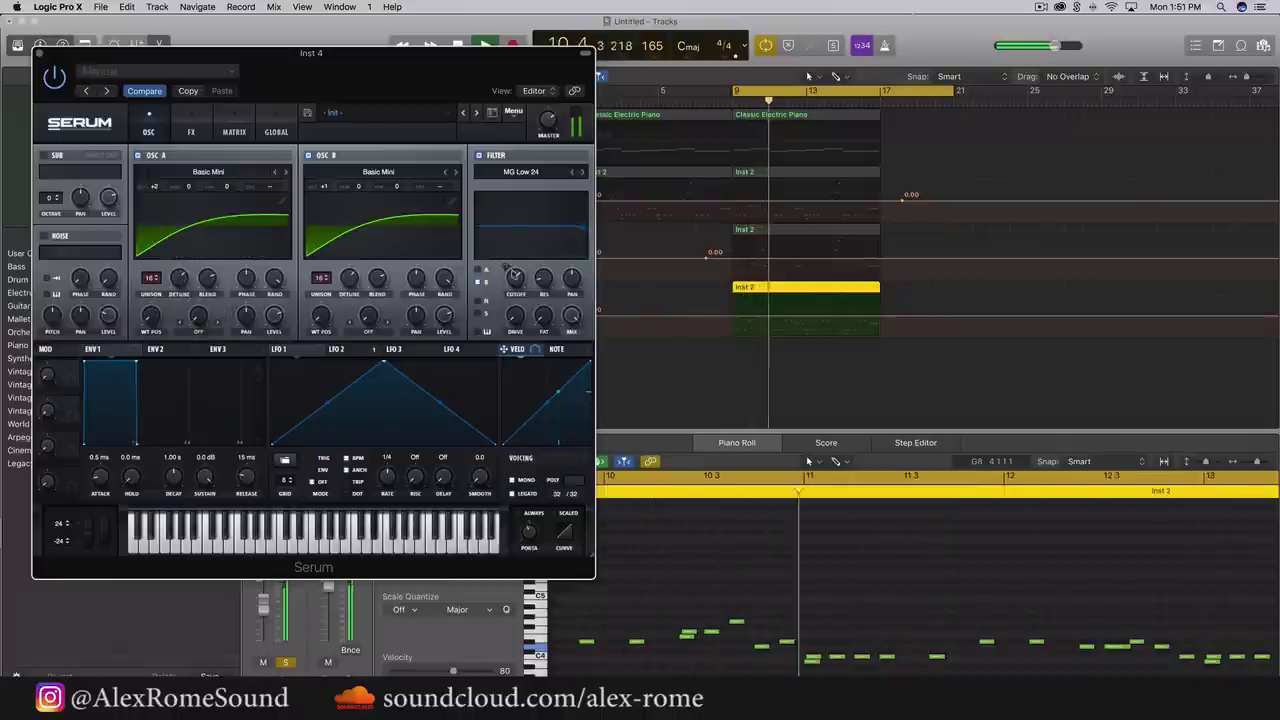
{"action": "left_click_drag", "start_coordinate": [514, 278], "coordinate": [512, 285]}
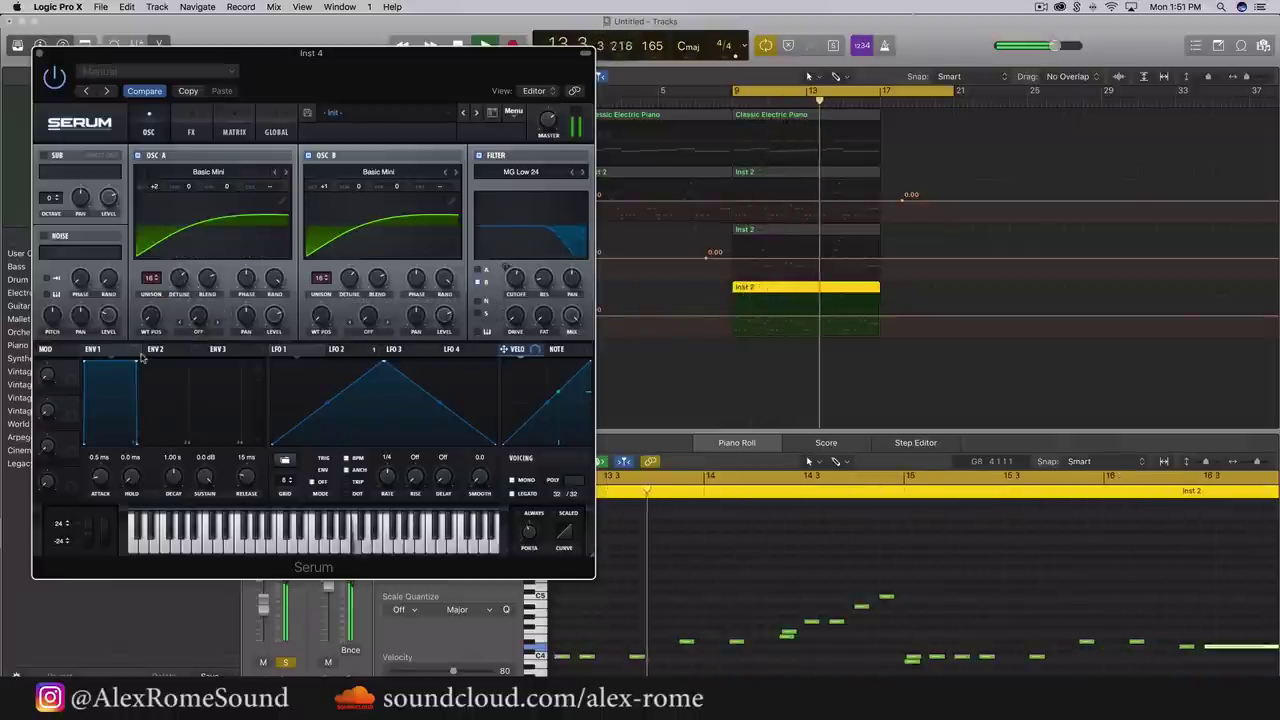
{"action": "right_click", "coordinate": [360, 352]}
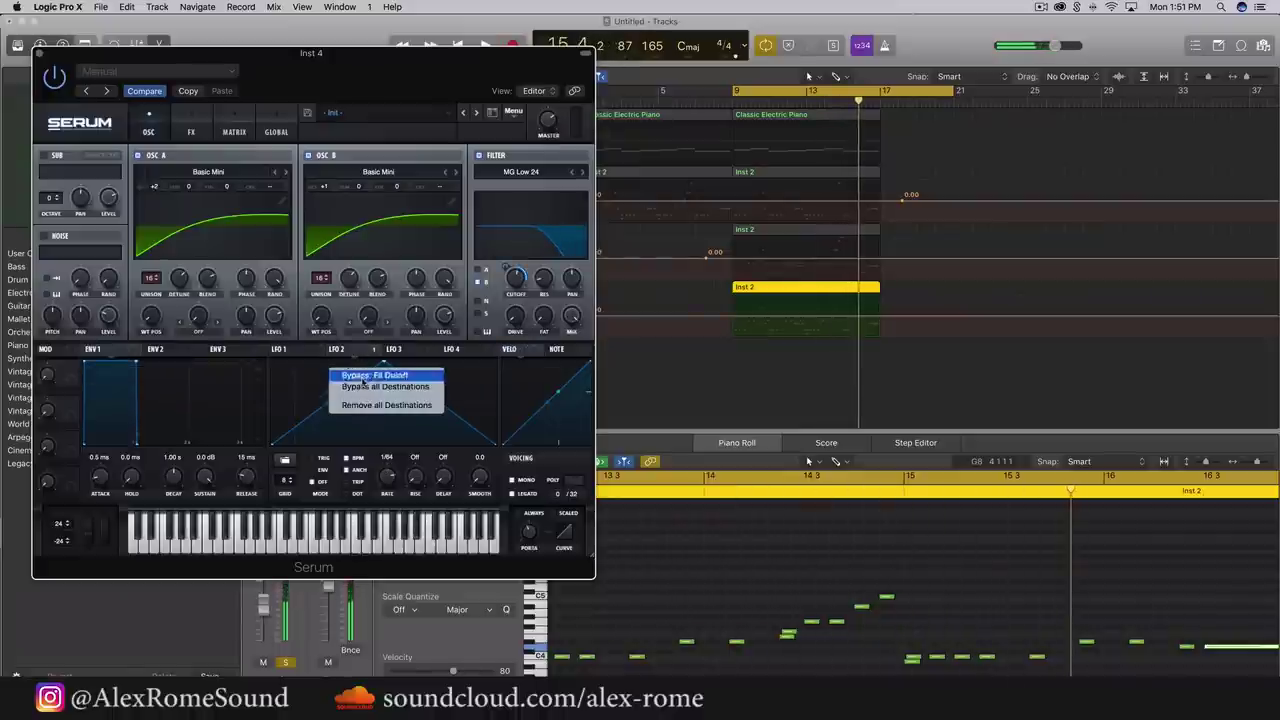
{"action": "left_click", "coordinate": [367, 404]}
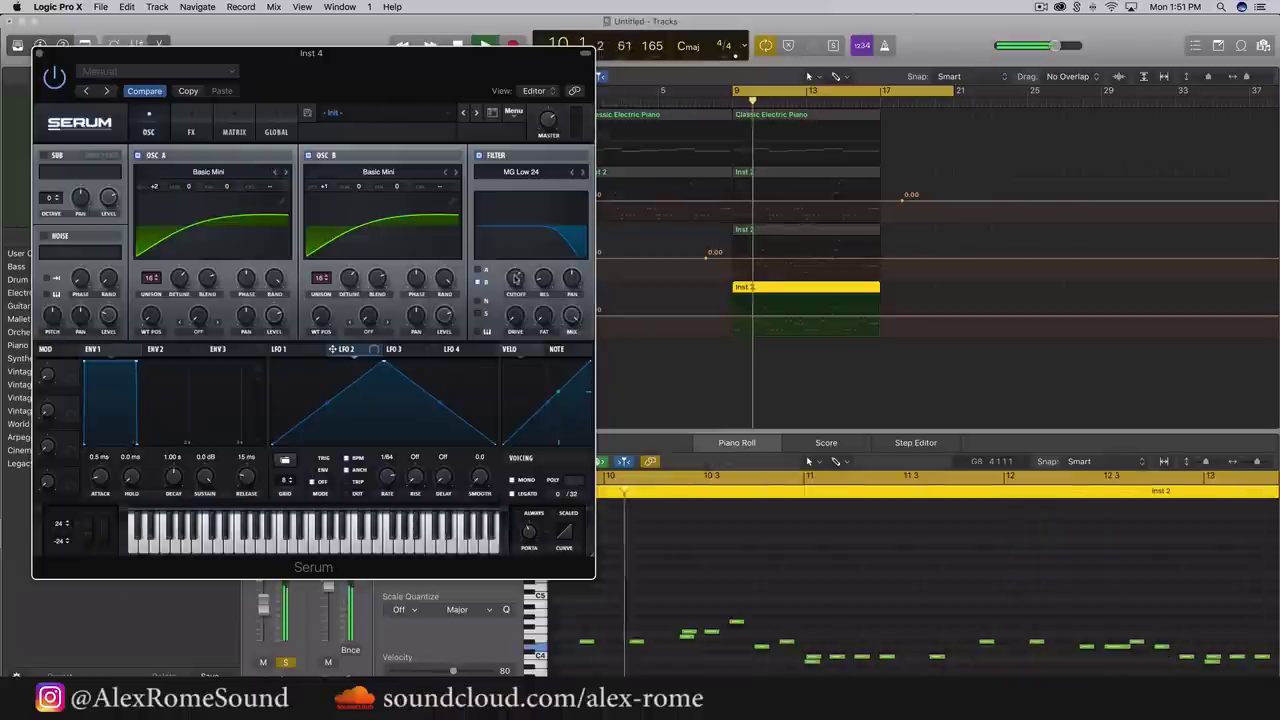
{"action": "left_click_drag", "start_coordinate": [516, 279], "coordinate": [517, 206]}
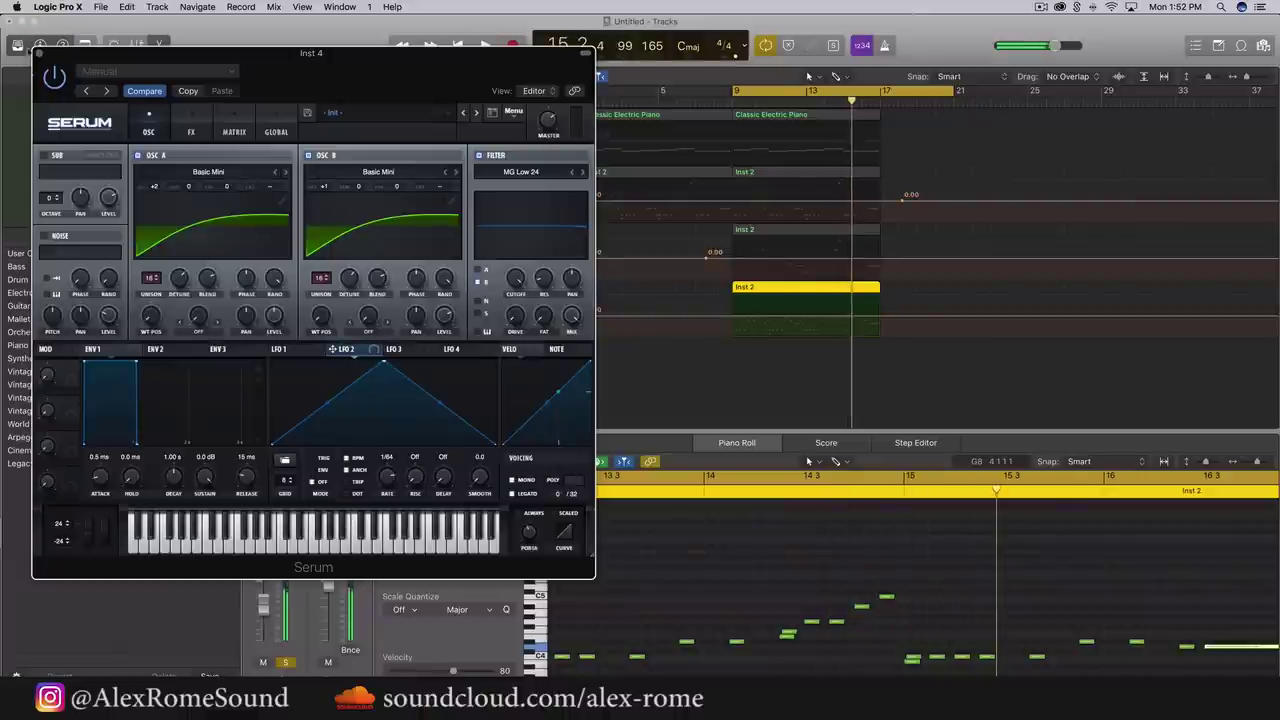
Hide Serum, take Inst 4 out of solo, and audition its level together with the other tracks
{"action": "left_click", "coordinate": [39, 53]}
{"action": "left_click", "coordinate": [440, 307]}
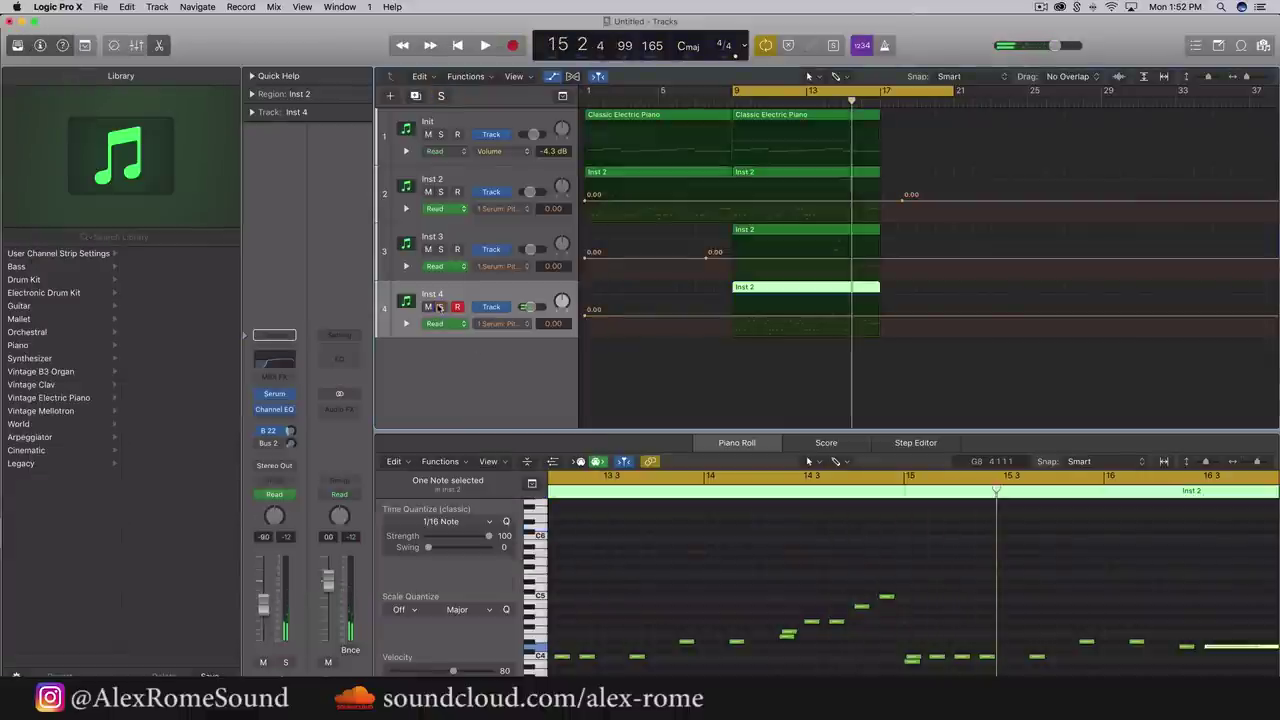
{"action": "left_click_drag", "start_coordinate": [531, 308], "coordinate": [531, 307]}
{"action": "key", "text": "space"}
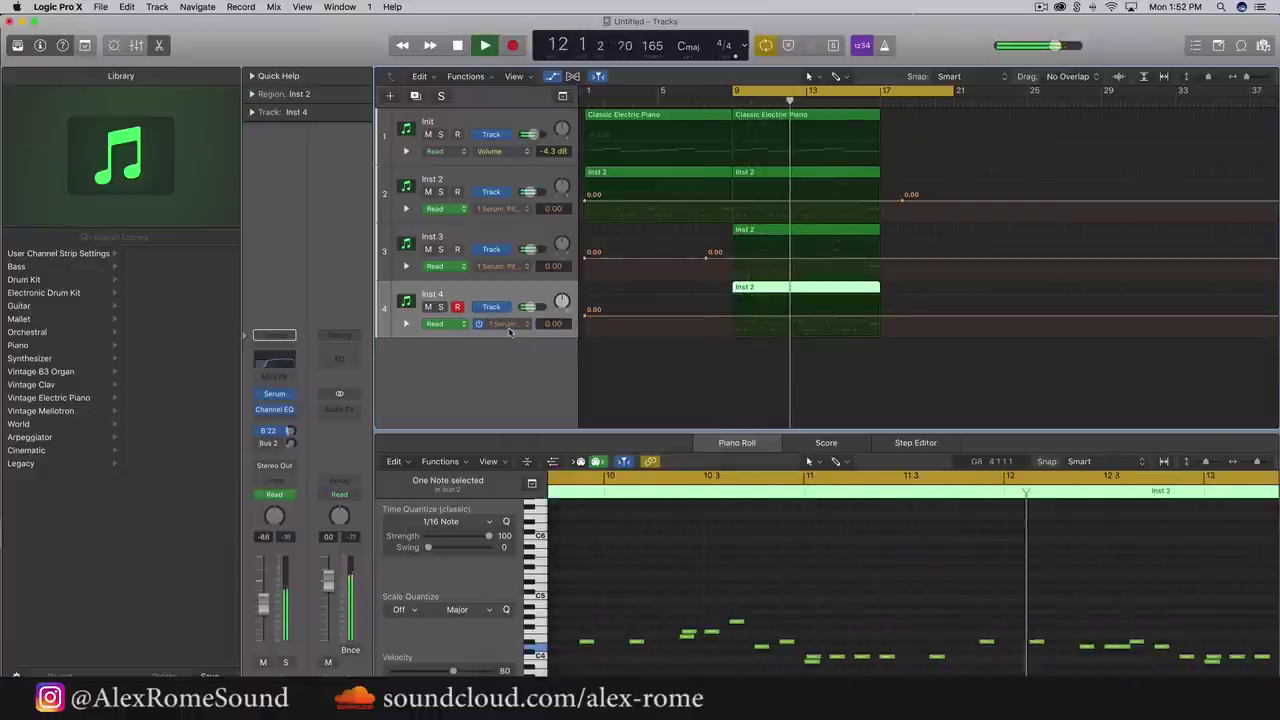
{"action": "key", "text": "space"}
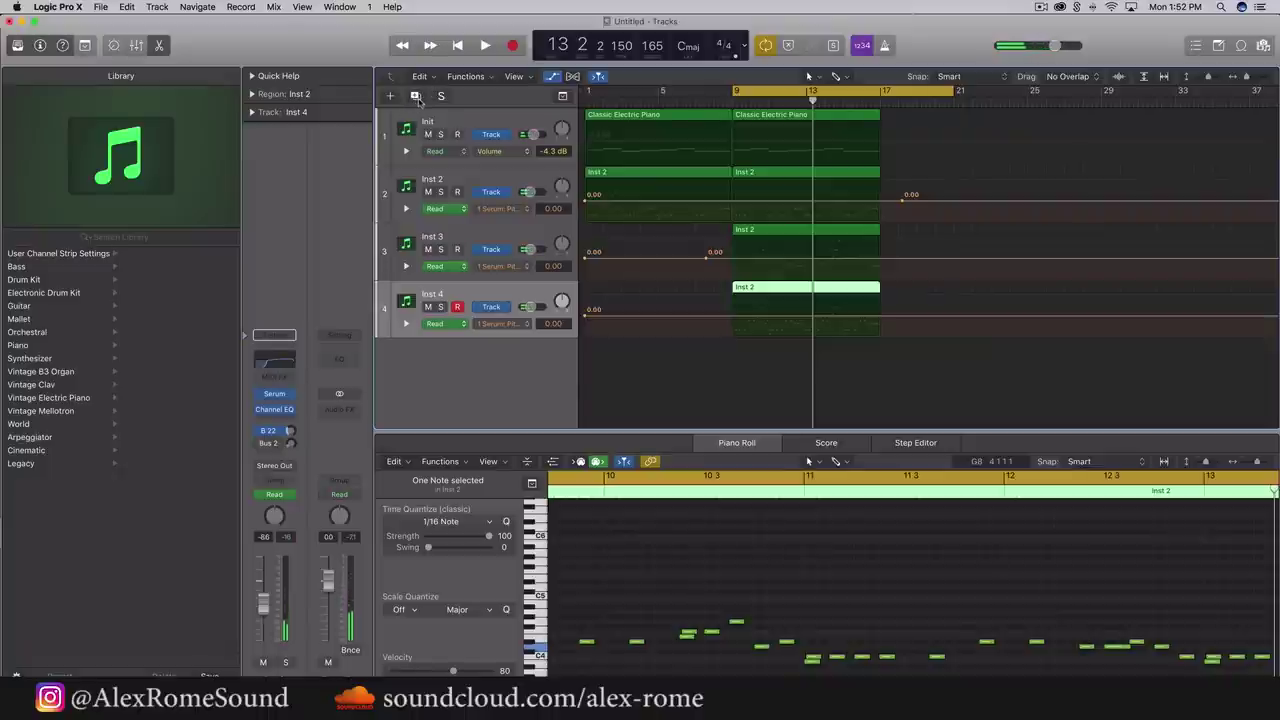
Duplicate the Inst 4 track with its settings and copy its bar 9 region onto the new track without automation data
{"action": "key", "text": "super+d"}
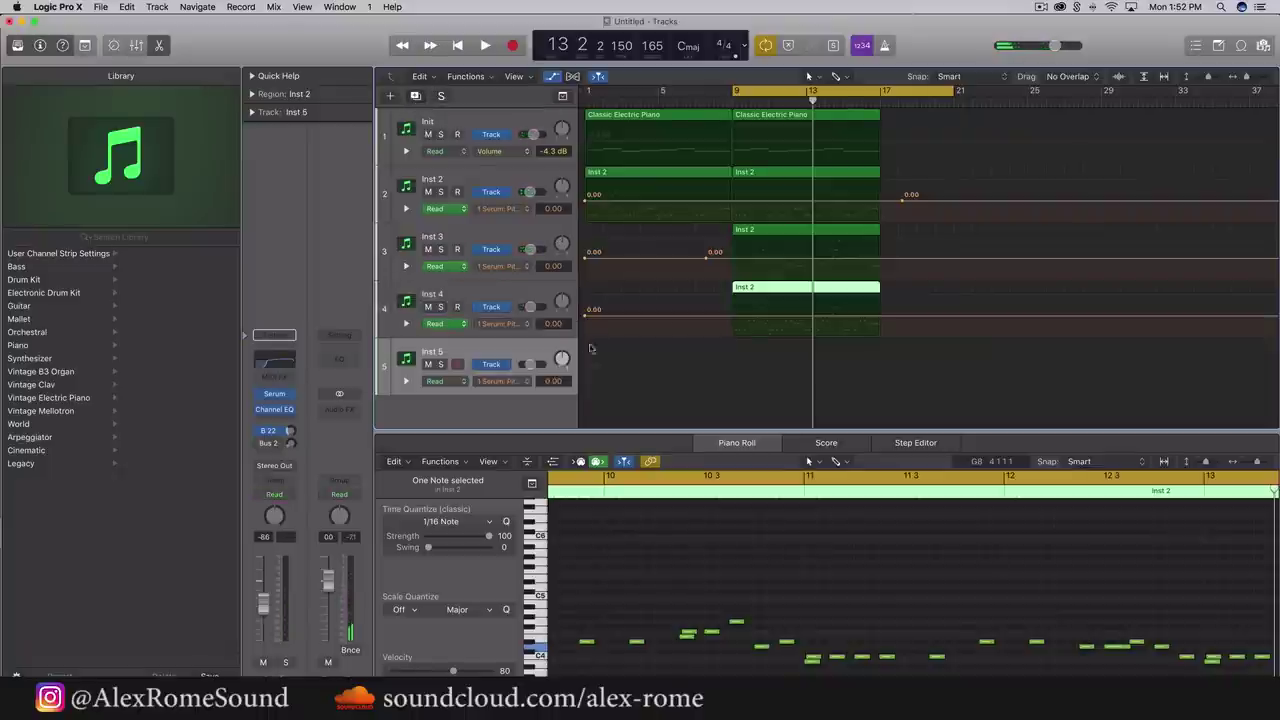
{"action": "left_click", "coordinate": [715, 286]}
{"action": "left_click", "coordinate": [783, 297]}
{"action": "left_click_drag", "start_coordinate": [790, 298], "coordinate": [792, 356]}
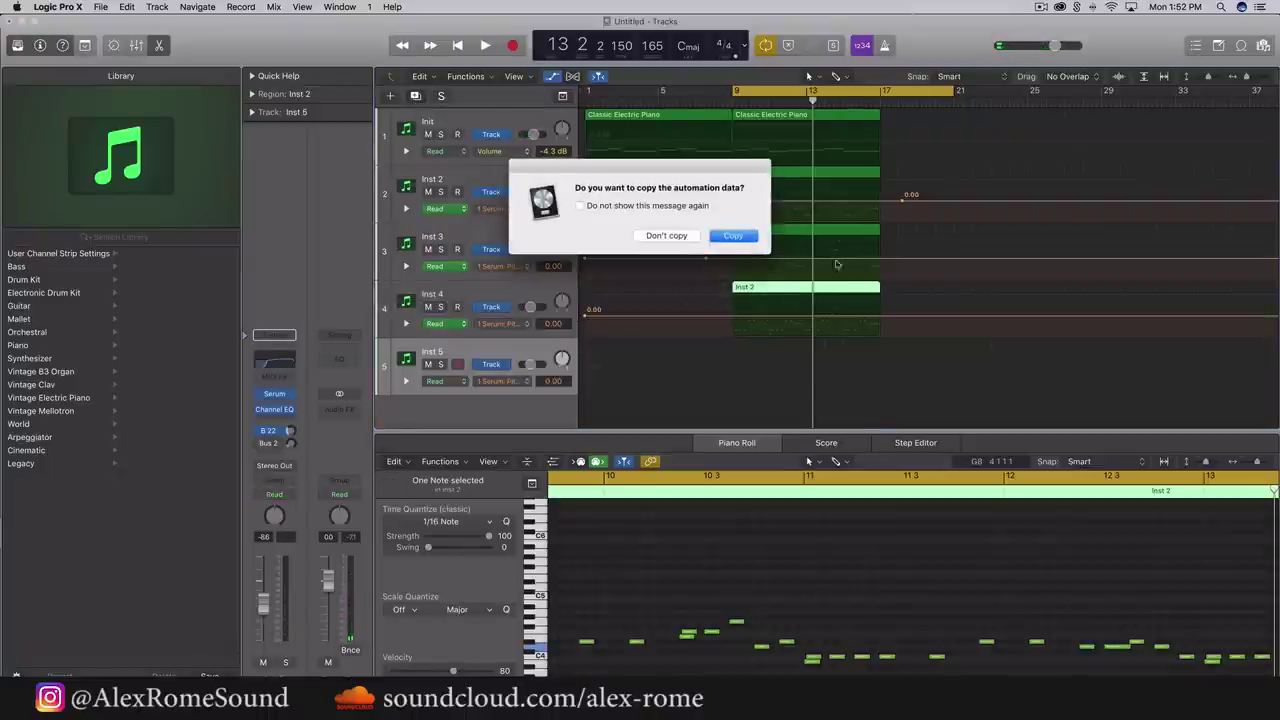
{"action": "left_click", "coordinate": [667, 236]}
{"action": "left_click_drag", "start_coordinate": [887, 292], "coordinate": [741, 373]}
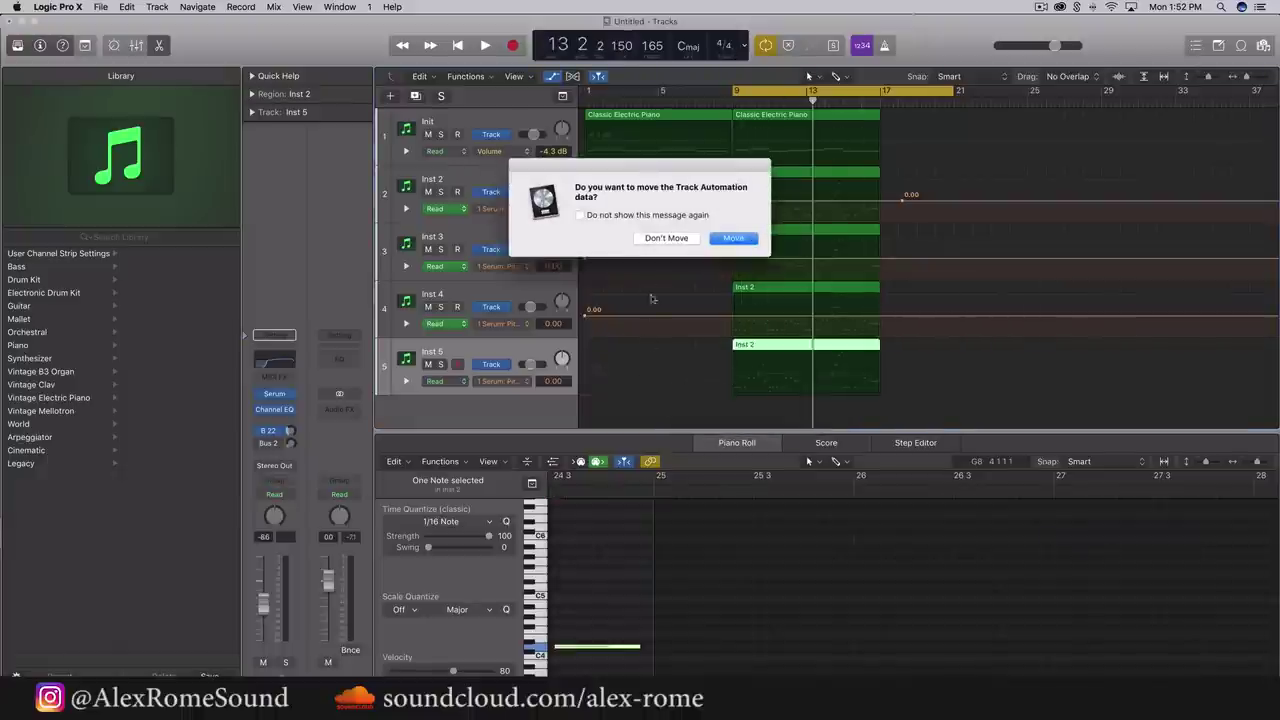
{"action": "left_click", "coordinate": [679, 236]}
Solo Inst 5 and, in its Serum instrument, switch off Osc A and Osc B and enable the noise oscillator
{"action": "left_click", "coordinate": [440, 364]}
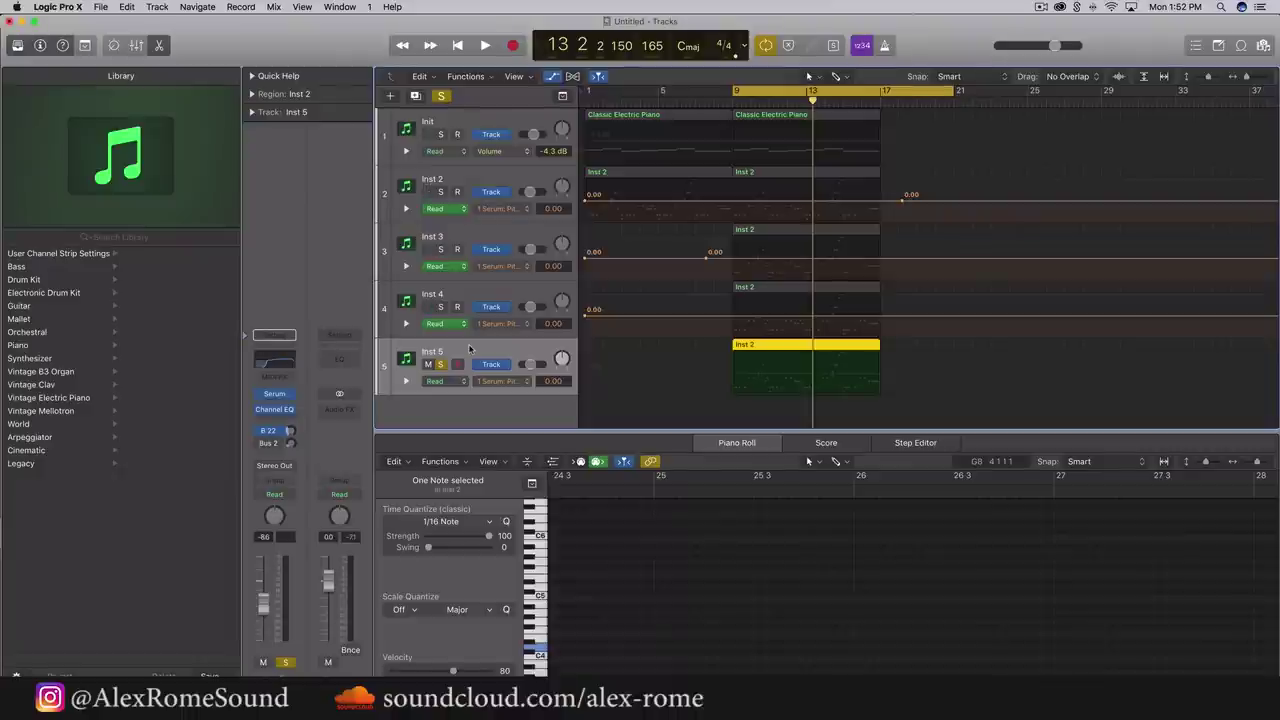
{"action": "key", "text": "v"}
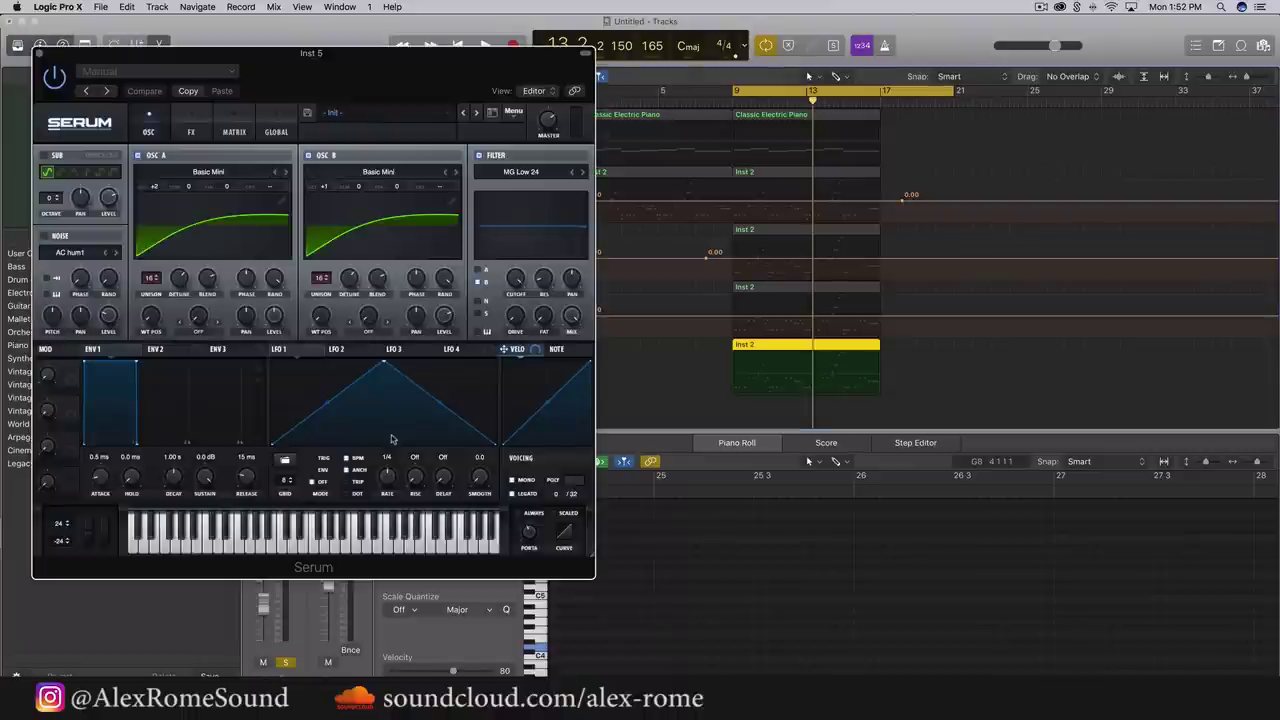
{"action": "left_click", "coordinate": [308, 156]}
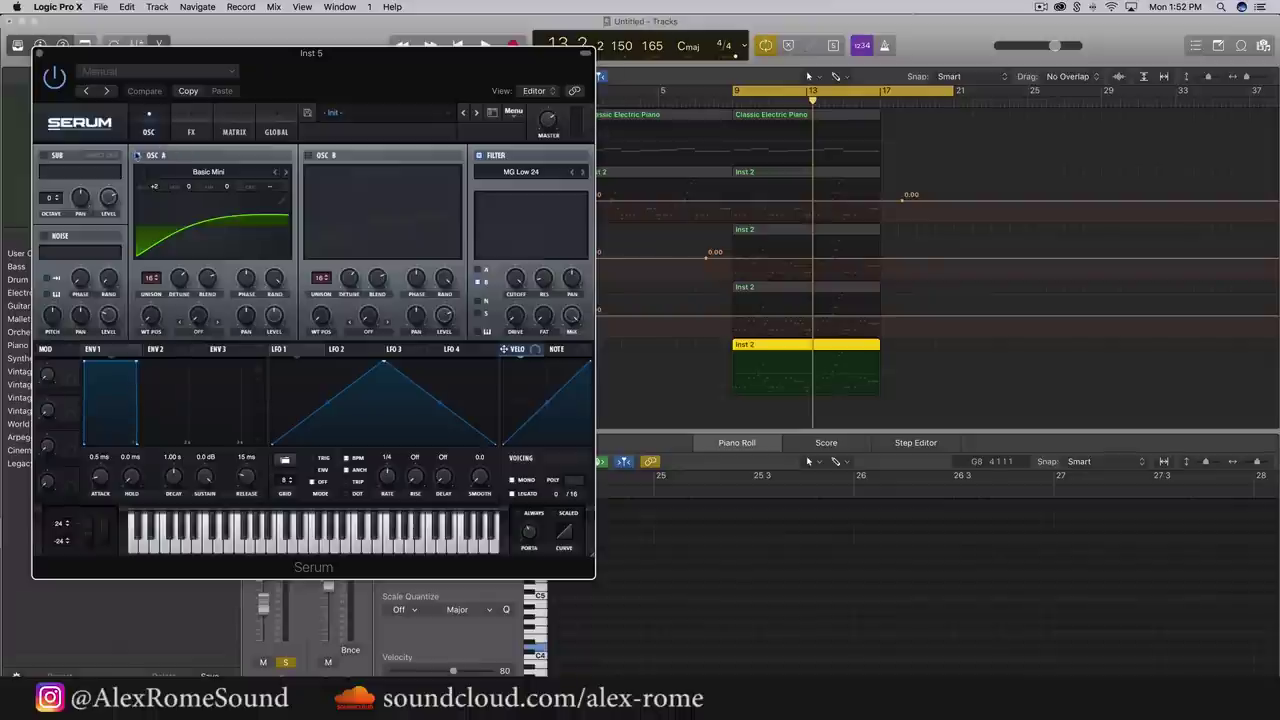
{"action": "left_click", "coordinate": [138, 155]}
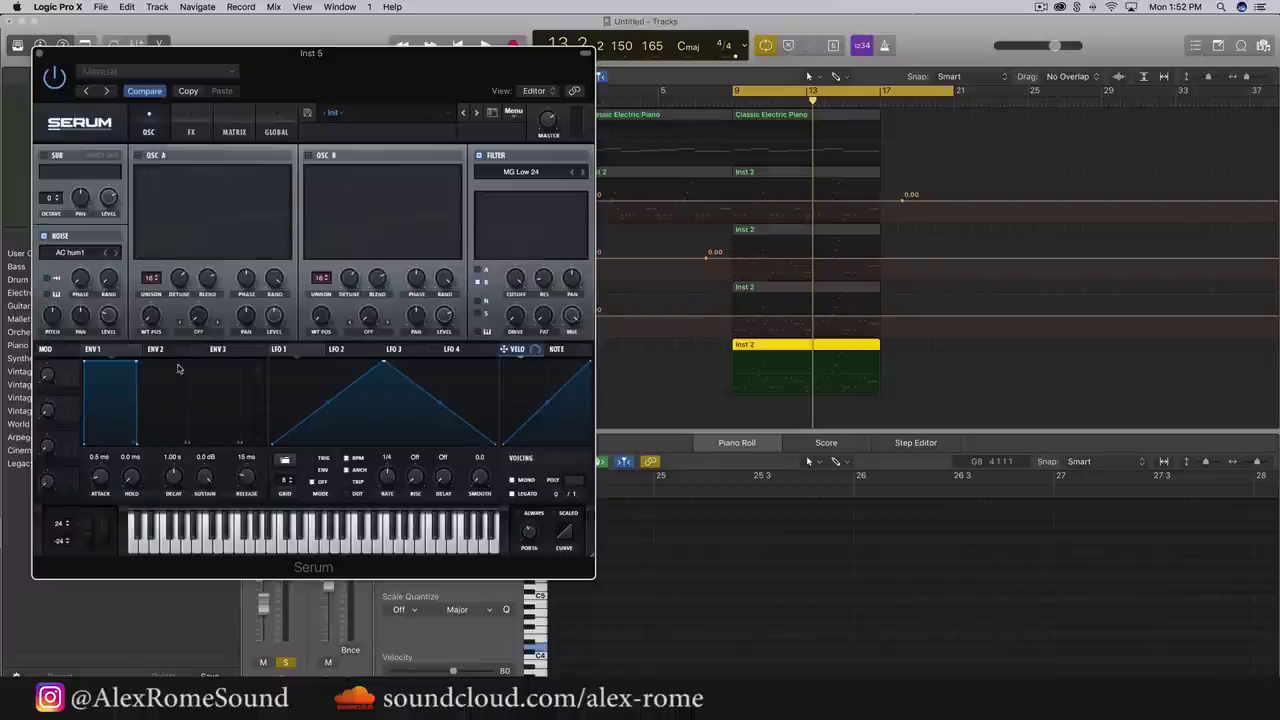
{"action": "left_click", "coordinate": [858, 350]}
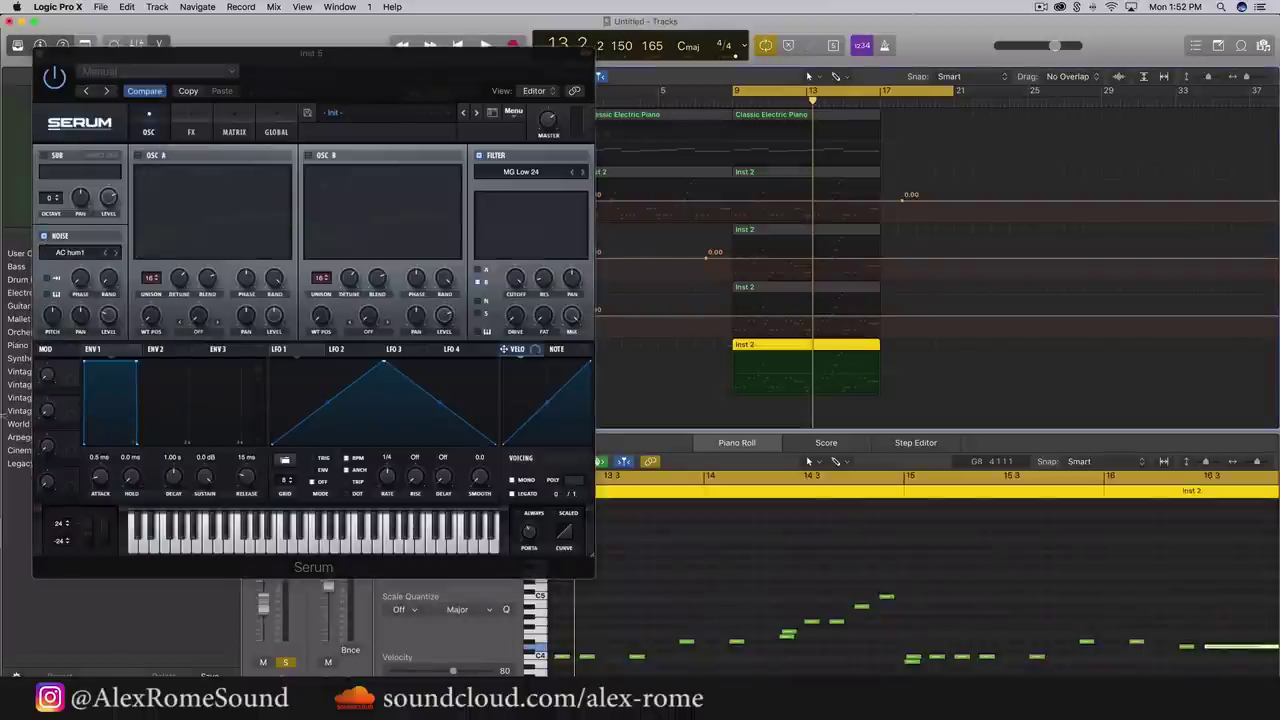
Load the Analog noise sample BrightWhite in Inst 5's Serum, audition it, and hide the instrument
{"action": "left_click", "coordinate": [75, 258]}
{"action": "mouse_move", "coordinate": [87, 268]}
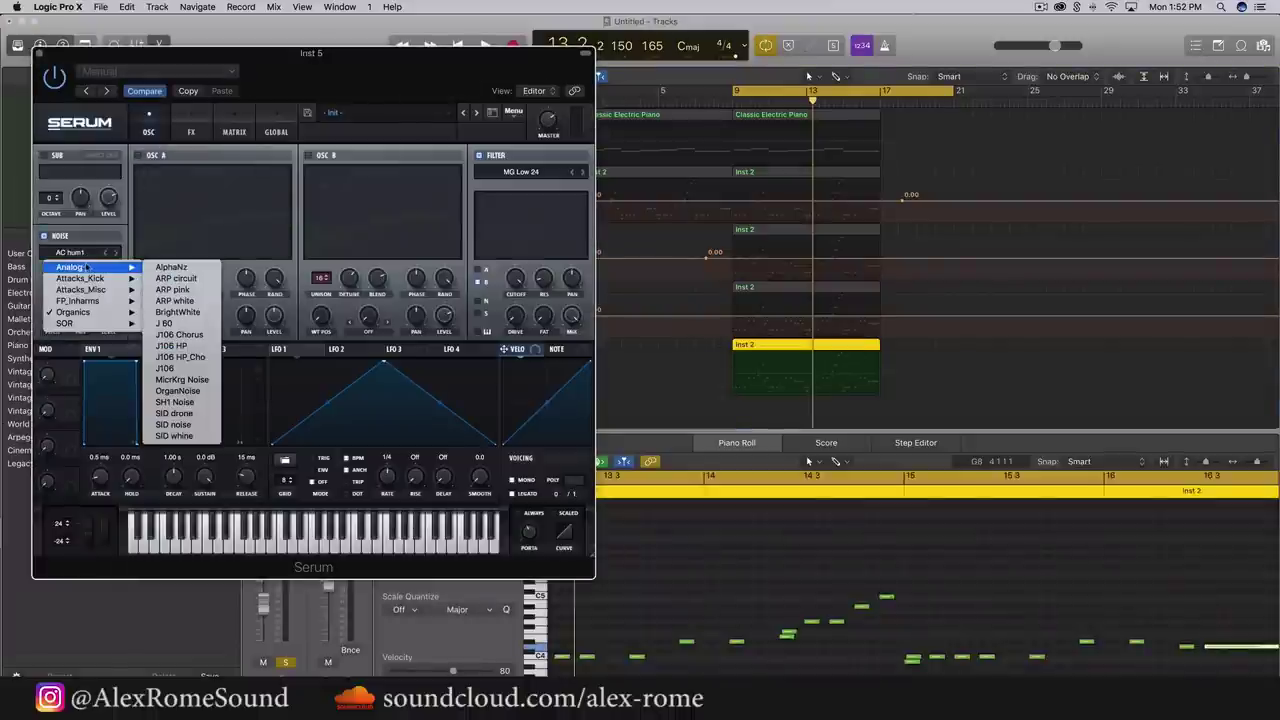
{"action": "left_click", "coordinate": [205, 312]}
{"action": "key", "text": "space"}
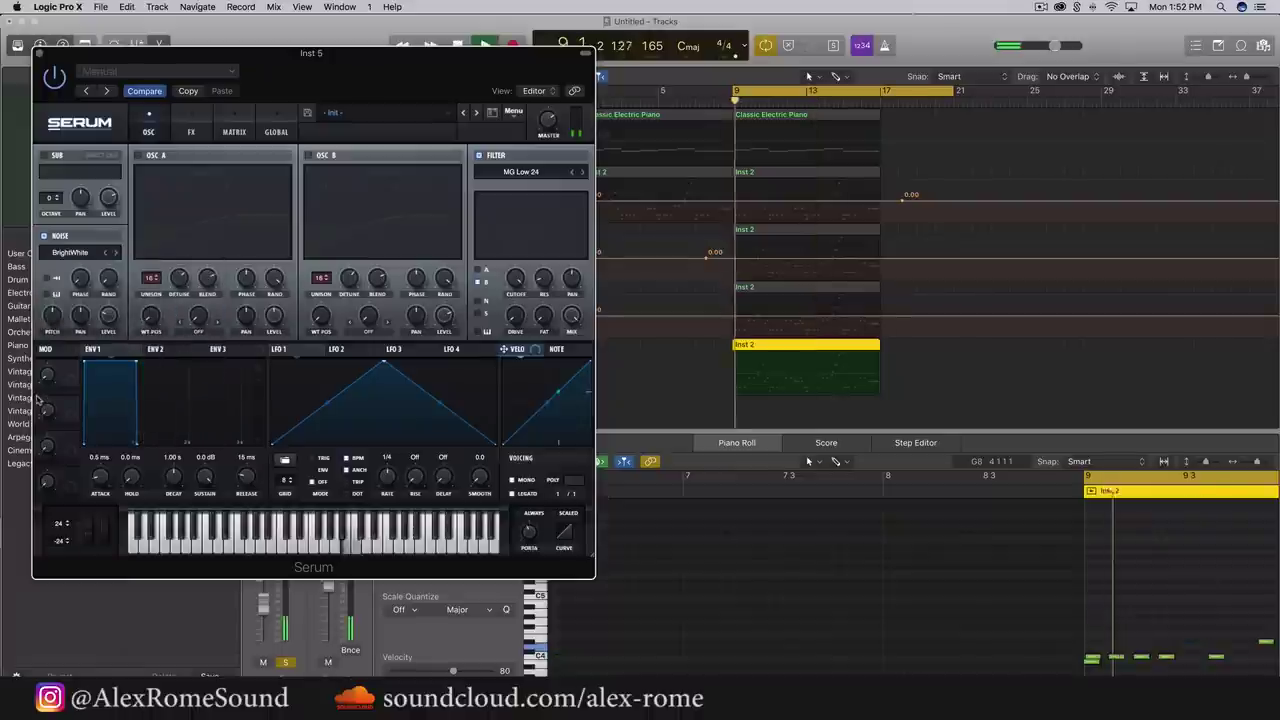
{"action": "left_click", "coordinate": [38, 52]}
{"action": "key", "text": "space"}
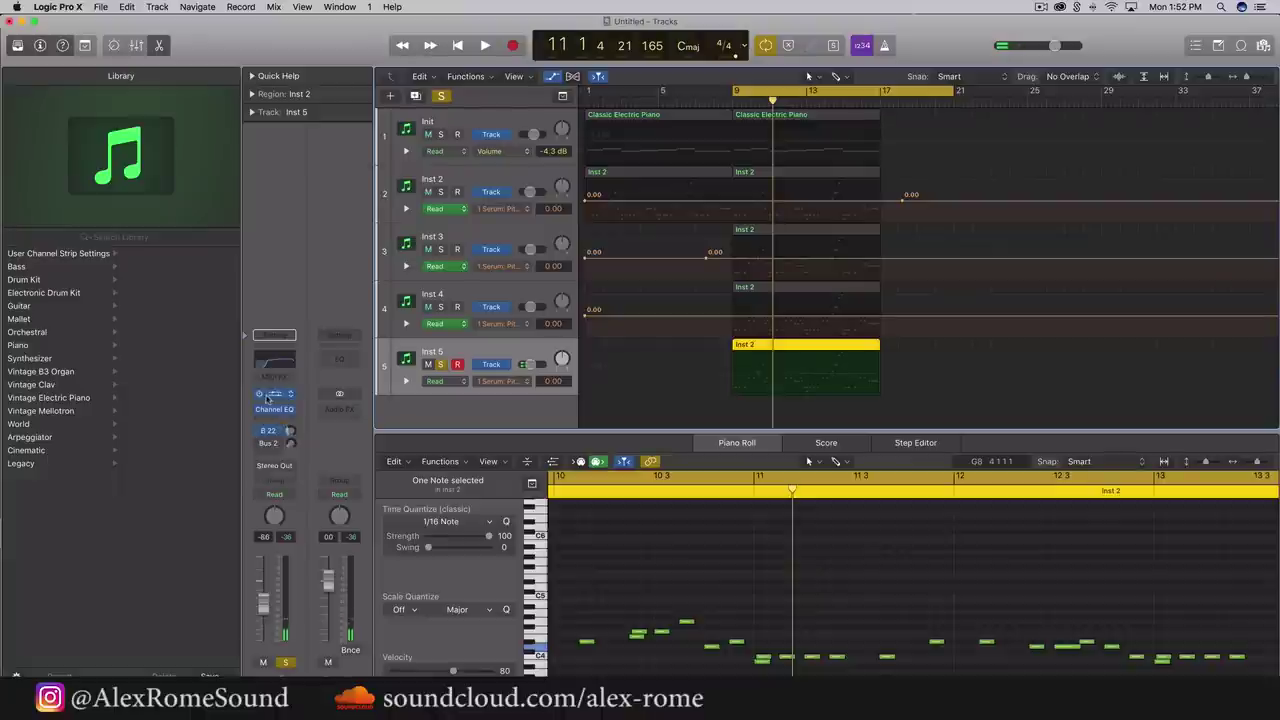
Raise the low cut in Inst 5's Channel EQ to 1520 Hz and turn the channel volume up slightly
{"action": "left_click", "coordinate": [274, 362]}
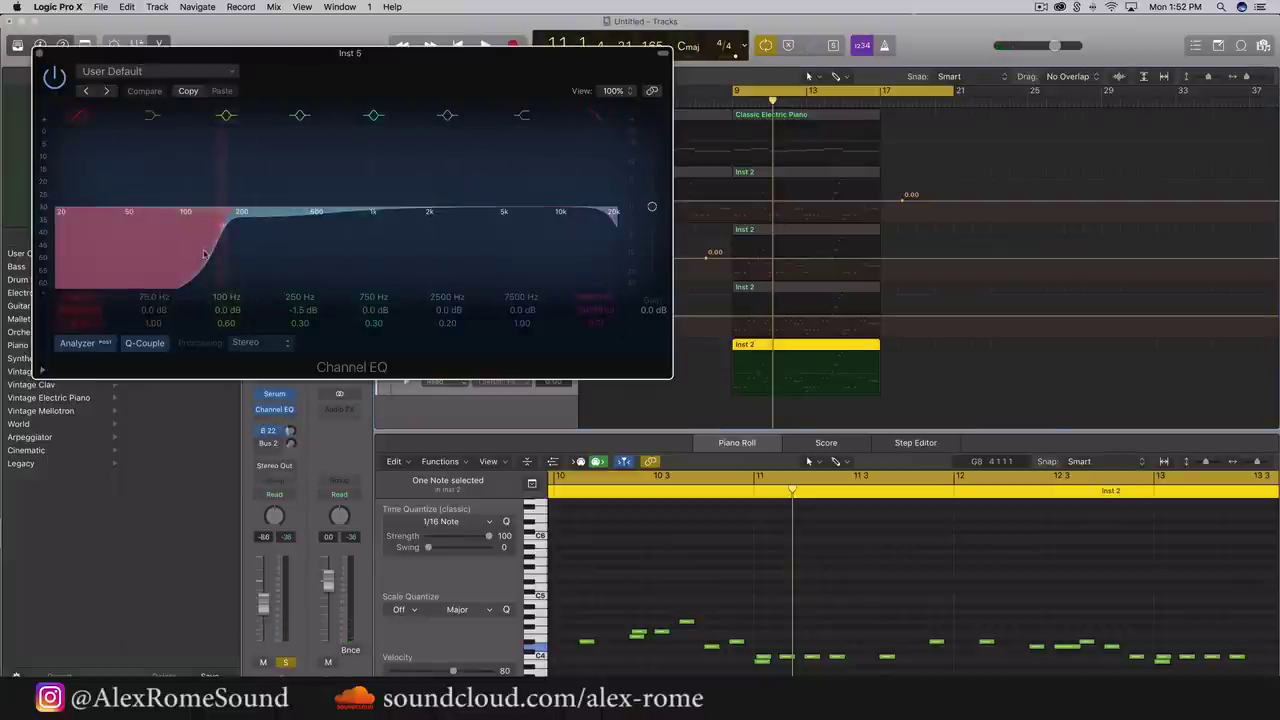
{"action": "left_click_drag", "start_coordinate": [203, 254], "coordinate": [402, 262]}
{"action": "key", "text": "space"}
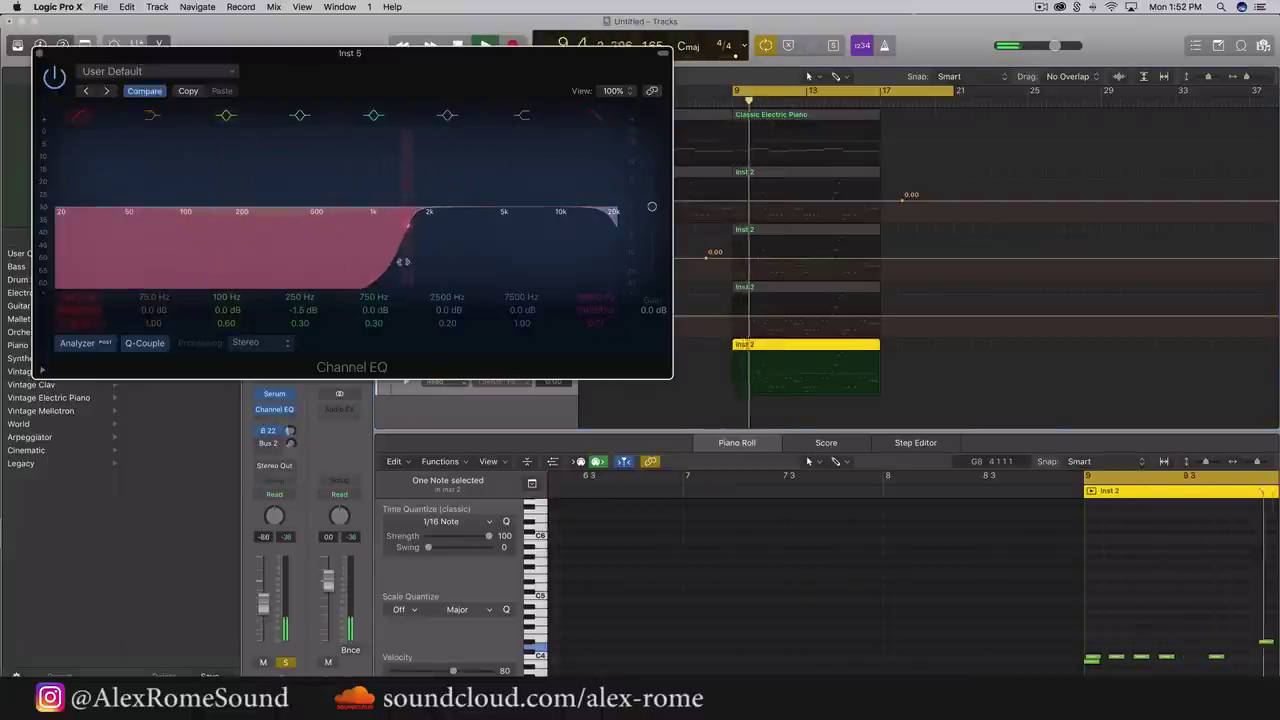
{"action": "left_click_drag", "start_coordinate": [264, 603], "coordinate": [264, 596]}
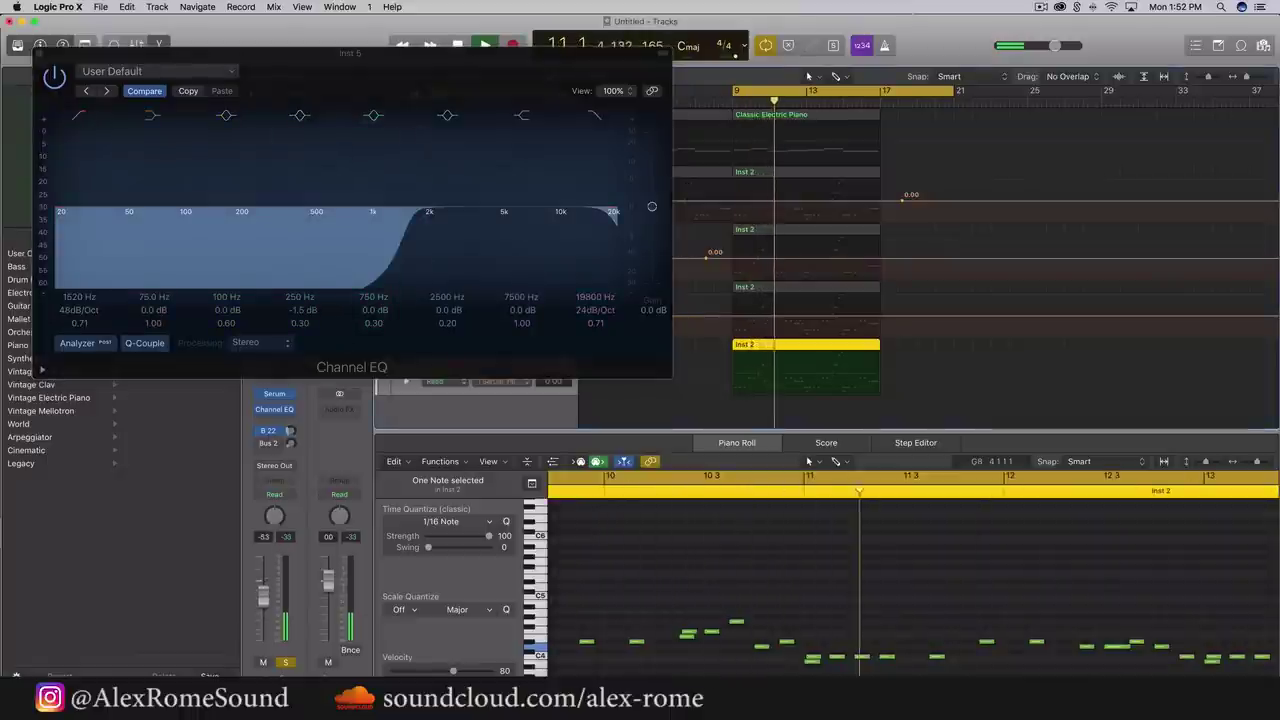
{"action": "left_click", "coordinate": [38, 53]}
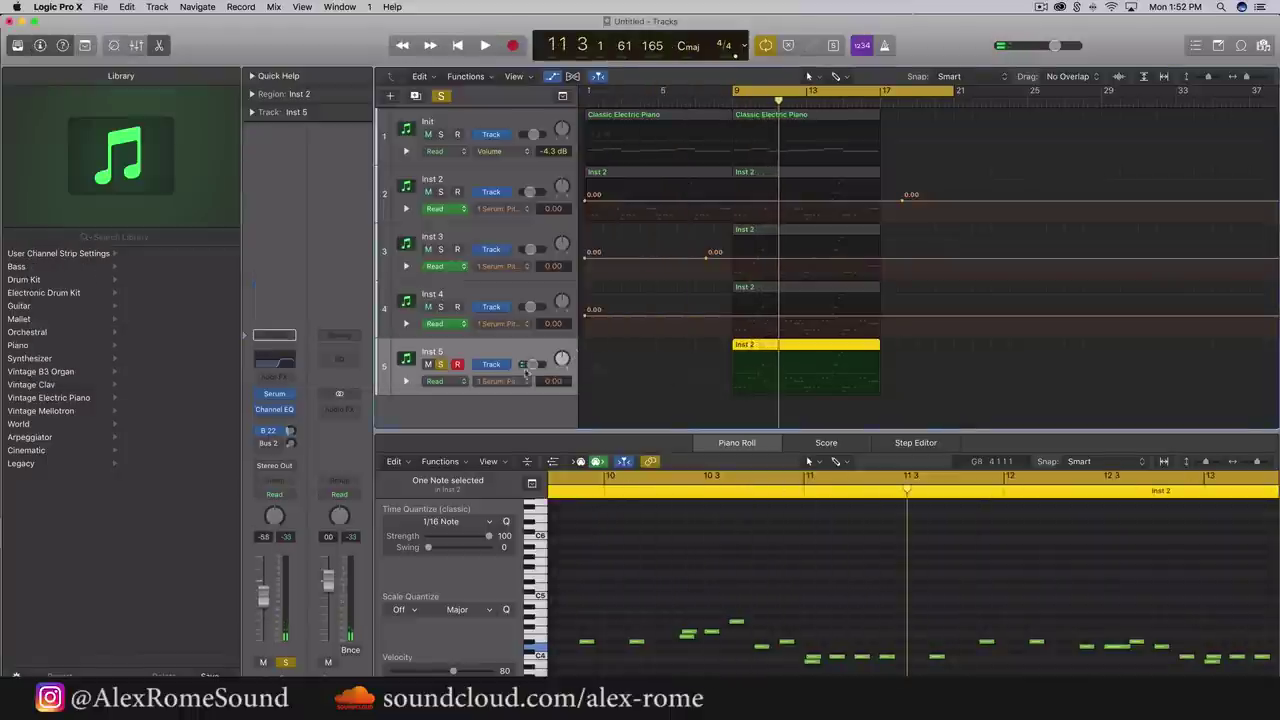
Unsolo Inst 5, compare the mix with it muted and unmuted during playback, and set its volume to about -4.7 dB
{"action": "key", "text": "s"}
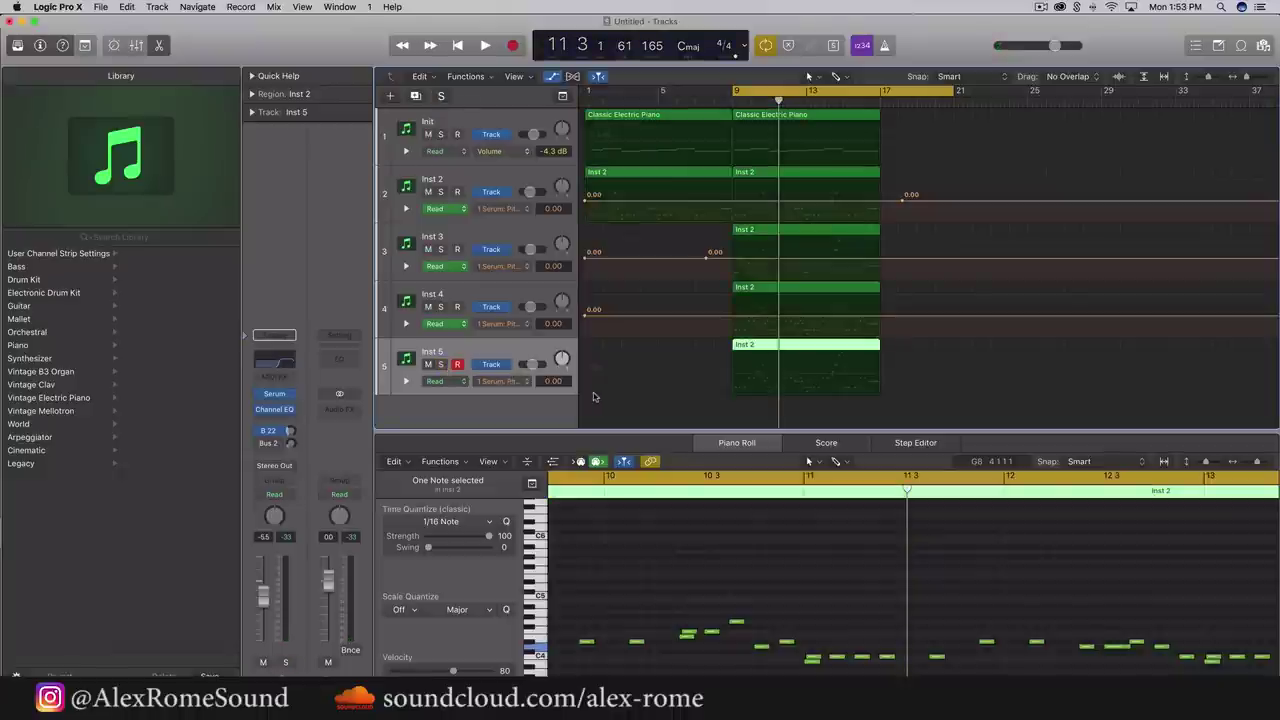
{"action": "left_click_drag", "start_coordinate": [533, 364], "coordinate": [526, 364]}
{"action": "key", "text": "space"}
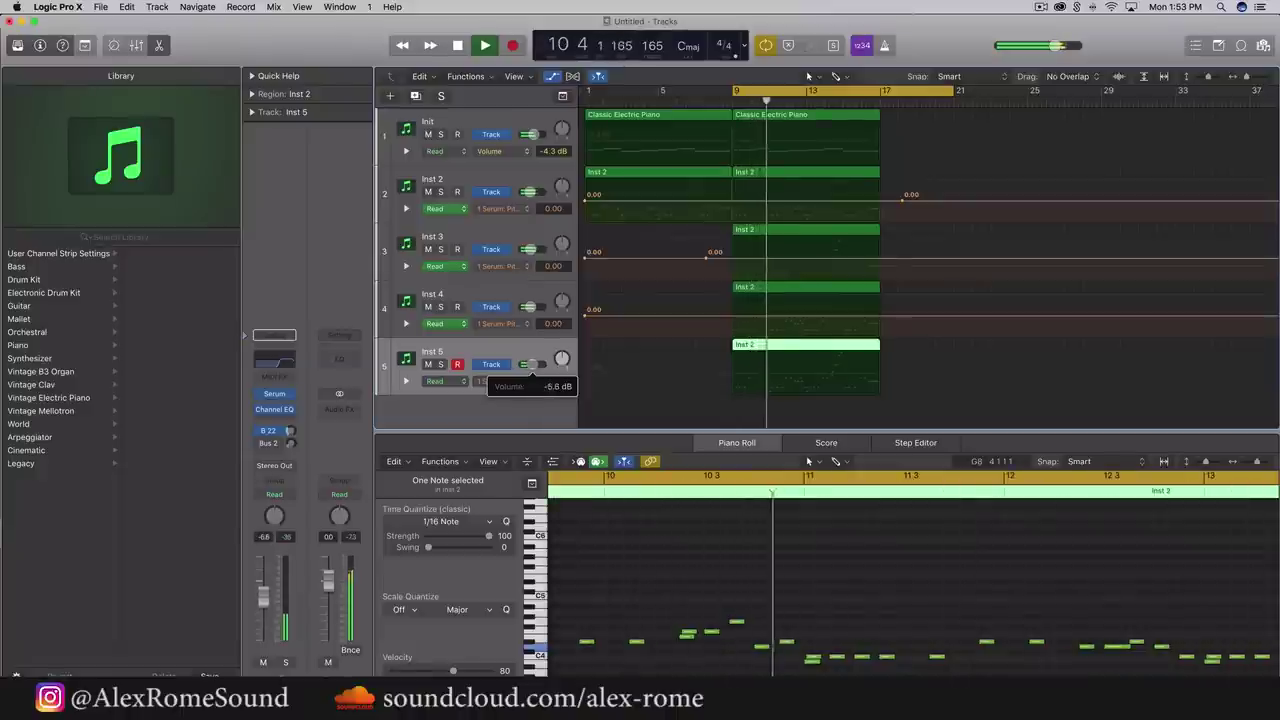
{"action": "left_click", "coordinate": [428, 364]}
{"action": "left_click", "coordinate": [428, 364]}
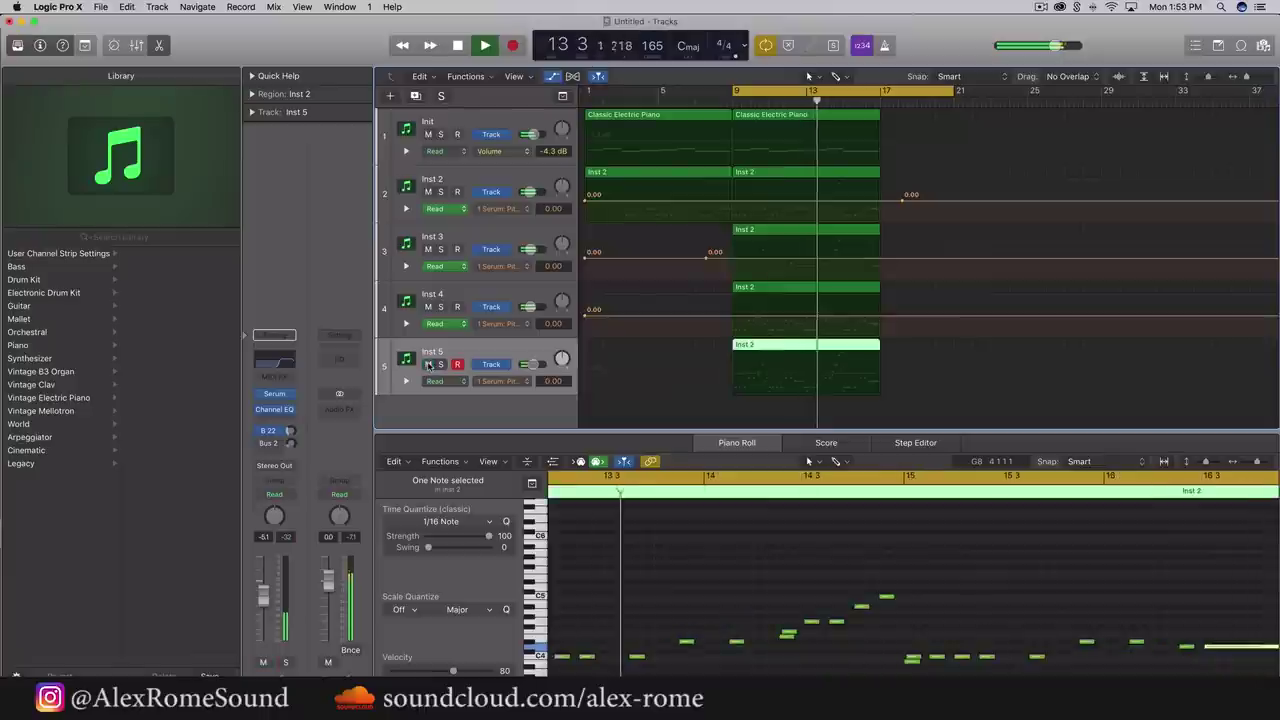
{"action": "left_click_drag", "start_coordinate": [533, 364], "coordinate": [530, 364]}
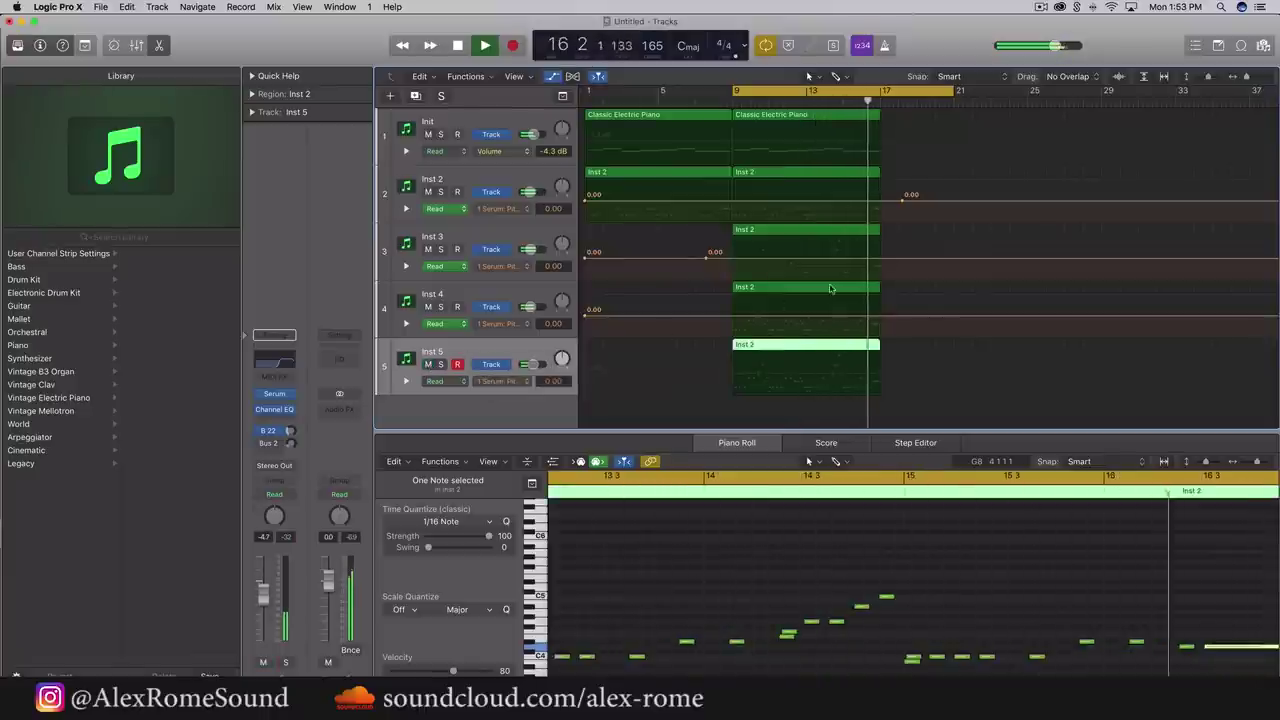
Extend the cycle range back to bar 1 and briefly view the tracks with automation hidden
{"action": "scroll", "coordinate": [831, 289], "scroll_direction": "up", "scroll_amount": 1}
{"action": "left_click_drag", "start_coordinate": [739, 90], "coordinate": [590, 90]}
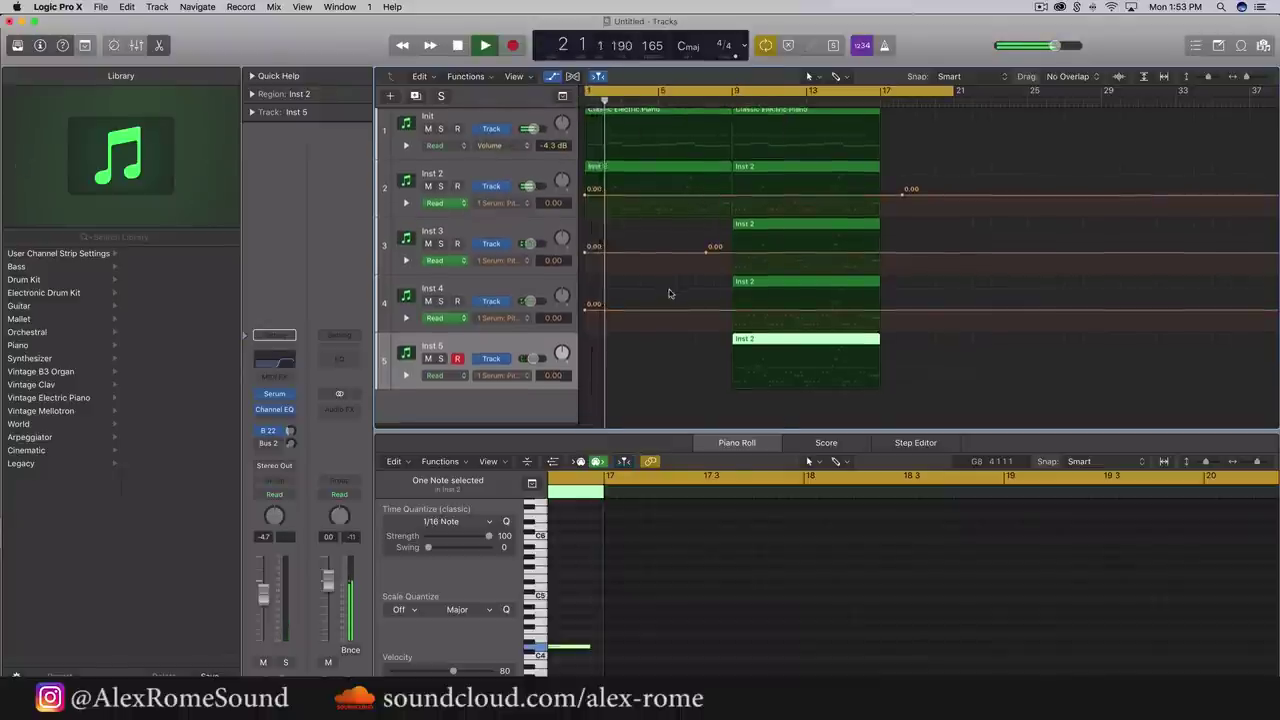
{"action": "left_click", "coordinate": [551, 77]}
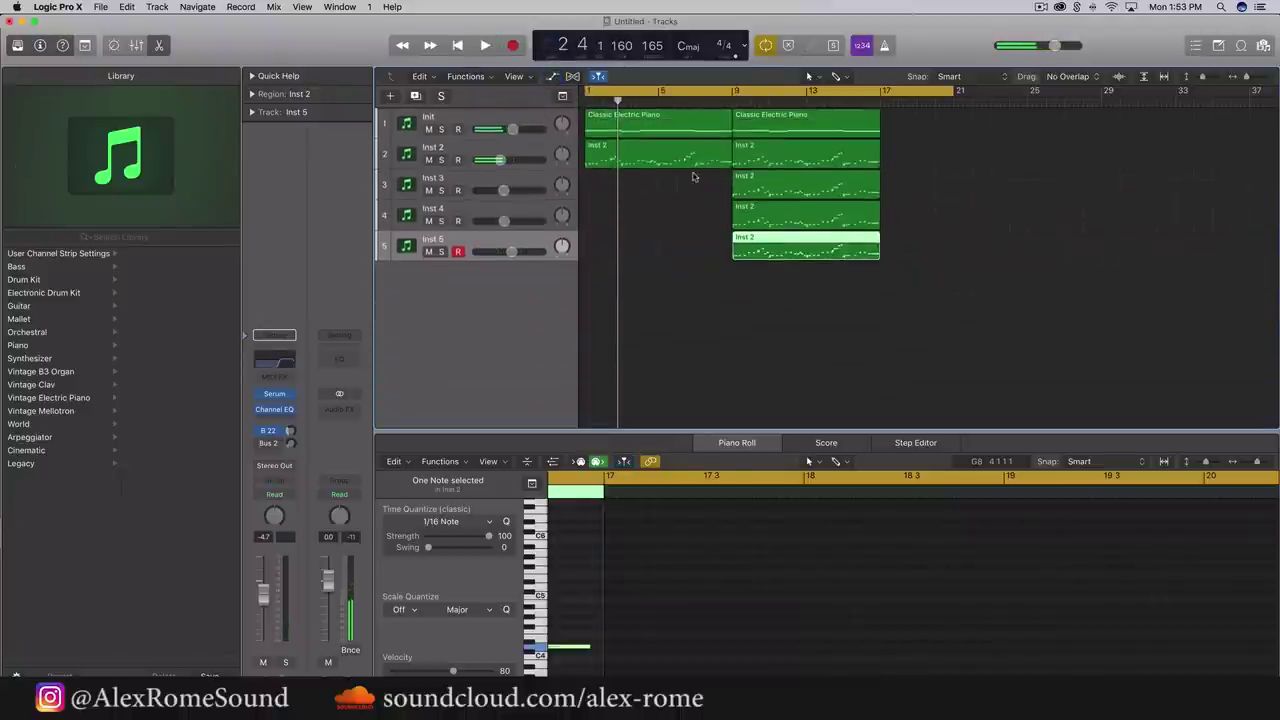
{"action": "left_click", "coordinate": [552, 77]}
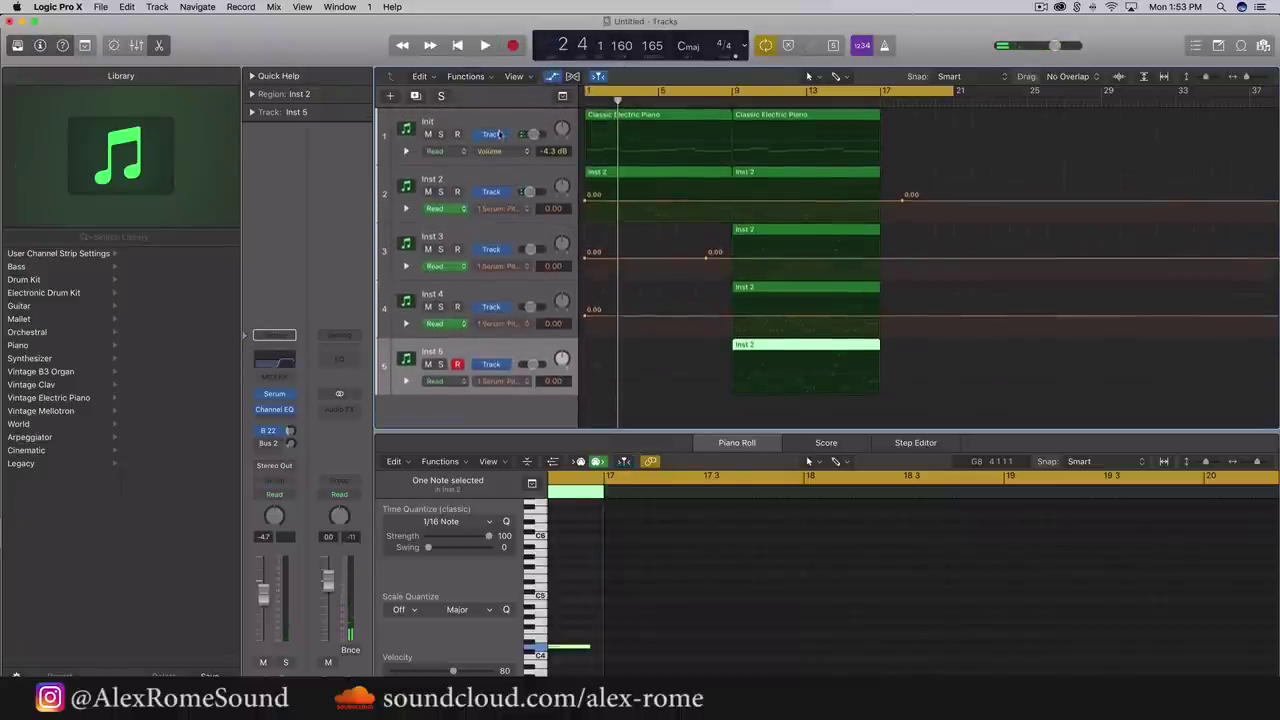
Display Sylenth1's FilterCtl Cutoff as the automation parameter on the Init track
{"action": "left_click", "coordinate": [510, 151]}
{"action": "mouse_move", "coordinate": [546, 121]}
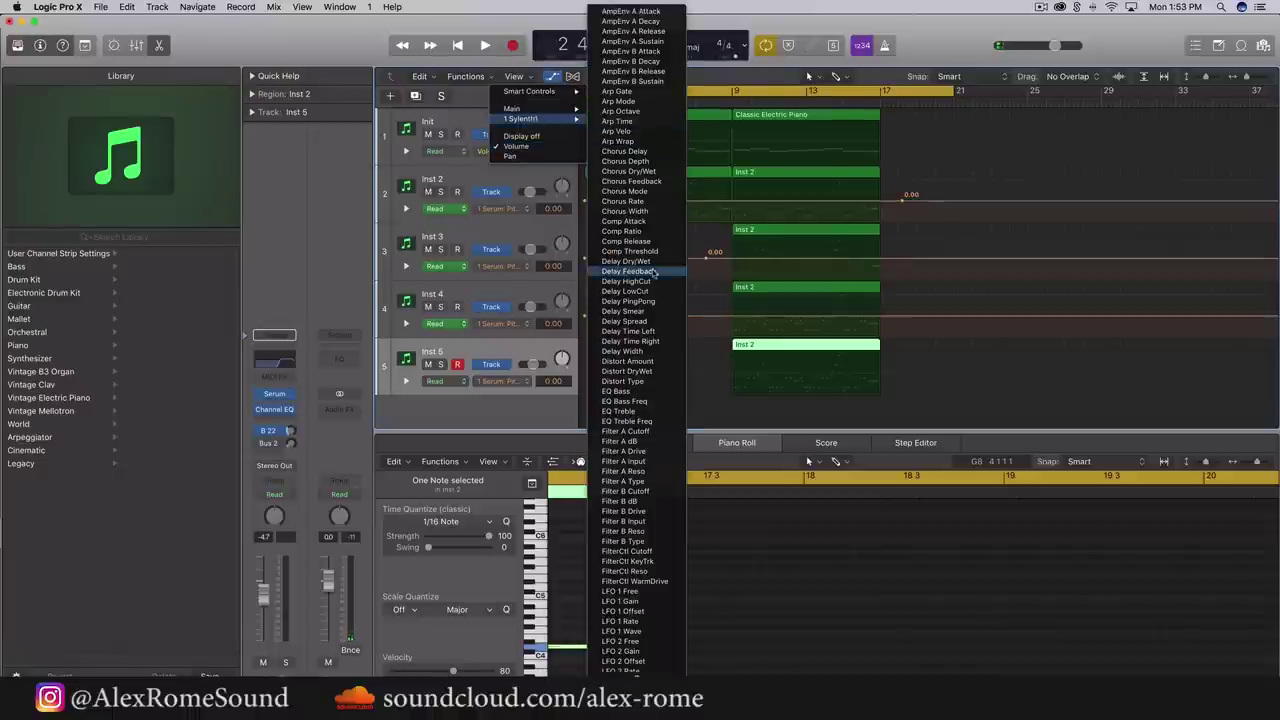
{"action": "scroll", "coordinate": [653, 273], "scroll_direction": "down", "scroll_amount": 3}
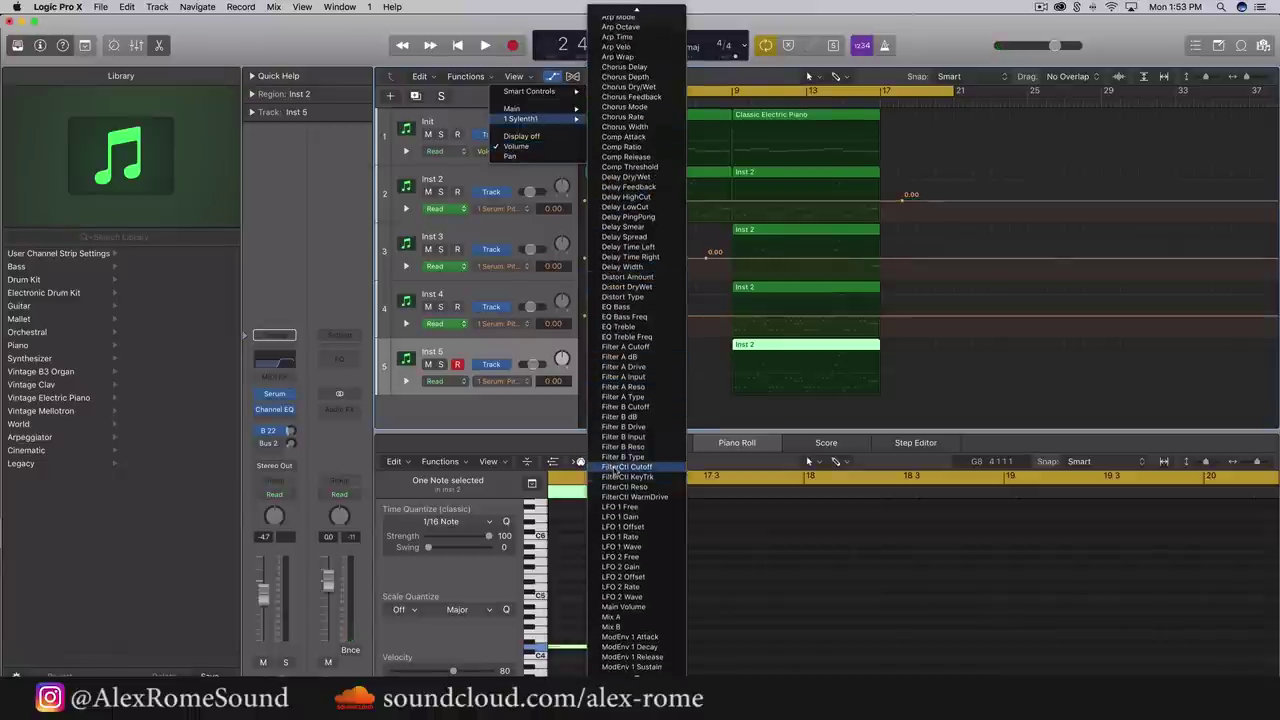
{"action": "left_click", "coordinate": [816, 93]}
Draw a cutoff automation ramp on the Init track rising from 2.998 at bar 1 to 6.011 at bar 9
{"action": "left_click", "coordinate": [729, 138]}
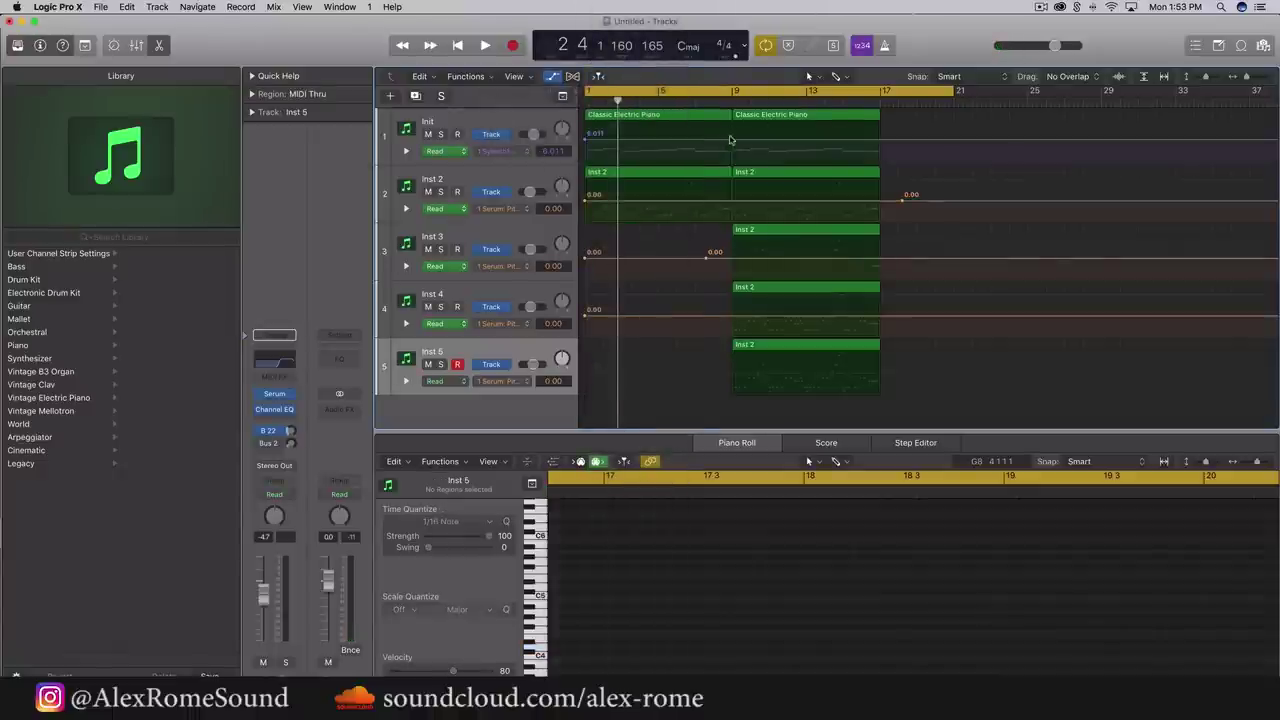
{"action": "left_click_drag", "start_coordinate": [587, 141], "coordinate": [586, 152]}
{"action": "left_click_drag", "start_coordinate": [741, 140], "coordinate": [745, 140]}
{"action": "left_click", "coordinate": [835, 78]}
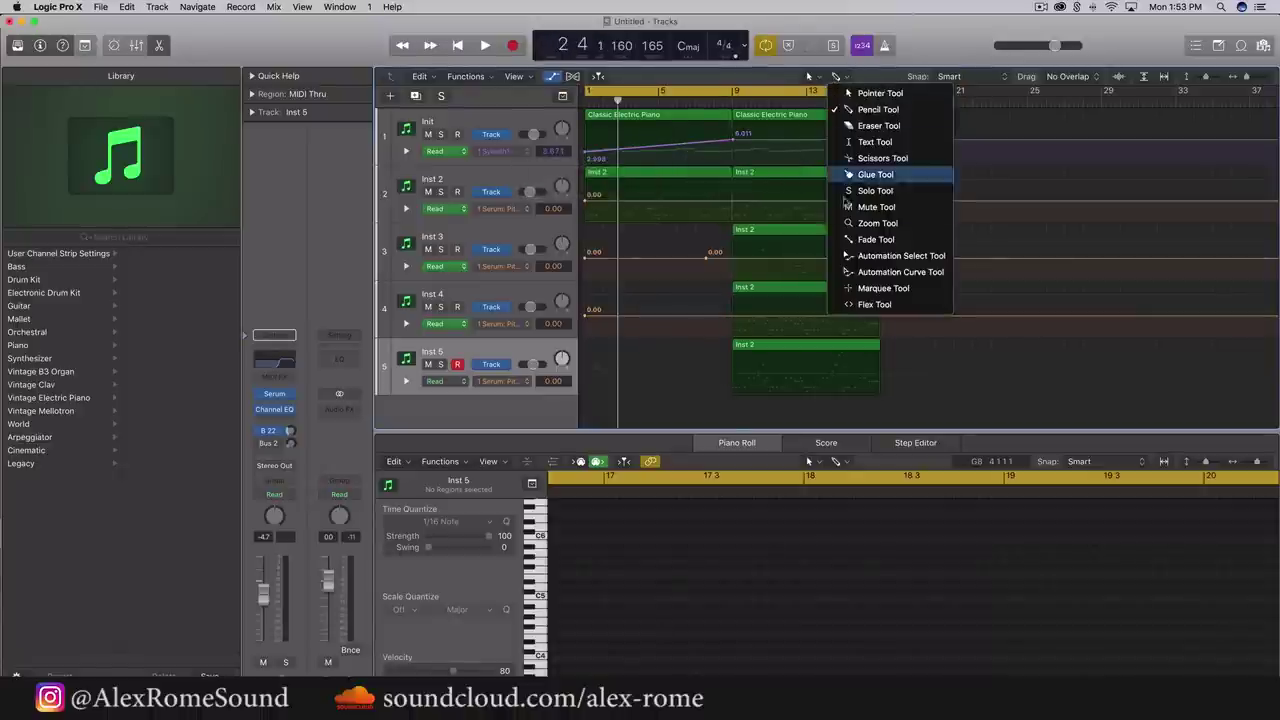
Bend the Init track's filter cutoff ramp into a rising curve with the Automation Curve Tool and slightly raise its bar 9 point during playback
{"action": "left_click", "coordinate": [848, 270]}
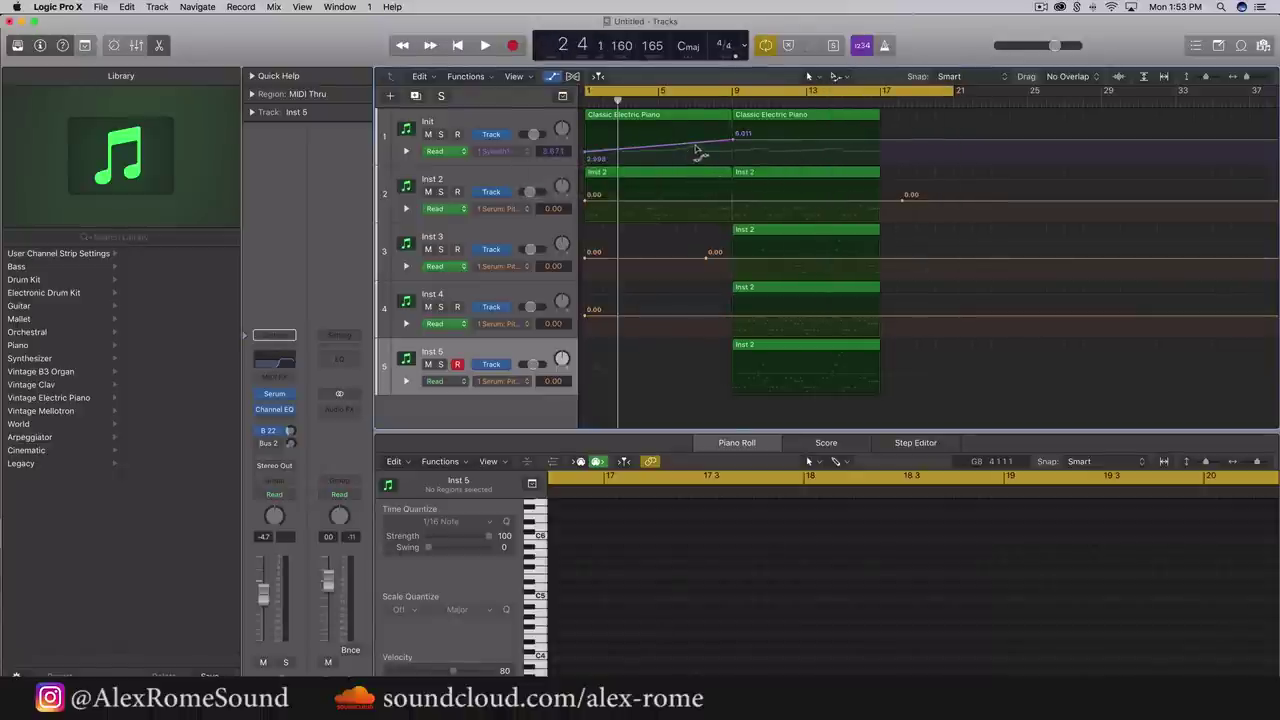
{"action": "left_click_drag", "start_coordinate": [698, 150], "coordinate": [700, 165]}
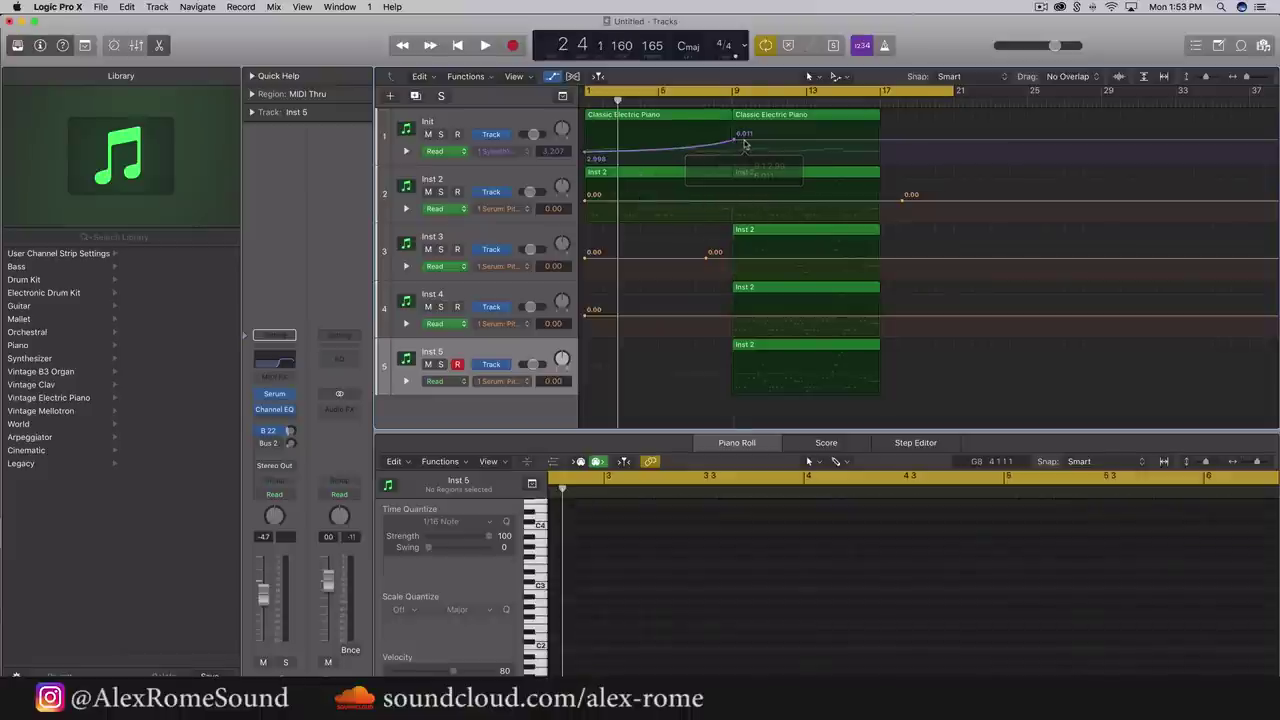
{"action": "key", "text": "space"}
{"action": "left_click", "coordinate": [744, 145]}
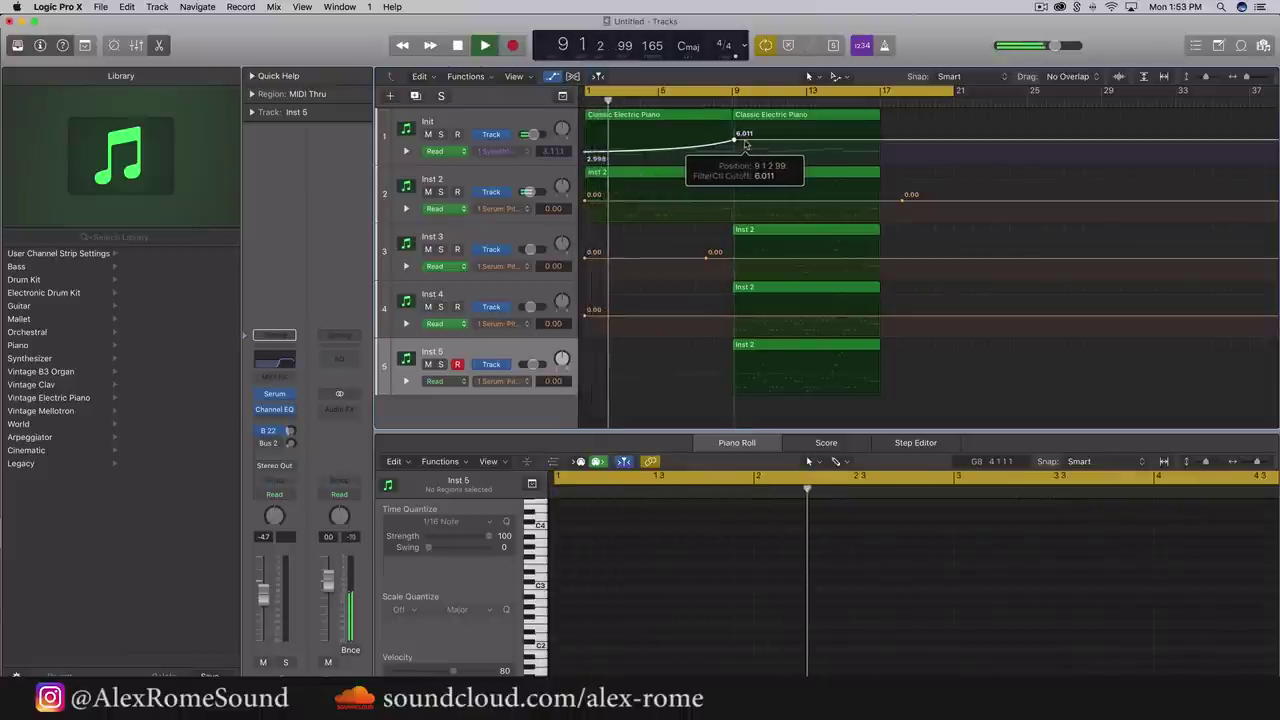
{"action": "left_click_drag", "start_coordinate": [745, 145], "coordinate": [742, 143]}
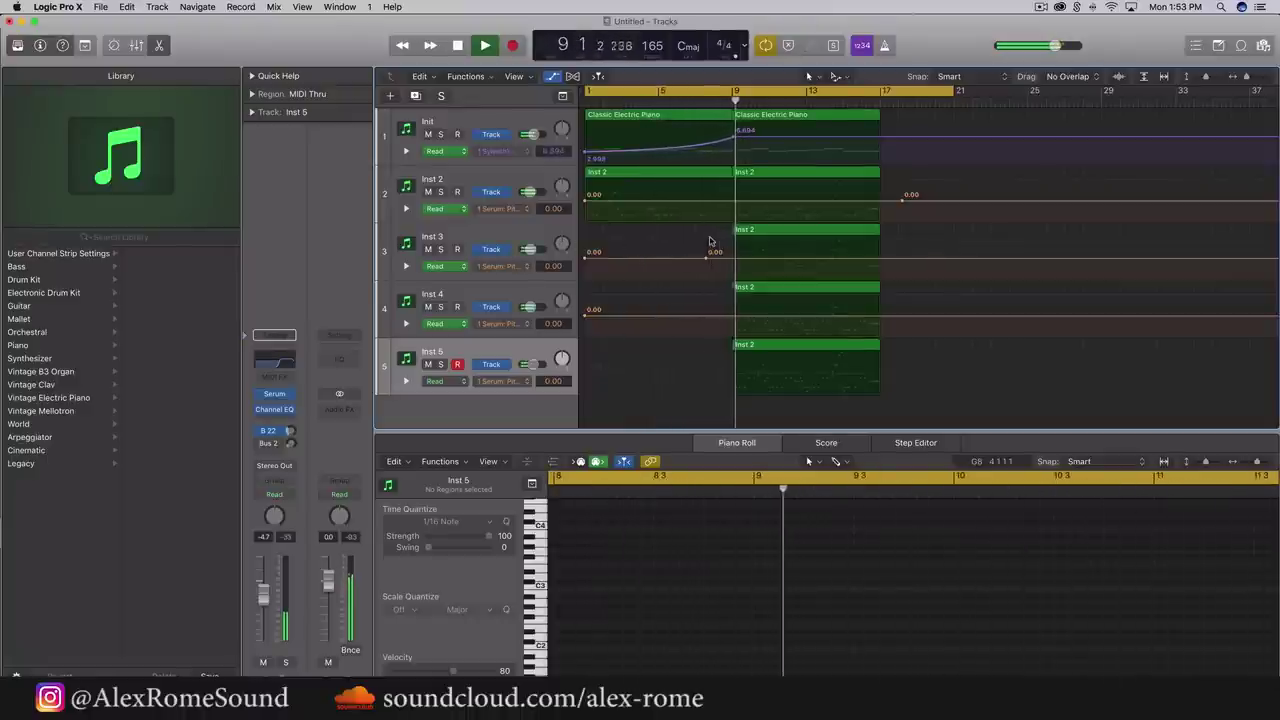
Stop playback, hide the track automation and set the cycle range from bar 8 to bar 33
{"action": "scroll", "coordinate": [801, 230], "scroll_direction": "right", "scroll_amount": 1}
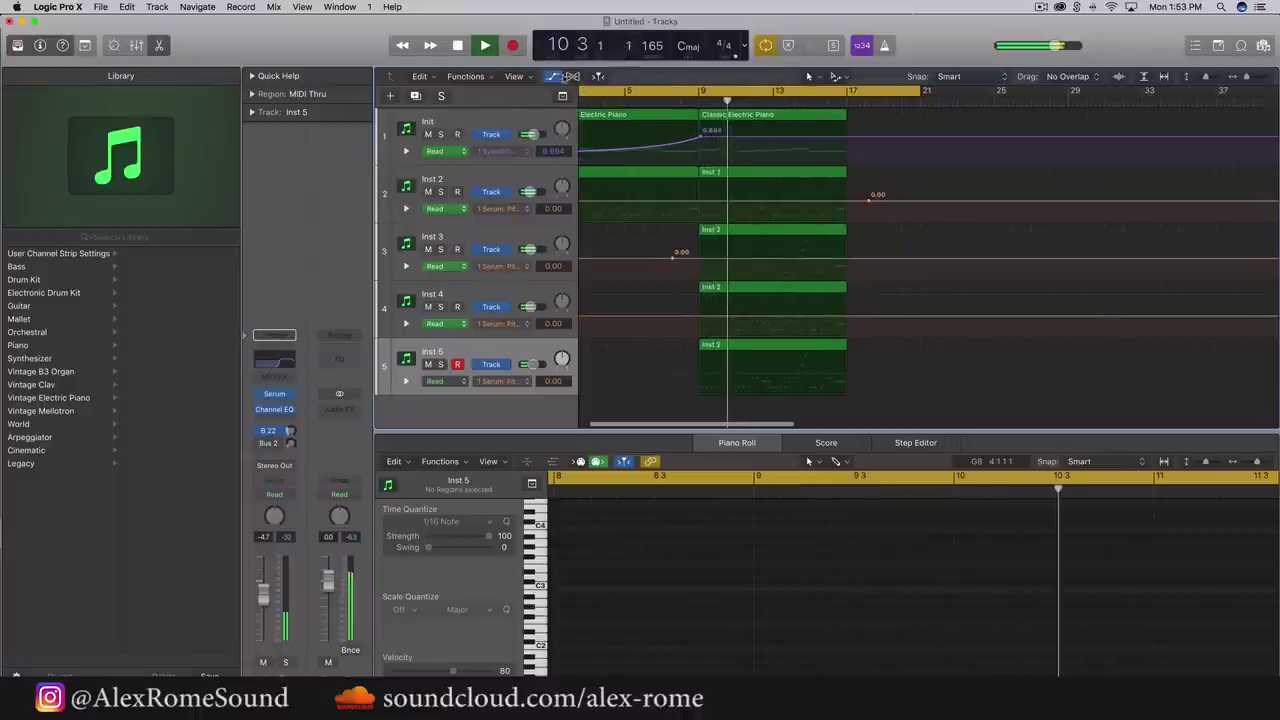
{"action": "key", "text": "a"}
{"action": "key", "text": "space"}
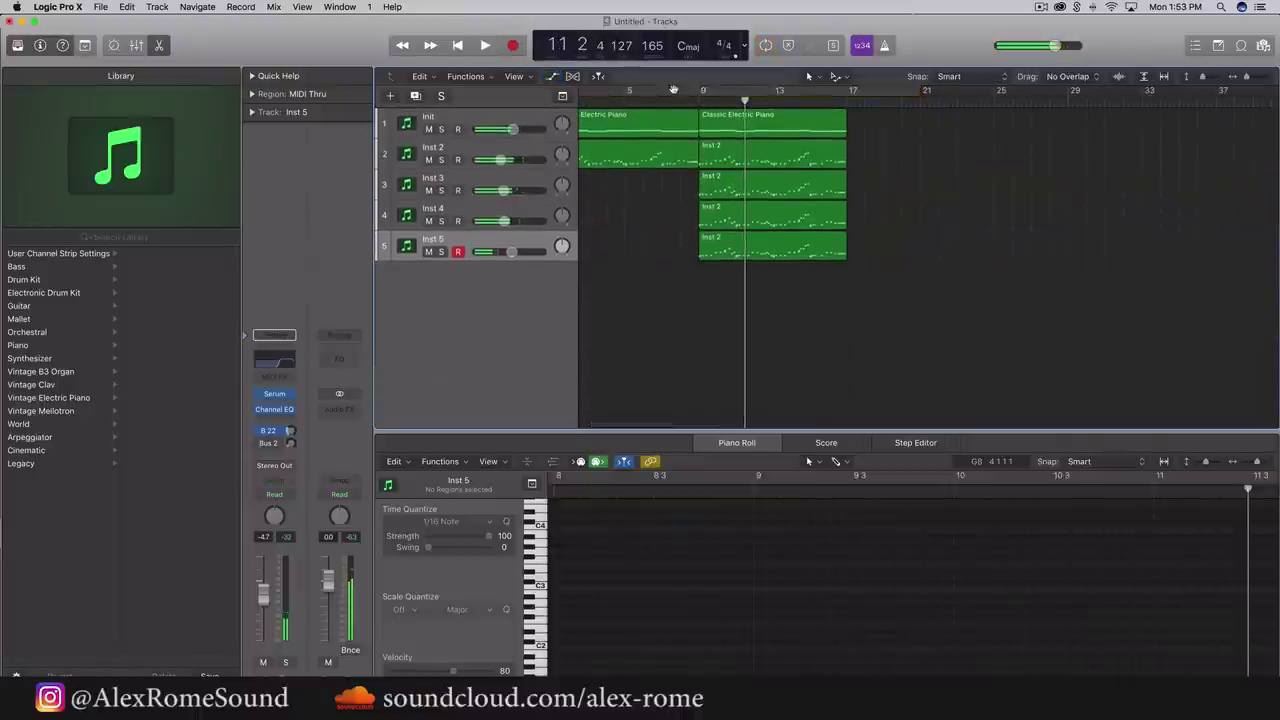
{"action": "left_click_drag", "start_coordinate": [678, 90], "coordinate": [1145, 90]}
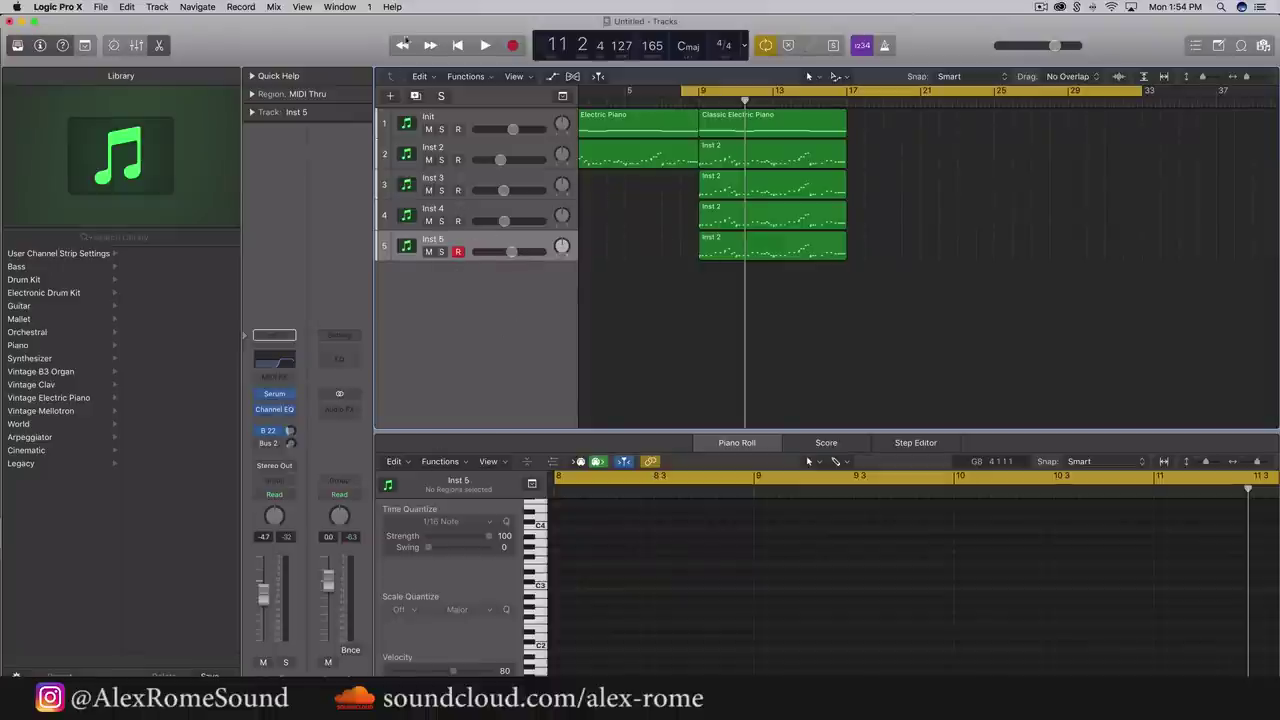
Add a new audio track below Inst 5
{"action": "left_click", "coordinate": [165, 7]}
{"action": "left_click", "coordinate": [195, 37]}
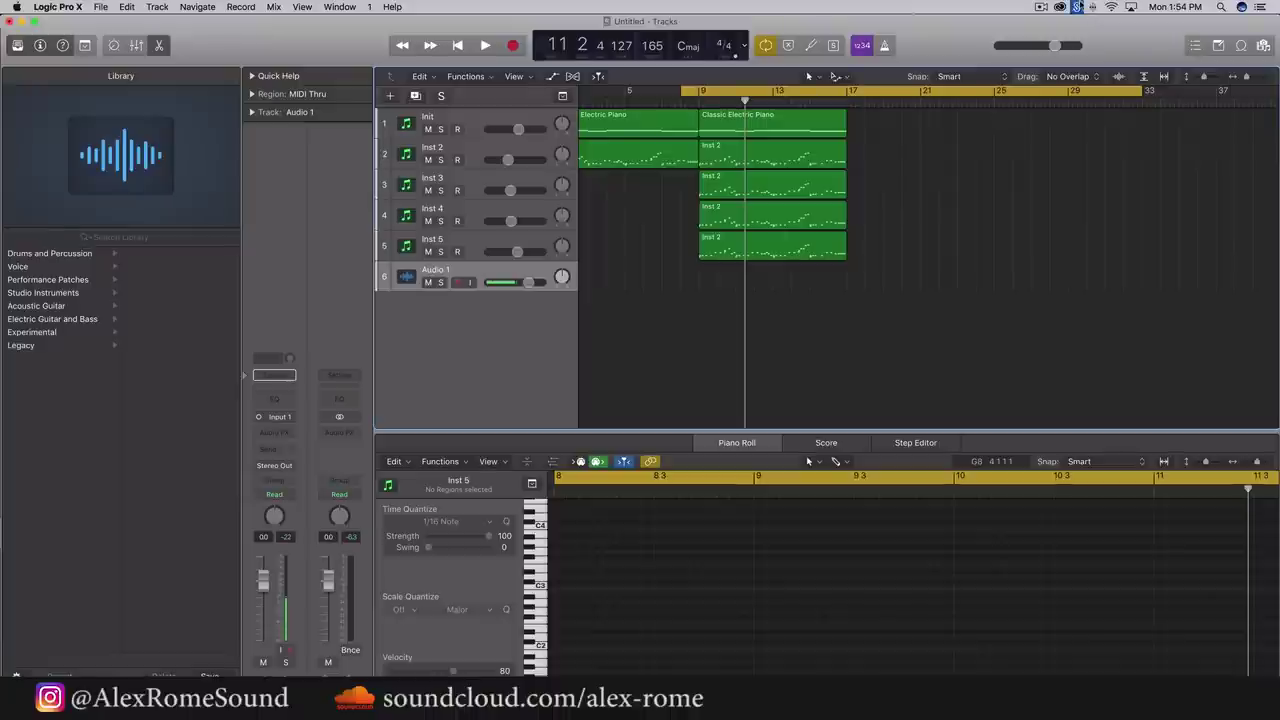
Switch to Splice and search the downloaded sounds for "impact"
{"action": "left_click", "coordinate": [1076, 7]}
{"action": "left_click", "coordinate": [898, 206]}
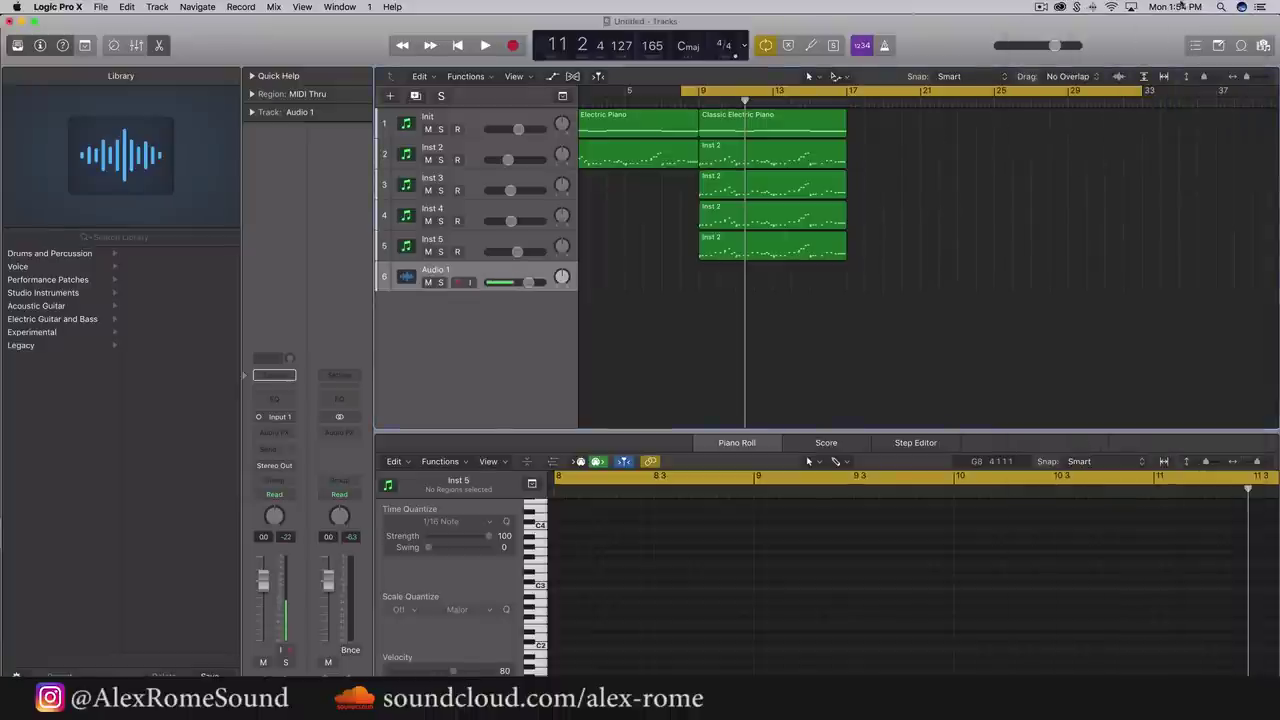
{"action": "left_click", "coordinate": [1076, 7]}
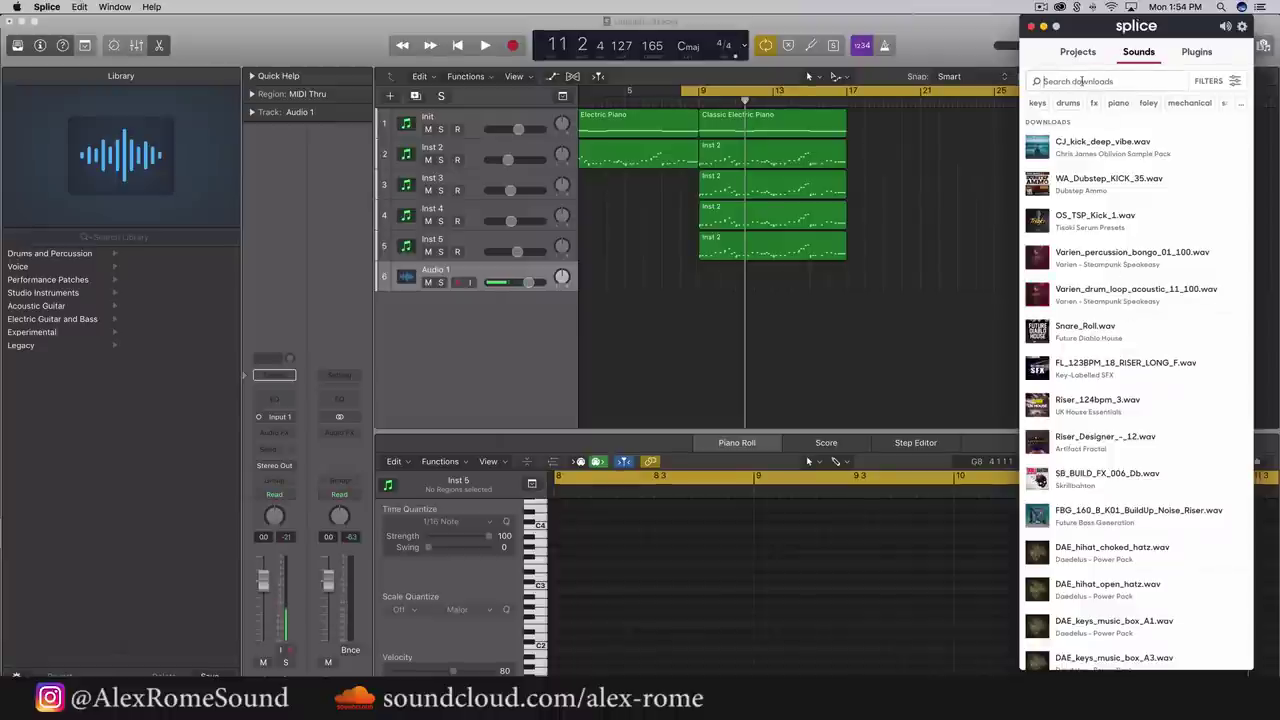
{"action": "type", "text": "impact"}
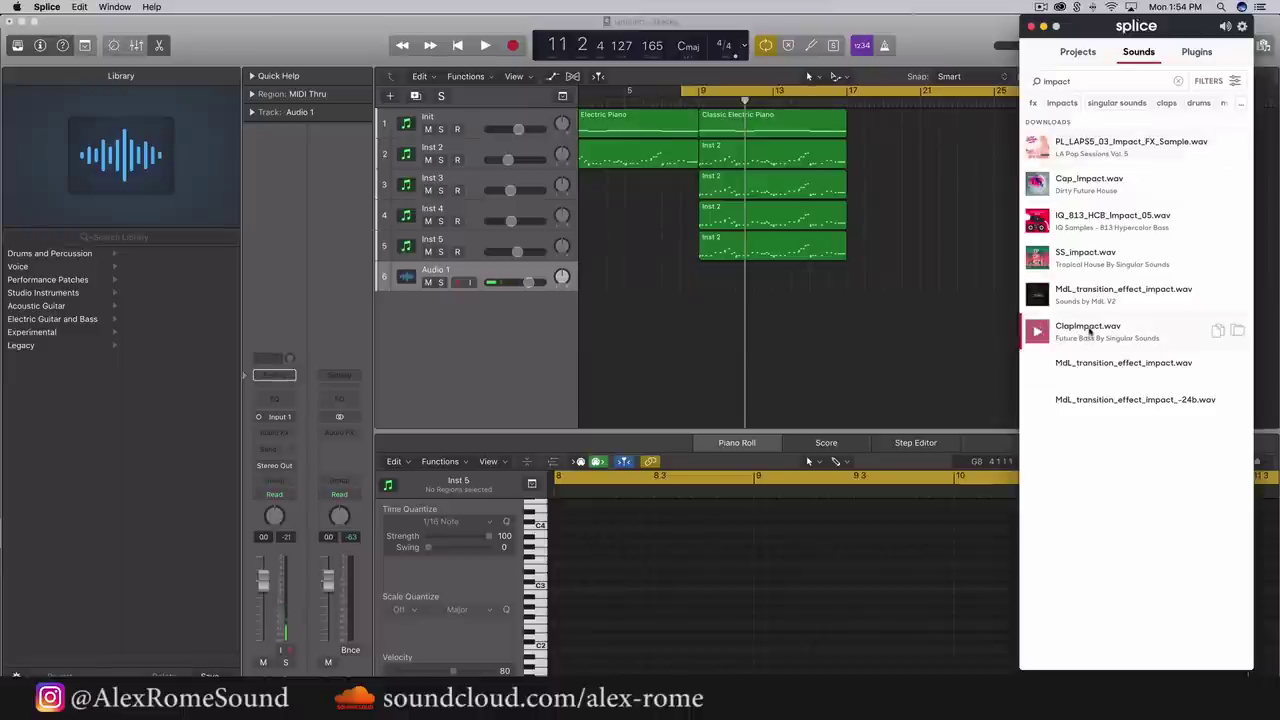
Place ClapImpact.wav on the audio track at about bar 9 and trim its tail to just past bar 10
{"action": "left_click_drag", "start_coordinate": [1090, 332], "coordinate": [753, 280]}
{"action": "key", "text": "super+Right"}
{"action": "key", "text": "super+Right"}
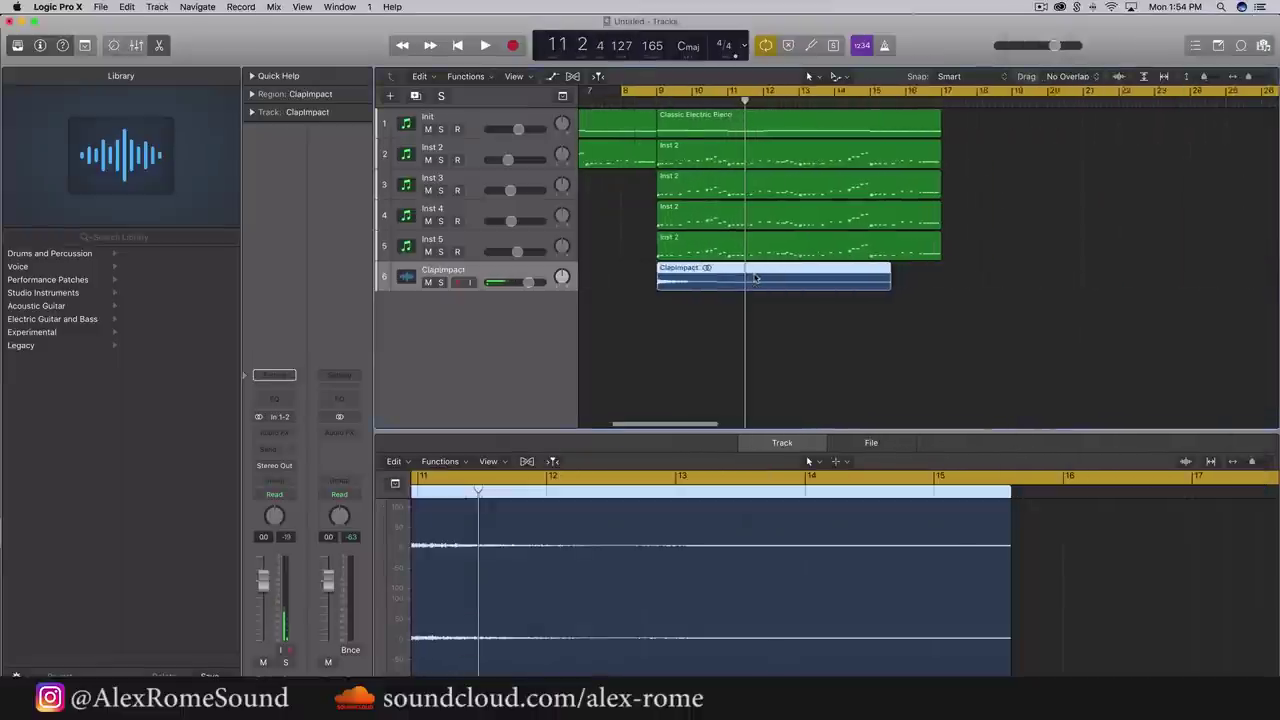
{"action": "key", "text": "super+Right"}
{"action": "left_click_drag", "start_coordinate": [929, 287], "coordinate": [671, 284]}
Set snapping to Snap Regions to Absolute Value and align the ClapImpact region's start exactly with bar 9
{"action": "key", "text": "super+Right"}
{"action": "key", "text": "super+Right"}
{"action": "key", "text": "super+Right"}
{"action": "key", "text": "super+Right"}
{"action": "scroll", "coordinate": [662, 284], "scroll_direction": "up", "scroll_amount": 5}
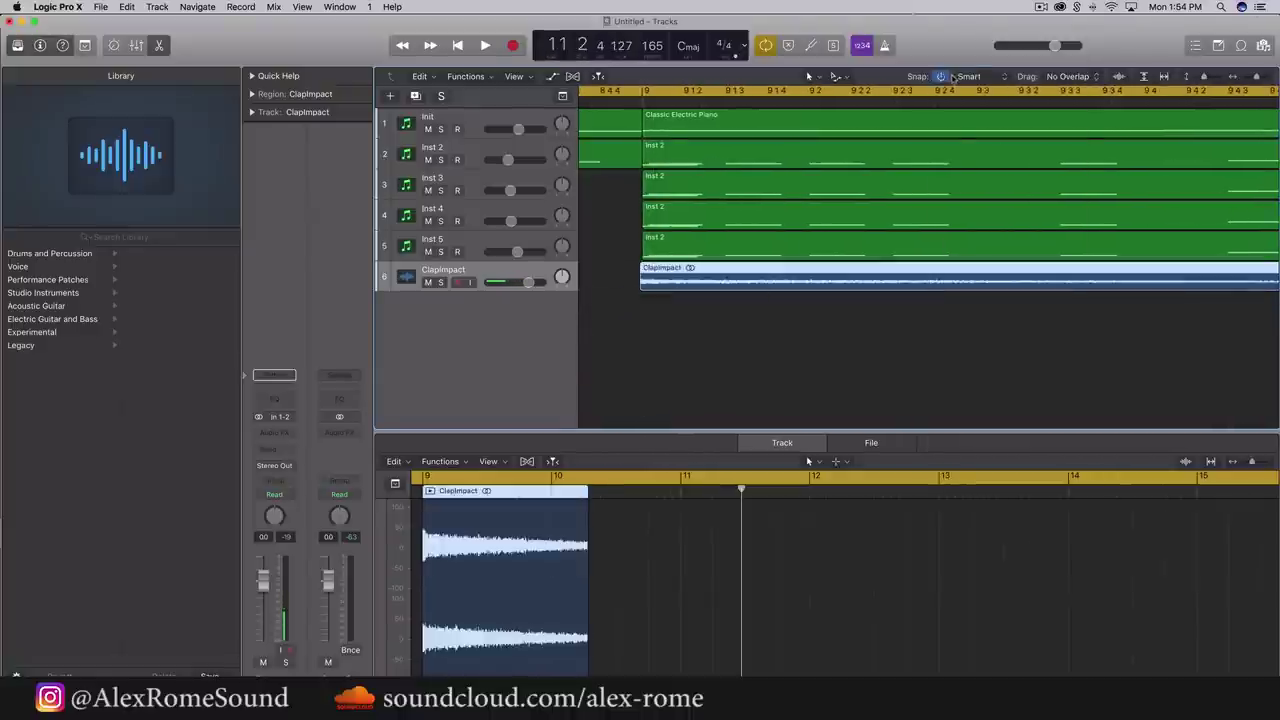
{"action": "left_click", "coordinate": [955, 77]}
{"action": "left_click", "coordinate": [969, 164]}
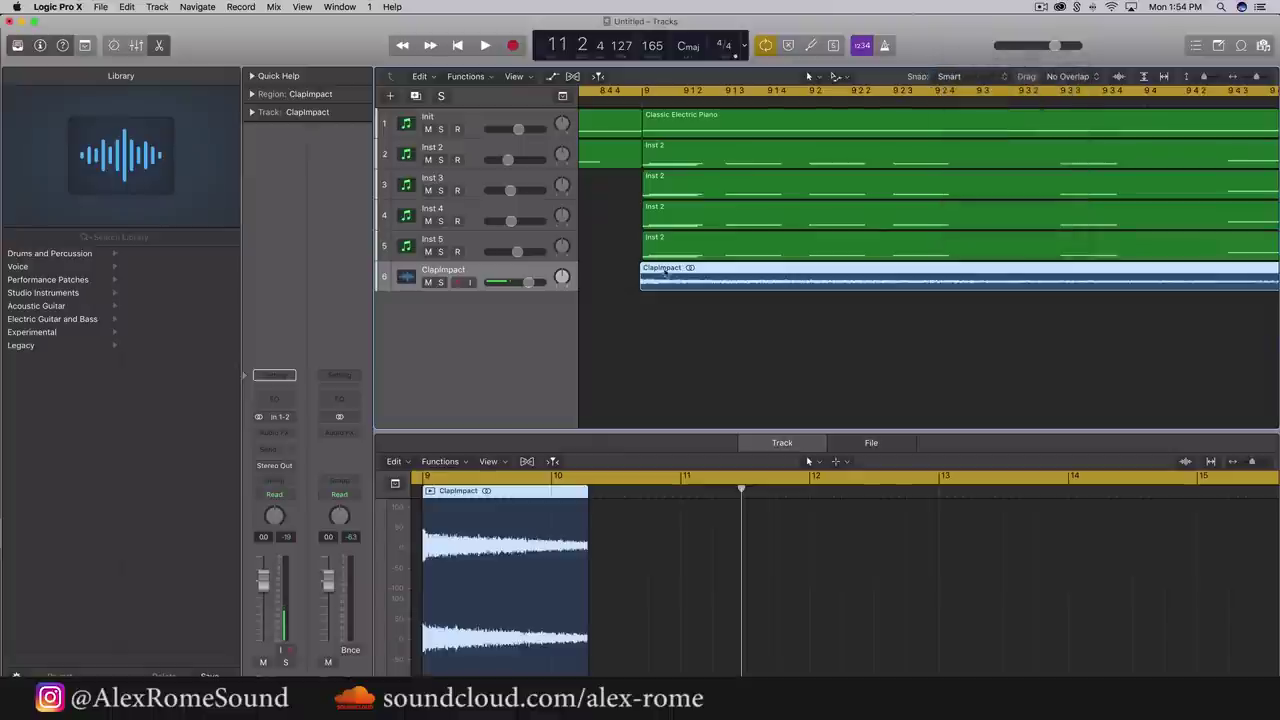
{"action": "left_click_drag", "start_coordinate": [665, 272], "coordinate": [700, 279]}
Shorten the ClapImpact region so that it ends on beat 9.2
{"action": "key", "text": "super+Left"}
{"action": "key", "text": "super+Left"}
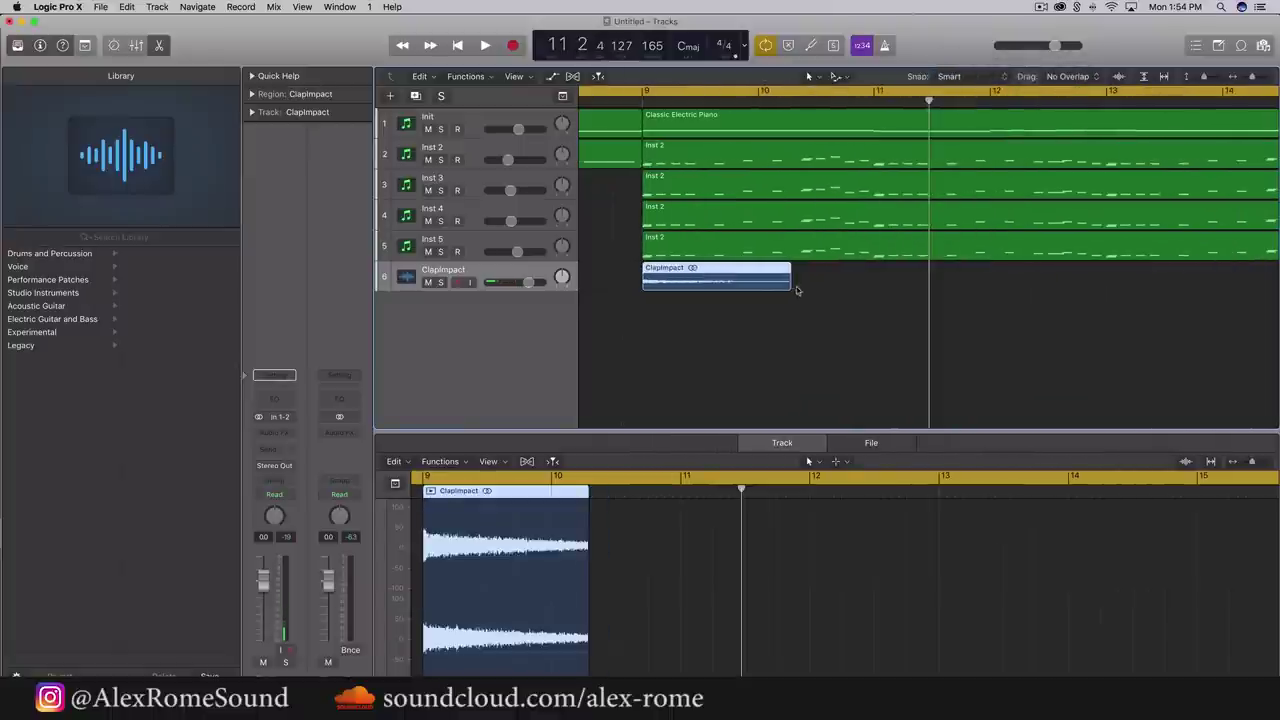
{"action": "left_click_drag", "start_coordinate": [788, 285], "coordinate": [672, 283]}
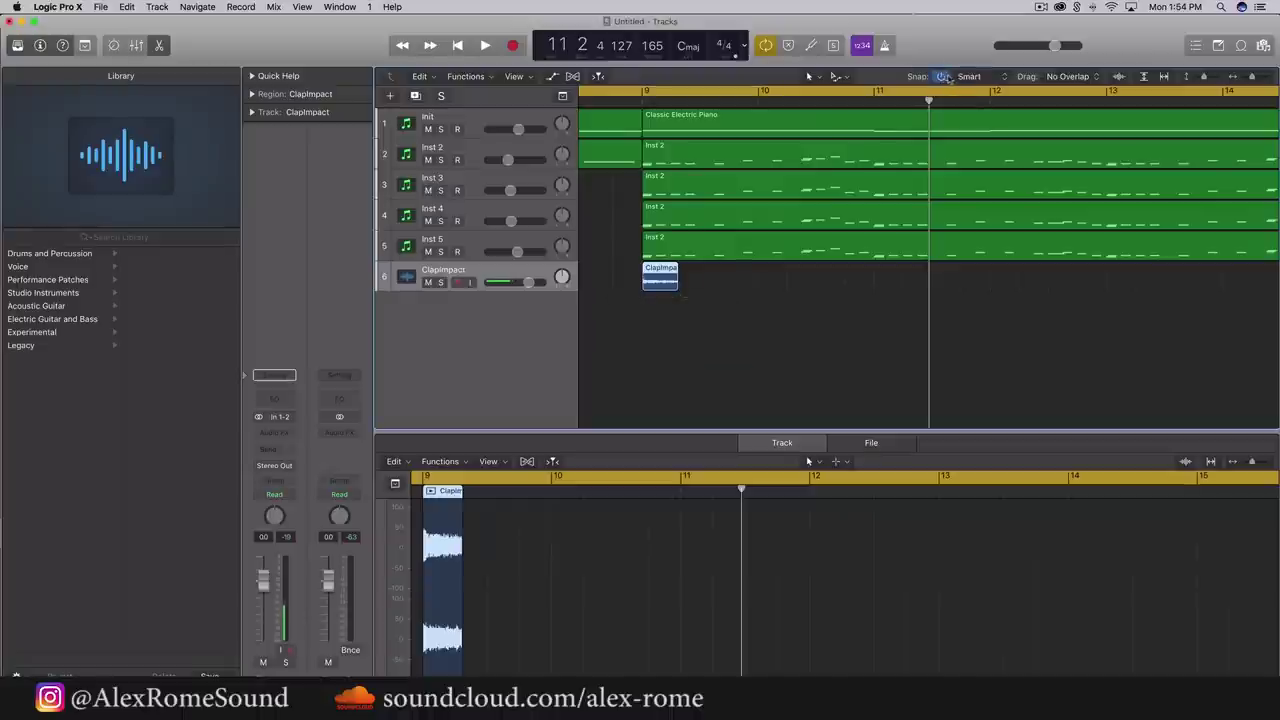
{"action": "left_click", "coordinate": [948, 78]}
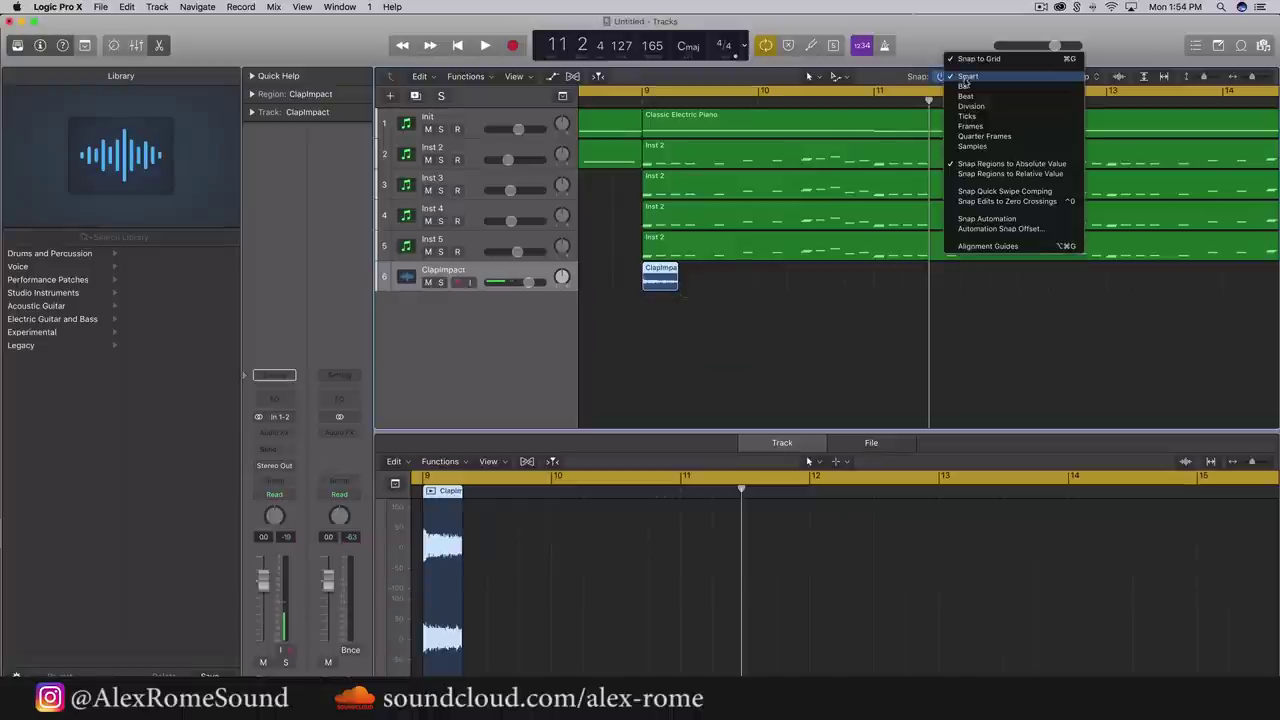
{"action": "left_click", "coordinate": [659, 335]}
{"action": "key", "text": "super+Right"}
{"action": "key", "text": "super+Right"}
{"action": "key", "text": "super+Right"}
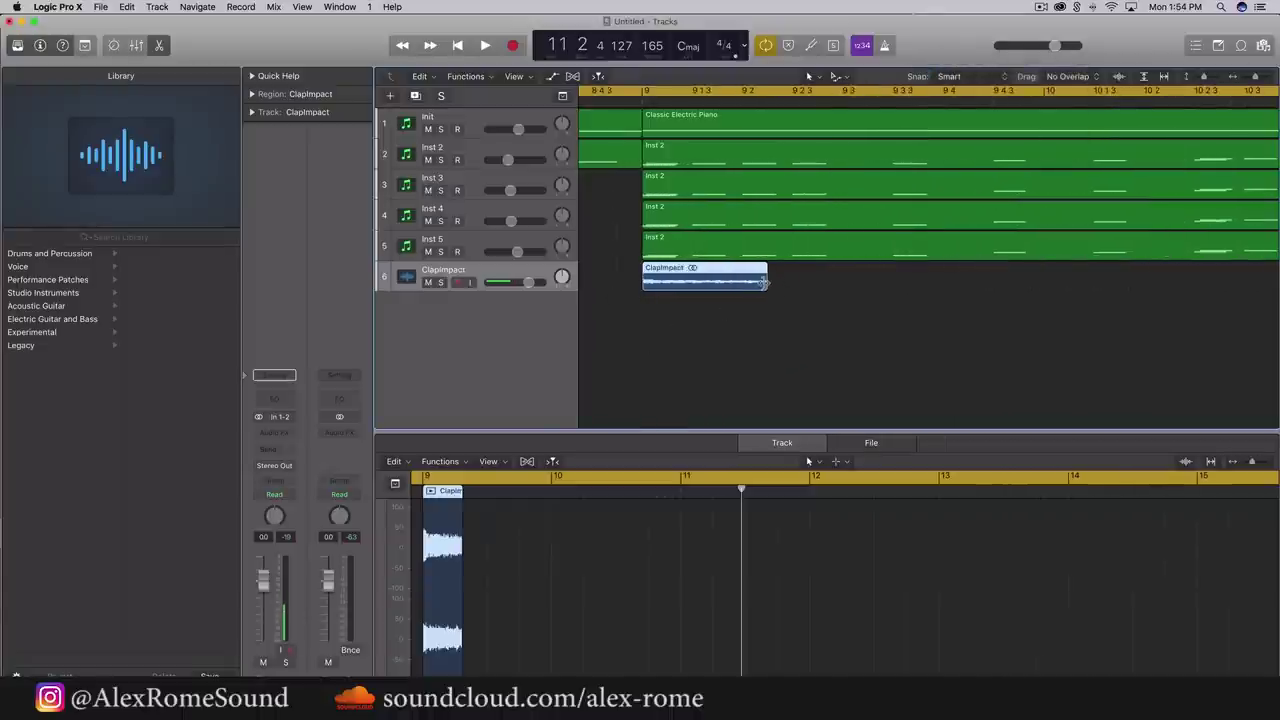
{"action": "left_click_drag", "start_coordinate": [763, 283], "coordinate": [738, 286]}
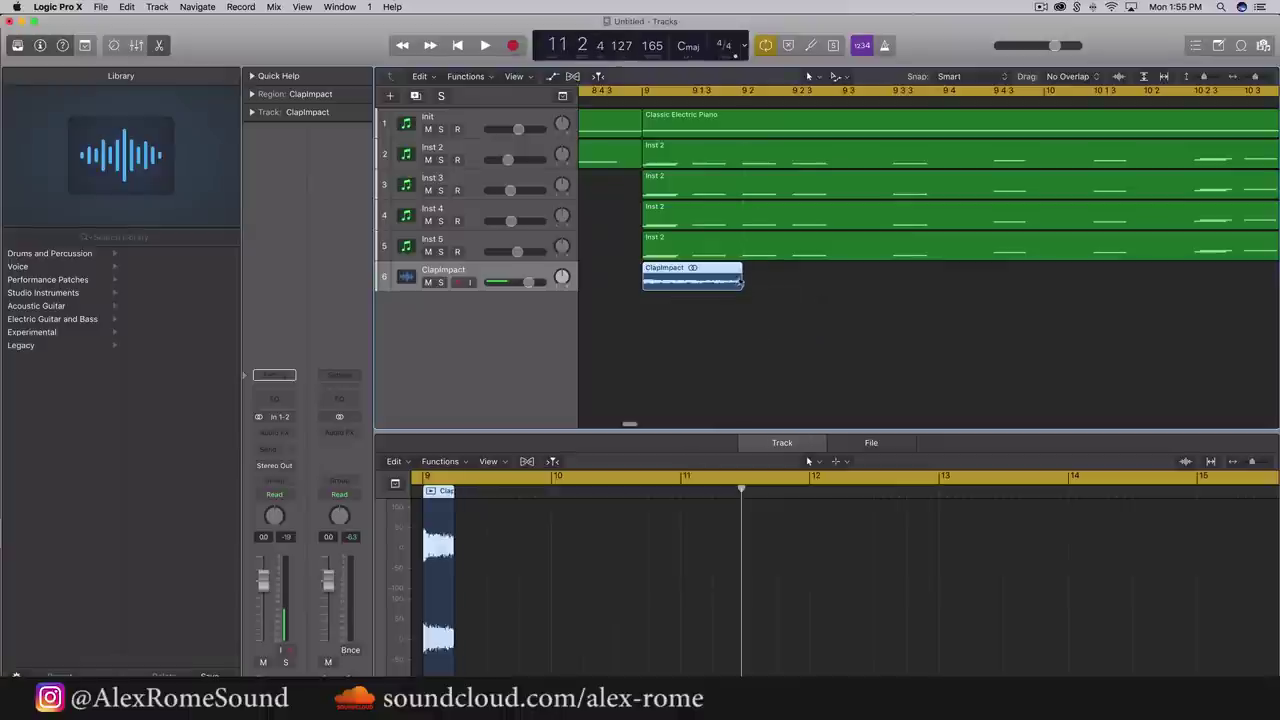
Loop the one-beat ClapImpact region repeatedly until bar 17, level with the end of the instrument regions
{"action": "left_click_drag", "start_coordinate": [1172, 313], "coordinate": [1274, 318]}
{"action": "key", "text": "super+Left"}
{"action": "key", "text": "super+Left"}
{"action": "key", "text": "super+Left"}
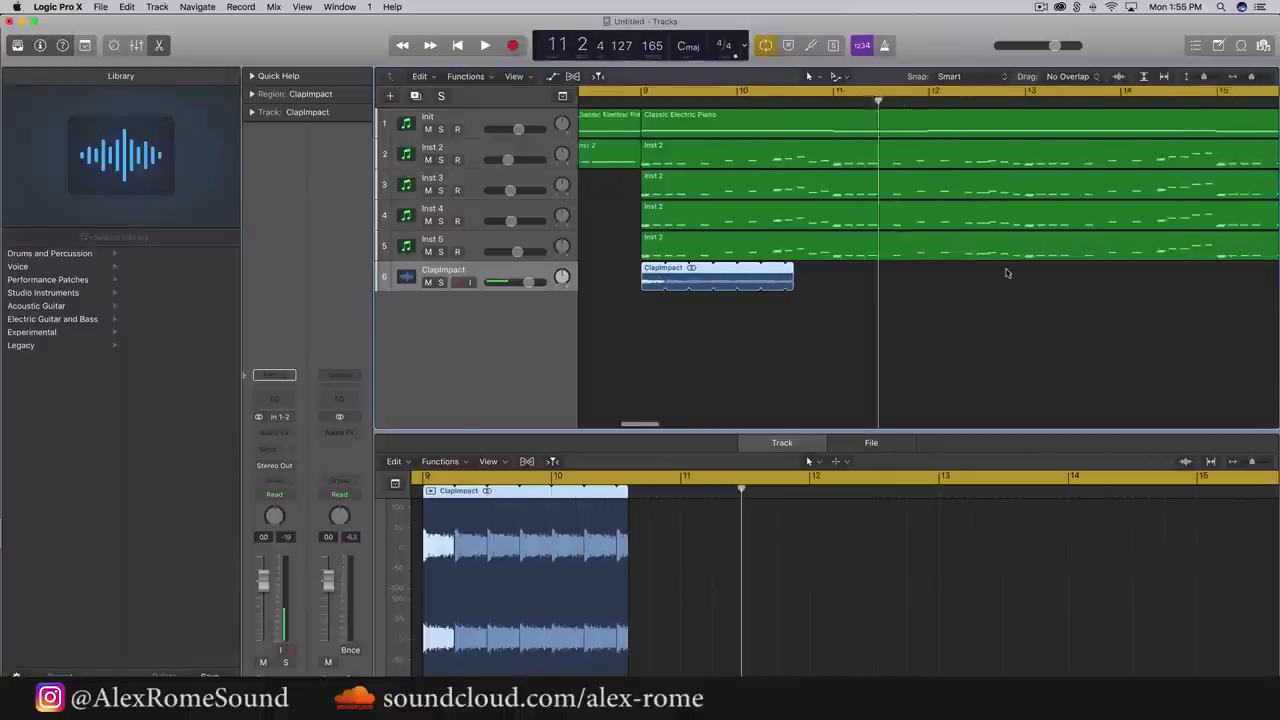
{"action": "scroll", "coordinate": [1006, 274], "scroll_direction": "right", "scroll_amount": 3}
{"action": "left_click_drag", "start_coordinate": [707, 268], "coordinate": [1141, 283]}
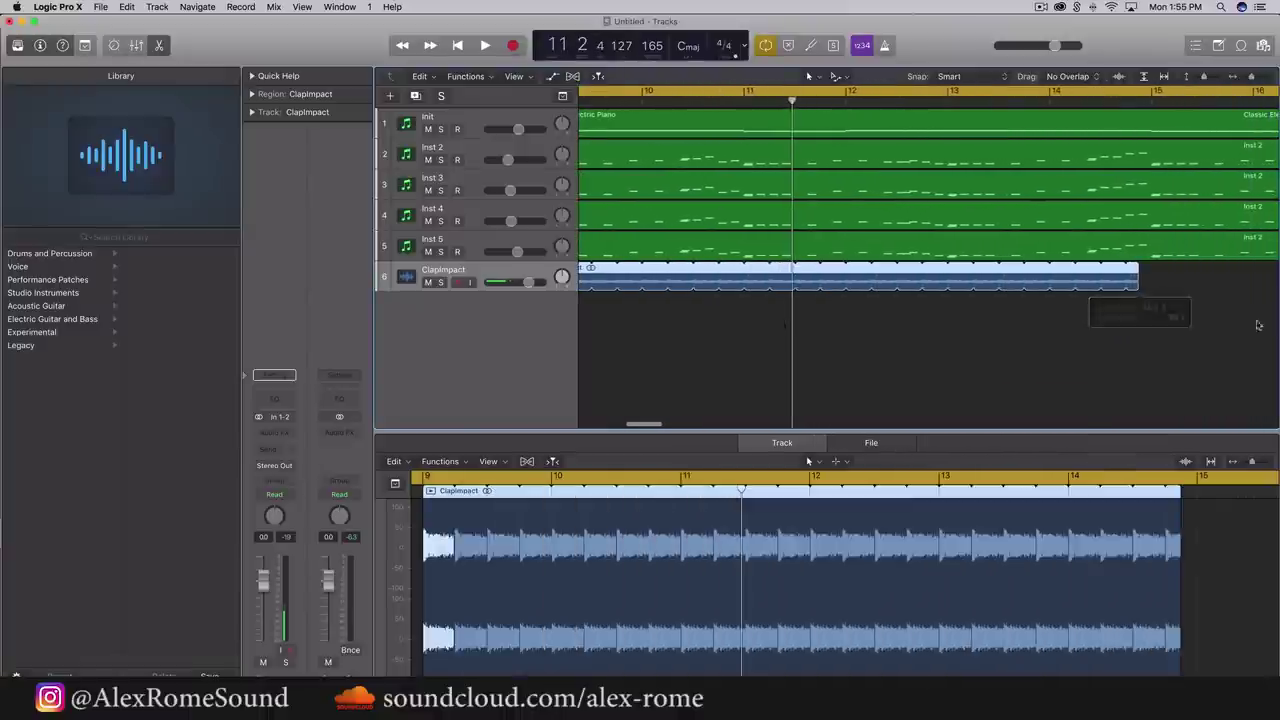
{"action": "key", "text": "super+Left"}
{"action": "key", "text": "super+Left"}
{"action": "key", "text": "super+Left"}
{"action": "key", "text": "super+Left"}
{"action": "scroll", "coordinate": [1211, 326], "scroll_direction": "left", "scroll_amount": 3}
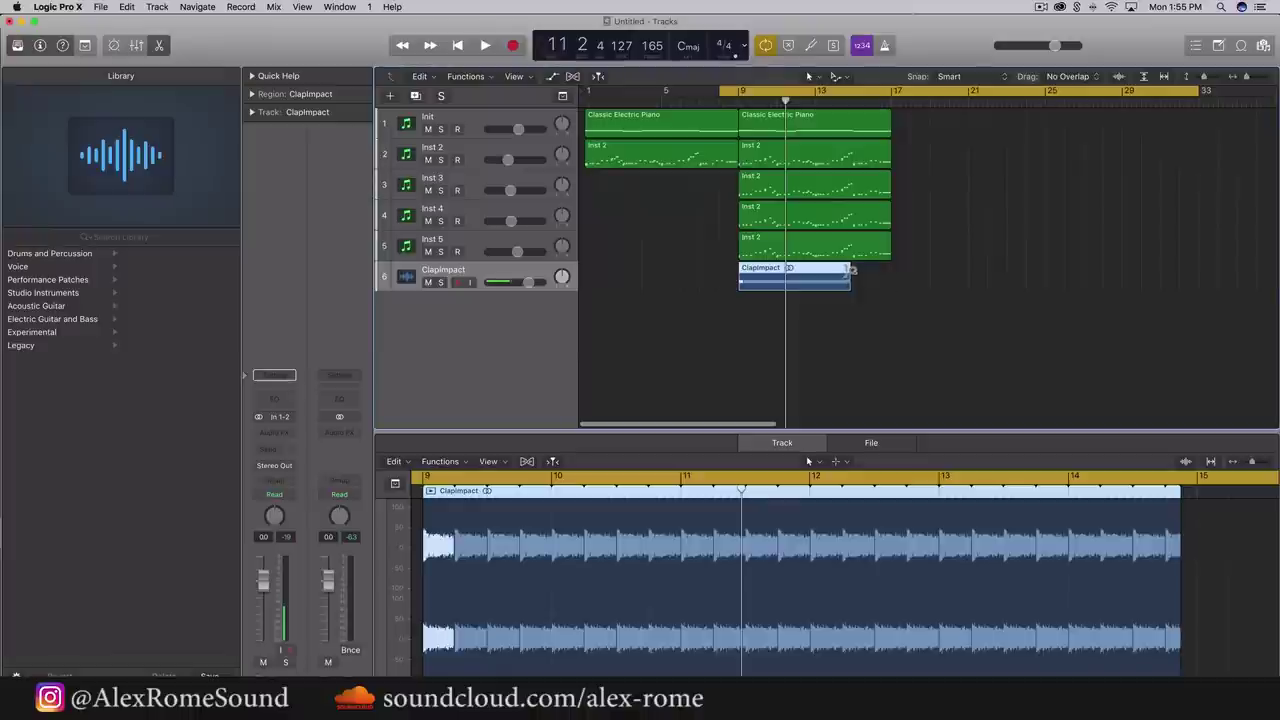
{"action": "left_click_drag", "start_coordinate": [851, 270], "coordinate": [890, 270]}
Set the cycle range from bar 9 to about bar 15.5
{"action": "key", "text": "super+Right"}
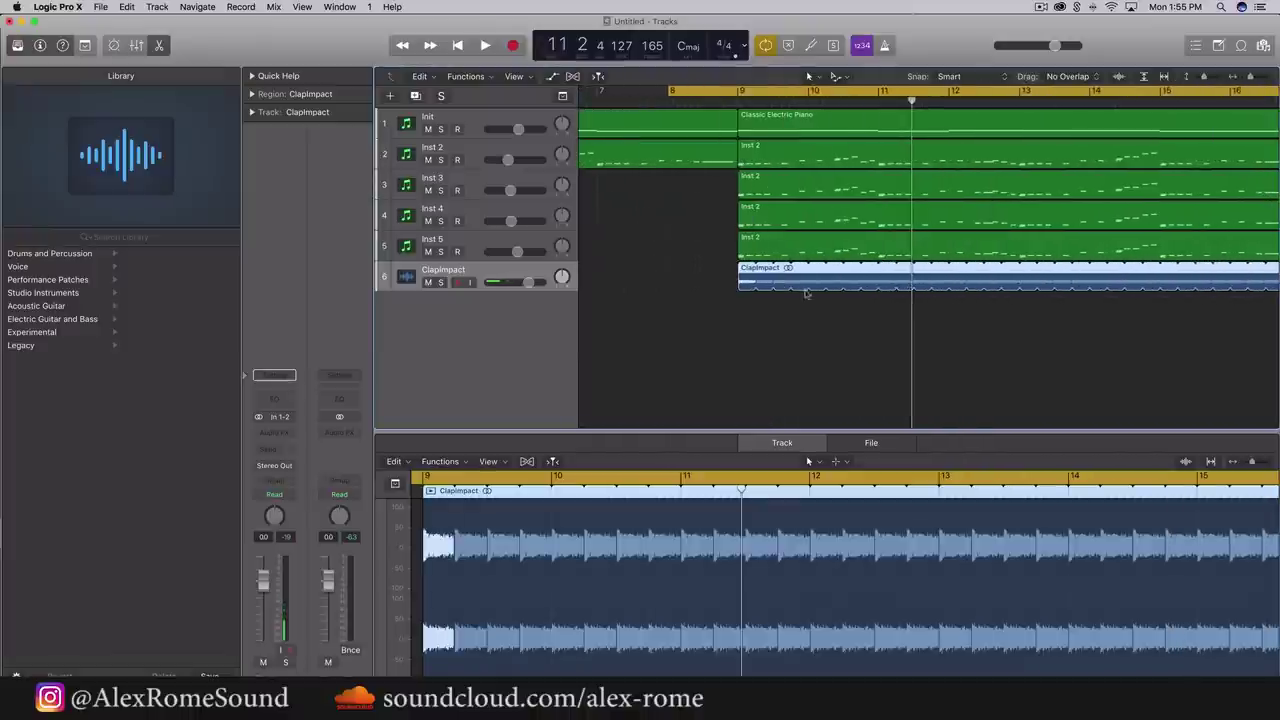
{"action": "left_click", "coordinate": [731, 91]}
{"action": "left_click_drag", "start_coordinate": [736, 91], "coordinate": [1198, 91]}
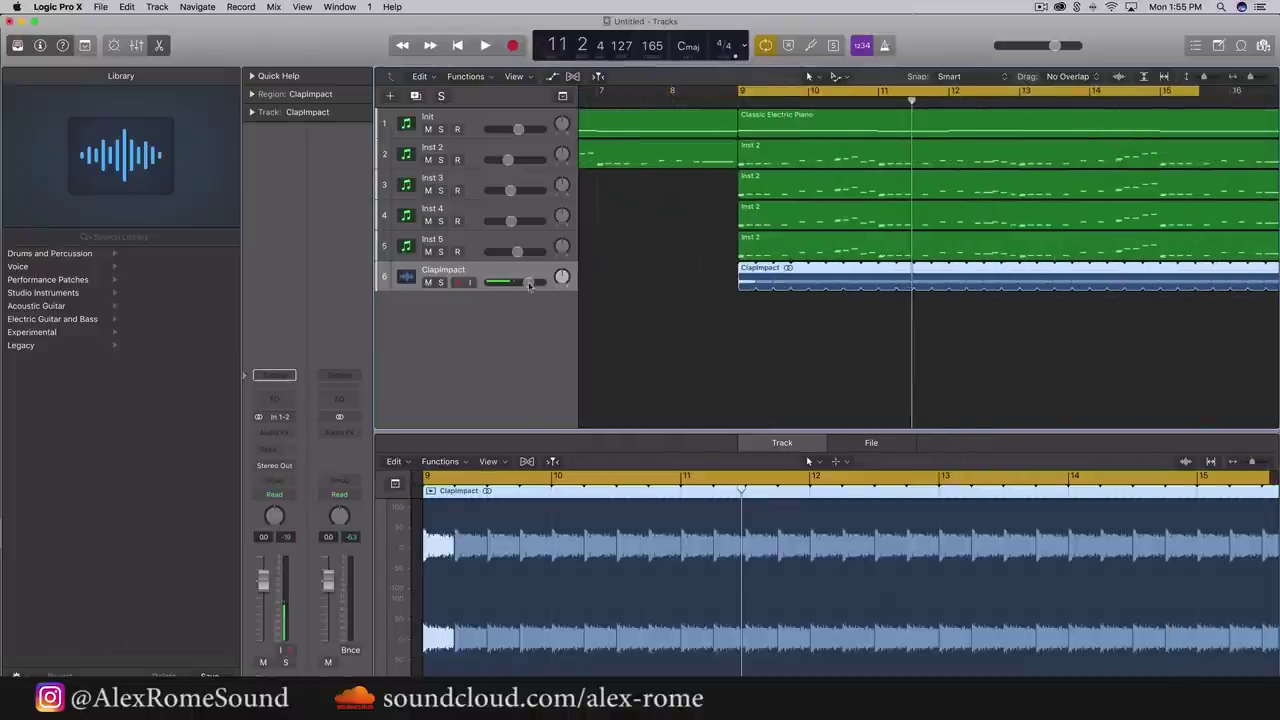
Lower the ClapImpact track's volume to about -15.4 dB and play the track soloed
{"action": "left_click_drag", "start_coordinate": [530, 283], "coordinate": [512, 283]}
{"action": "left_click", "coordinate": [440, 282]}
{"action": "key", "text": "space"}
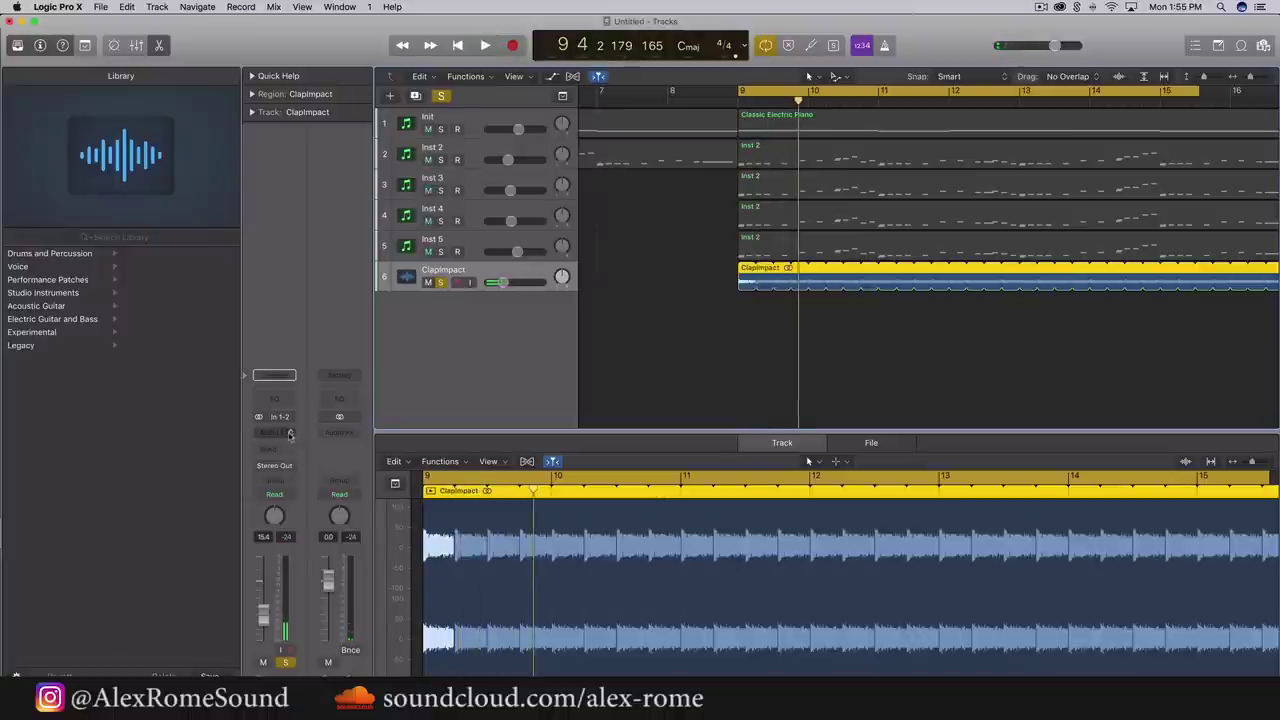
Insert a Chorus effect with the Factory Default settings on the ClapImpact track and close its window
{"action": "left_click", "coordinate": [290, 434]}
{"action": "mouse_move", "coordinate": [330, 652]}
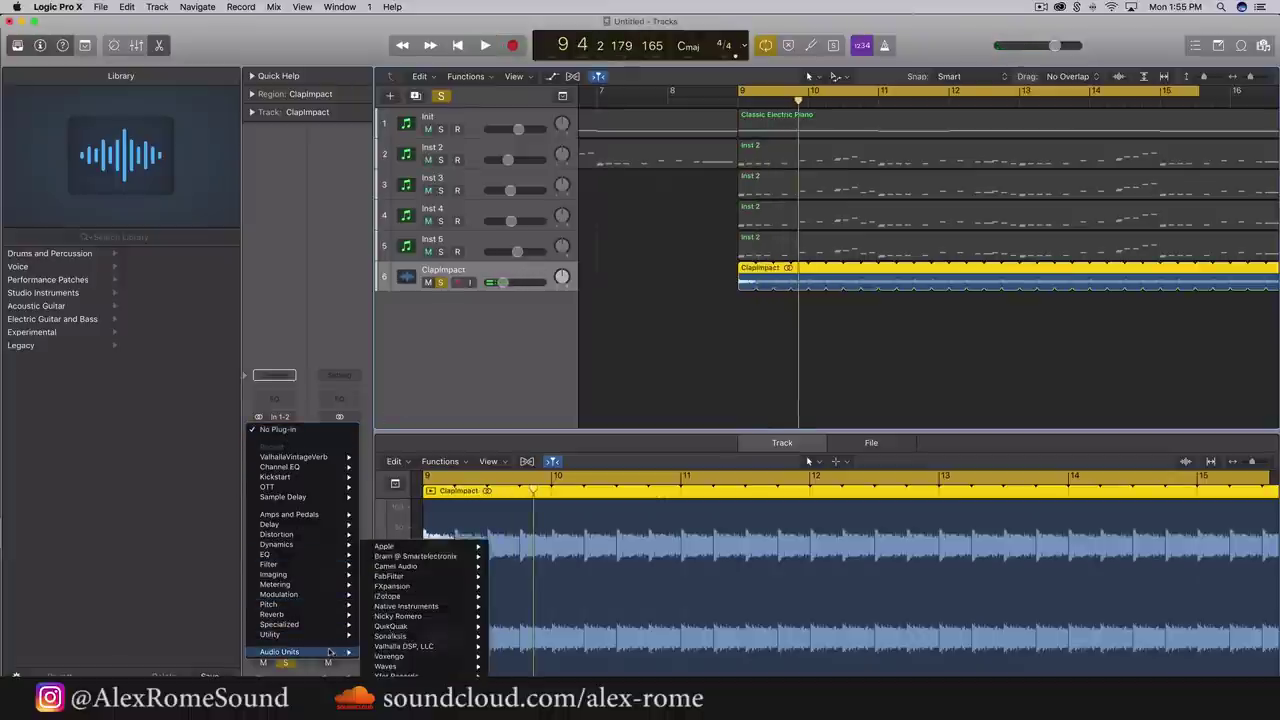
{"action": "mouse_move", "coordinate": [340, 596]}
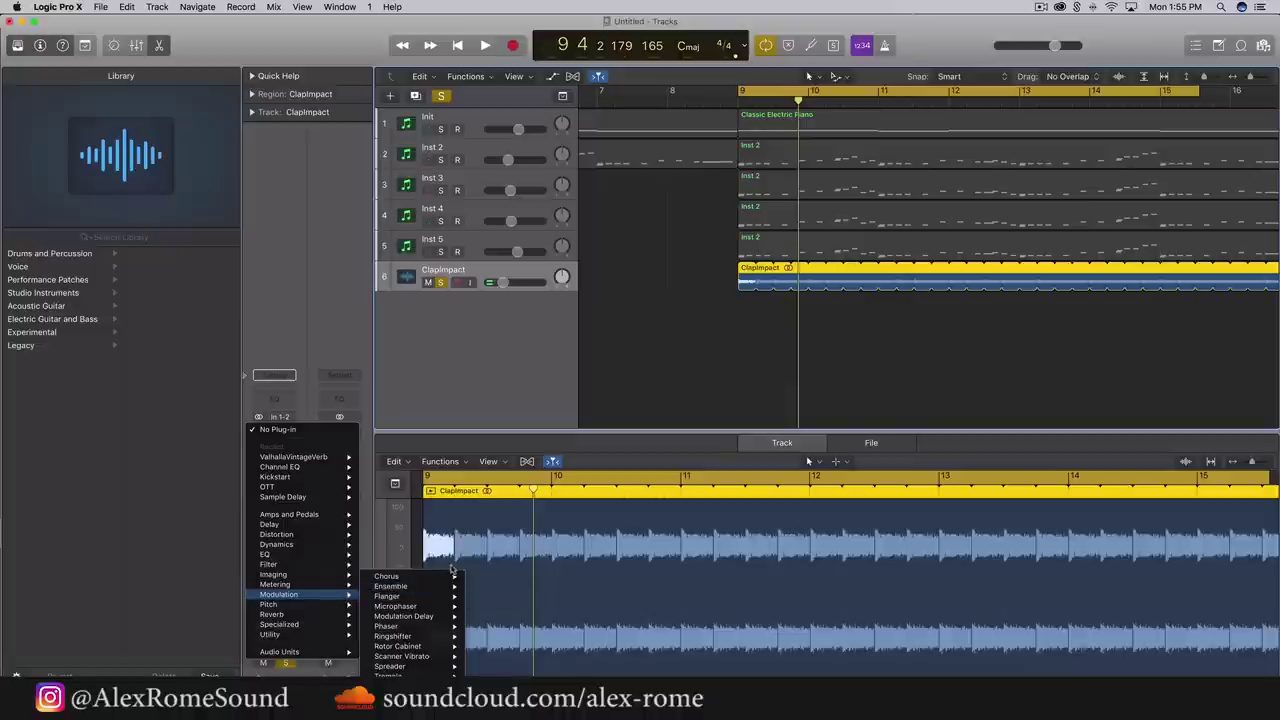
{"action": "left_click", "coordinate": [490, 577]}
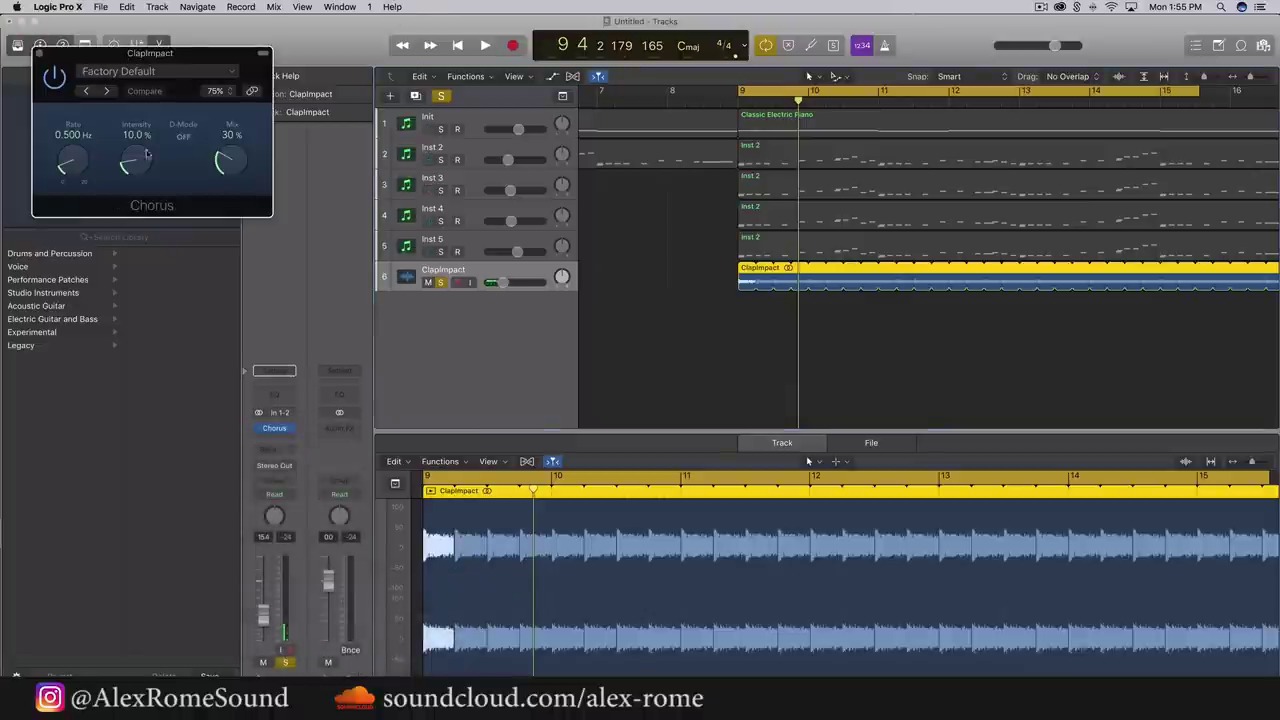
{"action": "left_click", "coordinate": [38, 55]}
Apply a very short fade-in to the start of the ClapImpact region at bar 9 with the Fade Tool
{"action": "key", "text": "super+Right"}
{"action": "key", "text": "super+Right"}
{"action": "key", "text": "super+Right"}
{"action": "key", "text": "super+Right"}
{"action": "key", "text": "super+Right"}
{"action": "key", "text": "super+Right"}
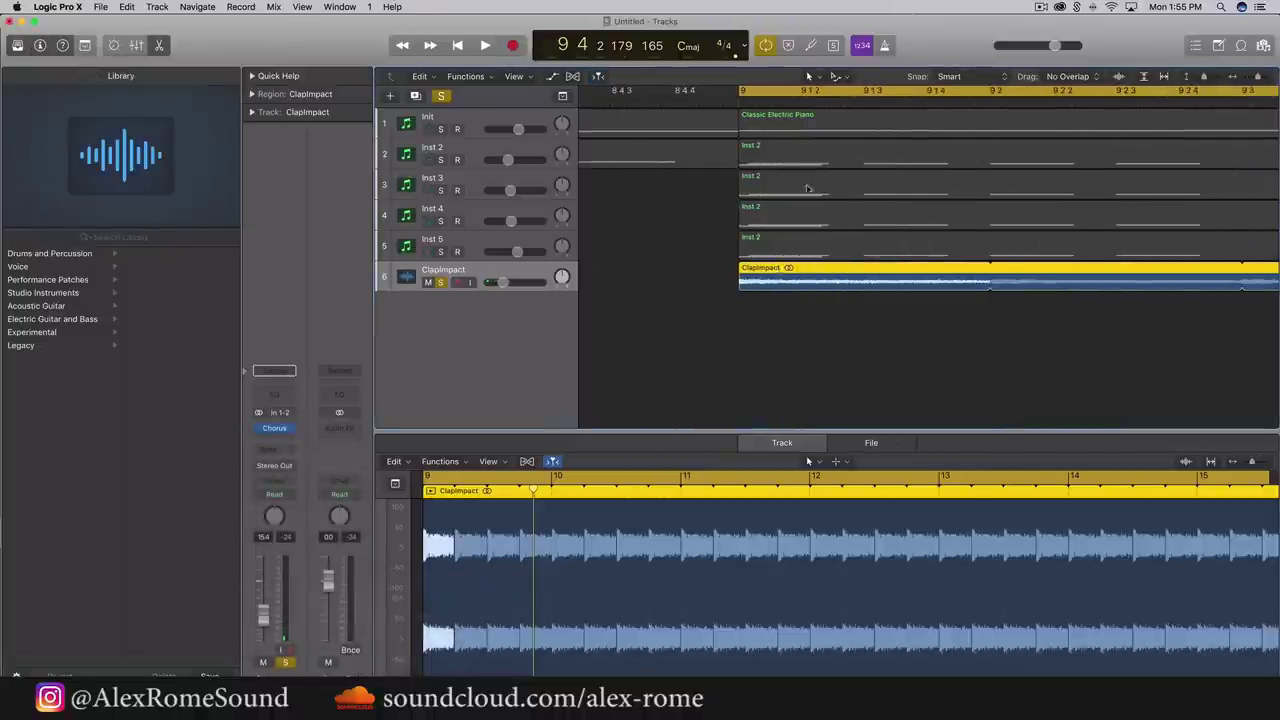
{"action": "left_click", "coordinate": [844, 78]}
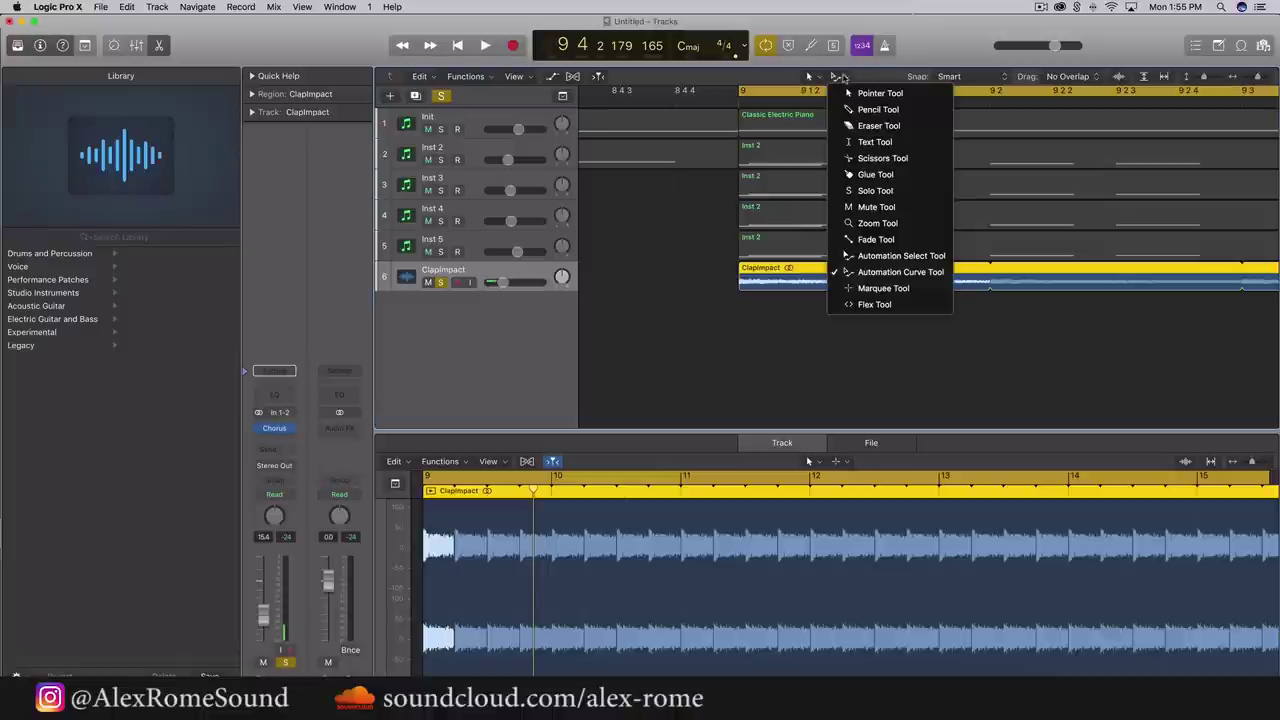
{"action": "left_click", "coordinate": [862, 240]}
{"action": "key", "text": "super+Right"}
{"action": "key", "text": "super+Right"}
{"action": "key", "text": "super+Right"}
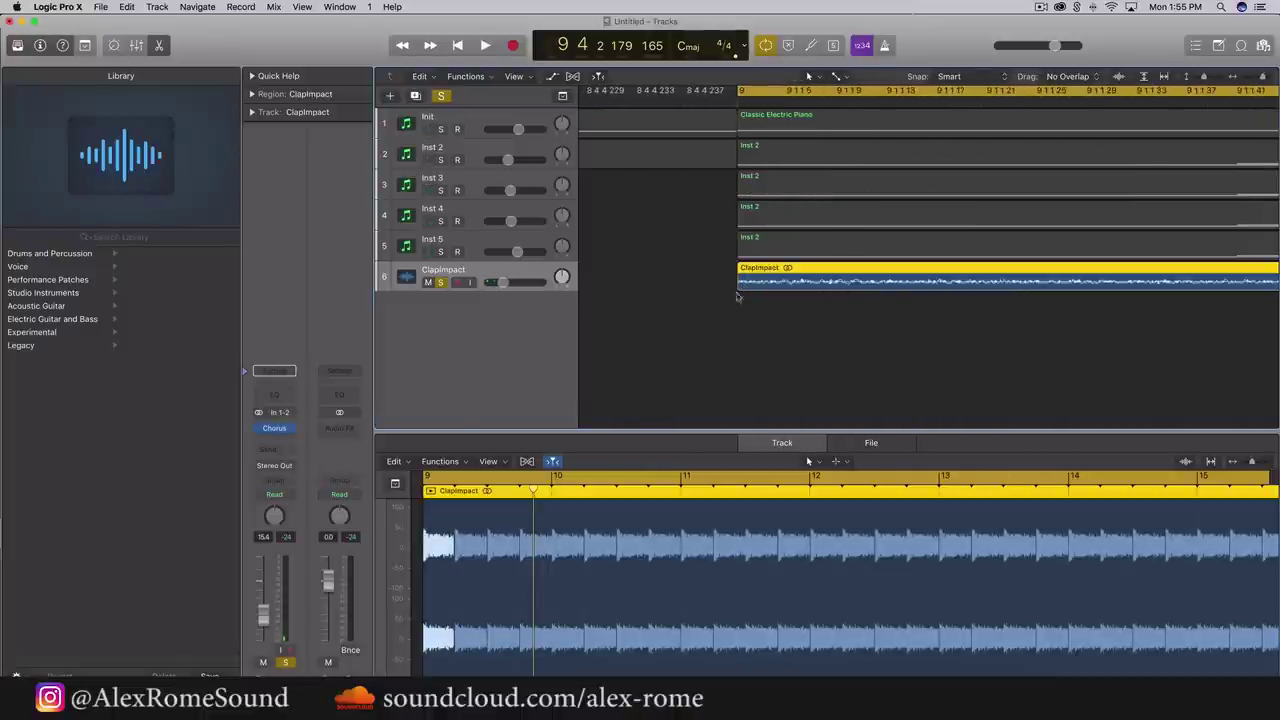
{"action": "left_click_drag", "start_coordinate": [731, 283], "coordinate": [873, 307]}
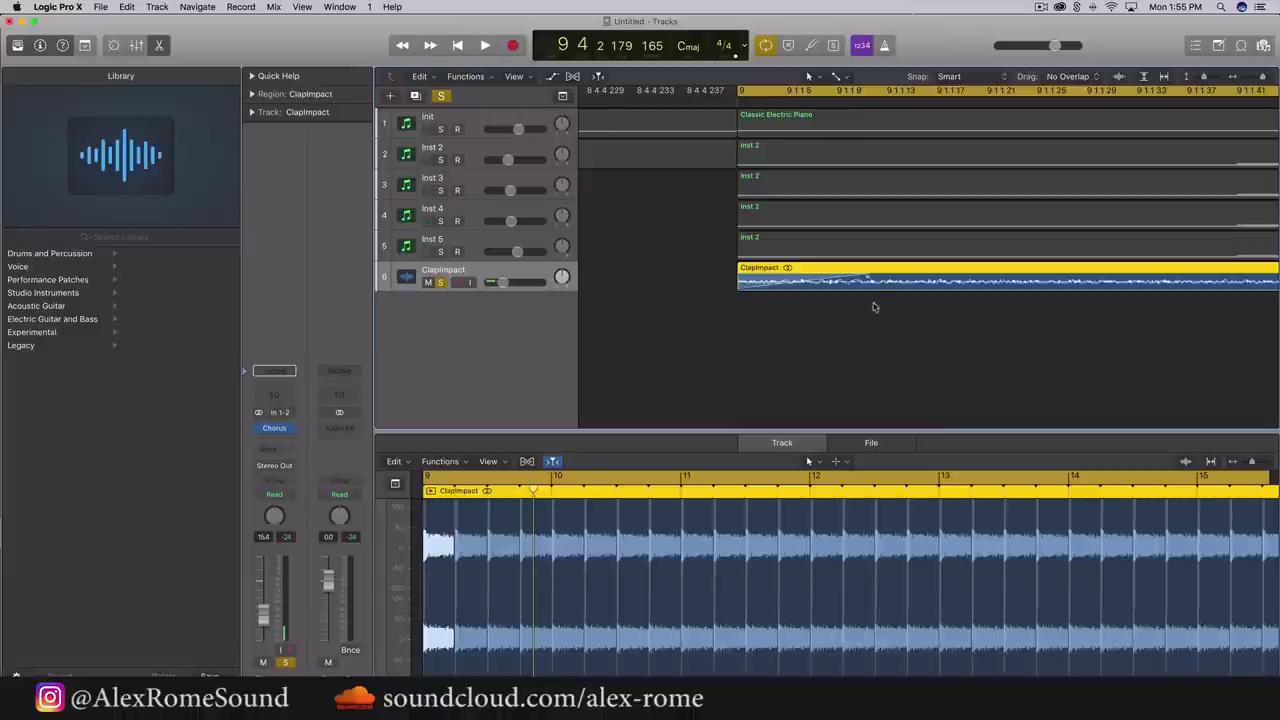
Play back the soloed ClapImpact loop from bar 9 to check how the faded repeats sound
{"action": "key", "text": "space"}
{"action": "key", "text": "super+Left"}
{"action": "key", "text": "super+Left"}
{"action": "key", "text": "super+Left"}
{"action": "key", "text": "super+Left"}
{"action": "key", "text": "super+Left"}
{"action": "key", "text": "super+Left"}
{"action": "key", "text": "super+Left"}
{"action": "key", "text": "super+Left"}
{"action": "key", "text": "super+Left"}
{"action": "key", "text": "super+Left"}
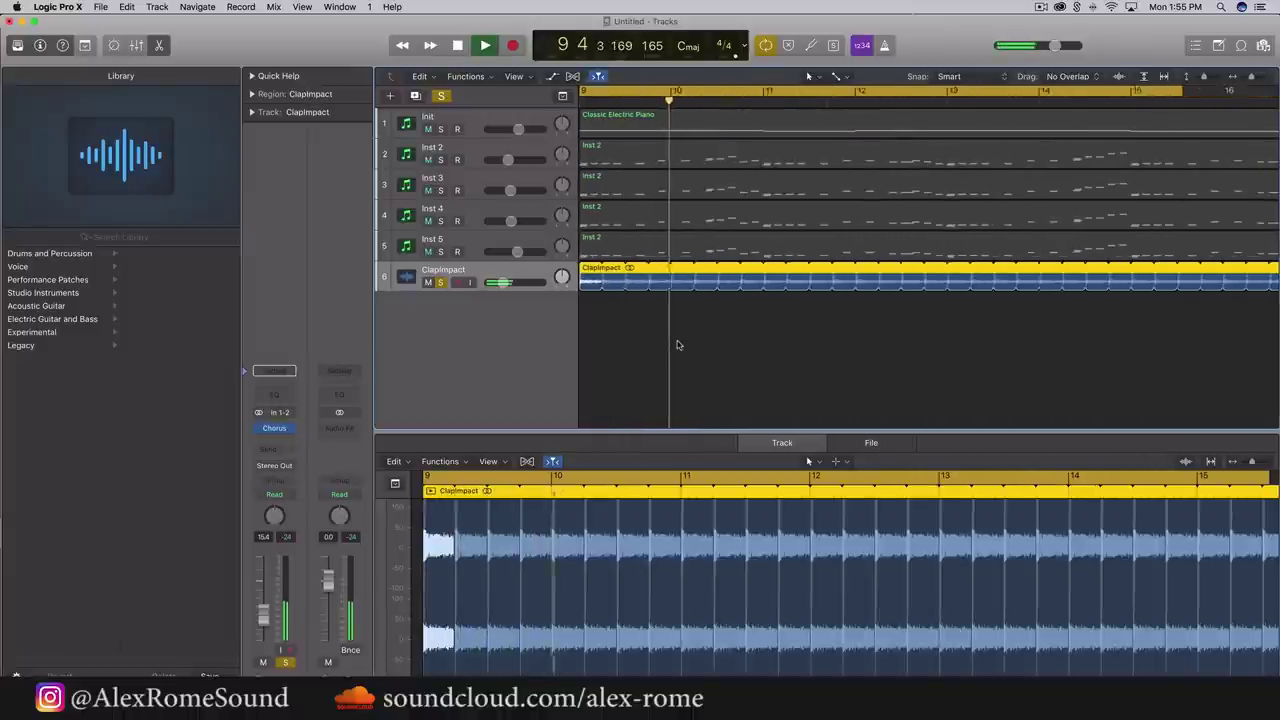
{"action": "key", "text": "space"}
Insert a stereo Compressor after the Chorus on the ClapImpact track, lower its threshold slightly during playback, and close its window
{"action": "left_click", "coordinate": [283, 442]}
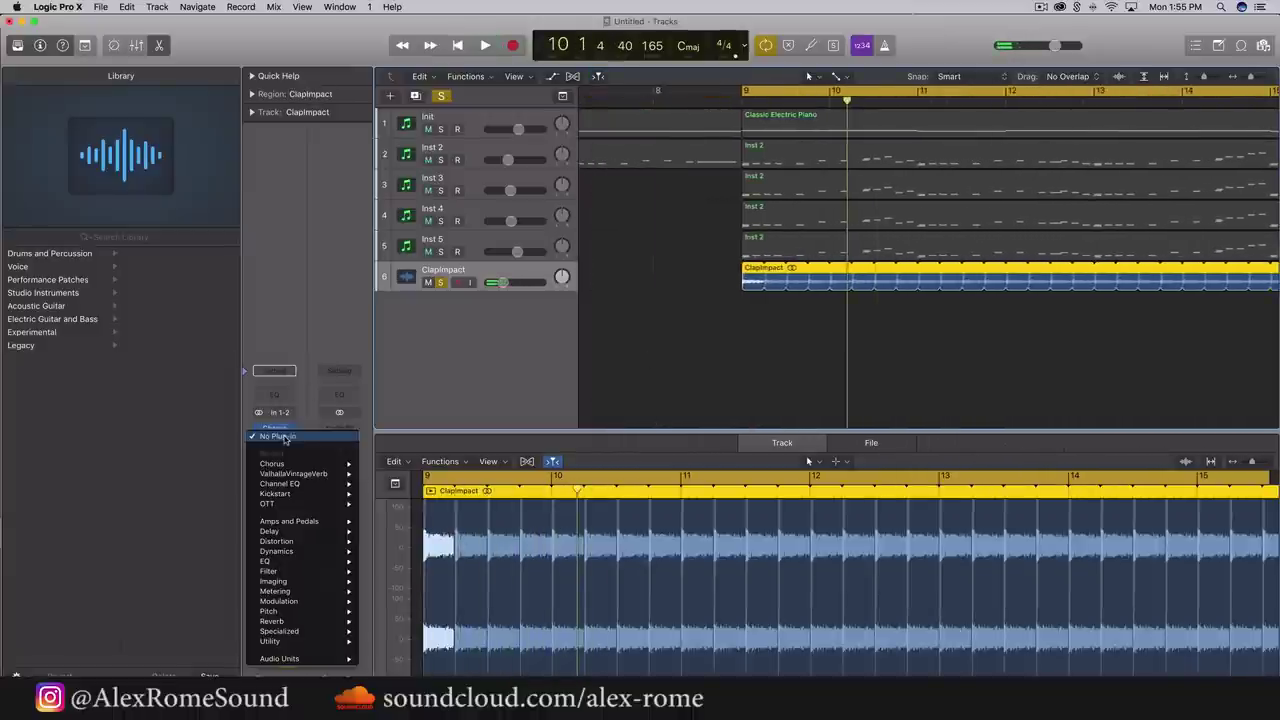
{"action": "mouse_move", "coordinate": [292, 551]}
{"action": "mouse_move", "coordinate": [410, 551]}
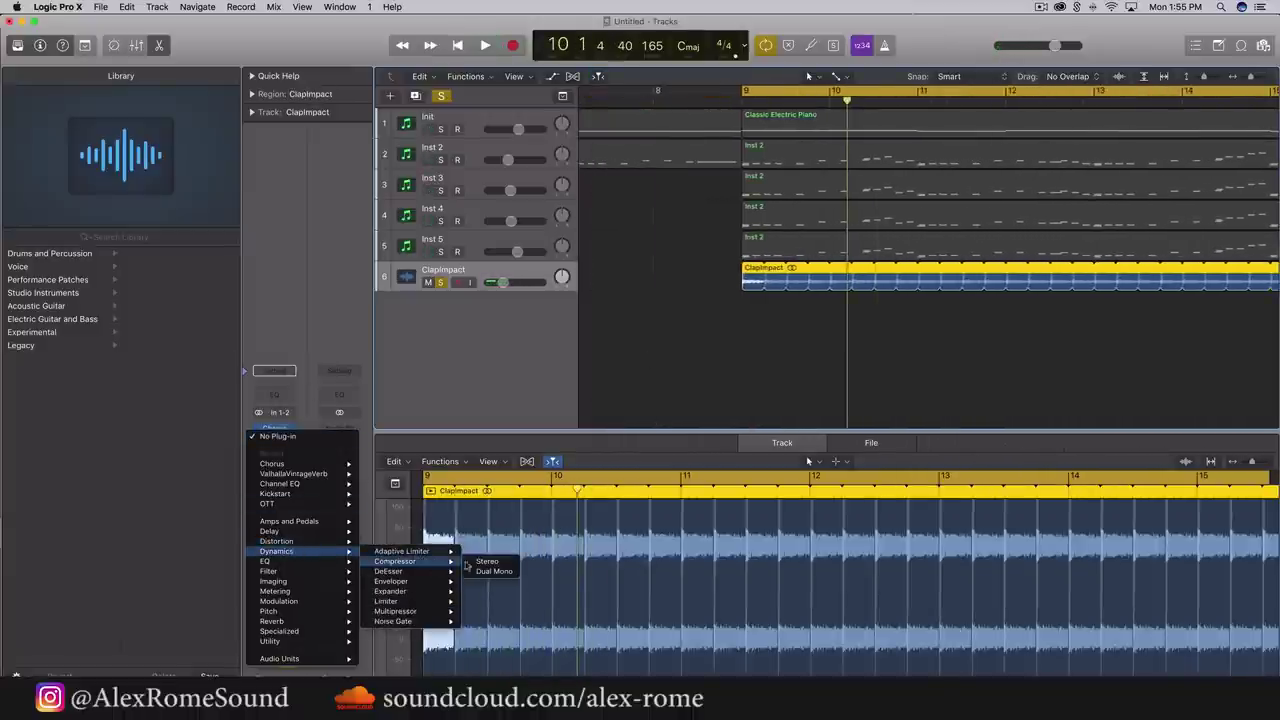
{"action": "left_click", "coordinate": [487, 561]}
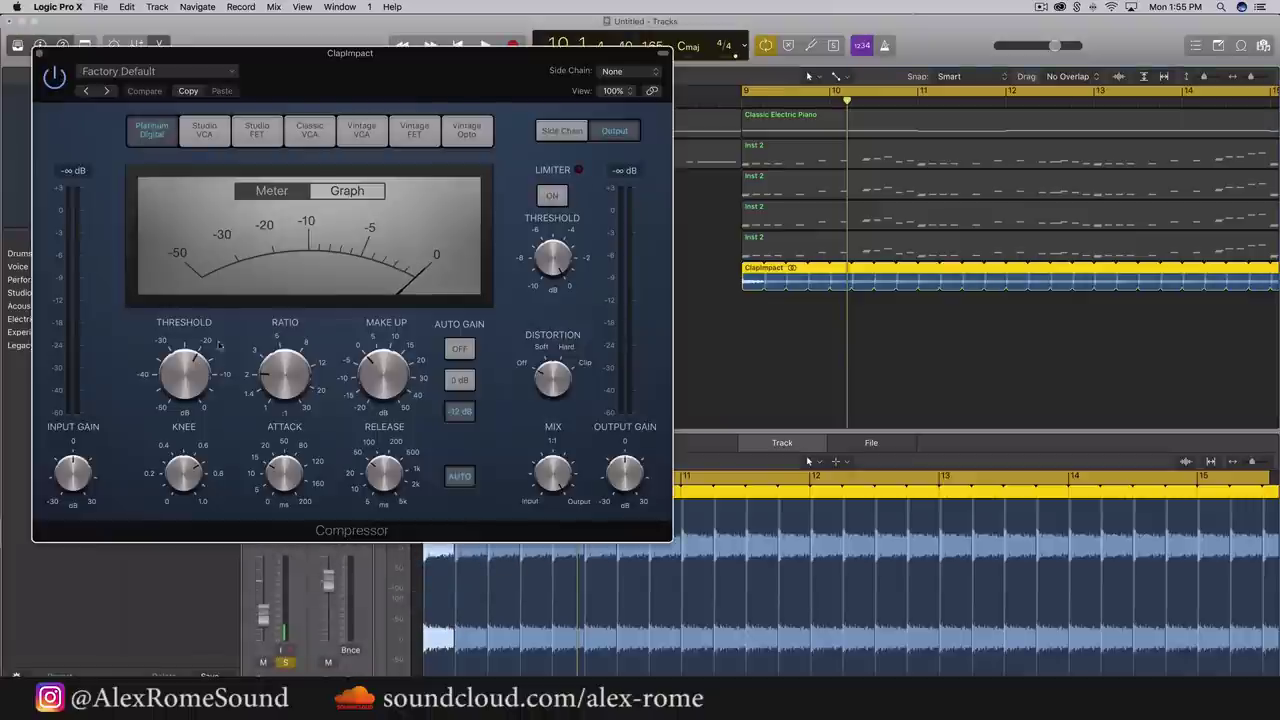
{"action": "key", "text": "space"}
{"action": "left_click_drag", "start_coordinate": [185, 371], "coordinate": [185, 377]}
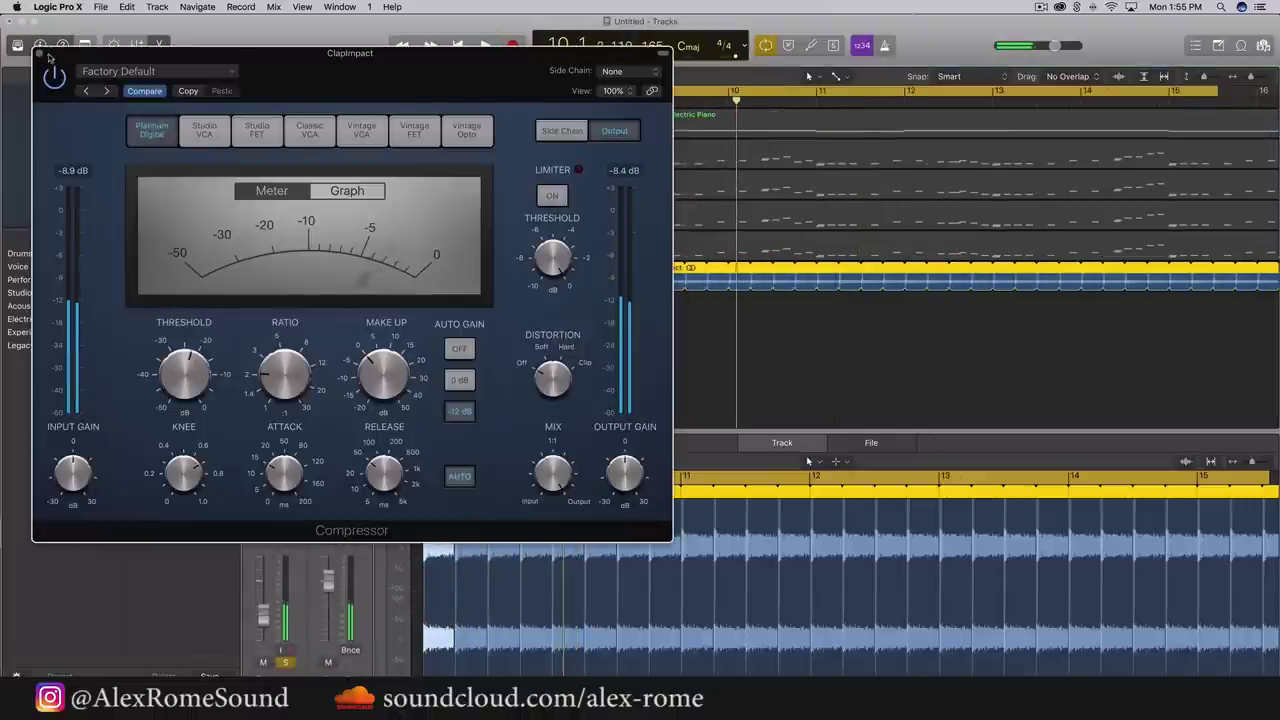
{"action": "key", "text": "super+w"}
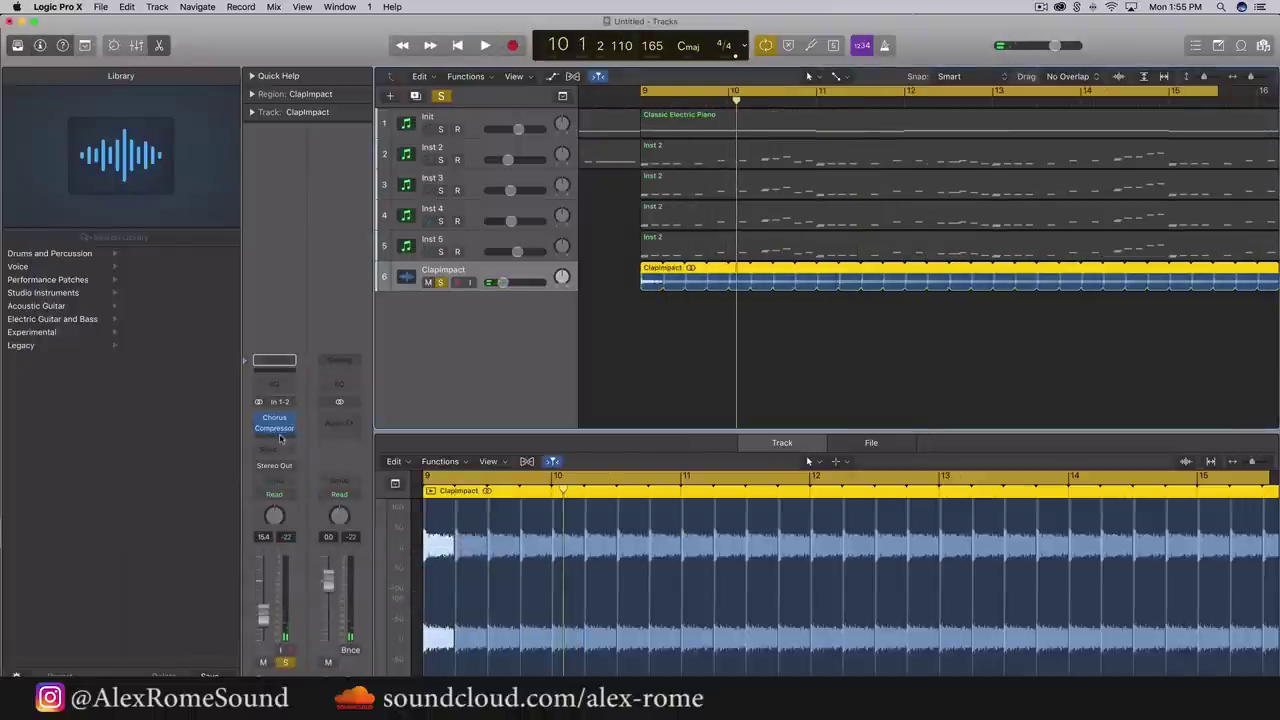
Insert a stereo FabFilter Saturn with its Default Setting after the Compressor, listen to it briefly, and close its window
{"action": "left_click", "coordinate": [280, 437]}
{"action": "mouse_move", "coordinate": [330, 658]}
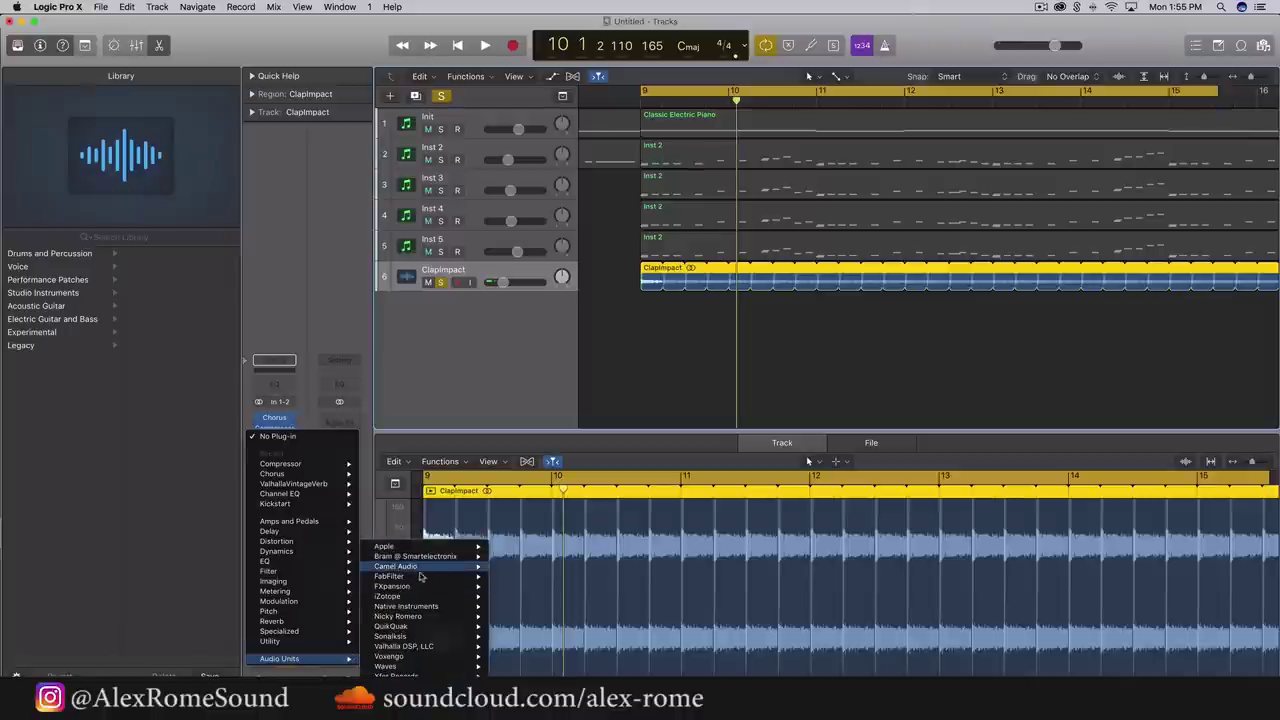
{"action": "mouse_move", "coordinate": [400, 577]}
{"action": "mouse_move", "coordinate": [530, 616]}
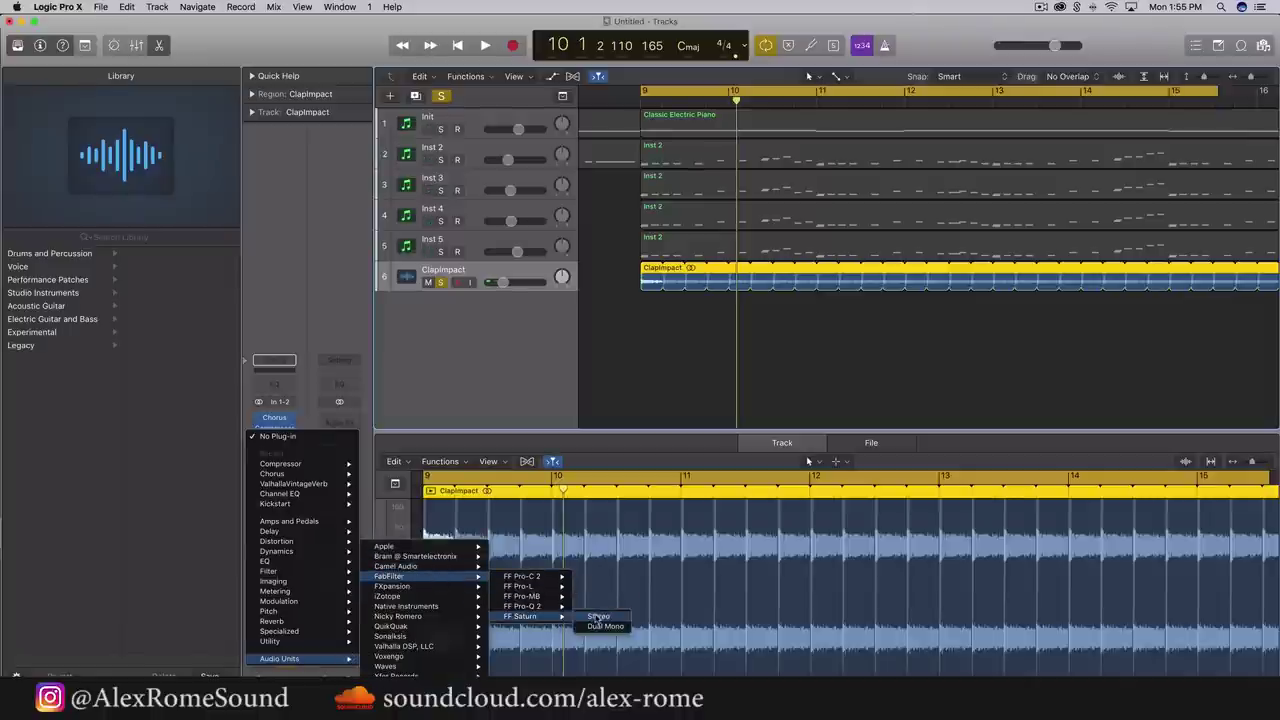
{"action": "left_click", "coordinate": [597, 617]}
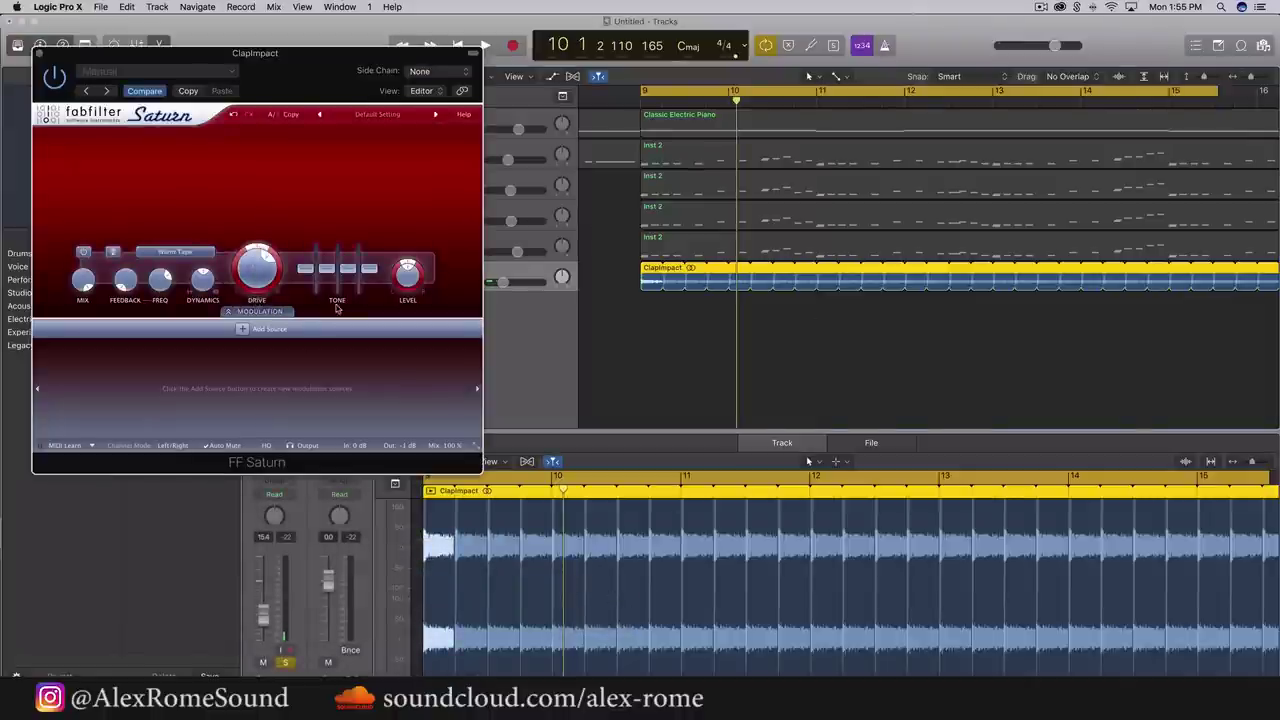
{"action": "mouse_move", "coordinate": [274, 247]}
{"action": "key", "text": "space"}
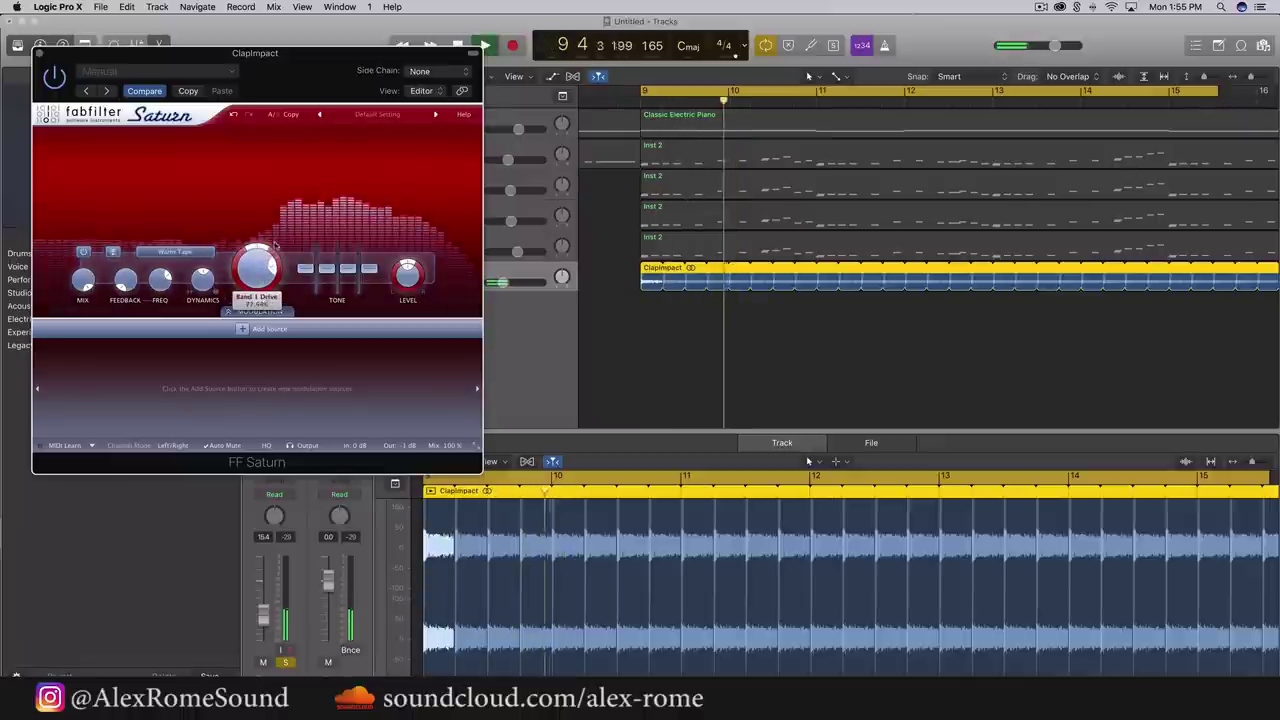
{"action": "key", "text": "space"}
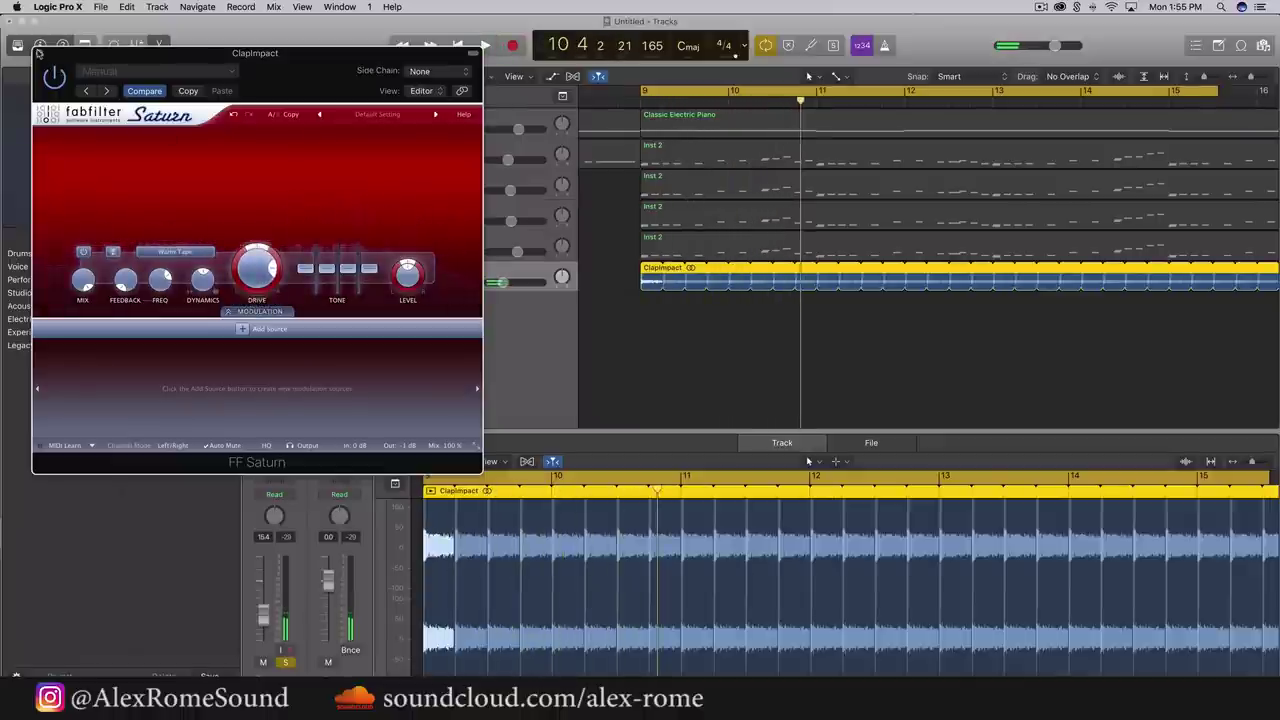
{"action": "left_click", "coordinate": [38, 52]}
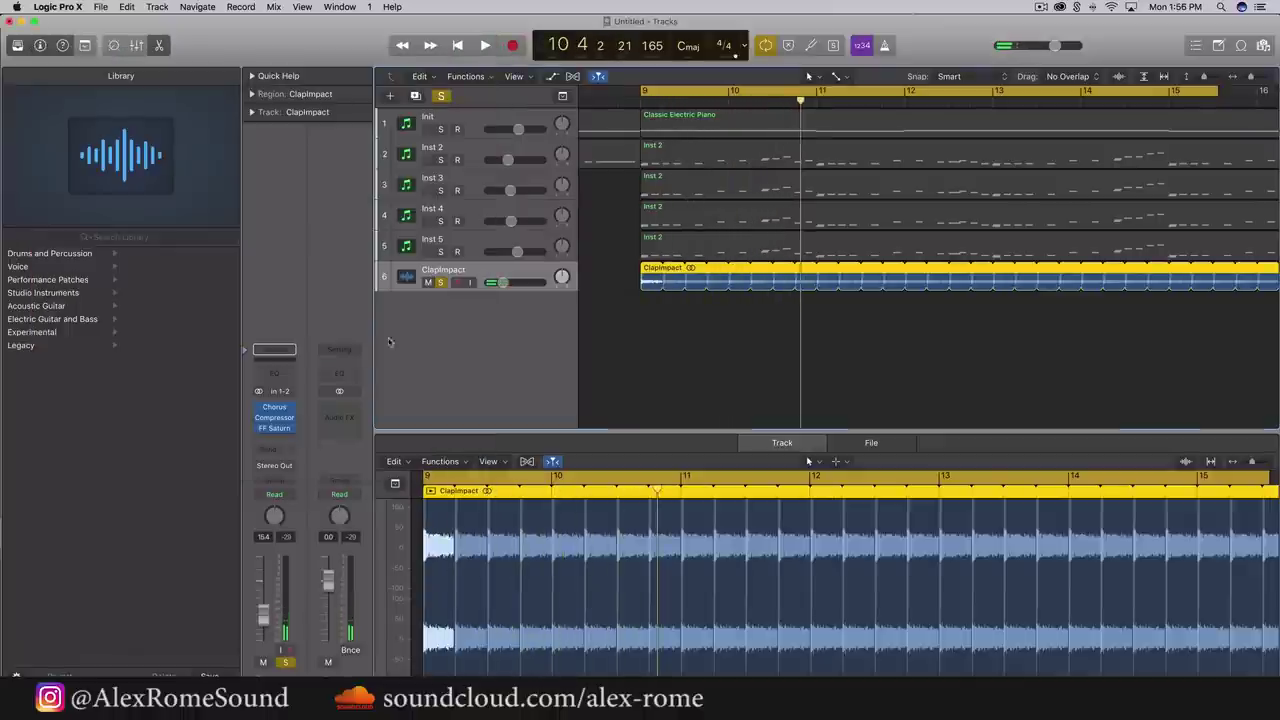
Insert a stereo Channel EQ after FF Saturn, set a 24 dB/Oct low cut at about 1280 Hz, and listen to it
{"action": "left_click", "coordinate": [285, 440]}
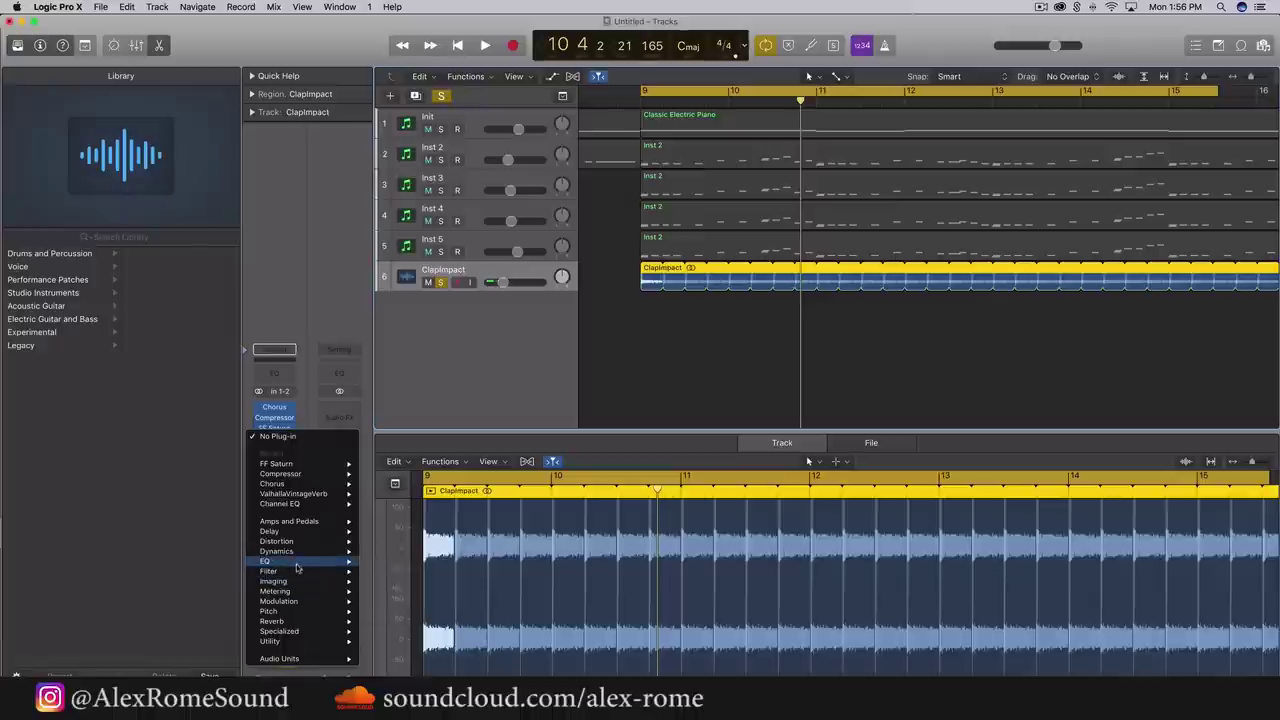
{"action": "mouse_move", "coordinate": [297, 563]}
{"action": "mouse_move", "coordinate": [420, 561]}
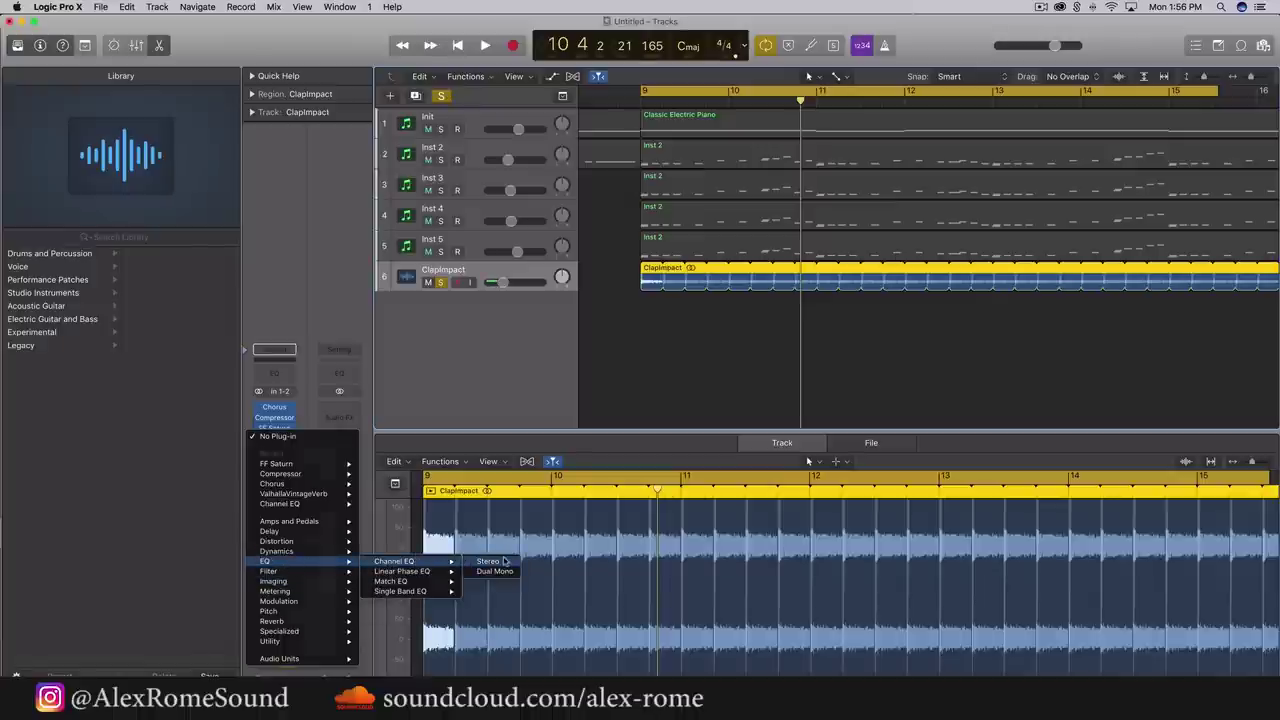
{"action": "left_click", "coordinate": [505, 562]}
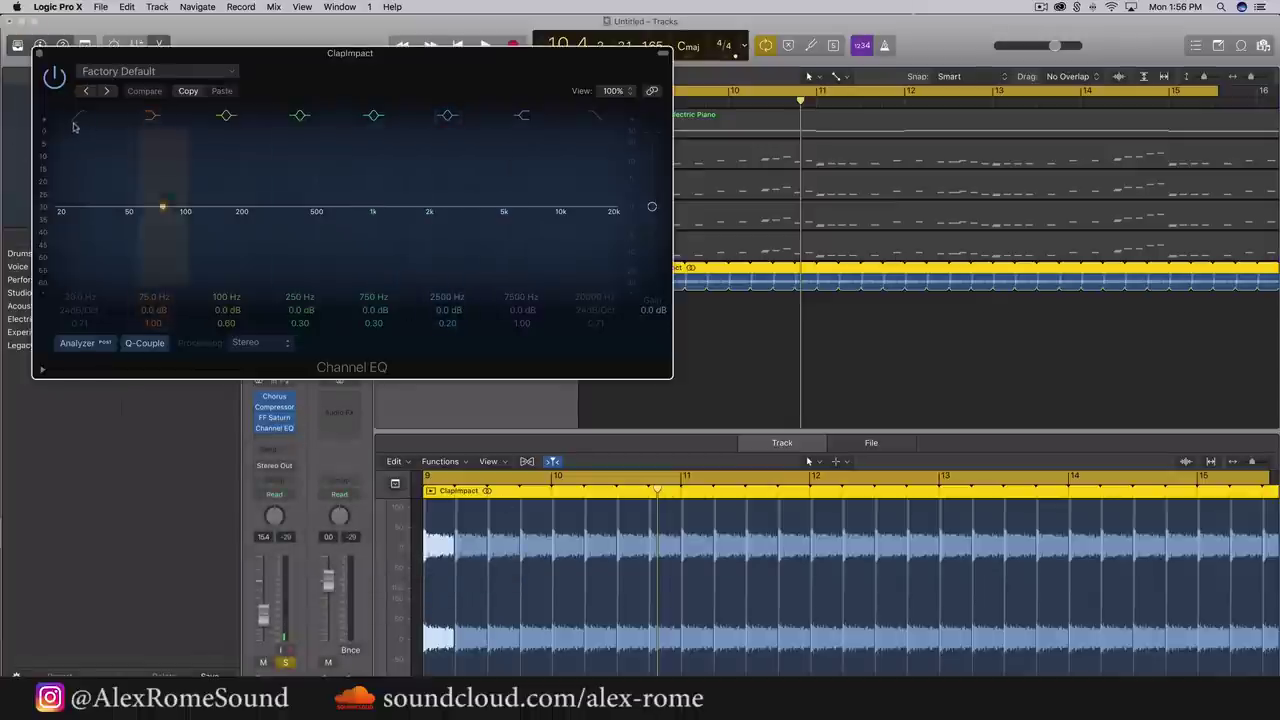
{"action": "left_click", "coordinate": [78, 116]}
{"action": "left_click_drag", "start_coordinate": [70, 228], "coordinate": [433, 260]}
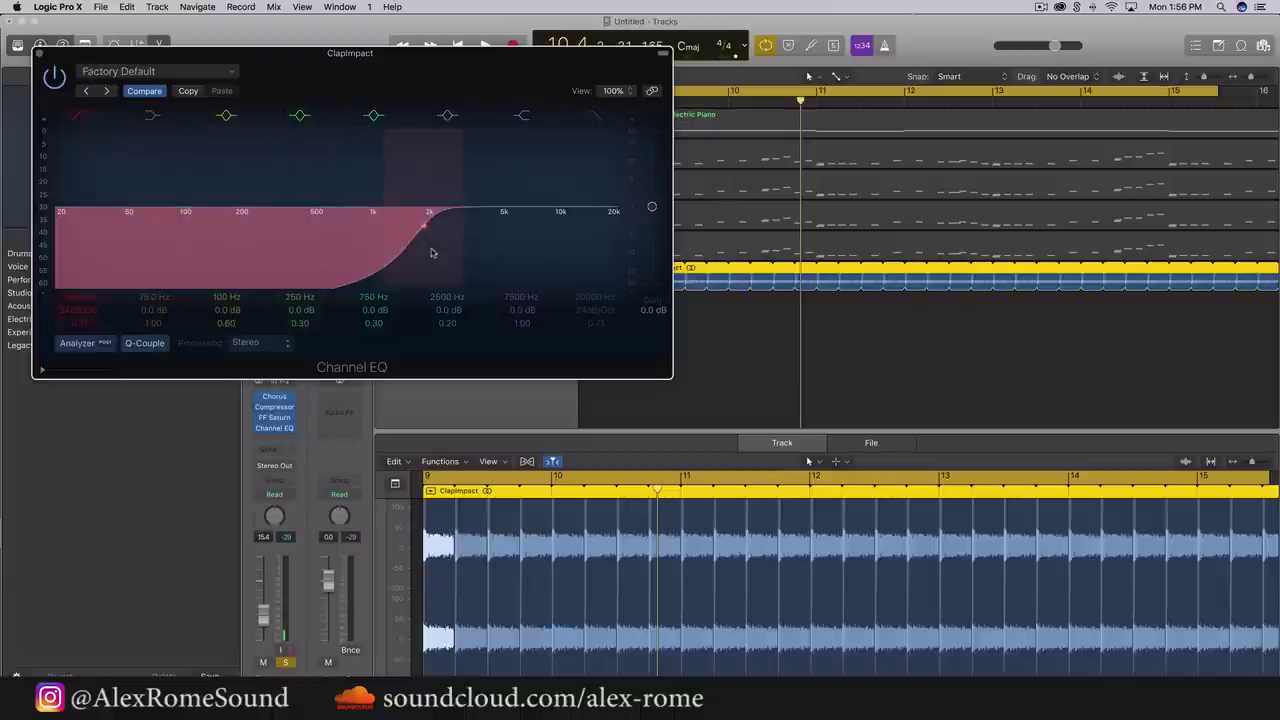
{"action": "left_click_drag", "start_coordinate": [417, 256], "coordinate": [377, 258]}
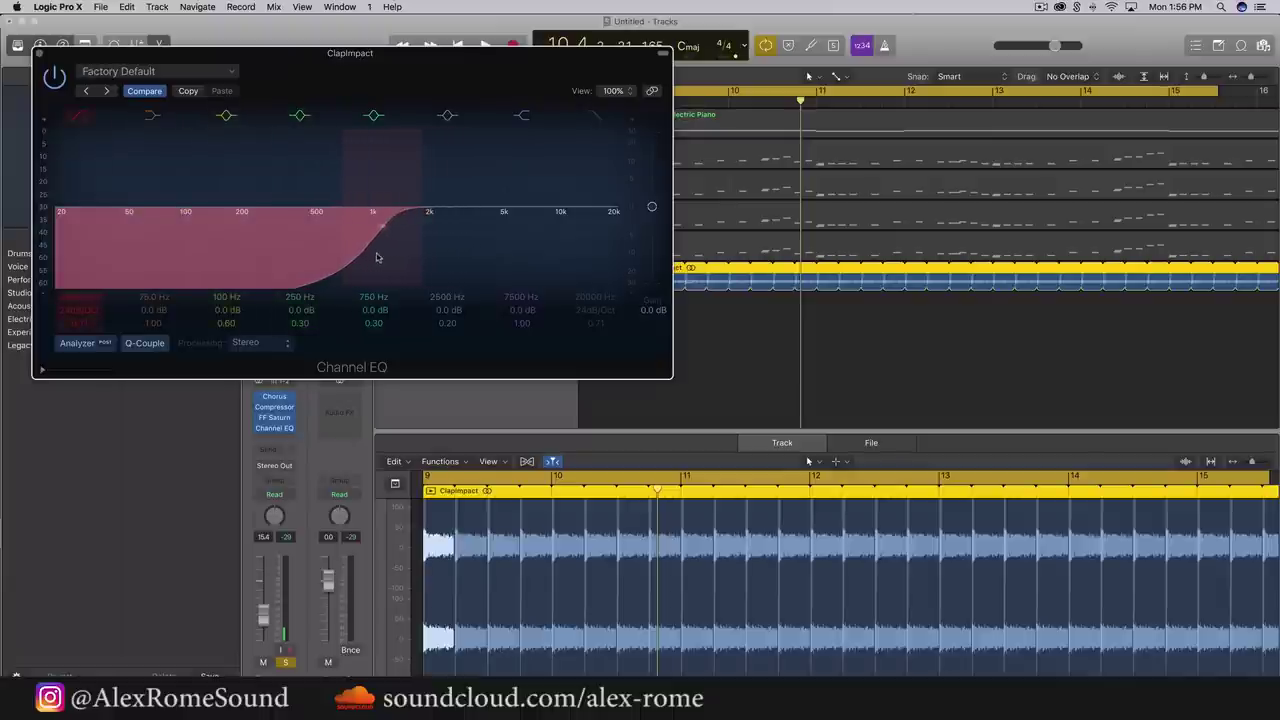
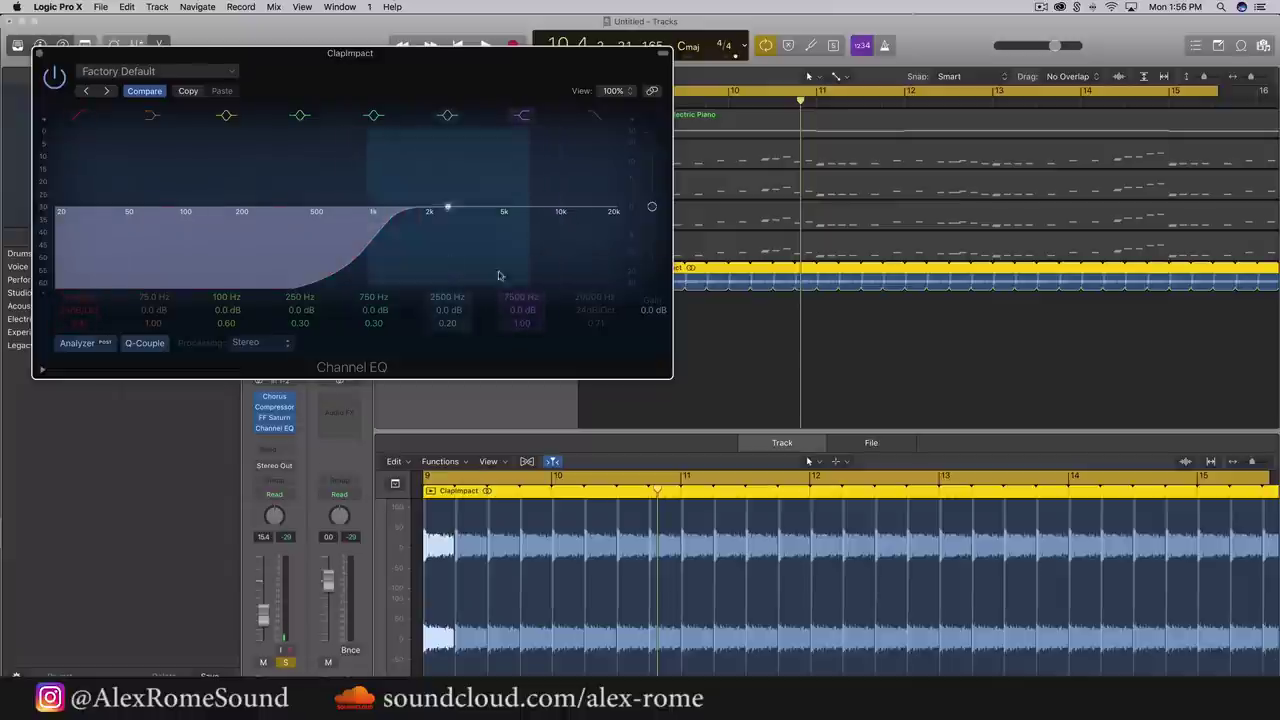
{"action": "key", "text": "space"}
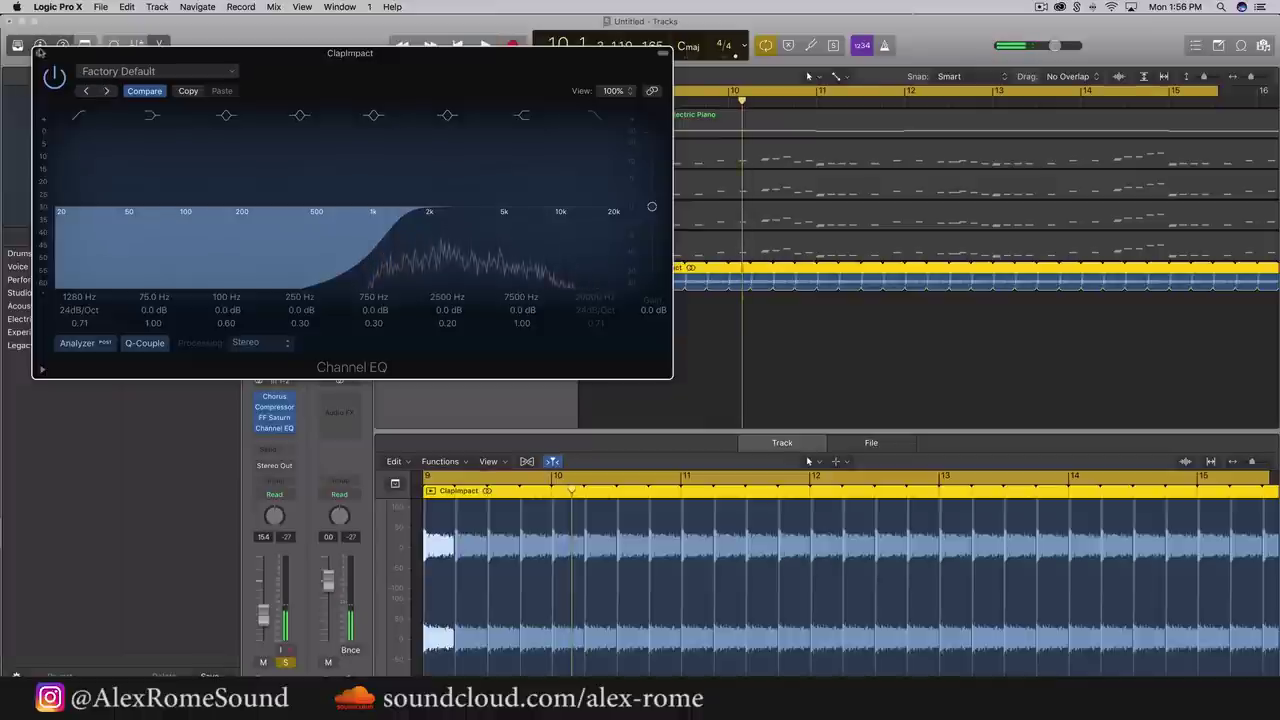
{"action": "left_click", "coordinate": [275, 428]}
{"action": "left_click", "coordinate": [282, 433]}
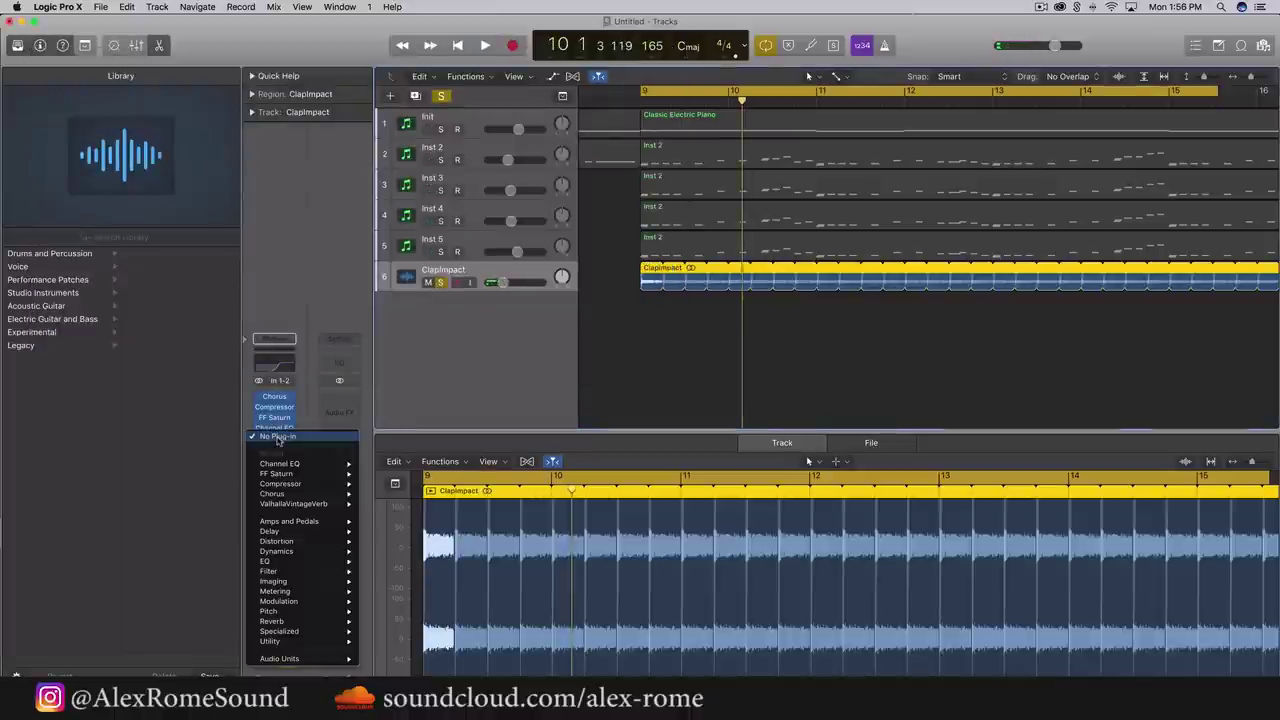
{"action": "mouse_move", "coordinate": [300, 658]}
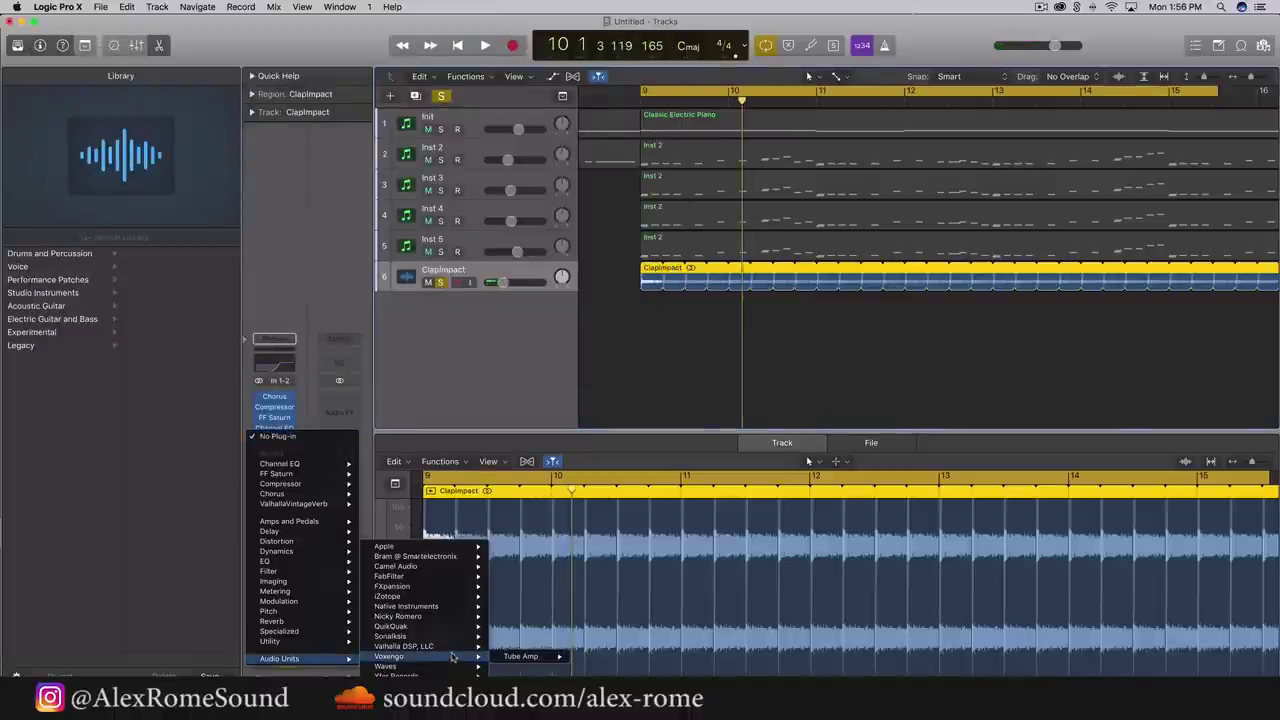
{"action": "mouse_move", "coordinate": [420, 646]}
{"action": "mouse_move", "coordinate": [566, 652]}
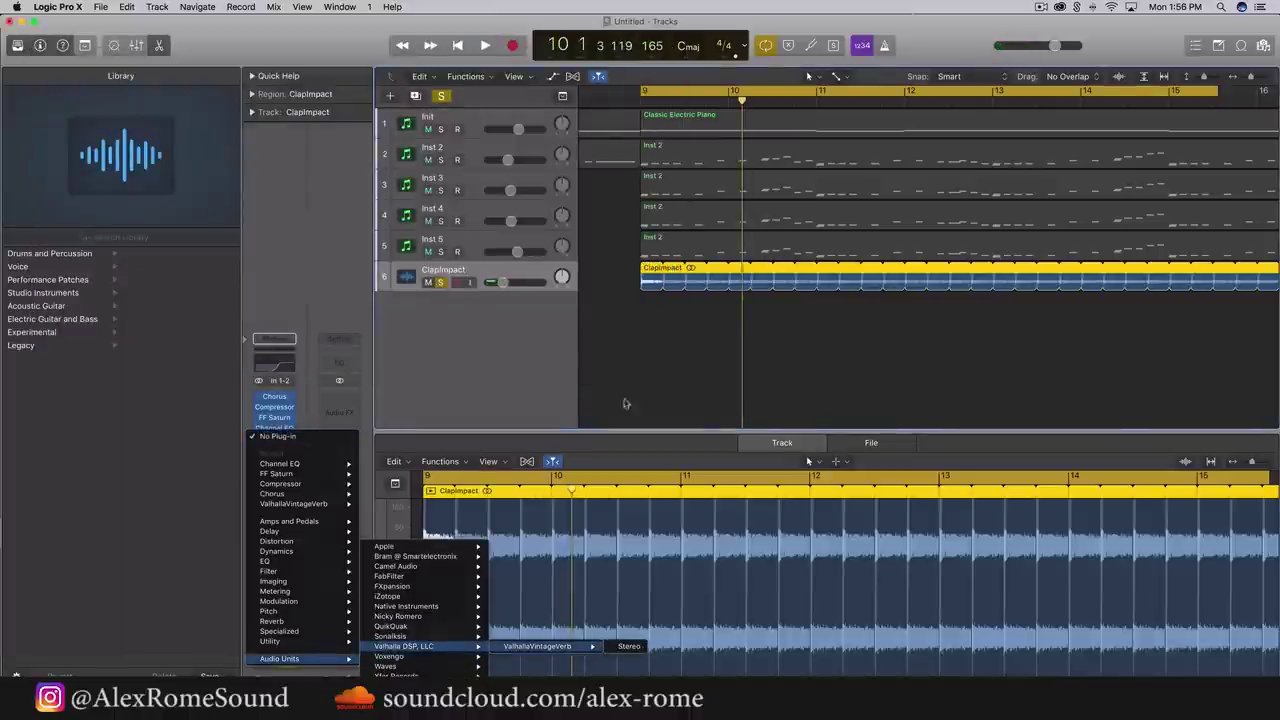
{"action": "left_click", "coordinate": [342, 388]}
{"action": "left_click", "coordinate": [281, 441]}
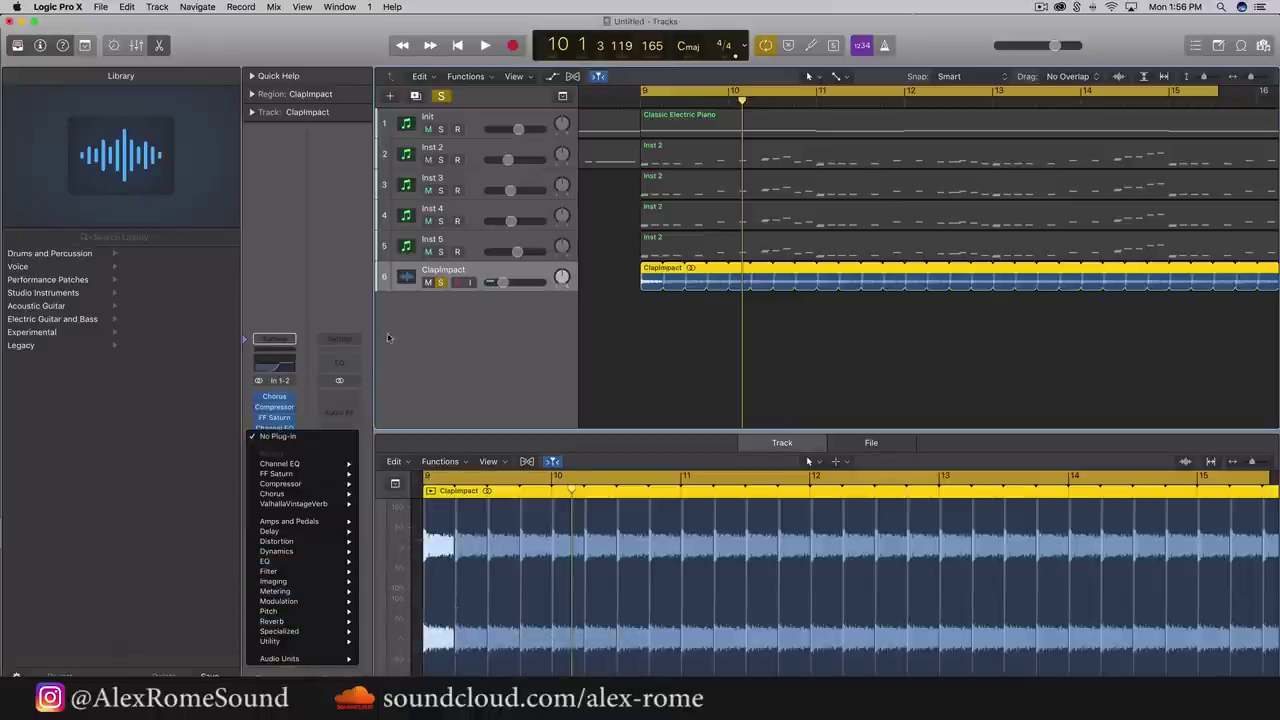
{"action": "left_click", "coordinate": [258, 391]}
Insert ValhallaVintageVerb after the Channel EQ, raise its mix to about 38.4 % during playback, and close its window
{"action": "left_click", "coordinate": [282, 440]}
{"action": "mouse_move", "coordinate": [323, 659]}
{"action": "mouse_move", "coordinate": [420, 646]}
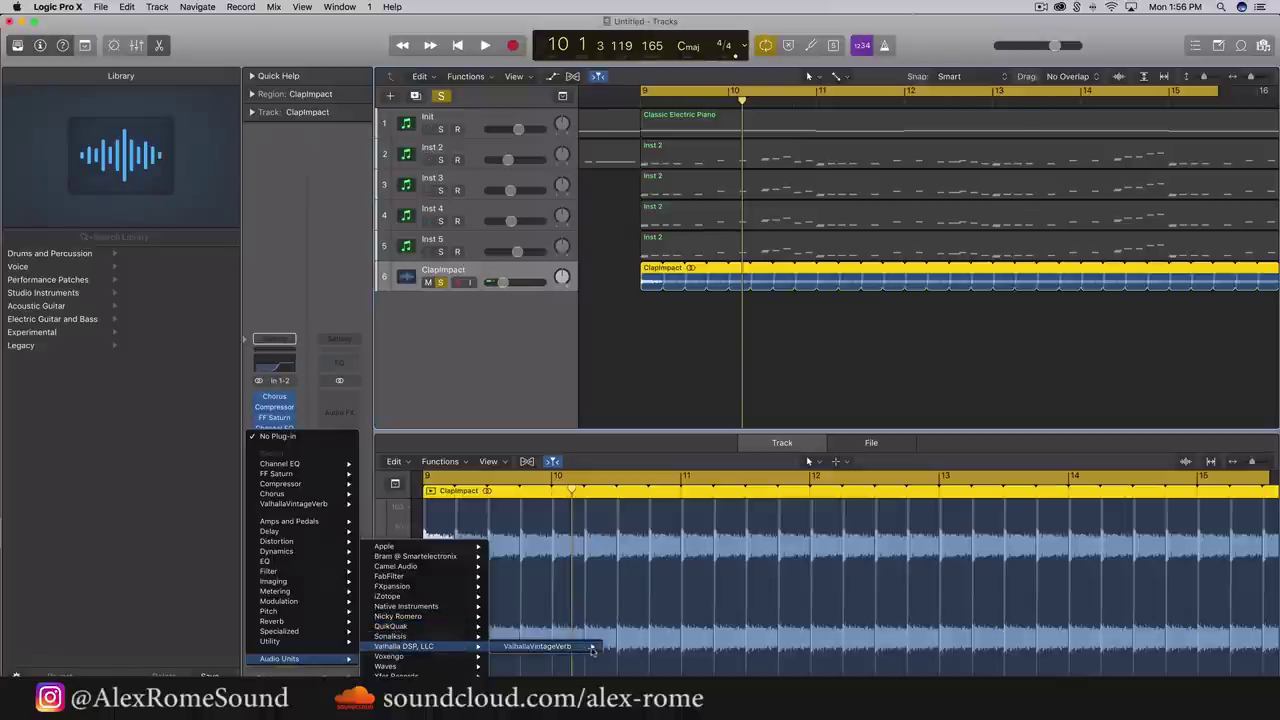
{"action": "left_click", "coordinate": [627, 646]}
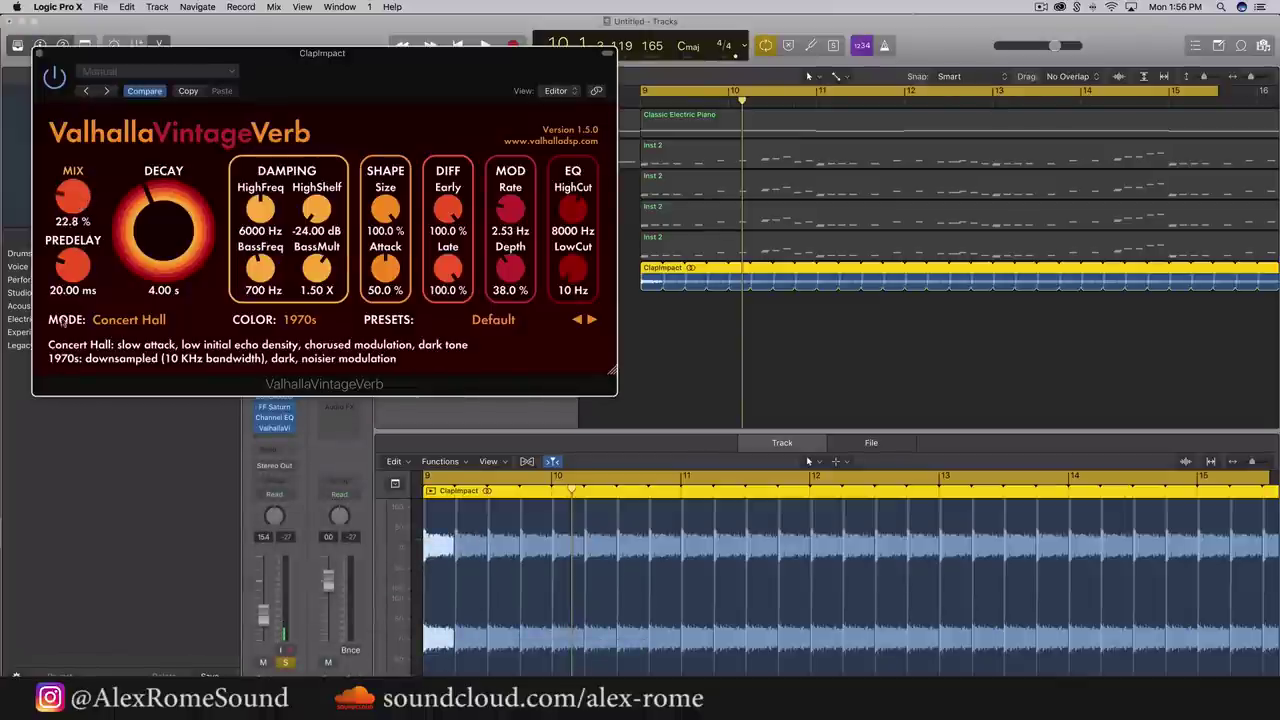
{"action": "key", "text": "space"}
{"action": "left_click_drag", "start_coordinate": [72, 198], "coordinate": [72, 191]}
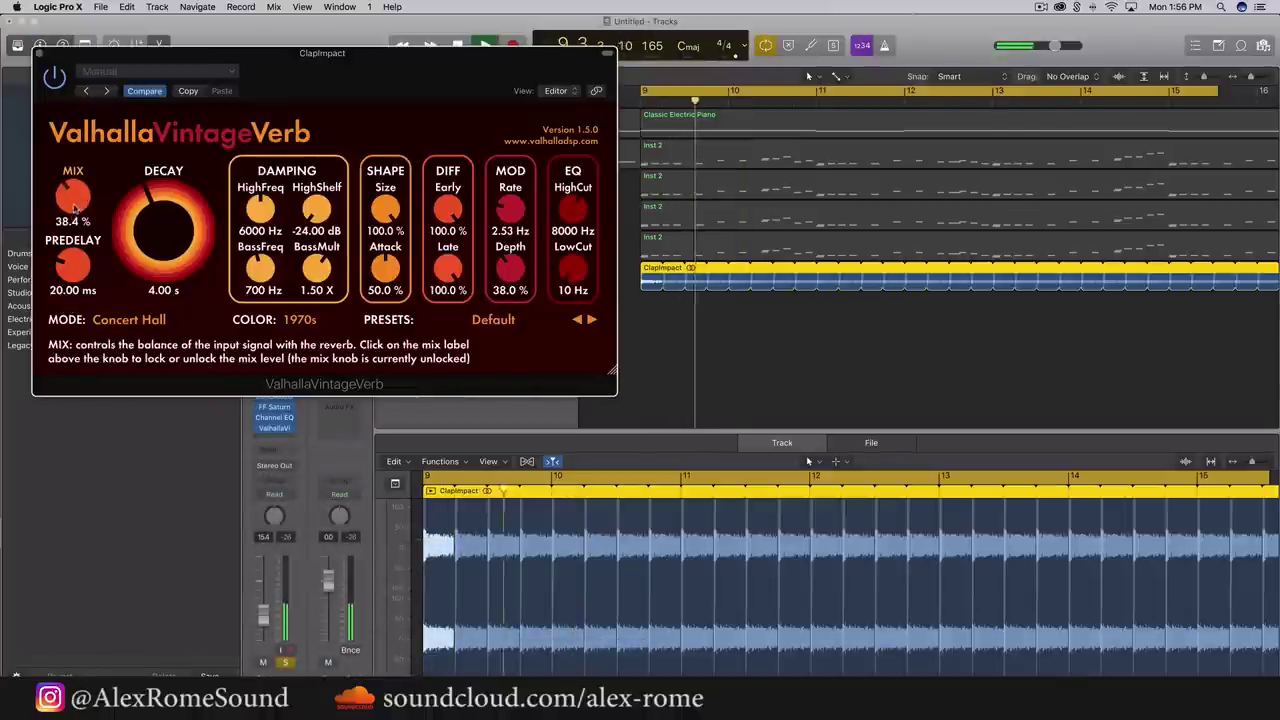
{"action": "key", "text": "space"}
{"action": "left_click", "coordinate": [40, 53]}
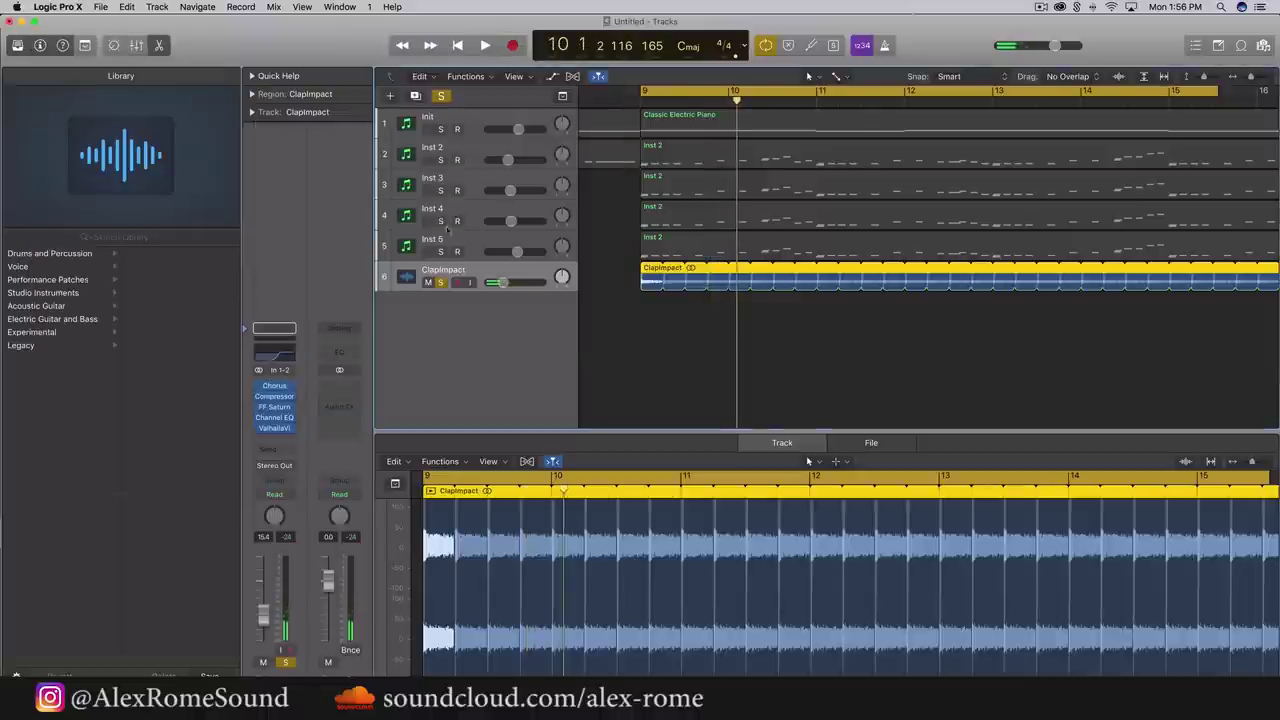
Unsolo the ClapImpact track and lower its volume to about -17.8 dB while playing the full mix
{"action": "left_click", "coordinate": [440, 282]}
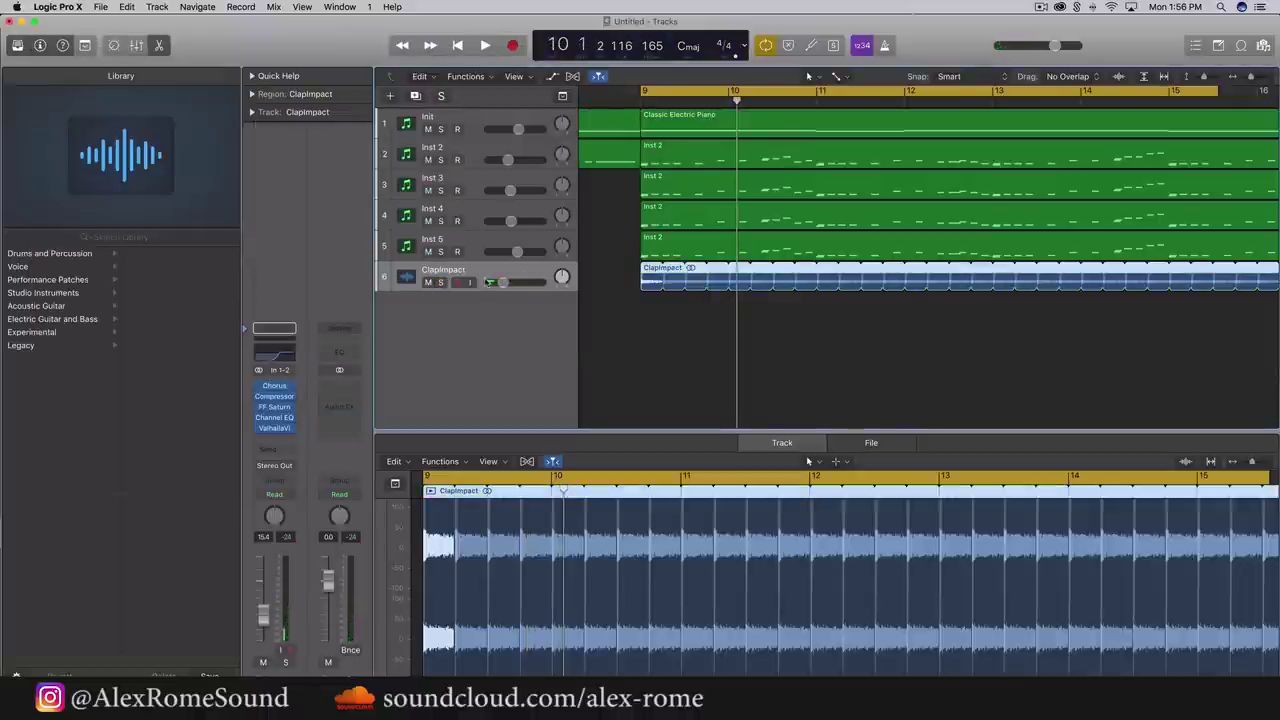
{"action": "key", "text": "space"}
{"action": "mouse_move", "coordinate": [503, 283]}
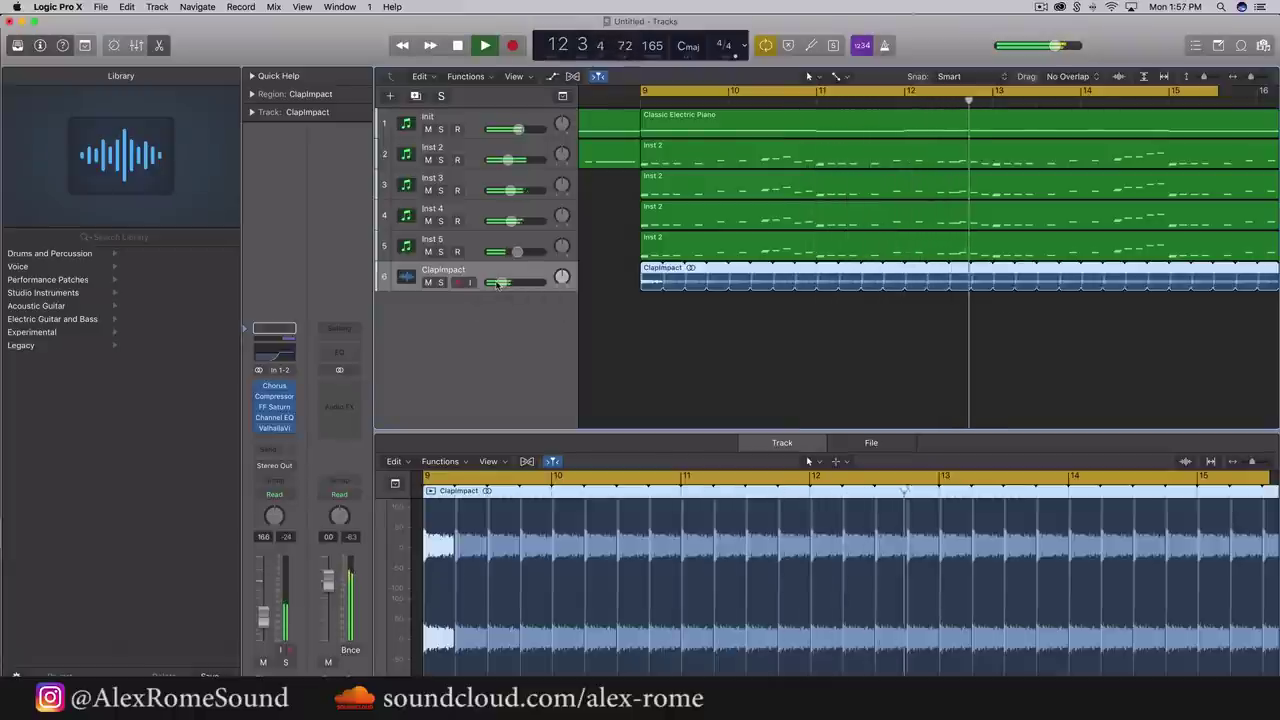
{"action": "left_click_drag", "start_coordinate": [507, 284], "coordinate": [504, 284]}
{"action": "key", "text": "space"}
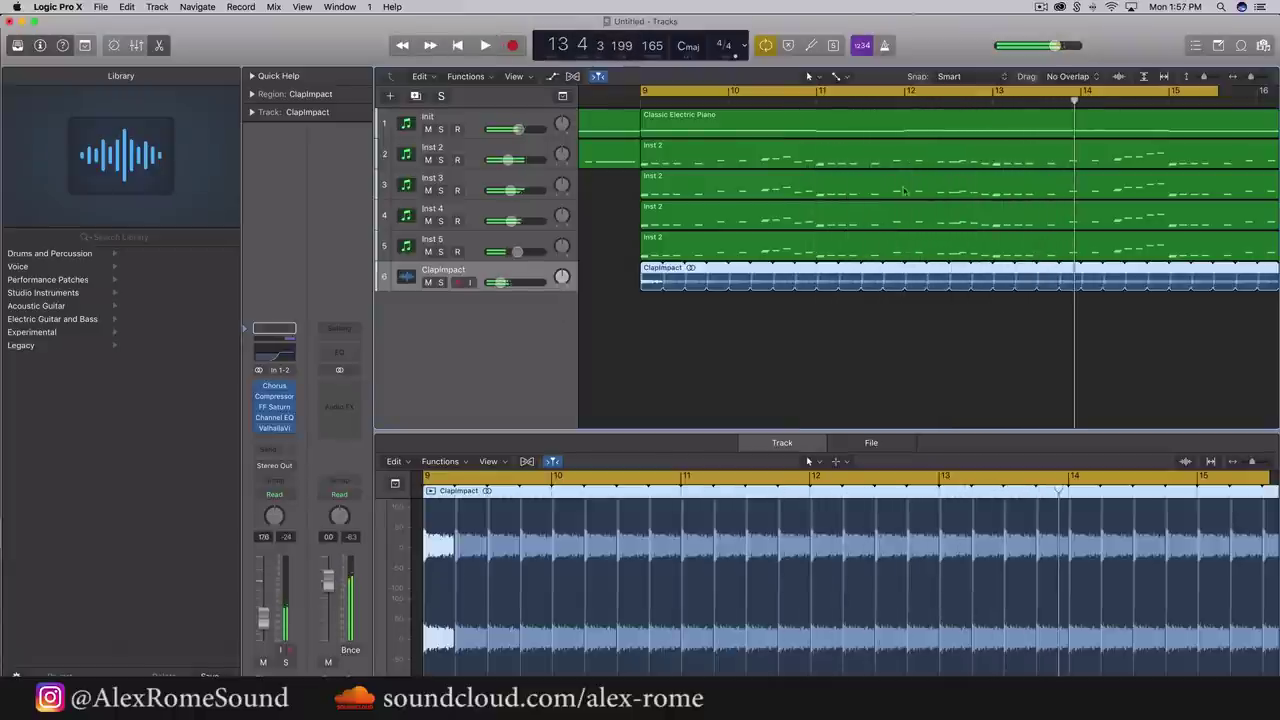
Set the cycle range to run from bar 9 to bar 18
{"action": "scroll", "coordinate": [919, 186], "scroll_direction": "down", "scroll_amount": 2}
{"action": "key", "text": "super+Left"}
{"action": "key", "text": "super+Left"}
{"action": "left_click_drag", "start_coordinate": [822, 91], "coordinate": [636, 91]}
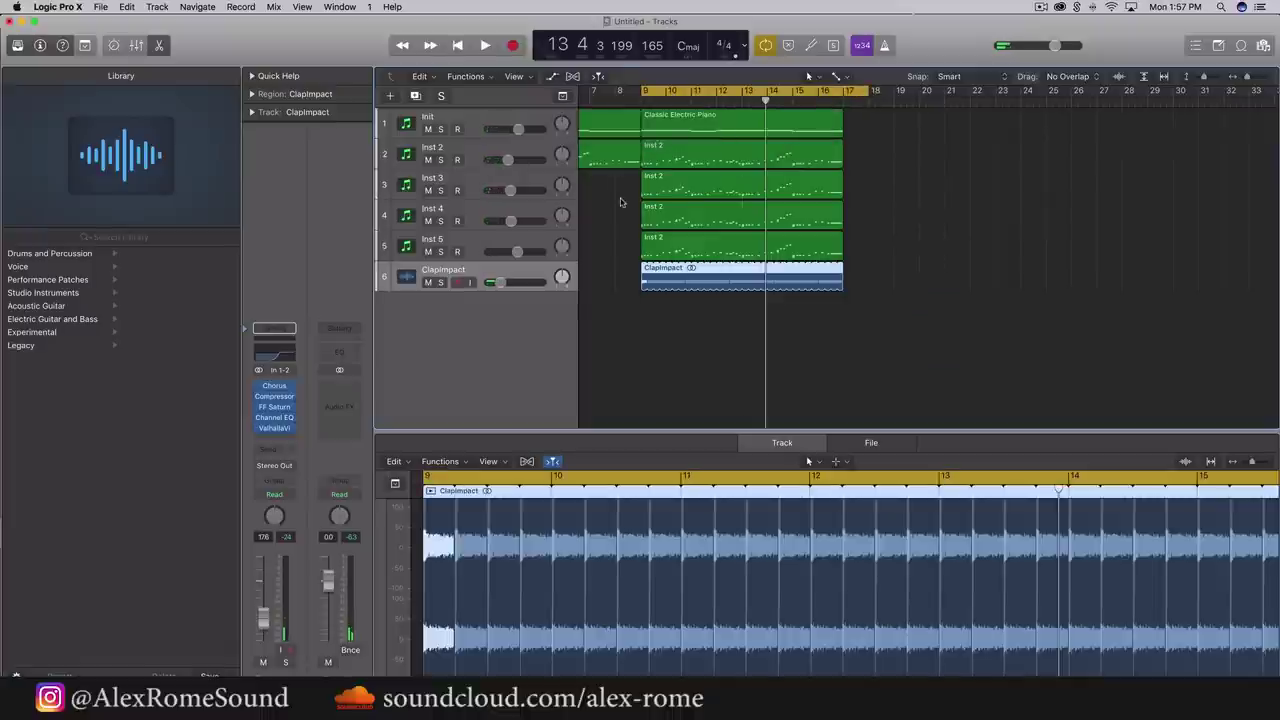
{"action": "key", "text": "super+Right"}
{"action": "key", "text": "super+Right"}
{"action": "key", "text": "super+Right"}
{"action": "scroll", "coordinate": [596, 264], "scroll_direction": "right", "scroll_amount": 1}
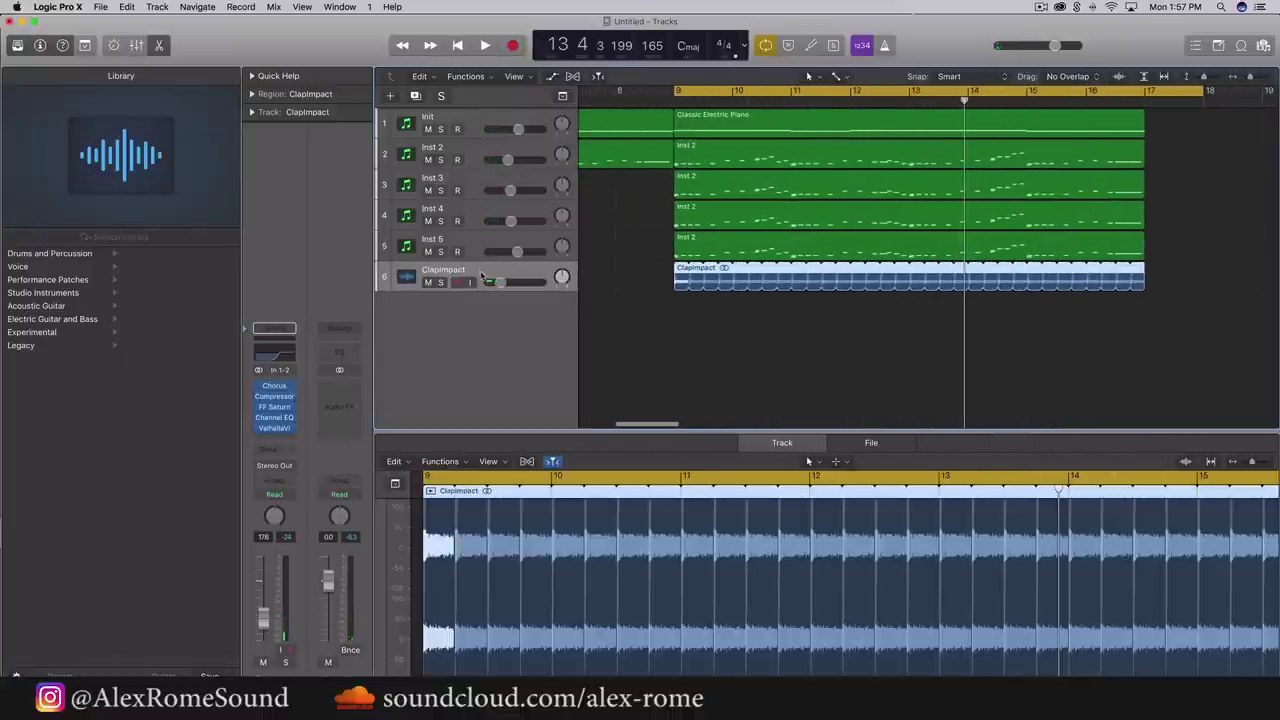
Add an audio track below ClapImpact, then switch to Splice and search its sounds for "kick"
{"action": "double_click", "coordinate": [484, 313]}
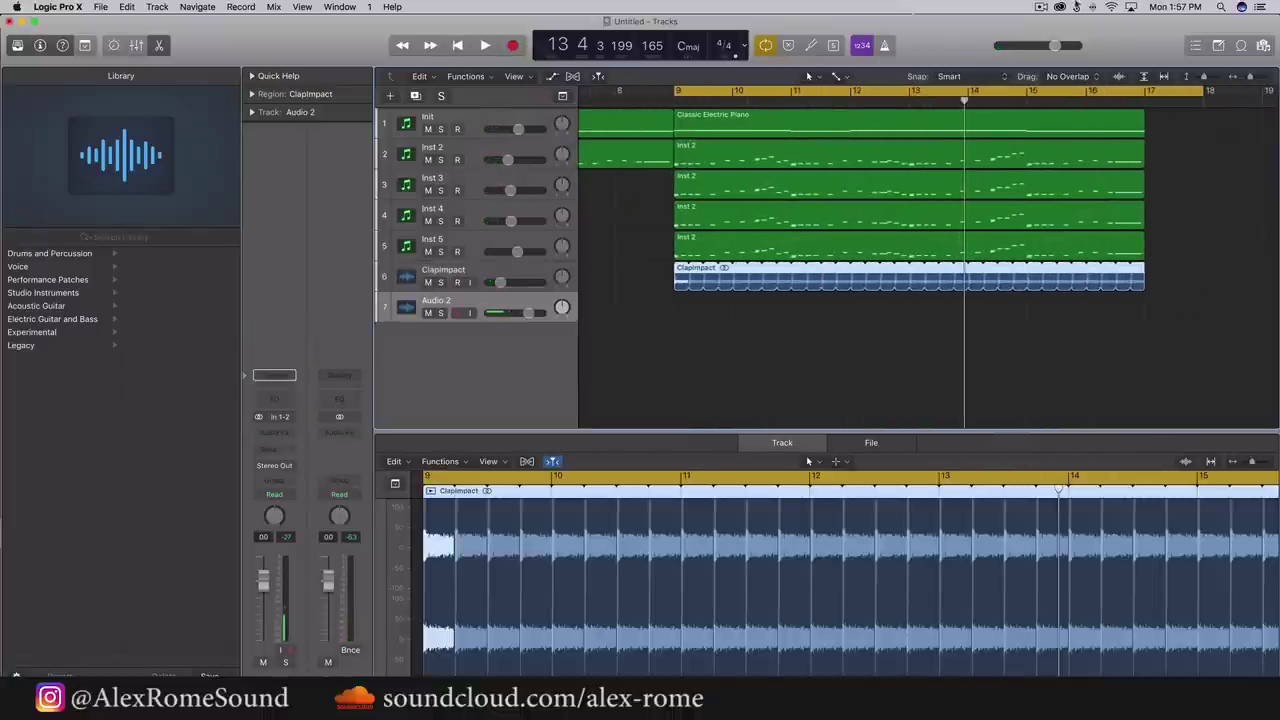
{"action": "left_click", "coordinate": [1079, 7]}
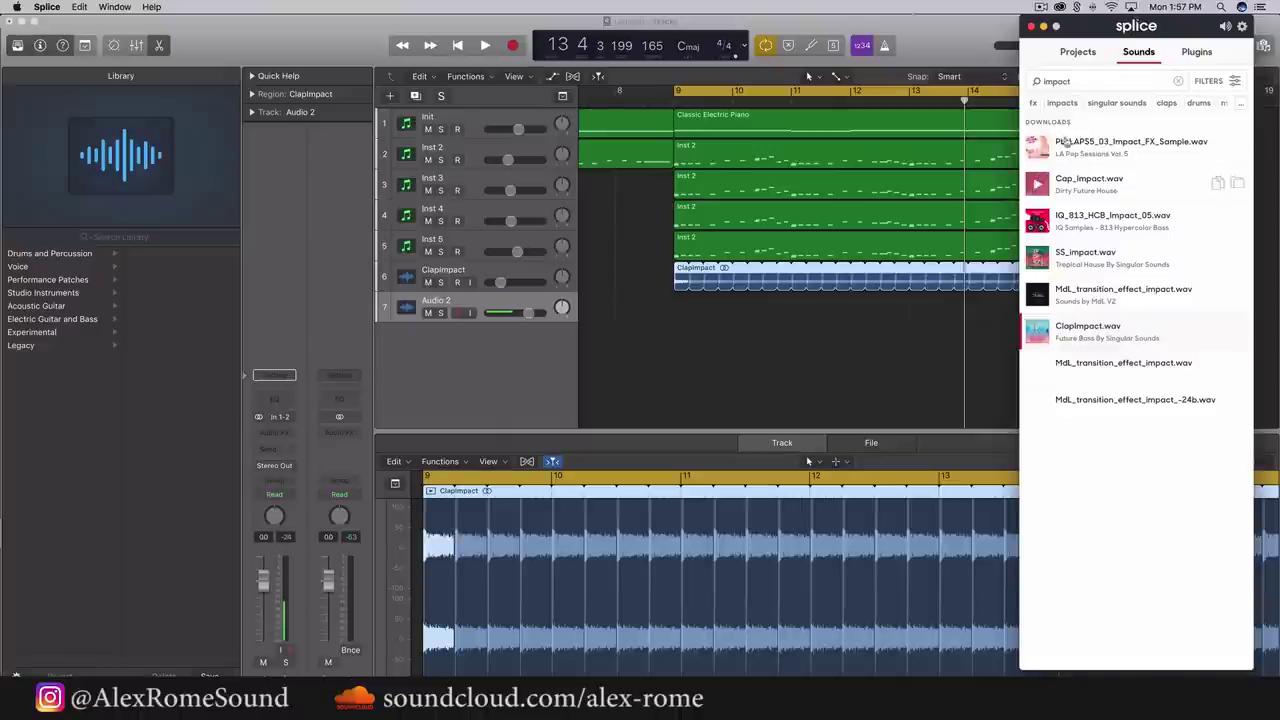
{"action": "key", "text": "BackSpace"}
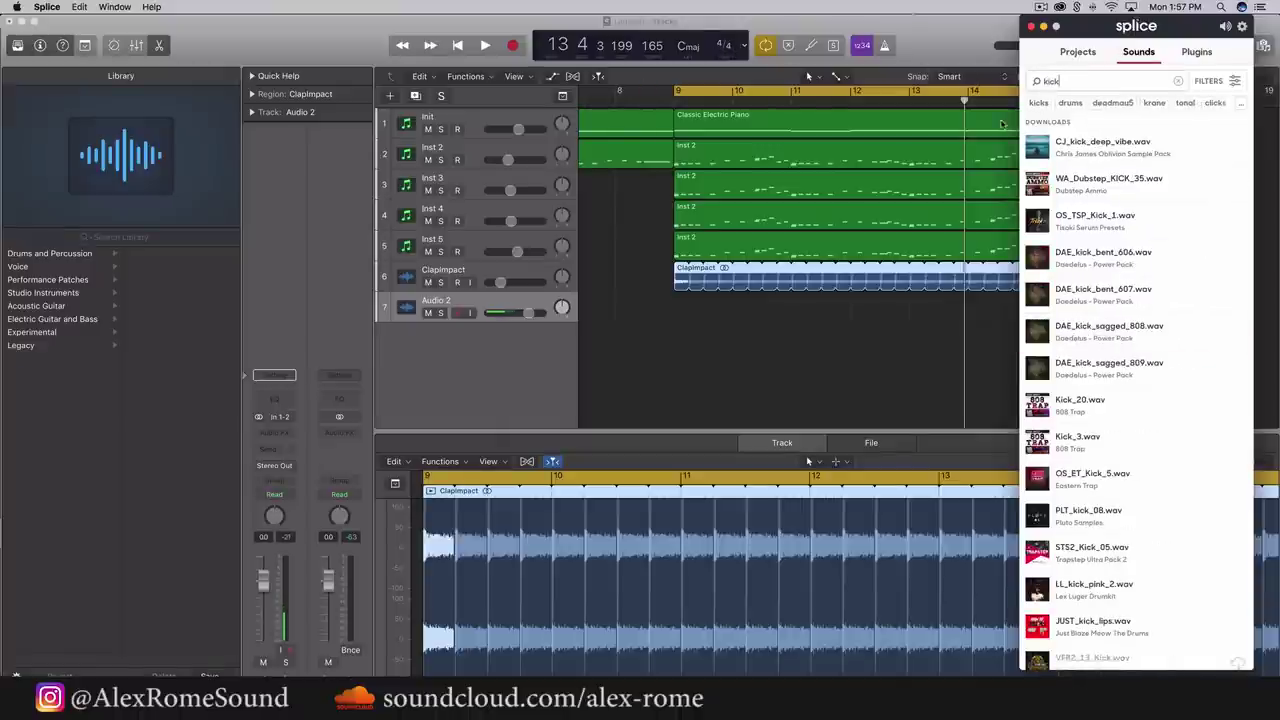
Place the WA_Dubstep_KICK_35.wav sample from Splice on the new audio track, starting just before bar 9
{"action": "left_click_drag", "start_coordinate": [1080, 180], "coordinate": [736, 310]}
{"action": "key", "text": "super+Right"}
{"action": "key", "text": "super+Right"}
{"action": "key", "text": "super+Right"}
{"action": "key", "text": "super+Right"}
{"action": "key", "text": "super+Right"}
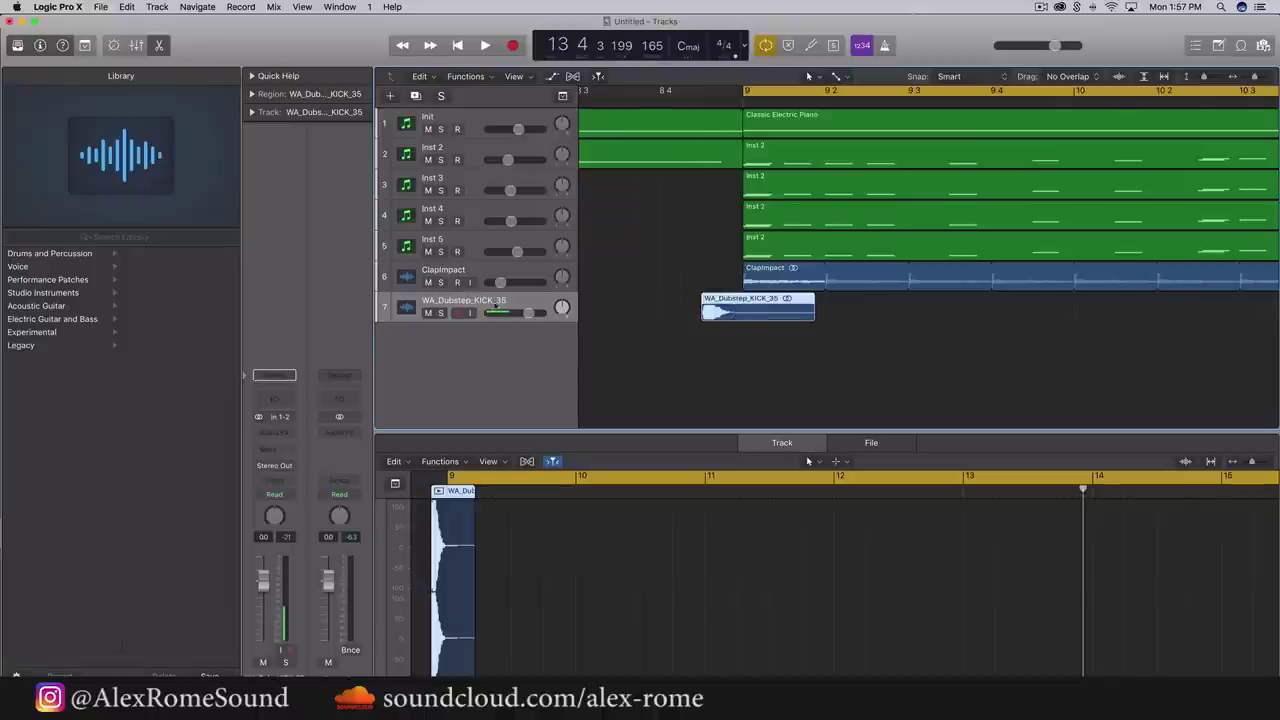
Lower the WA_Dubstep_KICK_35 track's volume to -14.6 dB and trim the end of its kick region back to bar 9
{"action": "left_click_drag", "start_coordinate": [527, 313], "coordinate": [523, 313]}
{"action": "left_click", "coordinate": [865, 356]}
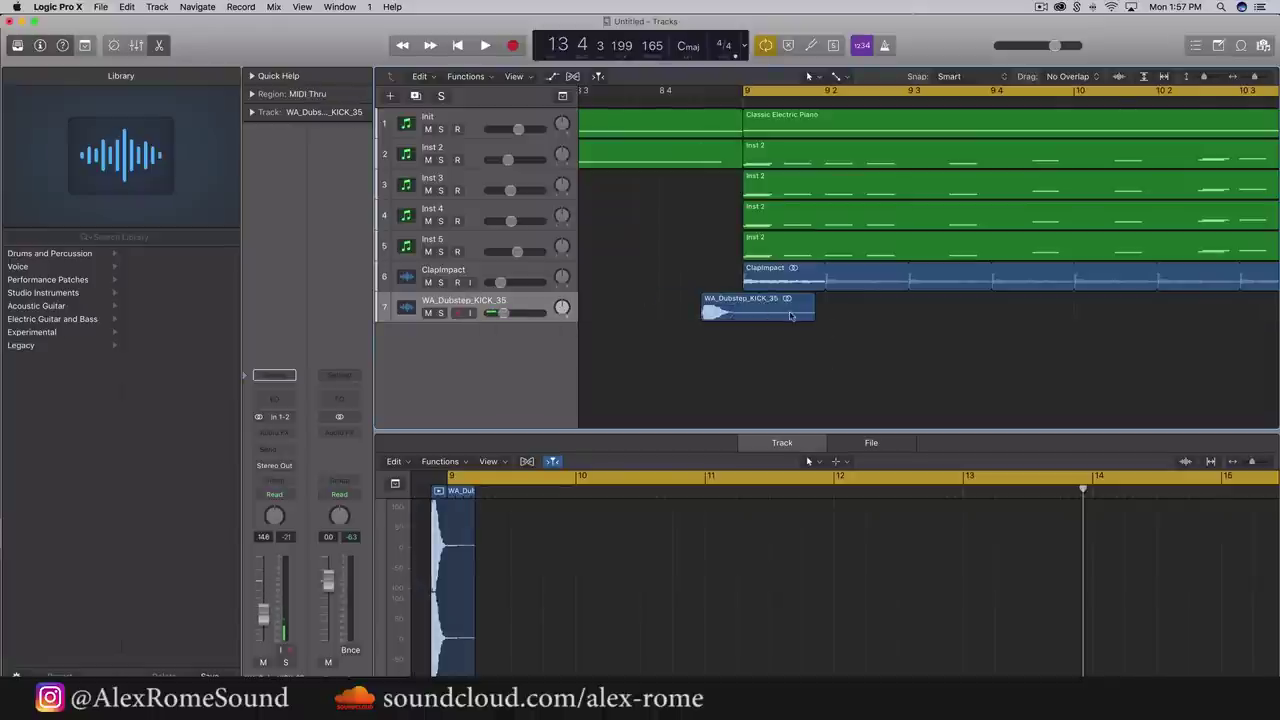
{"action": "left_click_drag", "start_coordinate": [807, 315], "coordinate": [742, 315]}
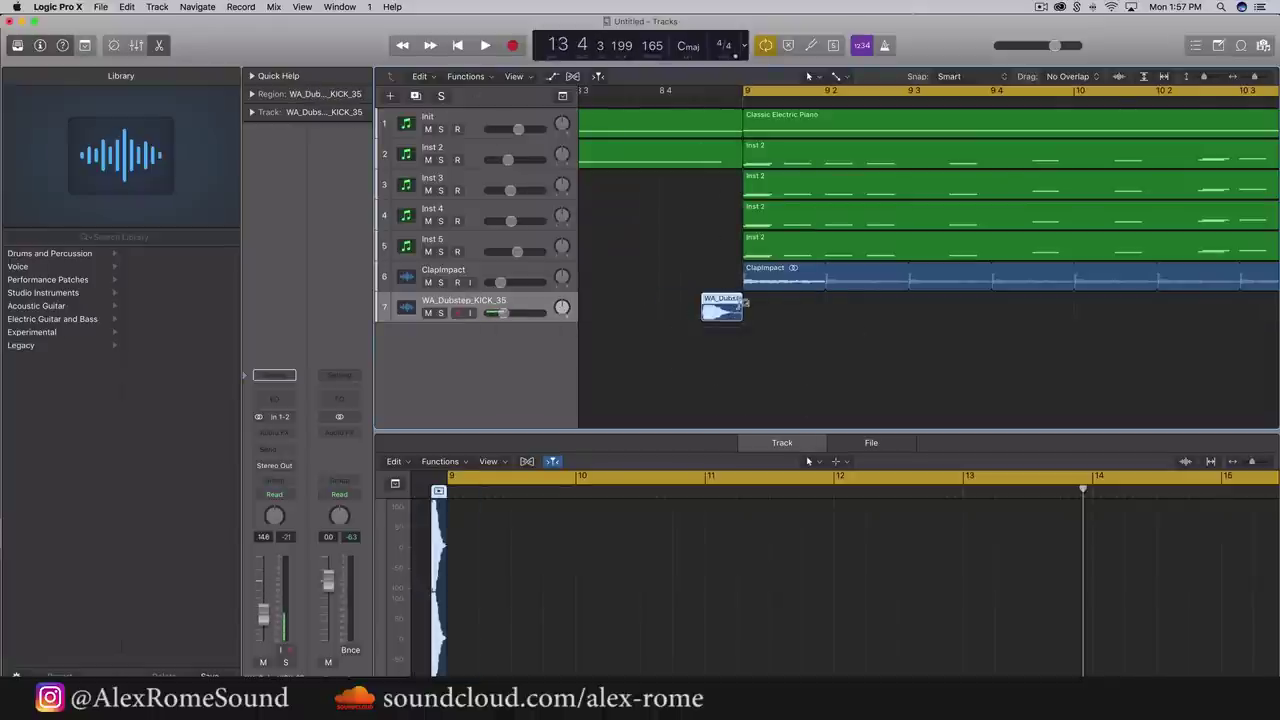
Set the cycle range from bar 8 beat 4 to just past bar 10 and lower the kick track's volume to -17.4 dB, then play
{"action": "left_click_drag", "start_coordinate": [659, 91], "coordinate": [1120, 91]}
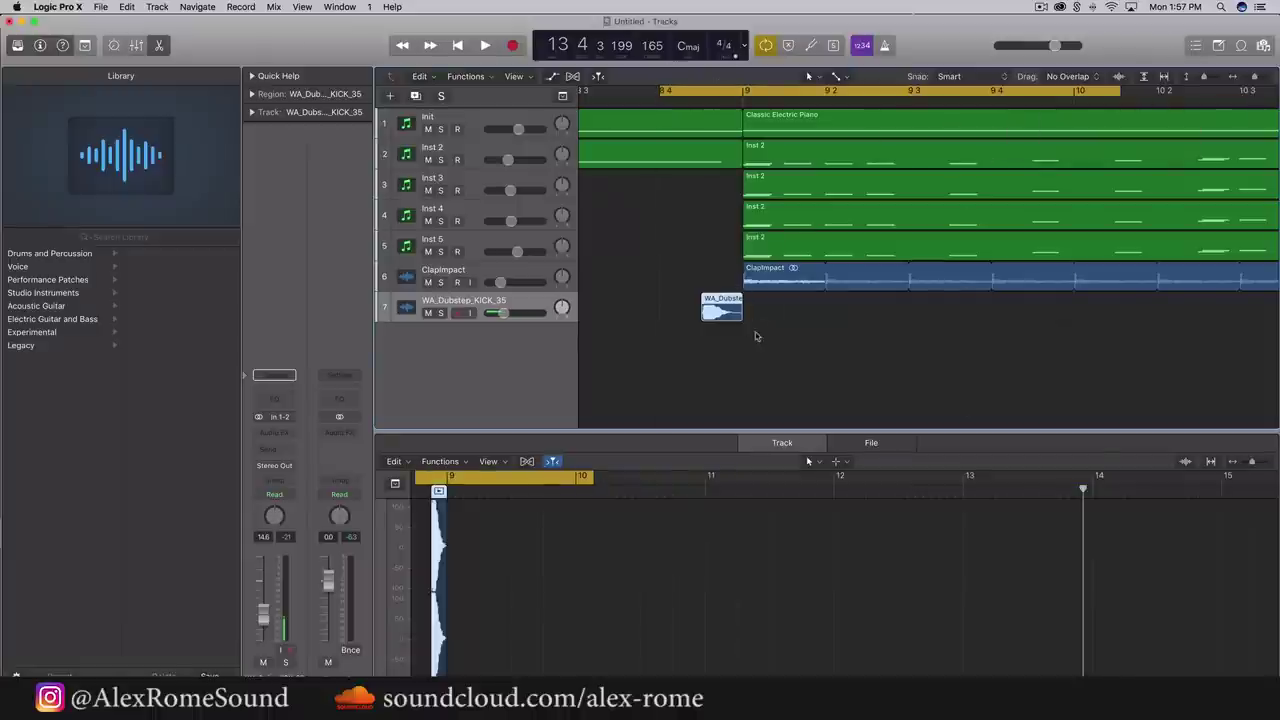
{"action": "left_click_drag", "start_coordinate": [503, 313], "coordinate": [490, 313]}
{"action": "key", "text": "space"}
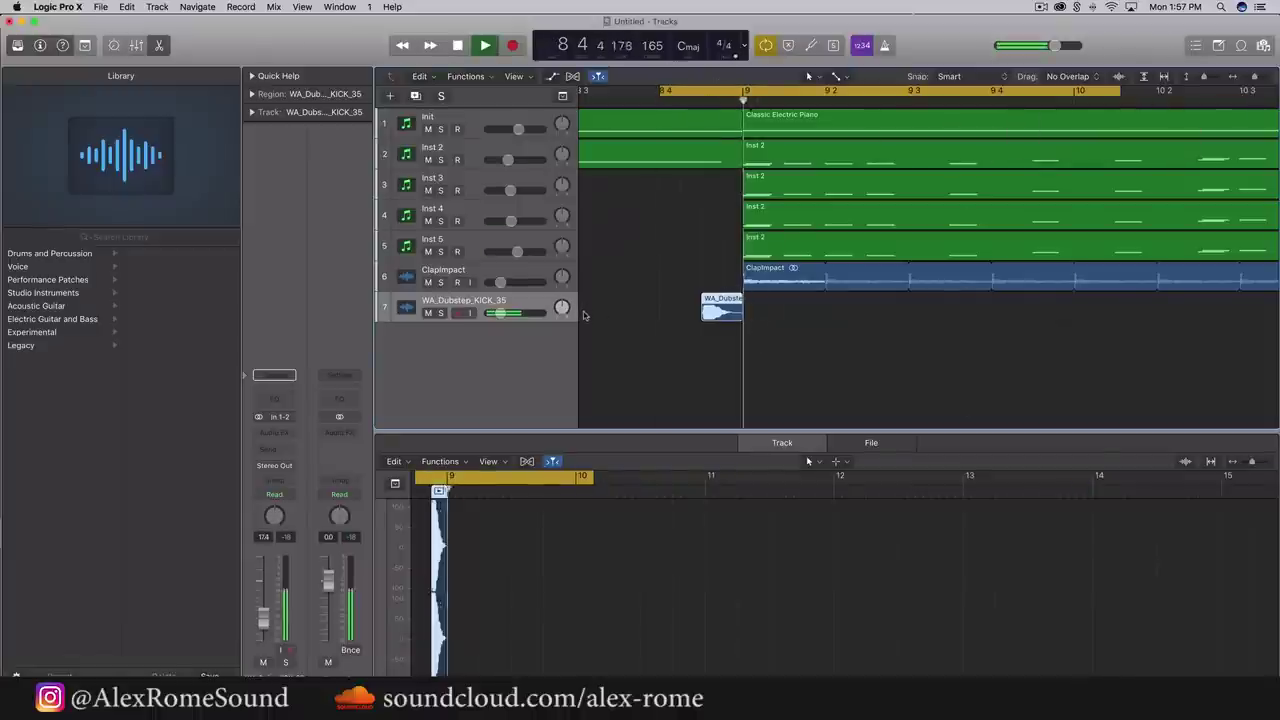
Repeat the trimmed kick region at bar 9 and move the first kick onto a new audio track below, then play the result
{"action": "key", "text": "super+r"}
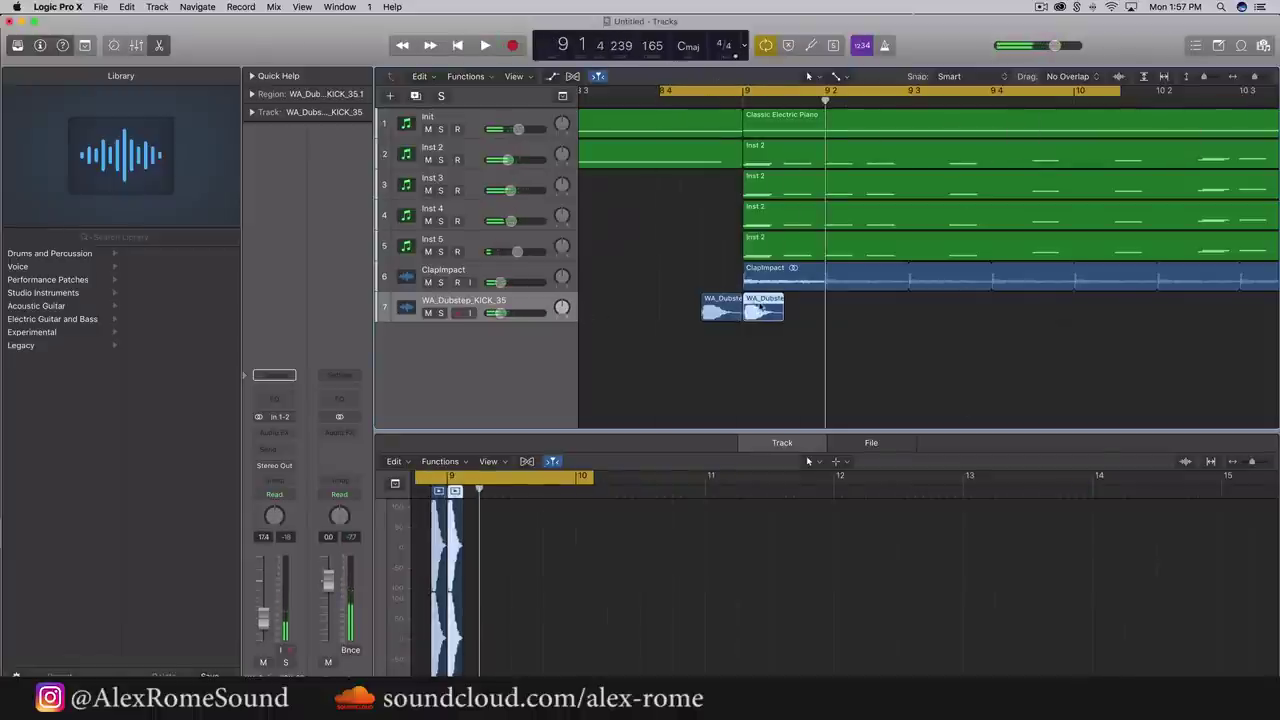
{"action": "left_click_drag", "start_coordinate": [722, 310], "coordinate": [723, 395]}
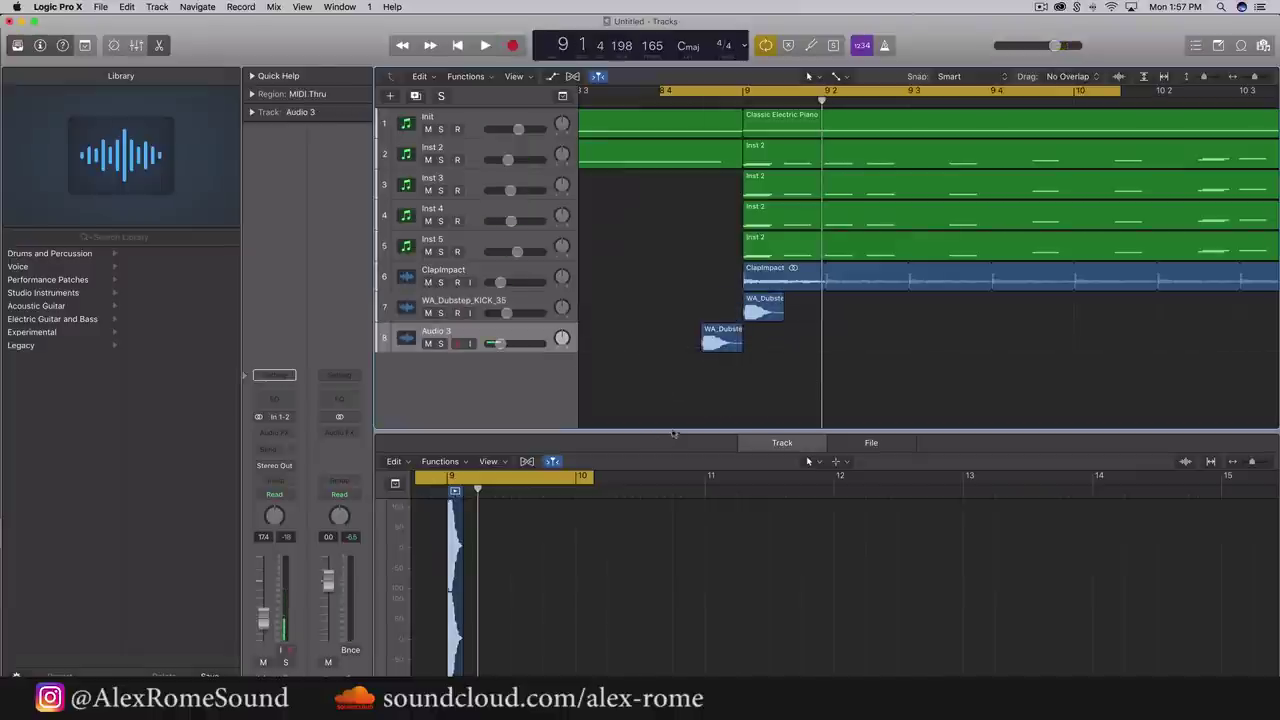
{"action": "key", "text": "space"}
{"action": "key", "text": "space"}
Add an audio track below Audio 3 and place SAC_E_panda_cymbal_crash.wav on it at bar 9, found by searching Splice for "cymbal"
{"action": "key", "text": "super+Left"}
{"action": "key", "text": "super+Left"}
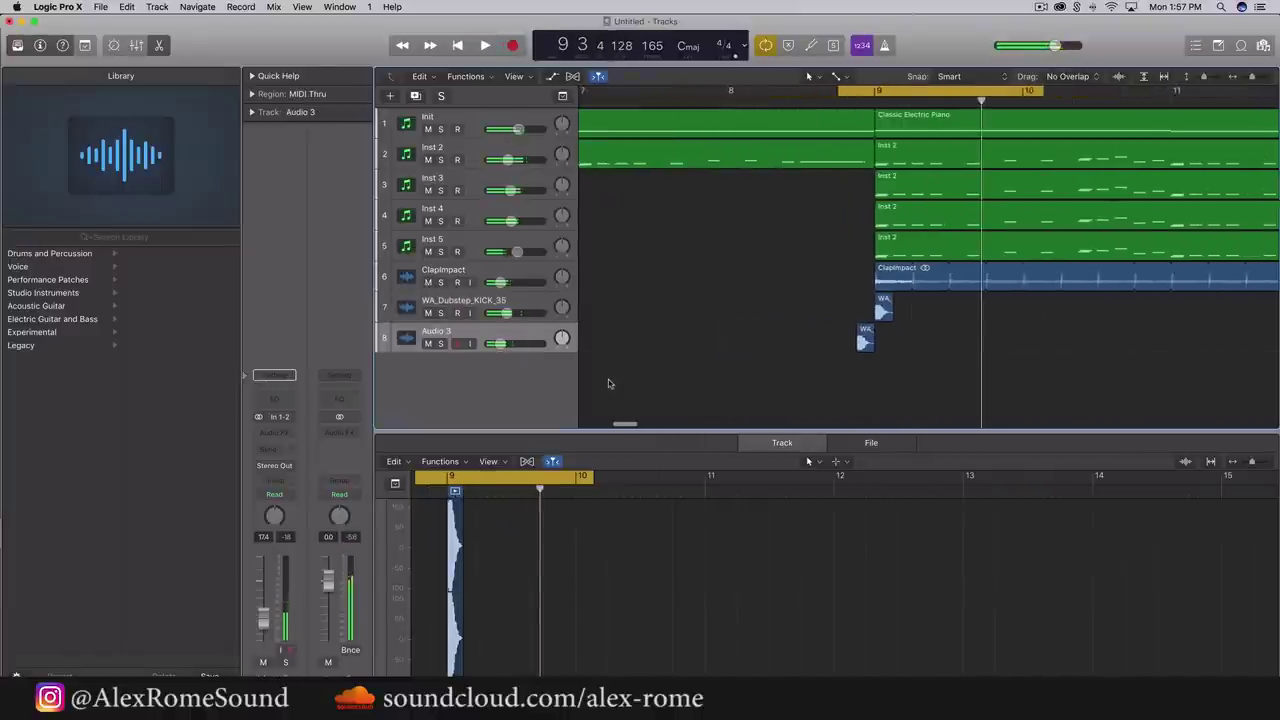
{"action": "scroll", "coordinate": [608, 384], "scroll_direction": "right", "scroll_amount": 3}
{"action": "double_click", "coordinate": [496, 365]}
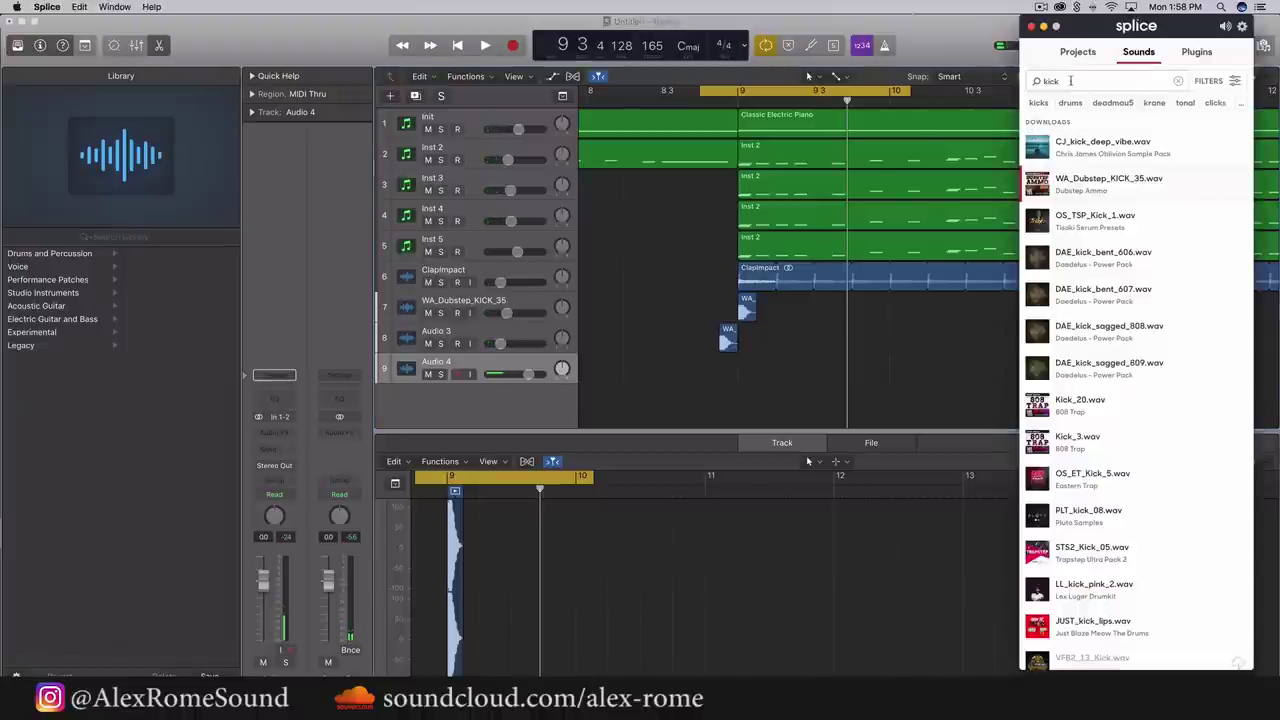
{"action": "type", "text": "cymbal"}
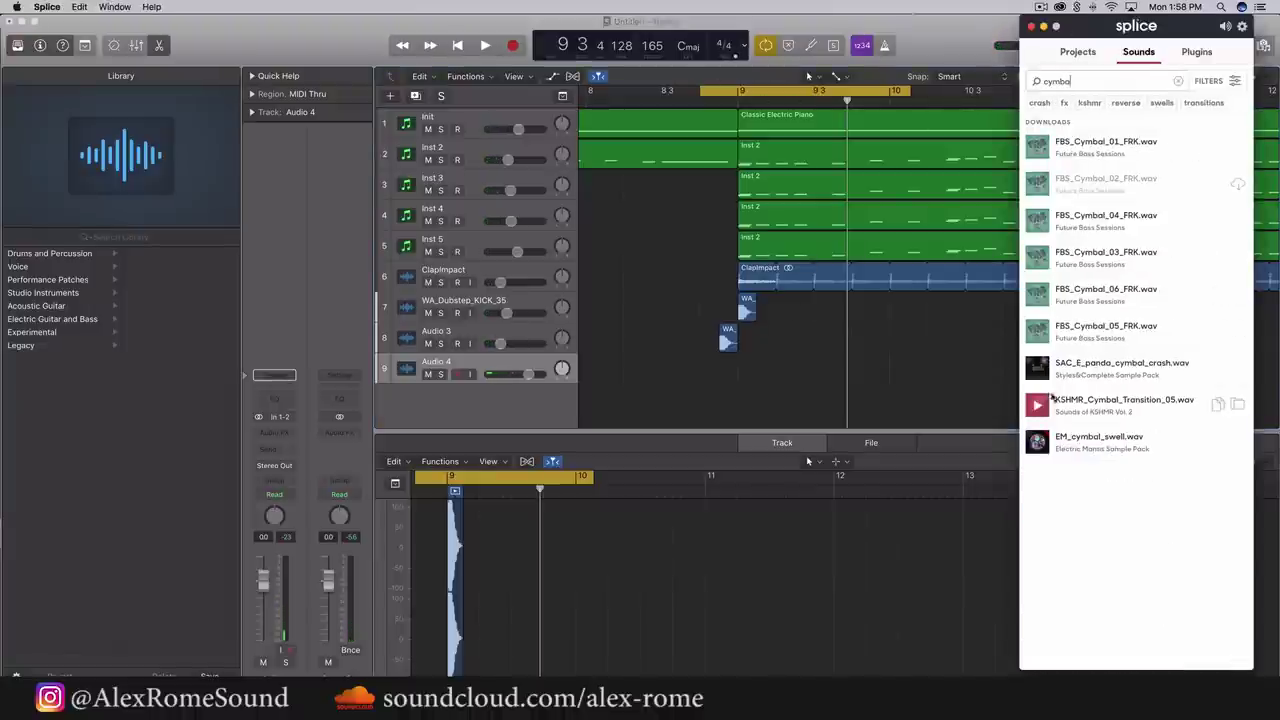
{"action": "left_click_drag", "start_coordinate": [1134, 368], "coordinate": [744, 415]}
{"action": "left_click", "coordinate": [744, 415]}
Lower the cymbal crash track's volume to -17.0 dB and play it within the mix
{"action": "left_click_drag", "start_coordinate": [527, 376], "coordinate": [490, 375]}
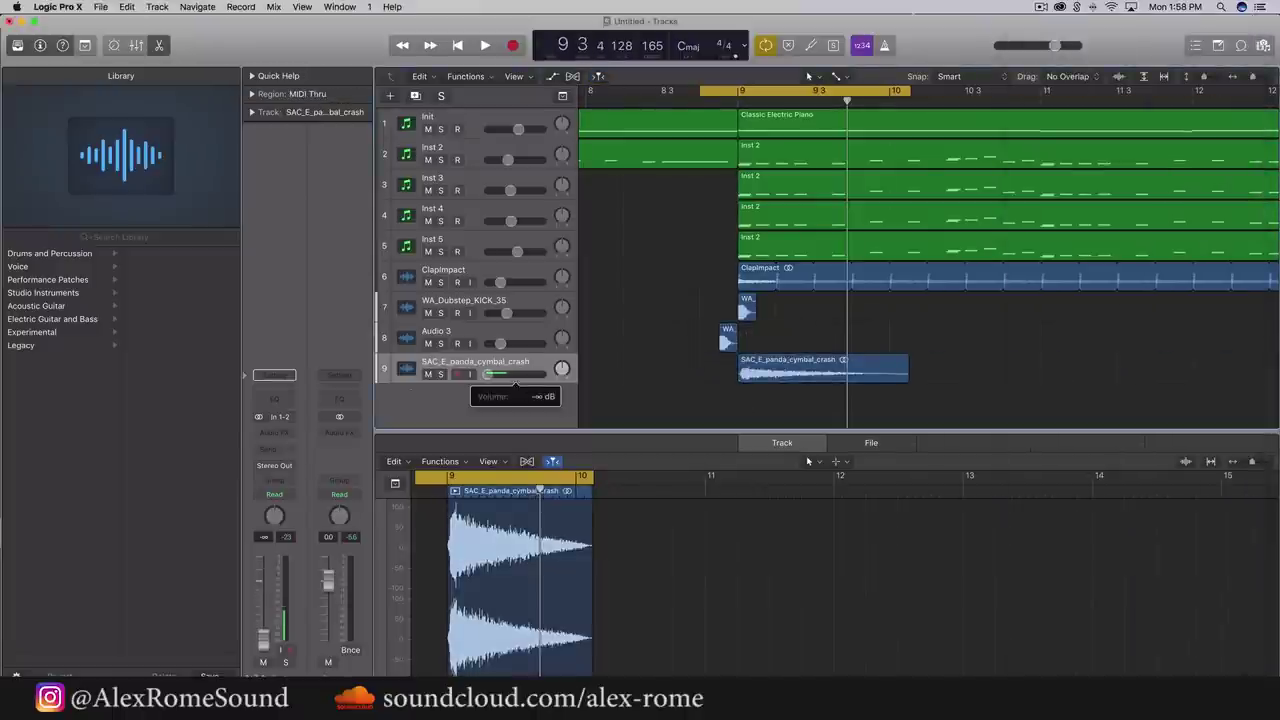
{"action": "key", "text": "space"}
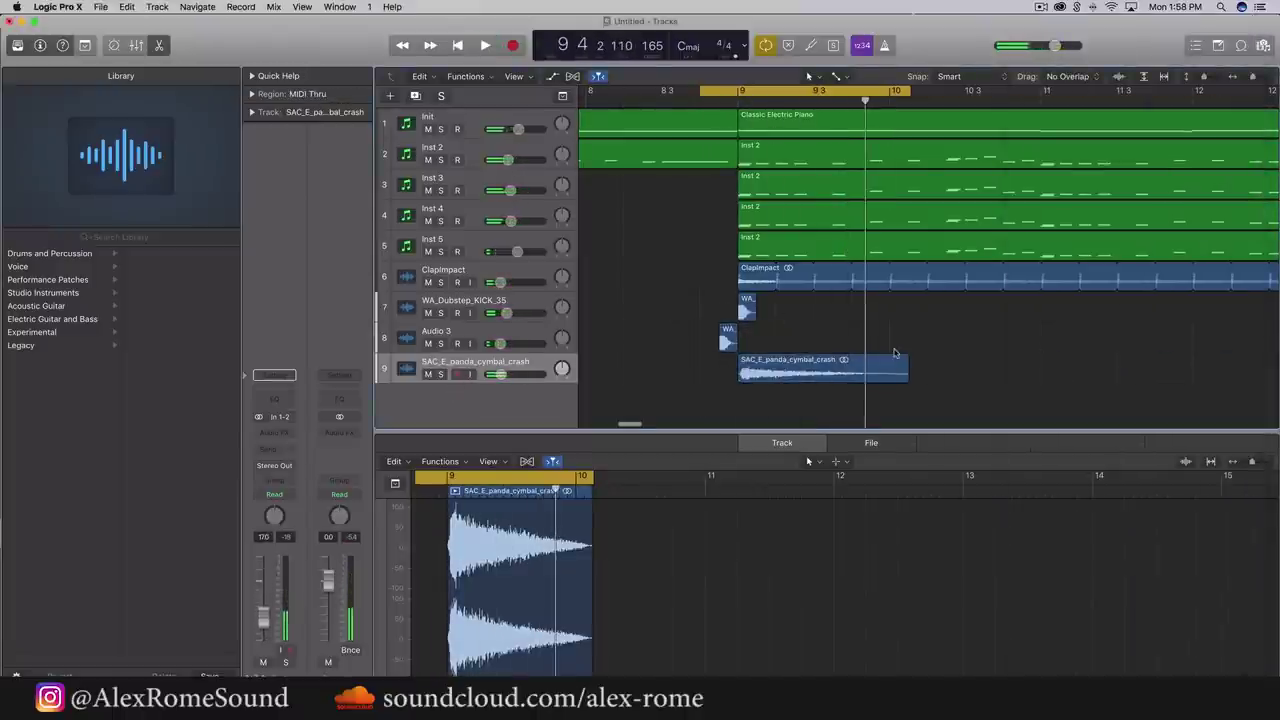
{"action": "scroll", "coordinate": [895, 353], "scroll_direction": "right", "scroll_amount": 3}
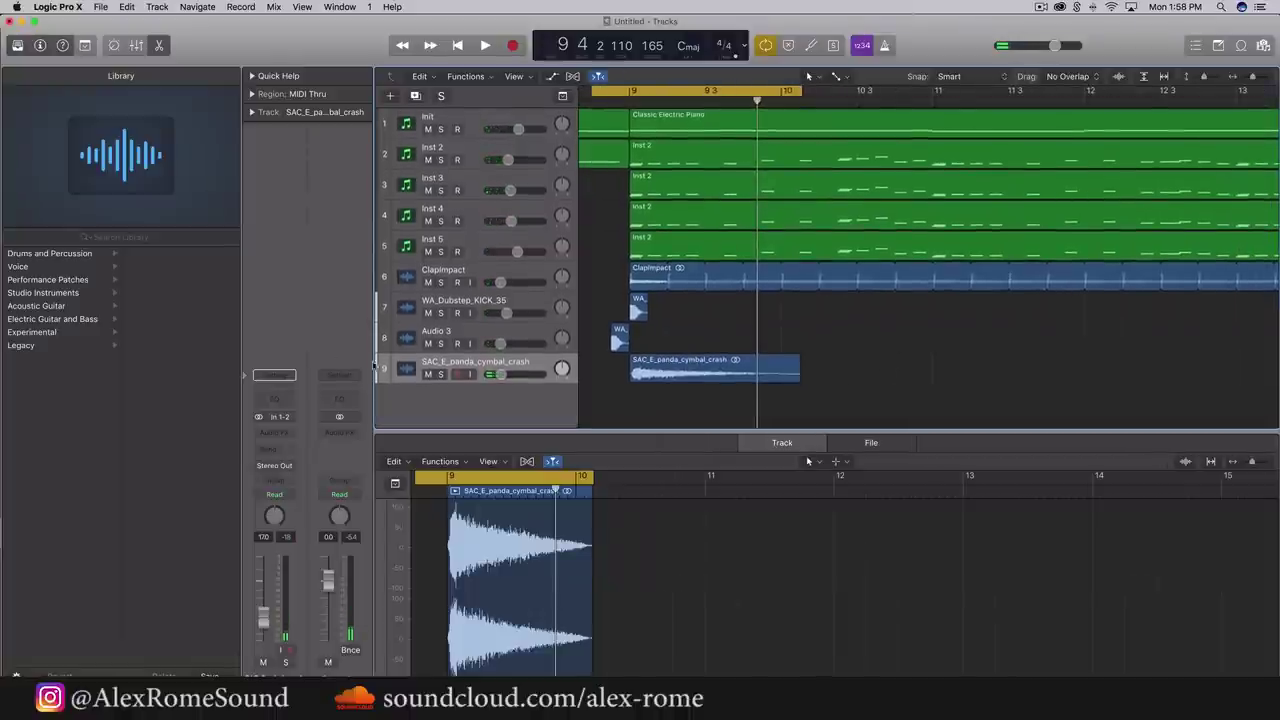
Solo the cymbal crash track and send it to the reverb on Bus 22 while playing it back
{"action": "left_click", "coordinate": [440, 374]}
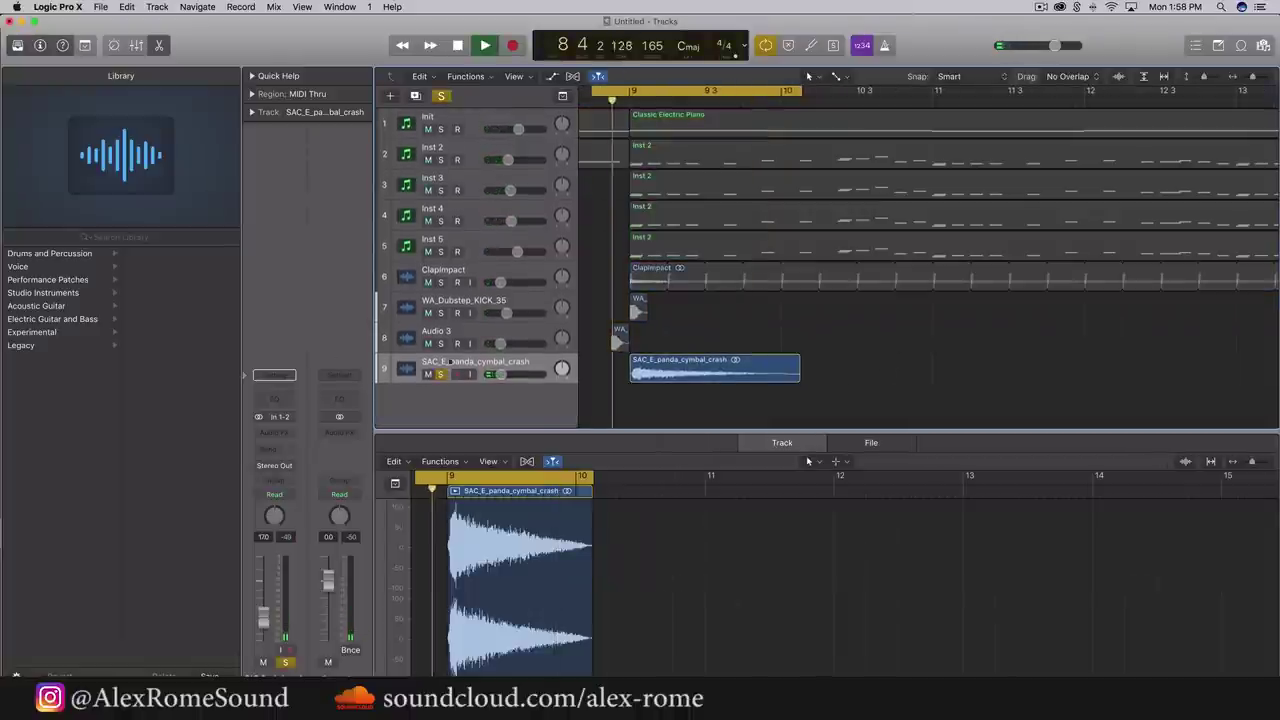
{"action": "left_click", "coordinate": [268, 460]}
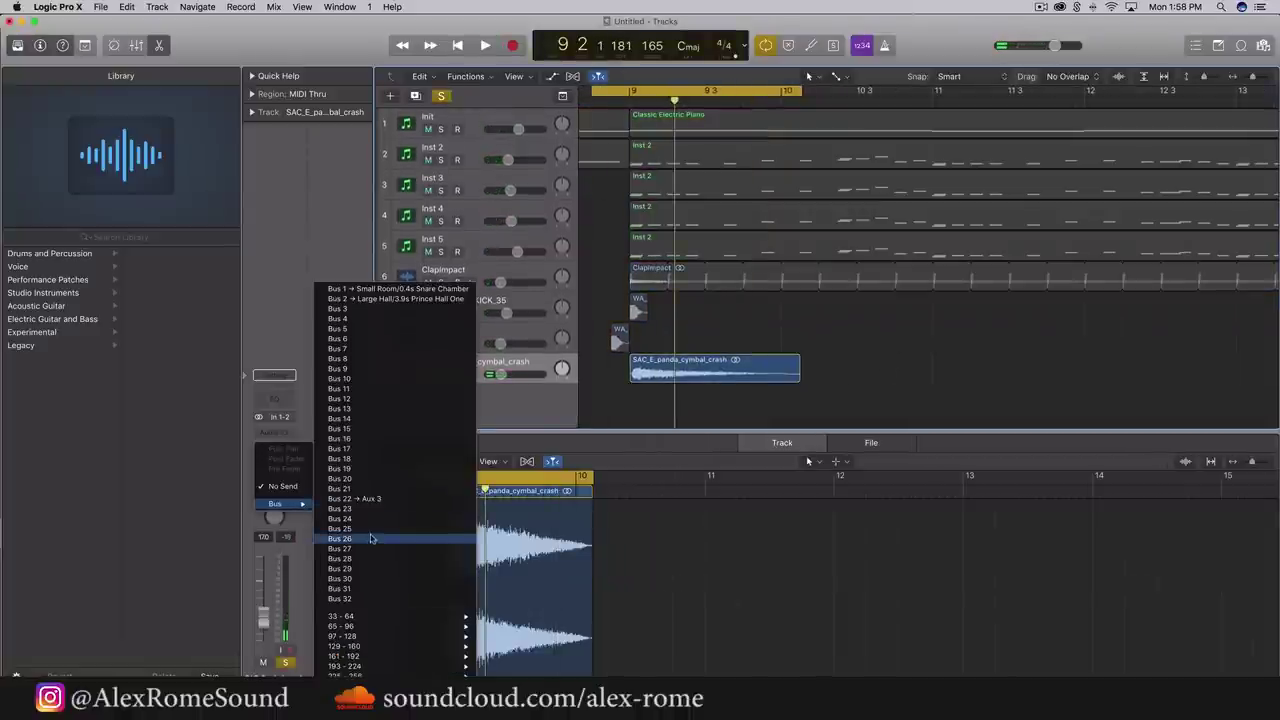
{"action": "left_click", "coordinate": [330, 500]}
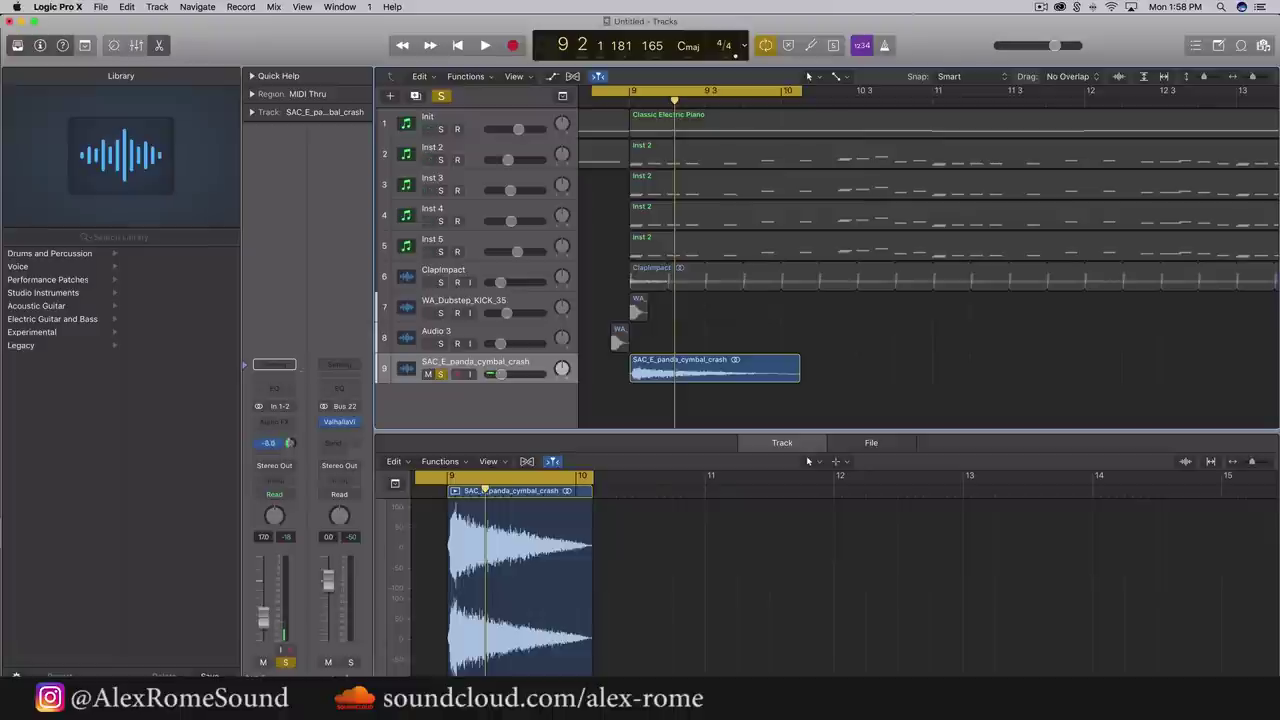
{"action": "key", "text": "space"}
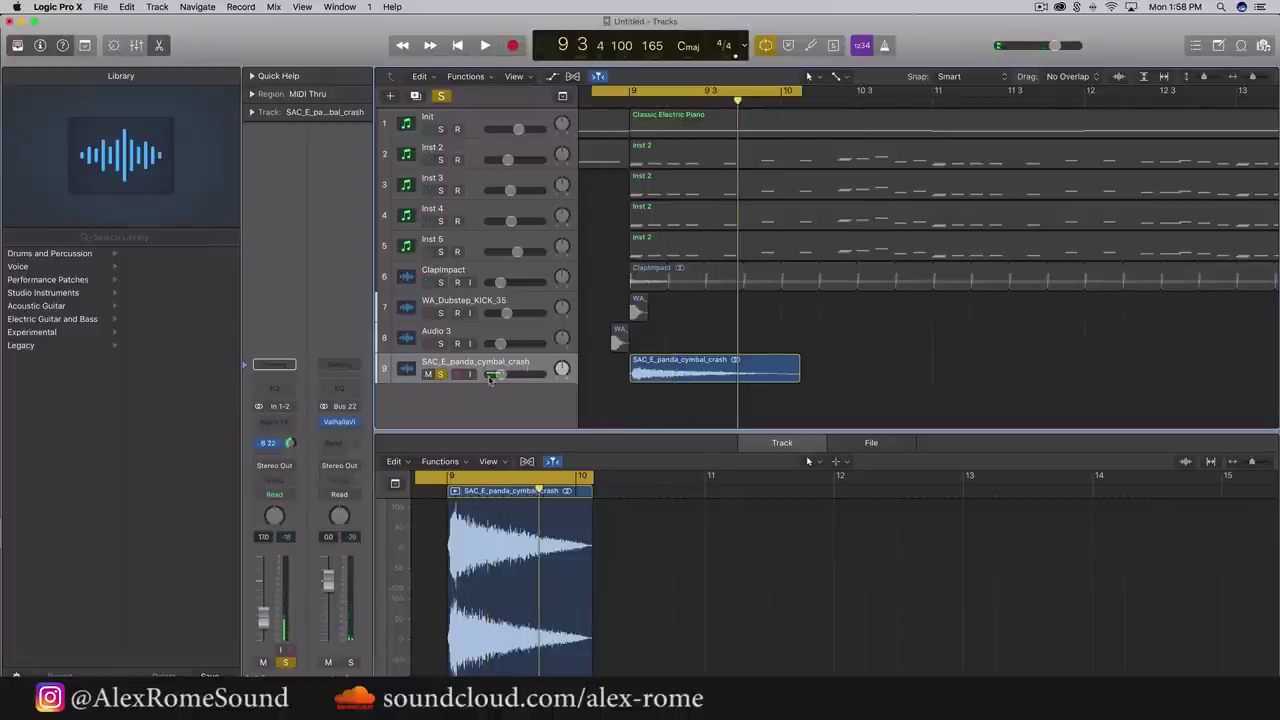
Insert a stereo Echo on the cymbal crash track with a 1/2 note delay and 89% feedback, and play it
{"action": "left_click", "coordinate": [276, 430]}
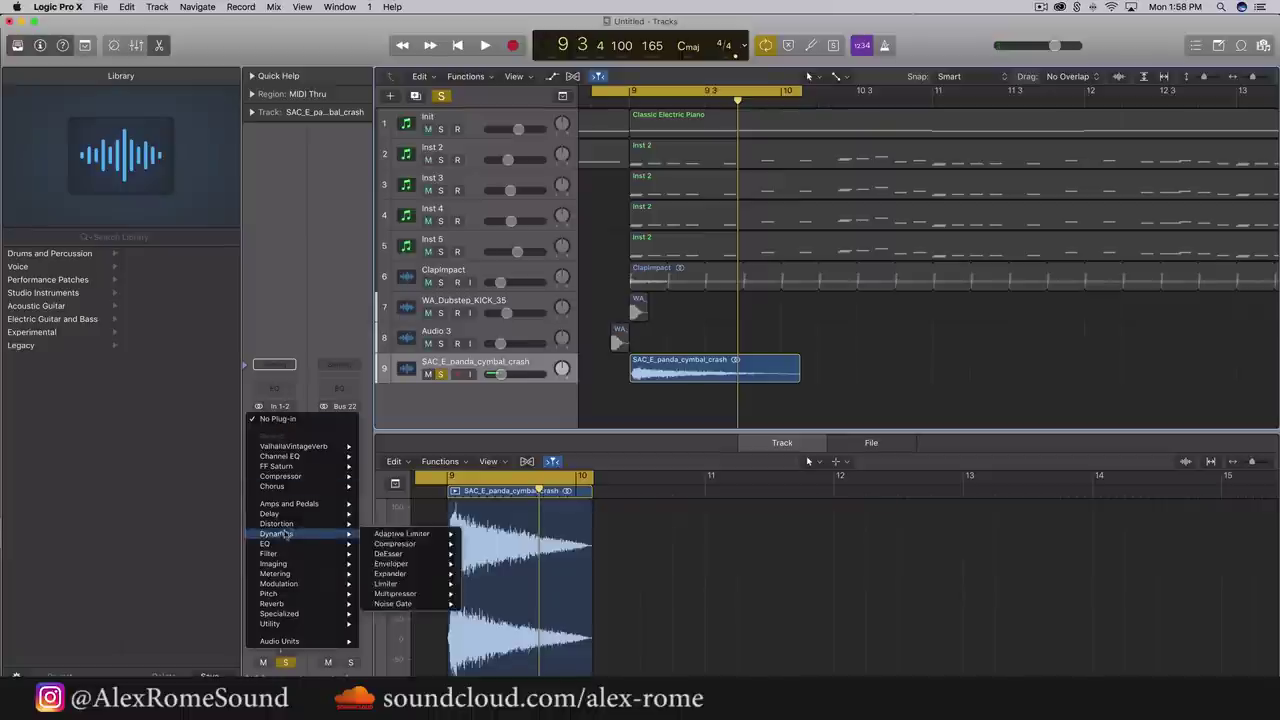
{"action": "mouse_move", "coordinate": [300, 513]}
{"action": "mouse_move", "coordinate": [442, 516]}
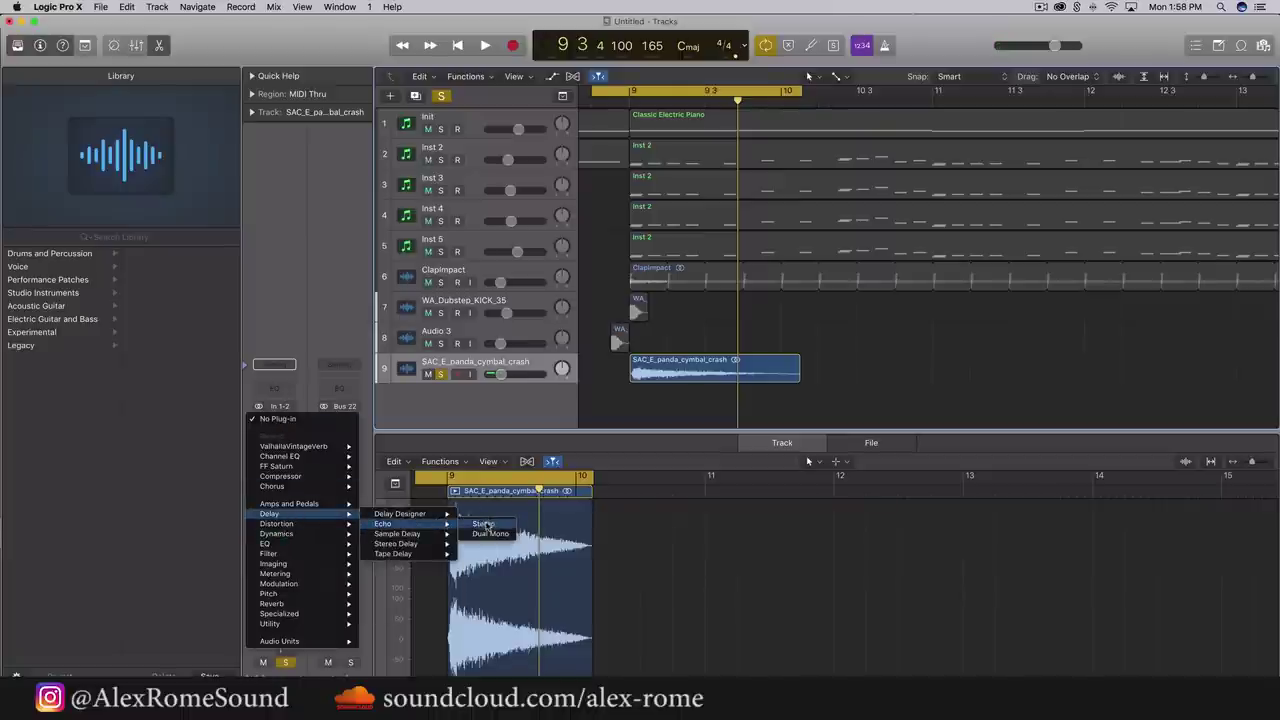
{"action": "left_click", "coordinate": [483, 524]}
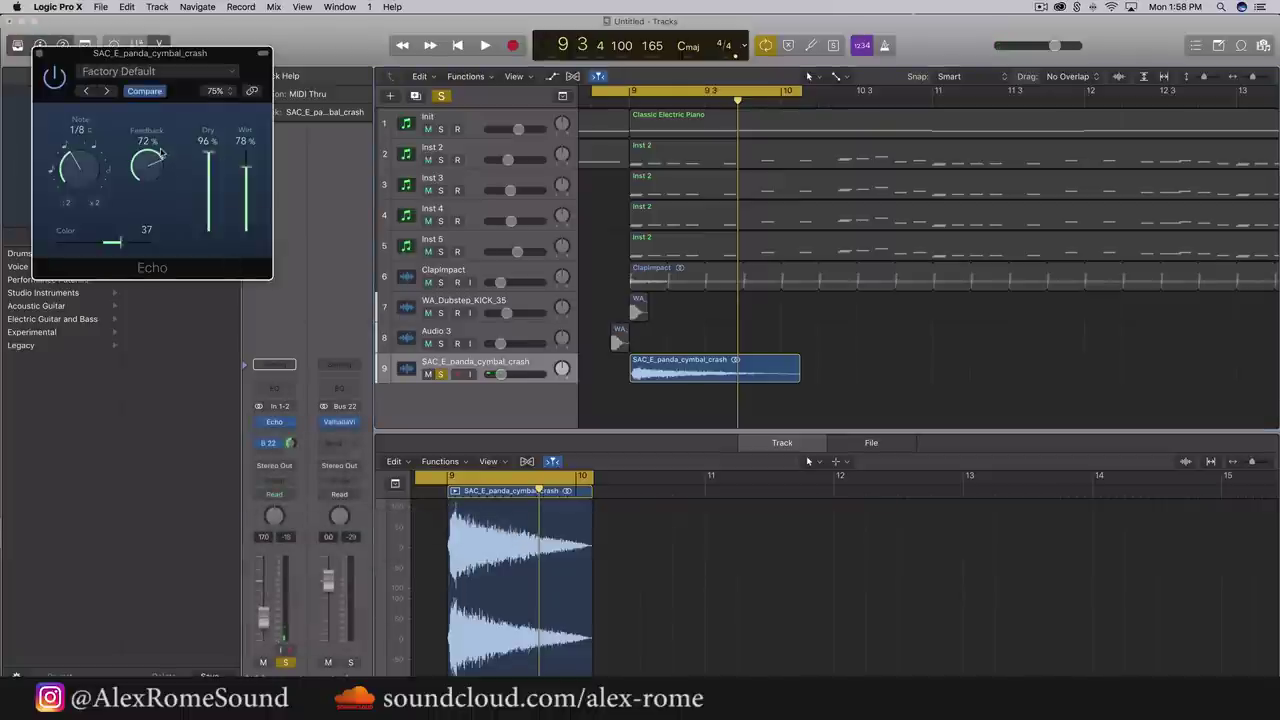
{"action": "left_click_drag", "start_coordinate": [161, 152], "coordinate": [162, 141]}
{"action": "key", "text": "space"}
{"action": "key", "text": "space"}
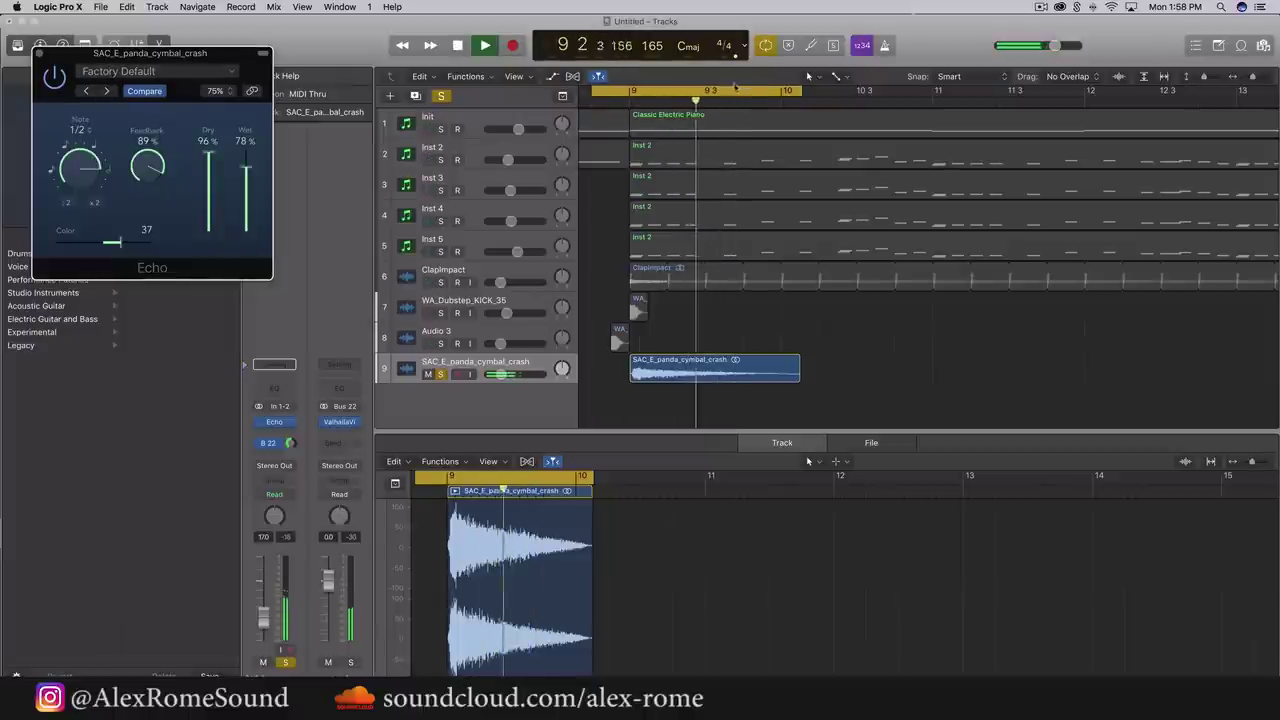
Turn off cycle mode and reduce the cymbal Echo's wet level to 38% while playing from before bar 9
{"action": "left_click", "coordinate": [604, 89]}
{"action": "key", "text": "space"}
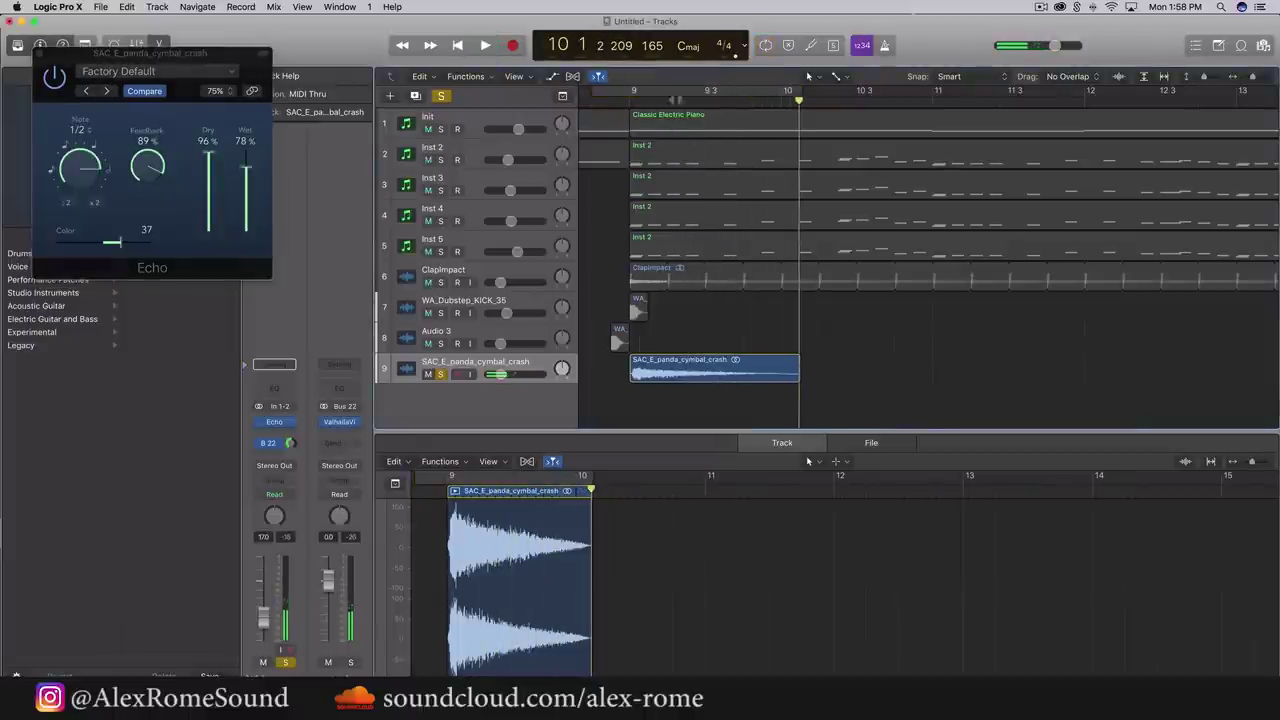
{"action": "left_click", "coordinate": [597, 102]}
{"action": "left_click_drag", "start_coordinate": [246, 166], "coordinate": [242, 198]}
{"action": "key", "text": "space"}
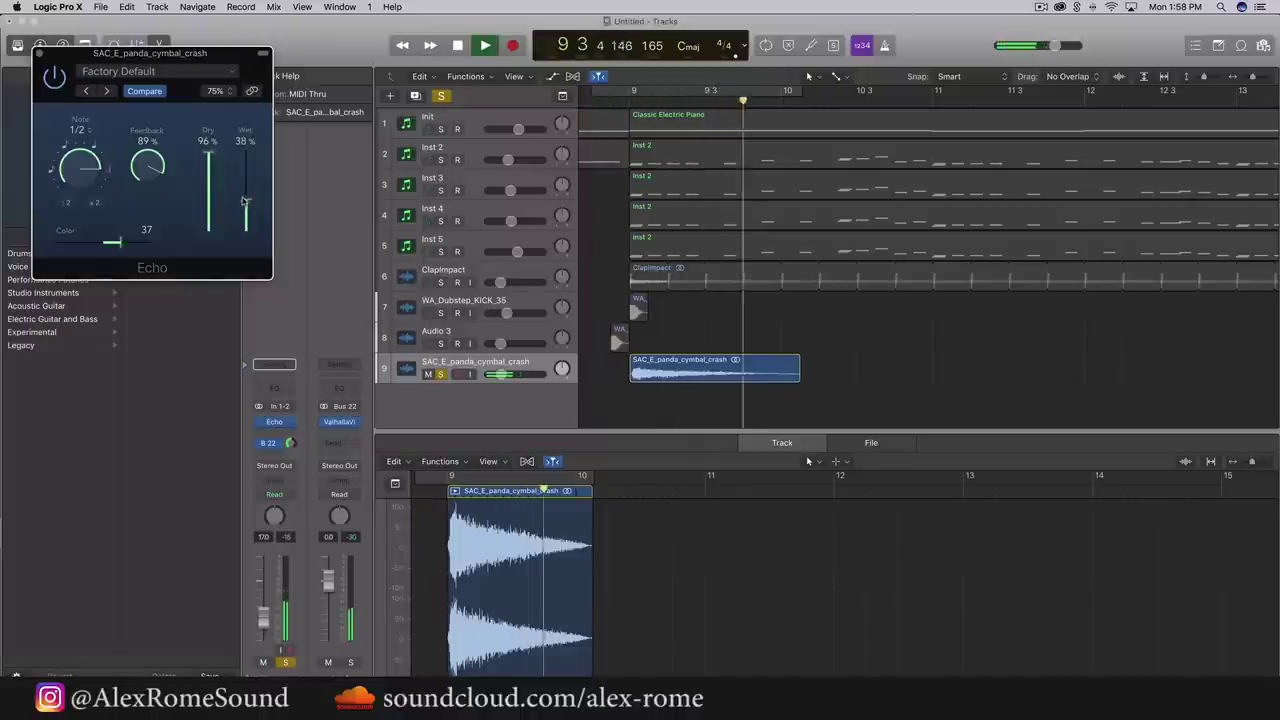
{"action": "left_click", "coordinate": [39, 53]}
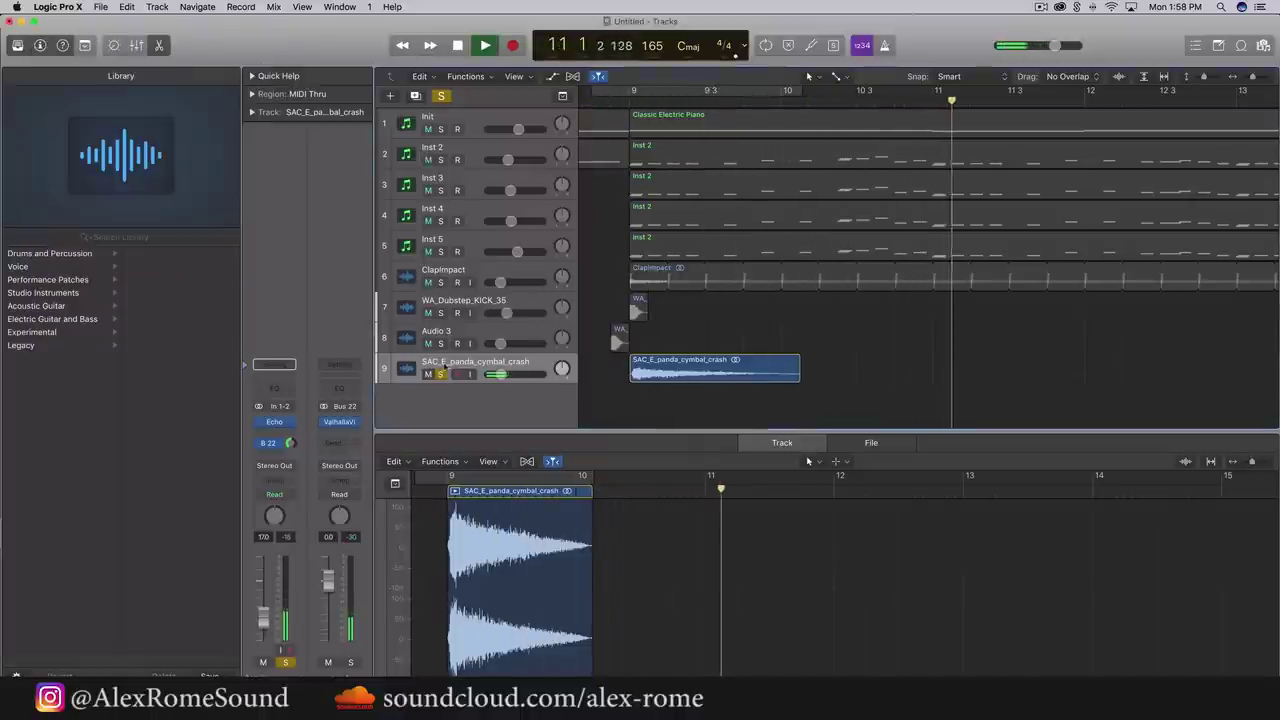
Unsolo the cymbal crash track and listen to the full mix up to bar 15
{"action": "key", "text": "s"}
{"action": "key", "text": "super+Left"}
{"action": "key", "text": "super+Left"}
{"action": "key", "text": "super+Left"}
{"action": "scroll", "coordinate": [697, 321], "scroll_direction": "right", "scroll_amount": 5}
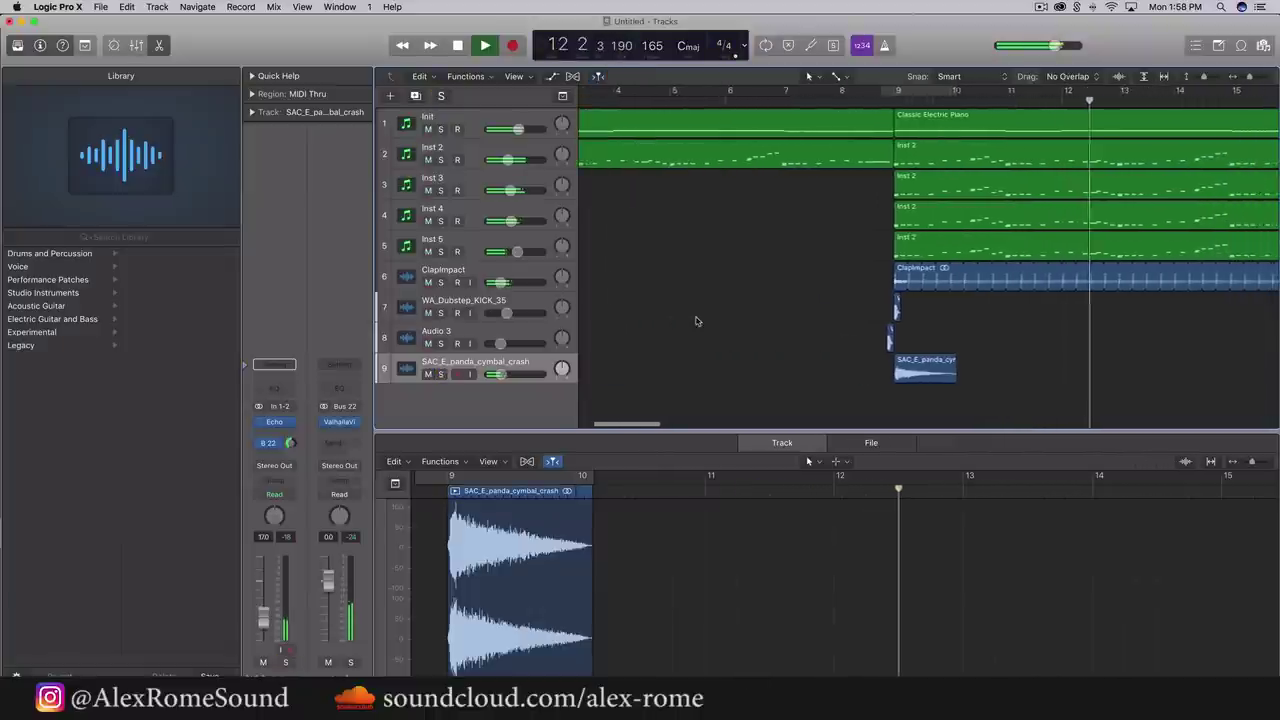
{"action": "scroll", "coordinate": [855, 350], "scroll_direction": "right", "scroll_amount": 2}
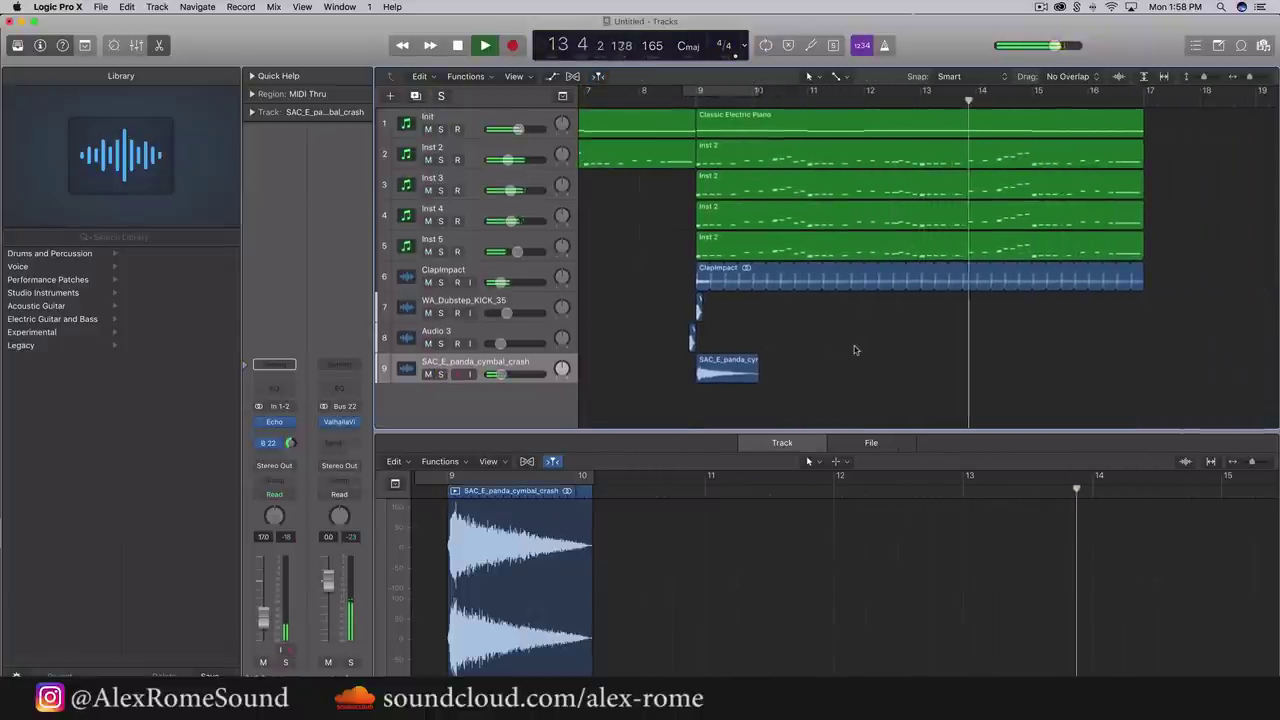
{"action": "scroll", "coordinate": [855, 350], "scroll_direction": "right", "scroll_amount": 1}
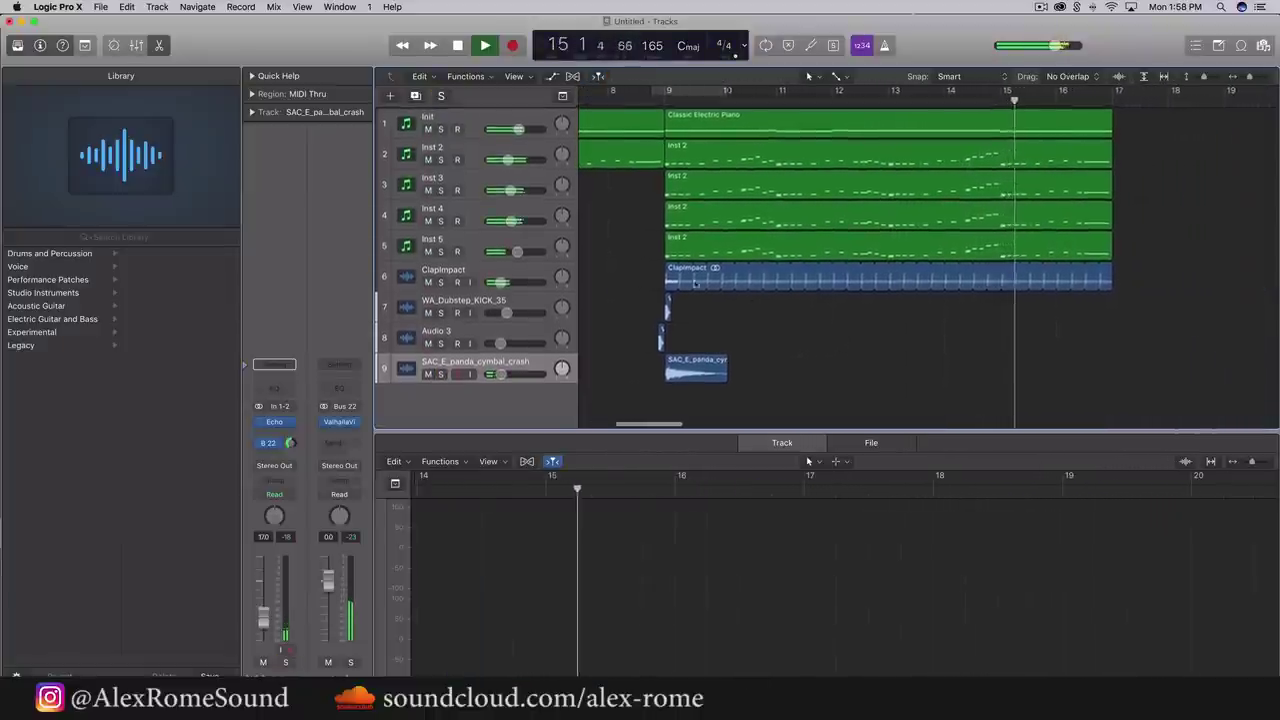
{"action": "key", "text": "space"}
Play the full mix from bar 8 beat 4 to check the transition into the section at bar 9
{"action": "left_click", "coordinate": [808, 280]}
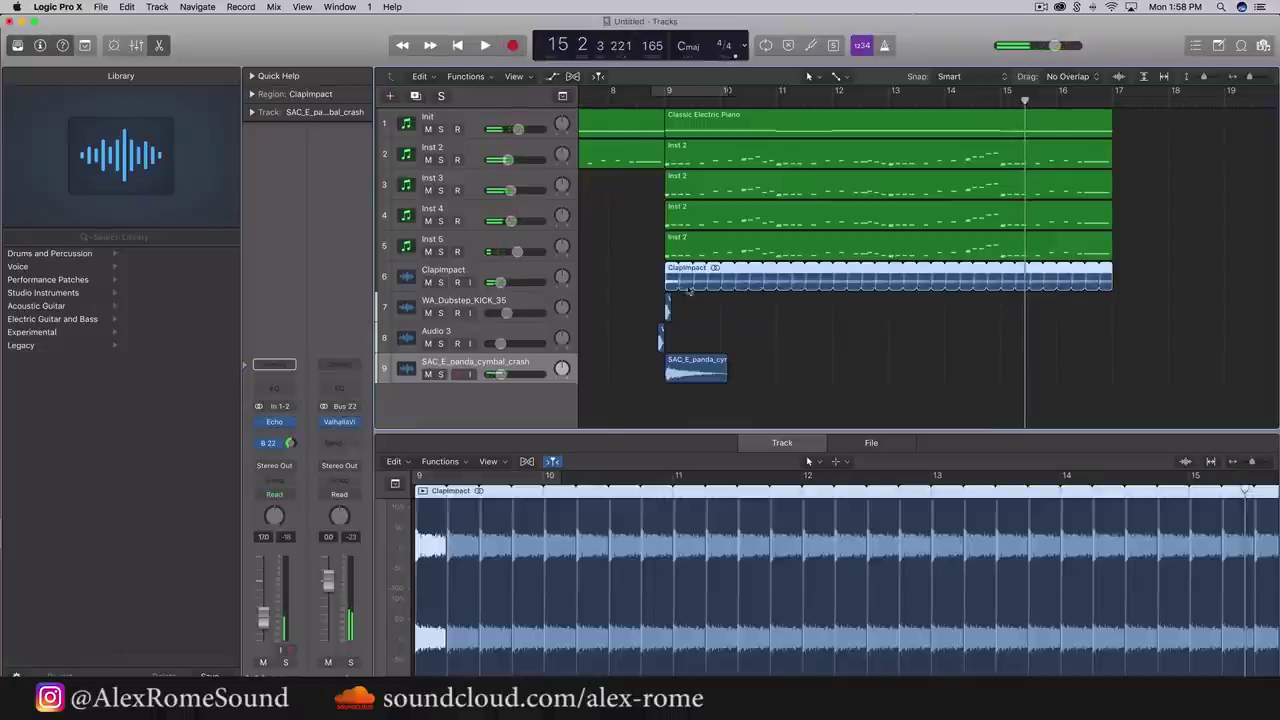
{"action": "scroll", "coordinate": [680, 287], "scroll_direction": "left", "scroll_amount": 8}
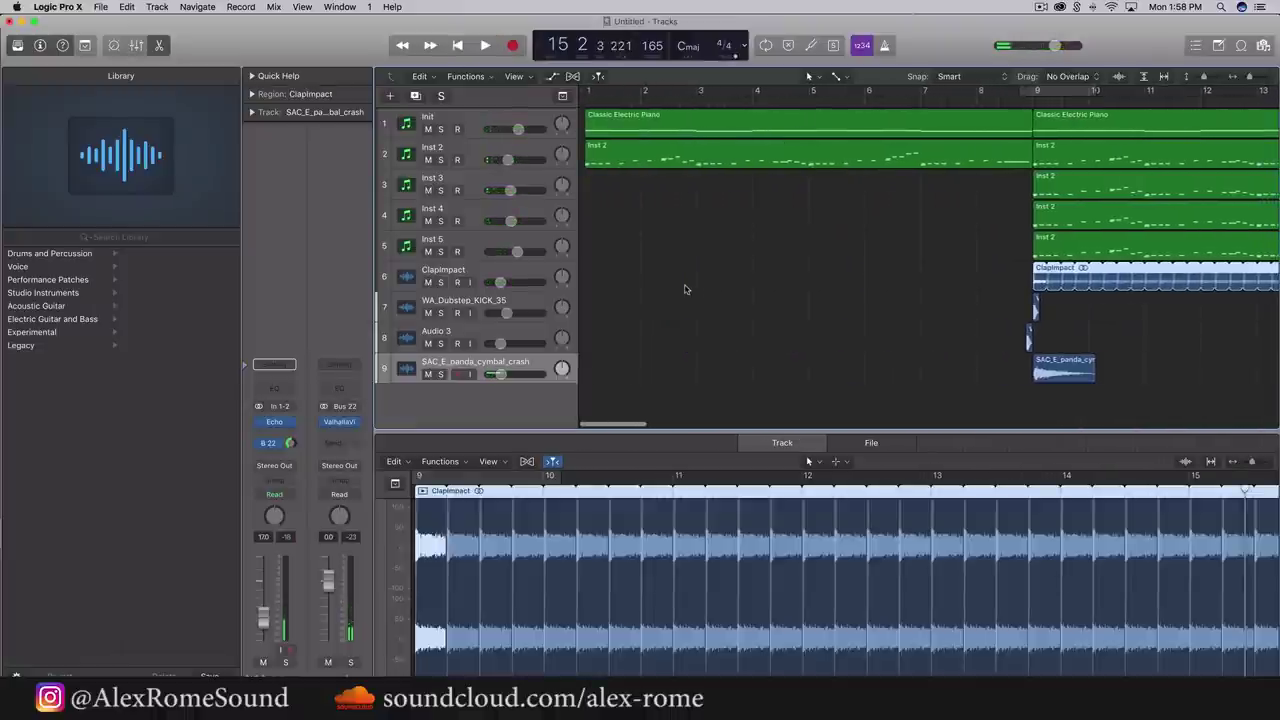
{"action": "scroll", "coordinate": [685, 289], "scroll_direction": "right", "scroll_amount": 4}
{"action": "left_click", "coordinate": [818, 92]}
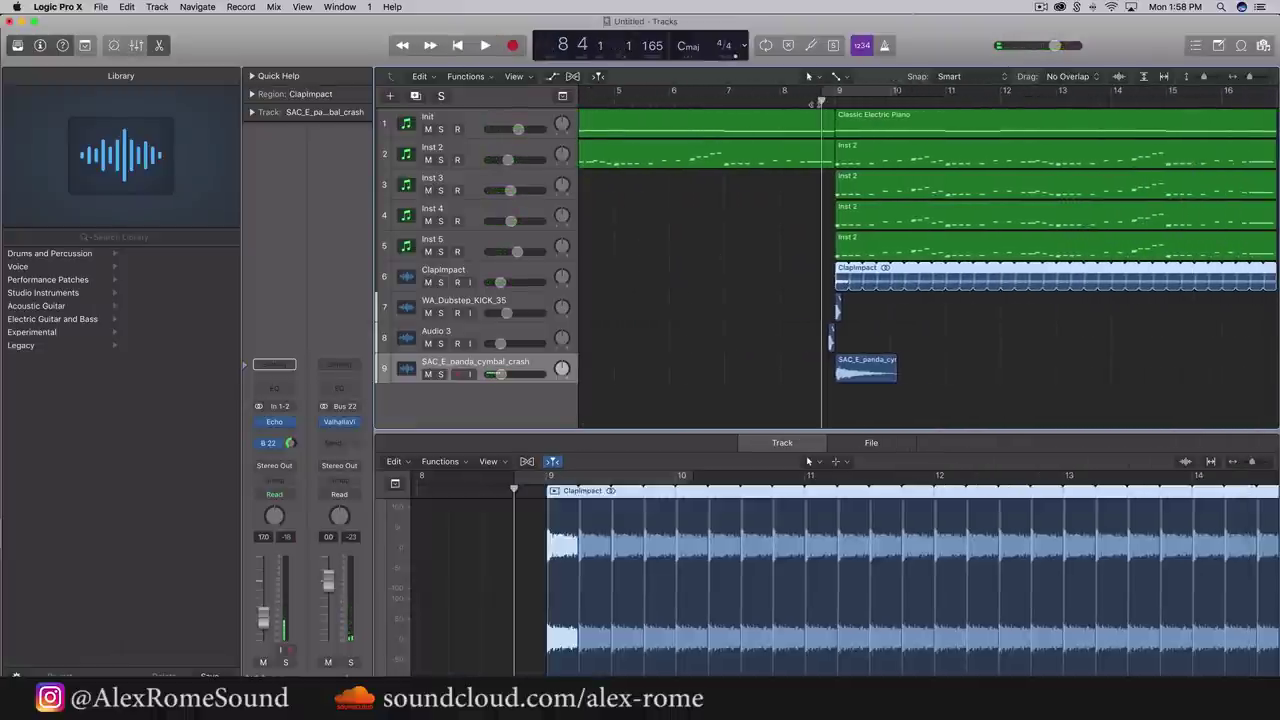
{"action": "key", "text": "space"}
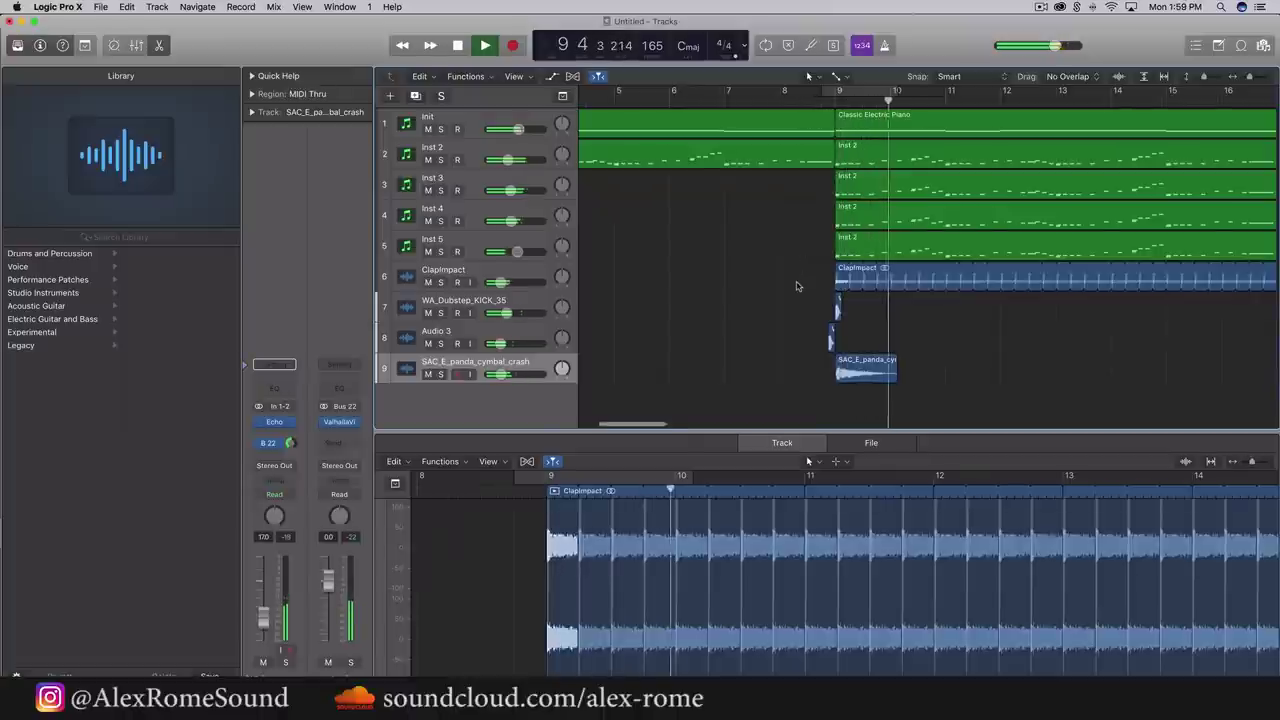
{"action": "scroll", "coordinate": [797, 286], "scroll_direction": "right", "scroll_amount": 3}
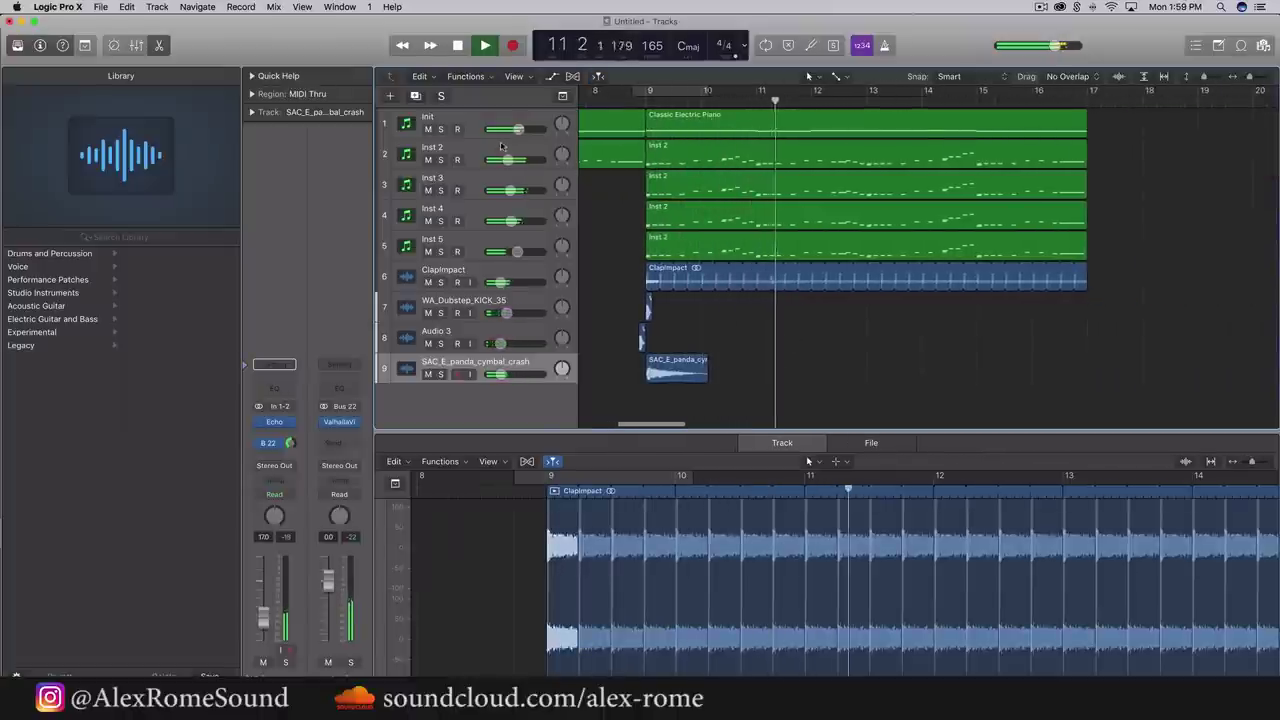
Solo the Init track and set the cycle range to run from bar 9 to bar 17
{"action": "left_click", "coordinate": [440, 129]}
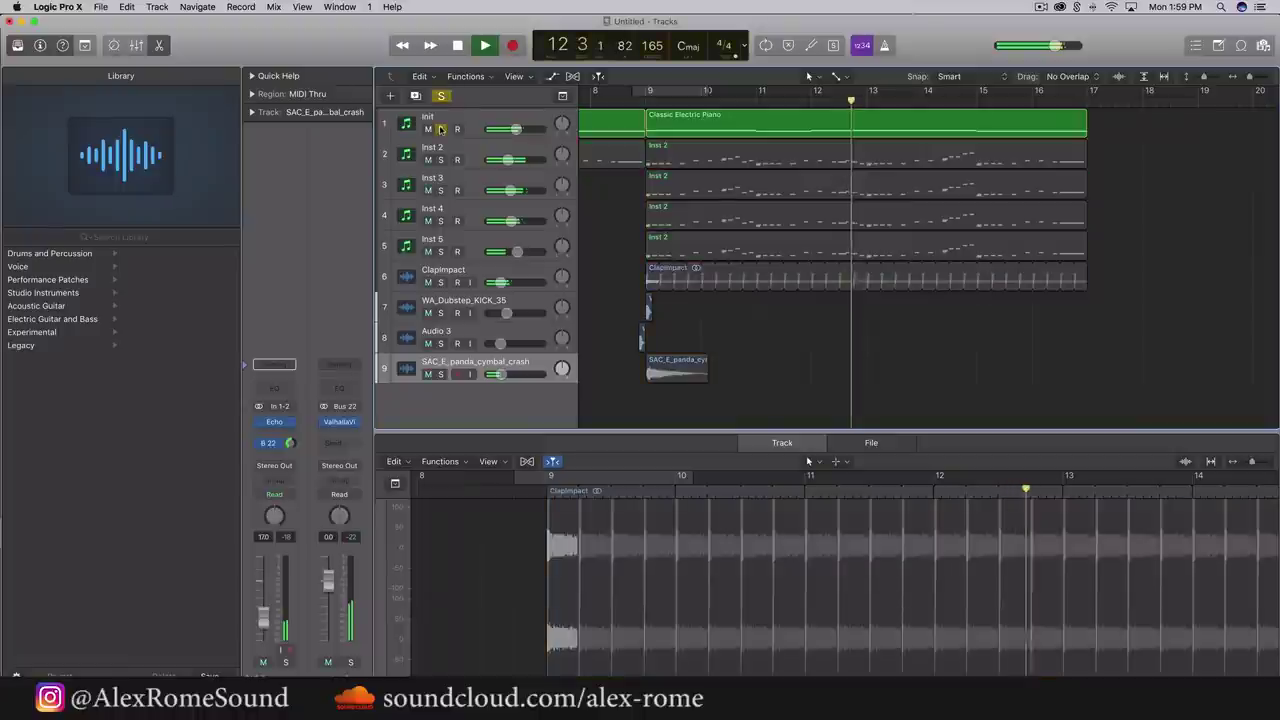
{"action": "key", "text": "space"}
{"action": "left_click_drag", "start_coordinate": [650, 90], "coordinate": [1079, 90]}
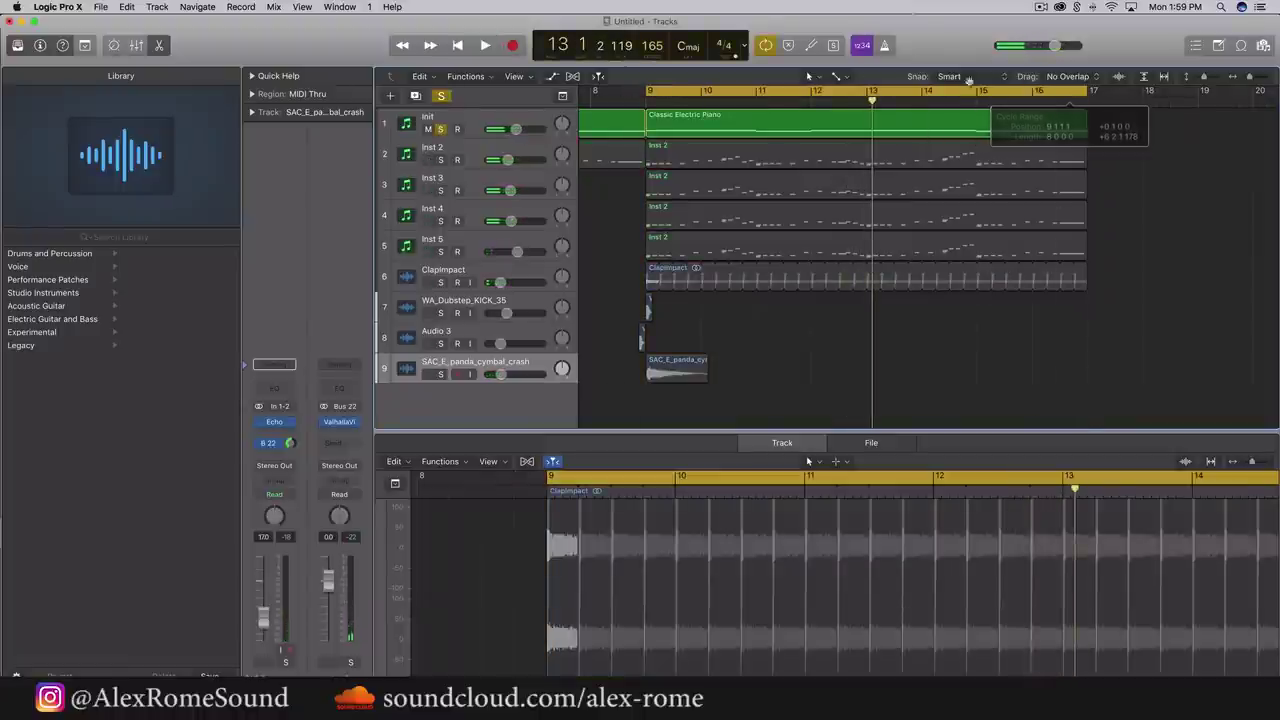
Duplicate the Init track and move its Classic Electric Piano region from bar 9 to the new track, moving the track automation too
{"action": "left_click", "coordinate": [473, 119]}
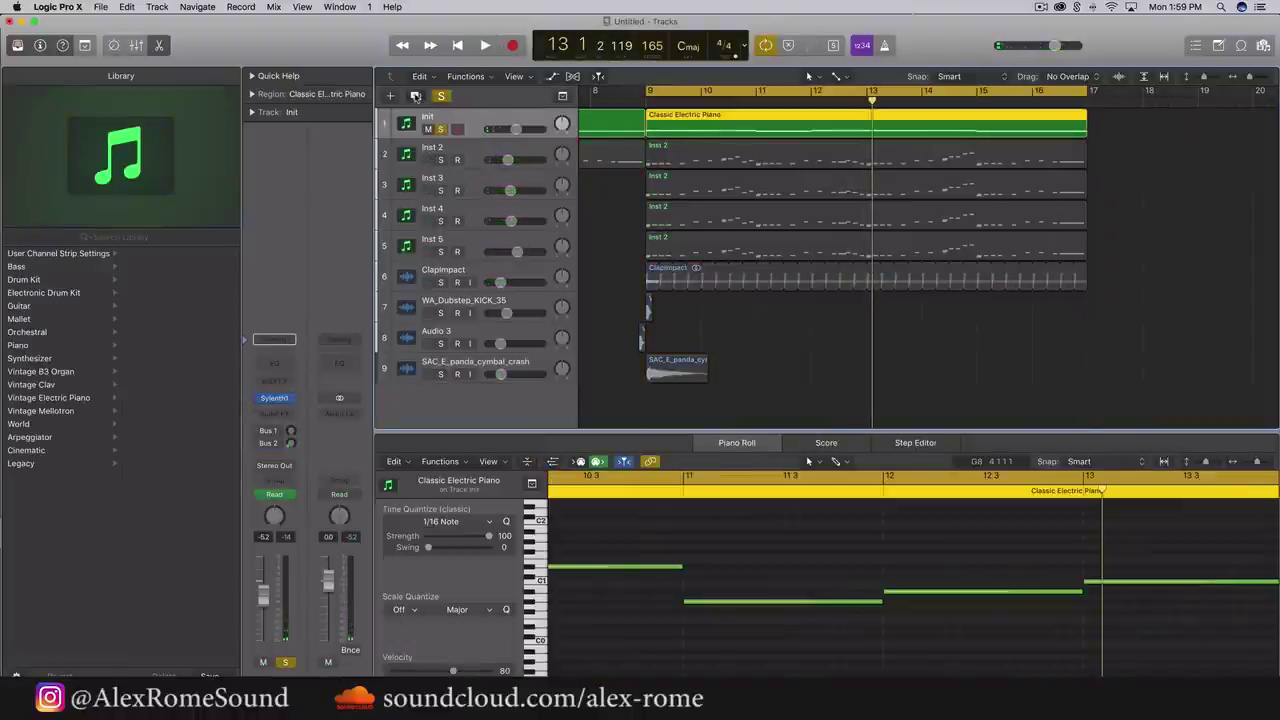
{"action": "key", "text": "super+d"}
{"action": "left_click", "coordinate": [733, 170]}
{"action": "left_click_drag", "start_coordinate": [750, 132], "coordinate": [757, 147]}
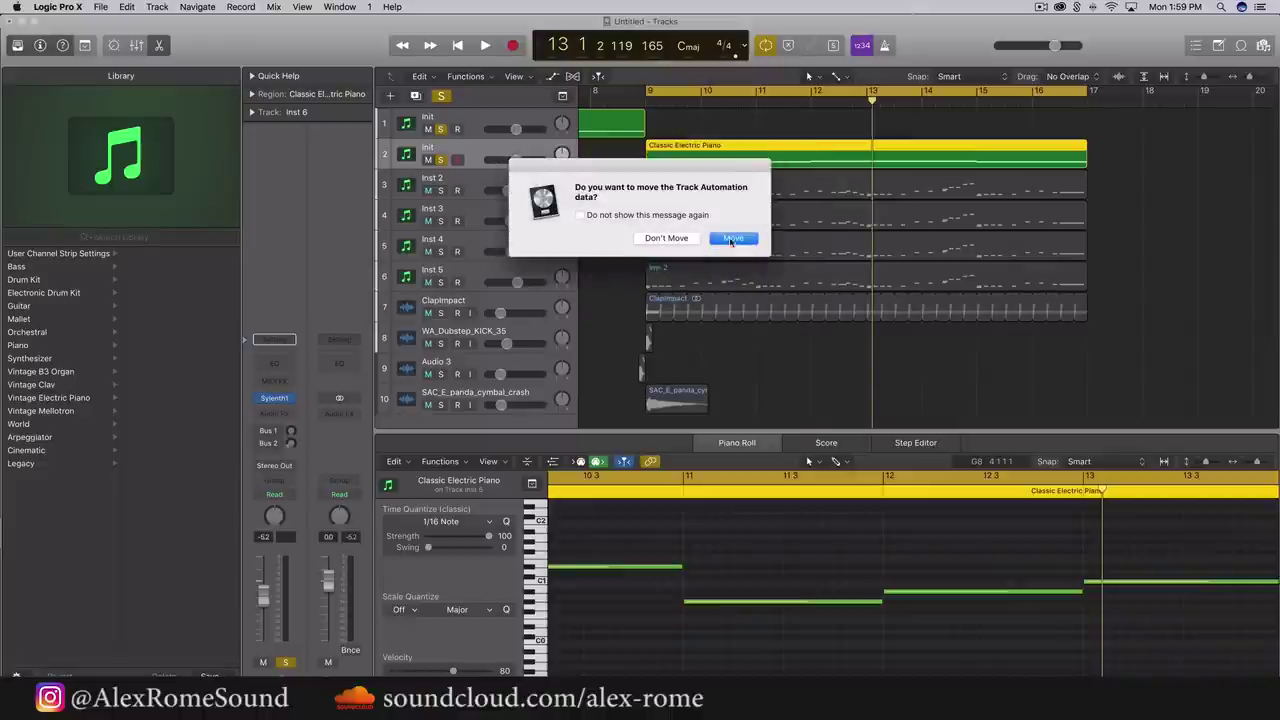
{"action": "left_click", "coordinate": [733, 238]}
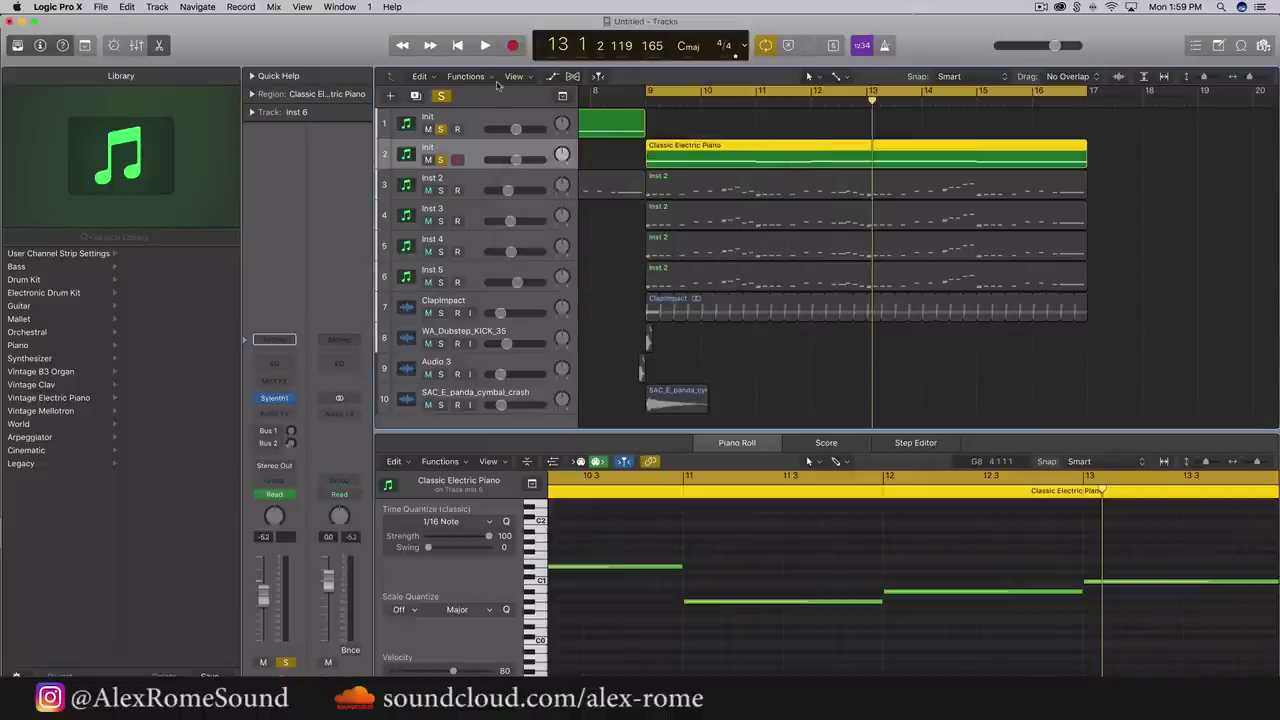
Show track automation and raise the second Init track's Sylenth1 automation to 10.000 just before bar 9, listening to the result
{"action": "key", "text": "shift+space"}
{"action": "left_click", "coordinate": [551, 77]}
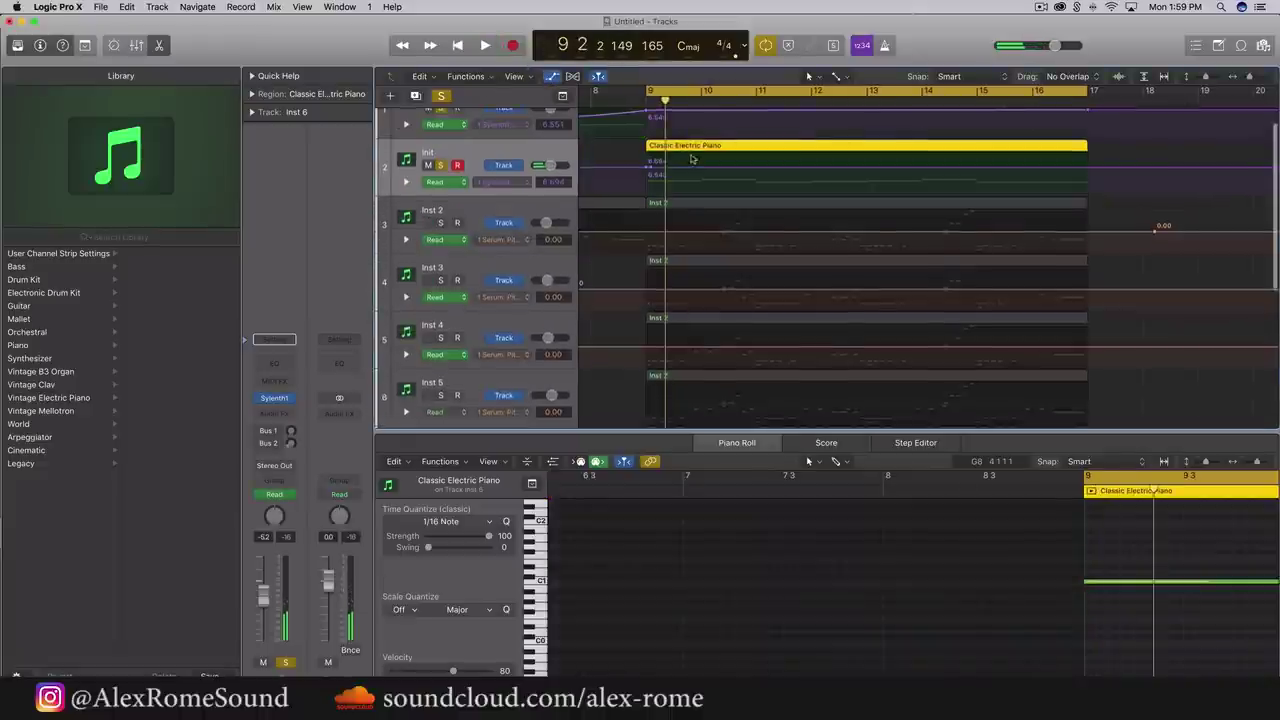
{"action": "left_click", "coordinate": [656, 194]}
{"action": "left_click_drag", "start_coordinate": [640, 194], "coordinate": [640, 179]}
{"action": "key", "text": "space"}
{"action": "key", "text": "space"}
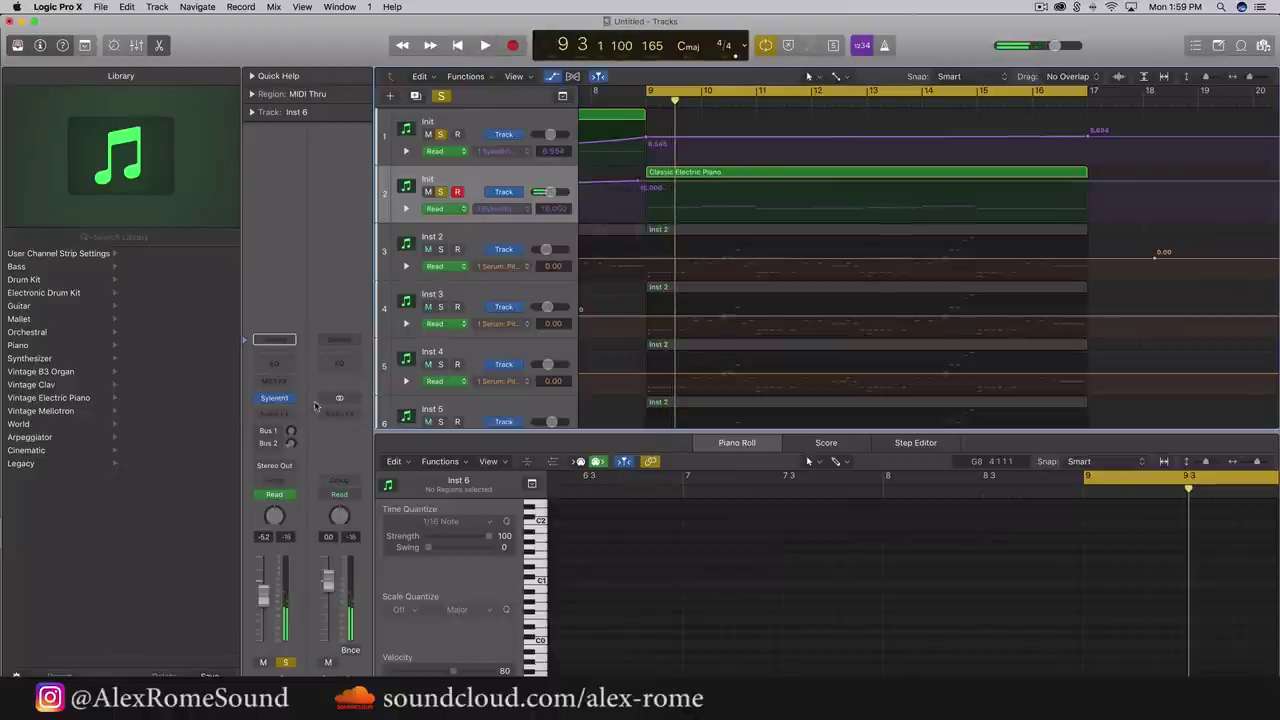
Insert a Channel EQ on the second Init track and shape a low cut with its cutoff between 100 and 200 Hz during playback
{"action": "left_click", "coordinate": [277, 414]}
{"action": "mouse_move", "coordinate": [270, 537]}
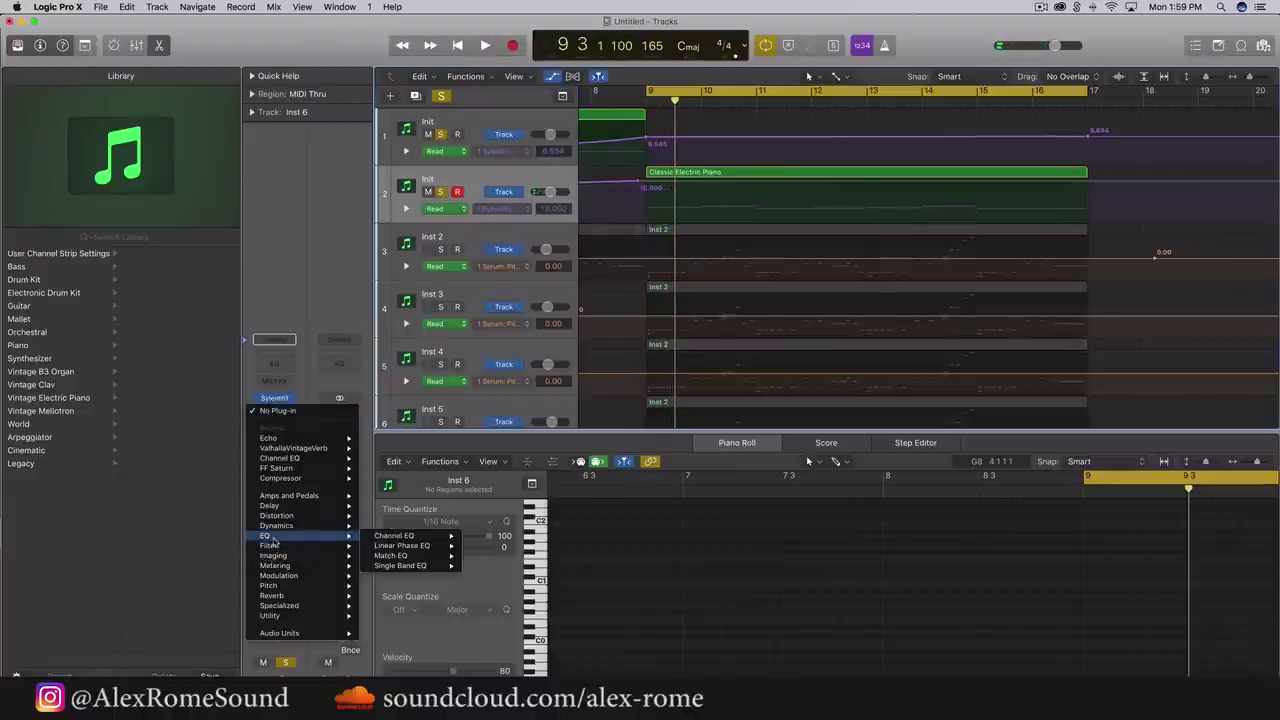
{"action": "left_click", "coordinate": [484, 537]}
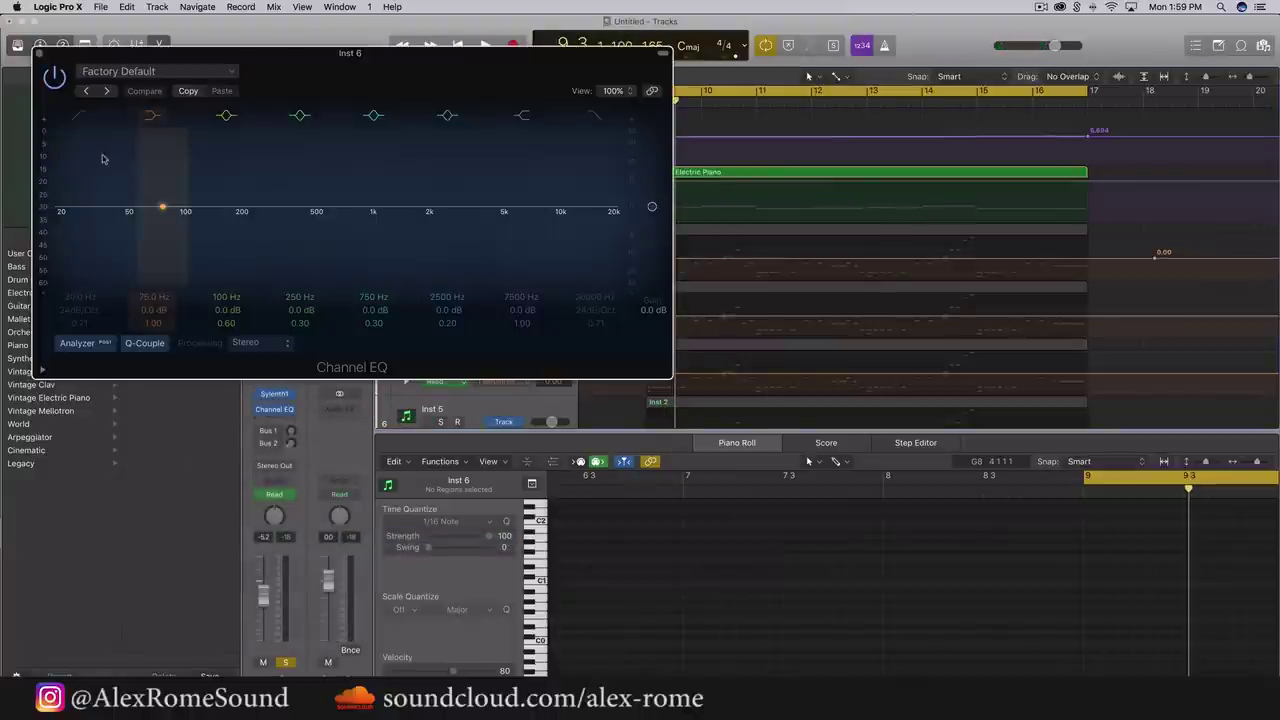
{"action": "left_click_drag", "start_coordinate": [76, 220], "coordinate": [289, 232]}
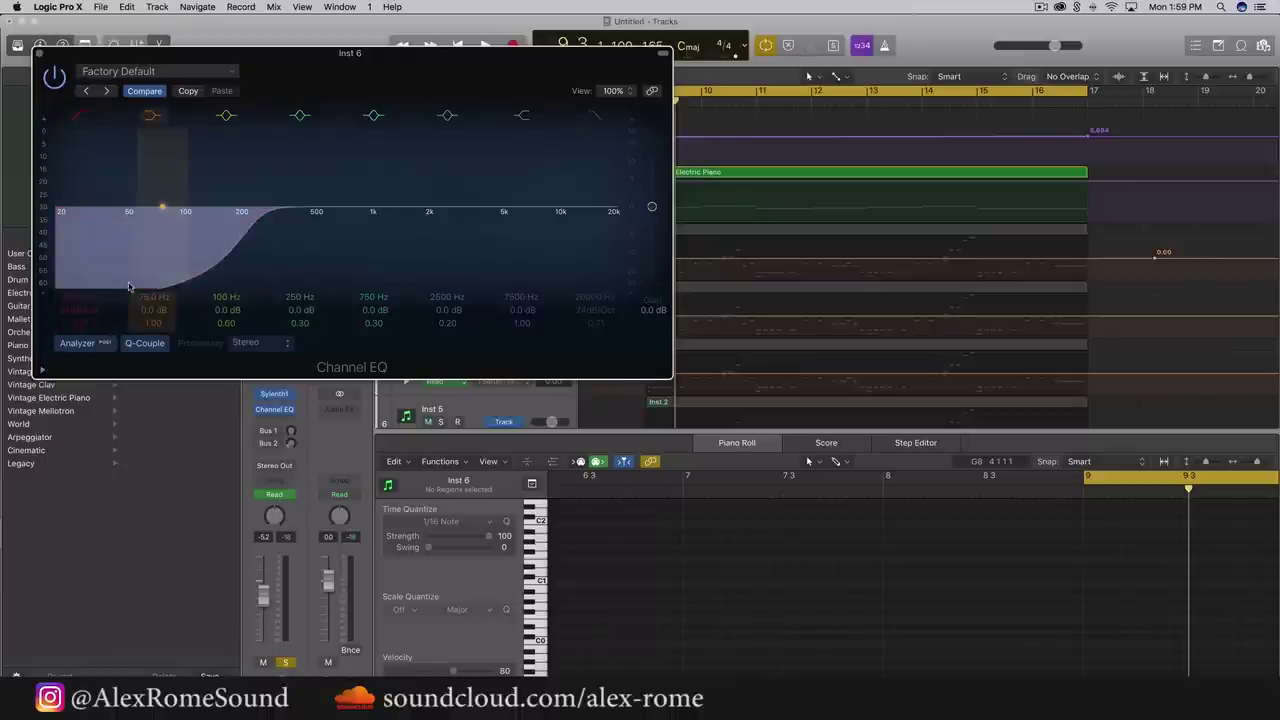
{"action": "key", "text": "space"}
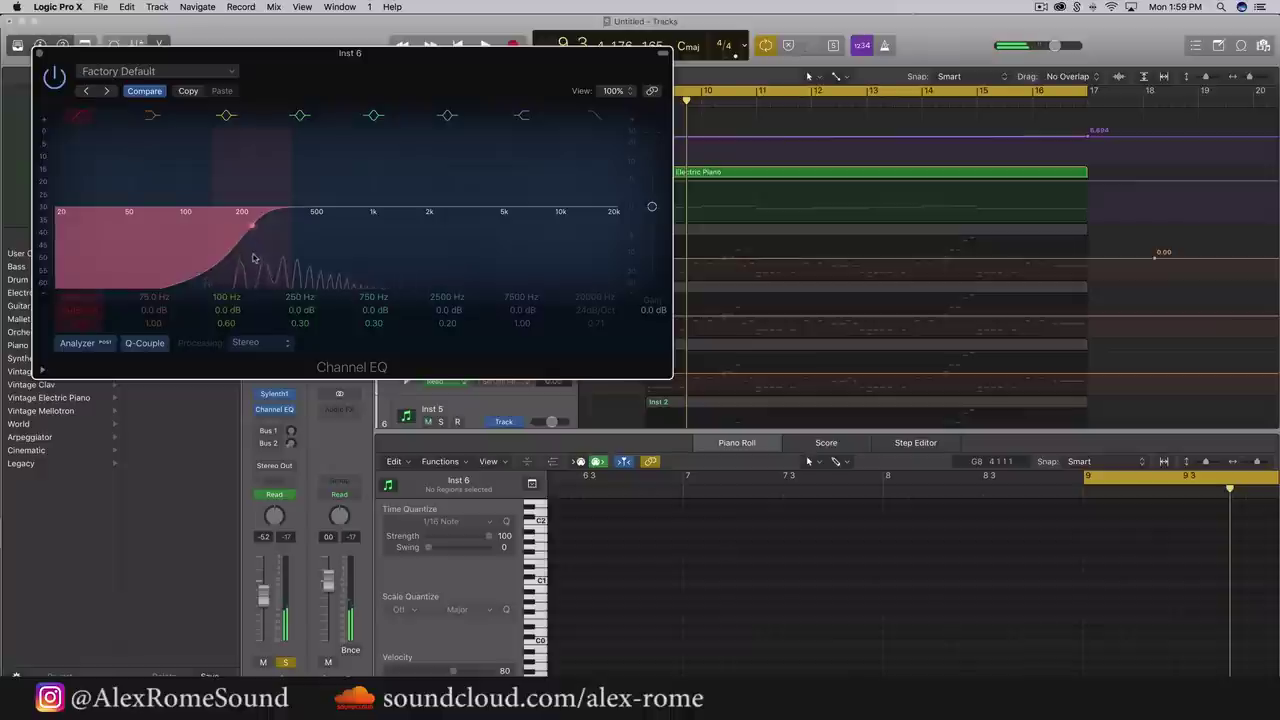
{"action": "left_click_drag", "start_coordinate": [239, 252], "coordinate": [197, 254]}
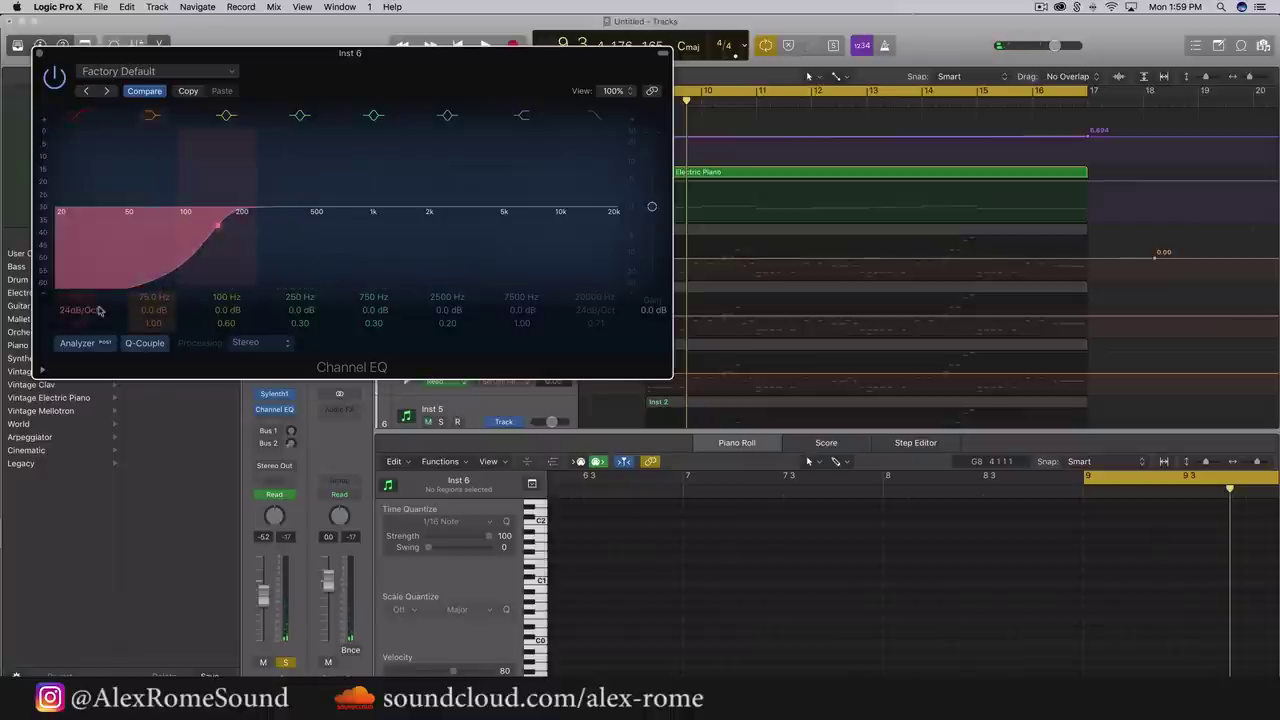
{"action": "left_click_drag", "start_coordinate": [96, 309], "coordinate": [96, 287]}
{"action": "left_click", "coordinate": [39, 53]}
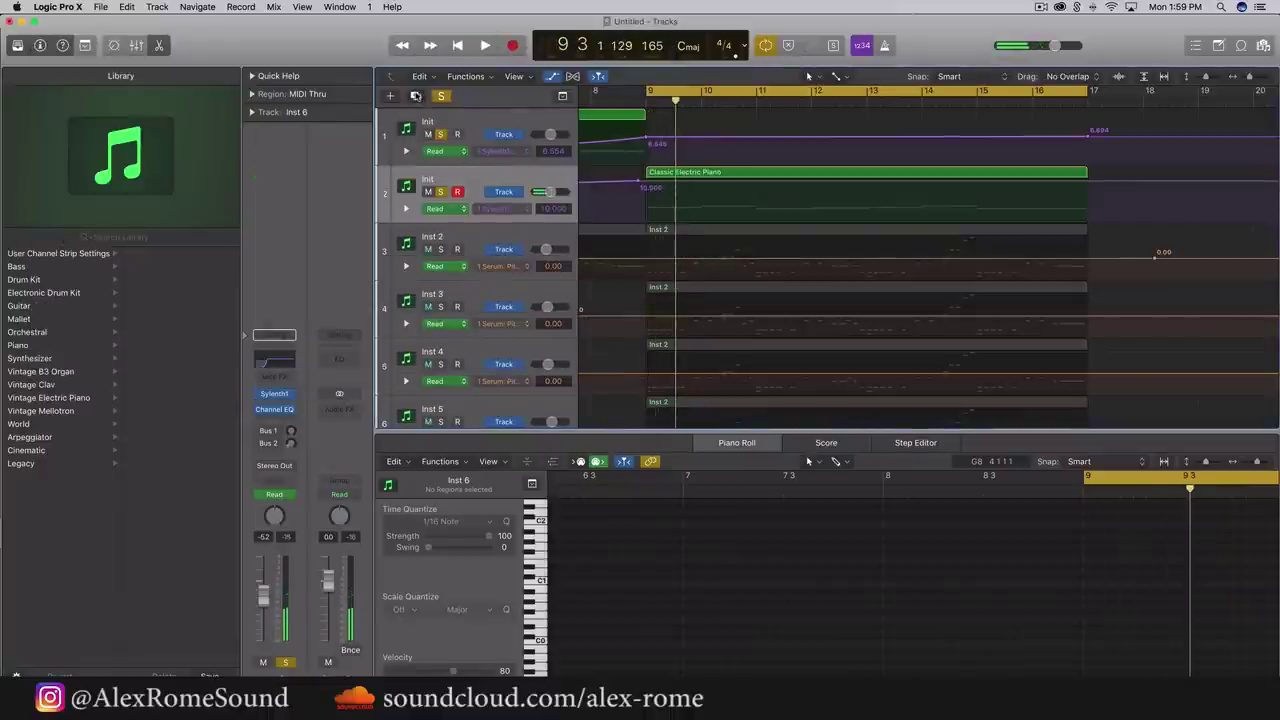
Duplicate the second Init track and paste its Classic Electric Piano region at bar 9 of the new track without copying the automation
{"action": "left_click", "coordinate": [698, 174]}
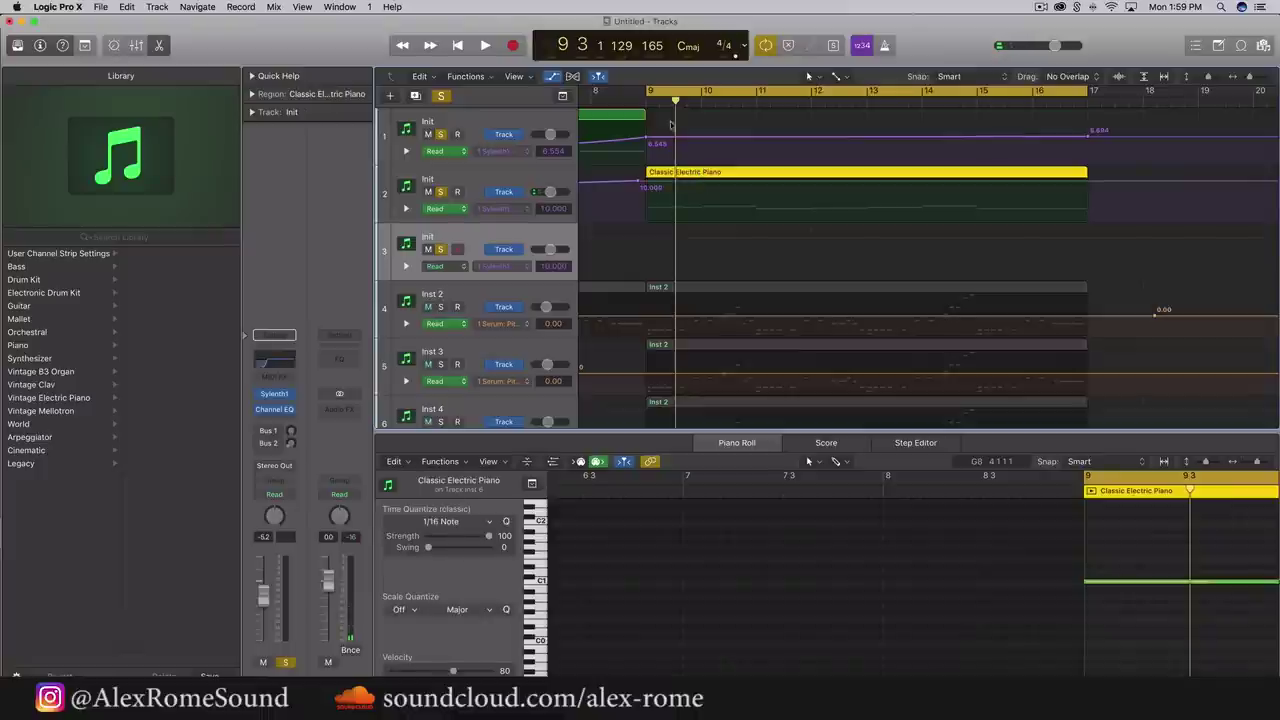
{"action": "left_click_drag", "start_coordinate": [662, 103], "coordinate": [646, 104]}
{"action": "key", "text": "super+v"}
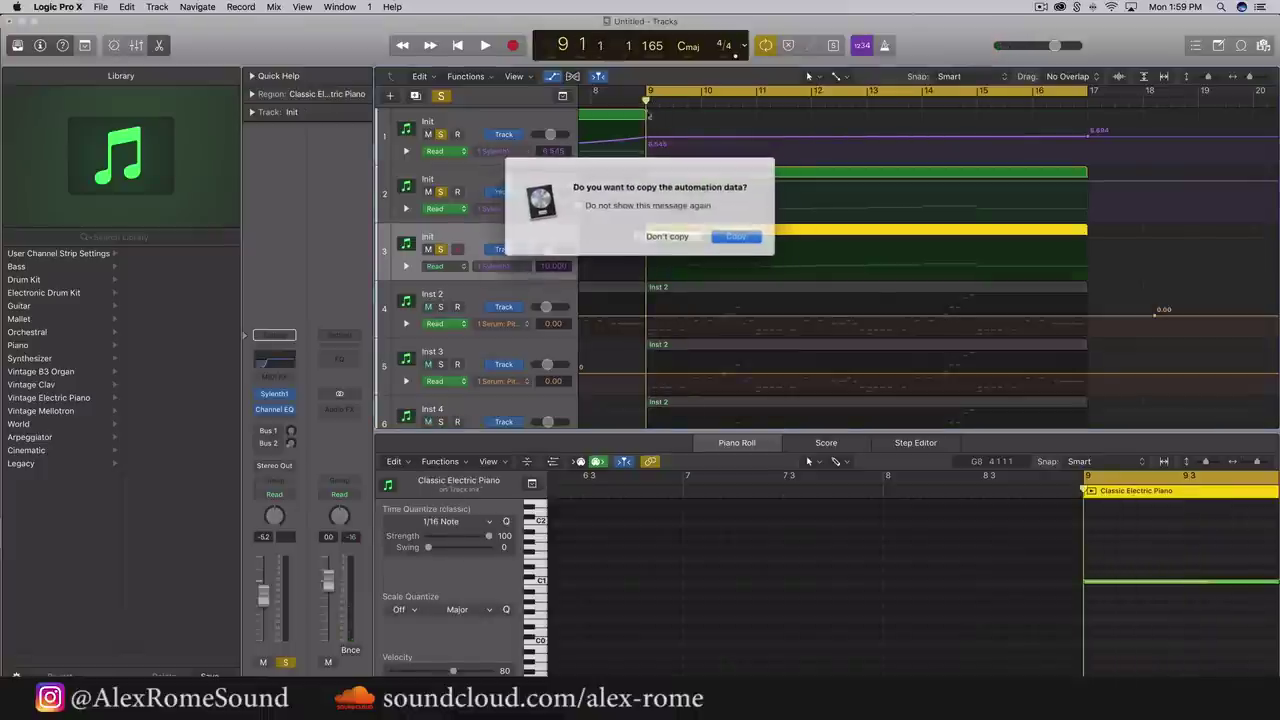
{"action": "left_click", "coordinate": [681, 236]}
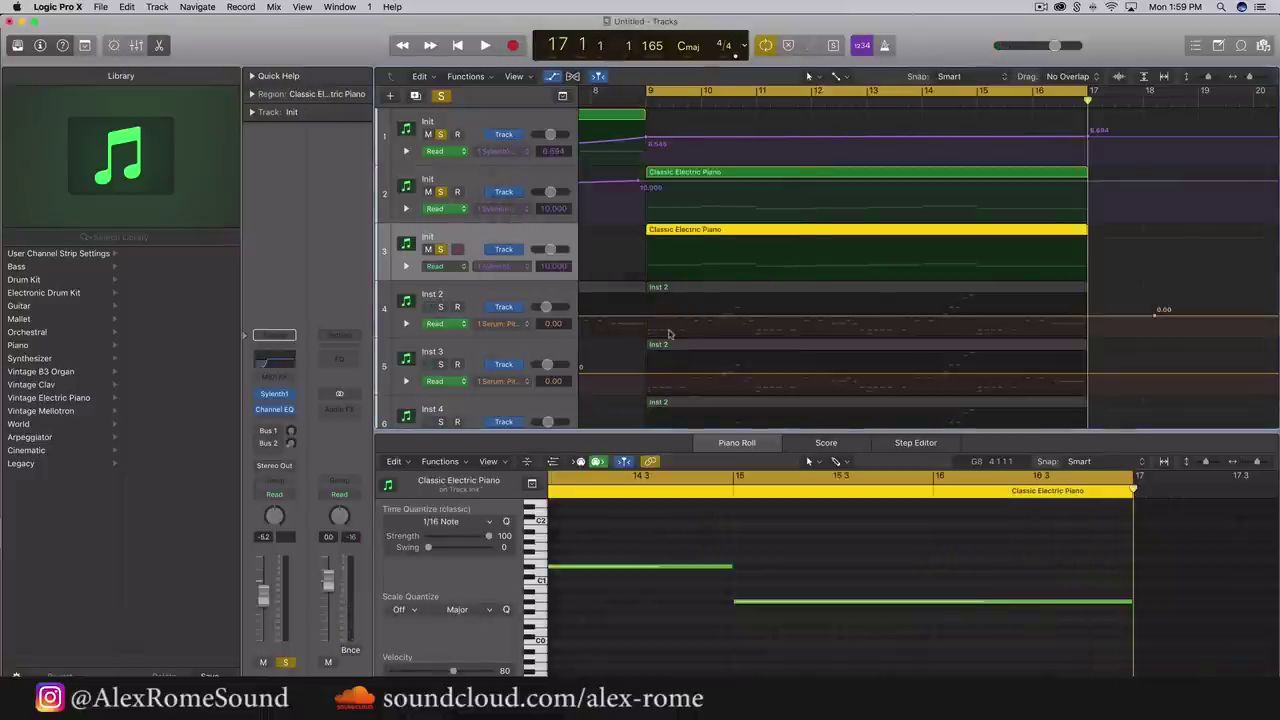
Reset Sylenth1 on the third Init track to the Init preset and set oscillator A1's waveform to sine
{"action": "left_click", "coordinate": [279, 397]}
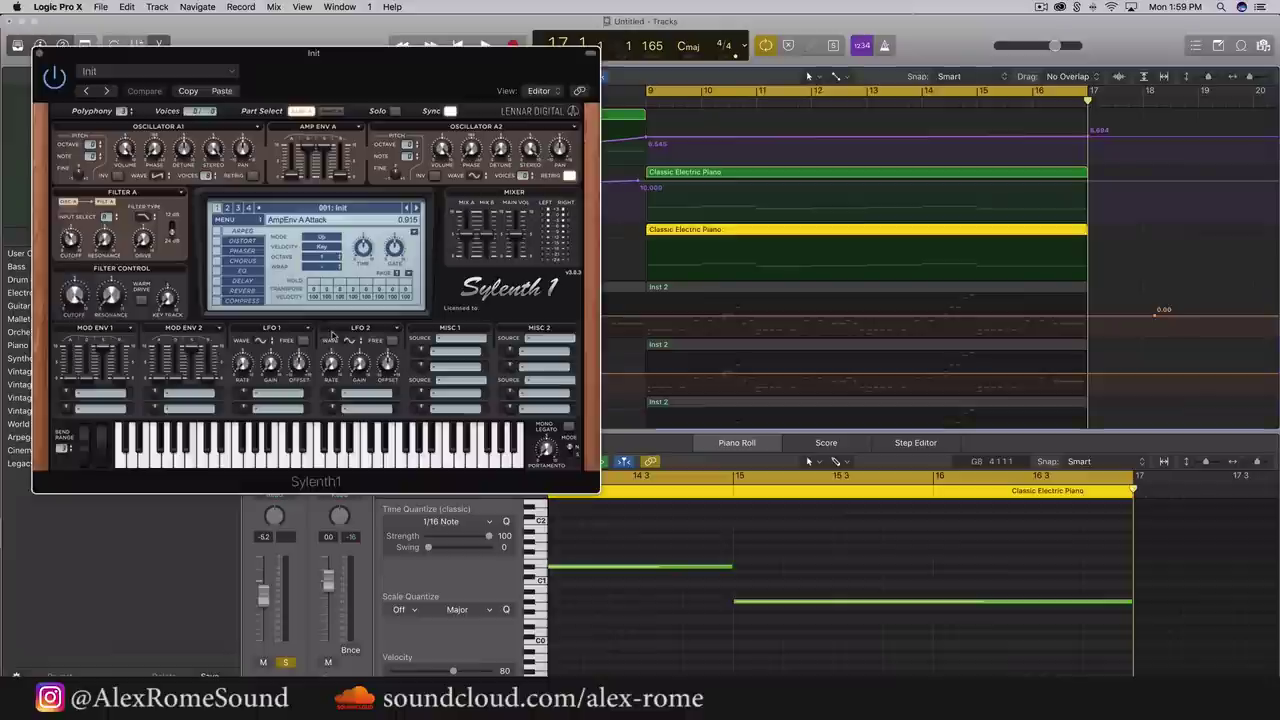
{"action": "left_click_drag", "start_coordinate": [309, 55], "coordinate": [705, 61]}
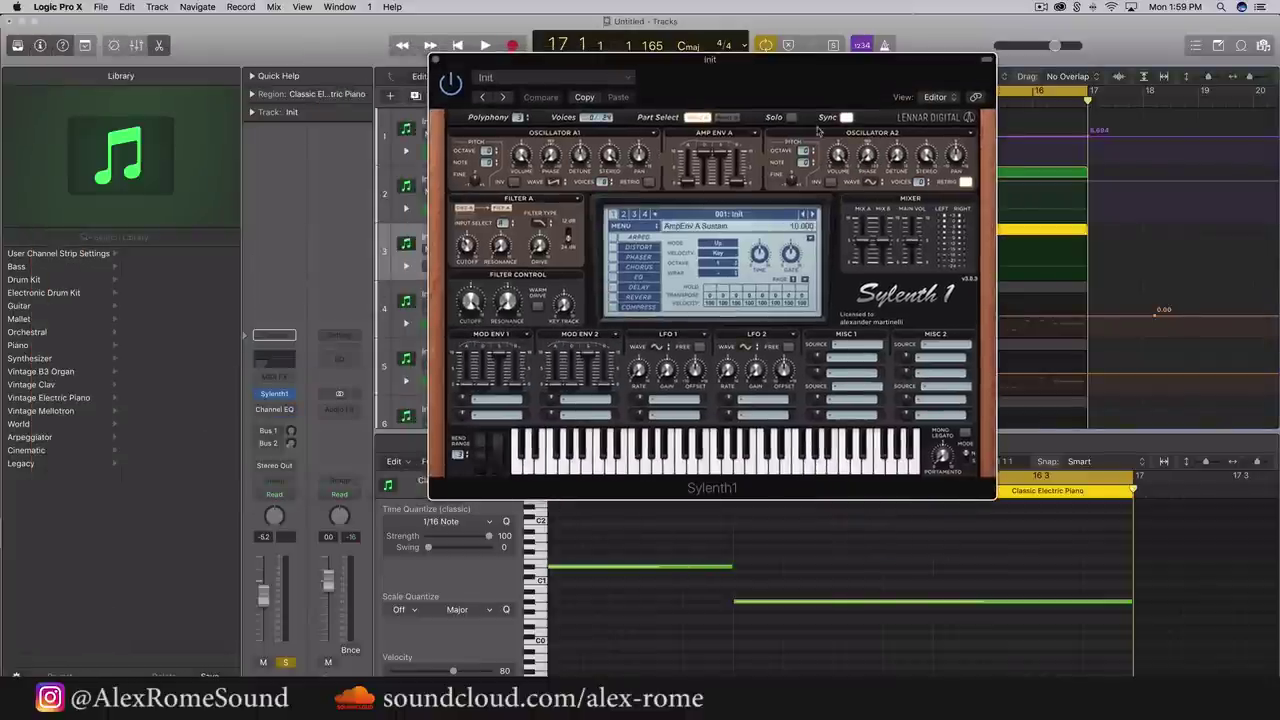
{"action": "left_click", "coordinate": [640, 238]}
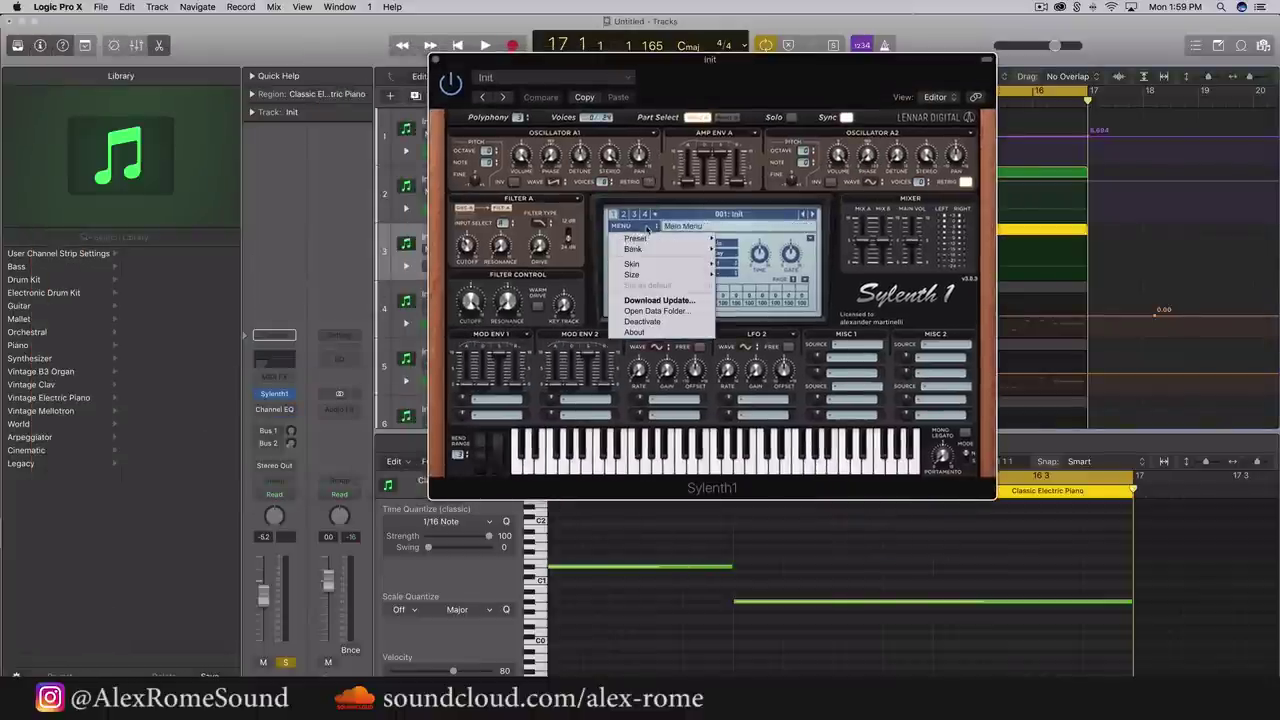
{"action": "left_click", "coordinate": [765, 306]}
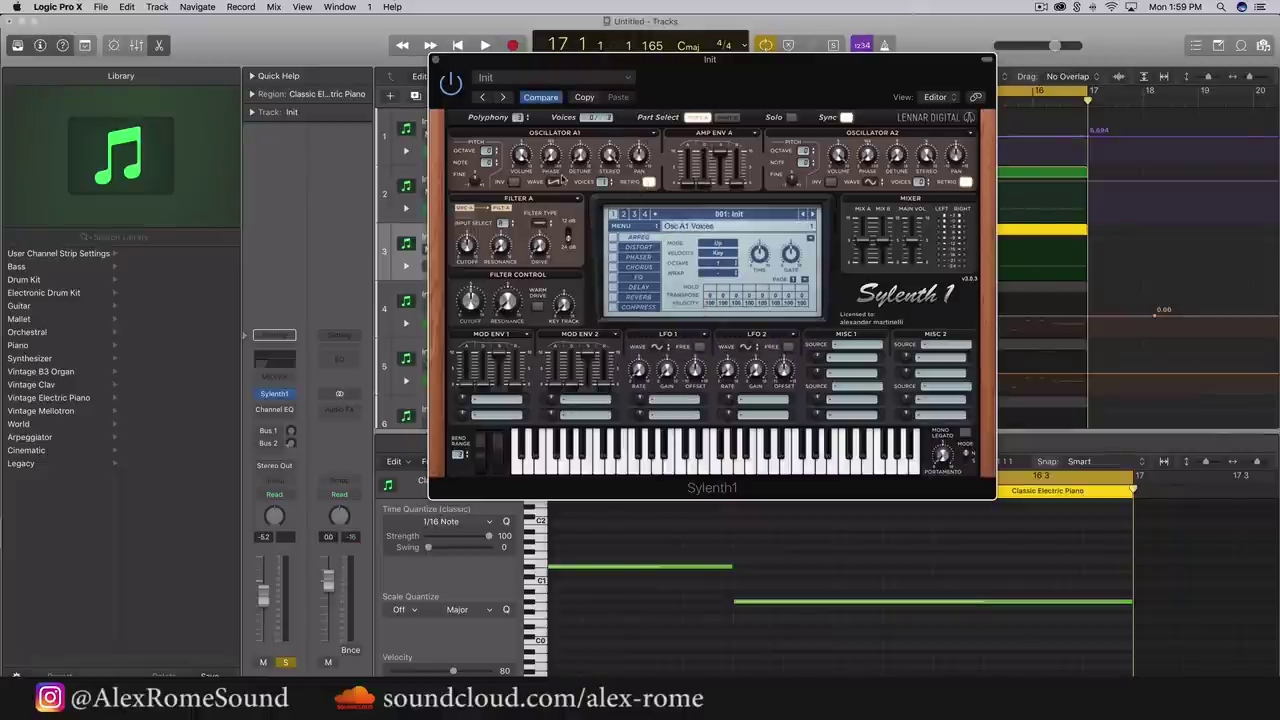
{"action": "left_click", "coordinate": [561, 180]}
{"action": "left_click", "coordinate": [556, 197]}
{"action": "mouse_move", "coordinate": [690, 186]}
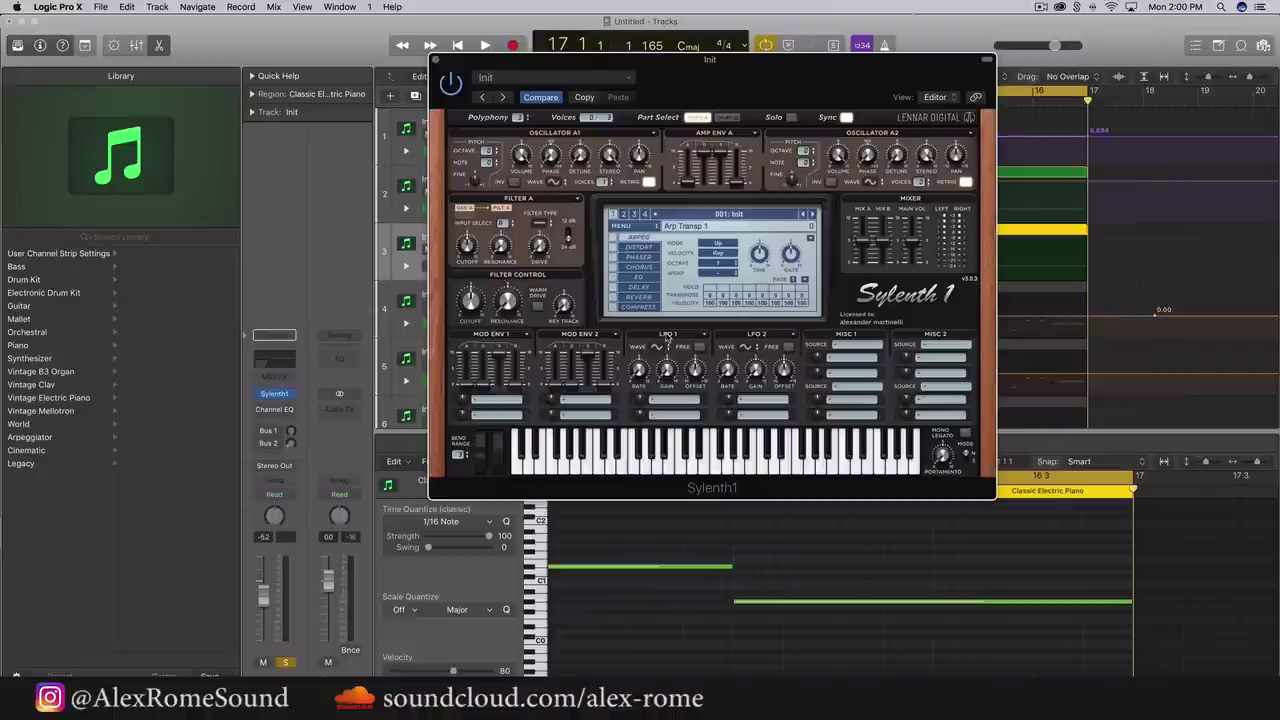
Unsolo the second Init track and audition the third Init track's sine patch while checking oscillator A1's pitch settings
{"action": "key", "text": "space"}
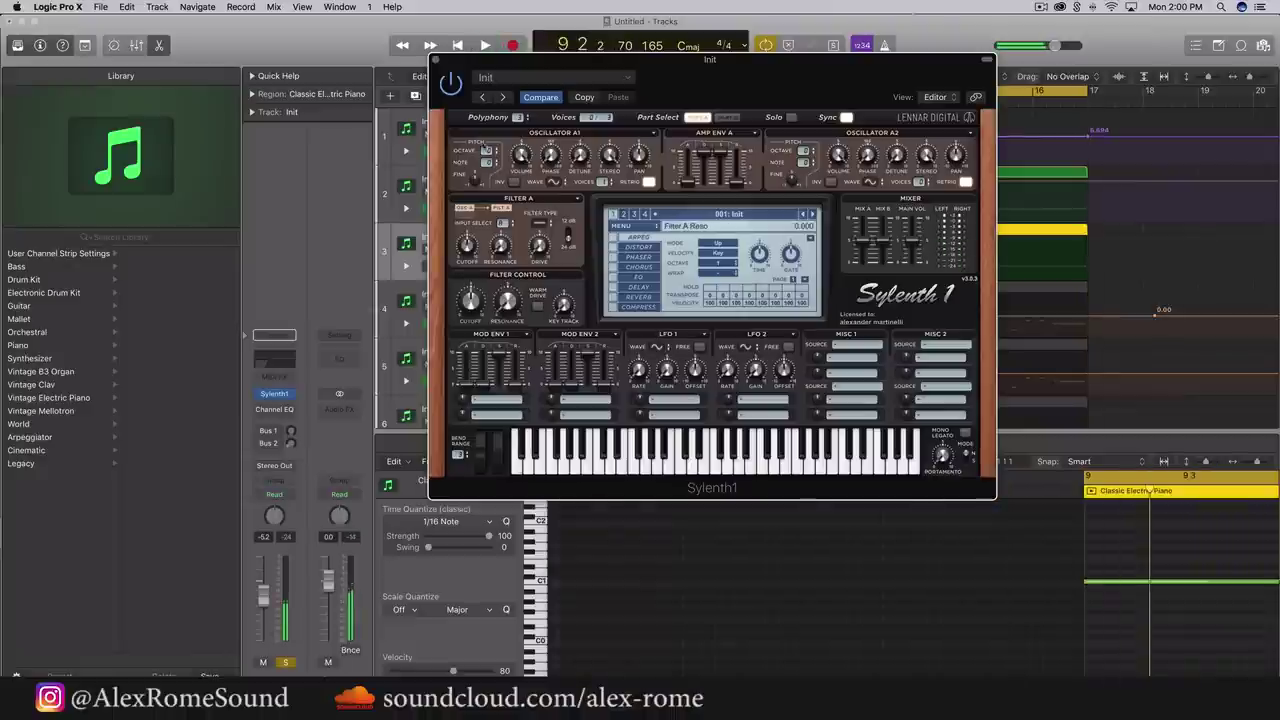
{"action": "left_click", "coordinate": [435, 60]}
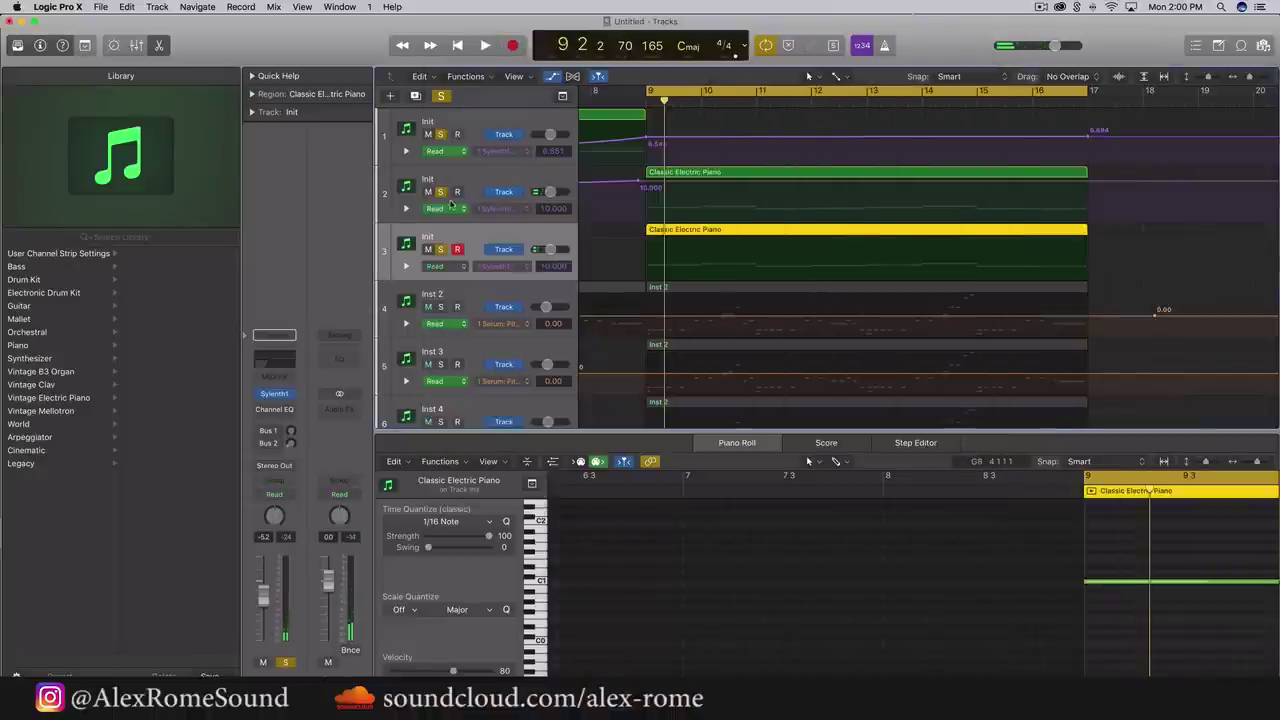
{"action": "left_click", "coordinate": [440, 192]}
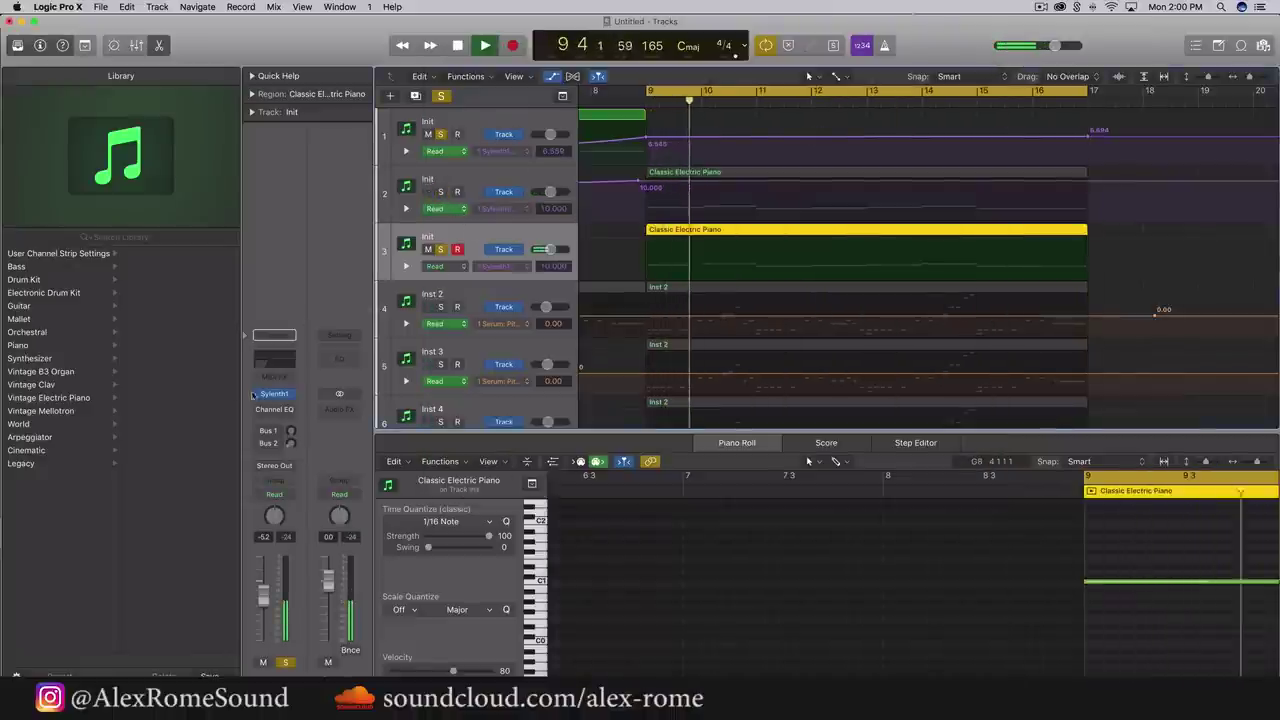
{"action": "left_click", "coordinate": [275, 394]}
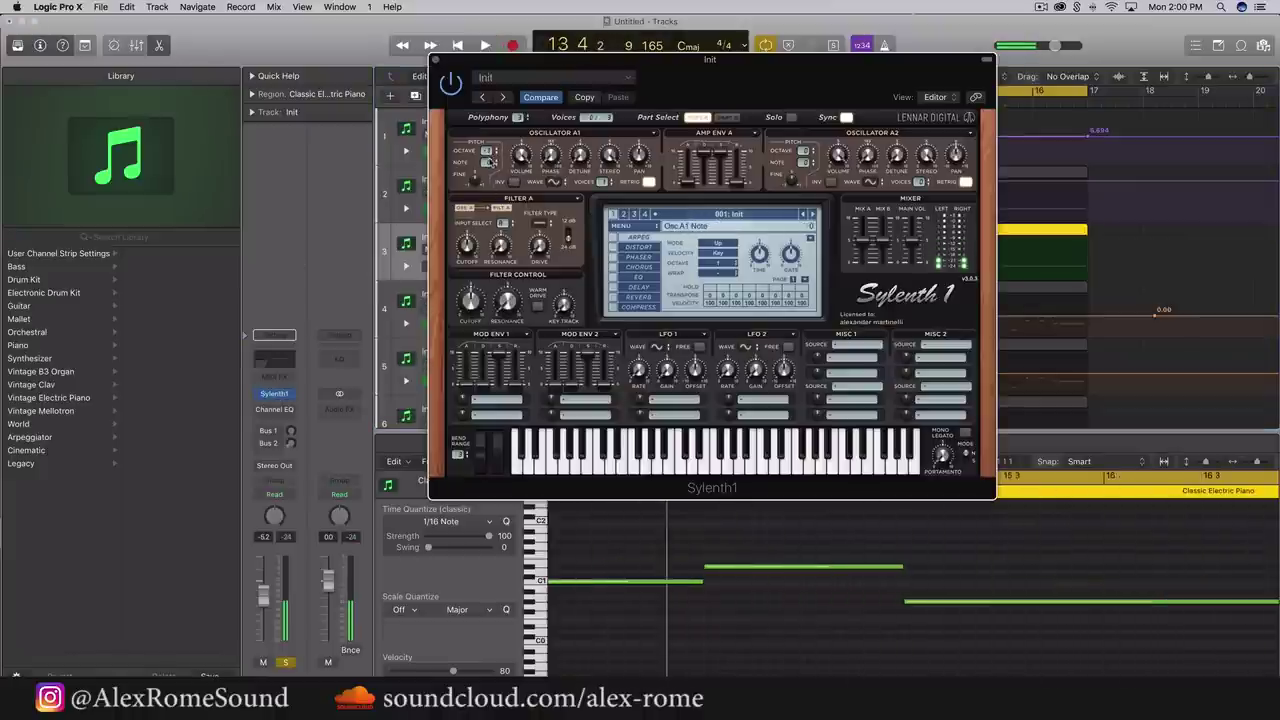
{"action": "key", "text": "space"}
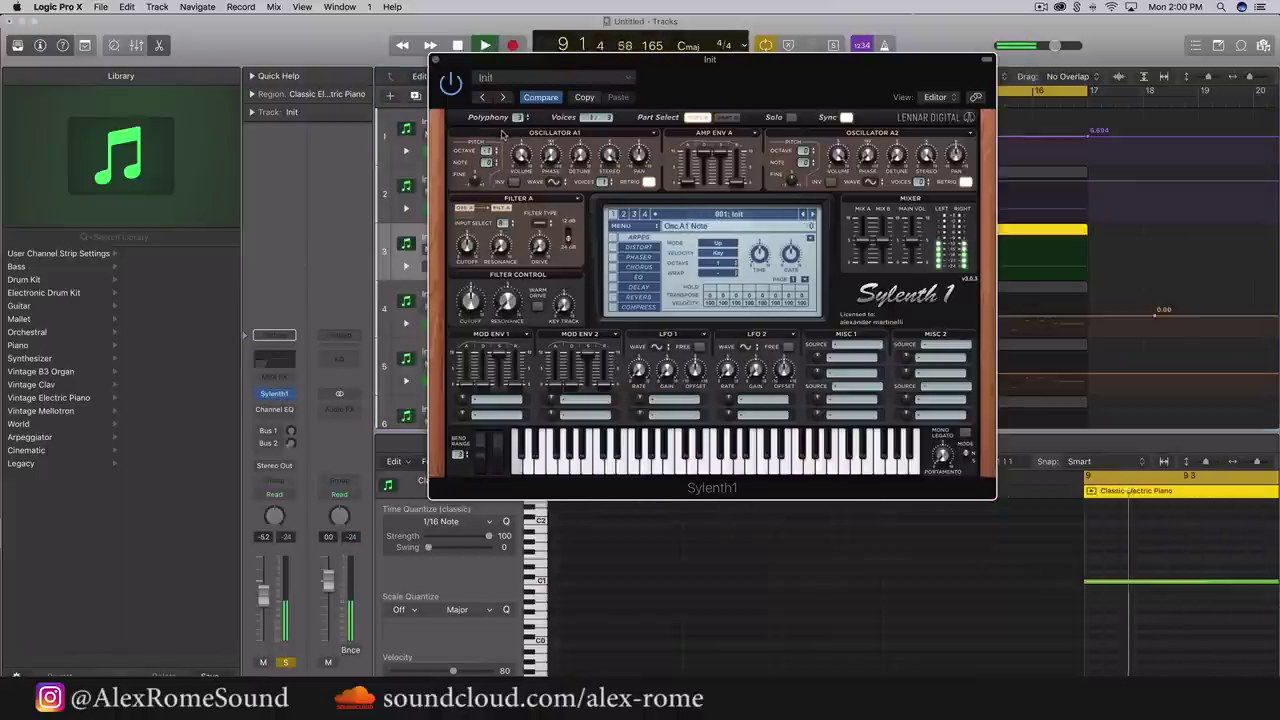
{"action": "left_click", "coordinate": [433, 59]}
Raise the notes at bars 11, 12 and 15 in the third Init track's region by one octave
{"action": "scroll", "coordinate": [637, 562], "scroll_direction": "down", "scroll_amount": 3}
{"action": "key", "text": "space"}
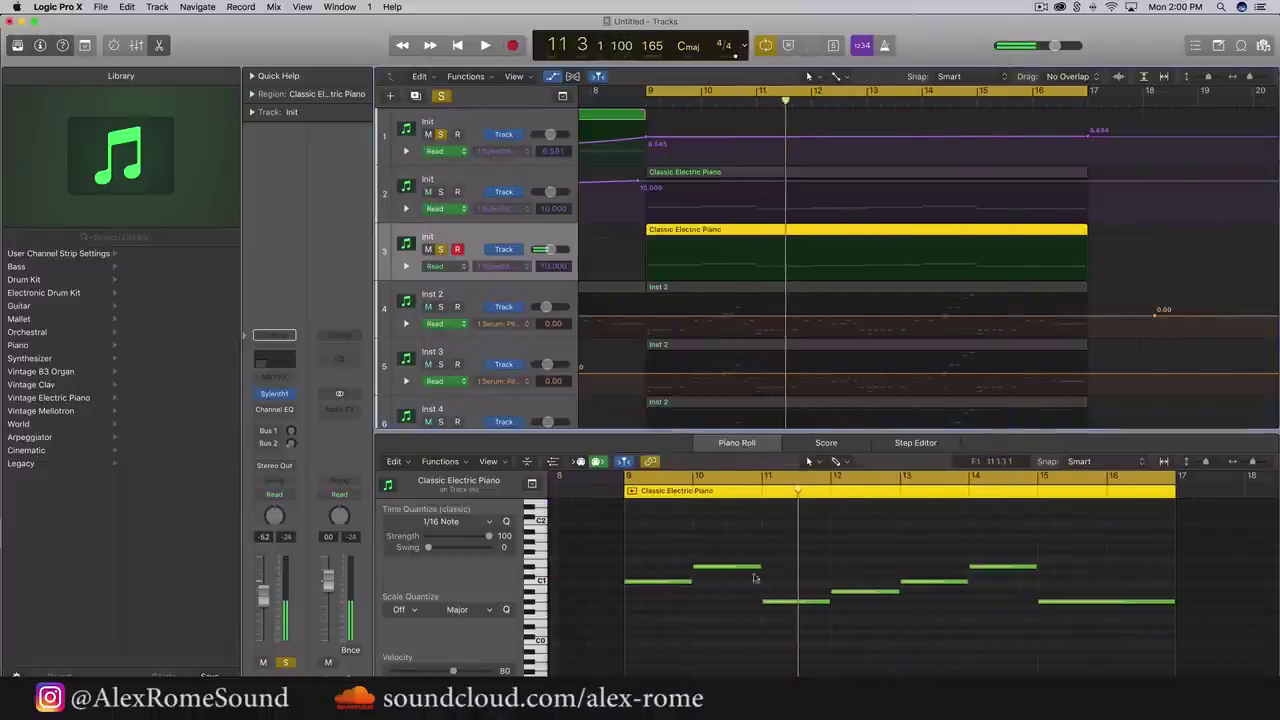
{"action": "left_click_drag", "start_coordinate": [728, 597], "coordinate": [1150, 642]}
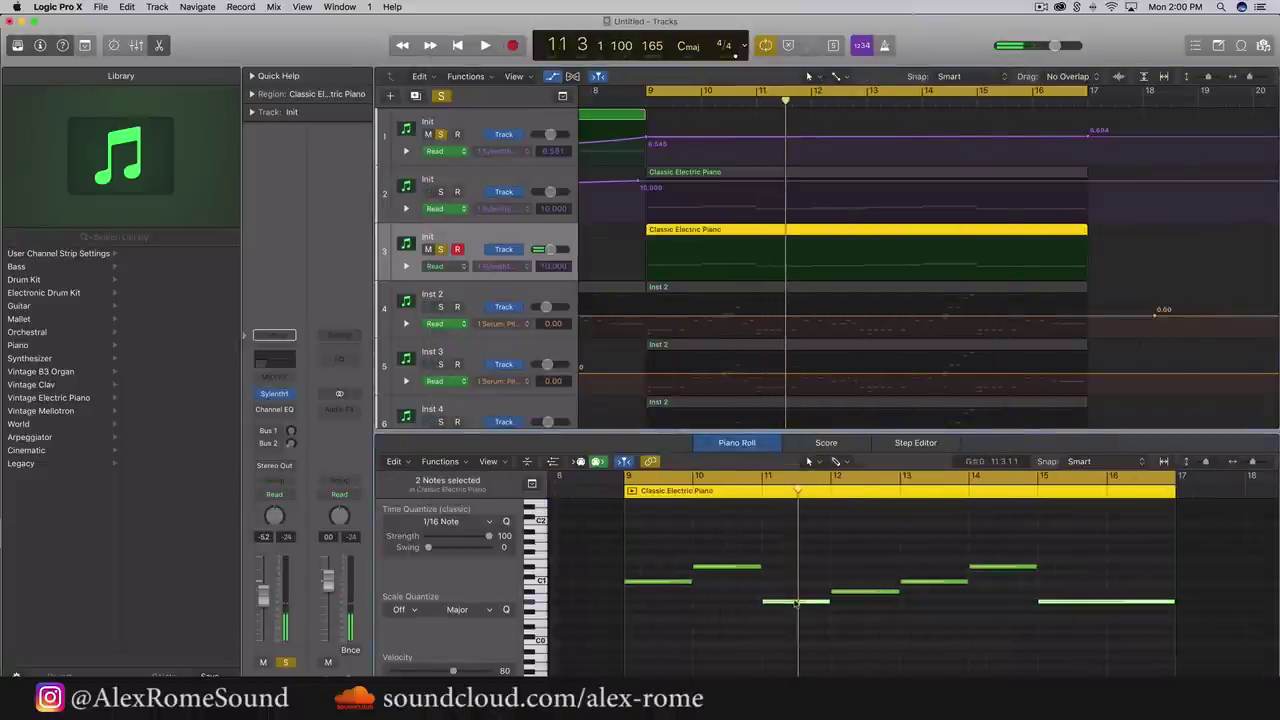
{"action": "left_click_drag", "start_coordinate": [796, 603], "coordinate": [795, 546]}
{"action": "key", "text": "space"}
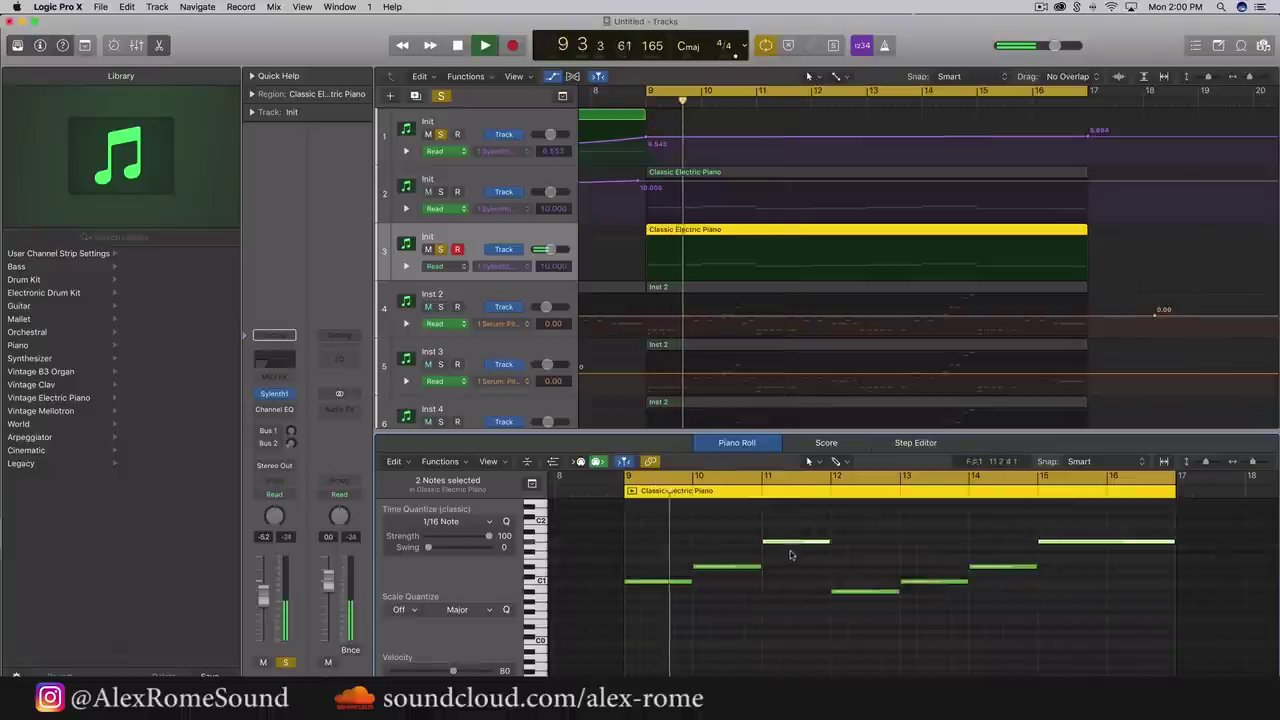
{"action": "left_click", "coordinate": [792, 571]}
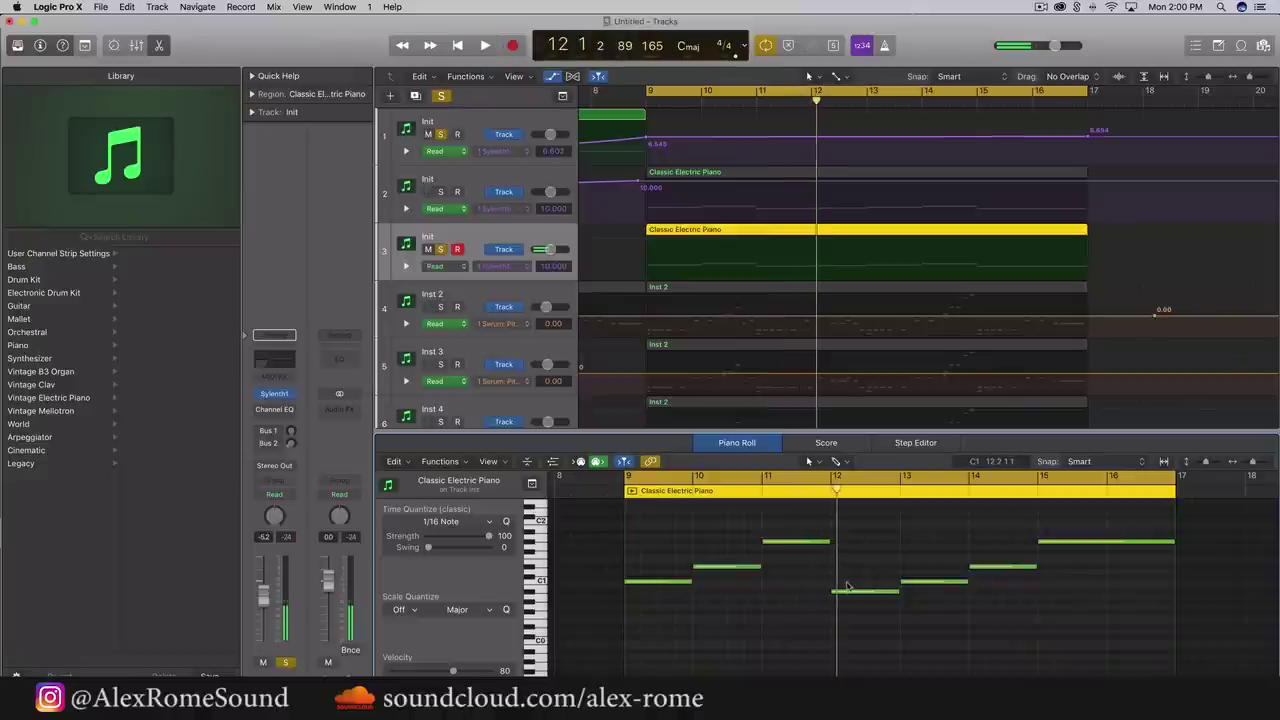
{"action": "left_click_drag", "start_coordinate": [847, 594], "coordinate": [849, 538]}
{"action": "key", "text": "space"}
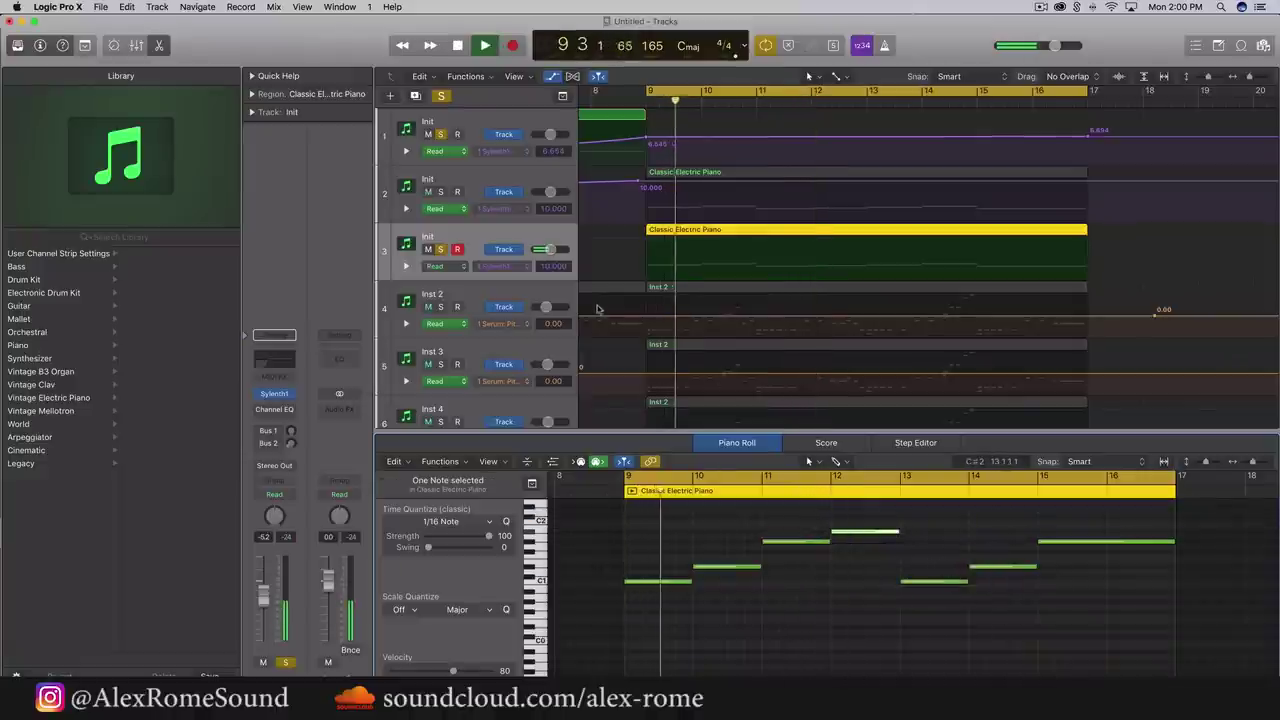
Clear all track solos and set the cycle range from bar 8 to bar 18, starting playback of the full mix
{"action": "left_click", "coordinate": [443, 249]}
{"action": "left_click", "coordinate": [441, 95]}
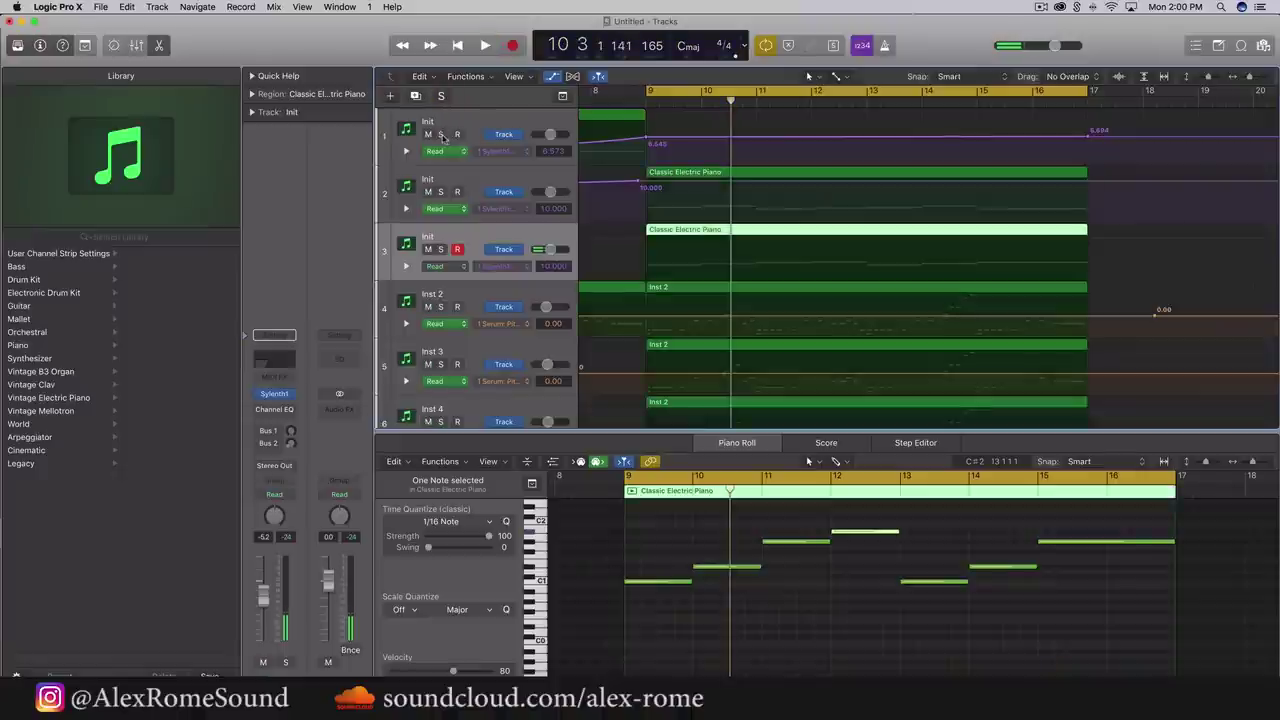
{"action": "scroll", "coordinate": [666, 95], "scroll_direction": "left", "scroll_amount": 3}
{"action": "left_click_drag", "start_coordinate": [655, 92], "coordinate": [1205, 92]}
{"action": "key", "text": "space"}
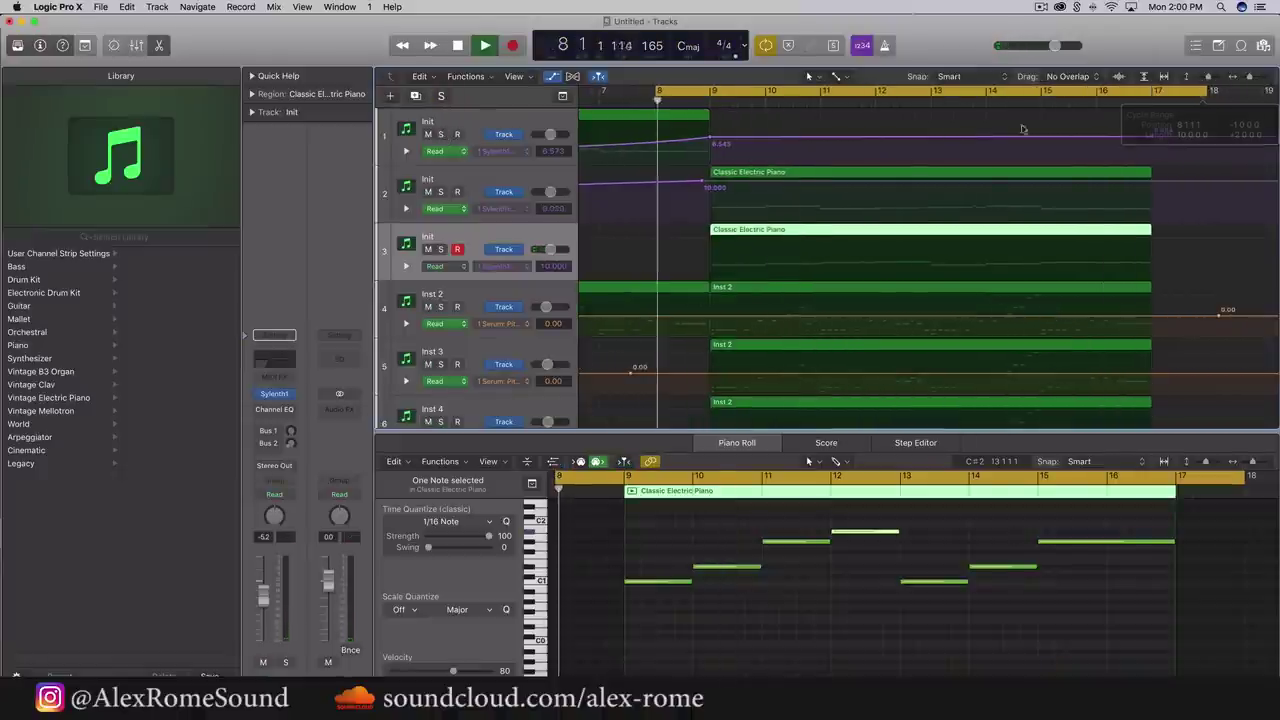
Raise the third Init track's volume to -3.7 dB while the full mix plays
{"action": "scroll", "coordinate": [791, 206], "scroll_direction": "down", "scroll_amount": 4}
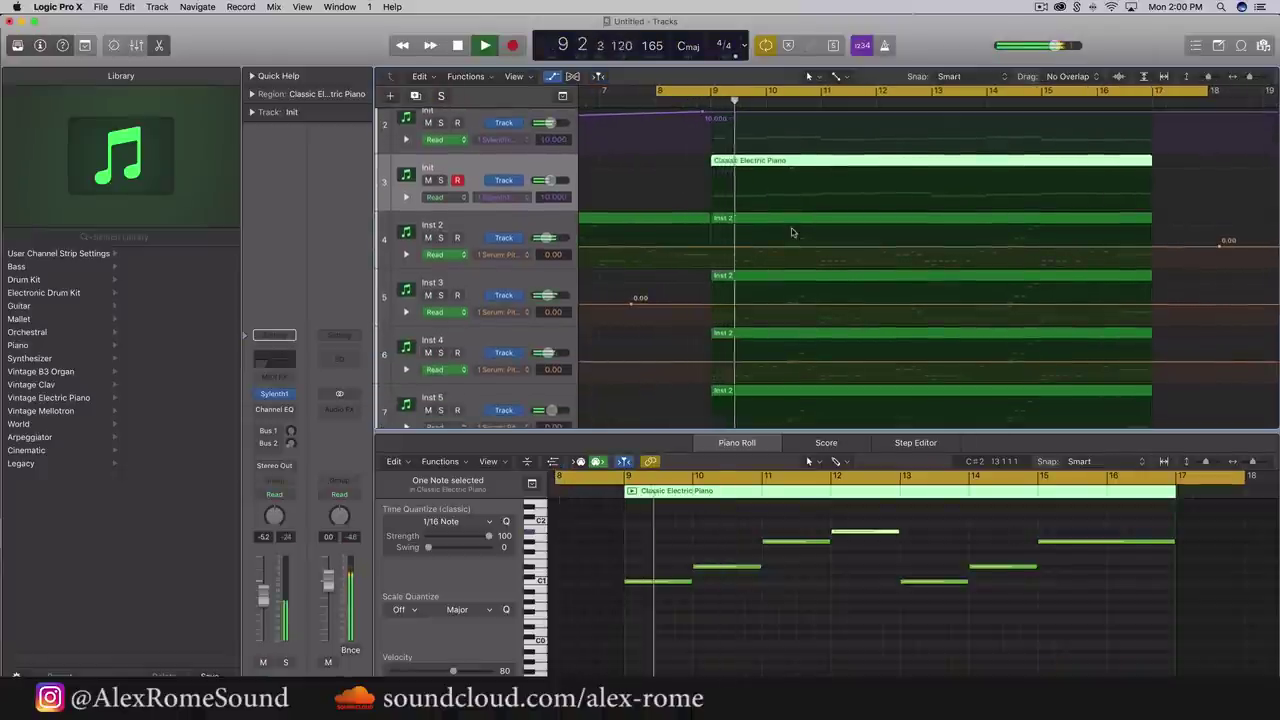
{"action": "scroll", "coordinate": [760, 180], "scroll_direction": "up", "scroll_amount": 2}
{"action": "scroll", "coordinate": [748, 148], "scroll_direction": "right", "scroll_amount": 2}
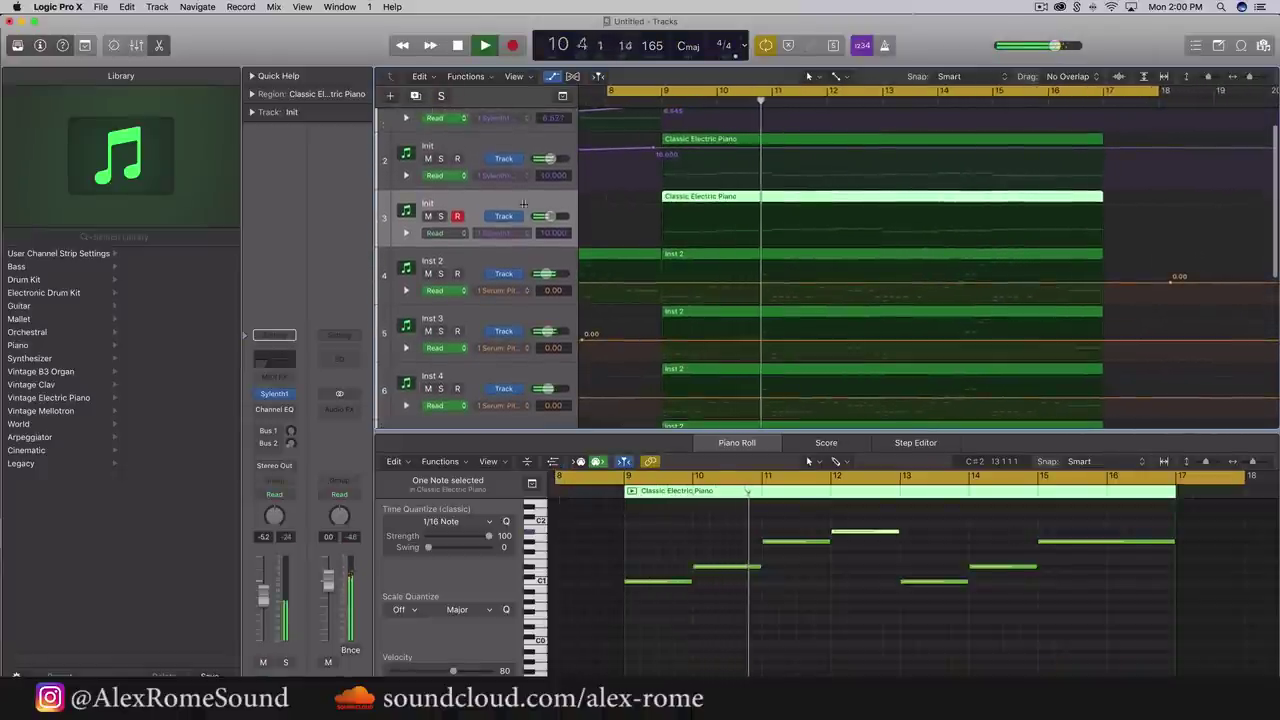
{"action": "left_click_drag", "start_coordinate": [541, 216], "coordinate": [553, 217]}
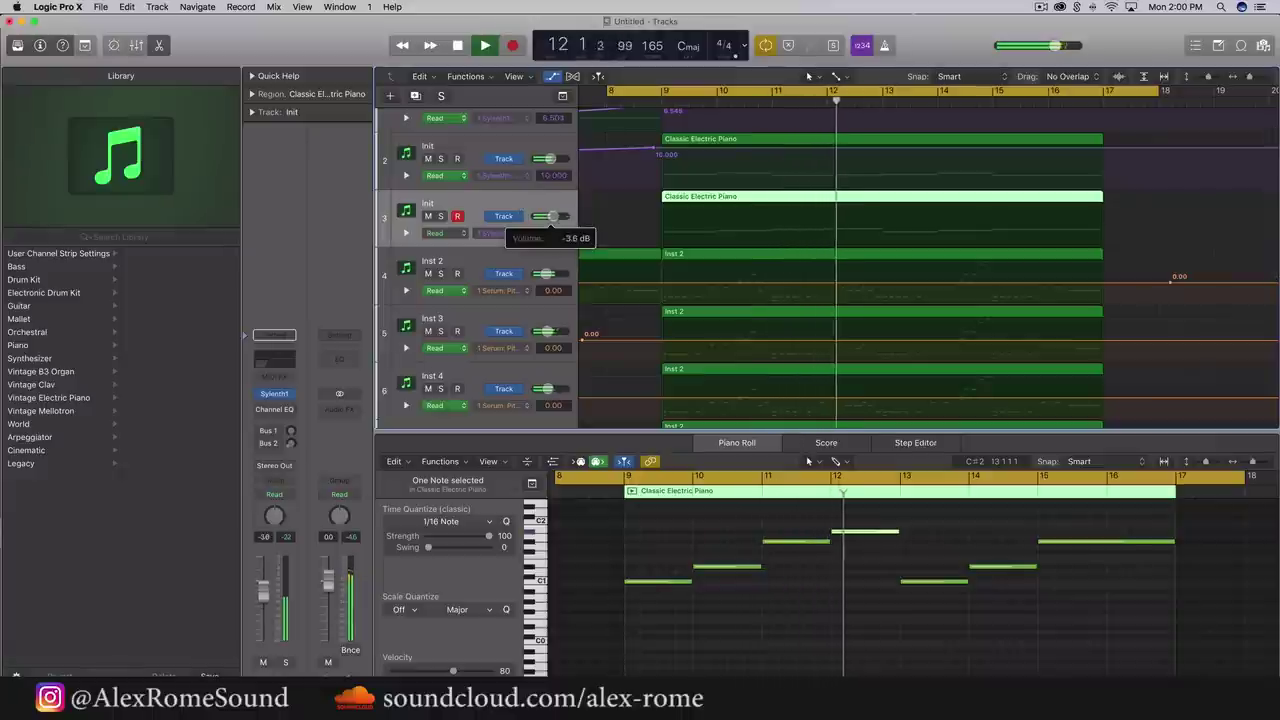
{"action": "key", "text": "space"}
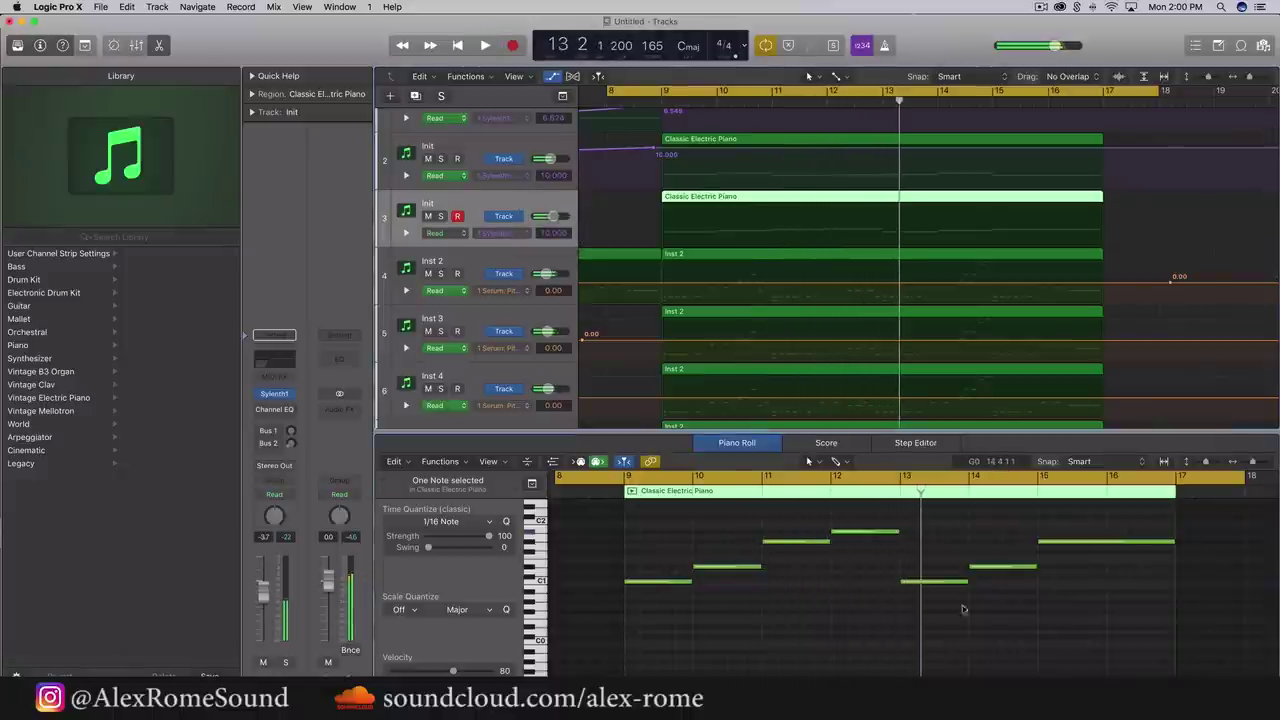
Raise the third Init region's notes at bars 9 and 13 by one octave and slightly lower the second Init track's volume during playback
{"action": "left_click_drag", "start_coordinate": [1022, 606], "coordinate": [651, 530]}
{"action": "key", "text": "space"}
{"action": "scroll", "coordinate": [684, 555], "scroll_direction": "up", "scroll_amount": 2}
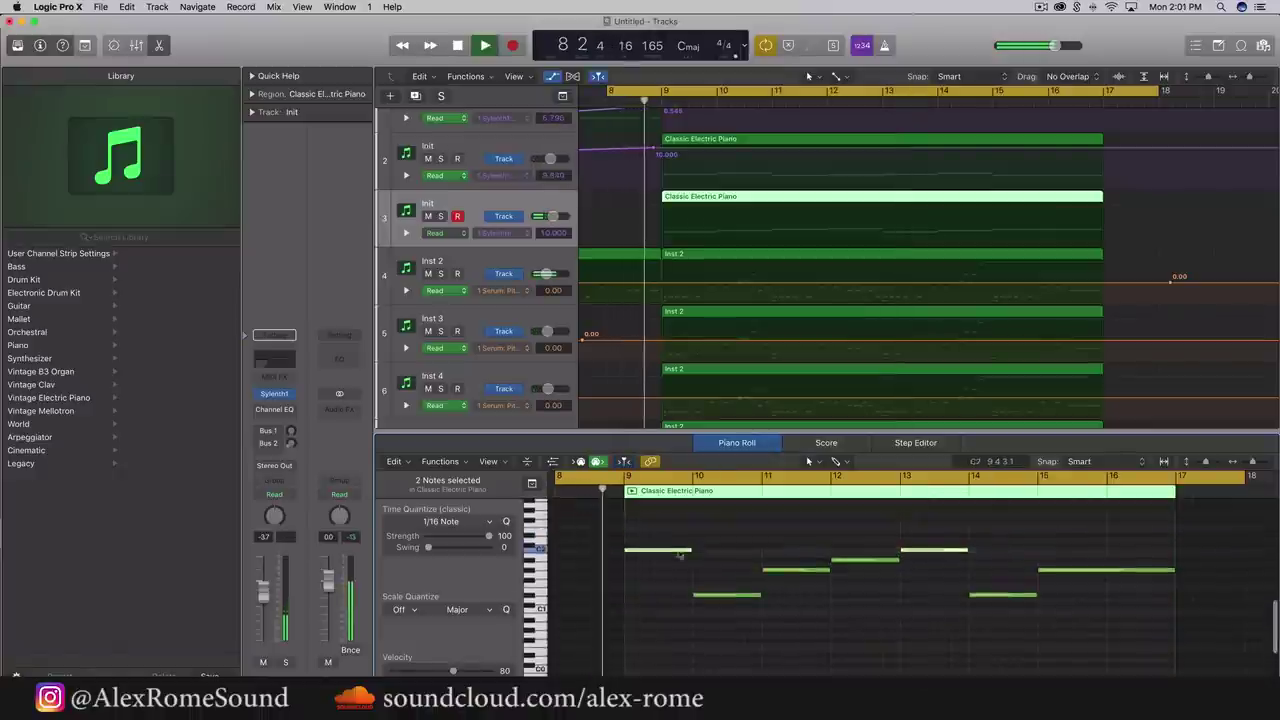
{"action": "left_click", "coordinate": [669, 579]}
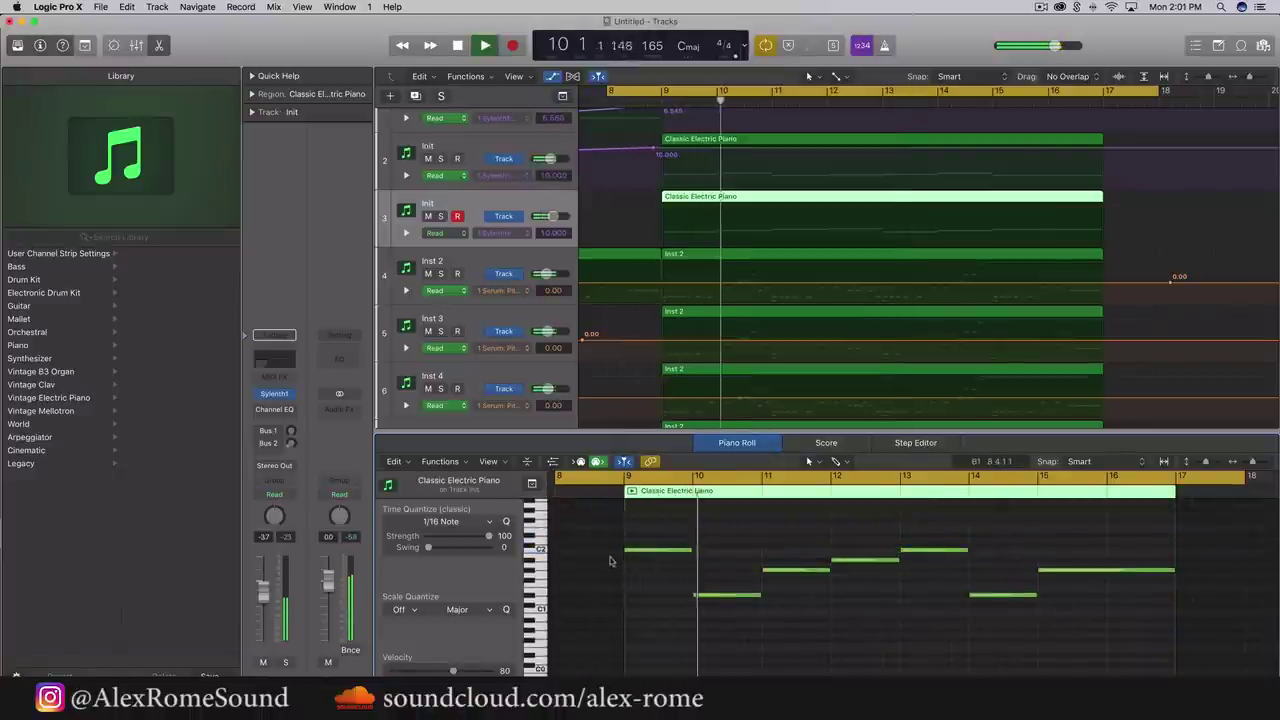
{"action": "scroll", "coordinate": [535, 168], "scroll_direction": "down", "scroll_amount": 1}
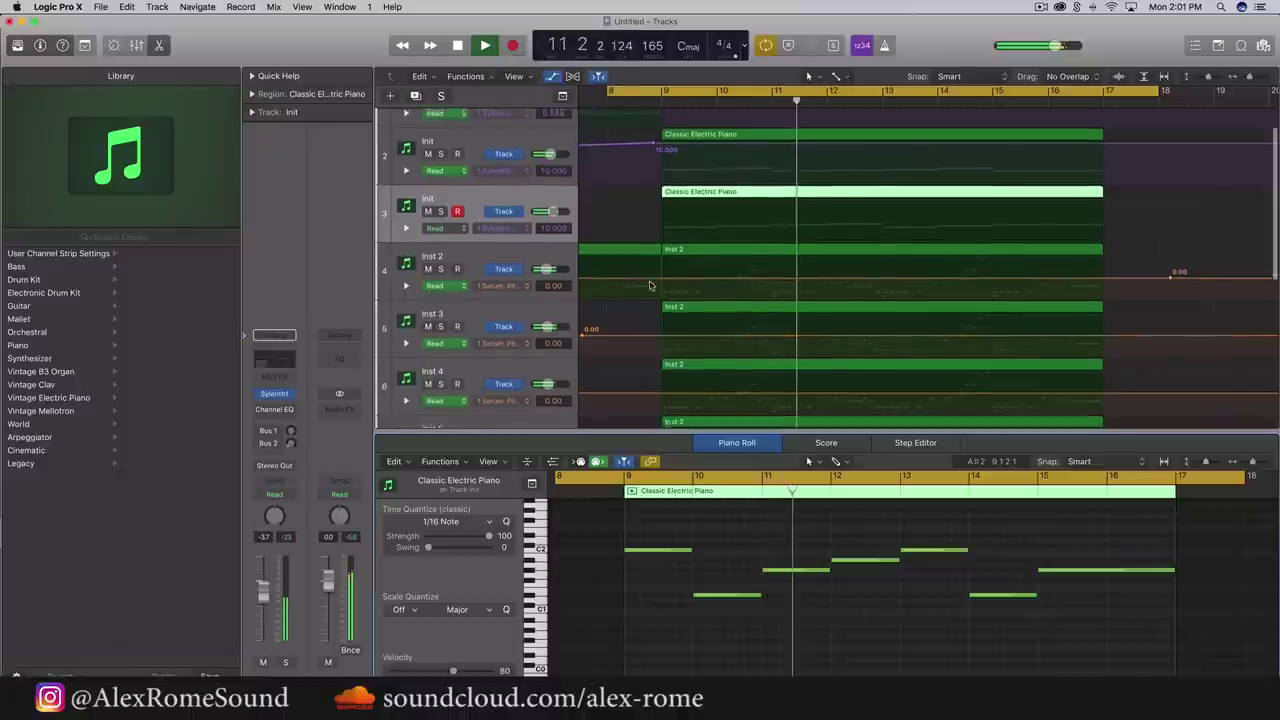
{"action": "left_click_drag", "start_coordinate": [550, 153], "coordinate": [548, 153]}
{"action": "scroll", "coordinate": [620, 300], "scroll_direction": "down", "scroll_amount": 4}
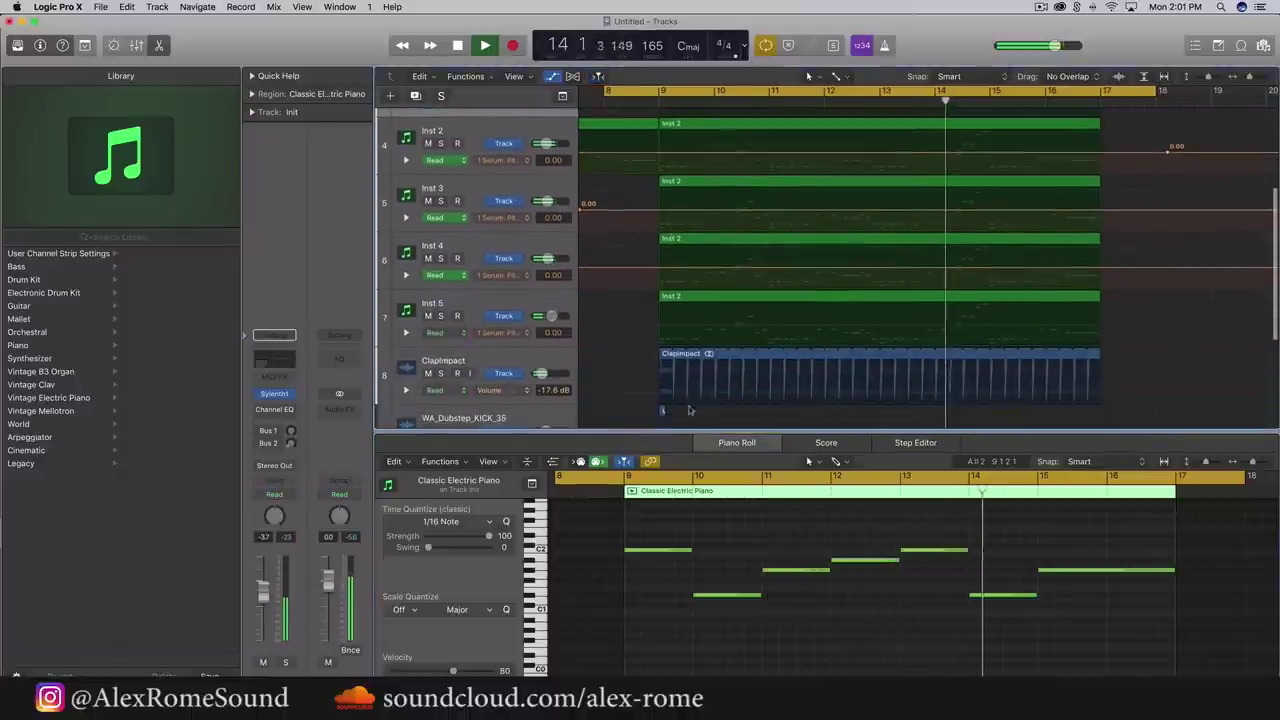
Close the Piano Roll, then stop playback and hide the track automation to show the whole arrangement compactly
{"action": "key", "text": "e"}
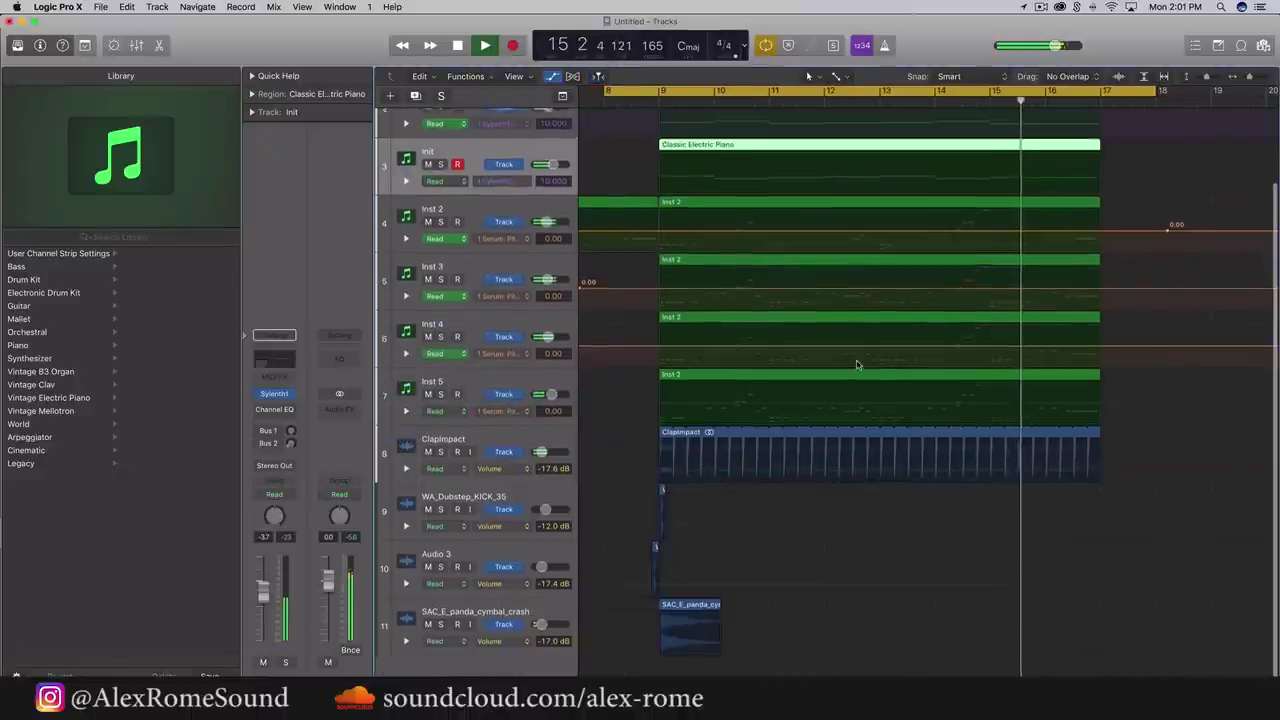
{"action": "left_click", "coordinate": [857, 365]}
{"action": "key", "text": "super+Left"}
{"action": "key", "text": "super+Left"}
{"action": "key", "text": "super+Left"}
{"action": "key", "text": "super+Left"}
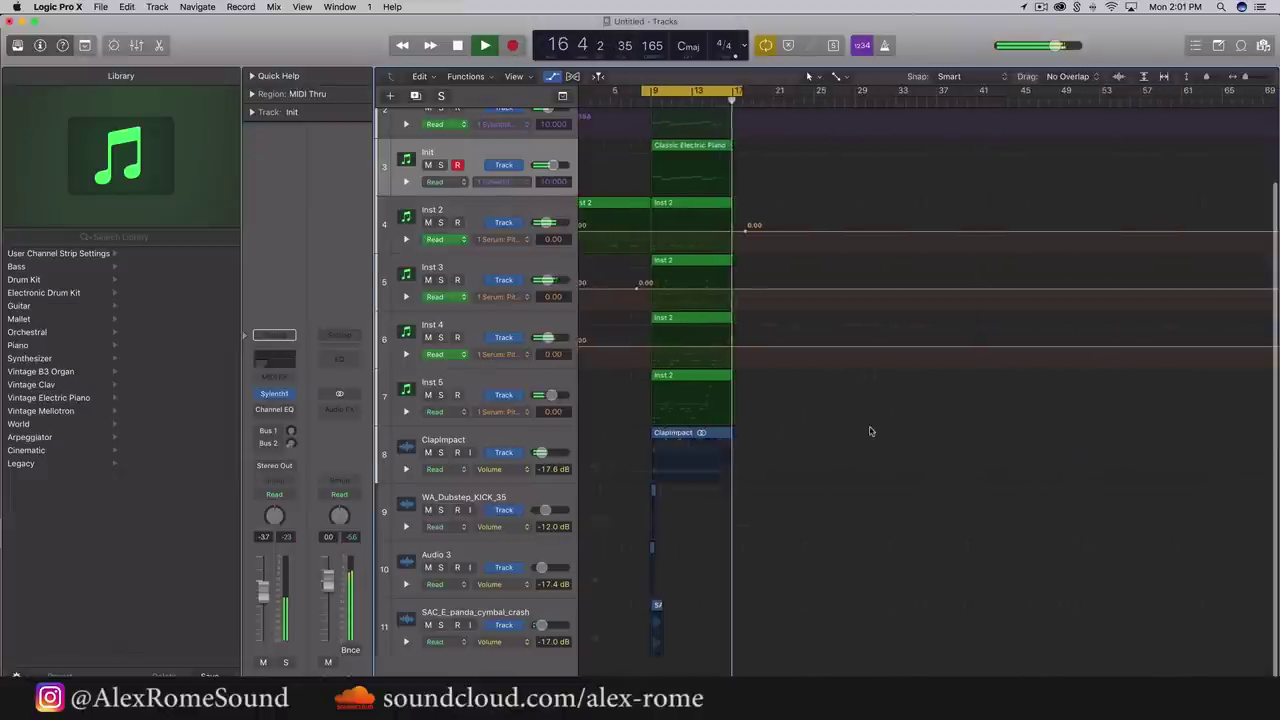
{"action": "scroll", "coordinate": [871, 431], "scroll_direction": "up", "scroll_amount": 1}
{"action": "key", "text": "space"}
{"action": "scroll", "coordinate": [693, 393], "scroll_direction": "up", "scroll_amount": 5}
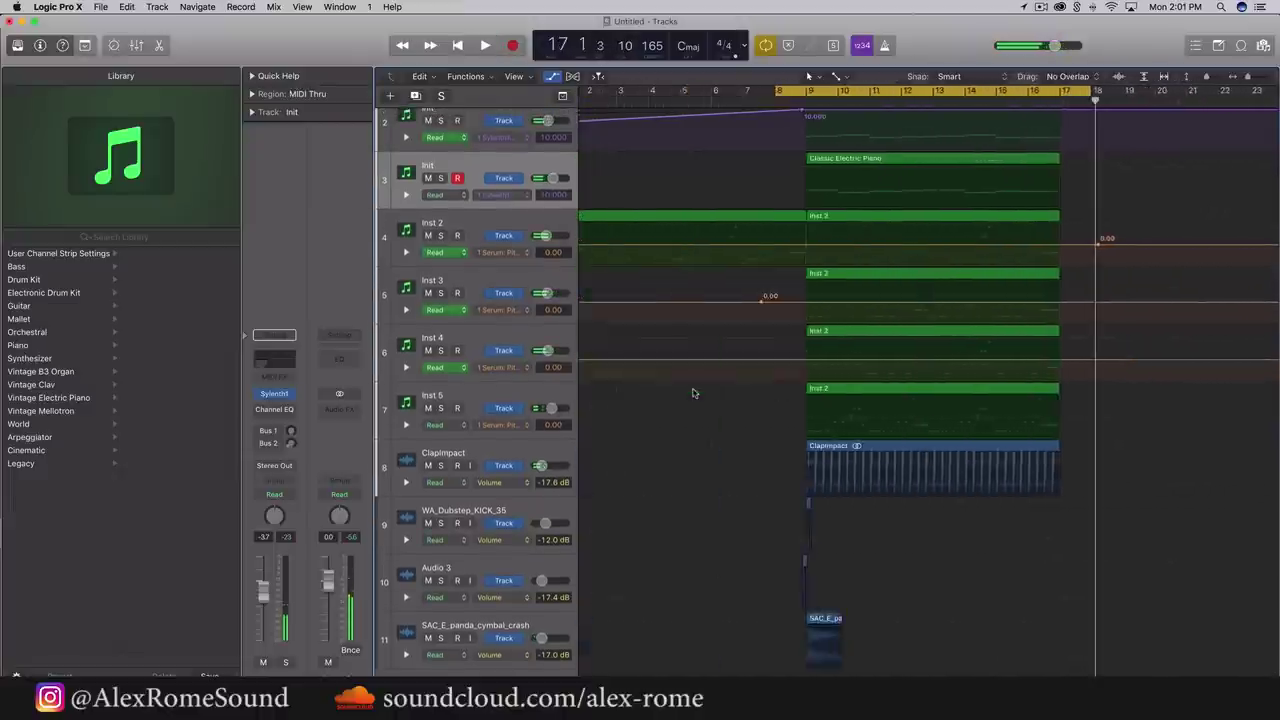
{"action": "left_click", "coordinate": [551, 77]}
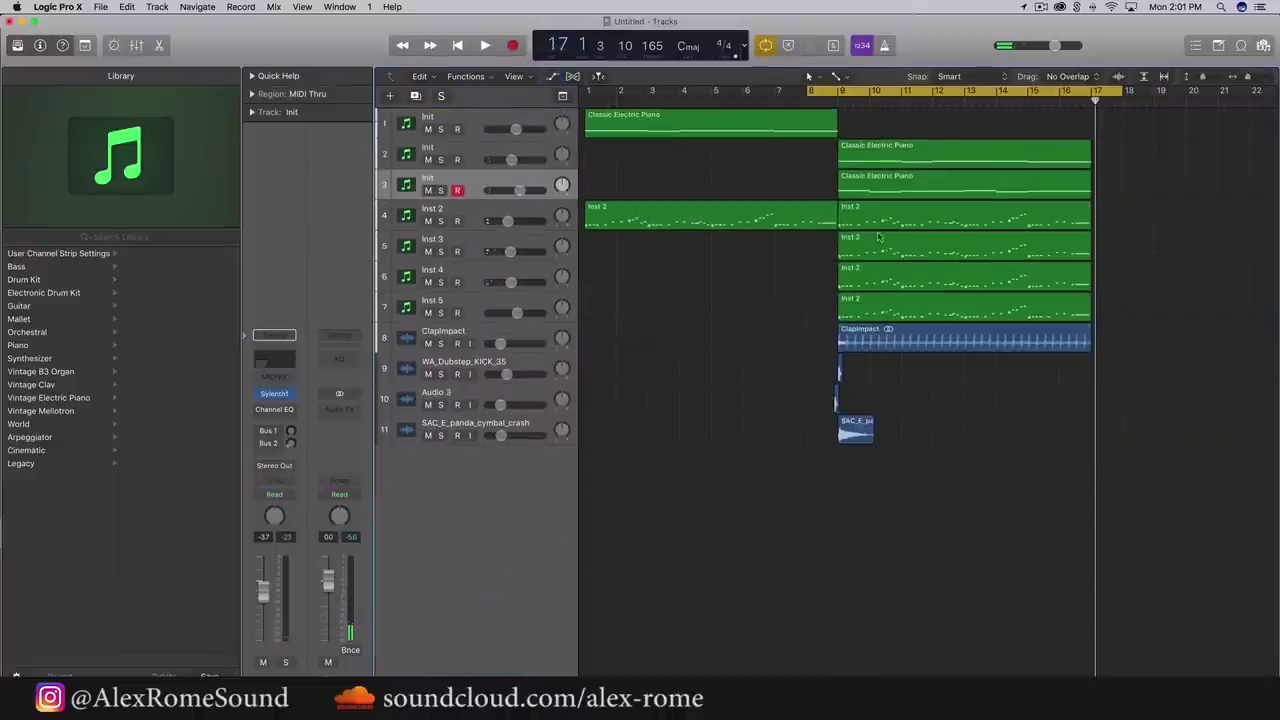
{"action": "scroll", "coordinate": [562, 298], "scroll_direction": "right", "scroll_amount": 6}
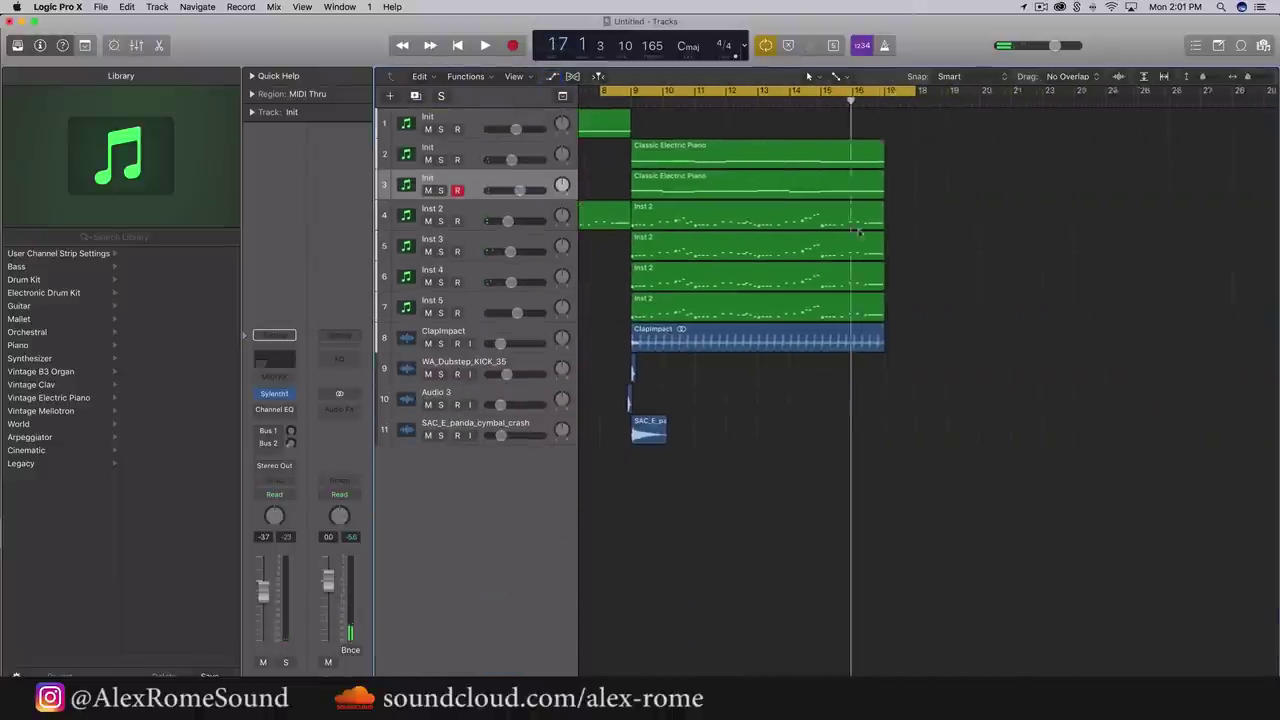
Duplicate the Inst 4 track and copy its bar 9 region onto the new track without the automation data
{"action": "left_click", "coordinate": [474, 273]}
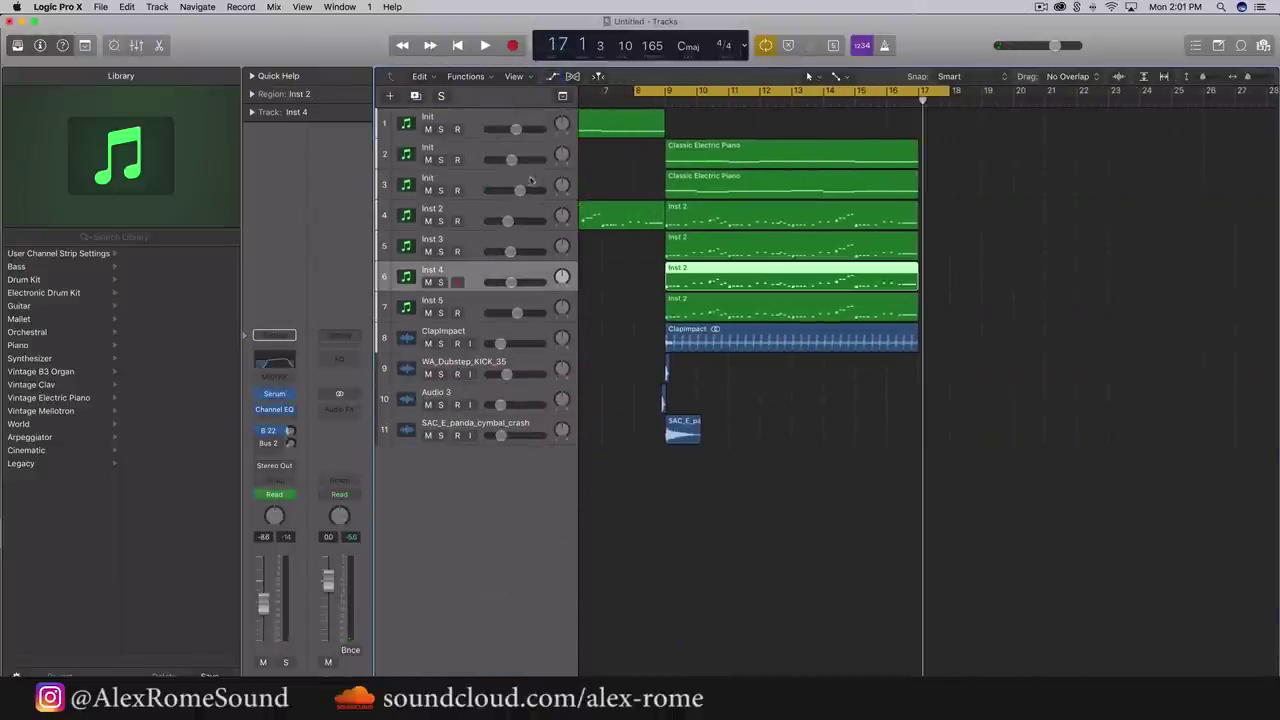
{"action": "left_click", "coordinate": [415, 96]}
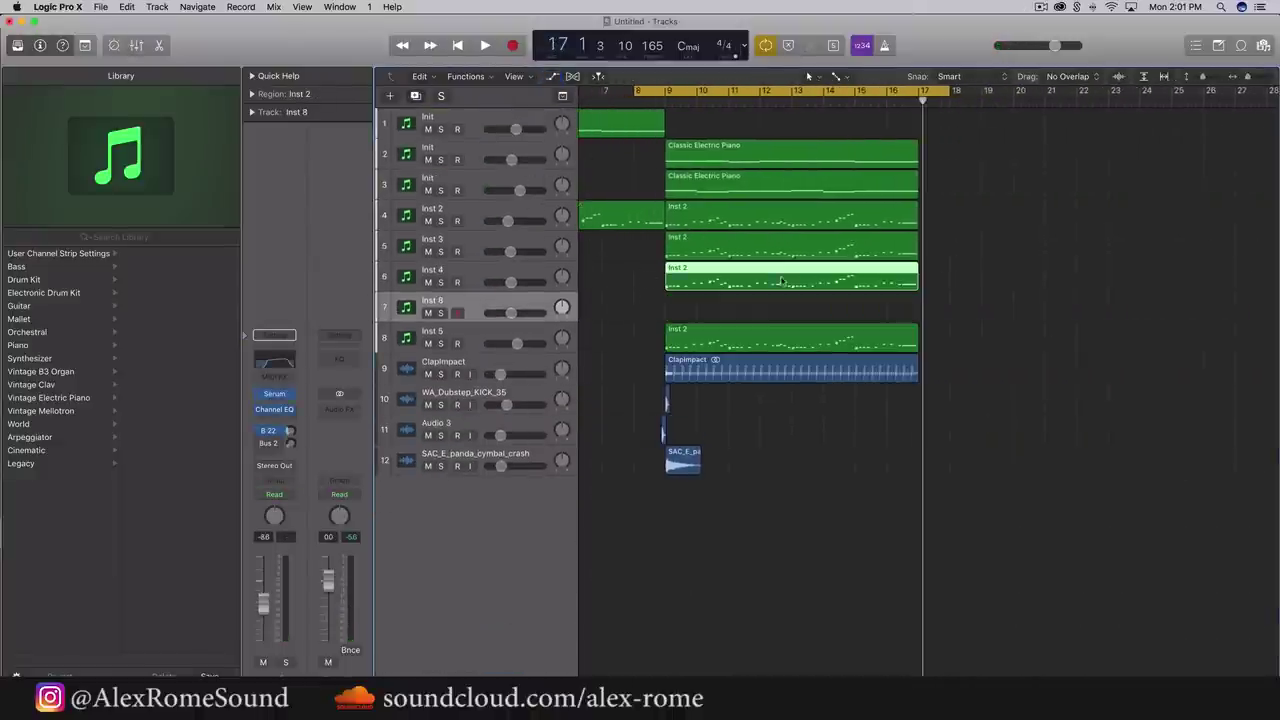
{"action": "left_click_drag", "start_coordinate": [782, 281], "coordinate": [786, 309]}
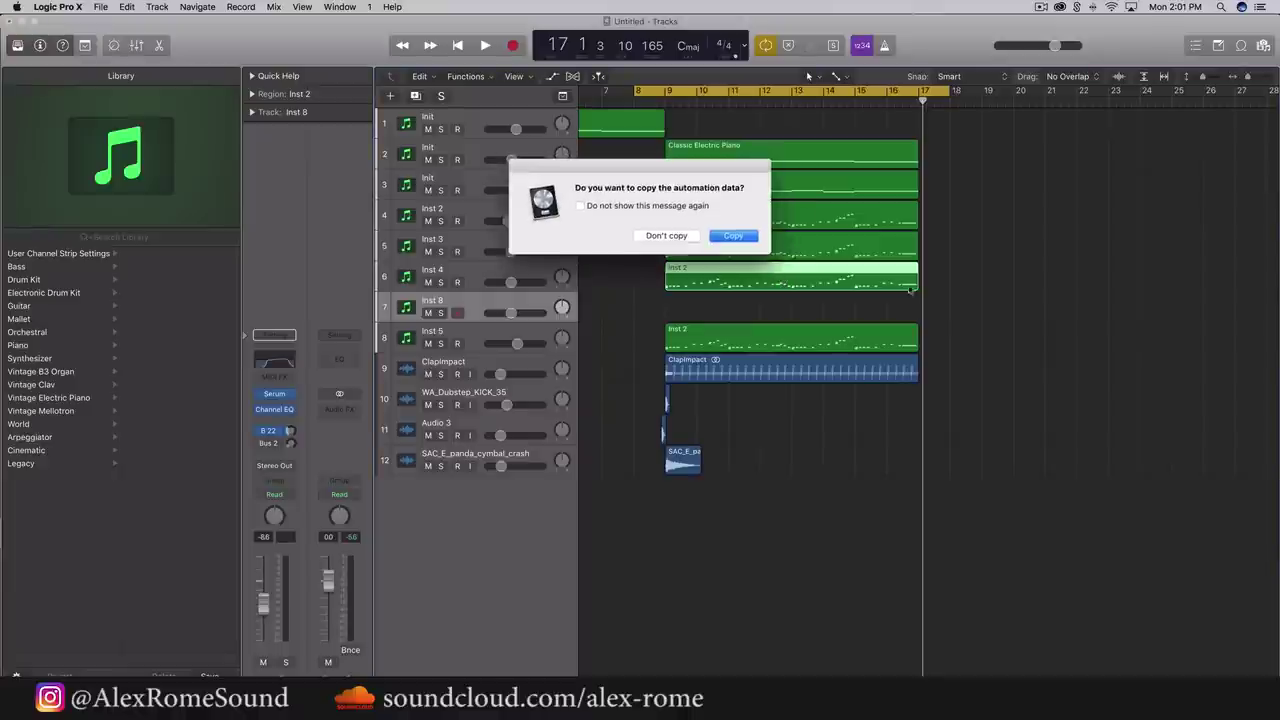
{"action": "left_click", "coordinate": [697, 237]}
{"action": "left_click_drag", "start_coordinate": [925, 280], "coordinate": [708, 308]}
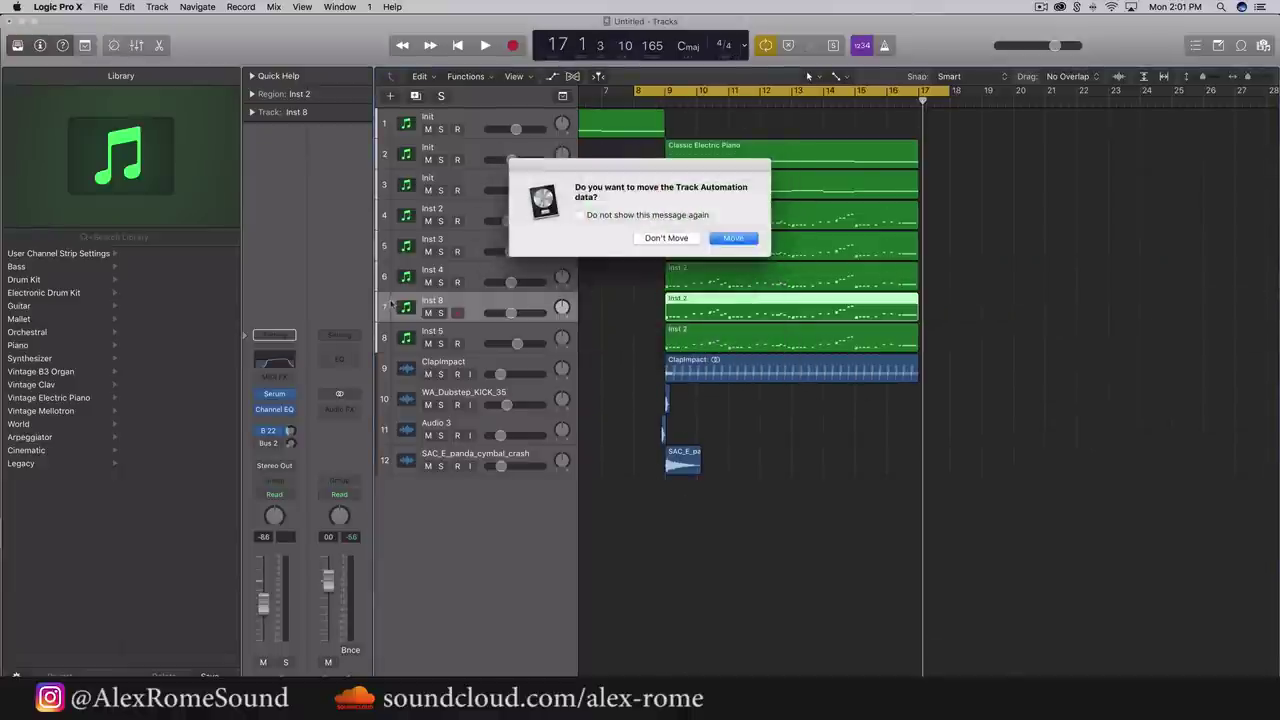
{"action": "left_click", "coordinate": [645, 240]}
Solo the duplicated track and set the cycle range to its region, from bar 9 to bar 17, during playback
{"action": "key", "text": "ctrl+s"}
{"action": "key", "text": "space"}
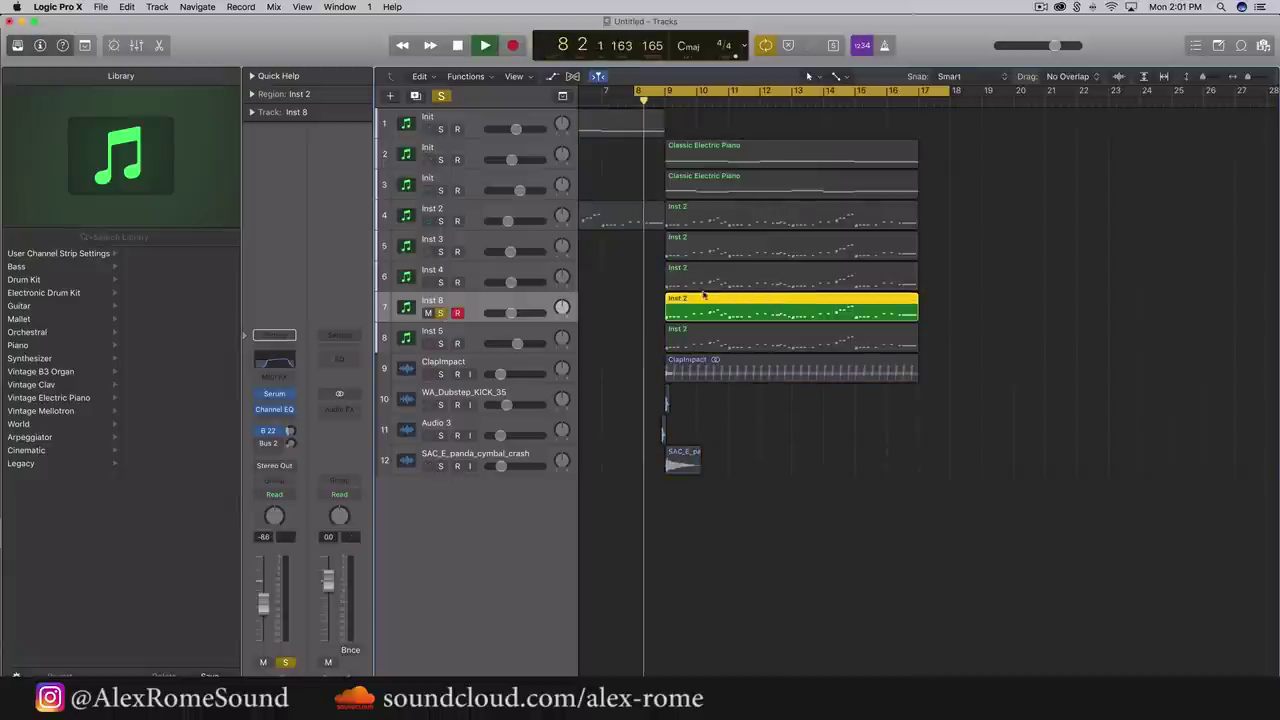
{"action": "key", "text": "ctrl+u"}
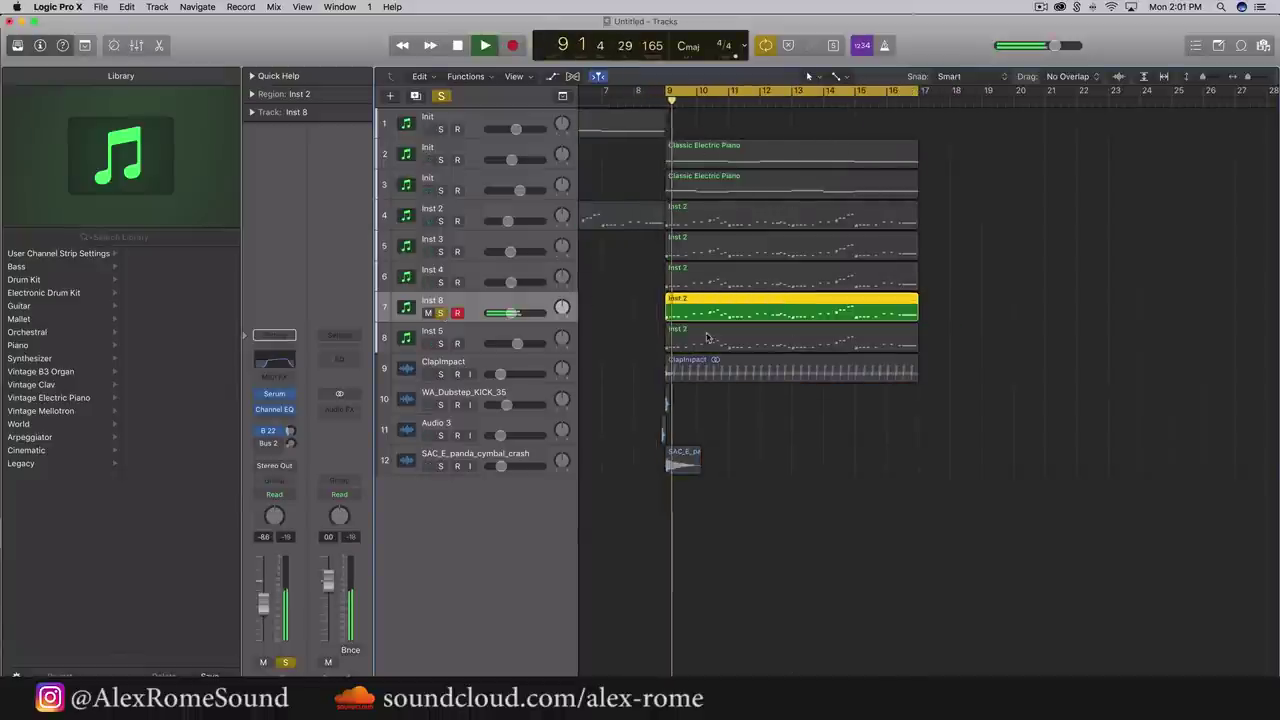
Open the Inst 8 track's region in the Piano Roll and delete all of its notes
{"action": "double_click", "coordinate": [723, 312]}
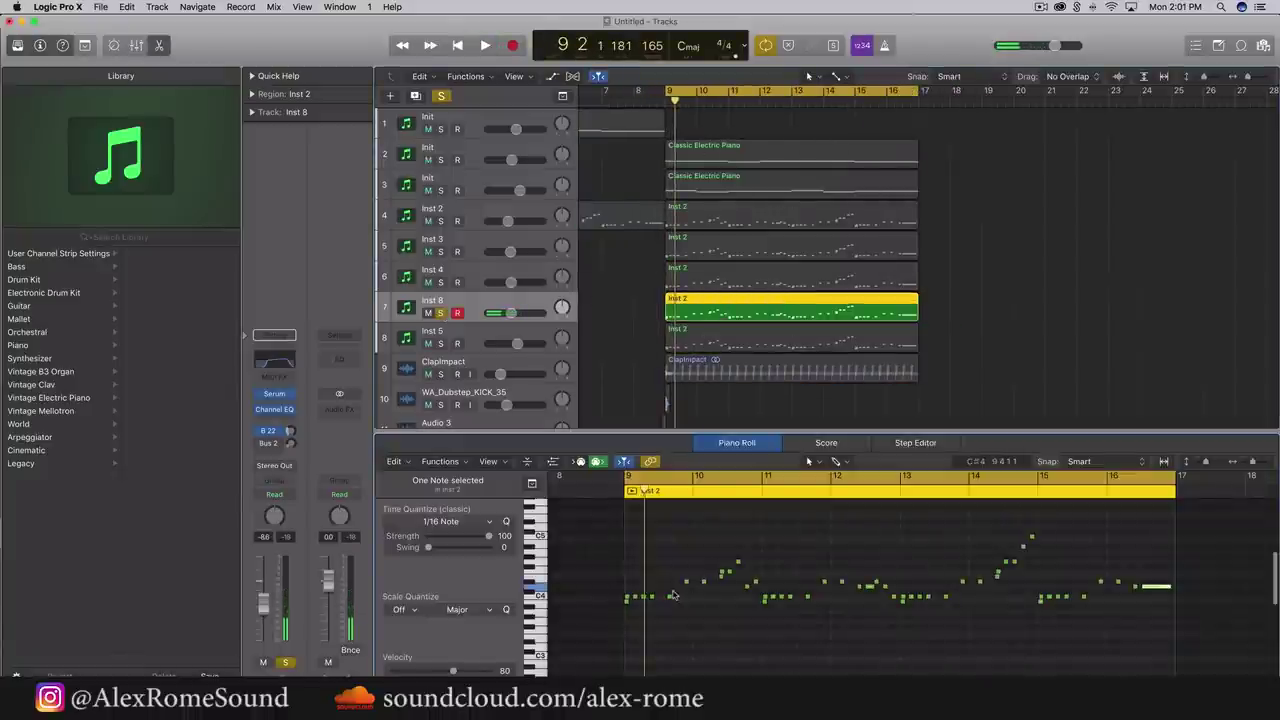
{"action": "left_click_drag", "start_coordinate": [1238, 608], "coordinate": [581, 520]}
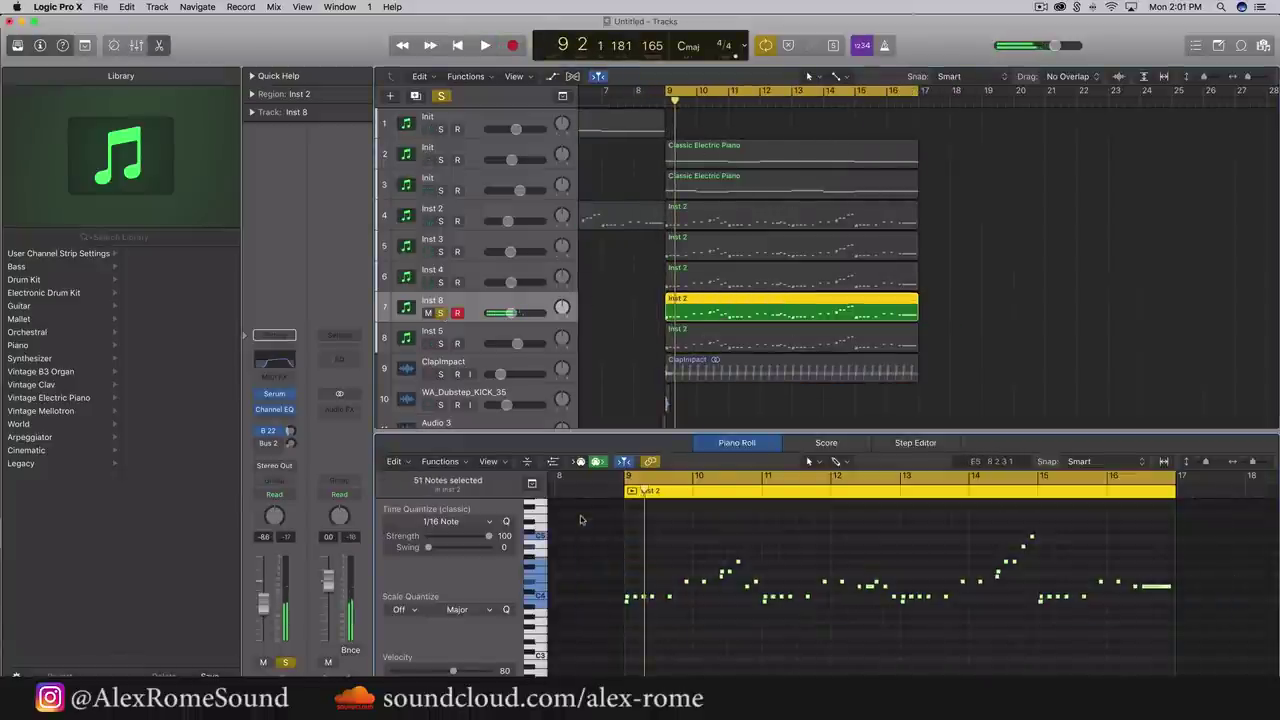
{"action": "key", "text": "Delete"}
Draw a C4 note at the start of bar 9 in the emptied region and shorten it to a sixteenth note
{"action": "key", "text": "super+Right"}
{"action": "key", "text": "super+Right"}
{"action": "key", "text": "super+Right"}
{"action": "key", "text": "super+Right"}
{"action": "key", "text": "super+Right"}
{"action": "scroll", "coordinate": [602, 594], "scroll_direction": "left", "scroll_amount": 2}
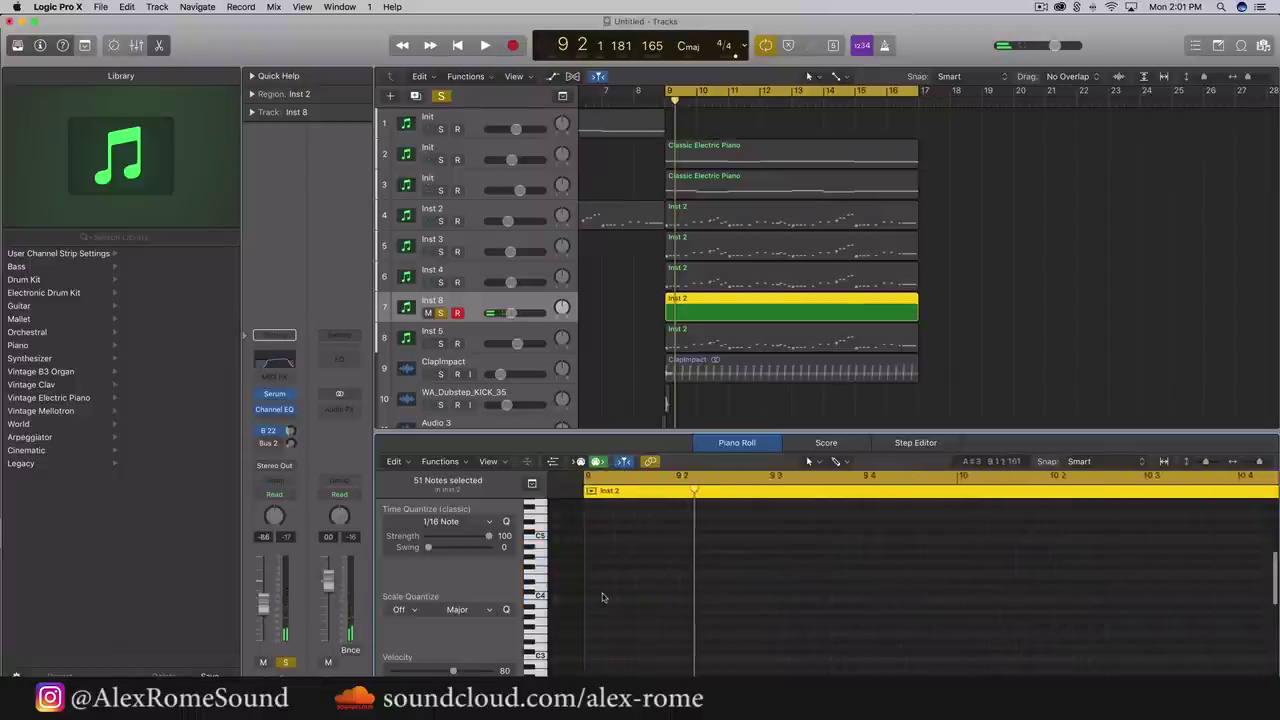
{"action": "left_click", "coordinate": [602, 597]}
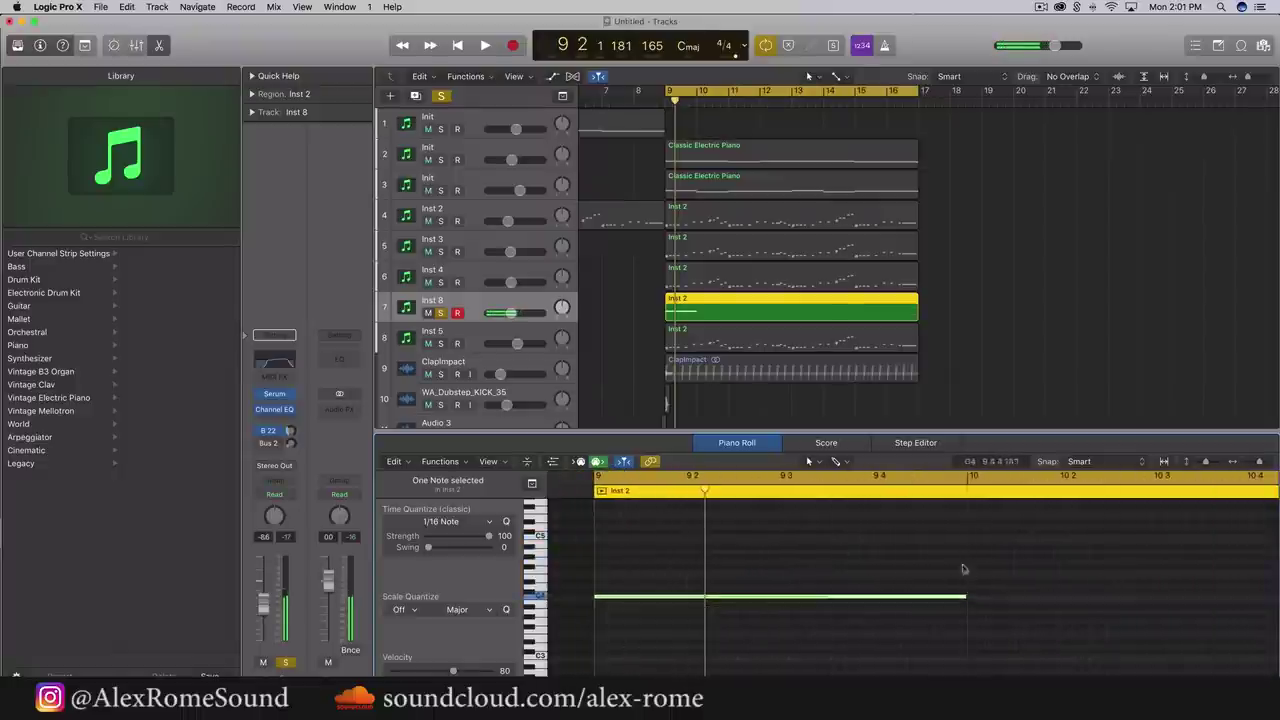
{"action": "left_click_drag", "start_coordinate": [964, 596], "coordinate": [612, 601]}
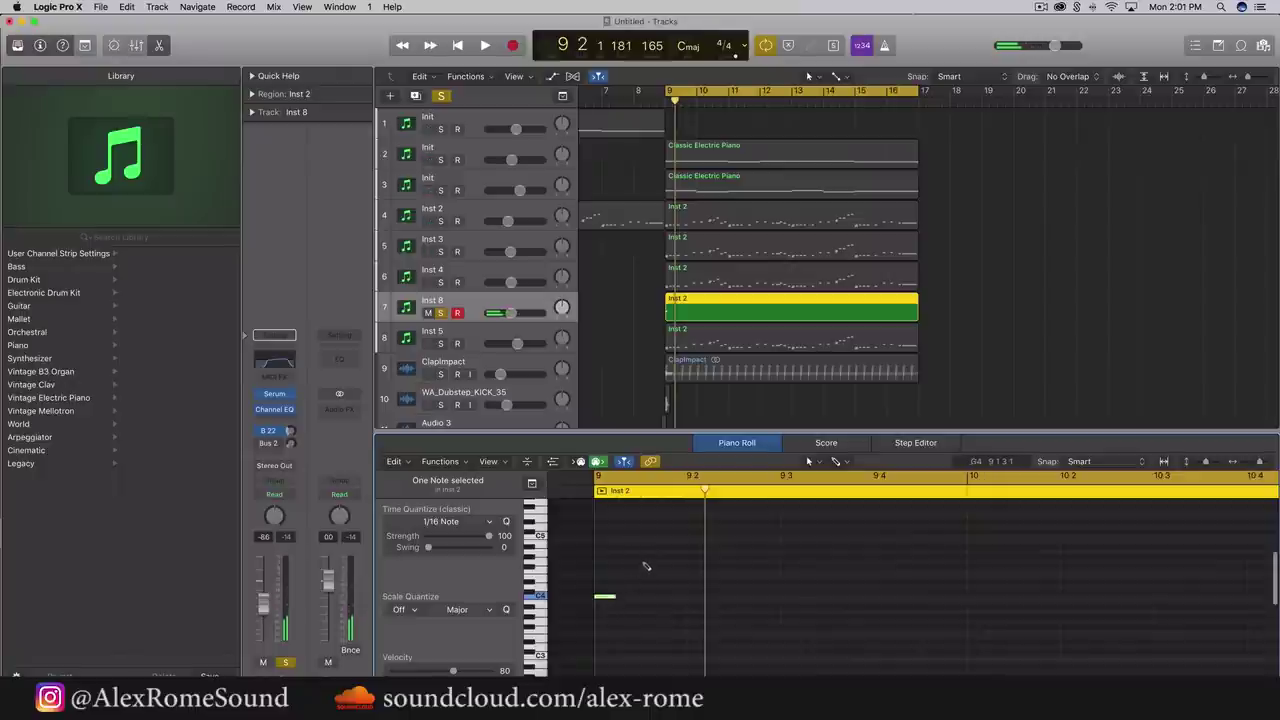
Extend the C4 note into six alternating C4 and G3 sixteenth notes from the start of bar 9 and audition them
{"action": "left_click", "coordinate": [642, 565]}
{"action": "mouse_move", "coordinate": [649, 564]}
{"action": "left_mouse_down"}
{"action": "mouse_move", "coordinate": [646, 530]}
{"action": "mouse_move", "coordinate": [650, 597]}
{"action": "mouse_move", "coordinate": [621, 632]}
{"action": "mouse_move", "coordinate": [622, 618]}
{"action": "mouse_move", "coordinate": [636, 625]}
{"action": "mouse_move", "coordinate": [599, 582]}
{"action": "mouse_move", "coordinate": [686, 602]}
{"action": "left_mouse_up"}
{"action": "key", "text": "space"}
{"action": "key", "text": "space"}
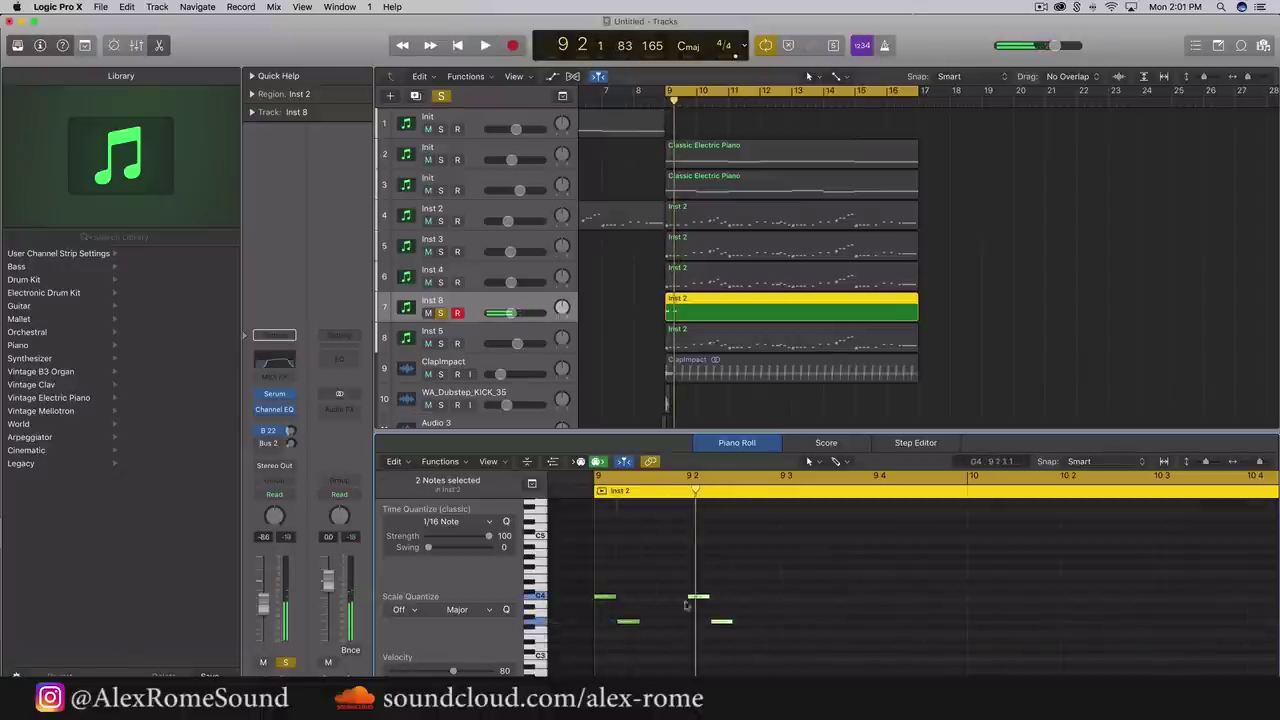
{"action": "left_click", "coordinate": [650, 598]}
{"action": "key", "text": "space"}
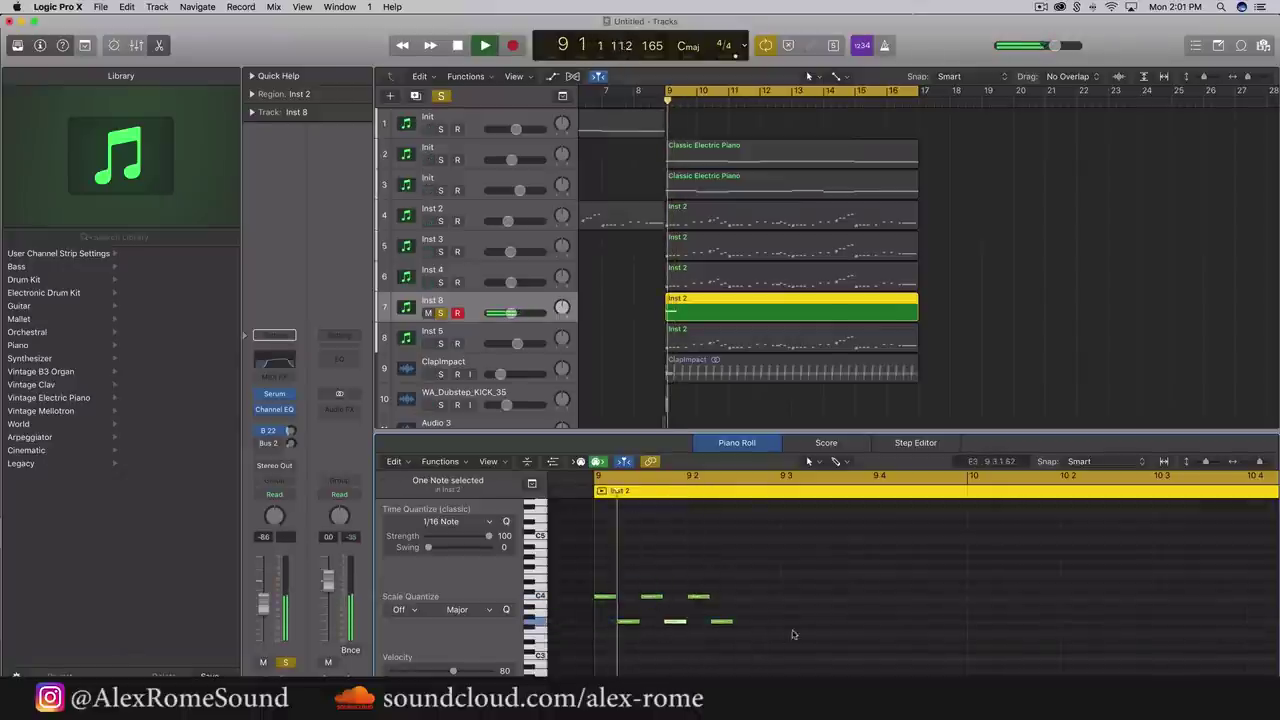
{"action": "key", "text": "space"}
Complete beat 2 of bar 9 with another C4 and G3 sixteenth pair, removing the extra pair on beat 3
{"action": "left_click_drag", "start_coordinate": [766, 628], "coordinate": [691, 577]}
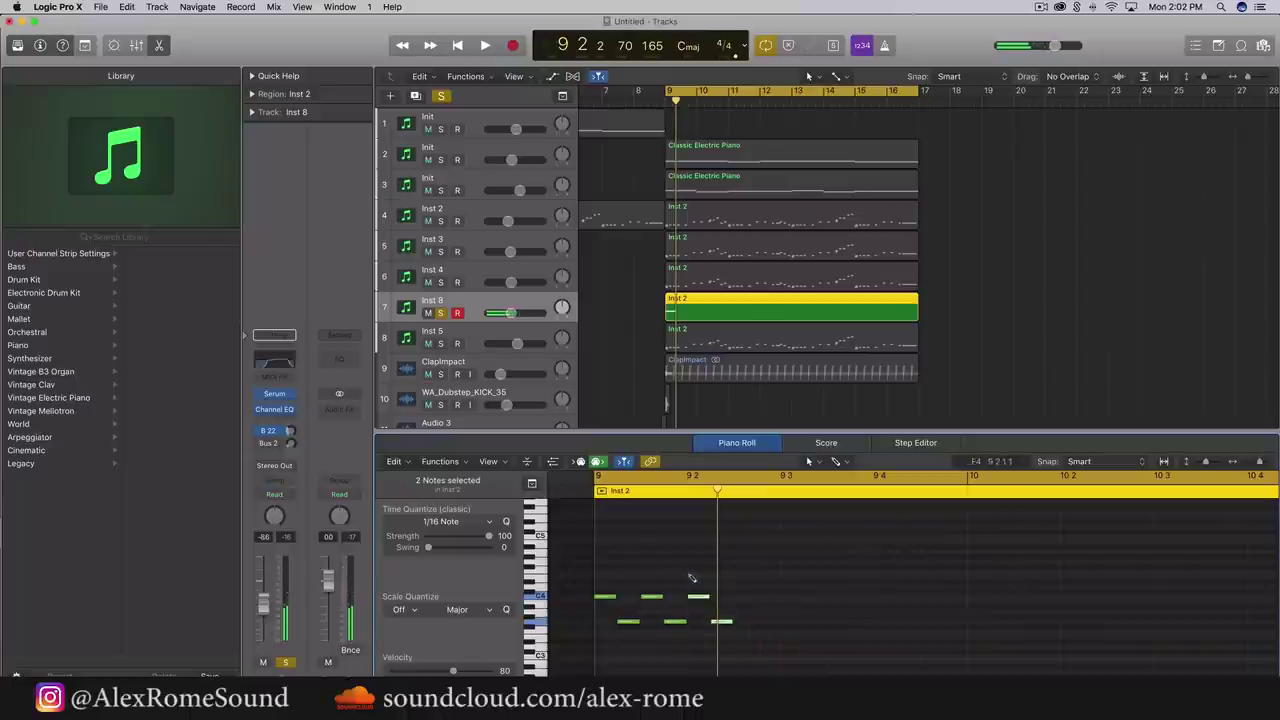
{"action": "left_click", "coordinate": [752, 603]}
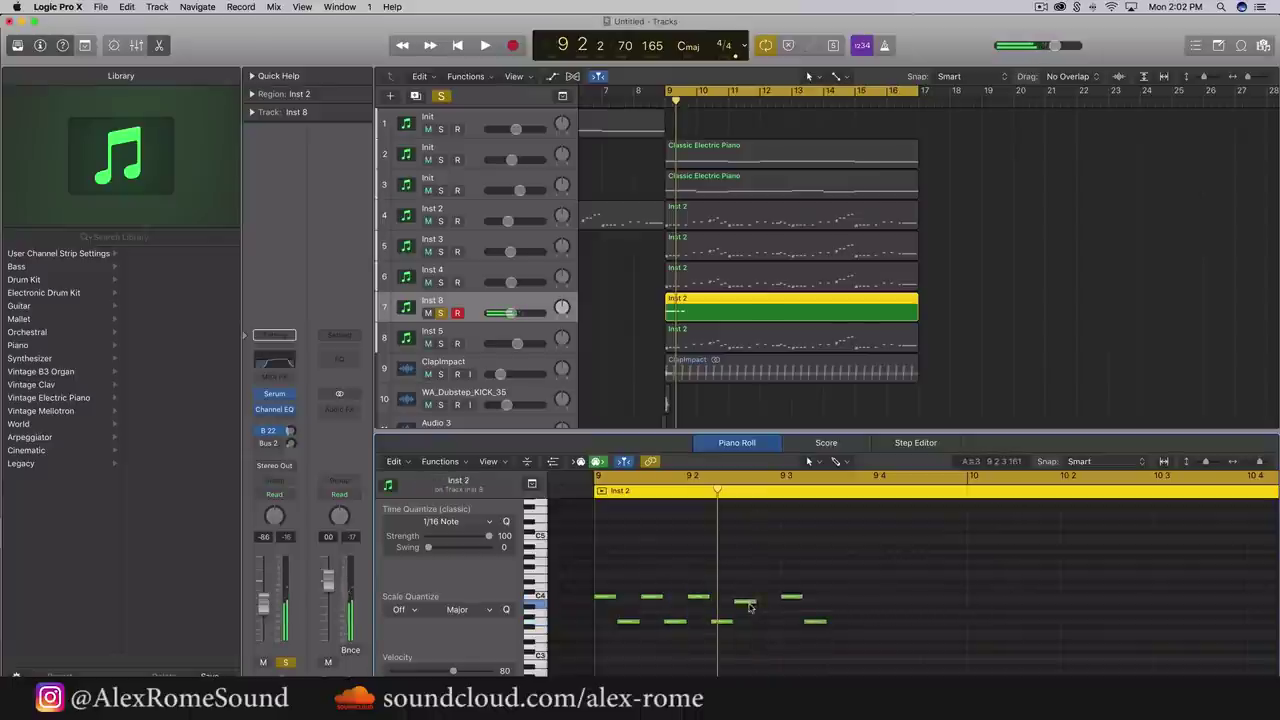
{"action": "left_click", "coordinate": [749, 603]}
{"action": "left_click_drag", "start_coordinate": [748, 602], "coordinate": [748, 597]}
{"action": "left_click", "coordinate": [762, 621]}
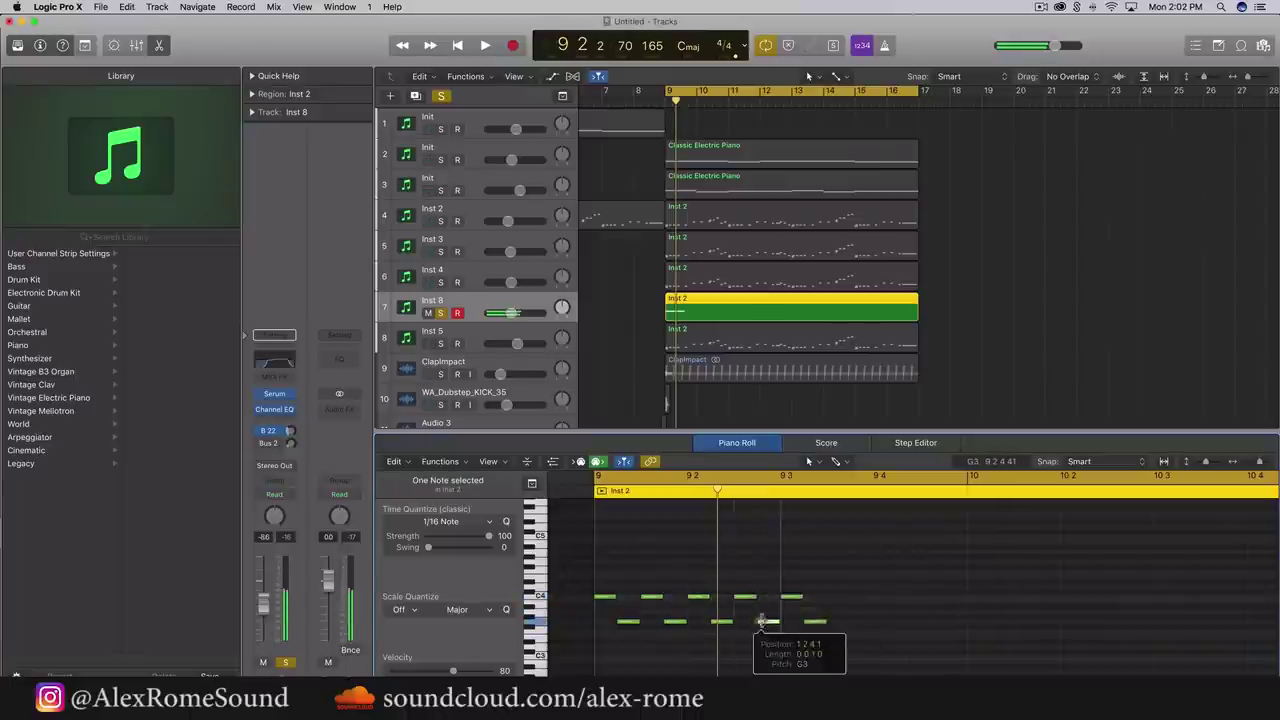
{"action": "left_click", "coordinate": [794, 597], "text": "shift"}
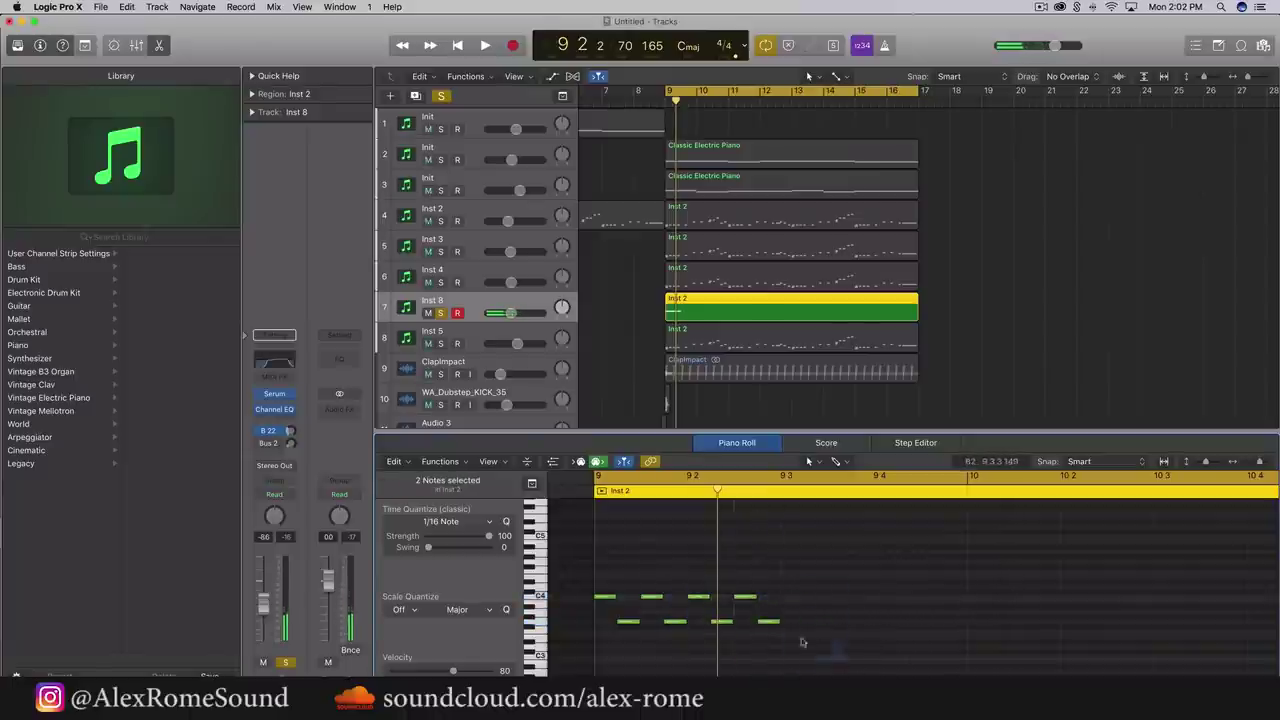
Repeat the eight-note pattern three times to fill two bars and loop the two-bar region up to bar 17
{"action": "left_click_drag", "start_coordinate": [801, 642], "coordinate": [579, 572]}
{"action": "key", "text": "super+r"}
{"action": "key", "text": "super+r"}
{"action": "key", "text": "super+r"}
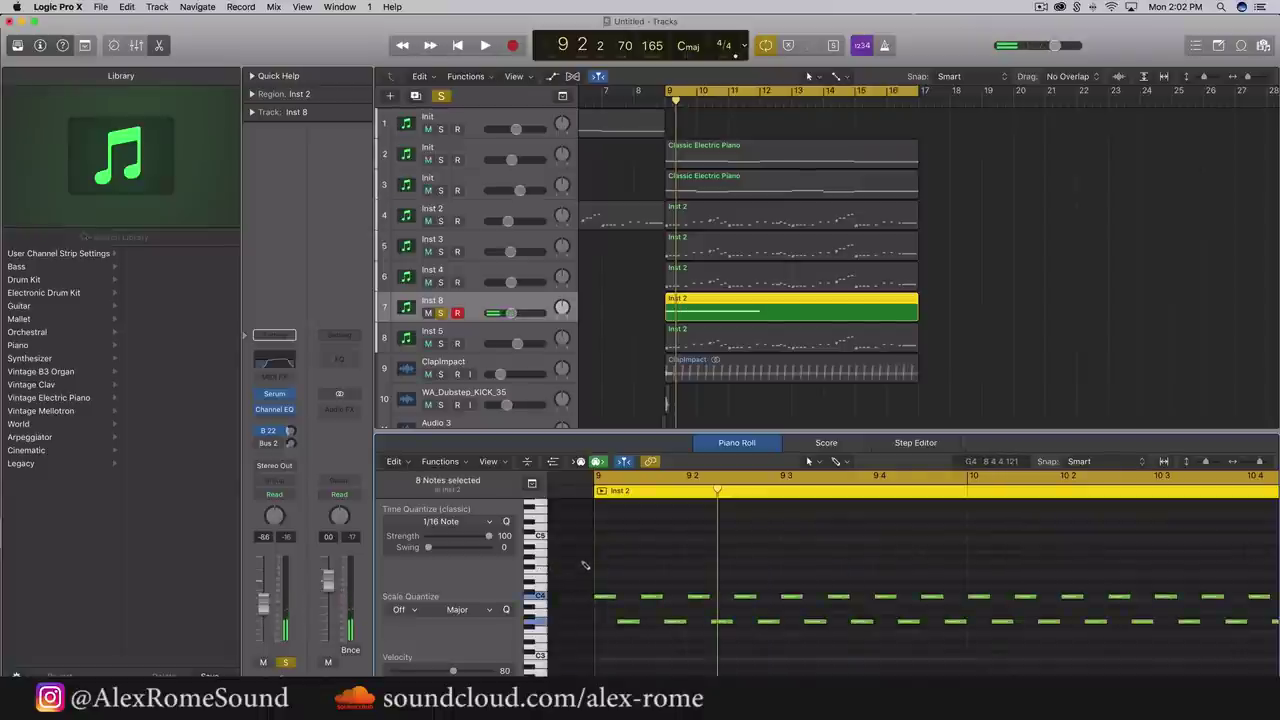
{"action": "mouse_move", "coordinate": [917, 316]}
{"action": "left_mouse_down"}
{"action": "mouse_move", "coordinate": [730, 312]}
{"action": "mouse_move", "coordinate": [917, 312]}
{"action": "left_mouse_up"}
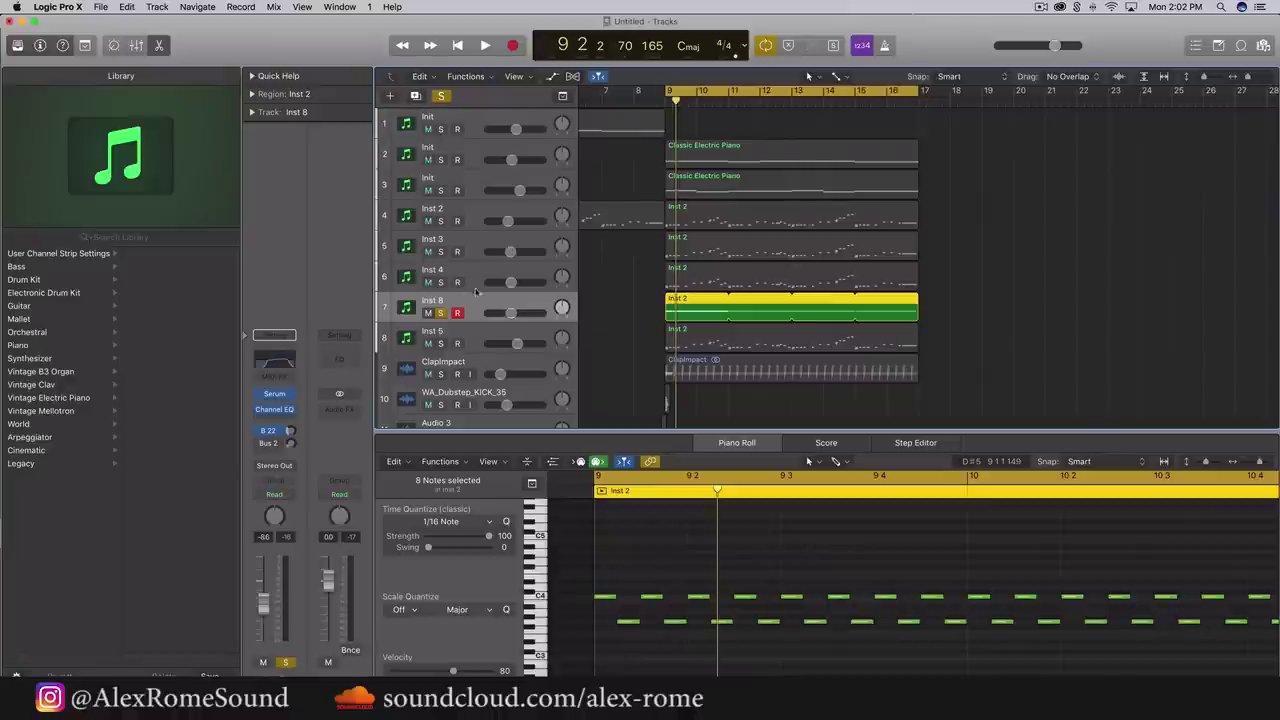
Bypass the Inst 8 track's Bus 22 send and turn on the reverb in its Serum effects, auditioning the pattern
{"action": "left_click", "coordinate": [272, 430]}
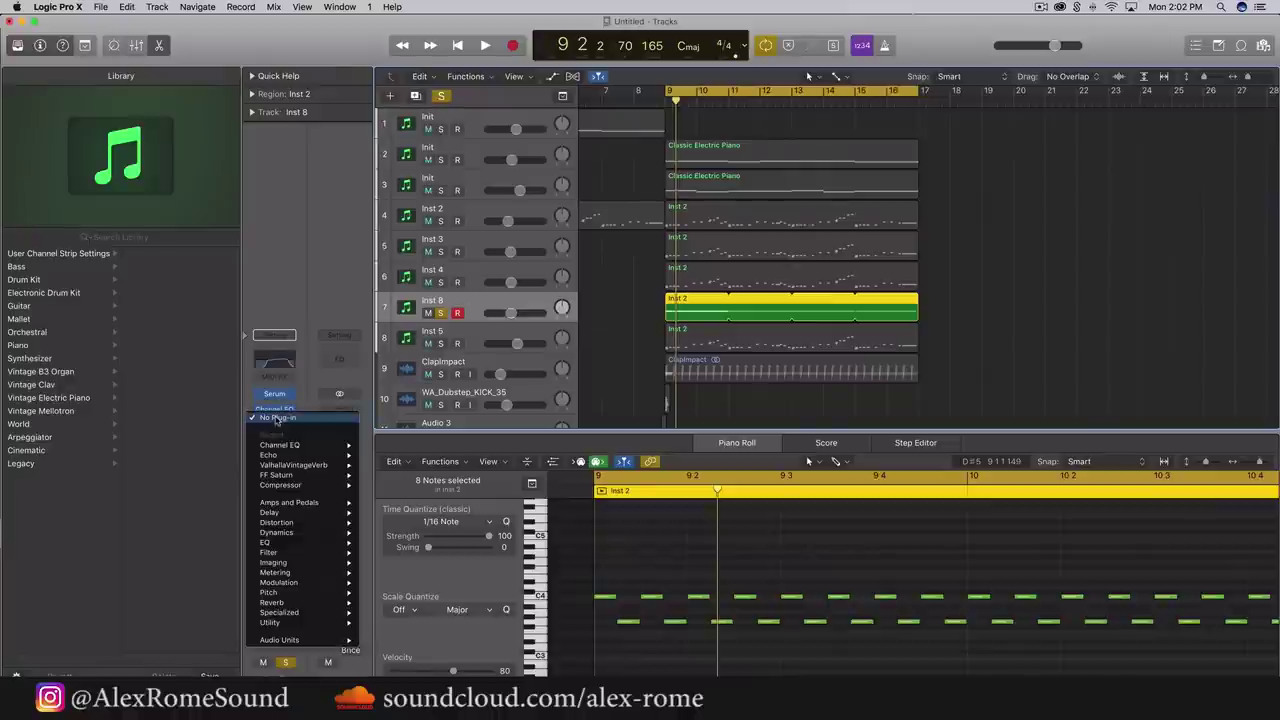
{"action": "left_click", "coordinate": [345, 302]}
{"action": "key", "text": "v"}
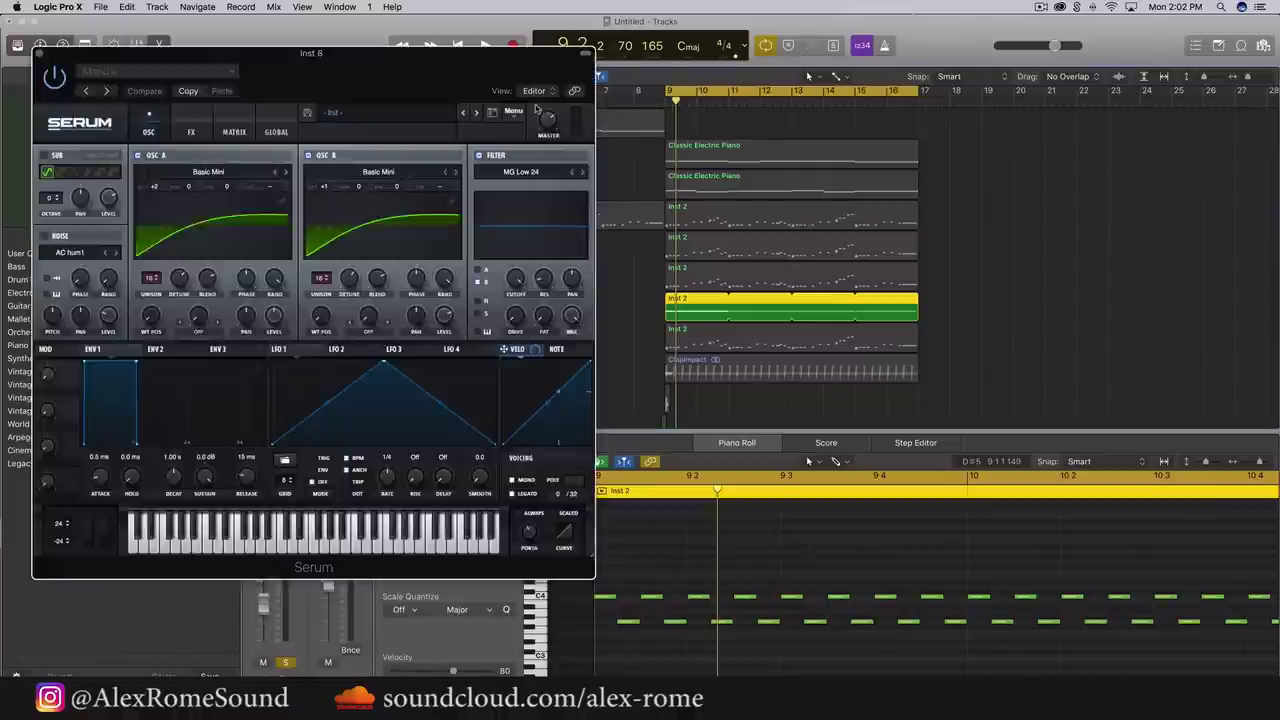
{"action": "left_click", "coordinate": [189, 131]}
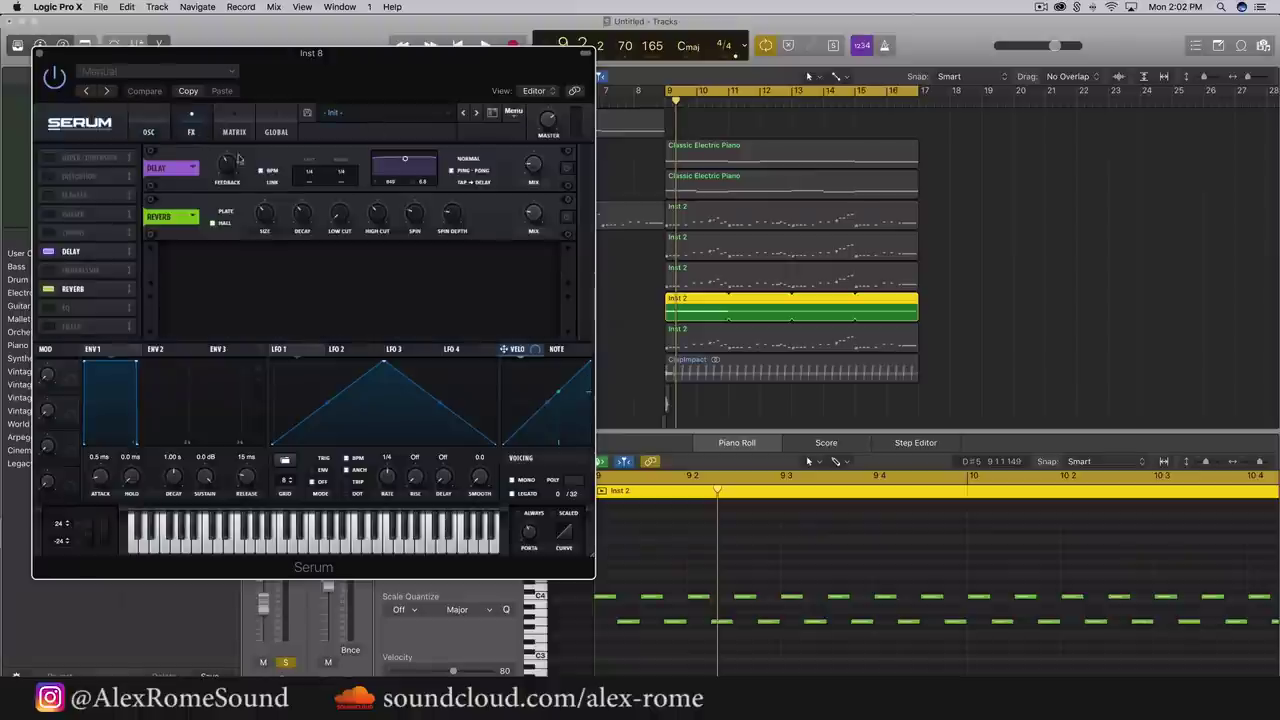
{"action": "key", "text": "space"}
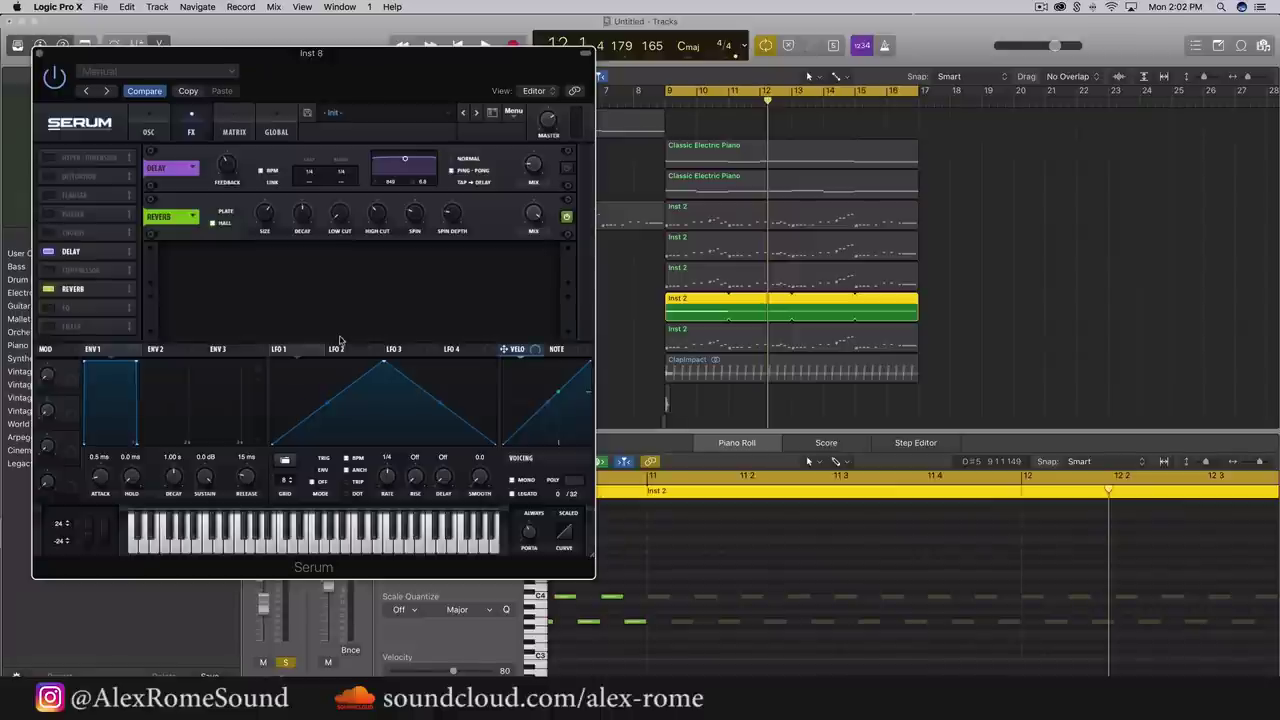
{"action": "key", "text": "space"}
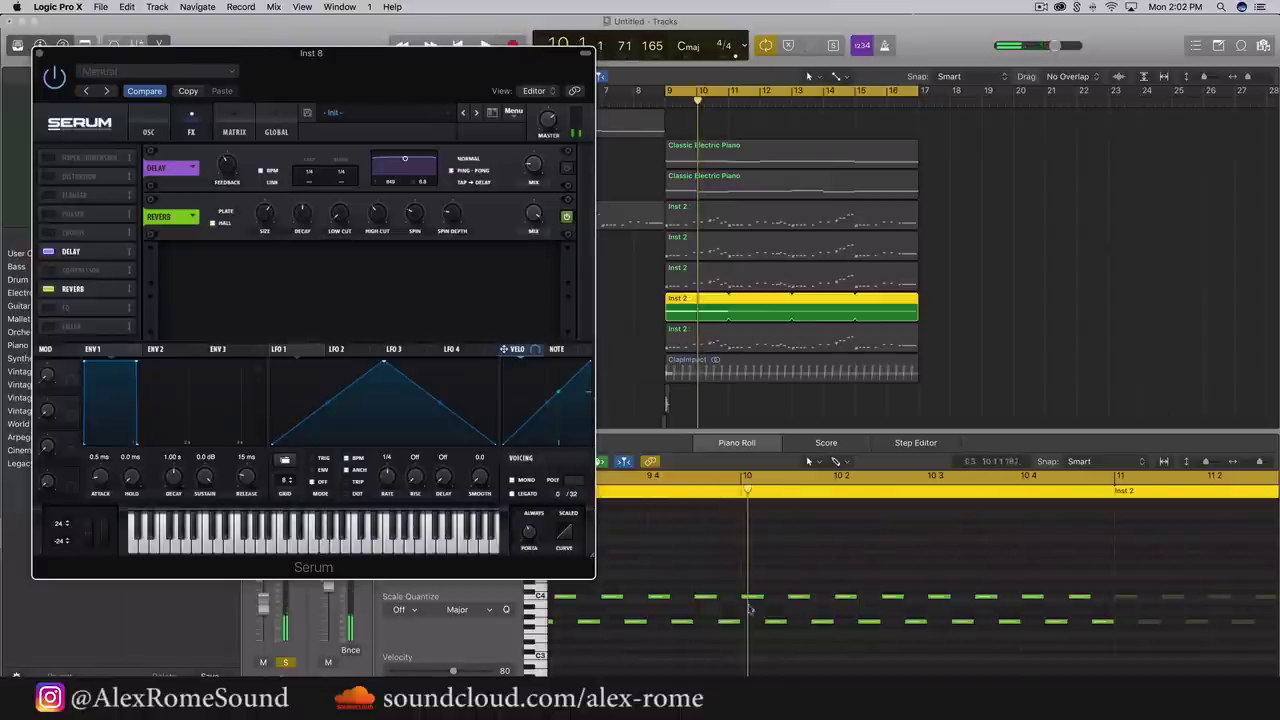
Close Serum, unsolo the Inst 8 track and lower its volume to -11.8 dB while the full mix plays
{"action": "left_click", "coordinate": [38, 52]}
{"action": "left_click", "coordinate": [441, 313]}
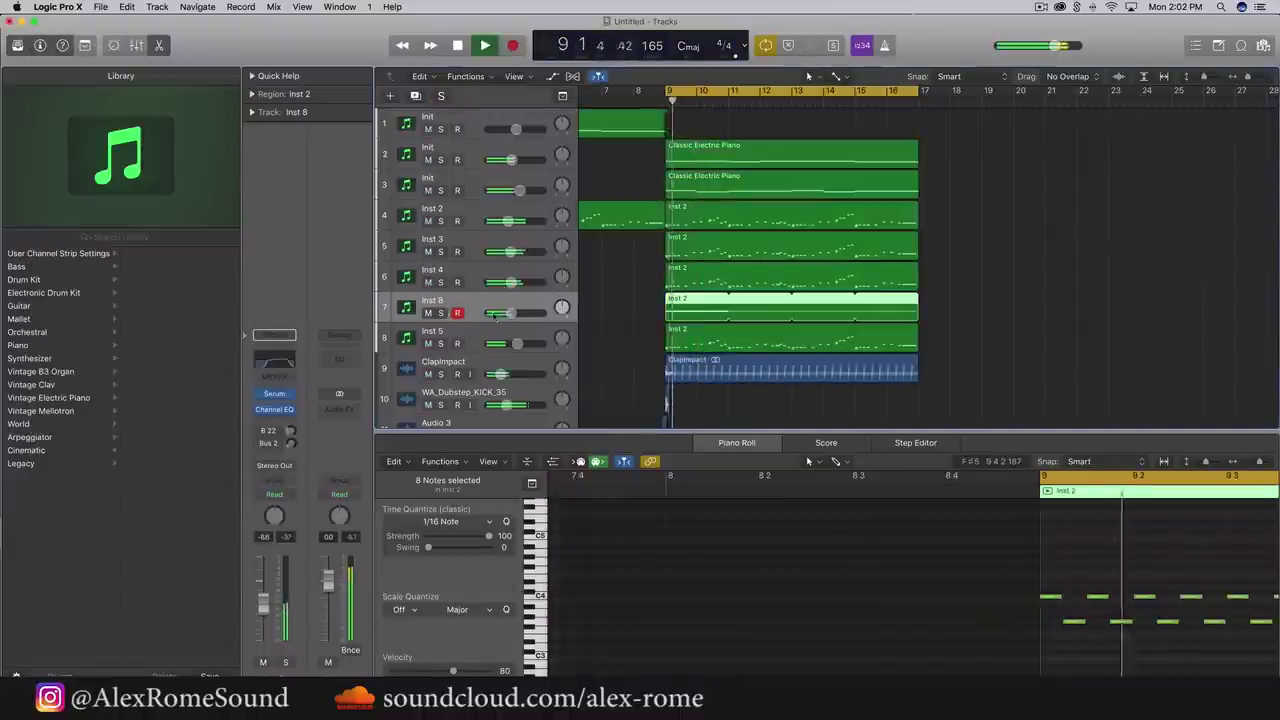
{"action": "mouse_move", "coordinate": [512, 316]}
{"action": "left_click_drag", "start_coordinate": [511, 313], "coordinate": [509, 313]}
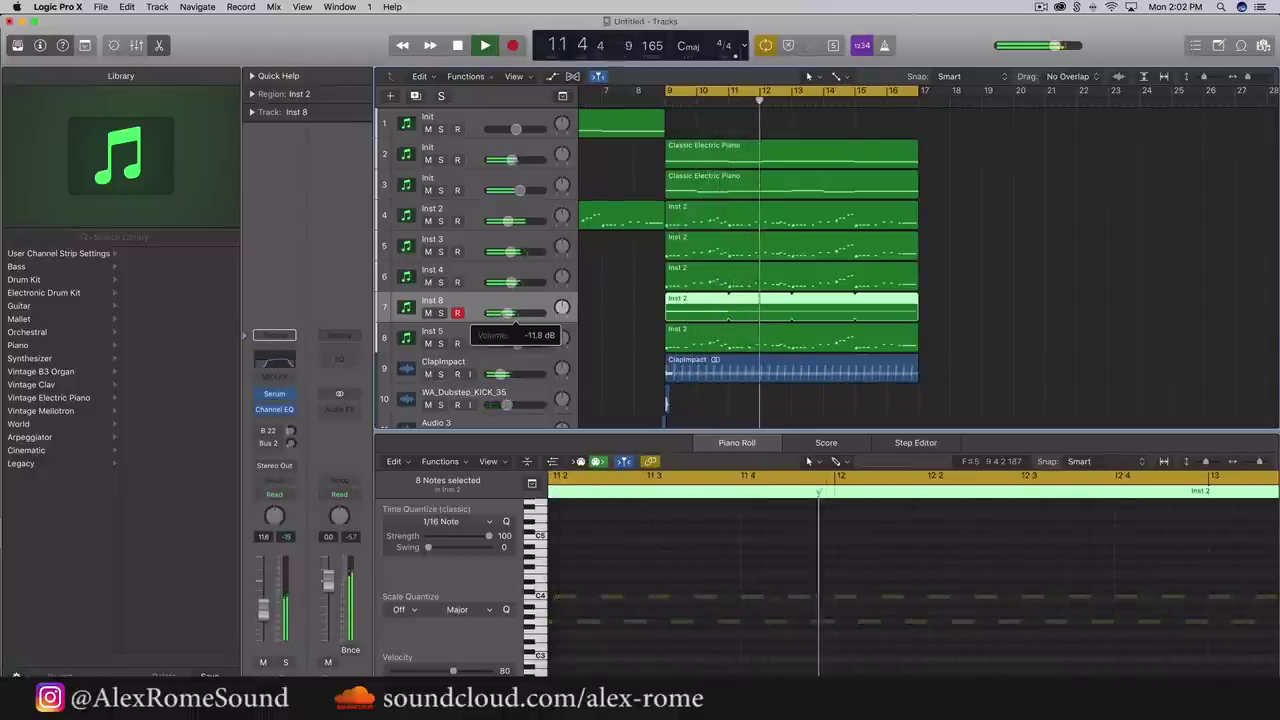
Insert the Waves PuigChild 670 (s) compressor on the Stereo Out channel, restart playback and close the plug-in window
{"action": "scroll", "coordinate": [512, 316], "scroll_direction": "down", "scroll_amount": 2}
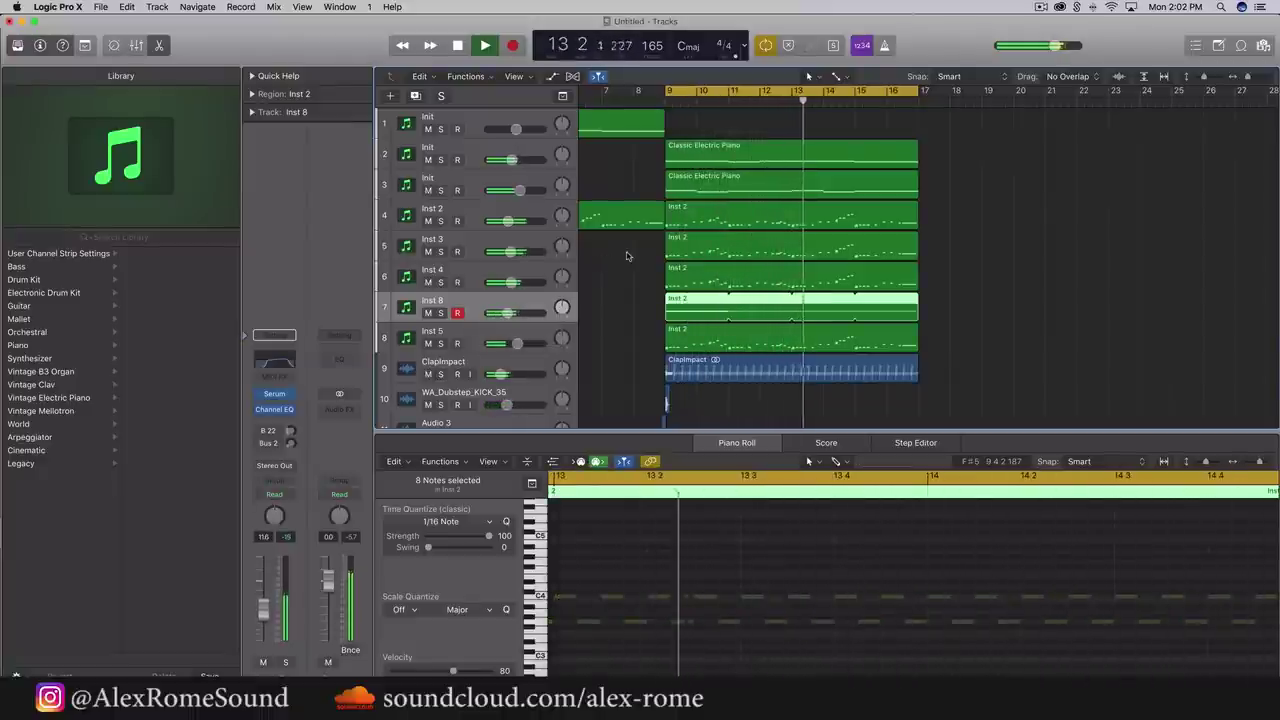
{"action": "scroll", "coordinate": [638, 274], "scroll_direction": "left", "scroll_amount": 3}
{"action": "scroll", "coordinate": [636, 274], "scroll_direction": "down", "scroll_amount": 3}
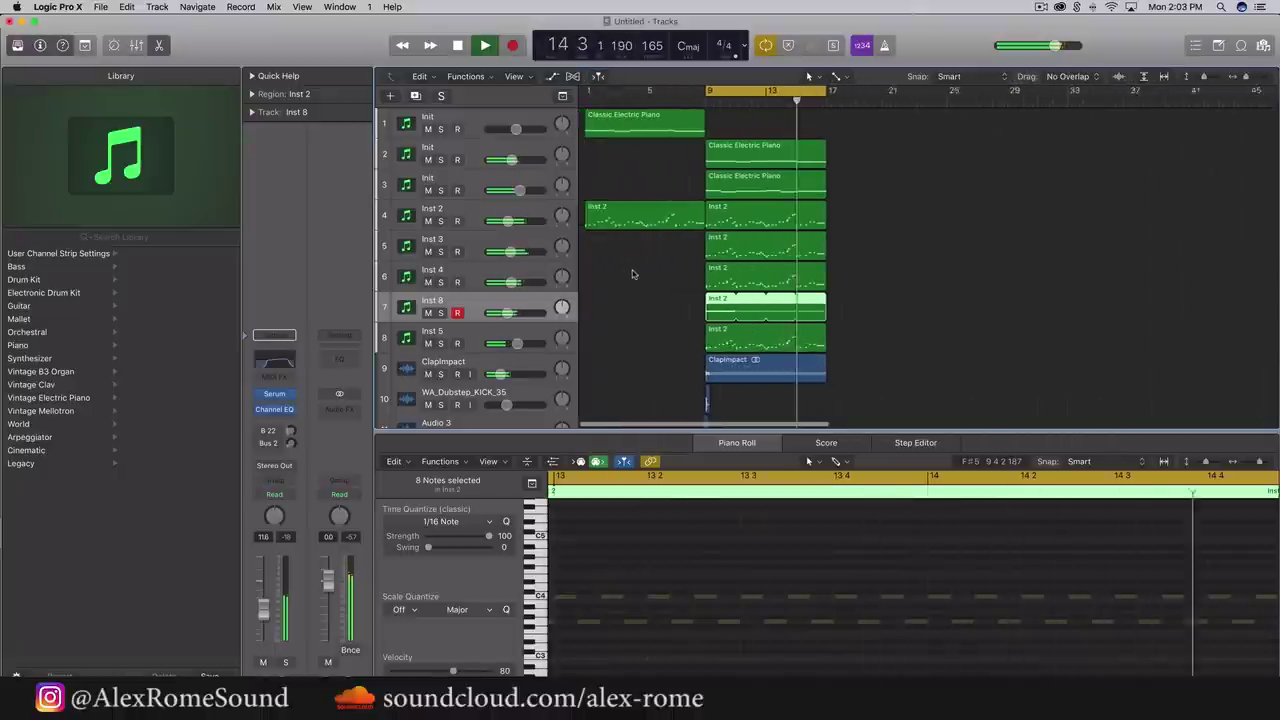
{"action": "scroll", "coordinate": [633, 274], "scroll_direction": "left", "scroll_amount": 1}
{"action": "scroll", "coordinate": [668, 265], "scroll_direction": "down", "scroll_amount": 1}
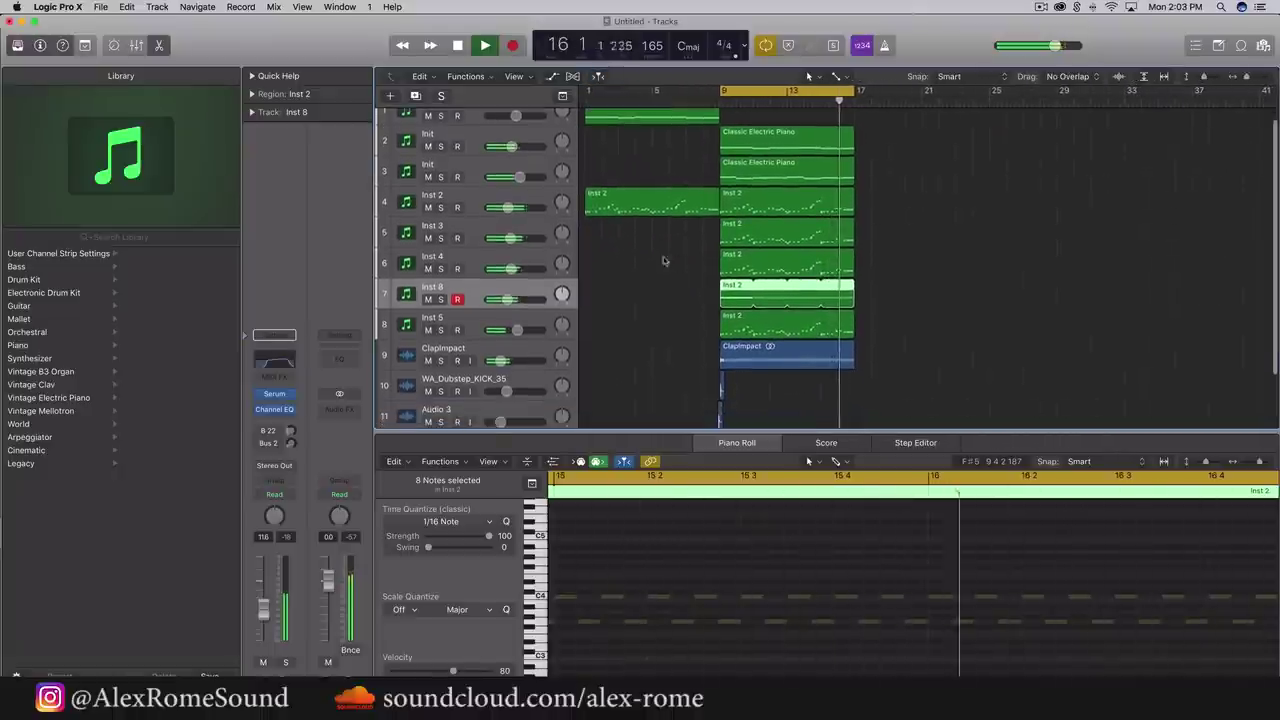
{"action": "left_click", "coordinate": [341, 409]}
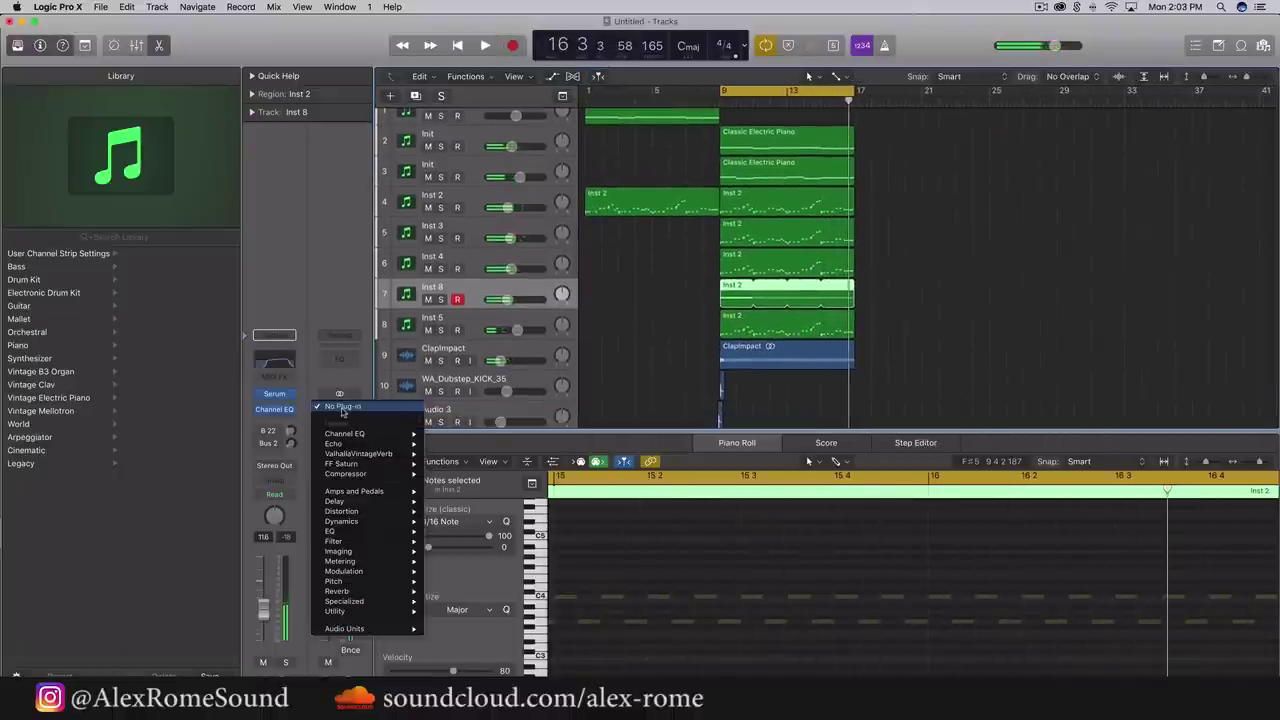
{"action": "mouse_move", "coordinate": [344, 628]}
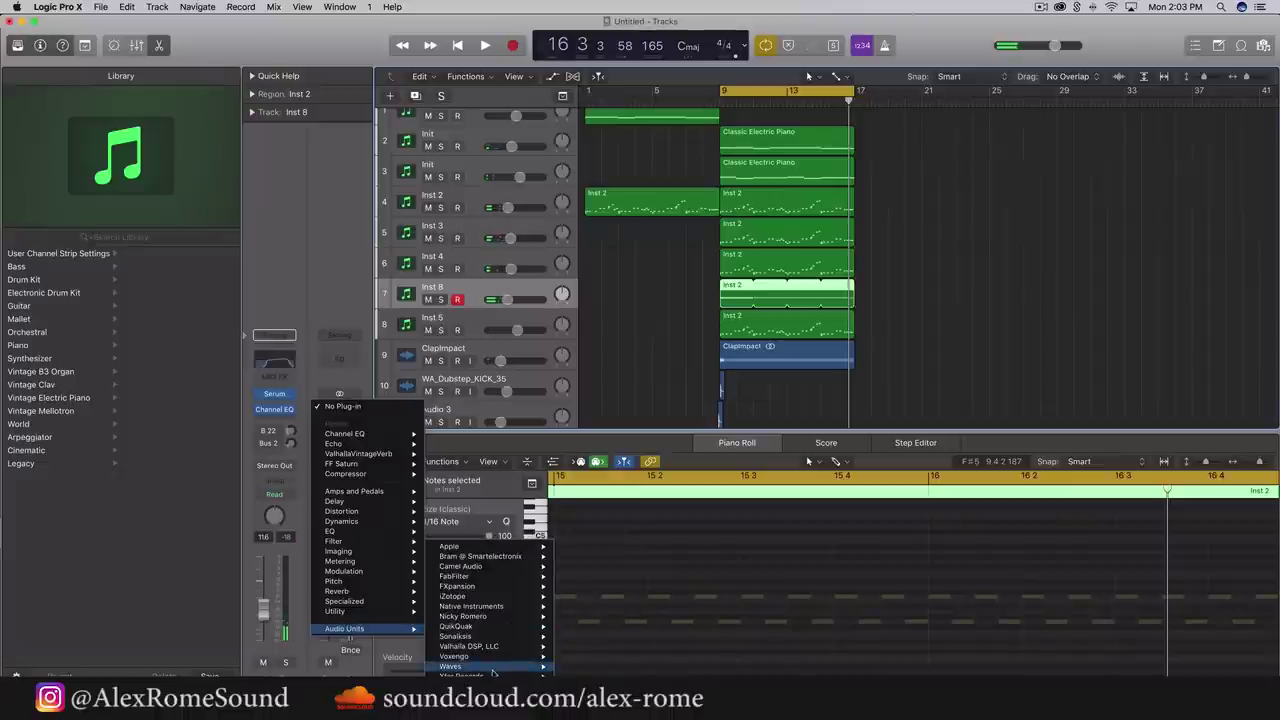
{"action": "mouse_move", "coordinate": [470, 674]}
{"action": "mouse_move", "coordinate": [498, 658]}
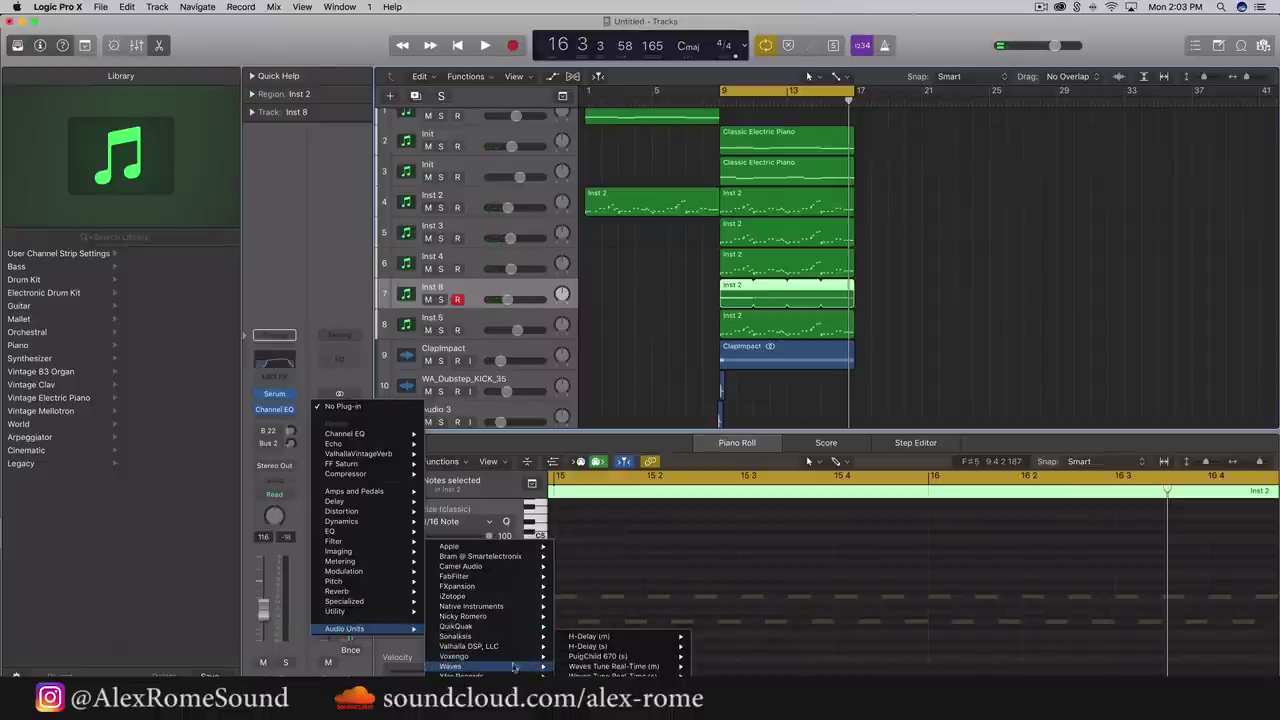
{"action": "mouse_move", "coordinate": [624, 657]}
{"action": "left_click", "coordinate": [718, 657]}
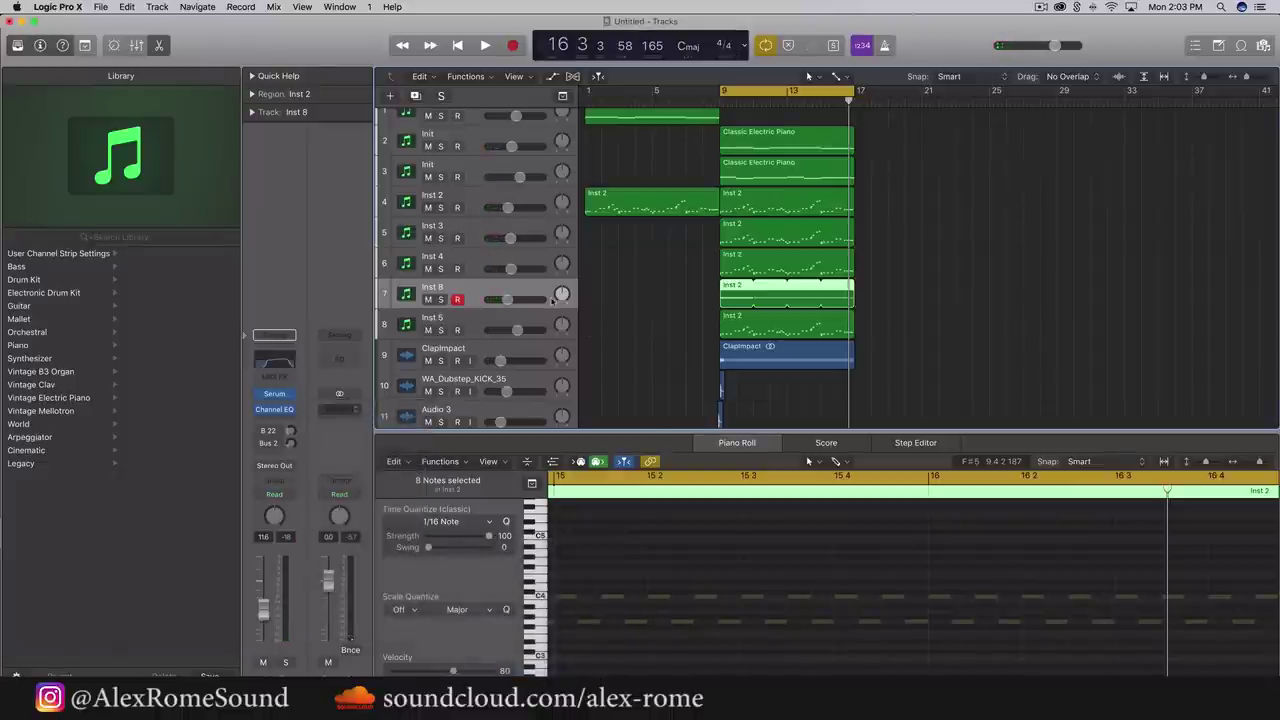
{"action": "key", "text": "space"}
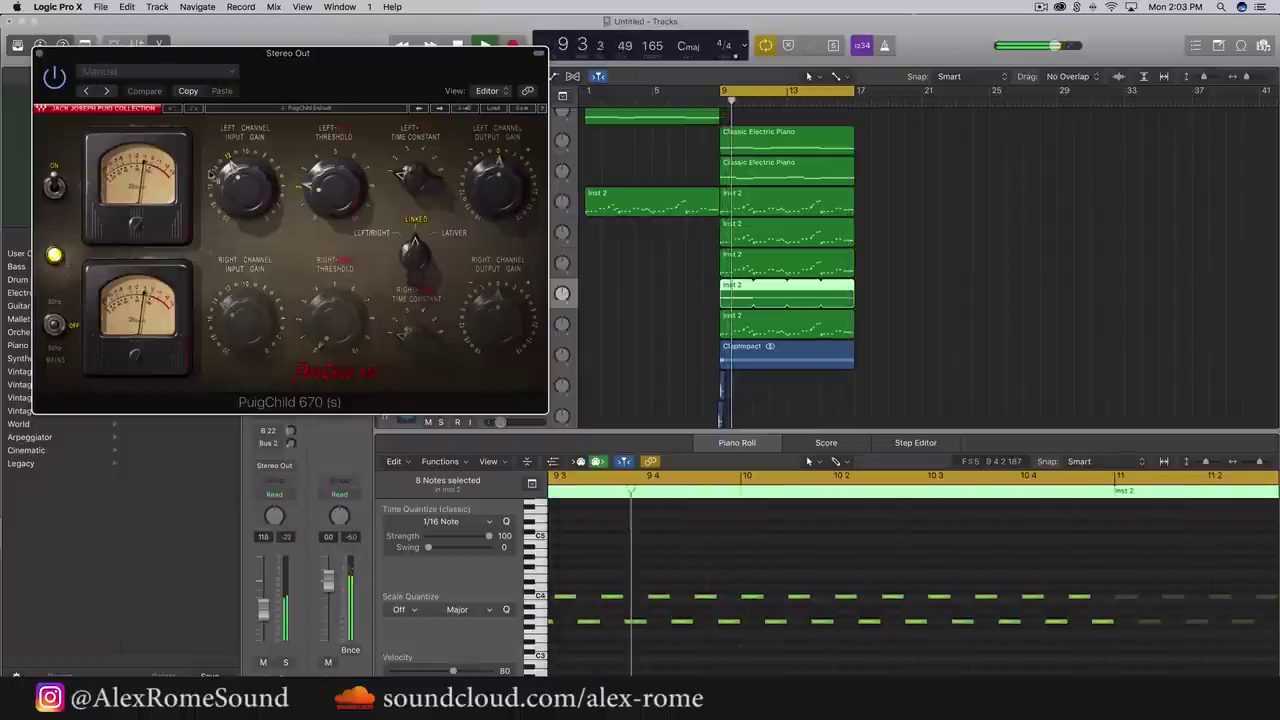
{"action": "left_click", "coordinate": [39, 50]}
{"action": "left_click", "coordinate": [343, 414]}
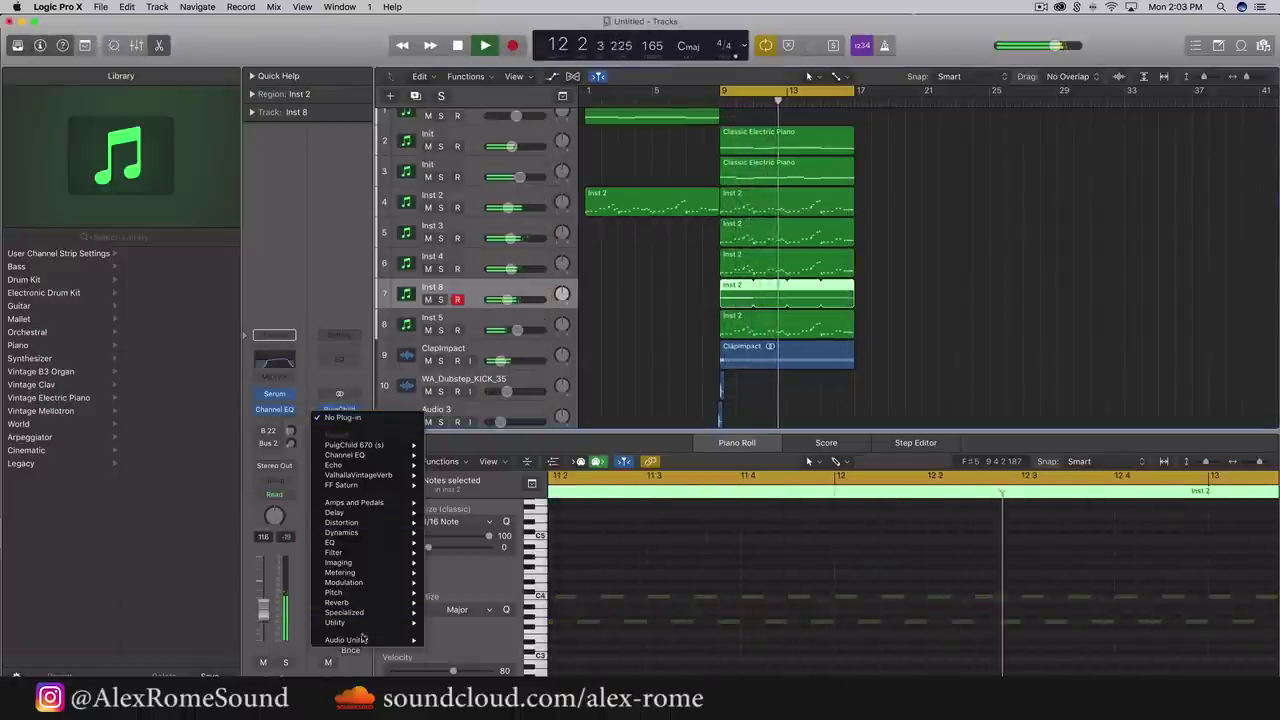
{"action": "mouse_move", "coordinate": [370, 640]}
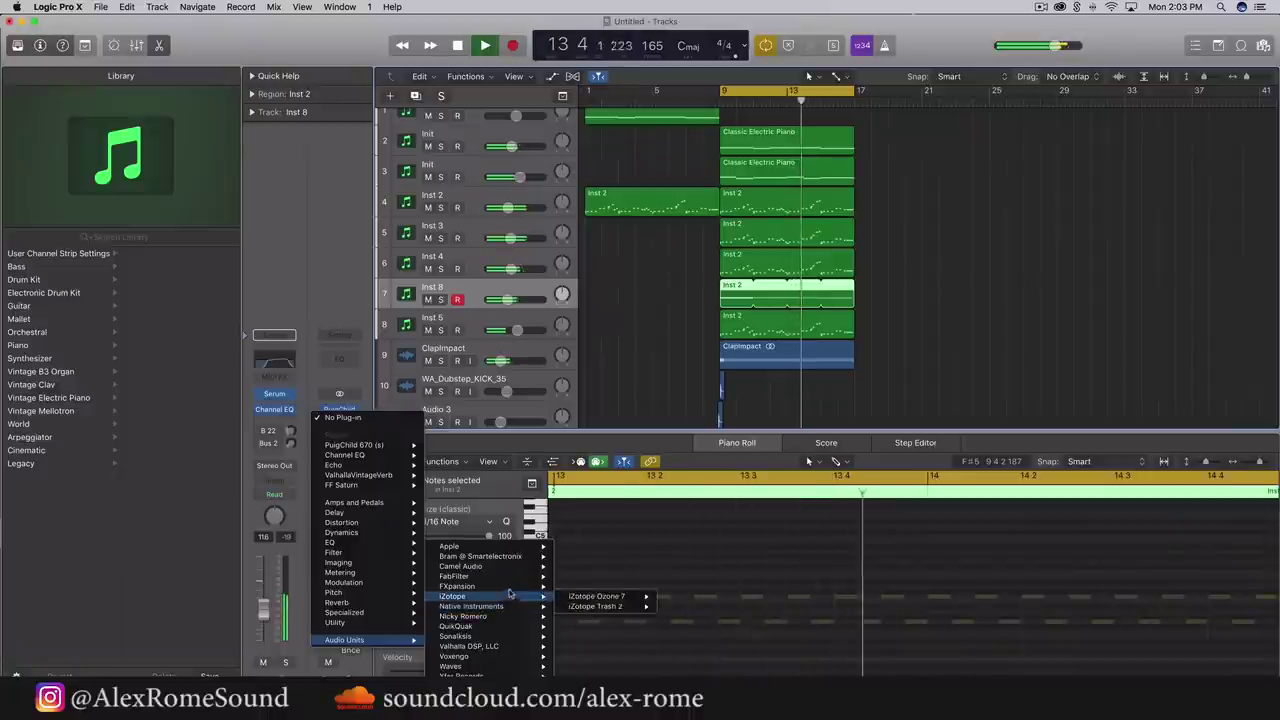
{"action": "mouse_move", "coordinate": [556, 580]}
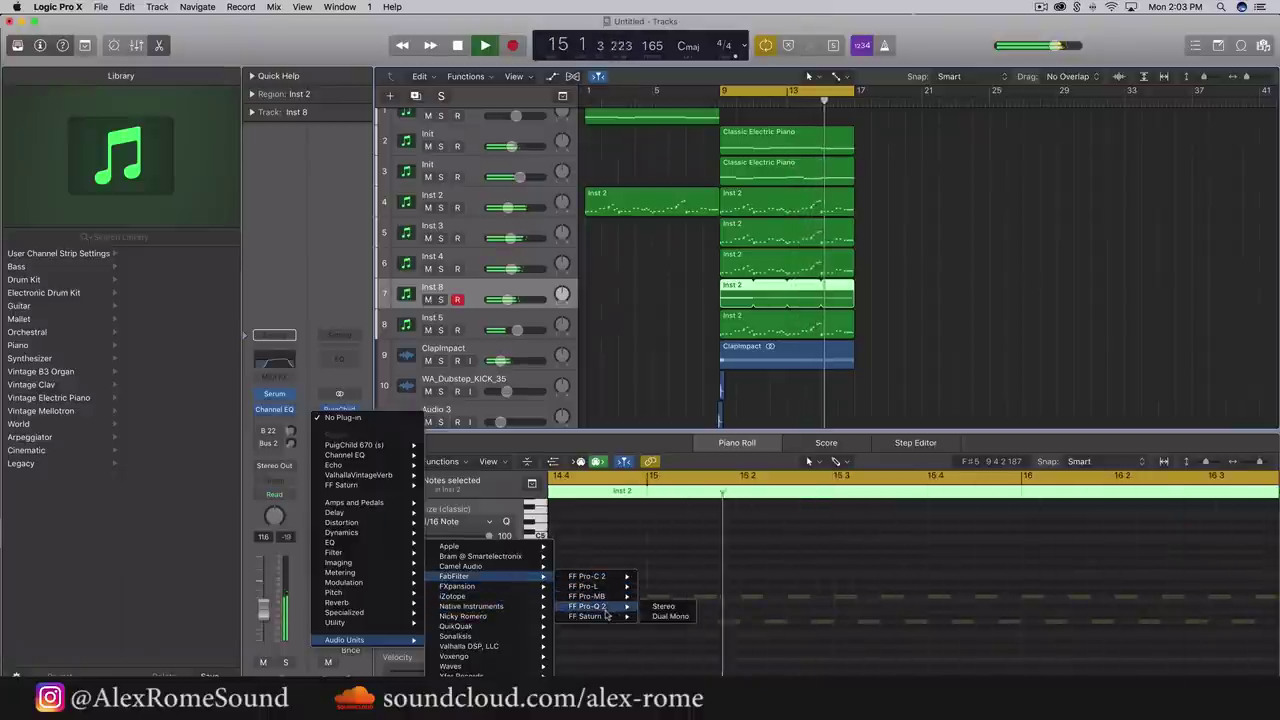
{"action": "left_click", "coordinate": [911, 386]}
Stop playback and extend the cycle range back to bar 1 so it covers bars 1 to 17
{"action": "scroll", "coordinate": [926, 336], "scroll_direction": "up", "scroll_amount": 1}
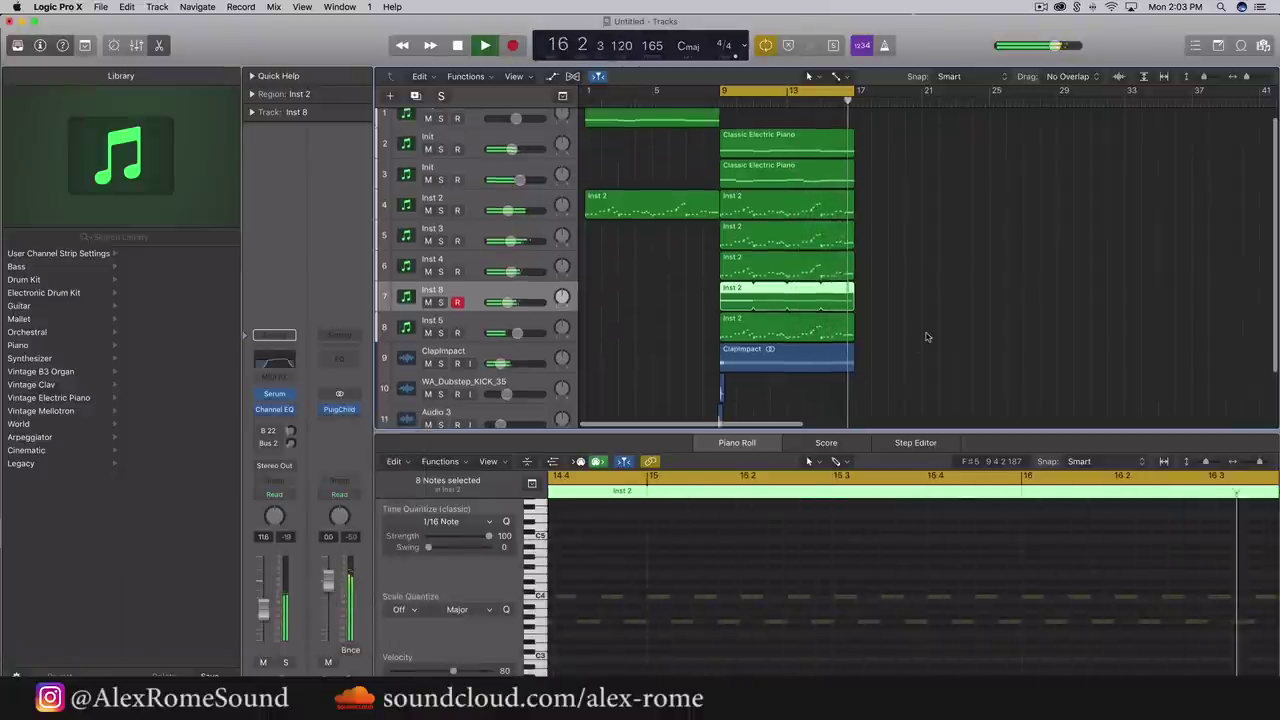
{"action": "key", "text": "space"}
{"action": "left_click_drag", "start_coordinate": [722, 90], "coordinate": [588, 90]}
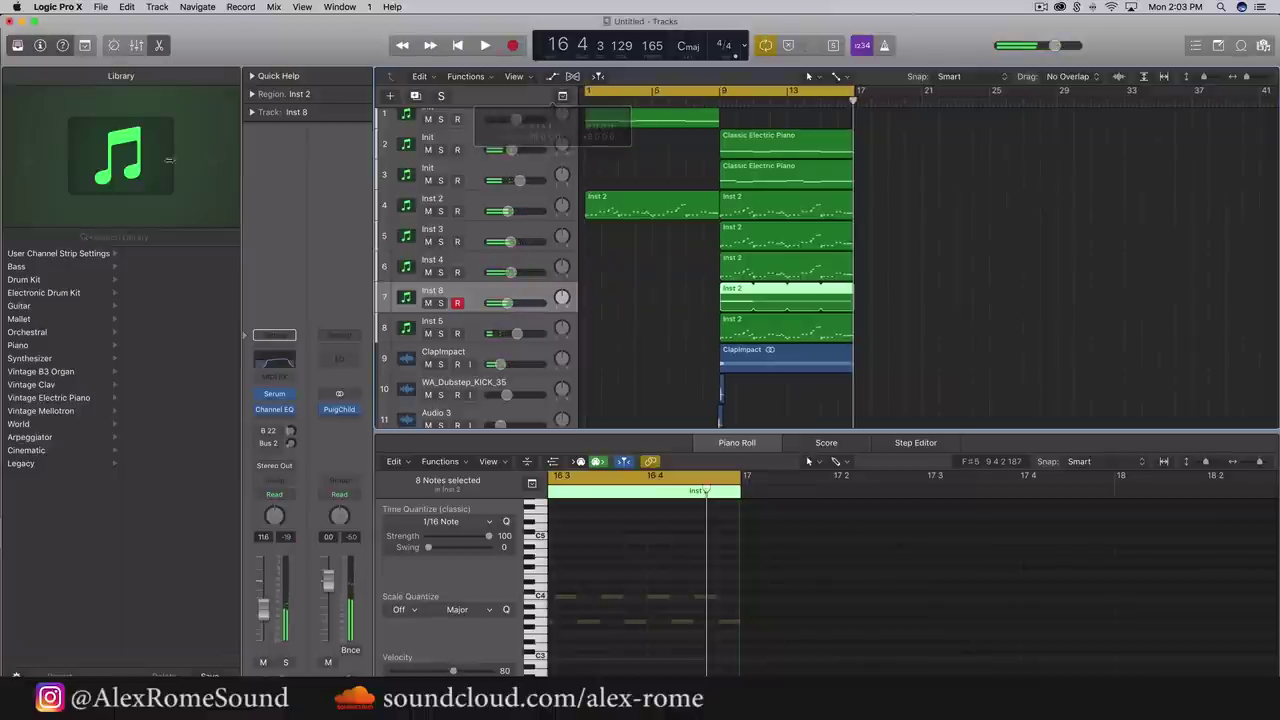
{"action": "left_click", "coordinate": [910, 270]}
{"action": "left_click", "coordinate": [728, 326]}
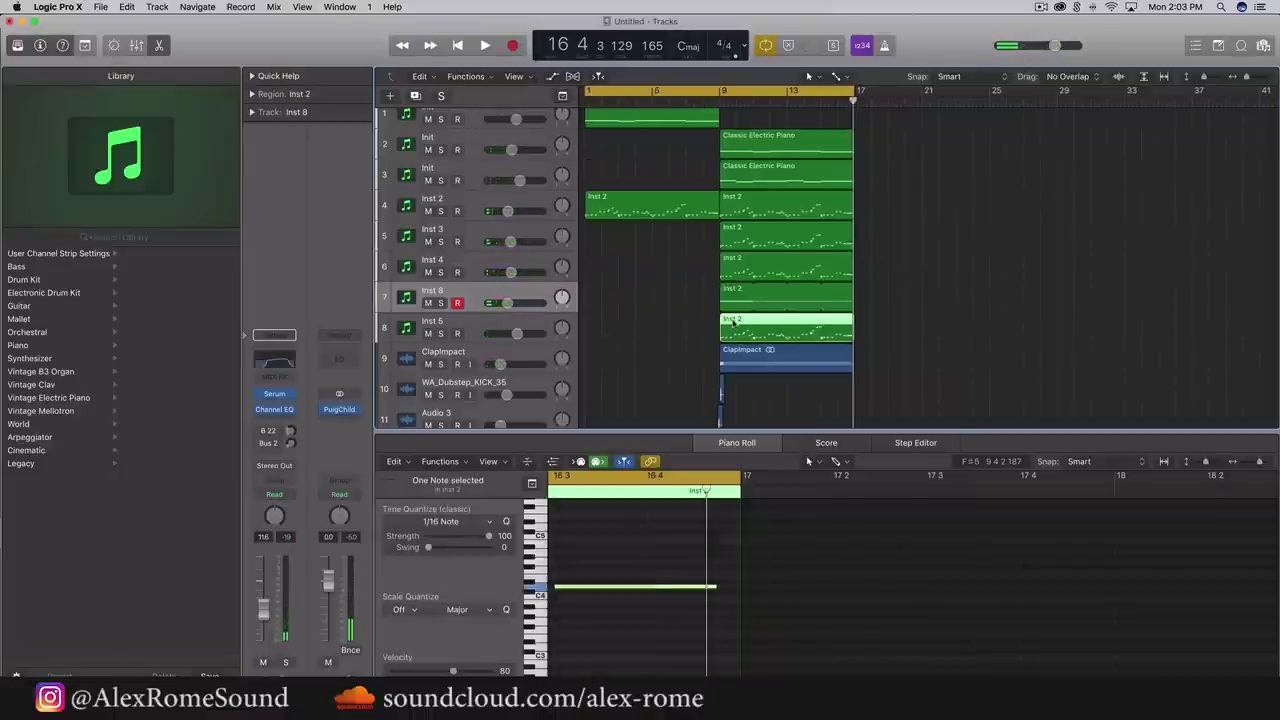
{"action": "left_click", "coordinate": [679, 330]}
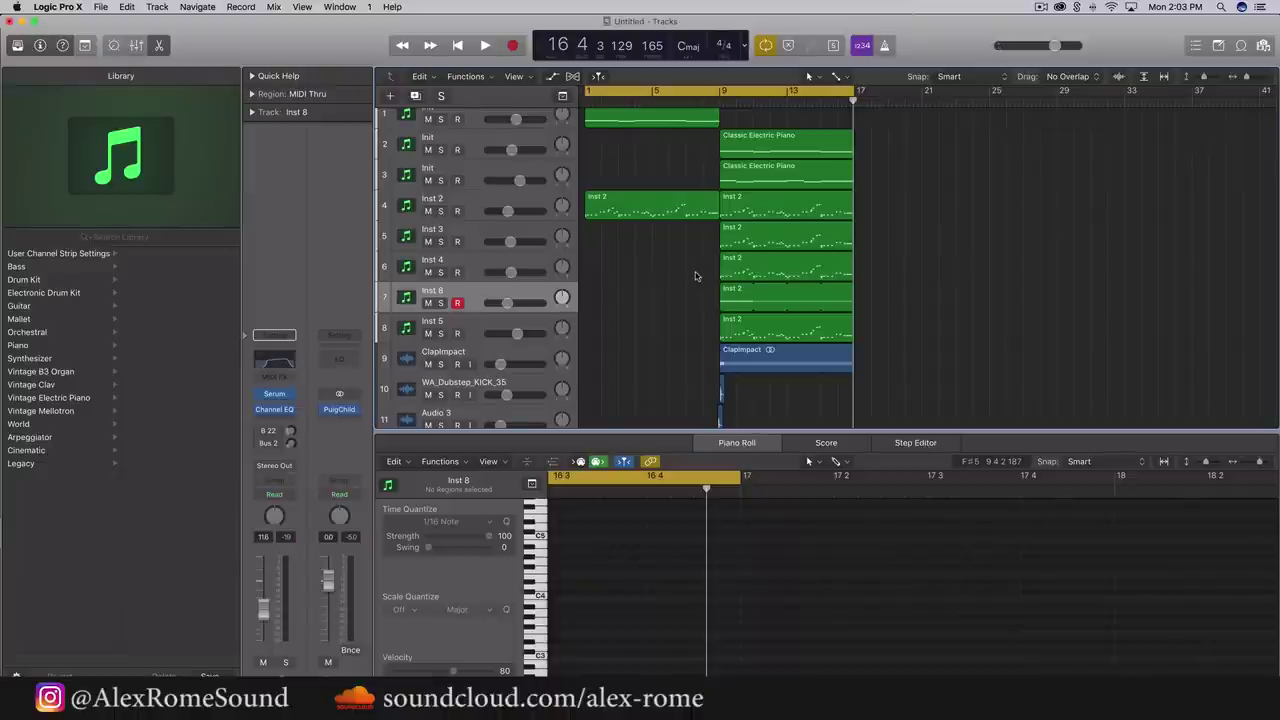
{"action": "scroll", "coordinate": [695, 275], "scroll_direction": "down", "scroll_amount": 3}
{"action": "scroll", "coordinate": [695, 275], "scroll_direction": "up", "scroll_amount": 4}
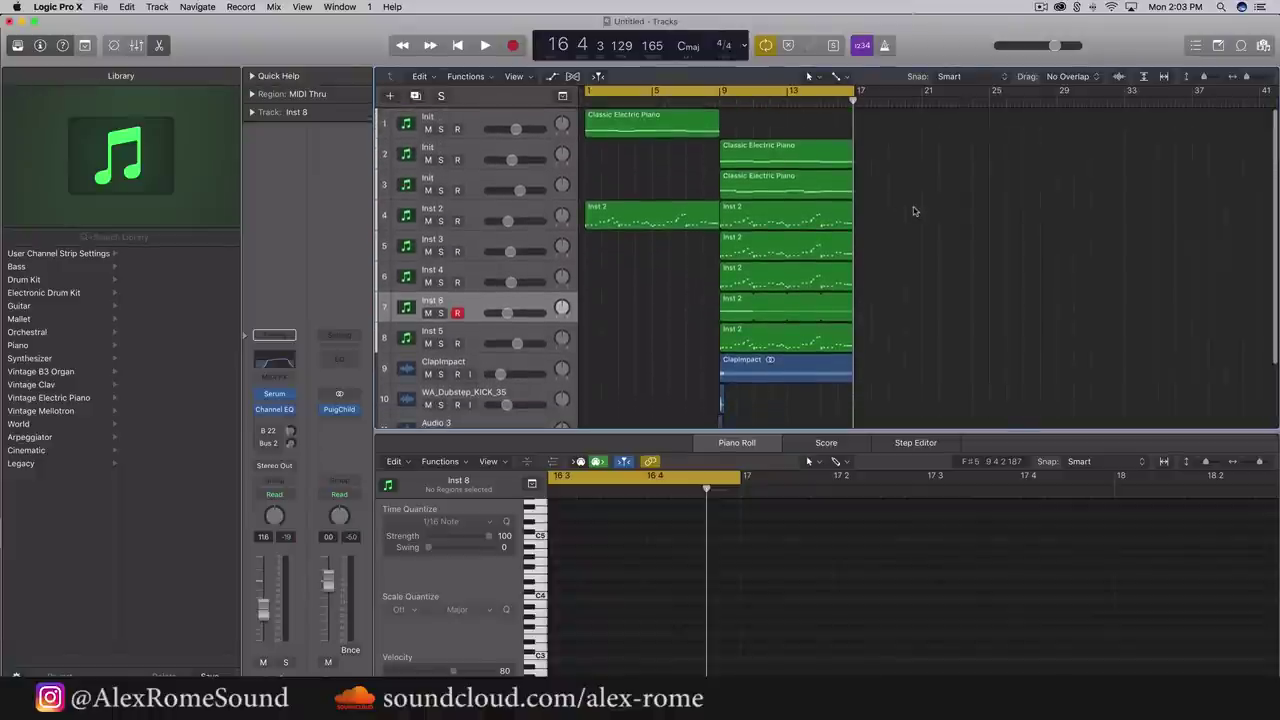
{"action": "left_click", "coordinate": [1041, 7]}
{"action": "left_click", "coordinate": [931, 206]}
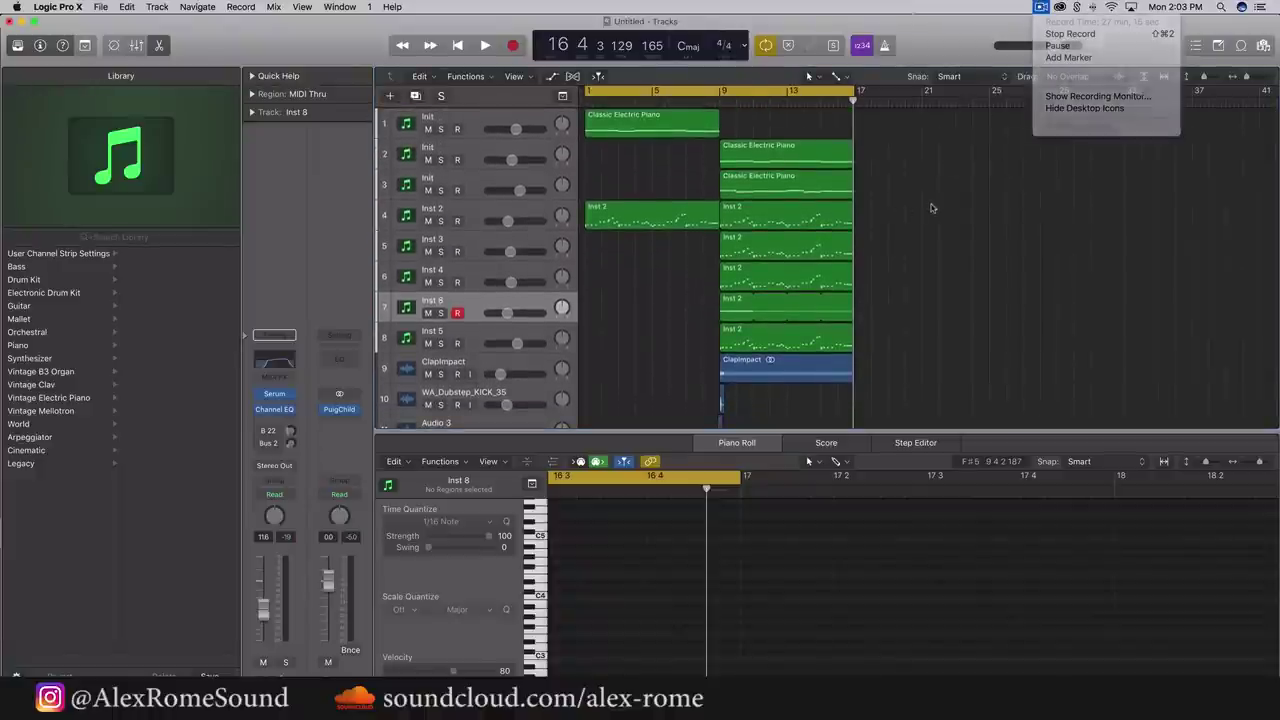
{"action": "scroll", "coordinate": [929, 341], "scroll_direction": "left", "scroll_amount": 1}
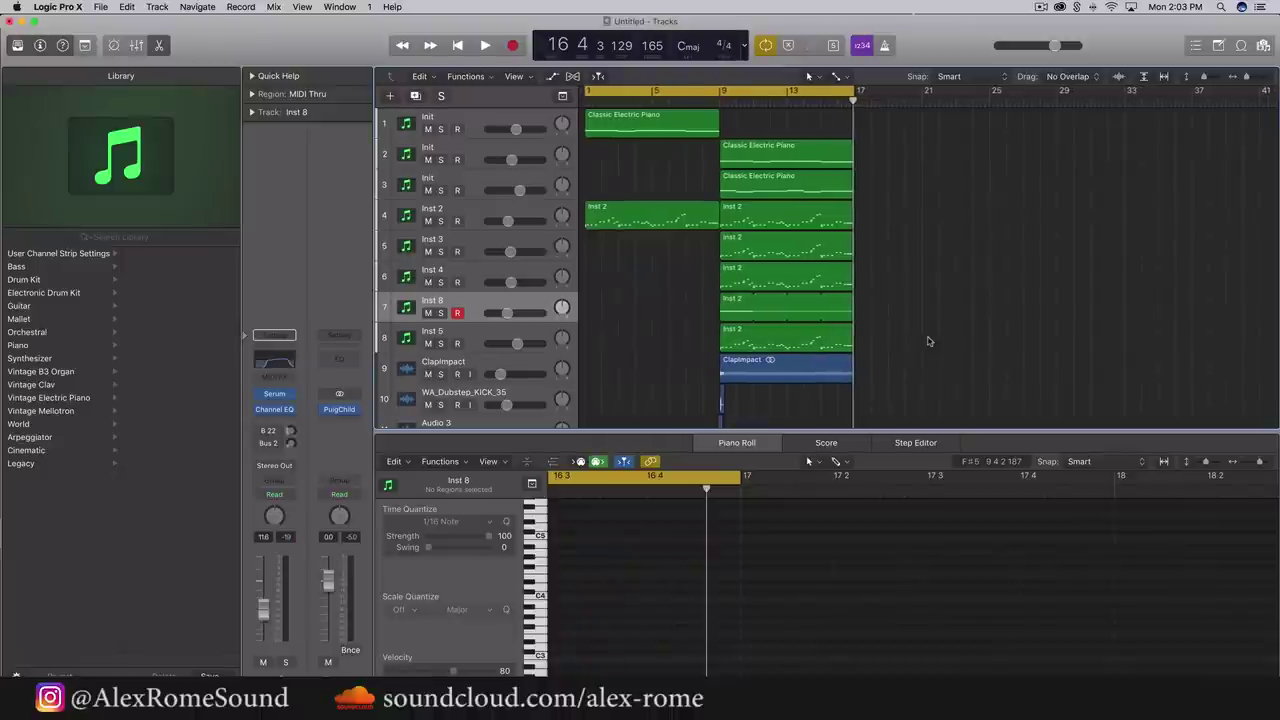
{"action": "scroll", "coordinate": [928, 341], "scroll_direction": "down", "scroll_amount": 2}
{"action": "scroll", "coordinate": [928, 340], "scroll_direction": "up", "scroll_amount": 2}
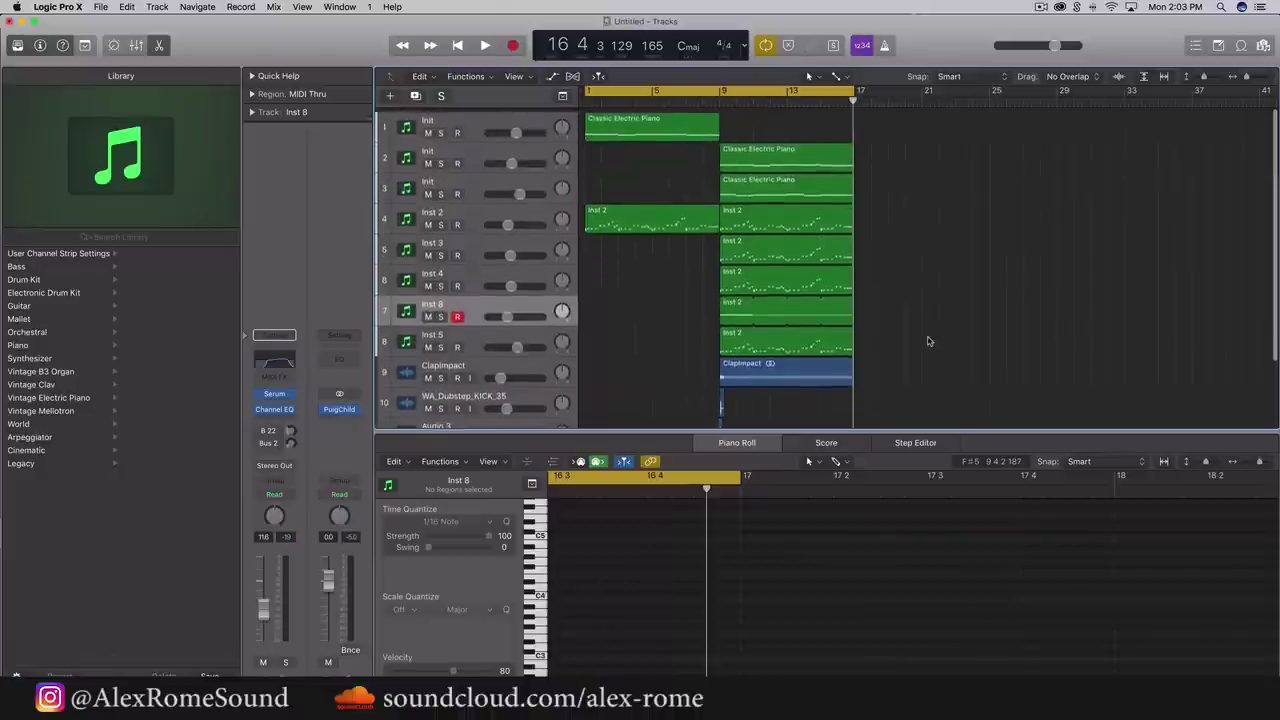
{"action": "scroll", "coordinate": [928, 317], "scroll_direction": "up", "scroll_amount": 1}
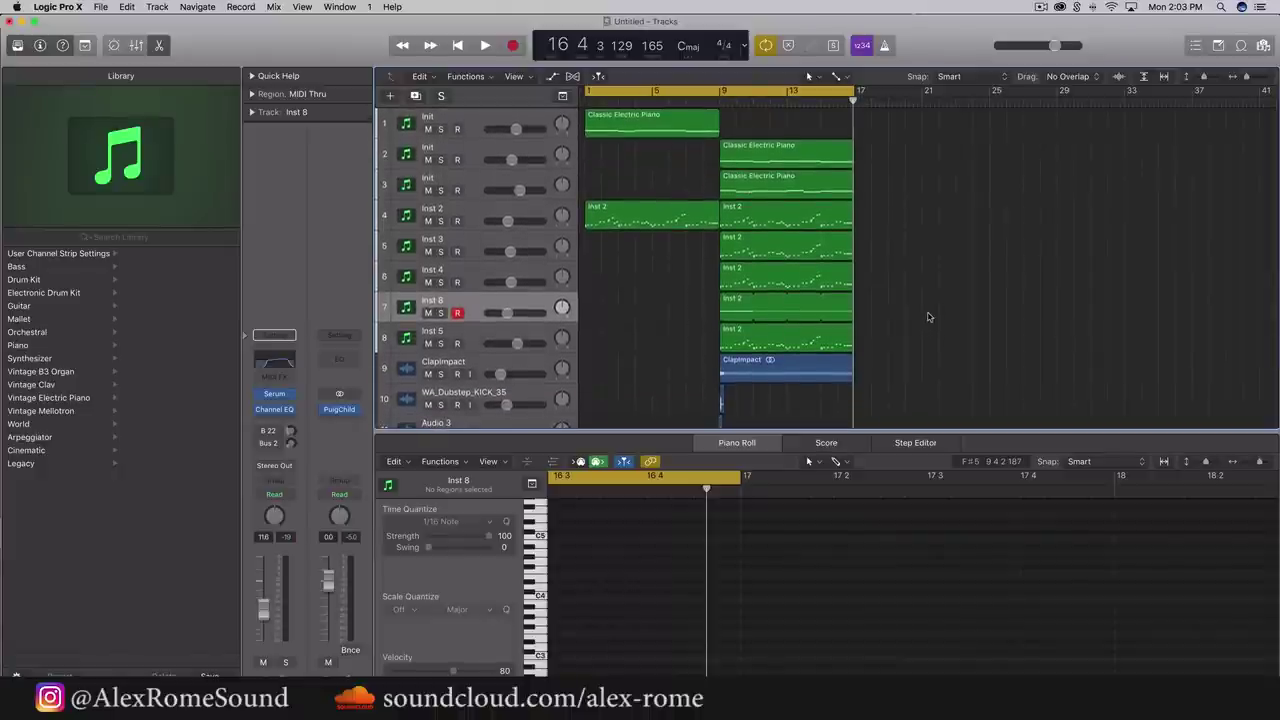
Play the full arrangement through from bar 1, turn off the cycle and stop just past bar 17
{"action": "key", "text": "space"}
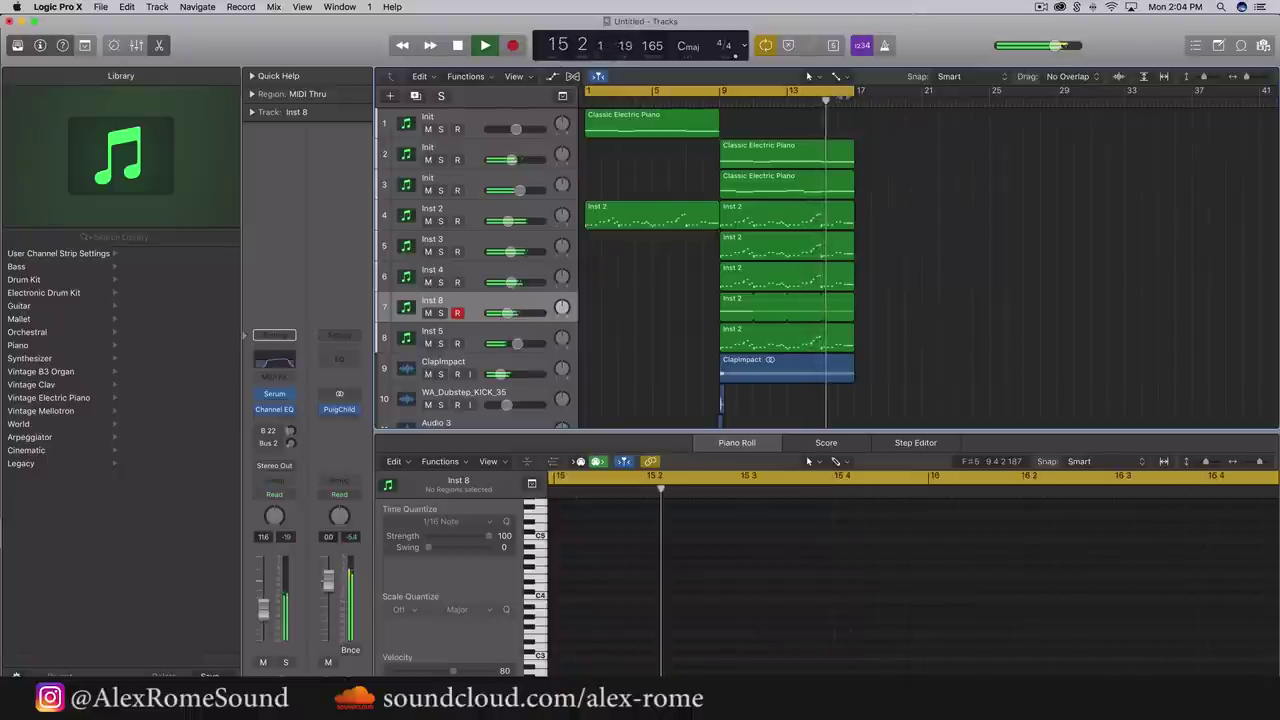
{"action": "key", "text": "super+Right"}
{"action": "key", "text": "super+Right"}
{"action": "key", "text": "super+Right"}
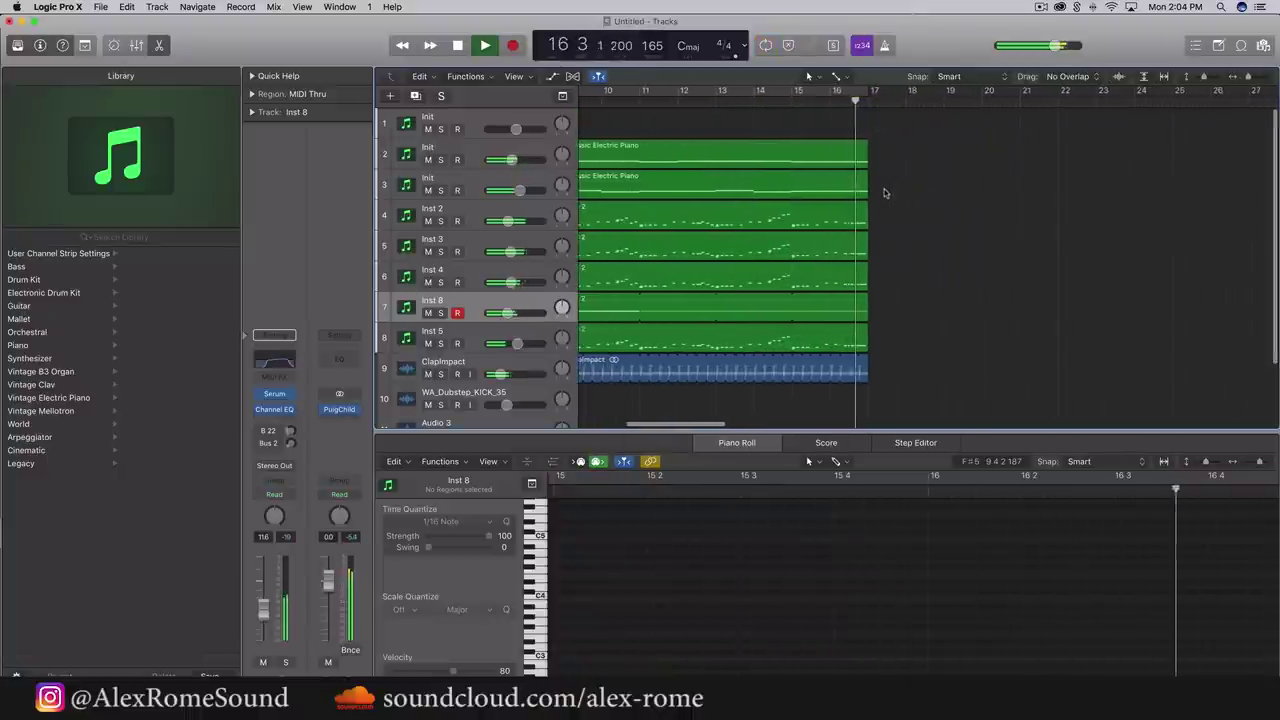
{"action": "key", "text": "space"}
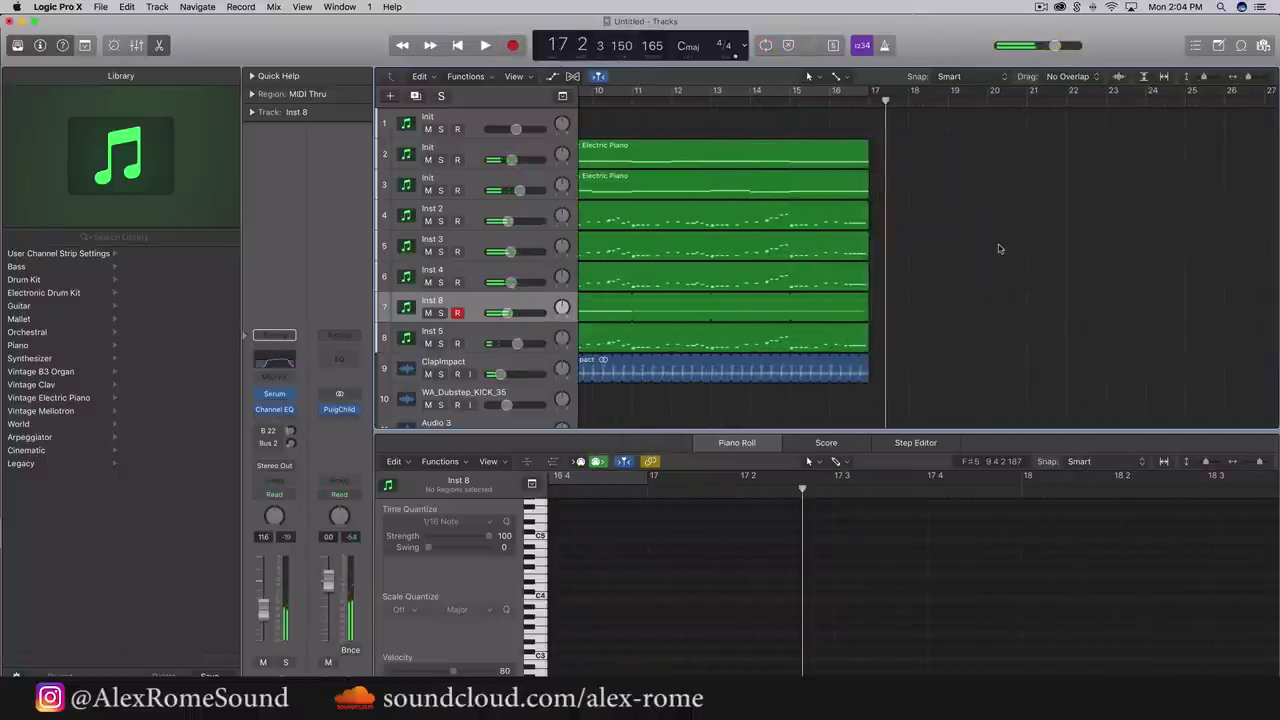
Review the layered arrangement across all tracks, from the first Init track down to the cymbal crash
{"action": "scroll", "coordinate": [1000, 248], "scroll_direction": "left", "scroll_amount": 10}
{"action": "scroll", "coordinate": [1000, 248], "scroll_direction": "down", "scroll_amount": 3}
{"action": "scroll", "coordinate": [1000, 248], "scroll_direction": "up", "scroll_amount": 5}
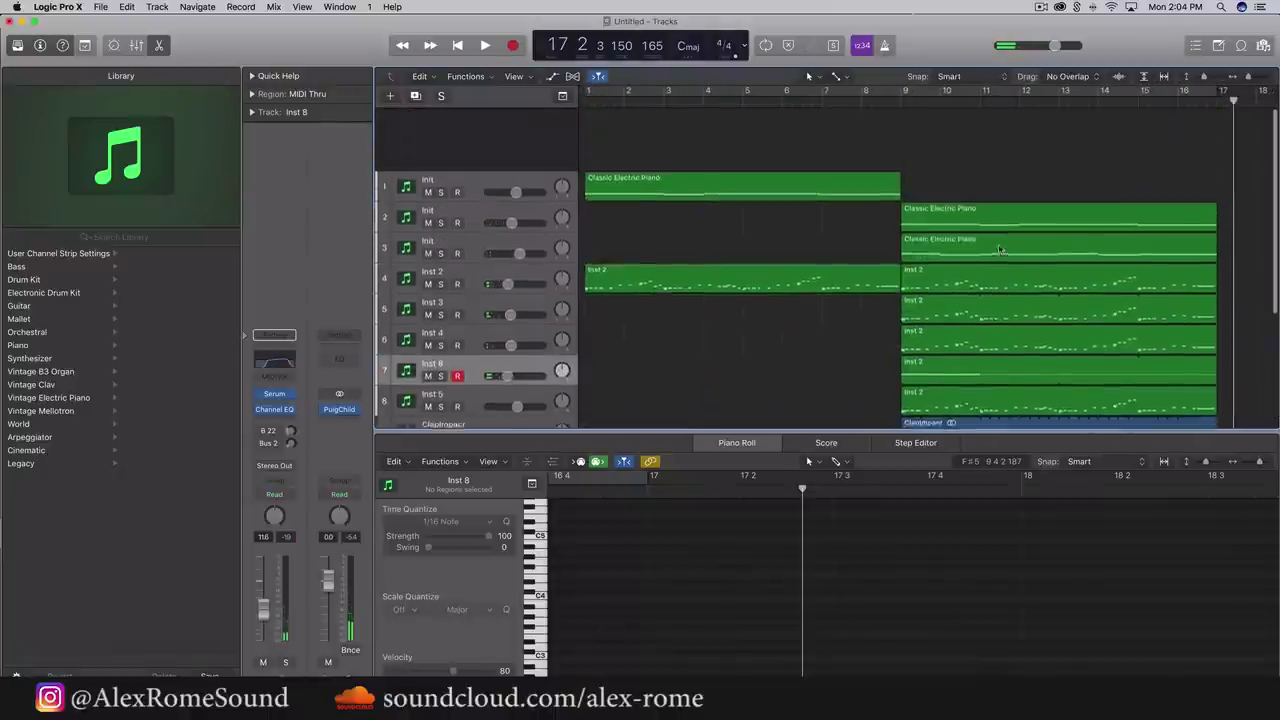
{"action": "scroll", "coordinate": [1015, 123], "scroll_direction": "down", "scroll_amount": 5}
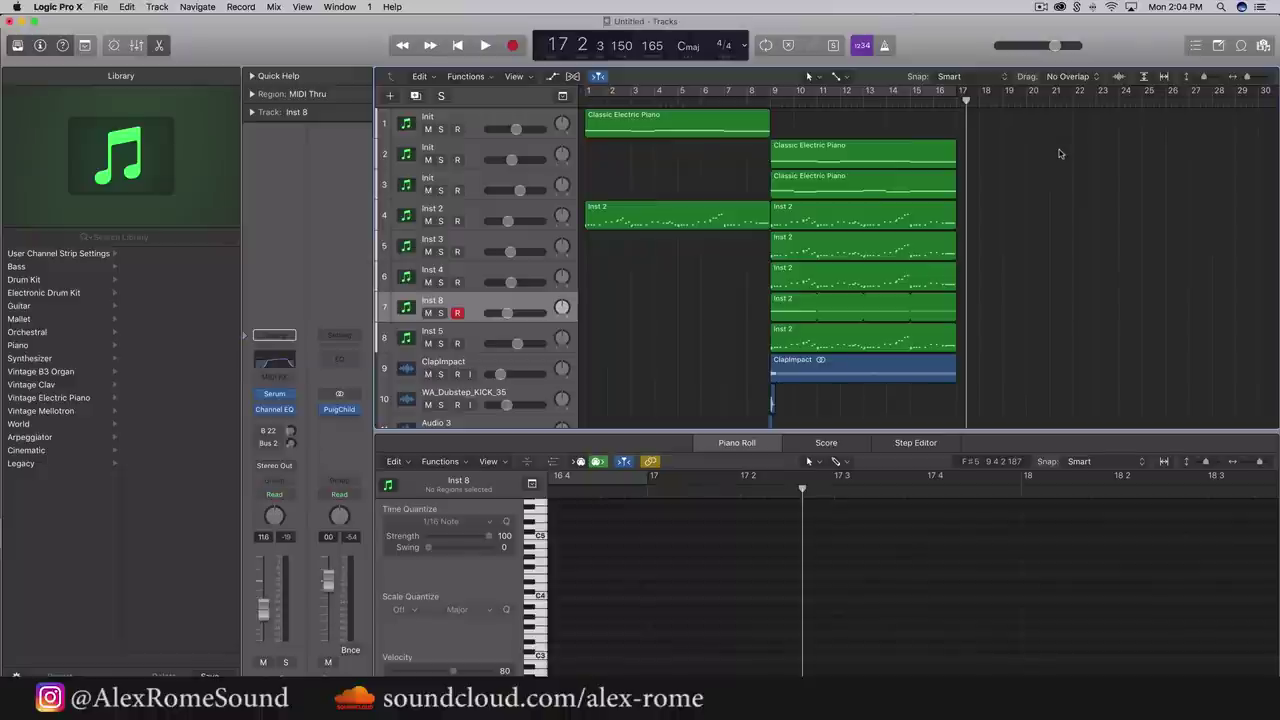
{"action": "scroll", "coordinate": [1060, 153], "scroll_direction": "down", "scroll_amount": 3}
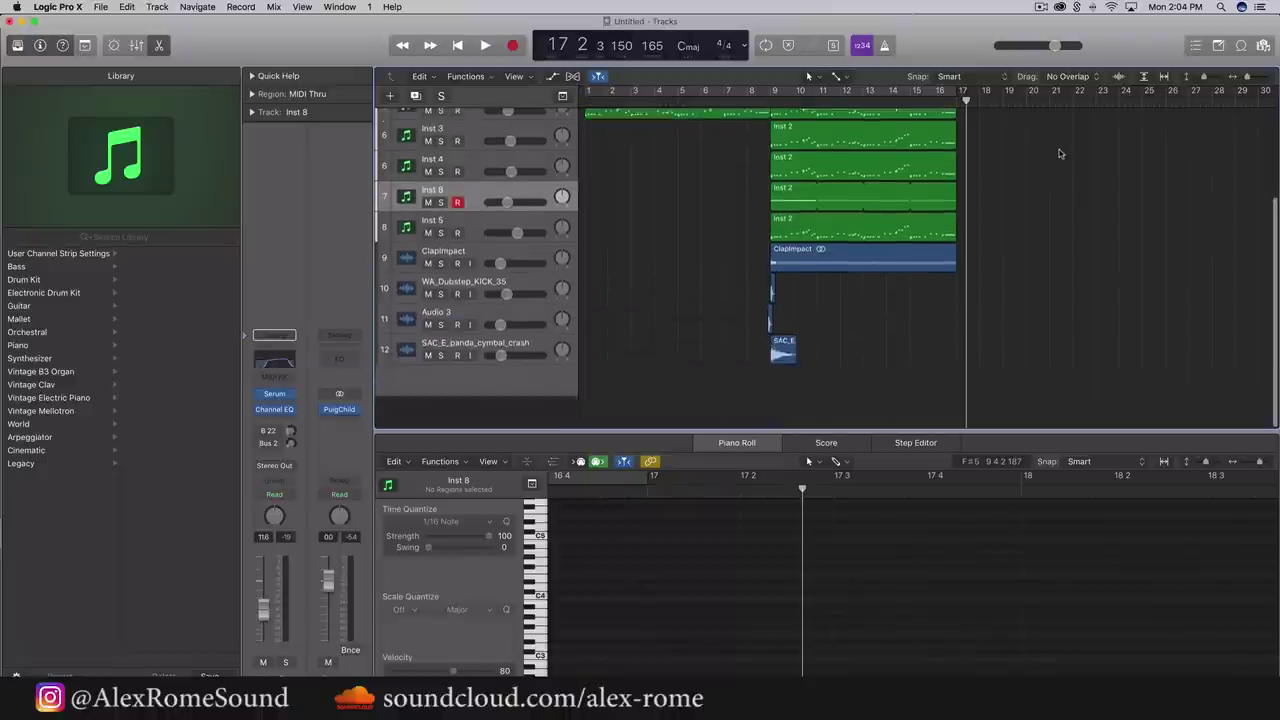
{"action": "scroll", "coordinate": [1060, 153], "scroll_direction": "up", "scroll_amount": 3}
{"action": "scroll", "coordinate": [1060, 153], "scroll_direction": "down", "scroll_amount": 3}
{"action": "scroll", "coordinate": [1060, 153], "scroll_direction": "up", "scroll_amount": 3}
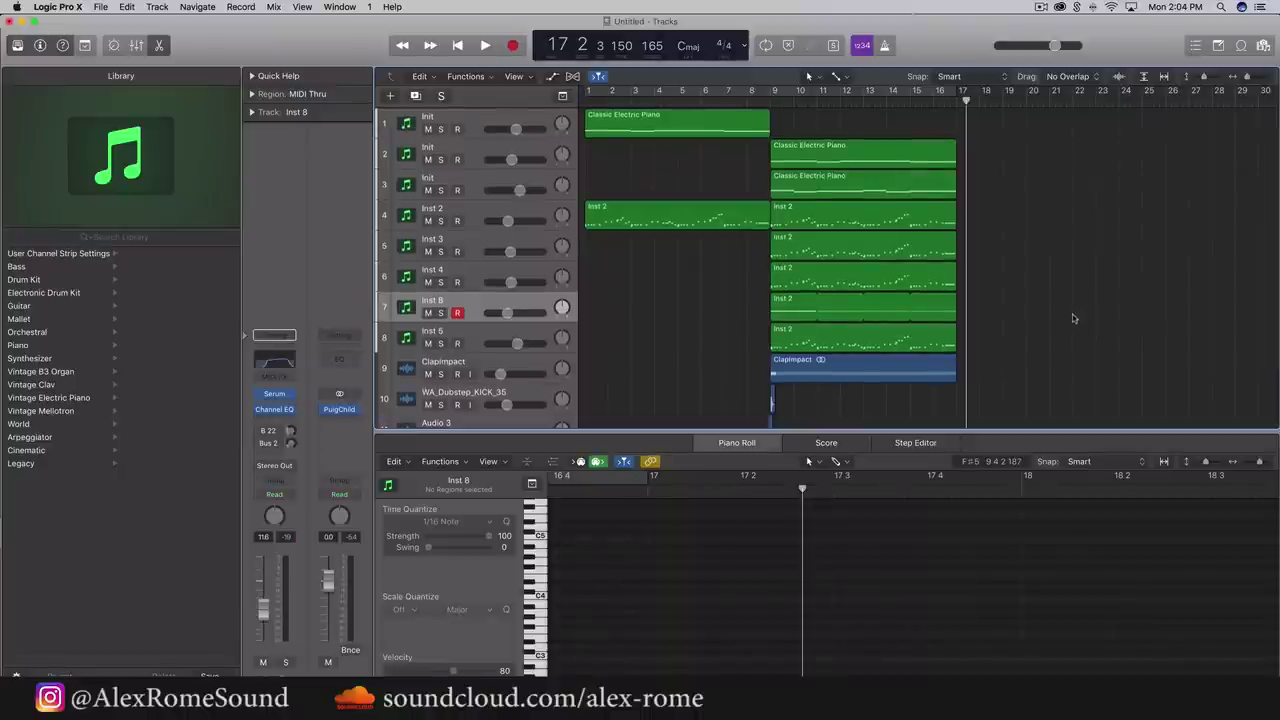
{"action": "scroll", "coordinate": [1073, 312], "scroll_direction": "down", "scroll_amount": 3}
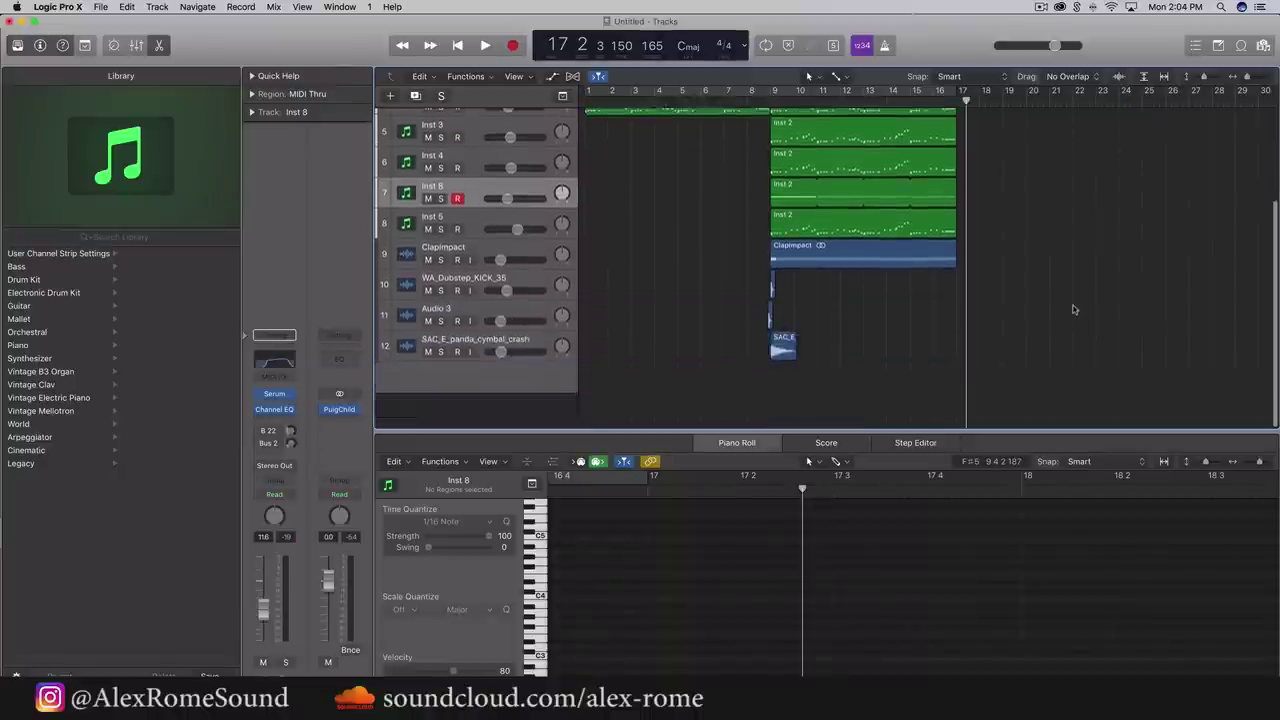
{"action": "scroll", "coordinate": [1073, 309], "scroll_direction": "up", "scroll_amount": 3}
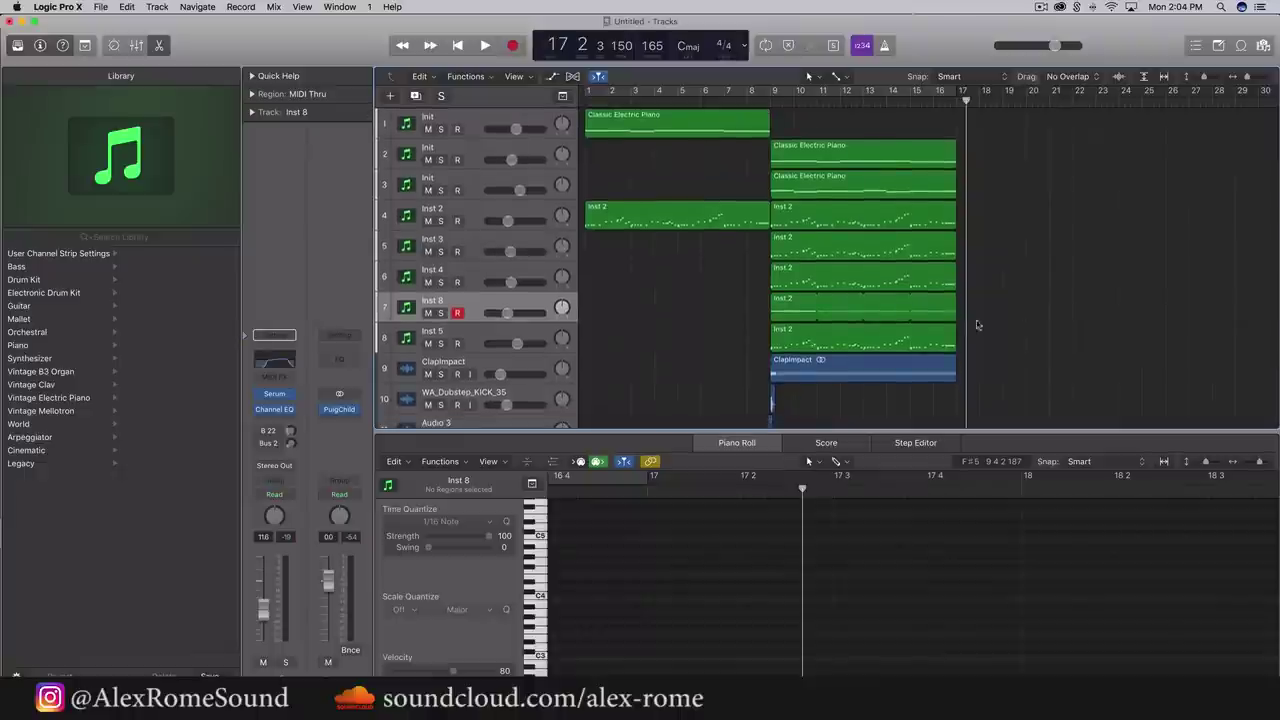
{"action": "left_click_drag", "start_coordinate": [1050, 286], "coordinate": [776, 182]}
{"action": "left_click", "coordinate": [1029, 248]}
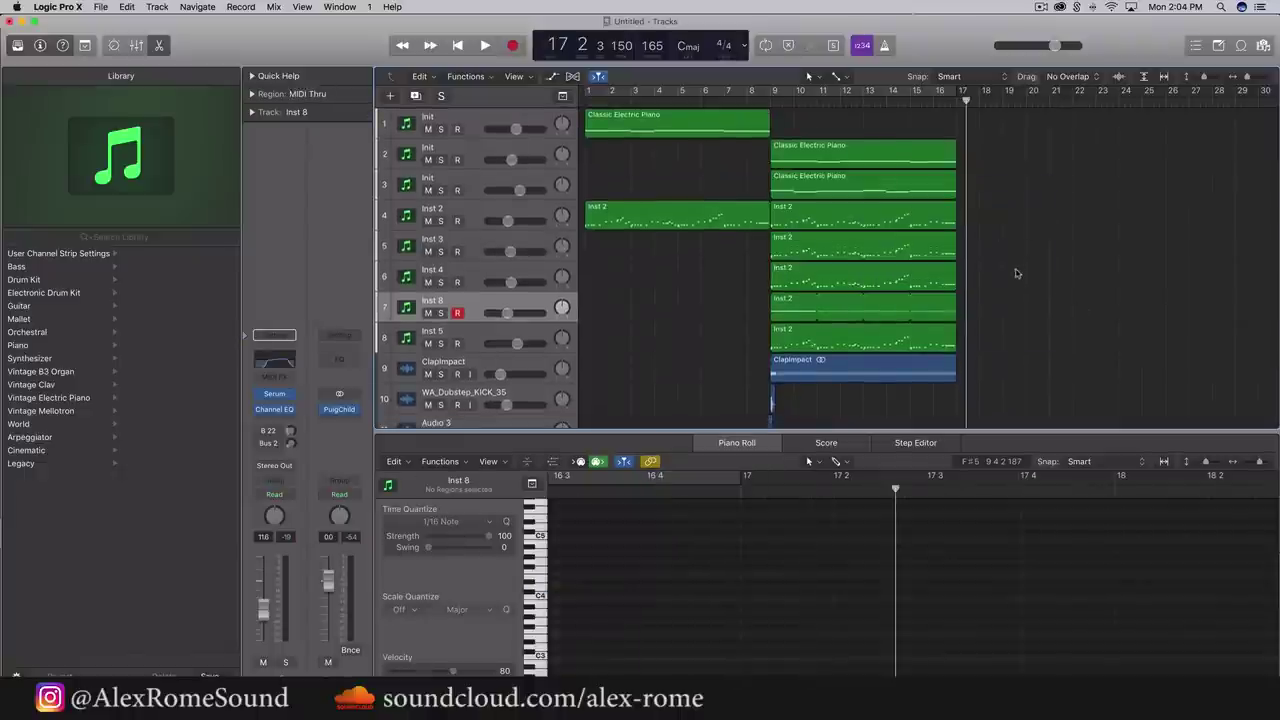
{"action": "left_click_drag", "start_coordinate": [1017, 274], "coordinate": [743, 147]}
{"action": "left_click", "coordinate": [1107, 212]}
{"action": "scroll", "coordinate": [1101, 252], "scroll_direction": "down", "scroll_amount": 2}
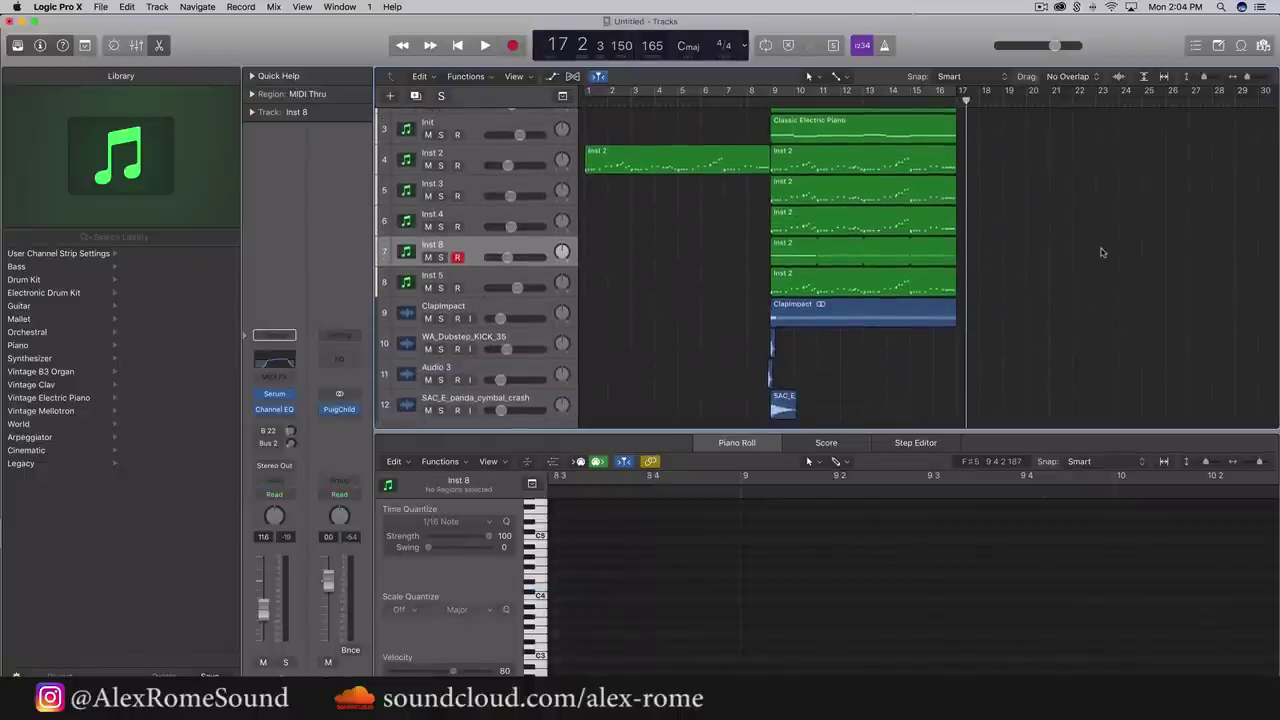
{"action": "scroll", "coordinate": [1028, 231], "scroll_direction": "up", "scroll_amount": 2}
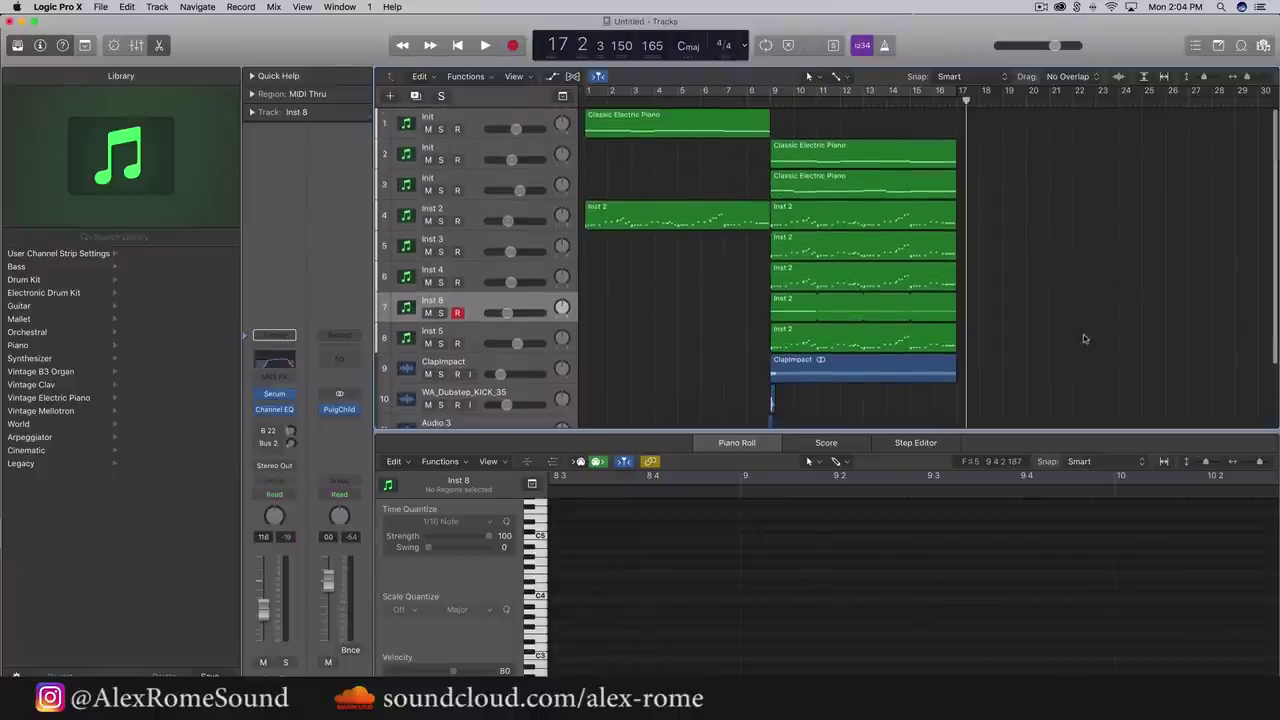
{"action": "left_click_drag", "start_coordinate": [1084, 338], "coordinate": [525, 110]}
{"action": "left_click", "coordinate": [1202, 244]}
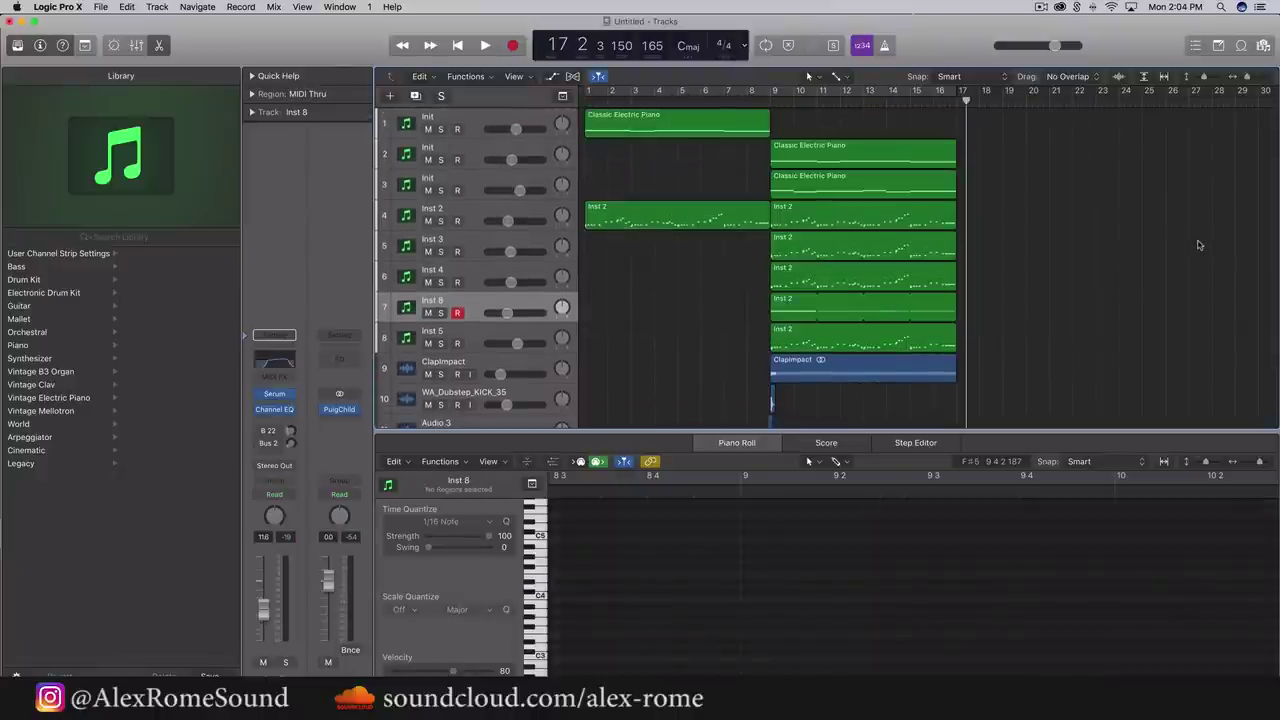